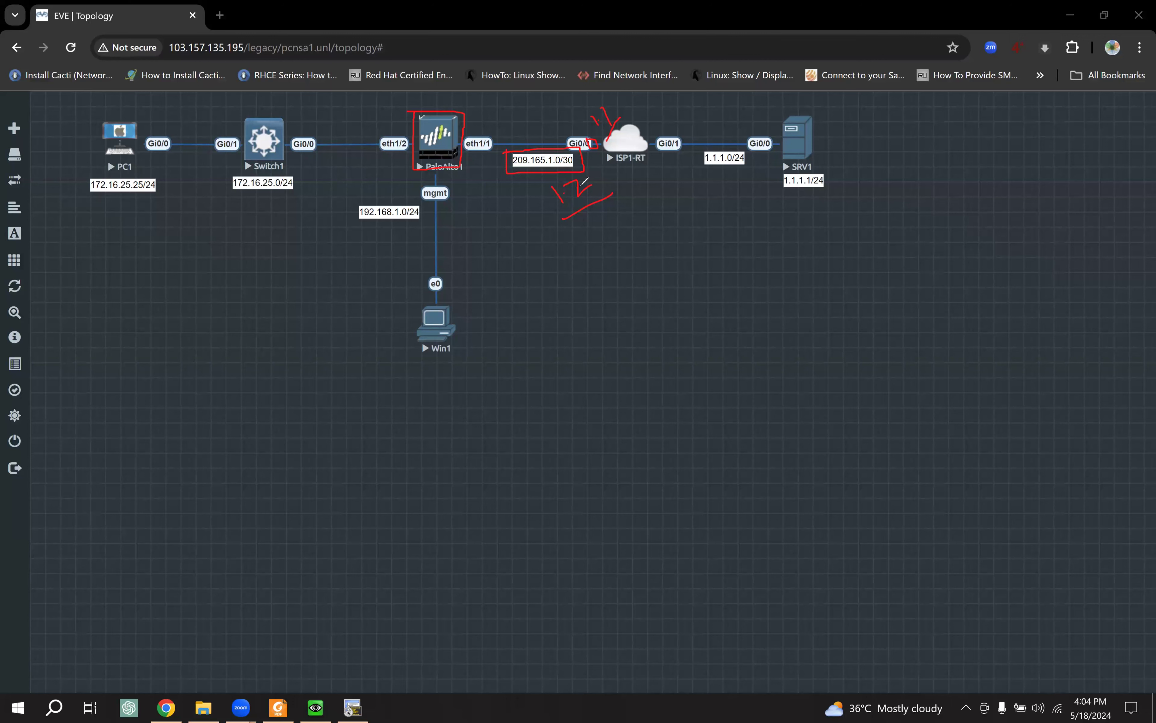
# Step: Outline PC1 in red and write 1.2 and /13 above its link
pyautogui.moveTo(99, 115)
pyautogui.mouseDown()
pyautogui.moveTo(89, 171)
pyautogui.moveTo(140, 168)
pyautogui.moveTo(98, 119)
pyautogui.moveTo(178, 128)
pyautogui.moveTo(200, 149)
pyautogui.moveTo(213, 130)
pyautogui.mouseUp()
pyautogui.click(160, 128)
pyautogui.click(212, 120)
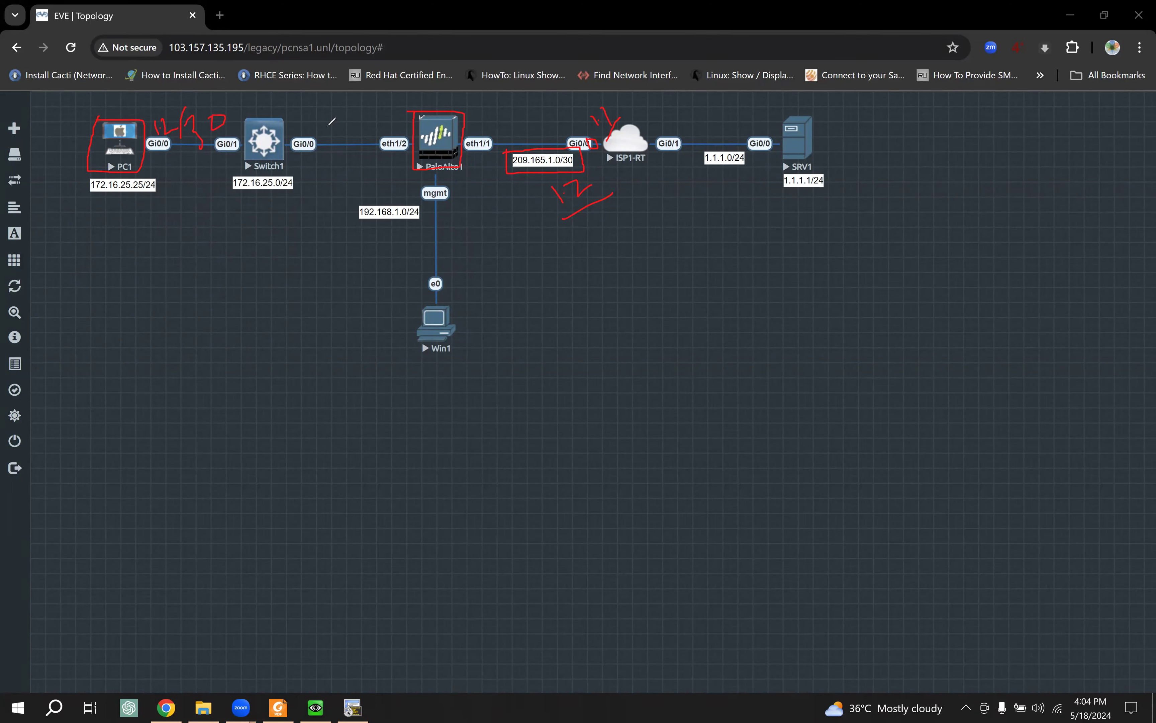
# Step: Mark PaloAlto1's eth1/1 and eth1/2, PC1's and ISP1-RT's Gi0/0, then clear all markings
pyautogui.moveTo(416, 107)
pyautogui.mouseDown()
pyautogui.moveTo(409, 132)
pyautogui.moveTo(452, 164)
pyautogui.moveTo(467, 113)
pyautogui.mouseUp()
pyautogui.moveTo(473, 135)
pyautogui.mouseDown()
pyautogui.moveTo(481, 152)
pyautogui.moveTo(497, 132)
pyautogui.mouseUp()
pyautogui.moveTo(379, 136)
pyautogui.mouseDown()
pyautogui.moveTo(373, 154)
pyautogui.moveTo(393, 133)
pyautogui.mouseUp()
pyautogui.moveTo(149, 145); pyautogui.dragTo(168, 140)
pyautogui.moveTo(591, 144); pyautogui.dragTo(623, 118)
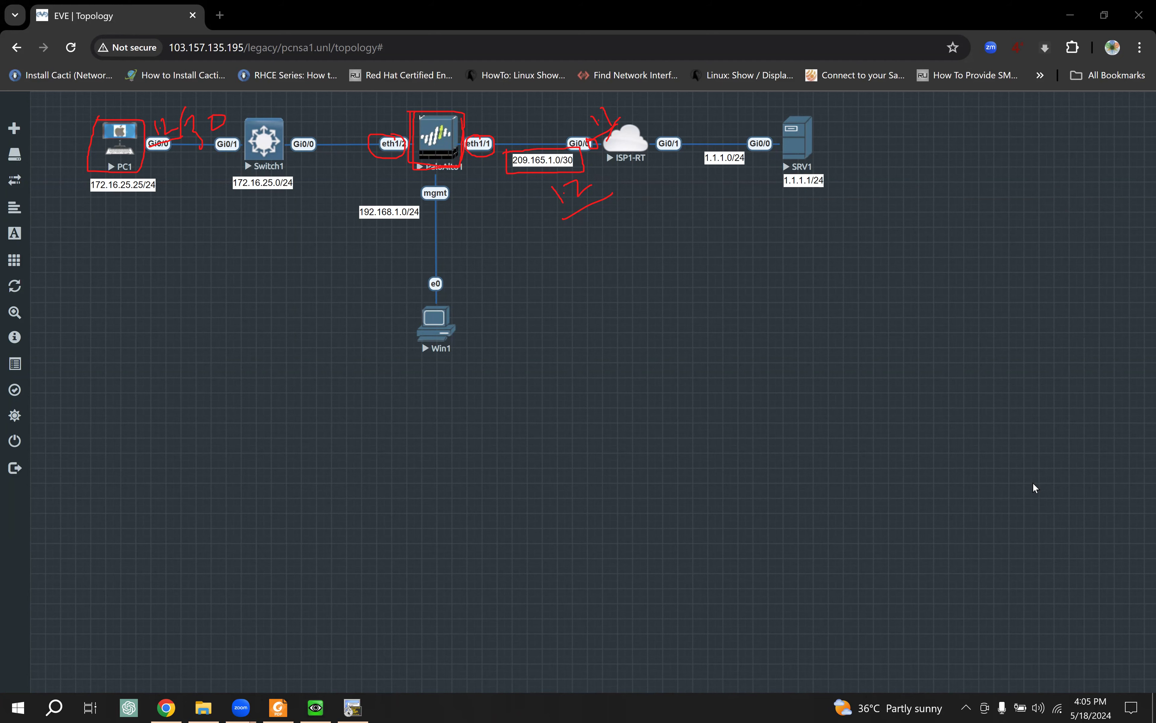
pyautogui.click(358, 705)
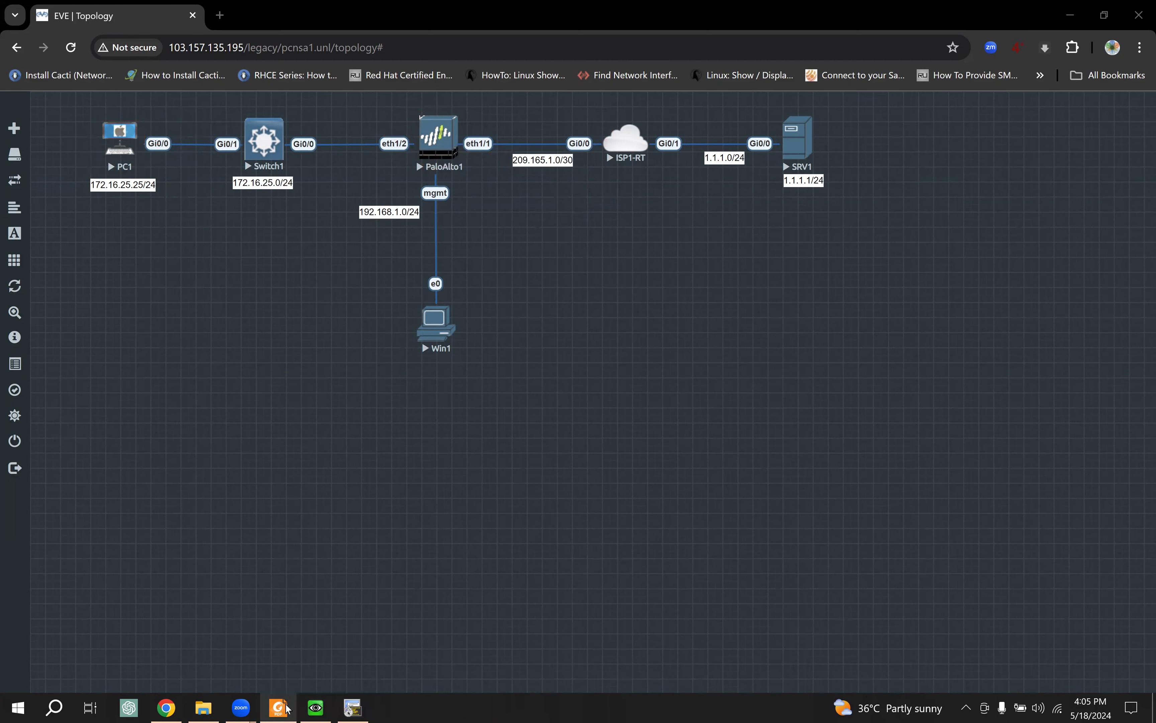
pyautogui.hotkey('alt', 'Tab')
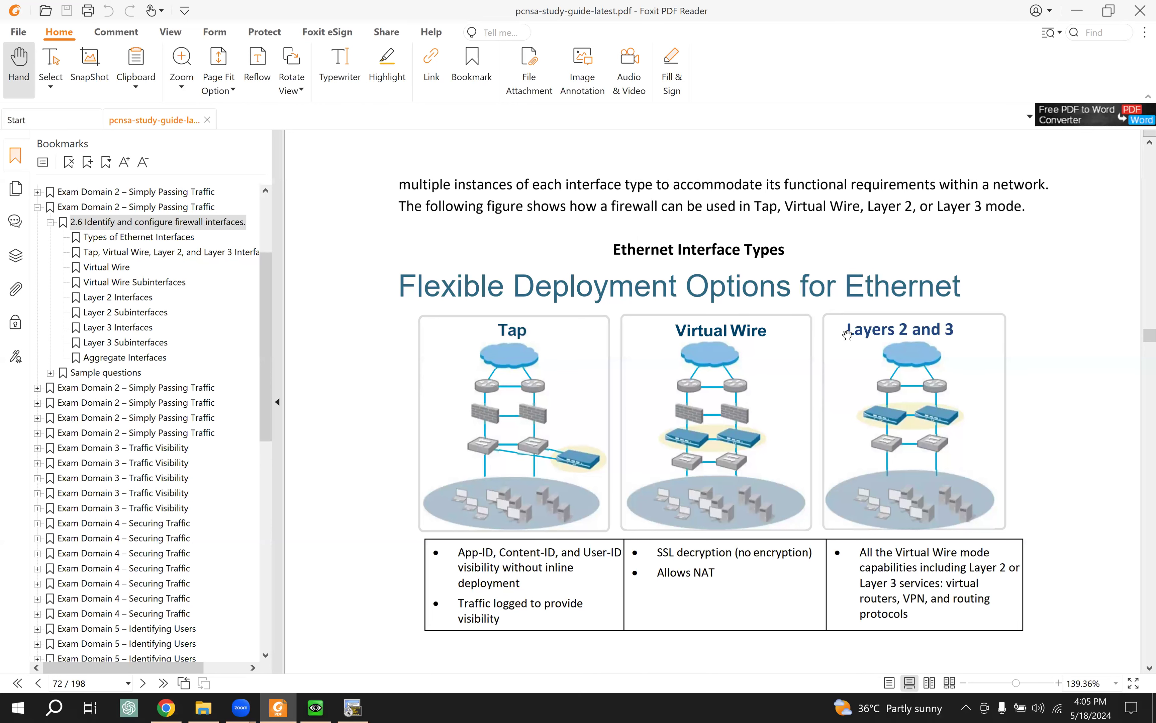
pyautogui.scroll(-1, 756, 364)
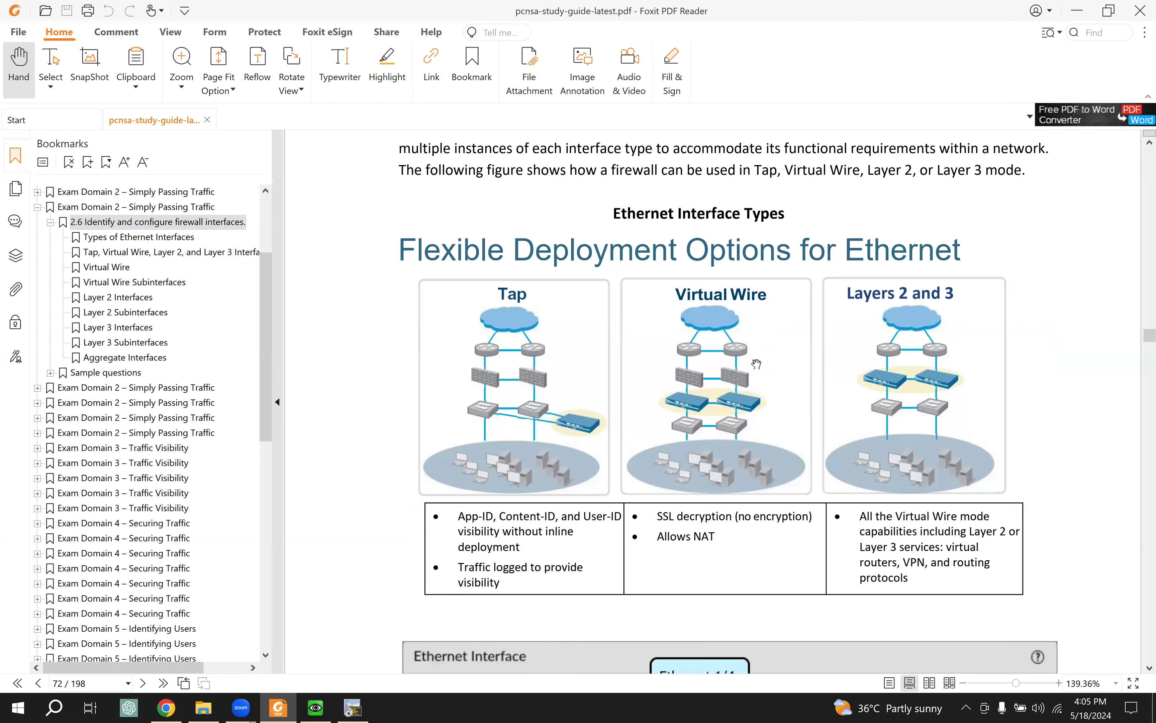
pyautogui.click(167, 707)
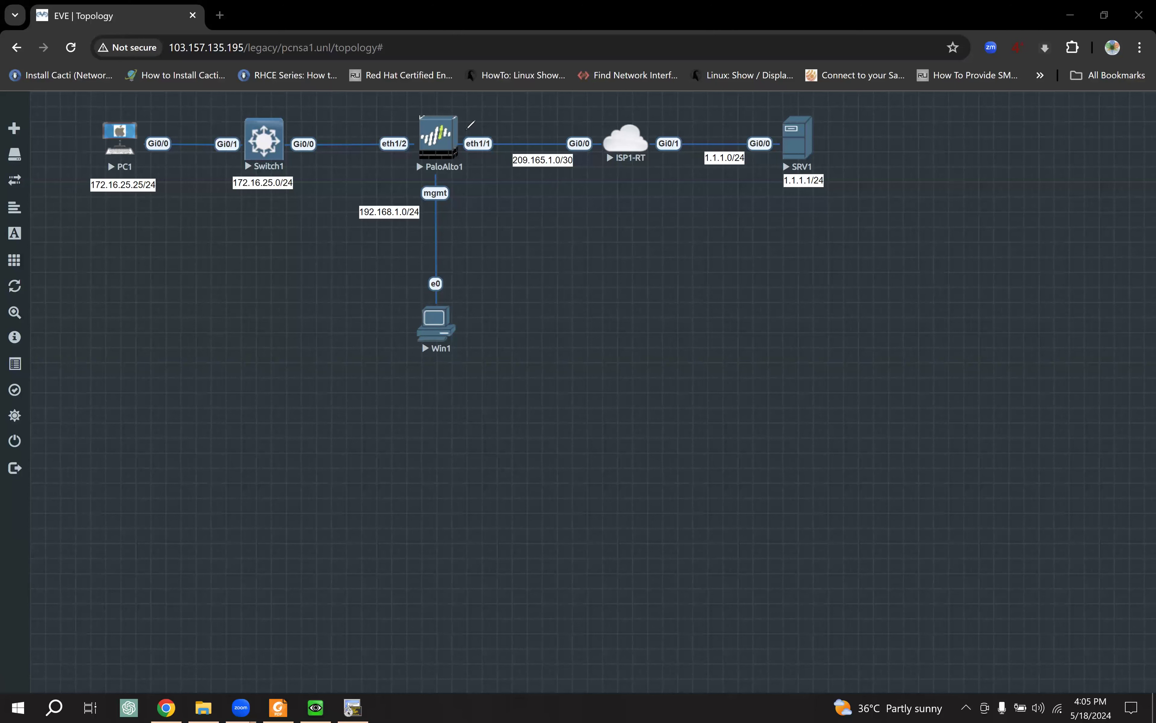
# Step: Outline eth1/1 and eth1/2, tick Switch1 and PaloAlto1, mark PC1 and ISP1-RT Gi0/0, then clear
pyautogui.moveTo(464, 130)
pyautogui.mouseDown()
pyautogui.moveTo(465, 154)
pyautogui.moveTo(494, 152)
pyautogui.moveTo(487, 132)
pyautogui.moveTo(463, 133)
pyautogui.mouseUp()
pyautogui.moveTo(378, 137)
pyautogui.mouseDown()
pyautogui.moveTo(375, 155)
pyautogui.moveTo(412, 136)
pyautogui.moveTo(374, 139)
pyautogui.mouseUp()
pyautogui.moveTo(265, 126)
pyautogui.mouseDown()
pyautogui.moveTo(270, 138)
pyautogui.moveTo(287, 111)
pyautogui.mouseUp()
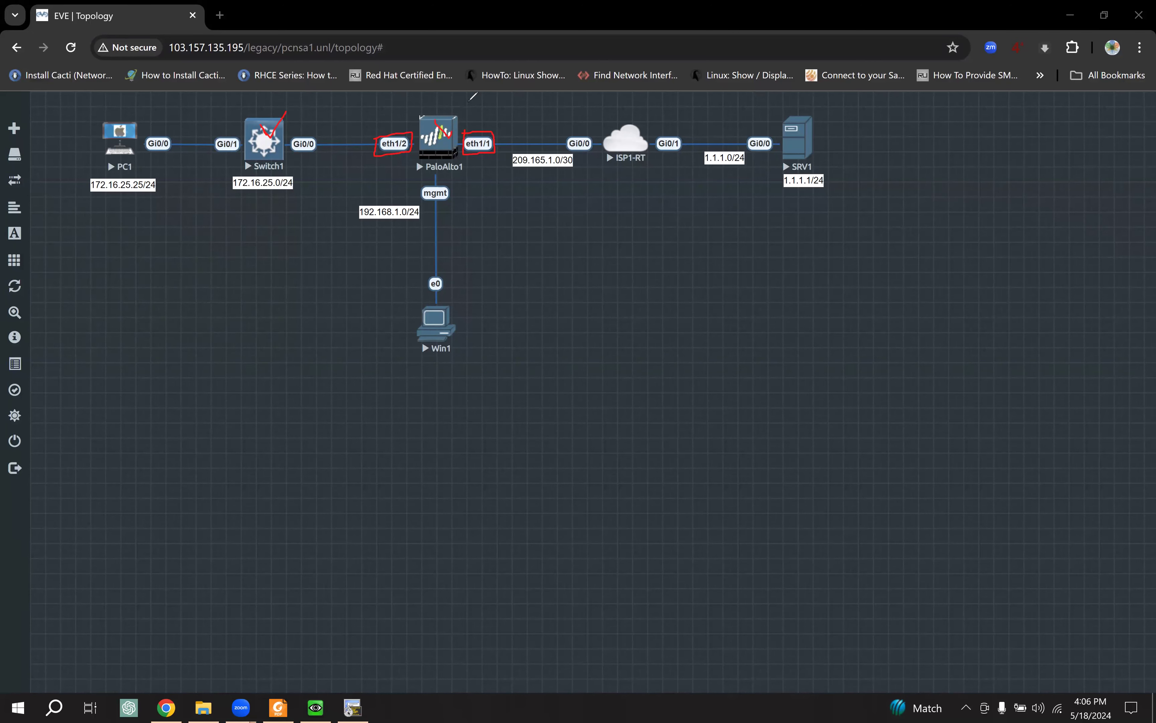
pyautogui.moveTo(434, 120); pyautogui.dragTo(467, 102)
pyautogui.moveTo(592, 125)
pyautogui.mouseDown()
pyautogui.moveTo(598, 141)
pyautogui.moveTo(611, 135)
pyautogui.mouseUp()
pyautogui.moveTo(151, 116); pyautogui.dragTo(204, 123)
pyautogui.moveTo(496, 163)
pyautogui.mouseDown()
pyautogui.moveTo(509, 135)
pyautogui.moveTo(497, 115)
pyautogui.moveTo(456, 101)
pyautogui.moveTo(358, 130)
pyautogui.moveTo(396, 175)
pyautogui.moveTo(443, 179)
pyautogui.mouseUp()
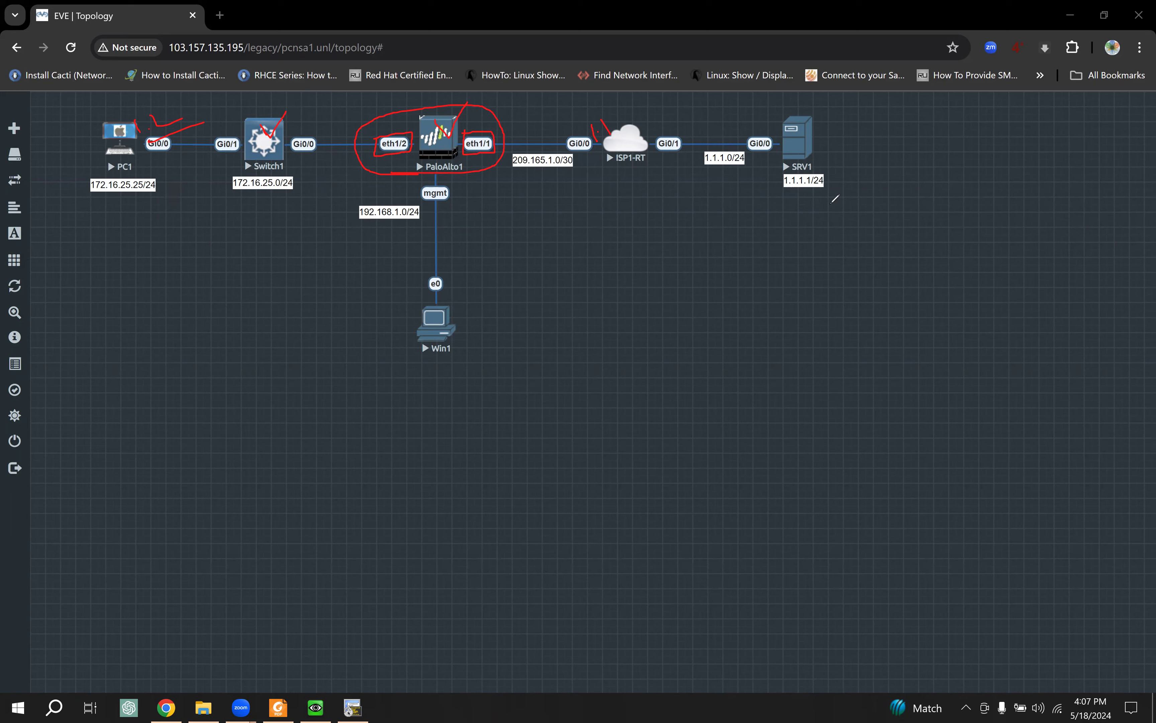
pyautogui.press('Escape')
# Step: View the study guide's Flexible Deployment Options figure, then return to the EVE topology
pyautogui.click(278, 707)
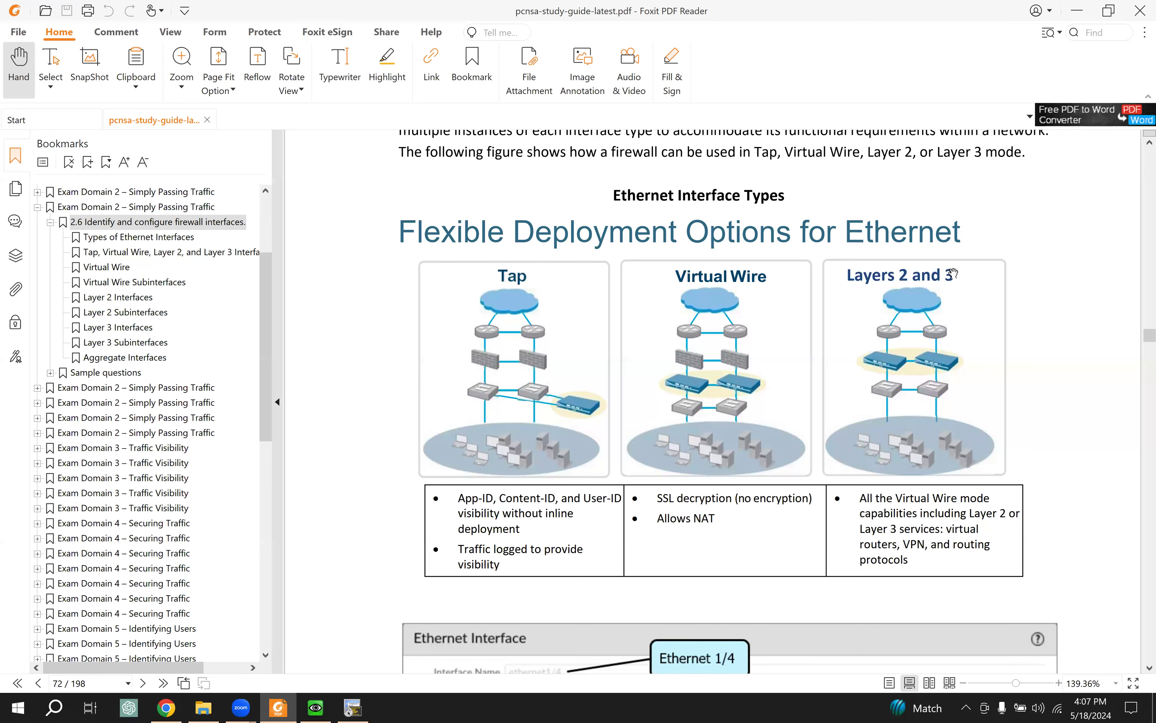
pyautogui.click(167, 708)
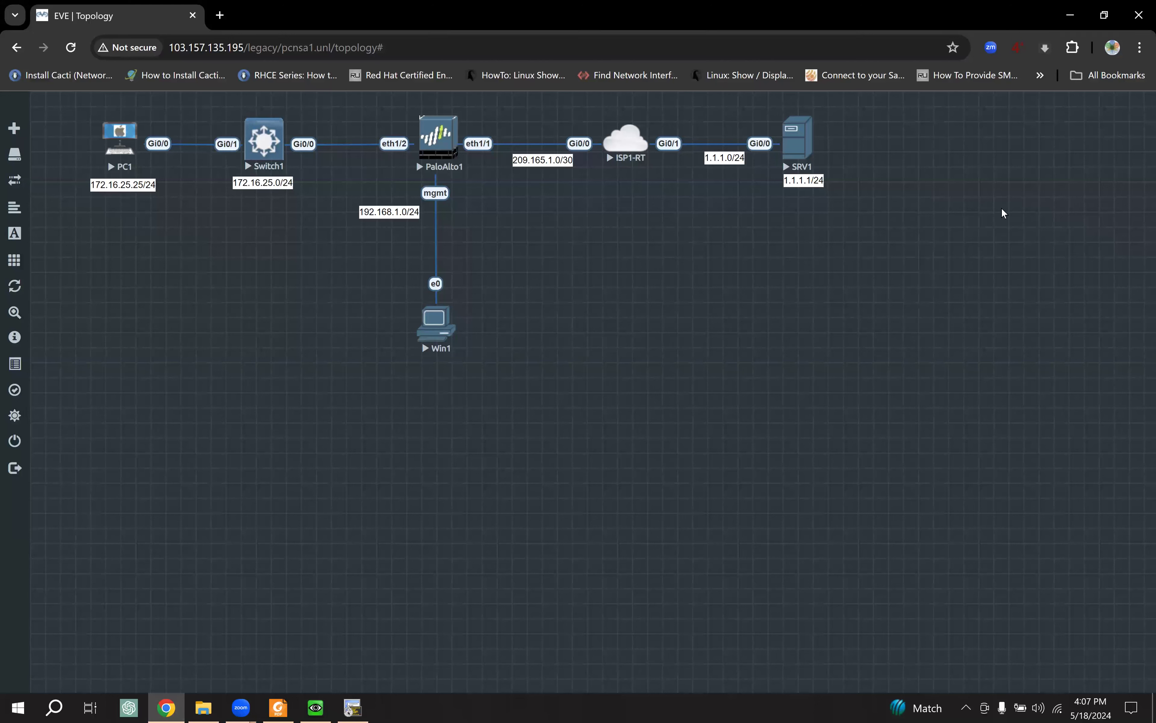
# Step: Box PaloAlto1's eth1/1 and eth1/2 ports and draw arrows toward their subnets
pyautogui.click(1143, 284)
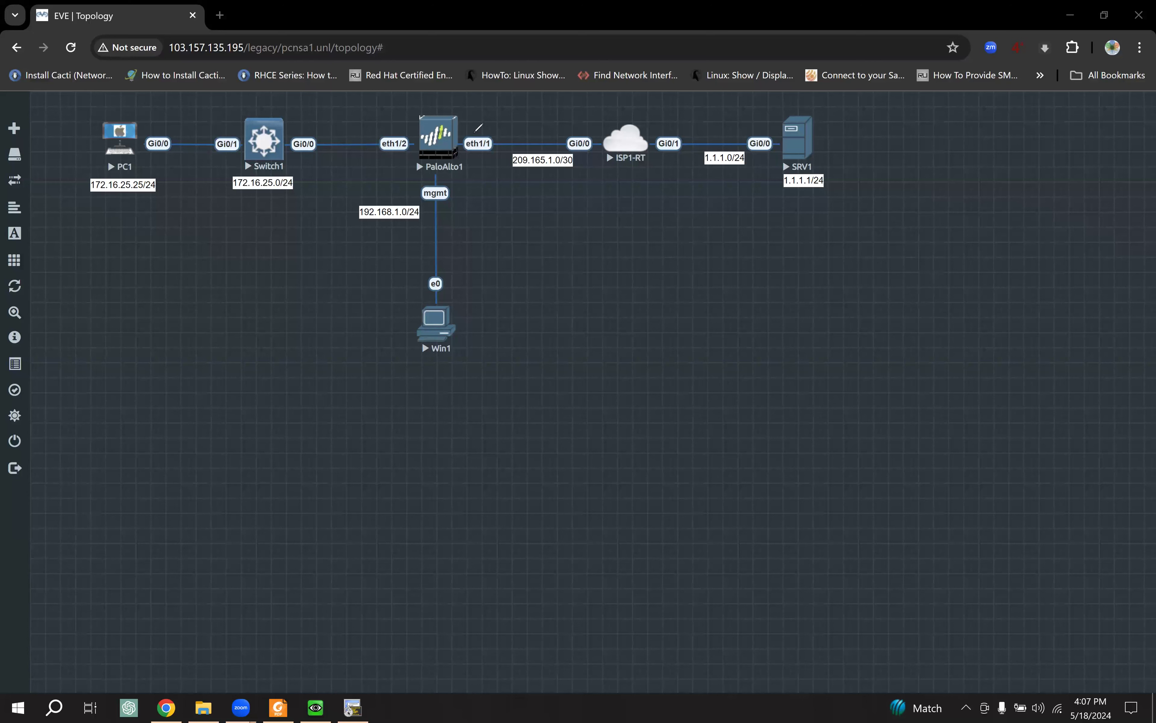
pyautogui.moveTo(467, 150)
pyautogui.mouseDown()
pyautogui.moveTo(497, 154)
pyautogui.moveTo(496, 136)
pyautogui.moveTo(469, 139)
pyautogui.mouseUp()
pyautogui.moveTo(484, 156); pyautogui.dragTo(500, 182)
pyautogui.moveTo(380, 151)
pyautogui.mouseDown()
pyautogui.moveTo(422, 153)
pyautogui.moveTo(370, 139)
pyautogui.mouseUp()
pyautogui.moveTo(392, 152)
pyautogui.mouseDown()
pyautogui.moveTo(317, 195)
pyautogui.moveTo(277, 188)
pyautogui.moveTo(288, 189)
pyautogui.mouseUp()
pyautogui.moveTo(495, 180)
pyautogui.mouseDown()
pyautogui.moveTo(537, 166)
pyautogui.moveTo(540, 178)
pyautogui.mouseUp()
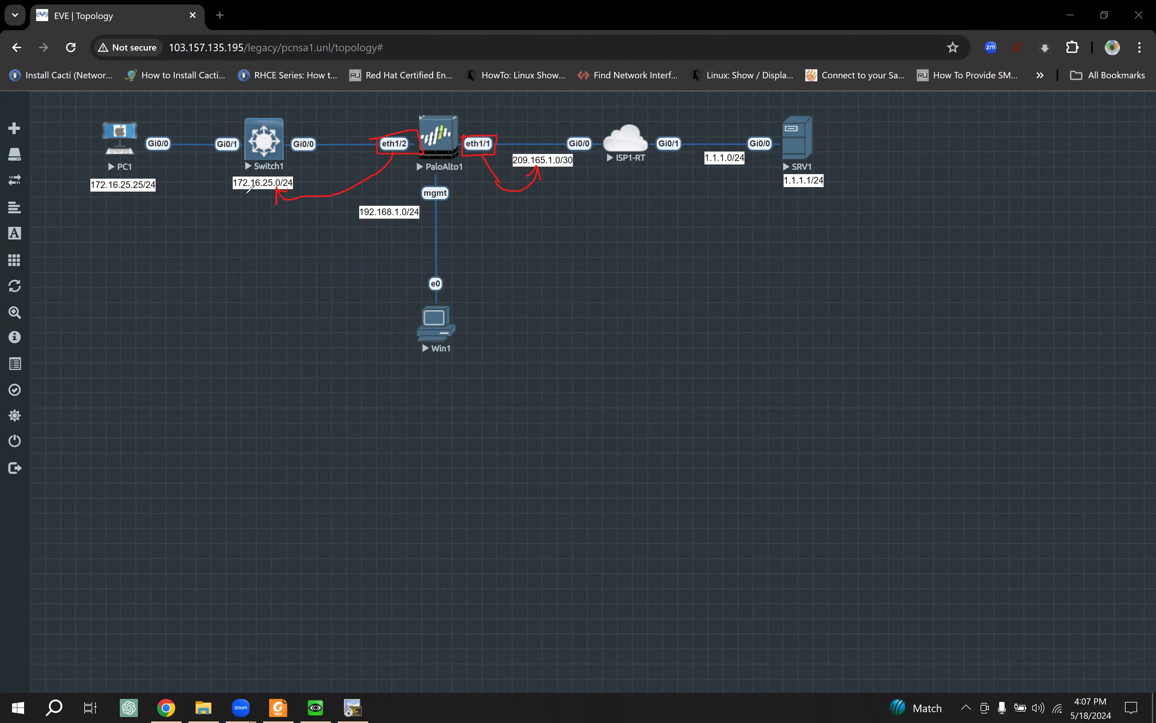
# Step: Underline 172.16.25.0/24 and 209.165.1.0/30, then circle SRV1's 1.1.1.1/24 and PaloAlto1
pyautogui.moveTo(228, 197); pyautogui.dragTo(282, 197)
pyautogui.moveTo(526, 175); pyautogui.dragTo(597, 175)
pyautogui.moveTo(232, 173)
pyautogui.mouseDown()
pyautogui.moveTo(301, 192)
pyautogui.moveTo(236, 177)
pyautogui.mouseUp()
pyautogui.moveTo(785, 165)
pyautogui.mouseDown()
pyautogui.moveTo(796, 198)
pyautogui.moveTo(834, 165)
pyautogui.moveTo(771, 168)
pyautogui.mouseUp()
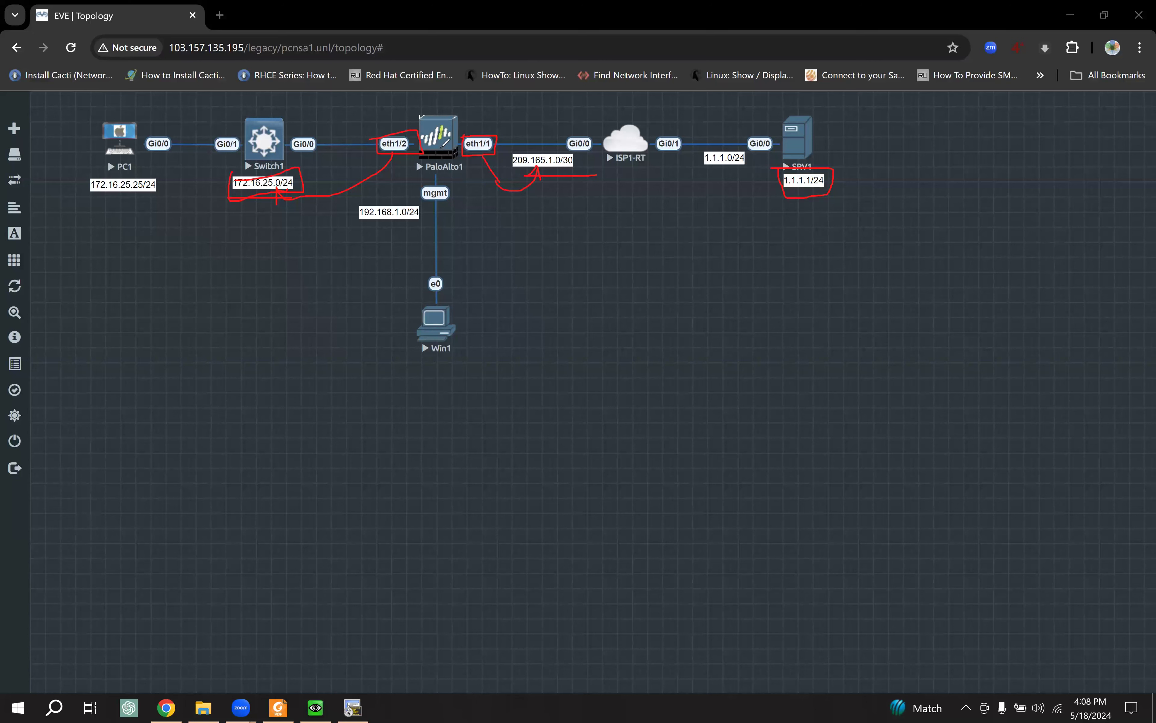
pyautogui.moveTo(455, 111)
pyautogui.mouseDown()
pyautogui.moveTo(423, 106)
pyautogui.moveTo(436, 163)
pyautogui.moveTo(456, 109)
pyautogui.mouseUp()
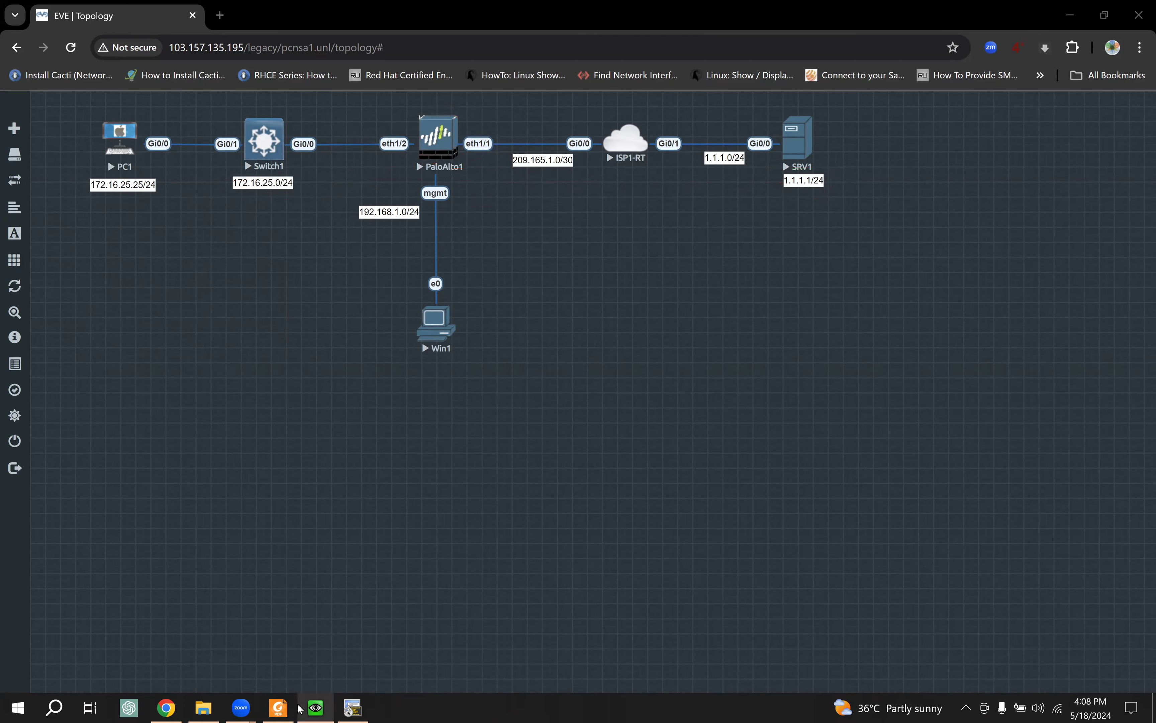
# Step: Scroll the study guide to the Ethernet Interface figure listing the five interface types
pyautogui.click(278, 707)
pyautogui.scroll(-3, 439, 386)
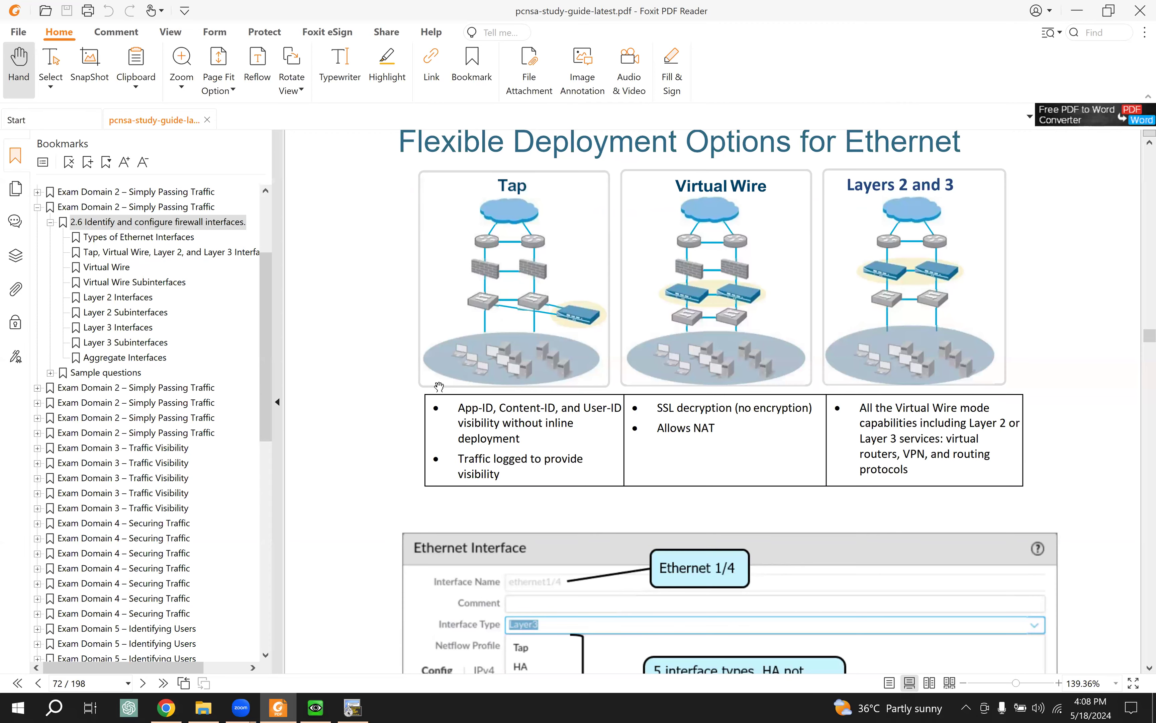
pyautogui.scroll(-7, 439, 386)
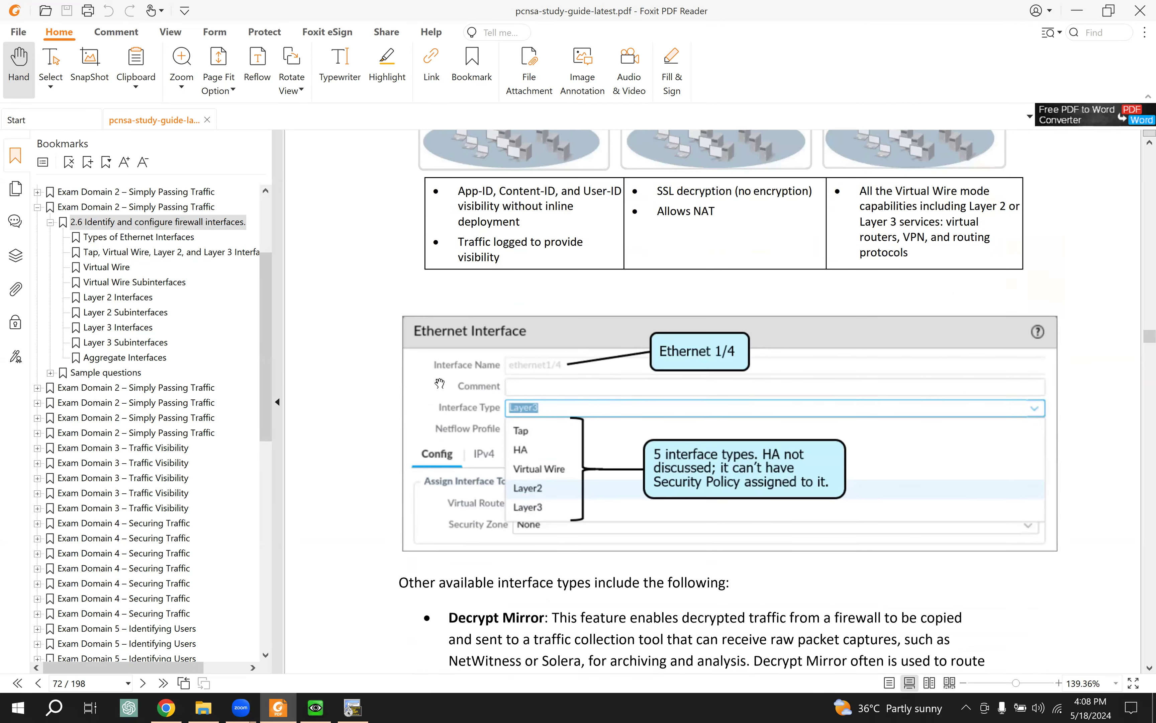
pyautogui.scroll(-4, 438, 386)
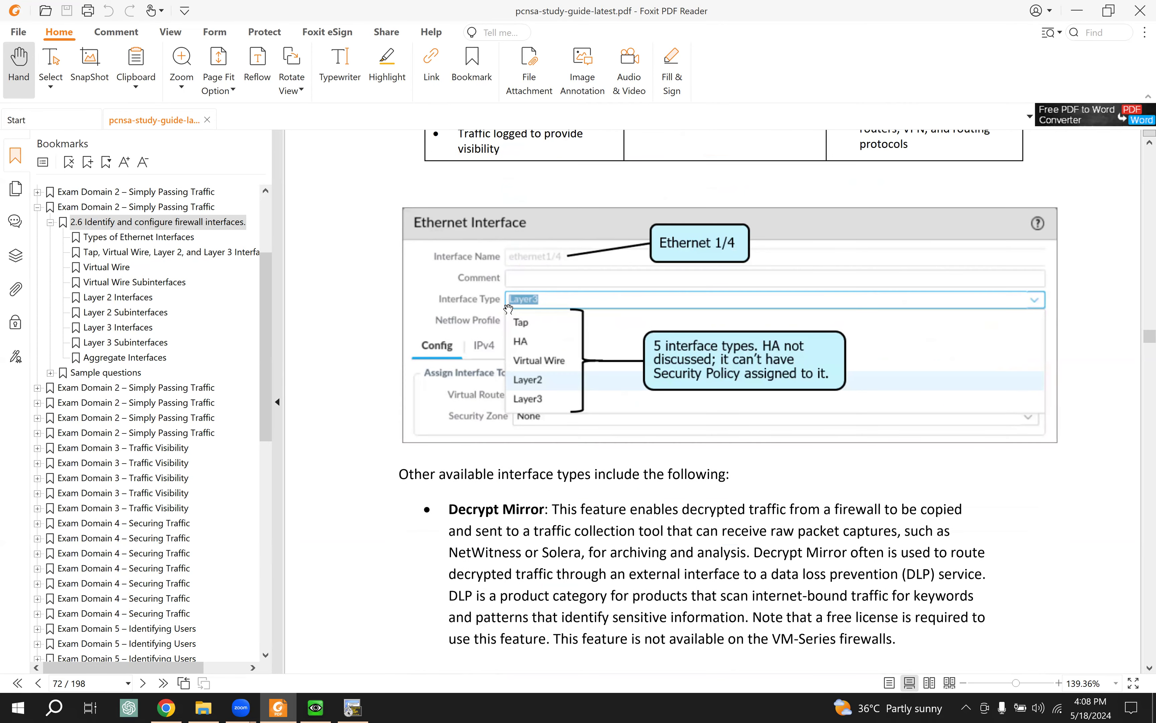
pyautogui.scroll(-1, 507, 308)
pyautogui.click(349, 708)
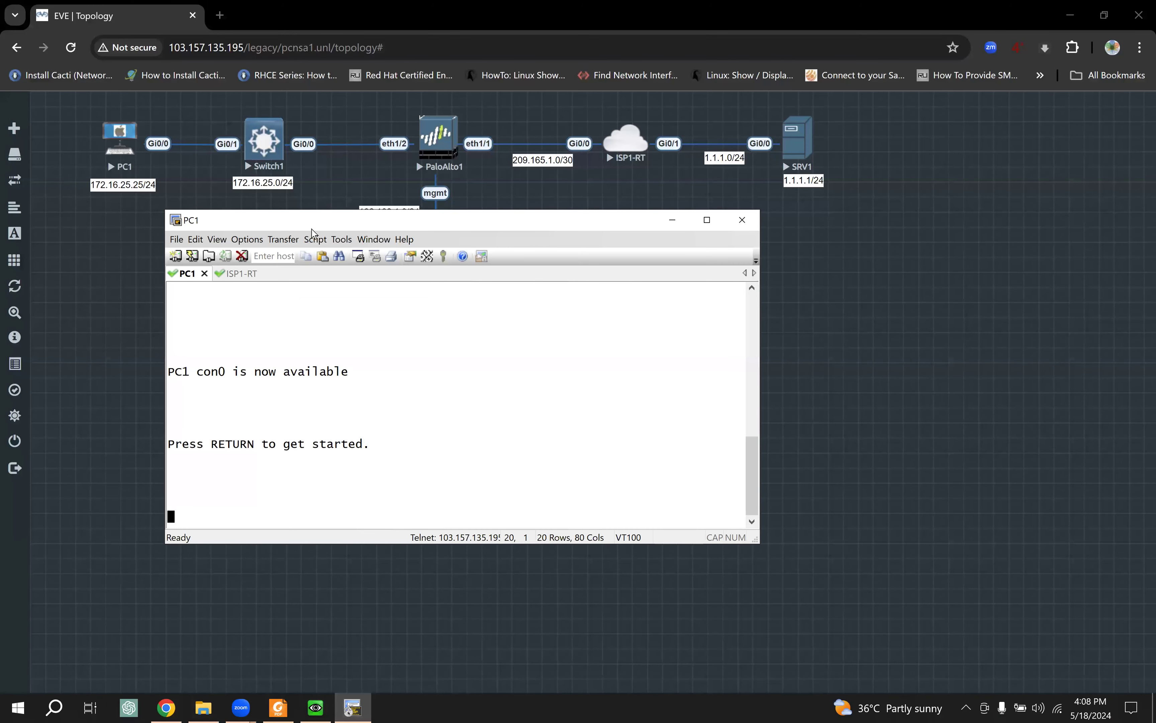
# Step: Reposition the PC1 console and open a console session to SRV1 from the topology
pyautogui.moveTo(320, 257); pyautogui.dragTo(370, 269)
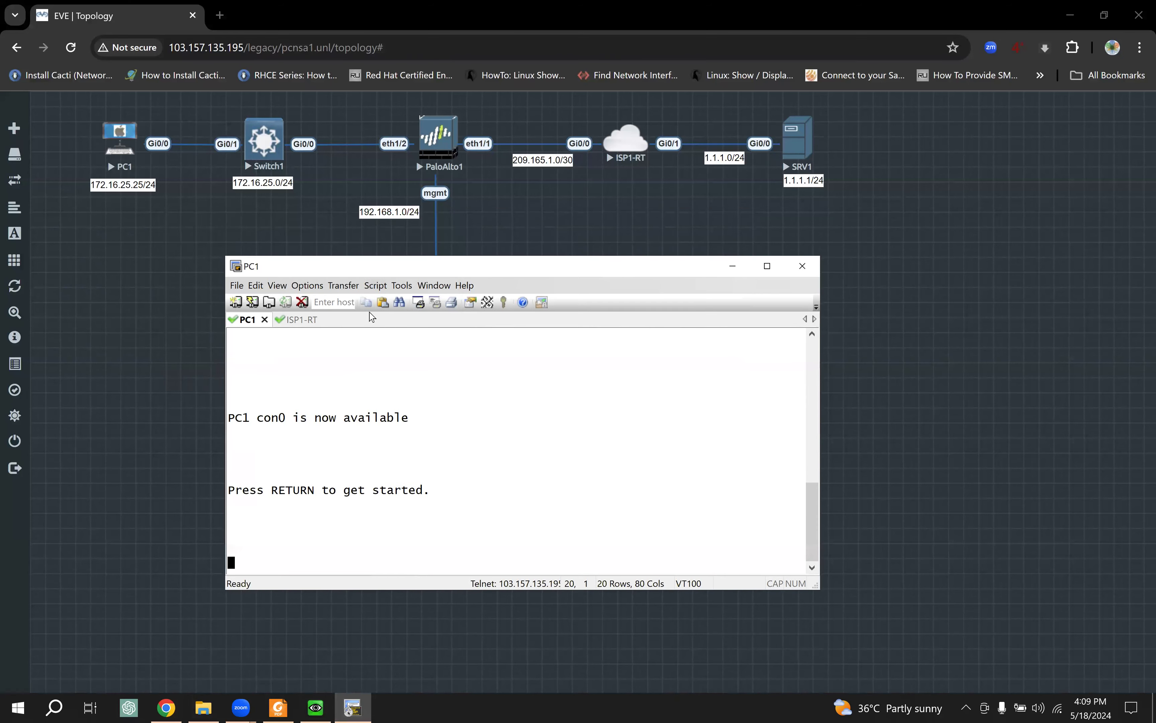
pyautogui.click(799, 180)
pyautogui.click(799, 179)
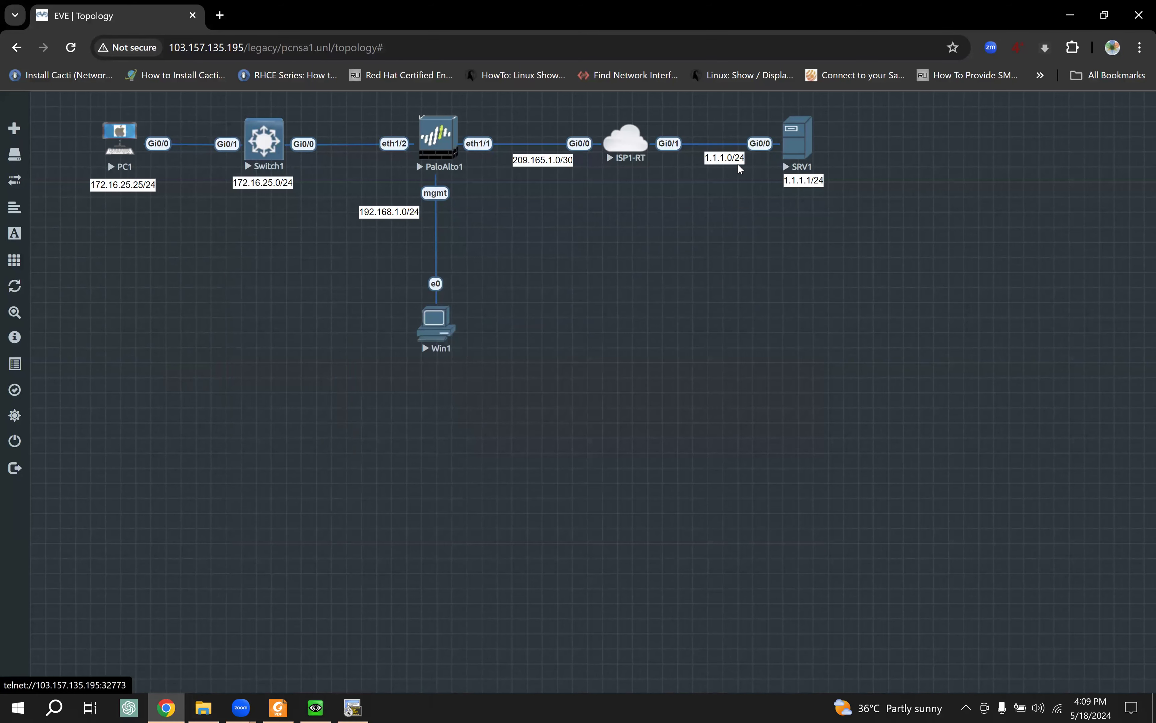
pyautogui.click(245, 322)
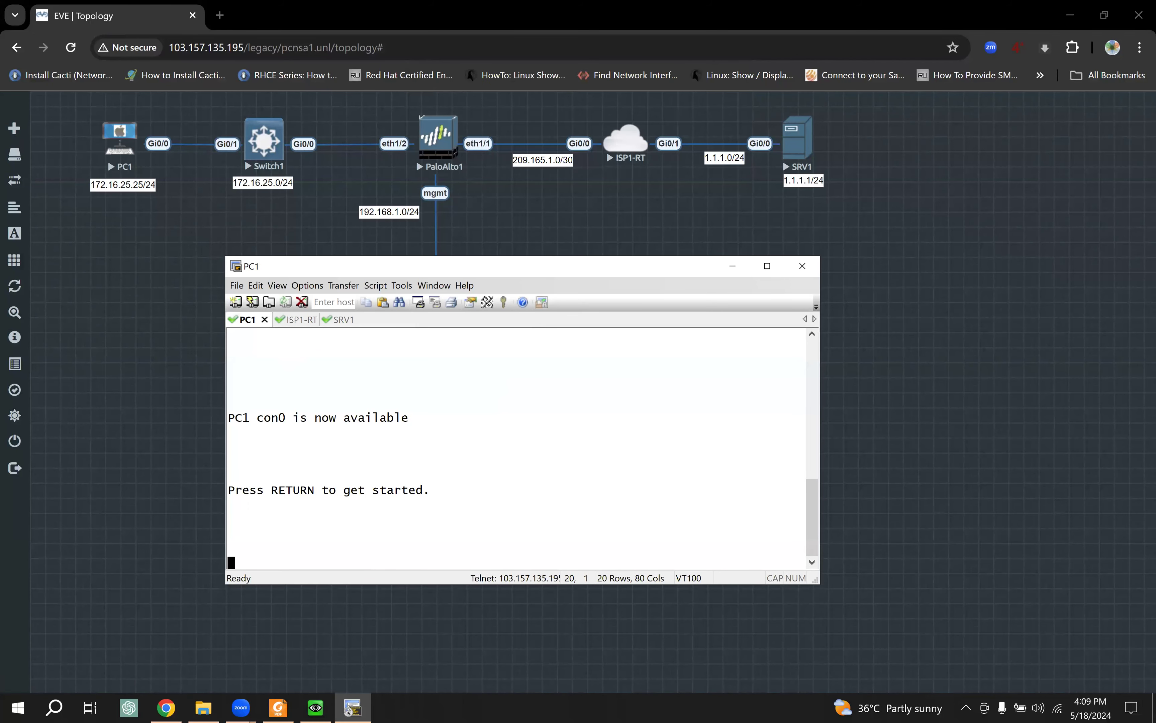
# Step: On PC1, enter privileged mode and run show ip interface brief to check interface status
pyautogui.press('Return')
pyautogui.press('Return')
pyautogui.press('Return')
pyautogui.write('ena')
pyautogui.press('Tab')
pyautogui.press('Return')
pyautogui.press('Return')
pyautogui.press('Return')
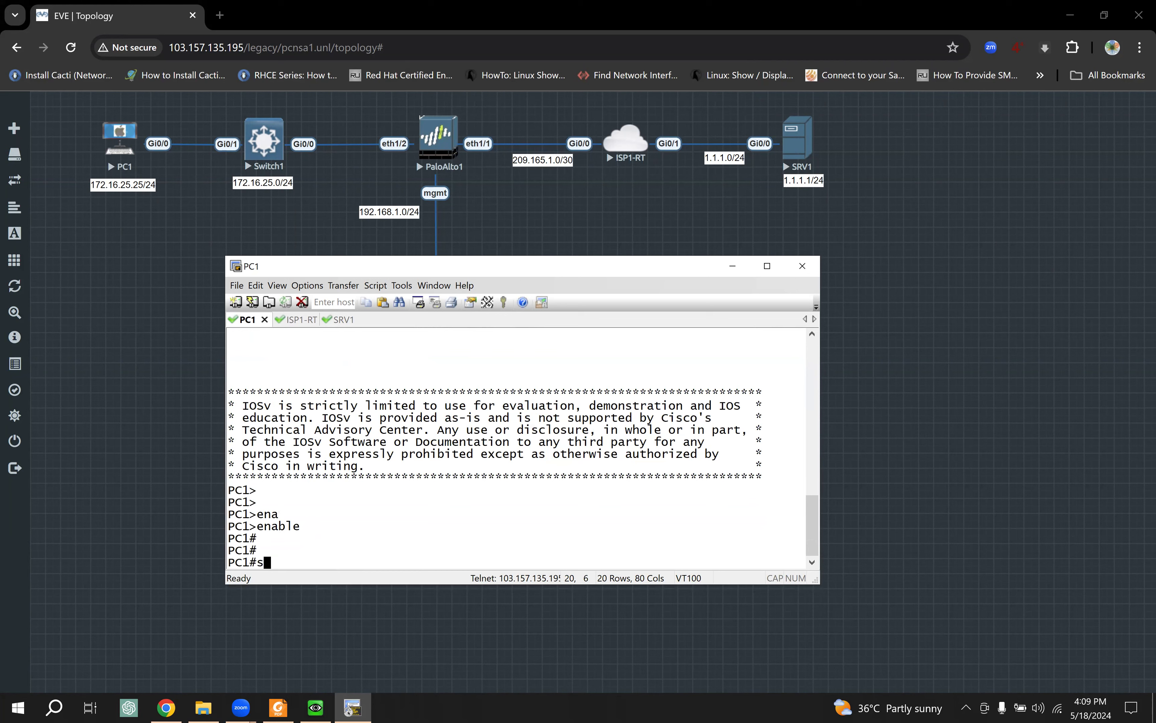
pyautogui.write('sho')
pyautogui.press('Tab')
pyautogui.write('ip int')
pyautogui.press('Tab')
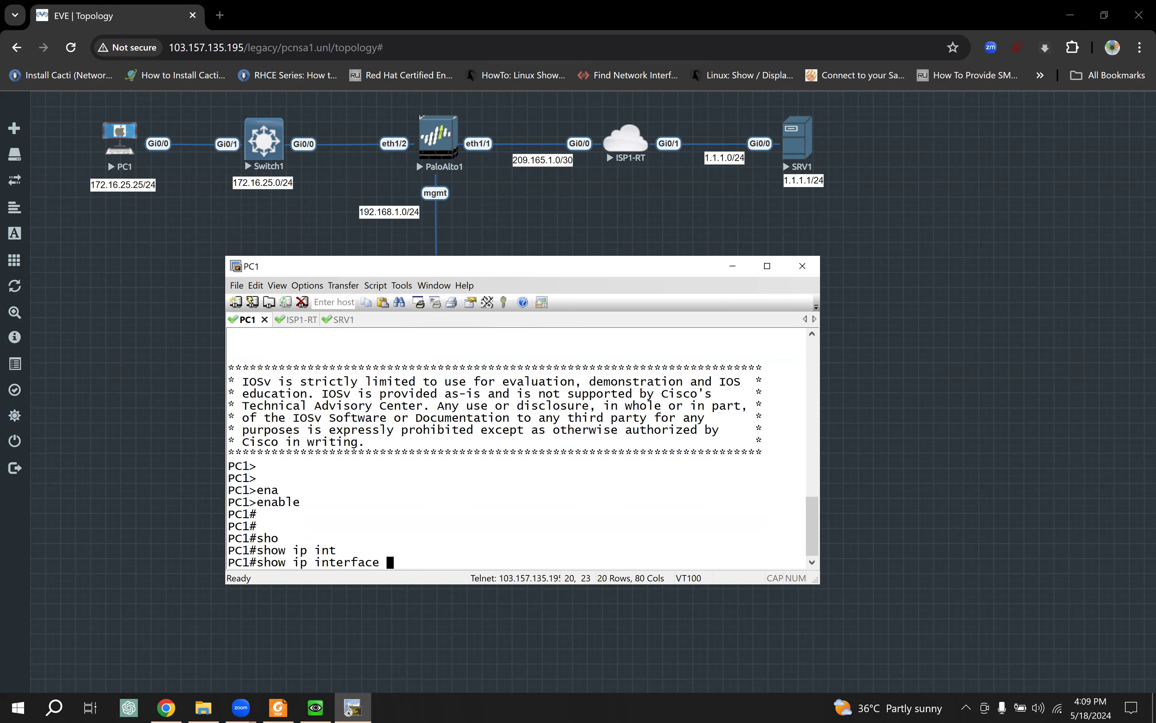
pyautogui.write('br')
pyautogui.press('Tab')
pyautogui.press('Return')
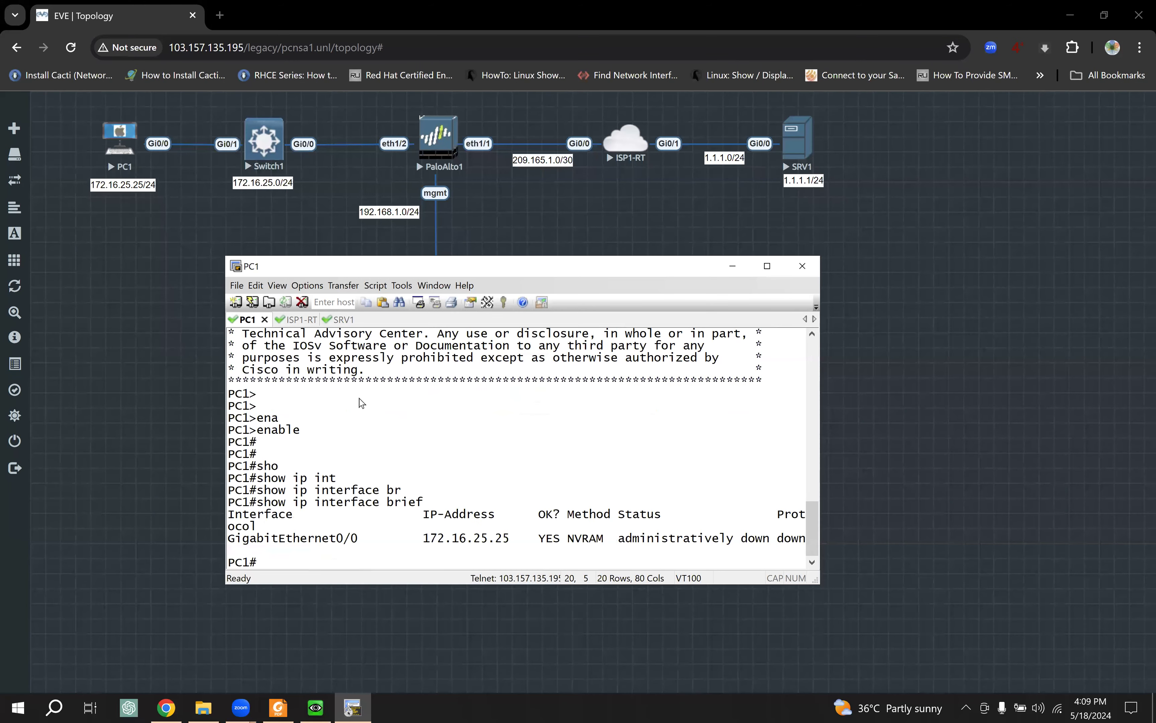
pyautogui.moveTo(816, 581); pyautogui.dragTo(952, 575)
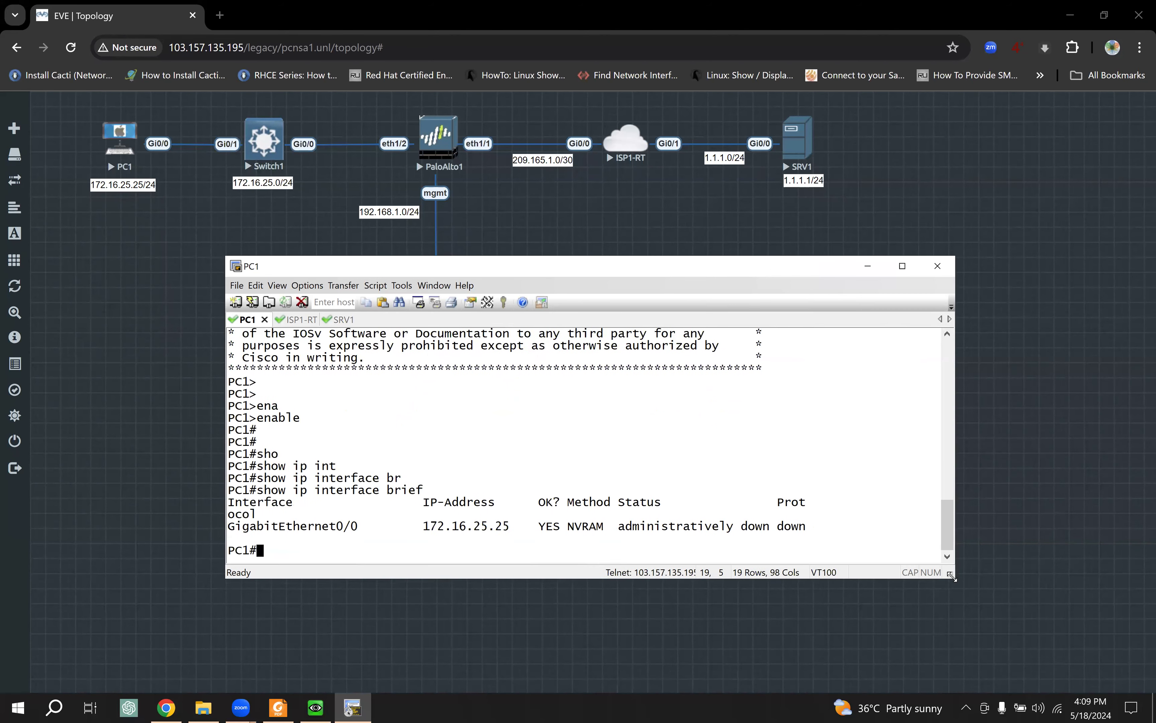
pyautogui.press('Up')
pyautogui.hotkey('ctrl', 'a')
pyautogui.press('Return')
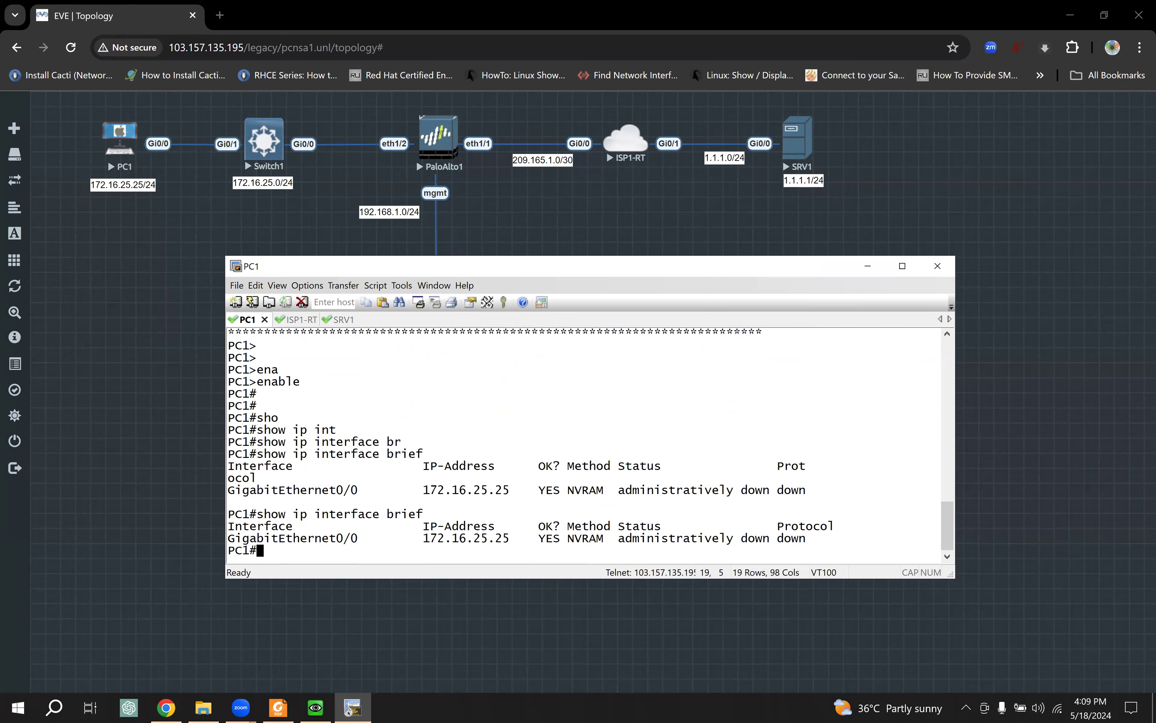
# Step: Enable PC1's GigabitEthernet0/0 with no shutdown and exit configuration mode
pyautogui.write('conf t')
pyautogui.press('Return')
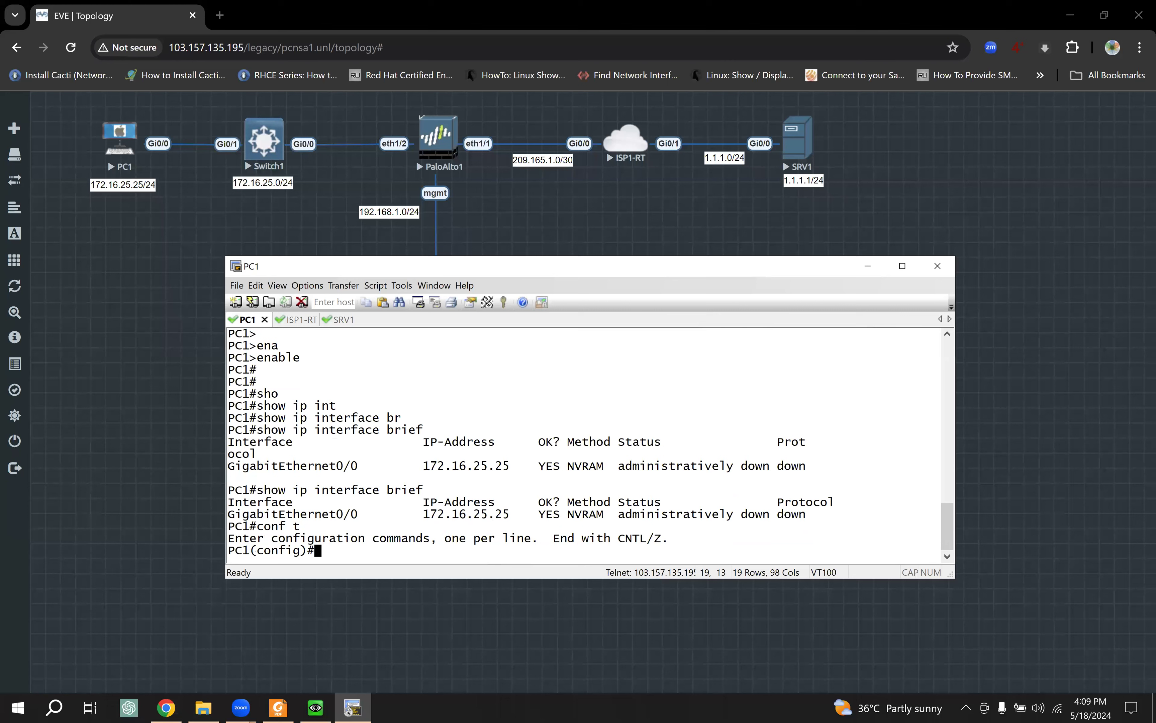
pyautogui.press('Return')
pyautogui.write('inte')
pyautogui.press('Tab')
pyautogui.write('g0/0')
pyautogui.press('Return')
pyautogui.write('no shu')
pyautogui.press('Tab')
pyautogui.press('Return')
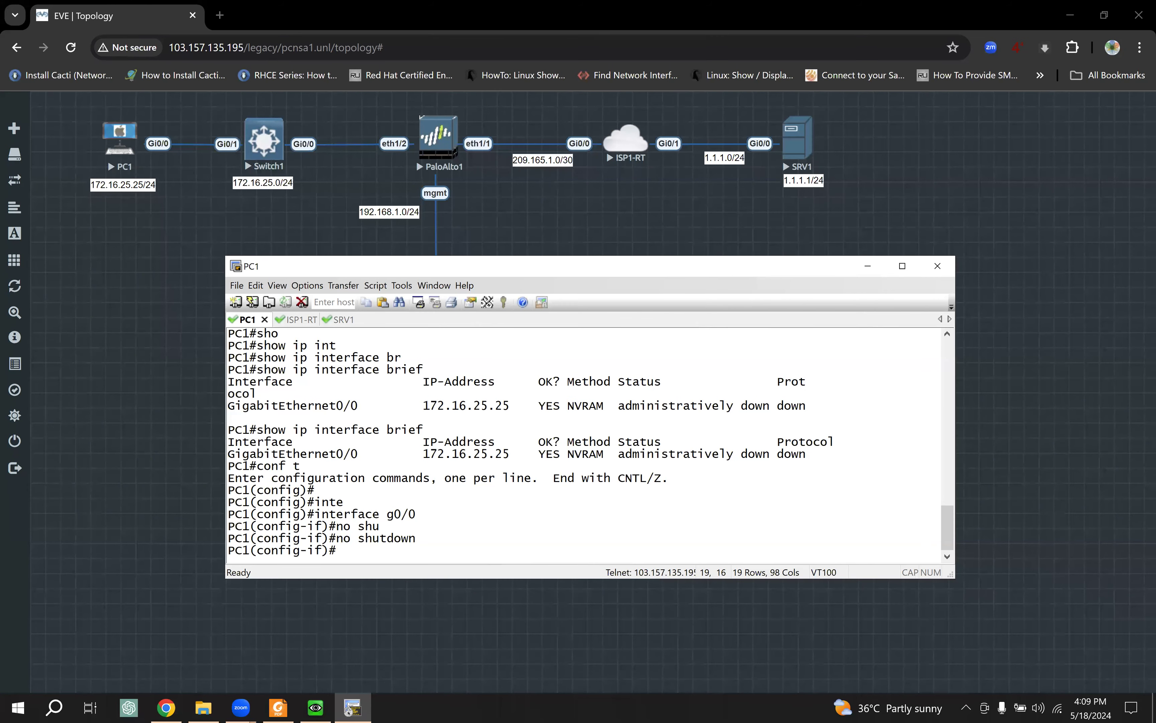
pyautogui.press('Return')
pyautogui.write('end')
pyautogui.press('Return')
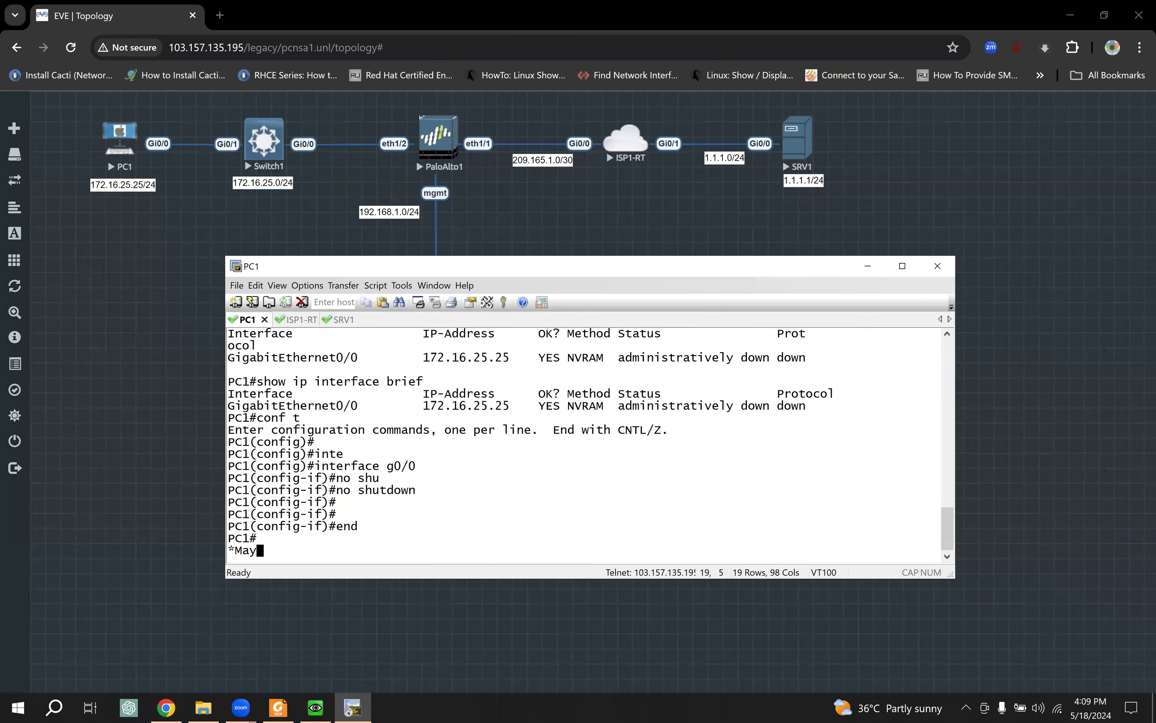
pyautogui.press('Return')
pyautogui.press('Return')
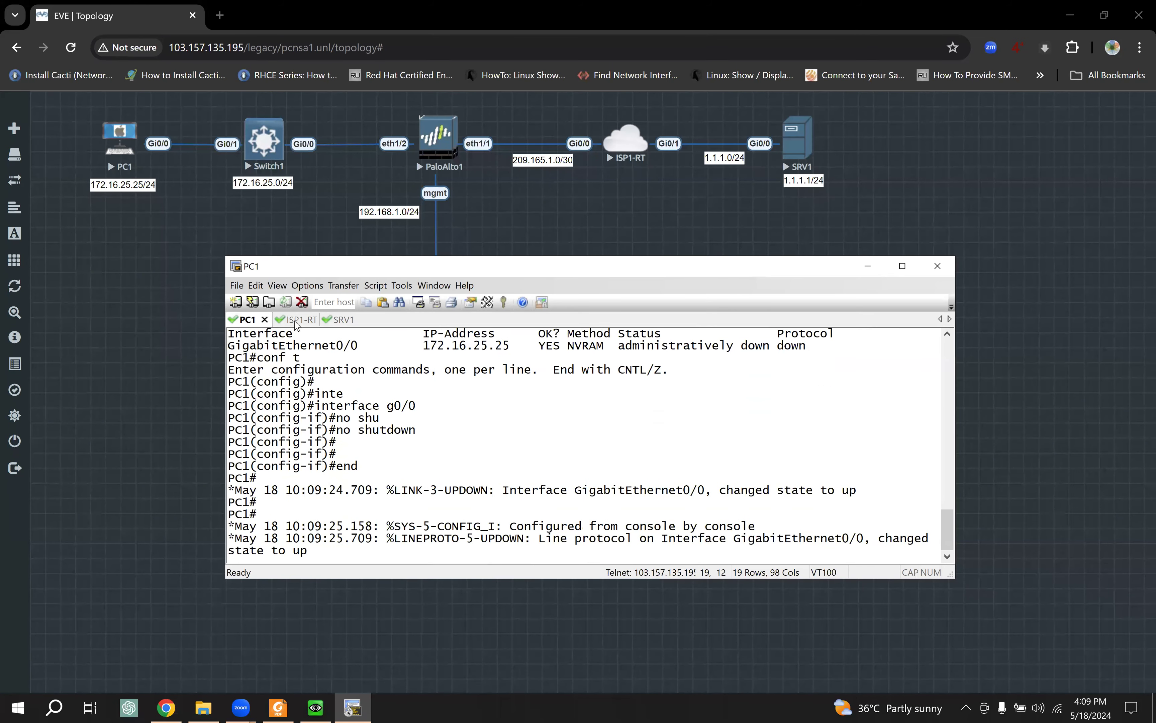
pyautogui.click(296, 320)
# Step: On ISP1-RT, enter privileged mode and run show ip interface brief
pyautogui.press('Return')
pyautogui.press('Return')
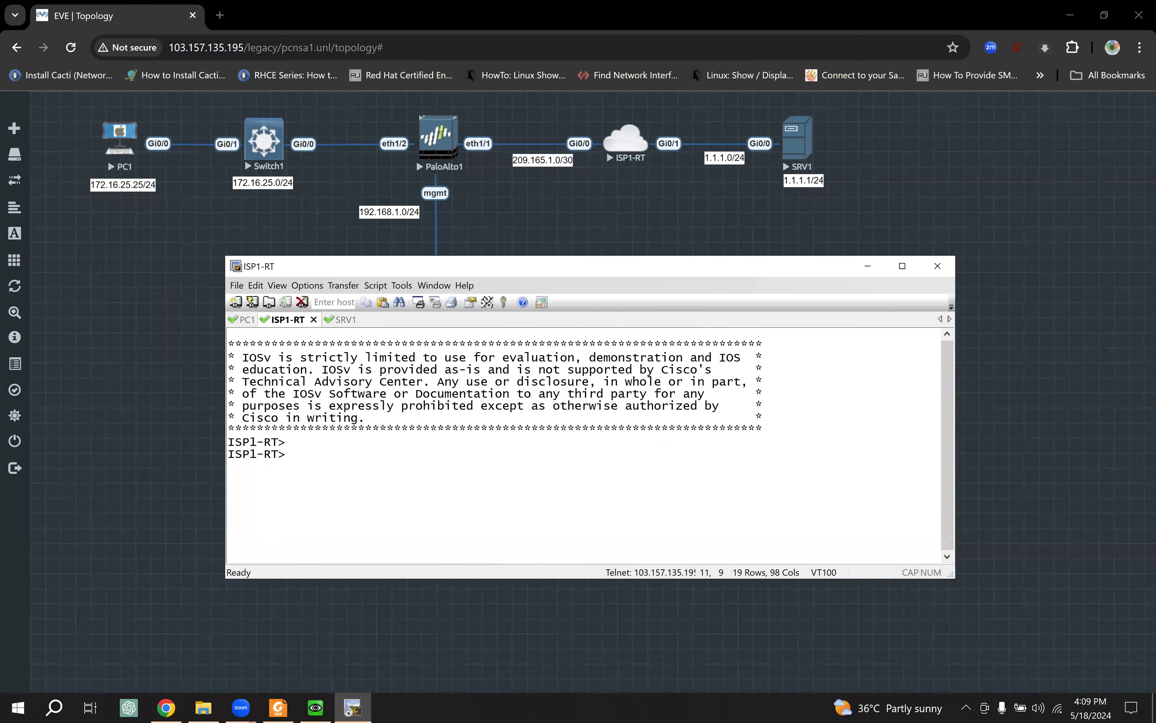
pyautogui.write('ena')
pyautogui.press('Tab')
pyautogui.press('Return')
pyautogui.write('sho')
pyautogui.press('Tab')
pyautogui.write('ip int')
pyautogui.press('Tab')
pyautogui.write('br')
pyautogui.press('Tab')
pyautogui.press('Return')
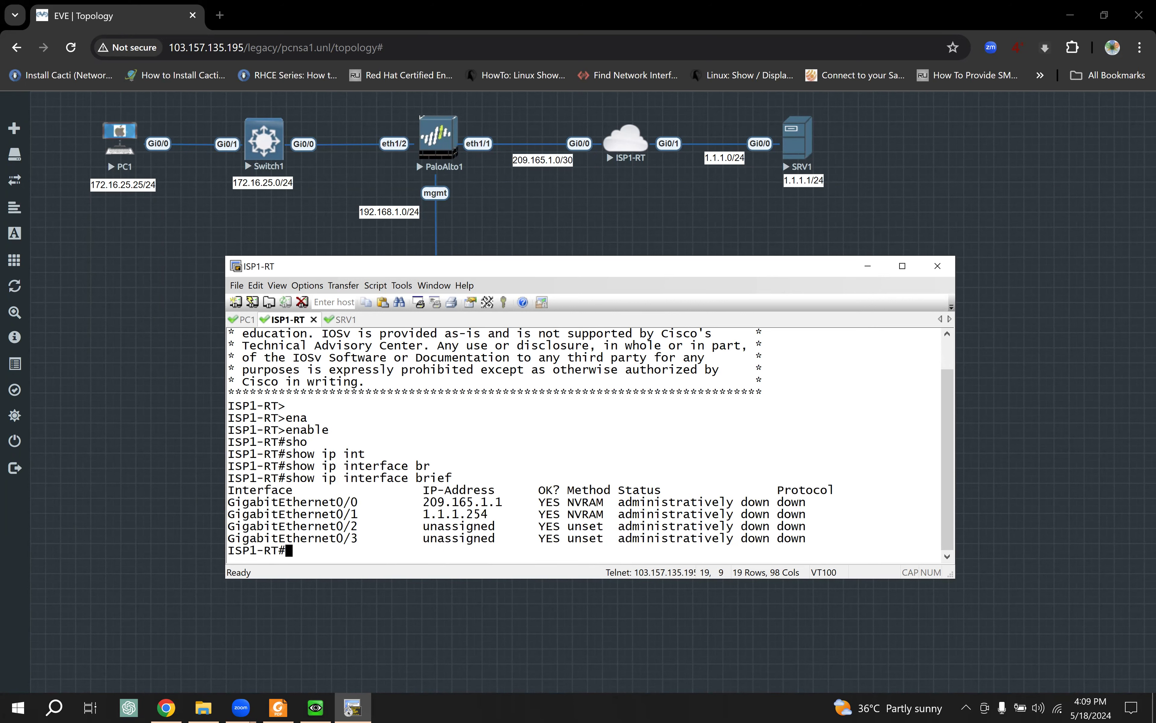
# Step: Enable interface range g0/0-3 on ISP1-RT with no shutdown and exit configuration mode
pyautogui.write('conf t')
pyautogui.press('Return')
pyautogui.write('inte')
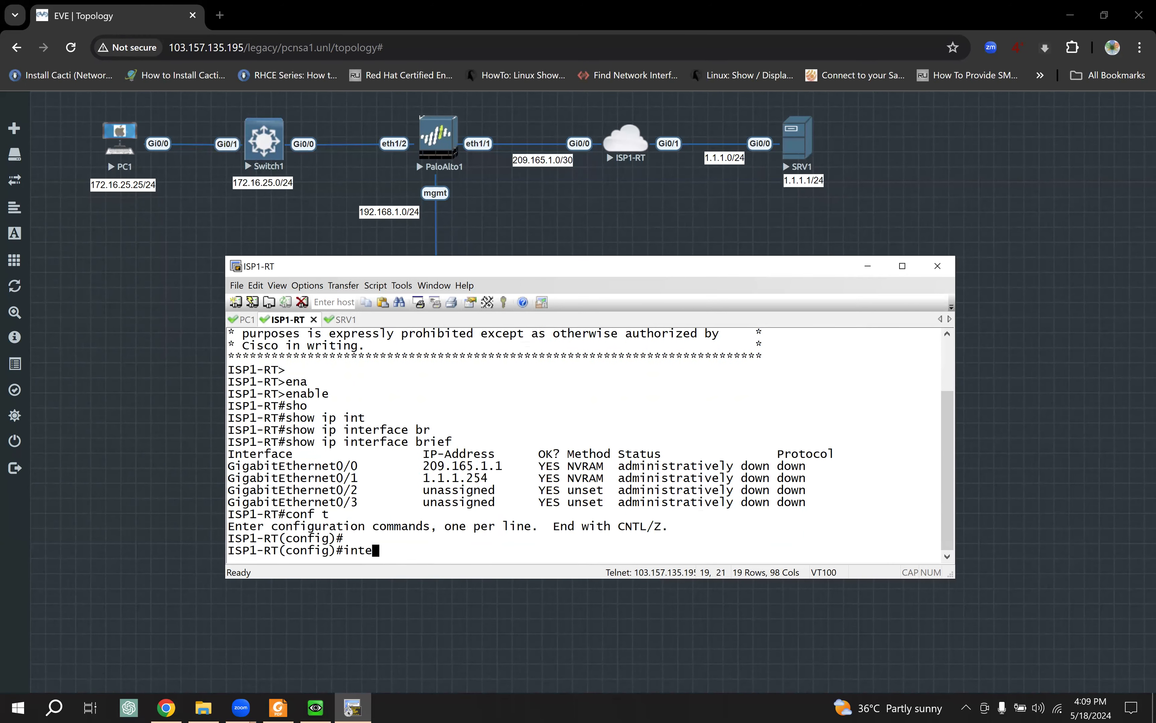
pyautogui.press('Tab')
pyautogui.write('ran')
pyautogui.press('Tab')
pyautogui.write('g0')
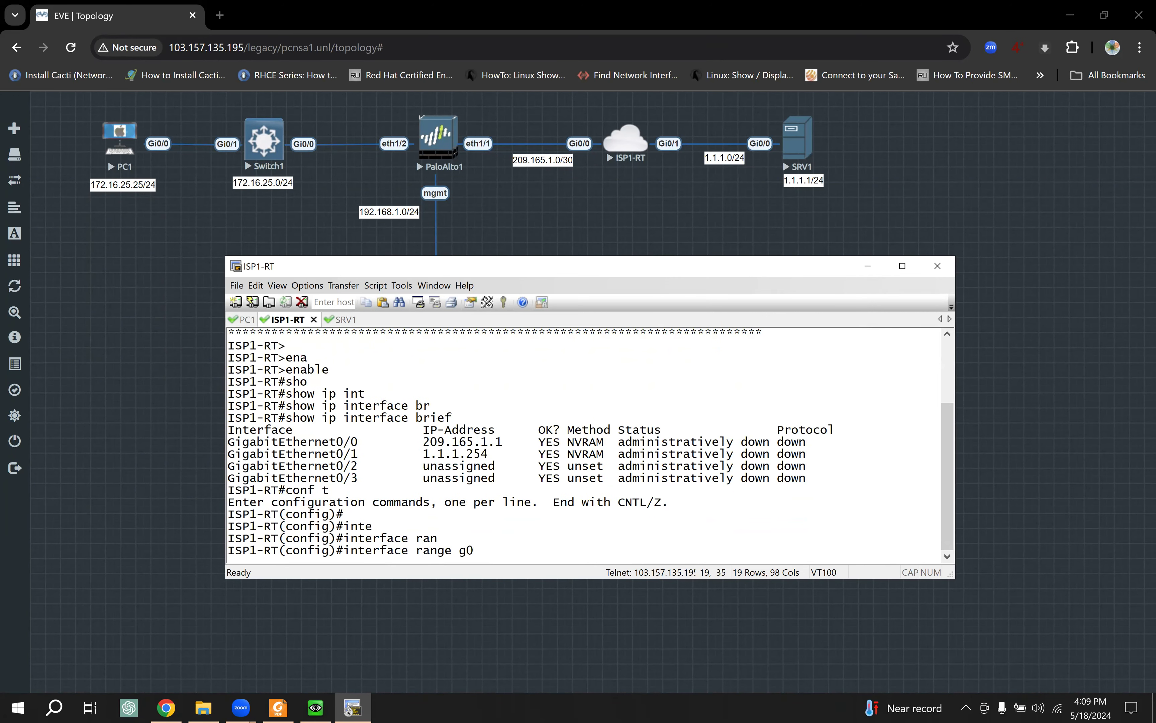
pyautogui.write('/0-3')
pyautogui.press('Return')
pyautogui.write('no shu')
pyautogui.press('Tab')
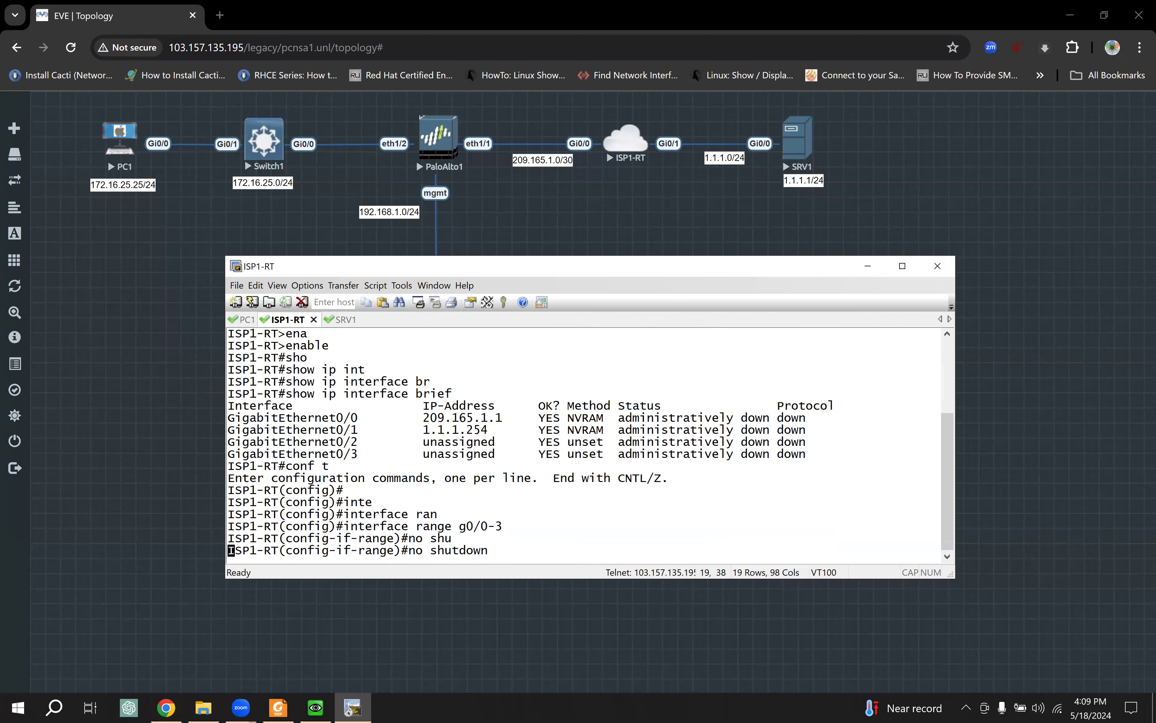
pyautogui.press('Return')
pyautogui.press('Return')
pyautogui.write('end')
pyautogui.press('Return')
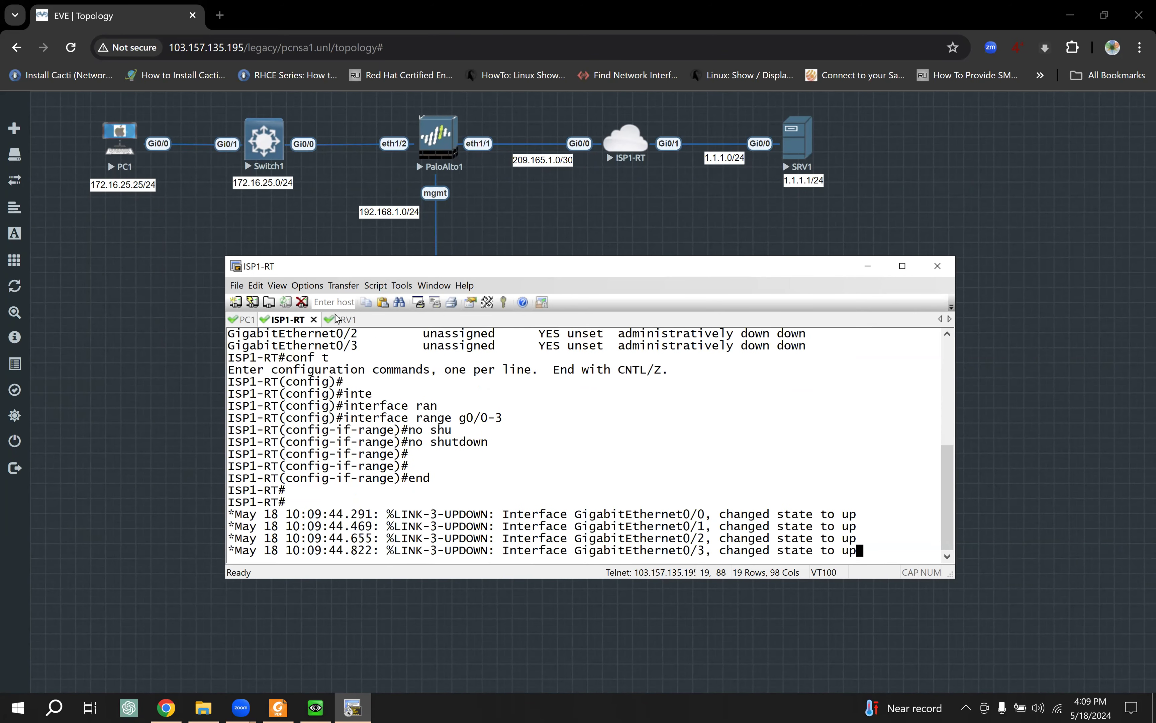
pyautogui.click(342, 322)
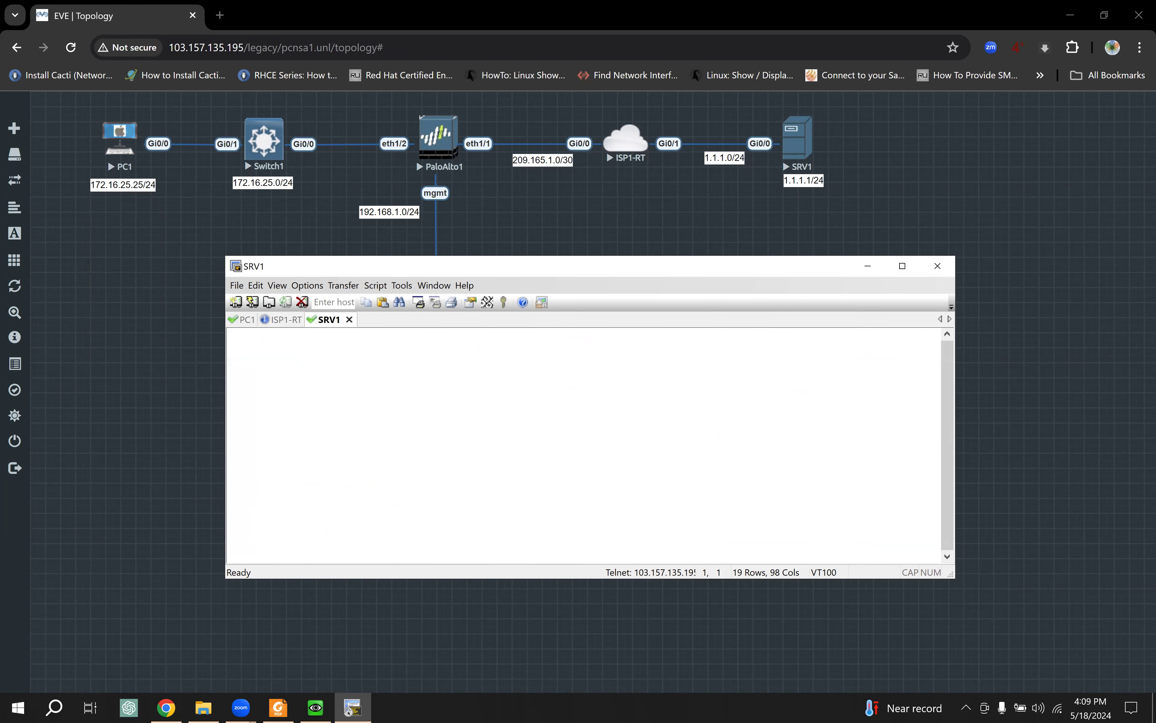
# Step: On SRV1, enable GigabitEthernet0/0 with no shutdown and exit configuration mode
pyautogui.press('Return')
pyautogui.press('Return')
pyautogui.press('Return')
pyautogui.press('Return')
pyautogui.press('Return')
pyautogui.write('ena')
pyautogui.press('Tab')
pyautogui.press('Return')
pyautogui.press('Return')
pyautogui.write('conf t')
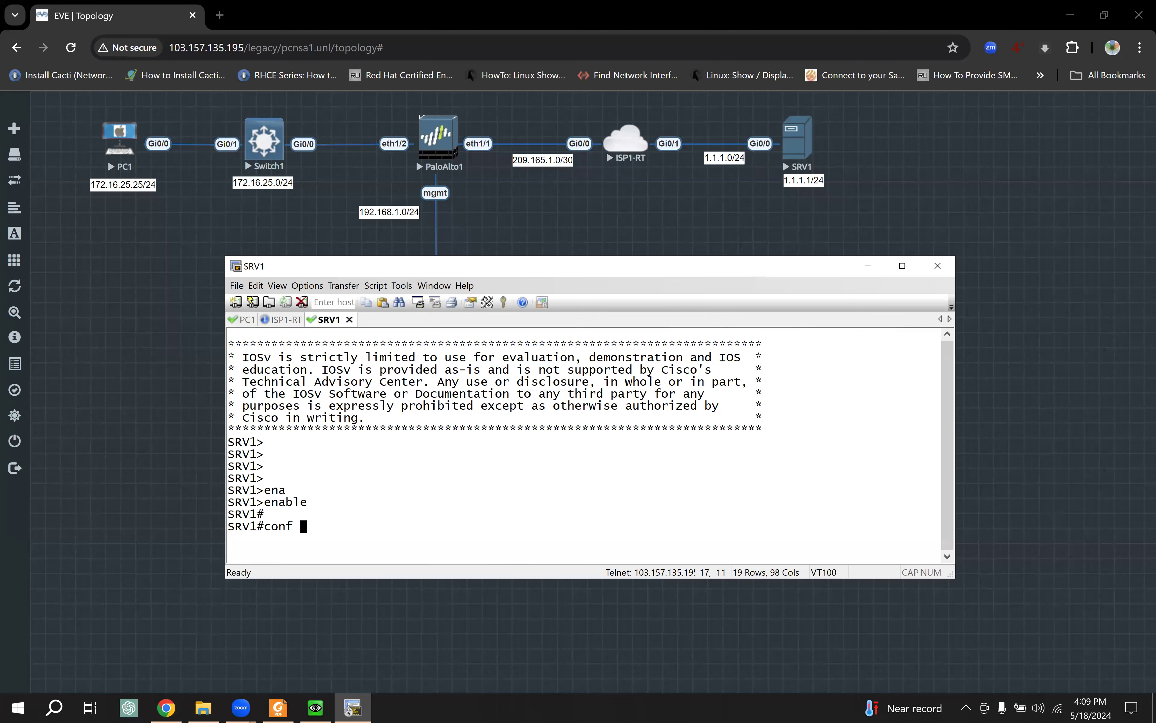
pyautogui.press('Return')
pyautogui.press('Return')
pyautogui.write('inte')
pyautogui.press('Tab')
pyautogui.write('g0/0')
pyautogui.press('Return')
pyautogui.write('no shu')
pyautogui.press('Tab')
pyautogui.press('Return')
pyautogui.press('Return')
pyautogui.press('Return')
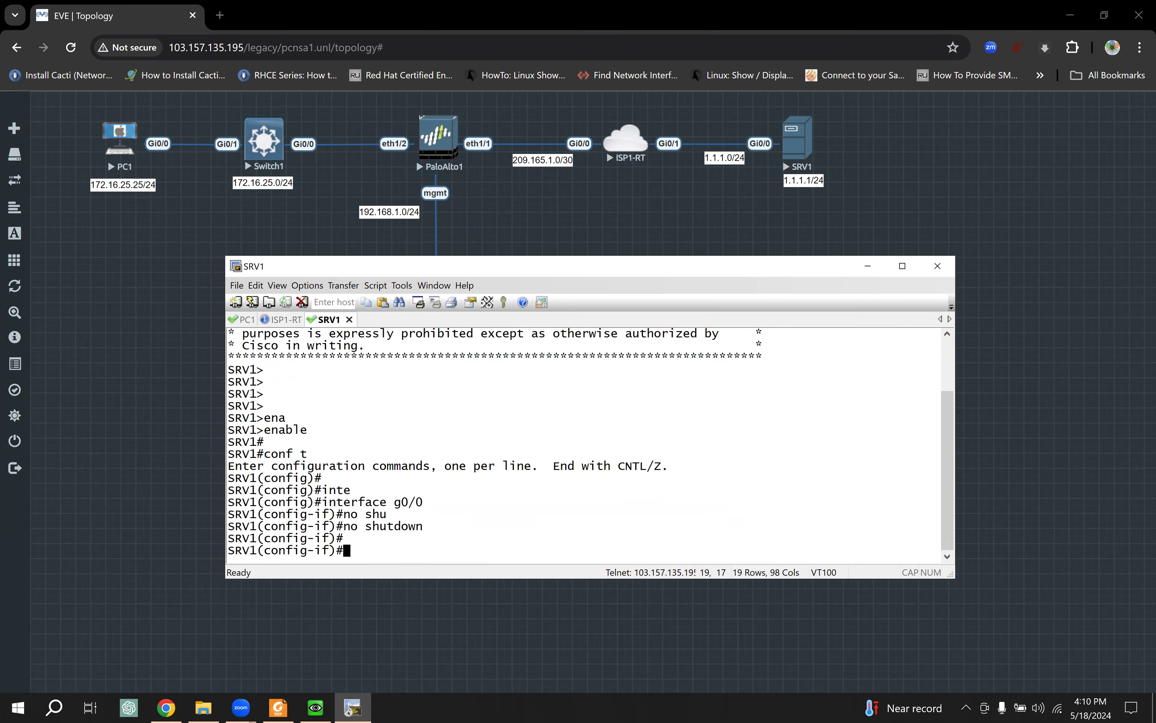
pyautogui.write('end')
pyautogui.press('Return')
pyautogui.press('Return')
pyautogui.press('Return')
pyautogui.press('Return')
pyautogui.press('Return')
pyautogui.press('Return')
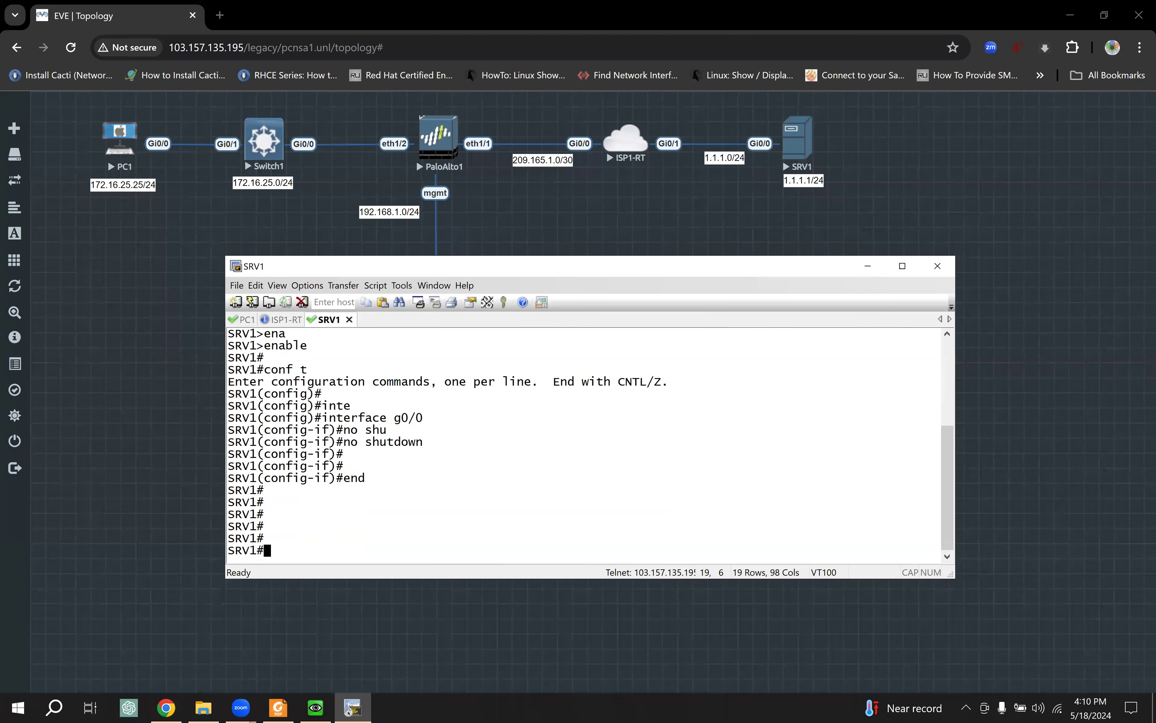
# Step: Run show ip interface brief on SRV1 and copy its address 1.1.1.1
pyautogui.write('show ip i')
pyautogui.write('nt')
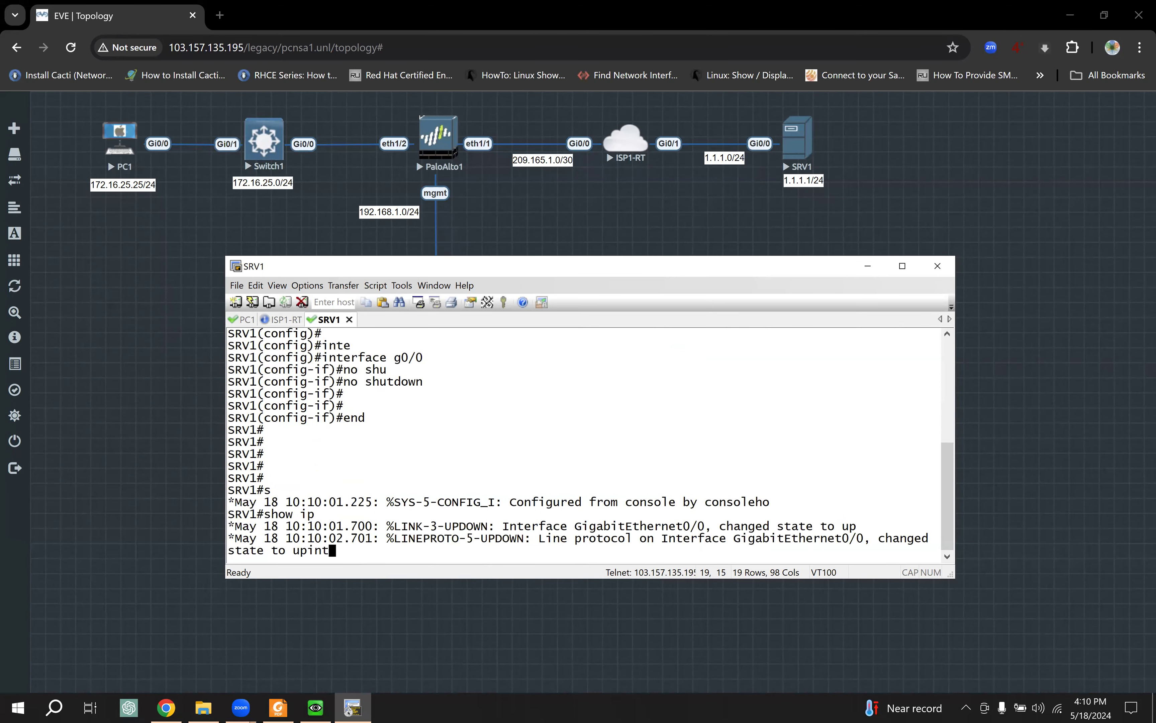
pyautogui.press('Tab')
pyautogui.write('br')
pyautogui.press('Tab')
pyautogui.press('Return')
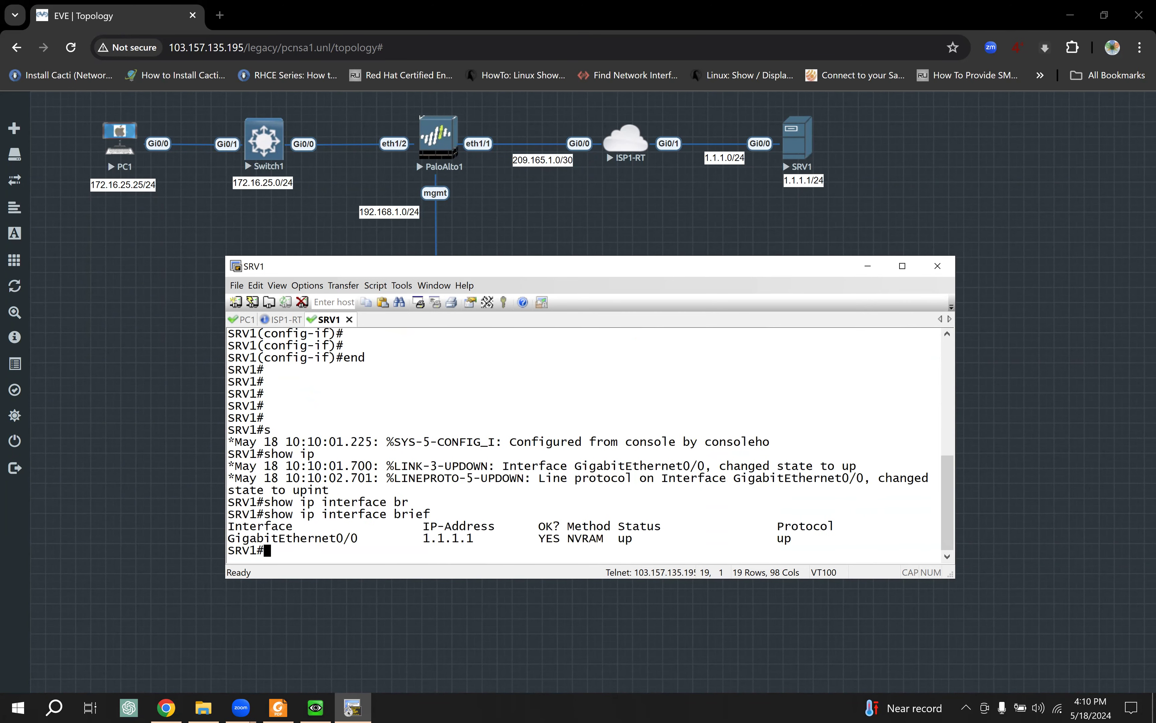
pyautogui.moveTo(423, 538); pyautogui.dragTo(474, 541)
pyautogui.hotkey('ctrl', 'c')
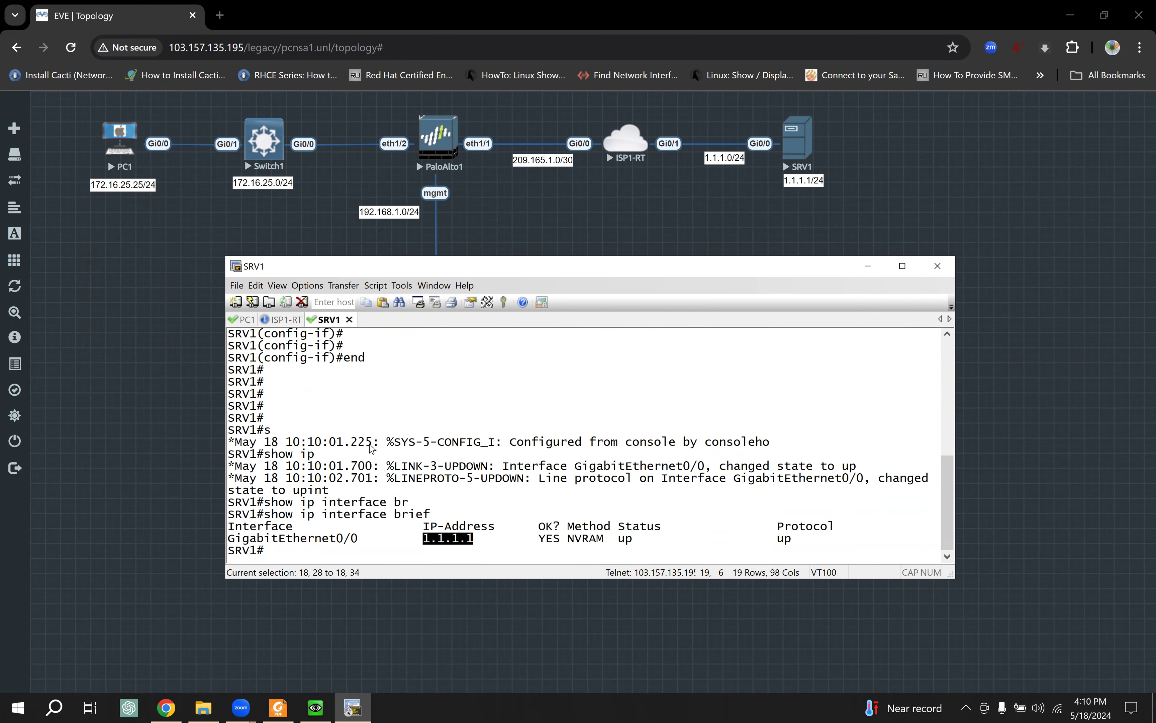
# Step: Ping 1.1.1.1 from PC1 and confirm 100 percent success
pyautogui.click(245, 321)
pyautogui.press('Return')
pyautogui.press('Return')
pyautogui.press('Return')
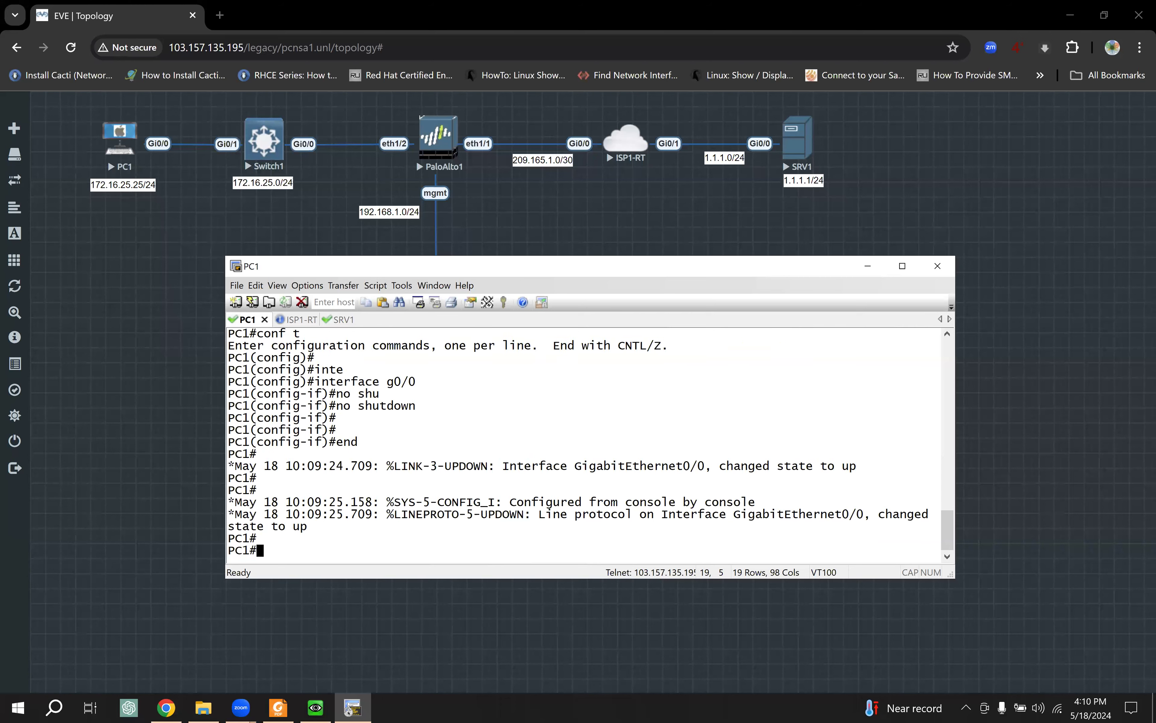
pyautogui.write('ping')
pyautogui.rightClick(552, 389)
pyautogui.press('Return')
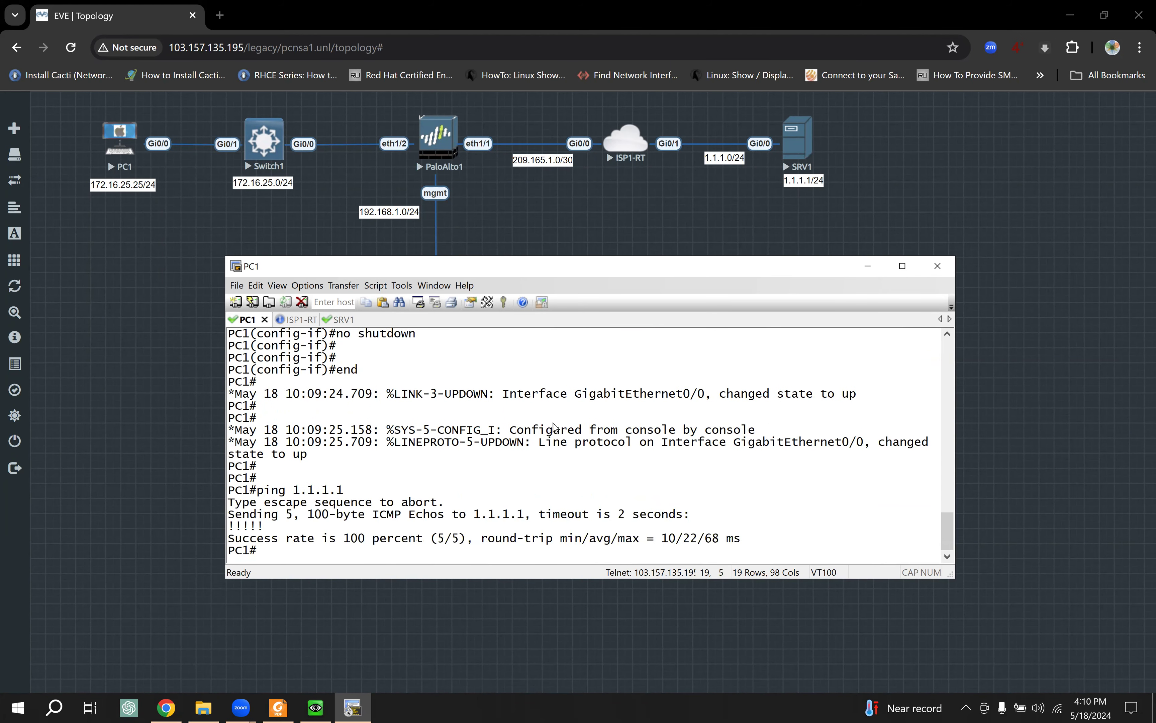
pyautogui.click(868, 265)
# Step: Open Win1's console, sign in to Windows with its password, and restore the firewall page tab
pyautogui.click(443, 328)
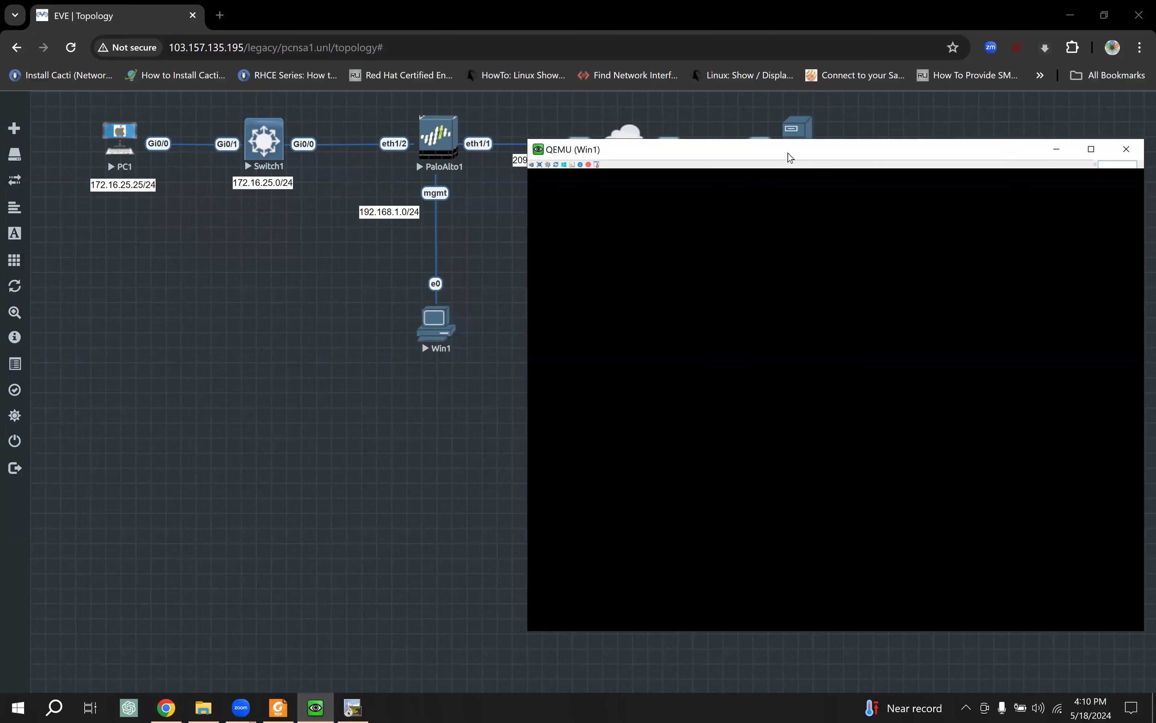
pyautogui.moveTo(777, 161); pyautogui.dragTo(707, 164)
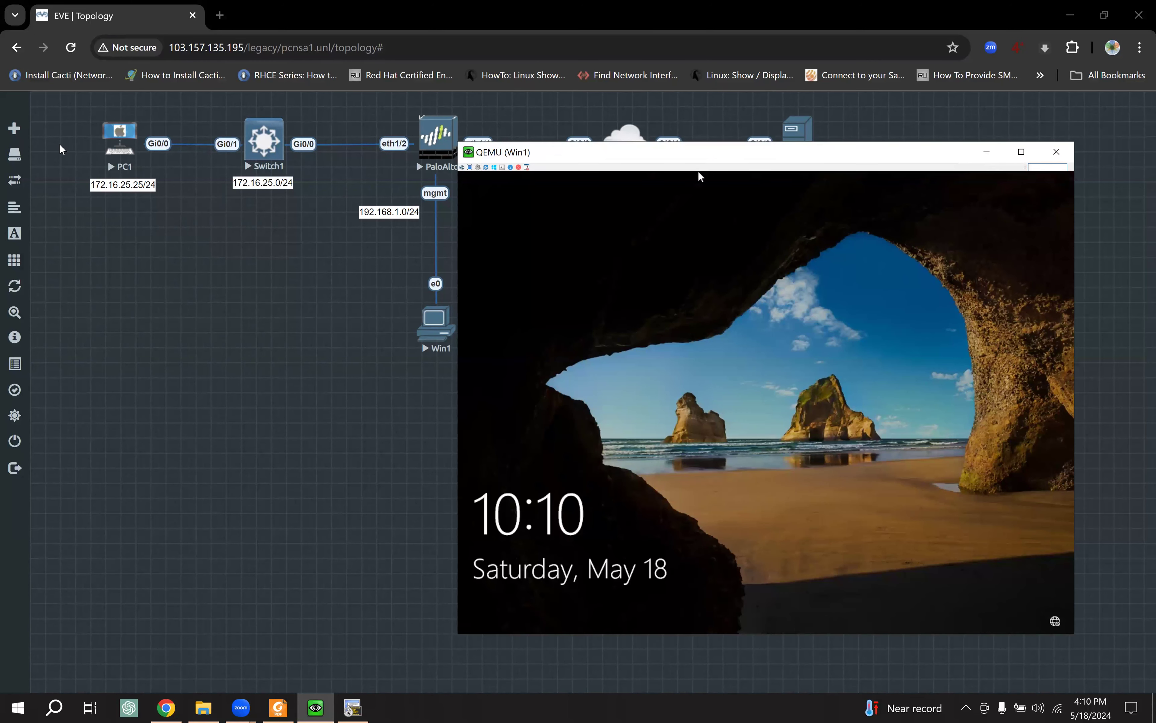
pyautogui.click(734, 358)
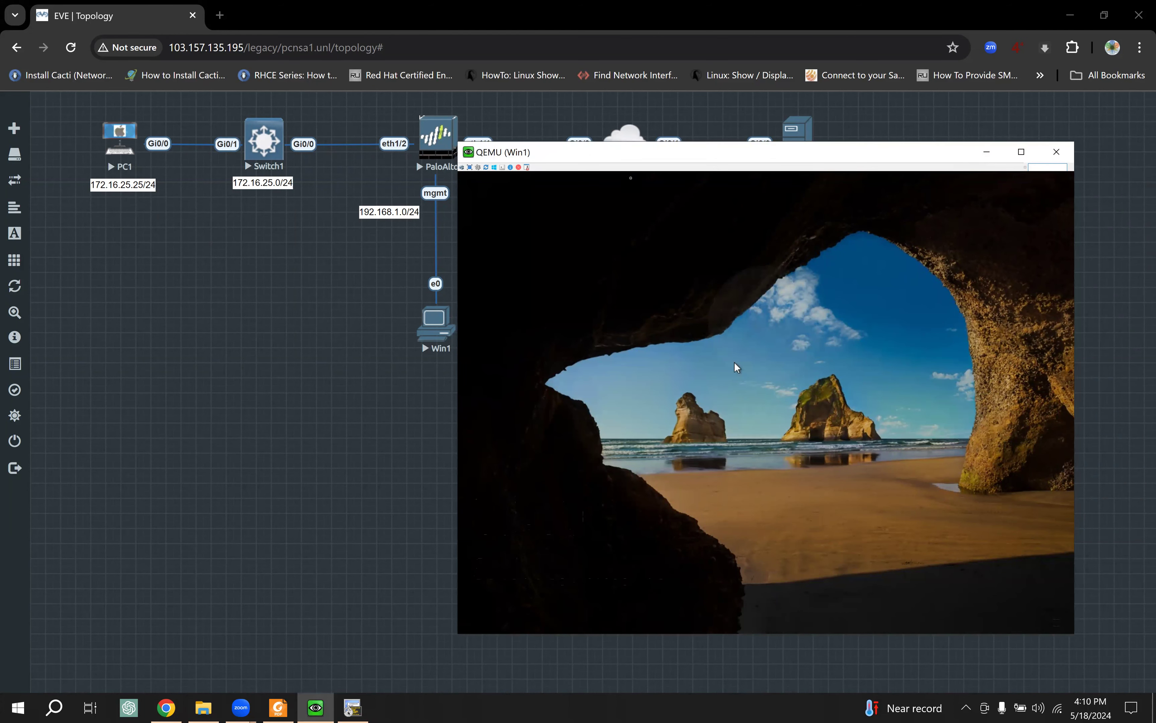
pyautogui.moveTo(630, 160); pyautogui.dragTo(630, 183)
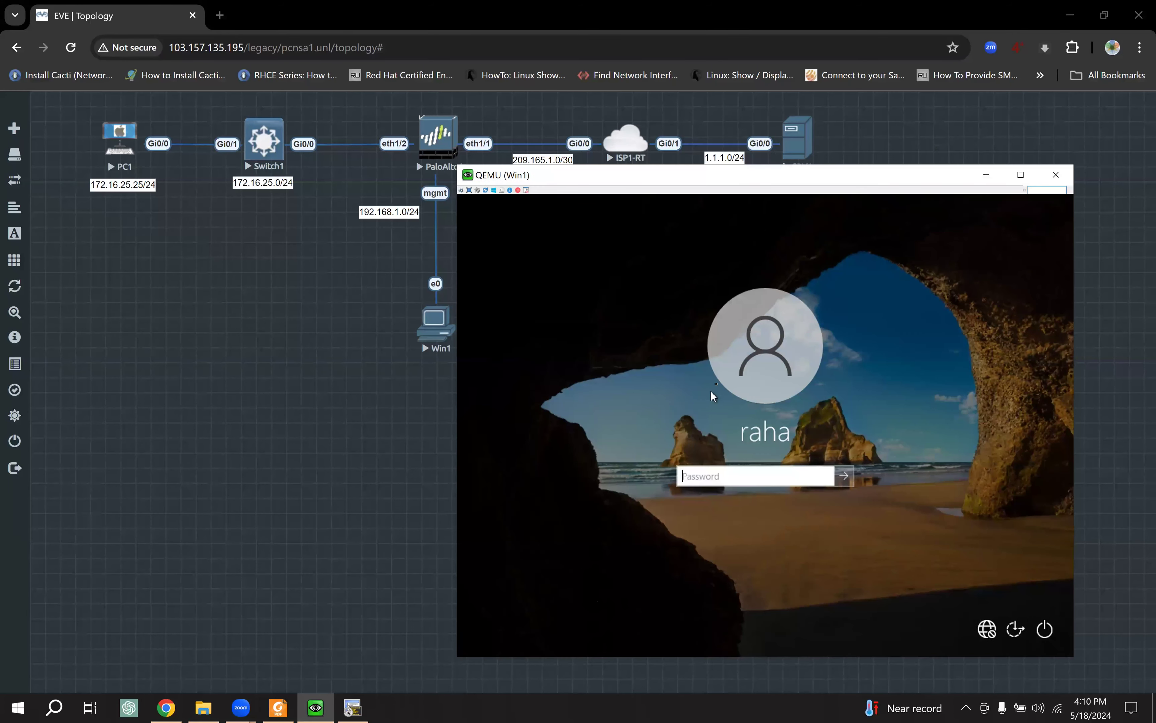
pyautogui.write('****')
pyautogui.press('Return')
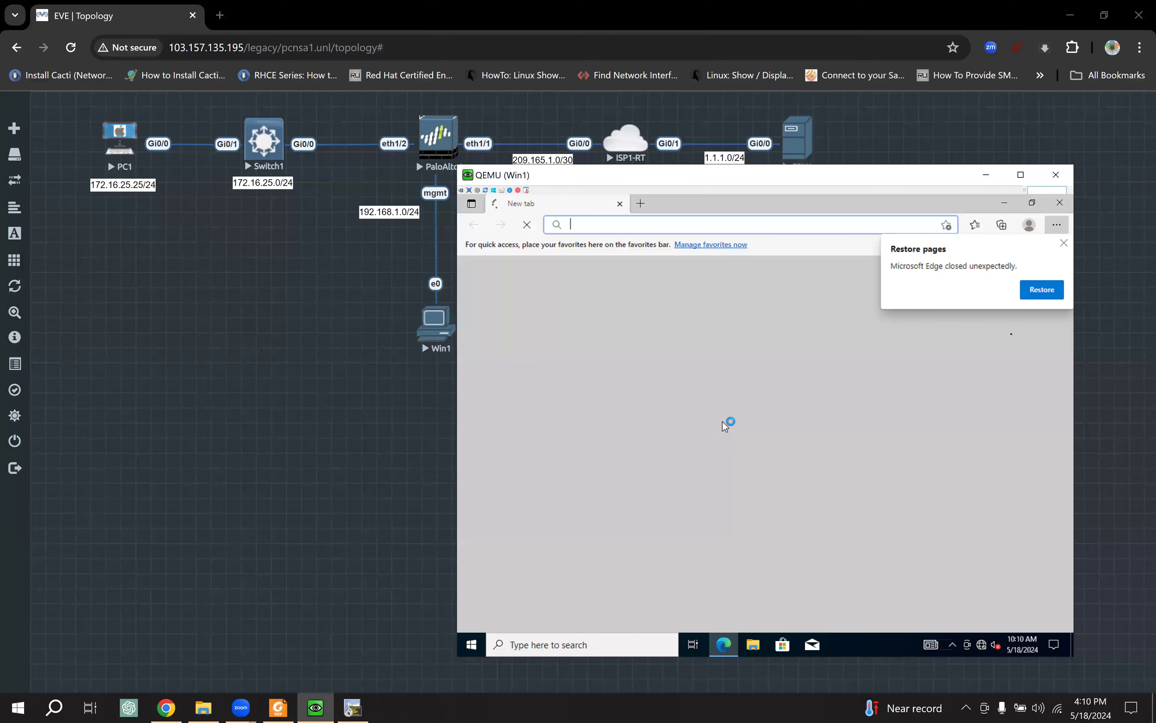
pyautogui.click(1027, 294)
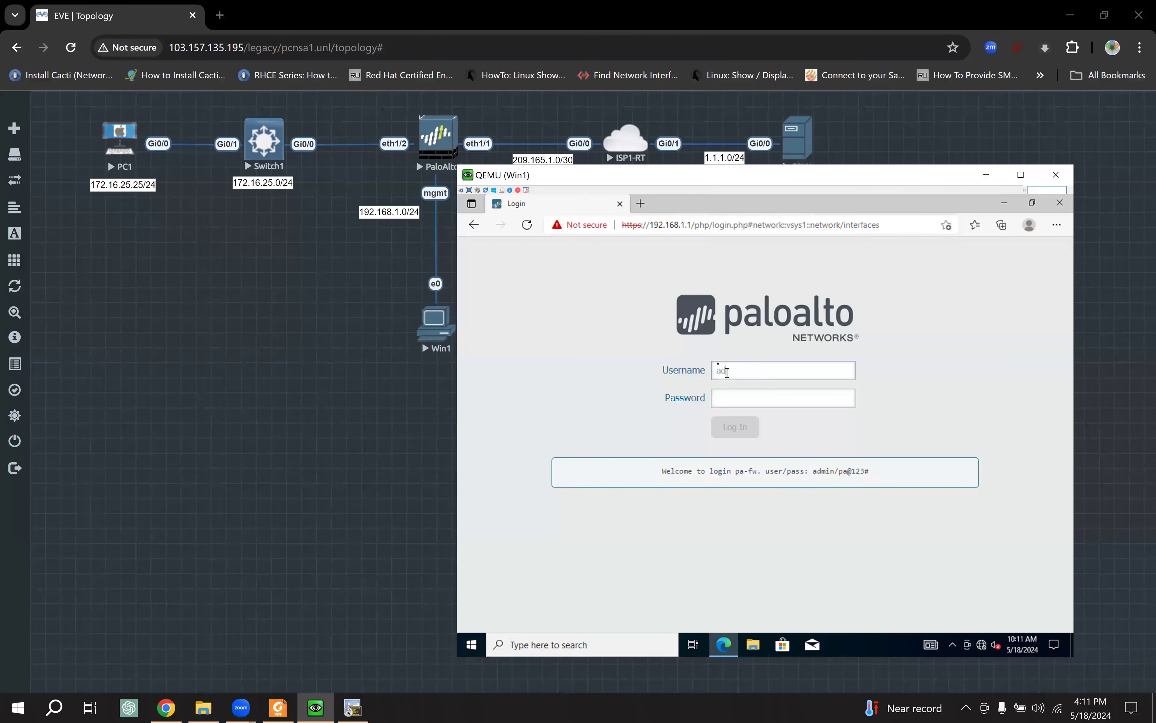
# Step: Log in to the PAN-OS web UI using the default username and password shown in the banner
pyautogui.doubleClick(818, 470)
pyautogui.hotkey('ctrl', 'c')
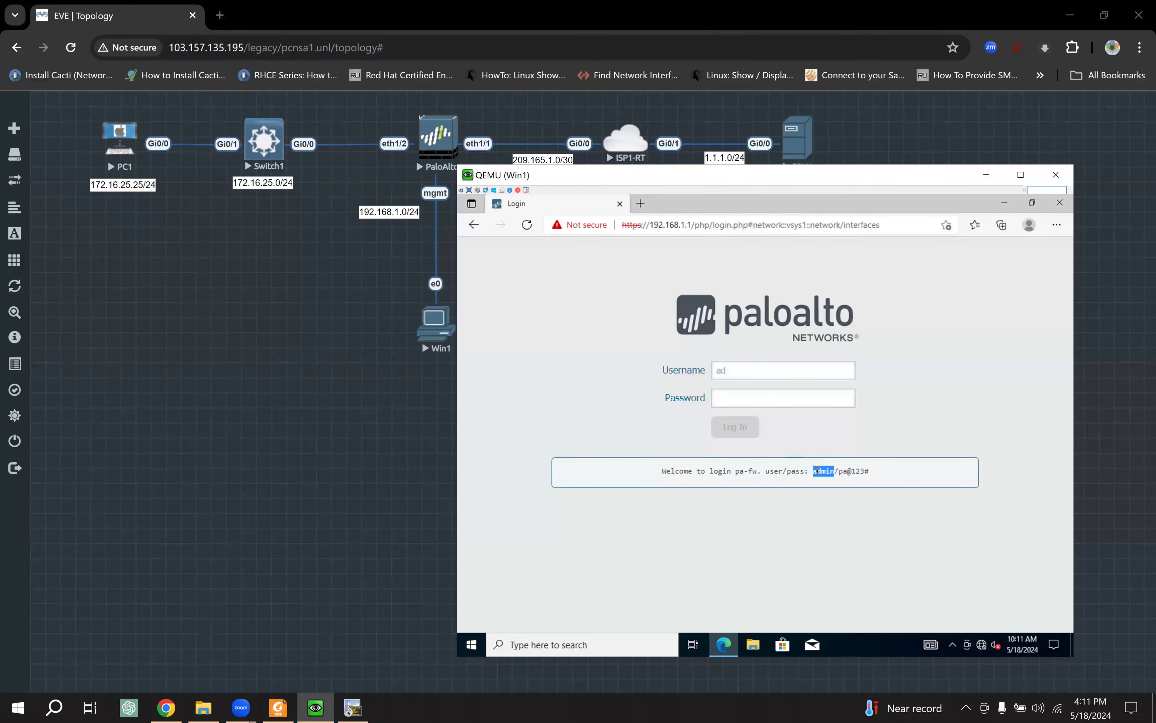
pyautogui.doubleClick(749, 376)
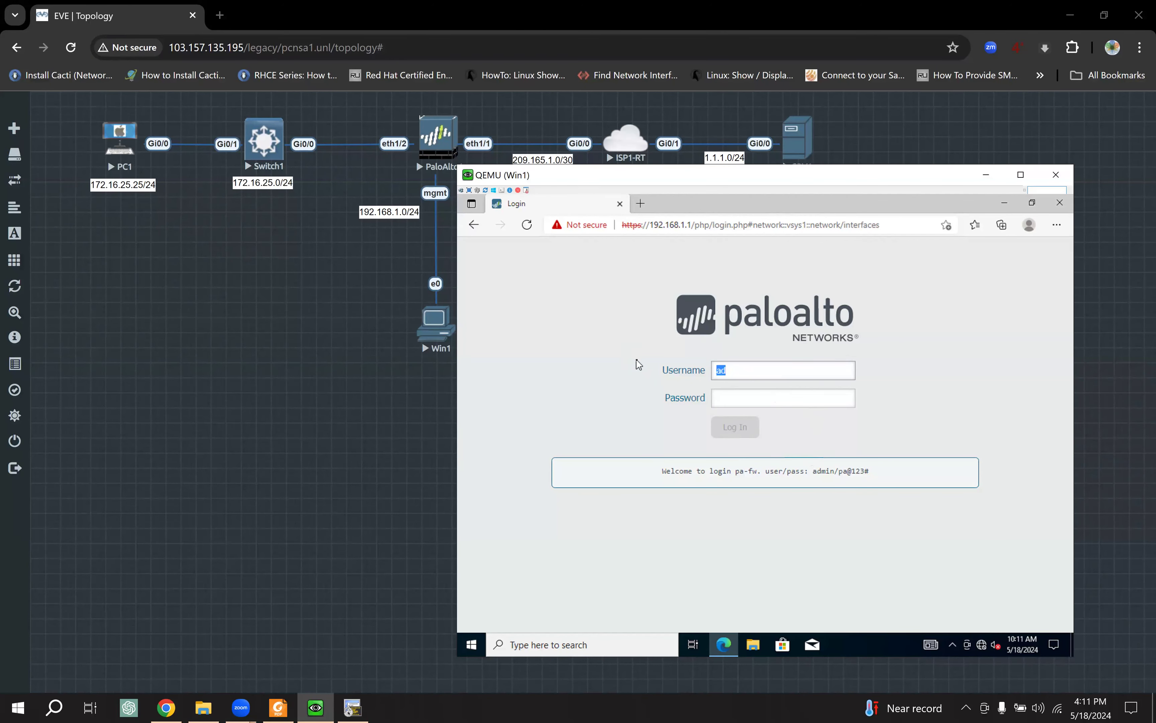
pyautogui.hotkey('ctrl', 'v')
pyautogui.moveTo(871, 472); pyautogui.dragTo(840, 475)
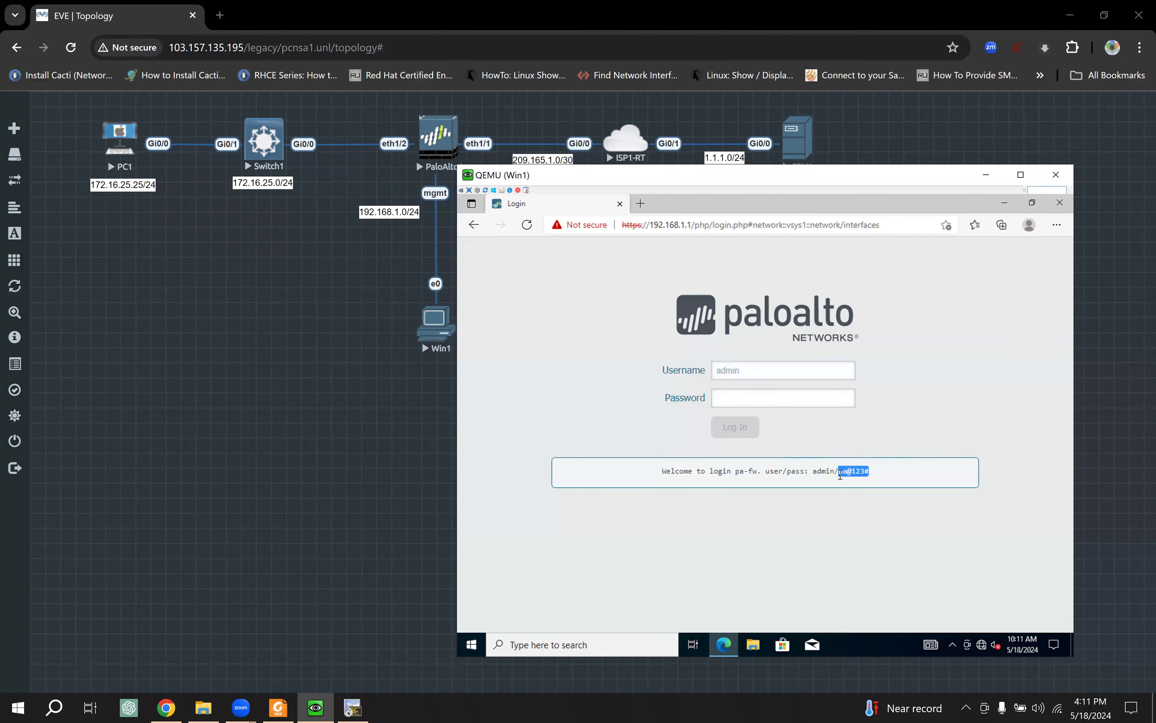
pyautogui.hotkey('ctrl', 'c')
pyautogui.click(773, 398)
pyautogui.hotkey('ctrl', 'v')
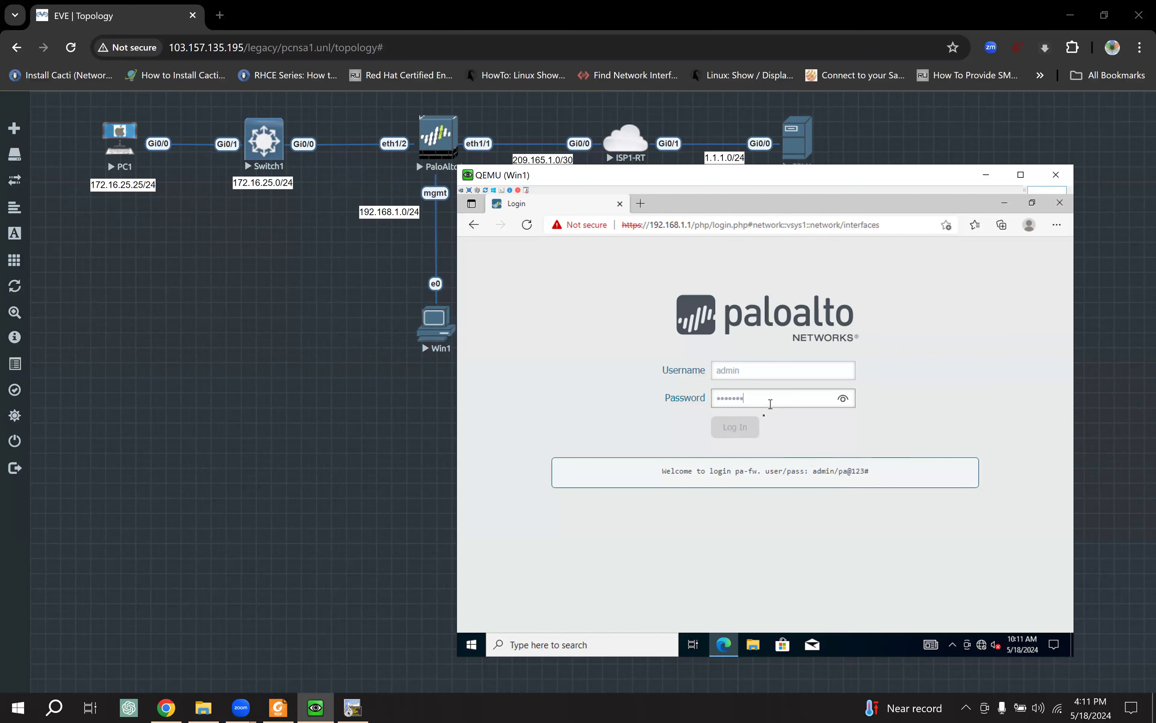
pyautogui.click(746, 428)
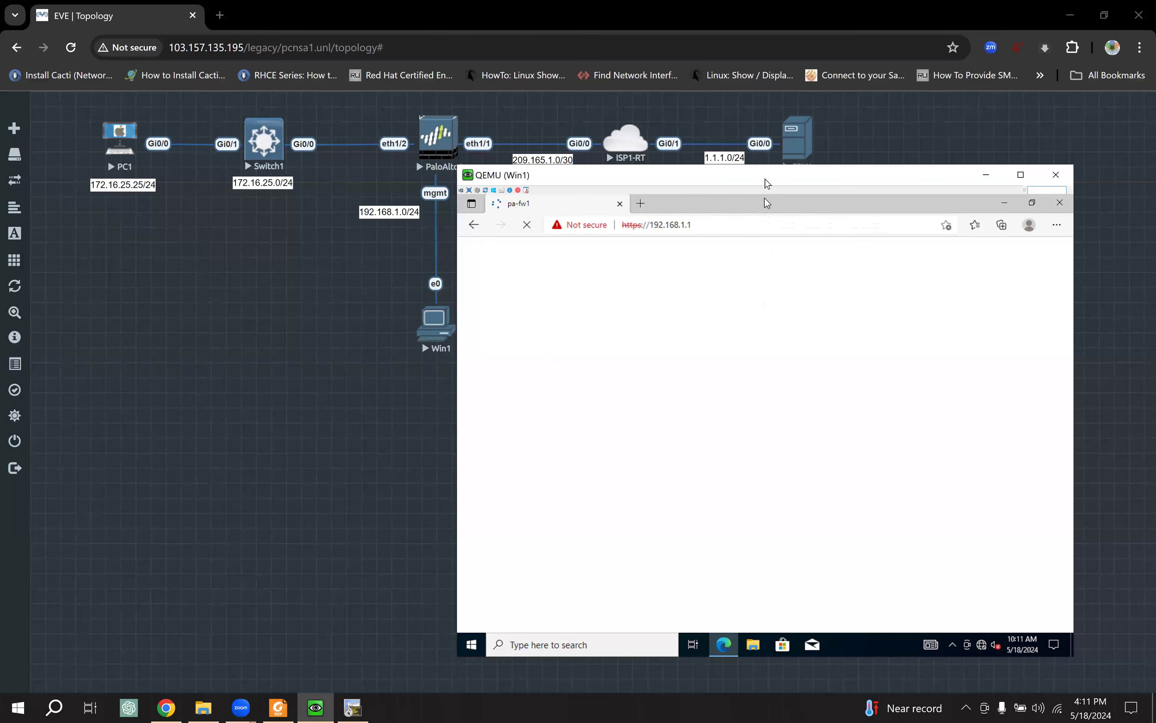
pyautogui.moveTo(765, 184); pyautogui.dragTo(770, 190)
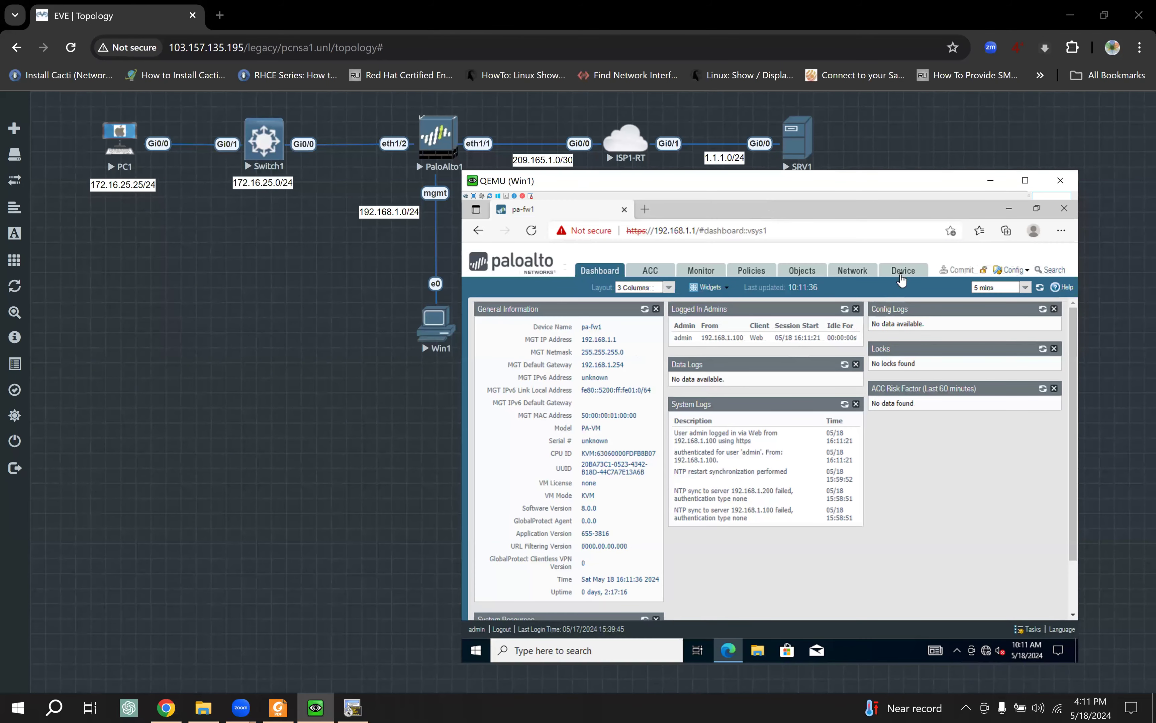
# Step: Open ethernet1/2 under Network > Interfaces to see its Layer3 type and lan zone, then switch to the study guide
pyautogui.click(857, 275)
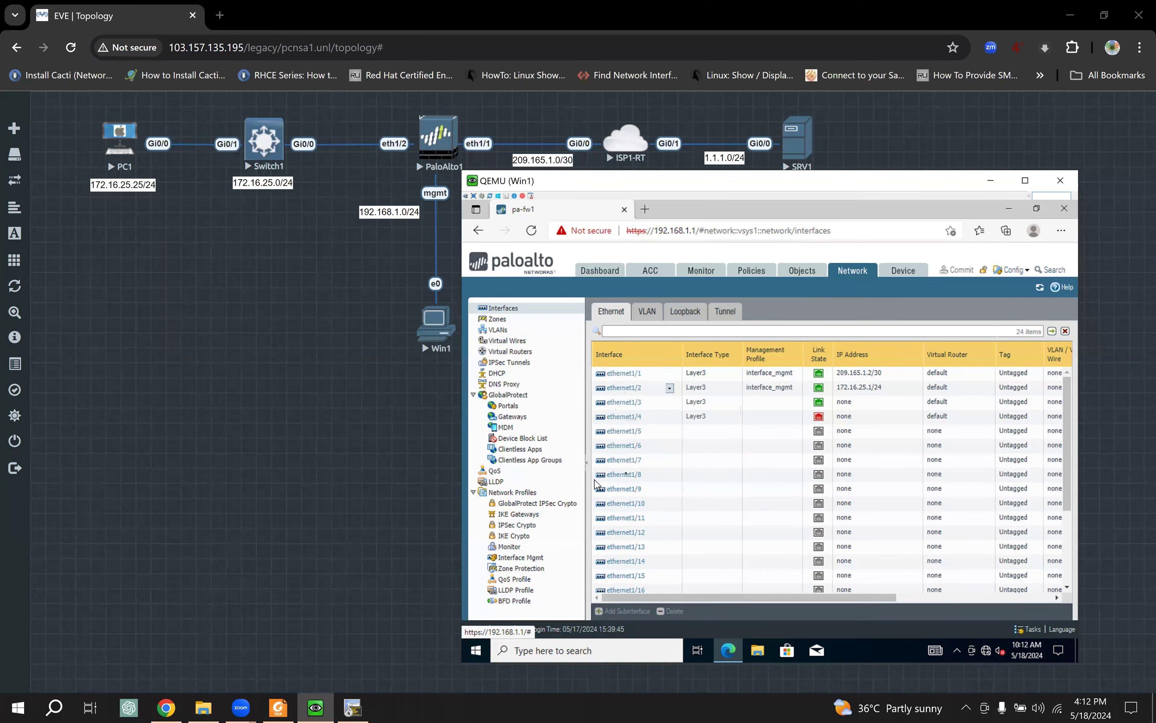
pyautogui.click(635, 391)
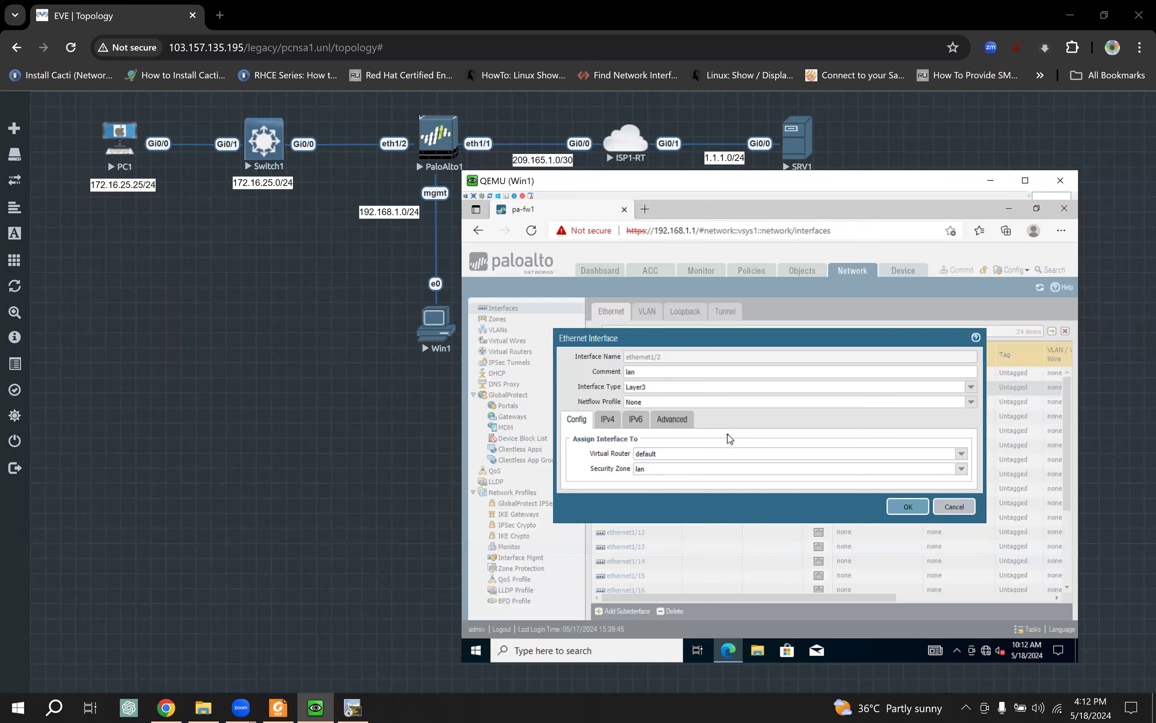
pyautogui.click(277, 708)
# Step: Review the study guide's five interface-type diagrams, then return to the Win1 console's ethernet1/2 dialog
pyautogui.scroll(5, 661, 411)
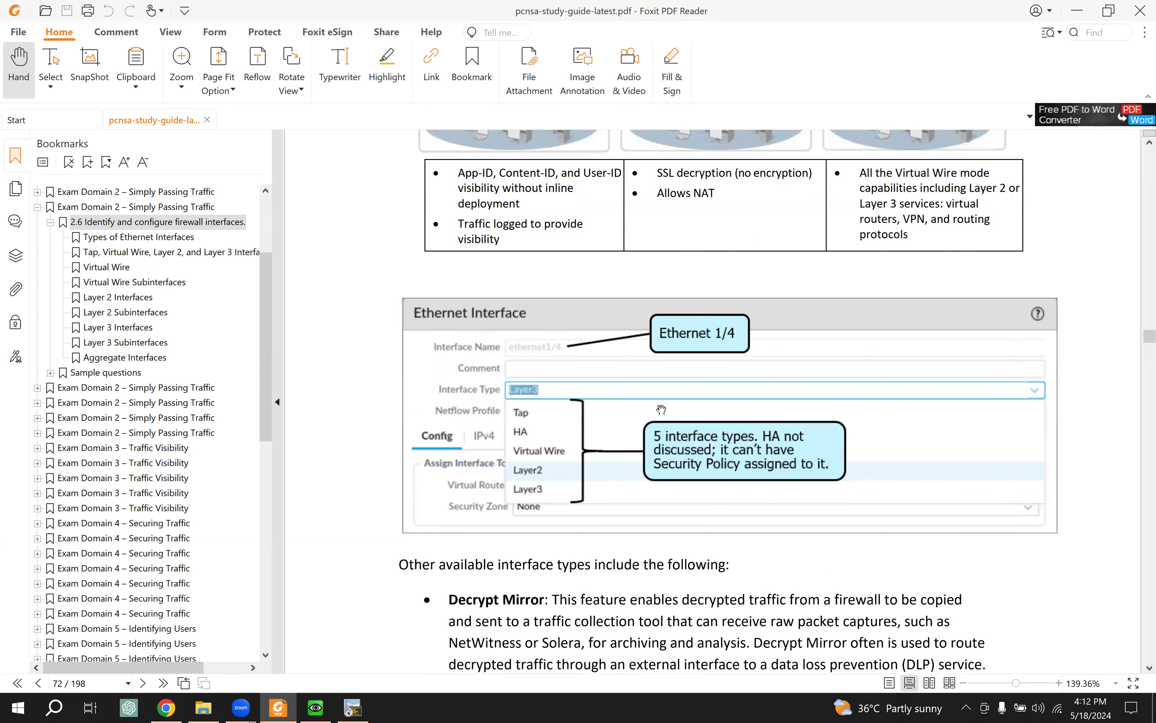
pyautogui.scroll(1, 661, 410)
pyautogui.scroll(-1, 661, 410)
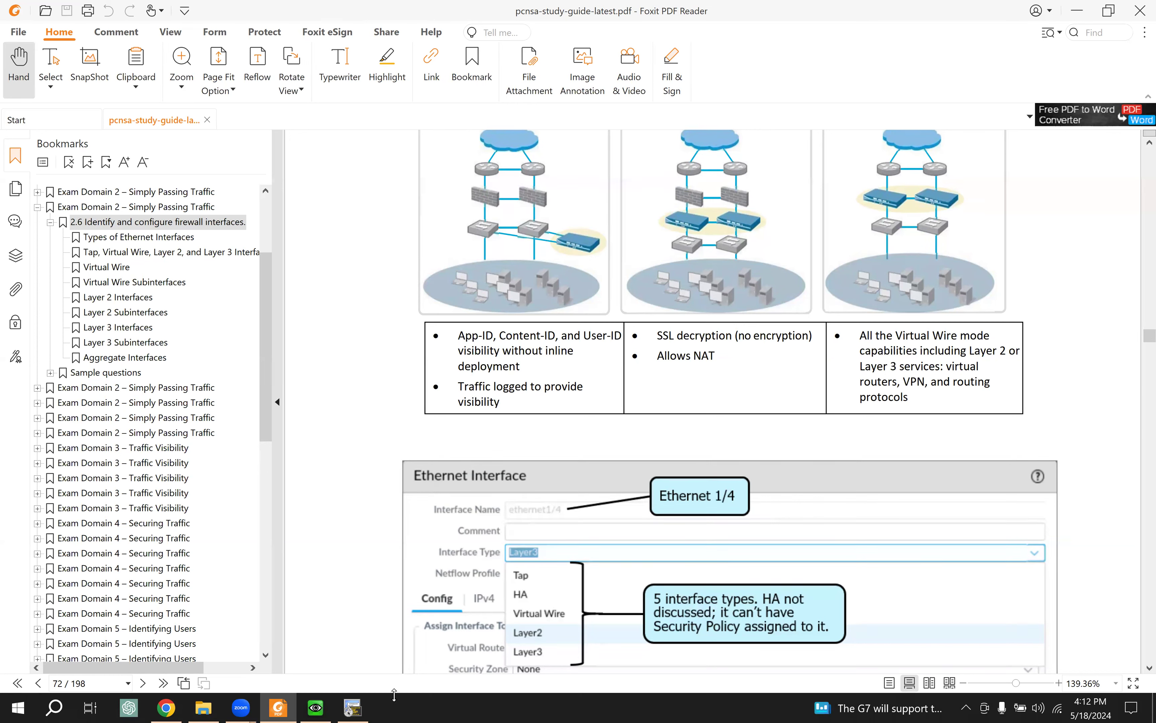
pyautogui.click(165, 707)
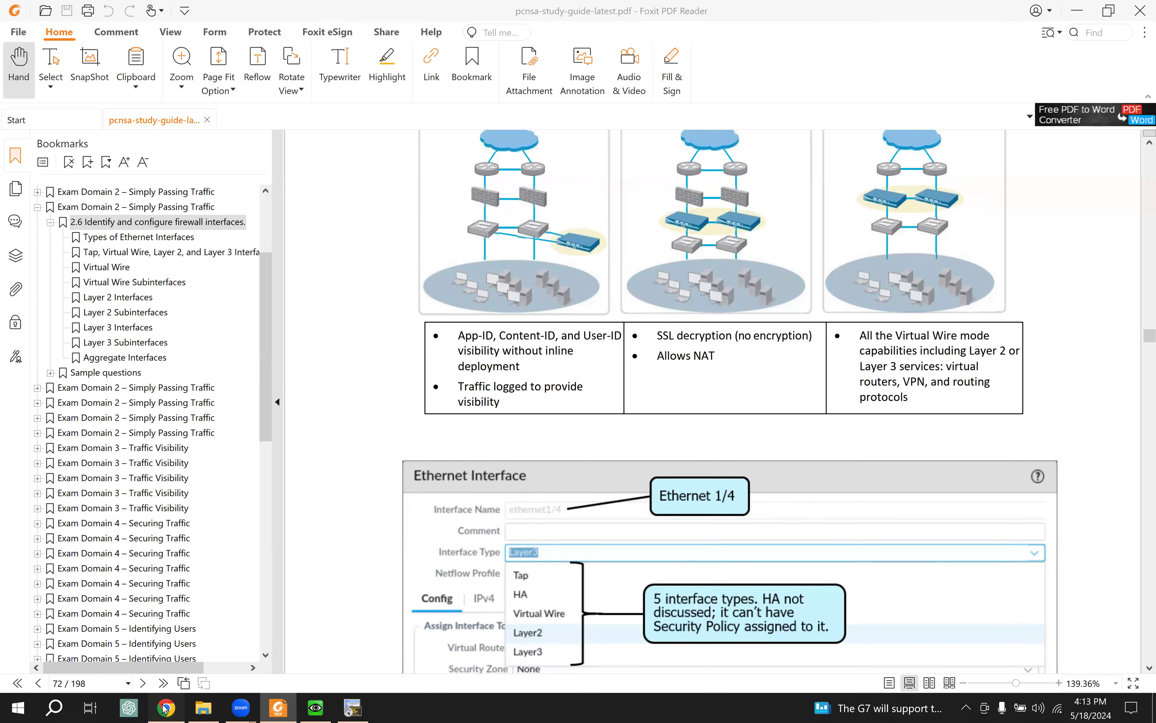
pyautogui.click(316, 707)
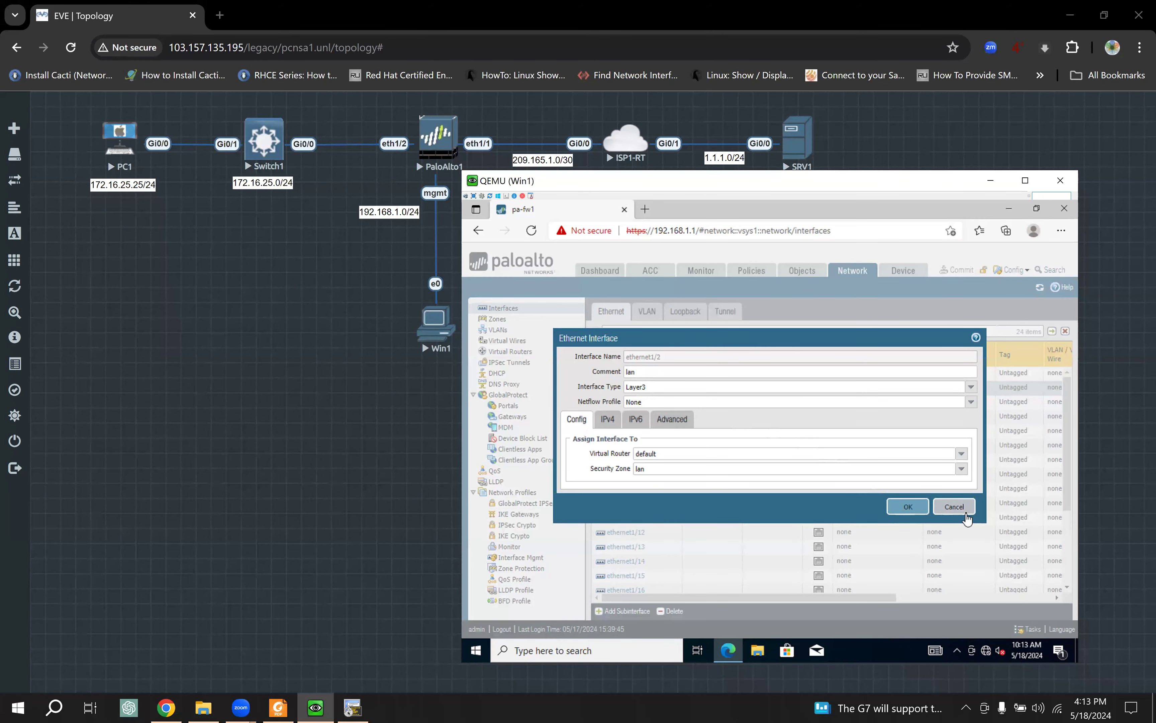
# Step: Close ethernet1/2, try Tap with zone None on ethernet1/3, then cancel to keep Layer3
pyautogui.click(957, 507)
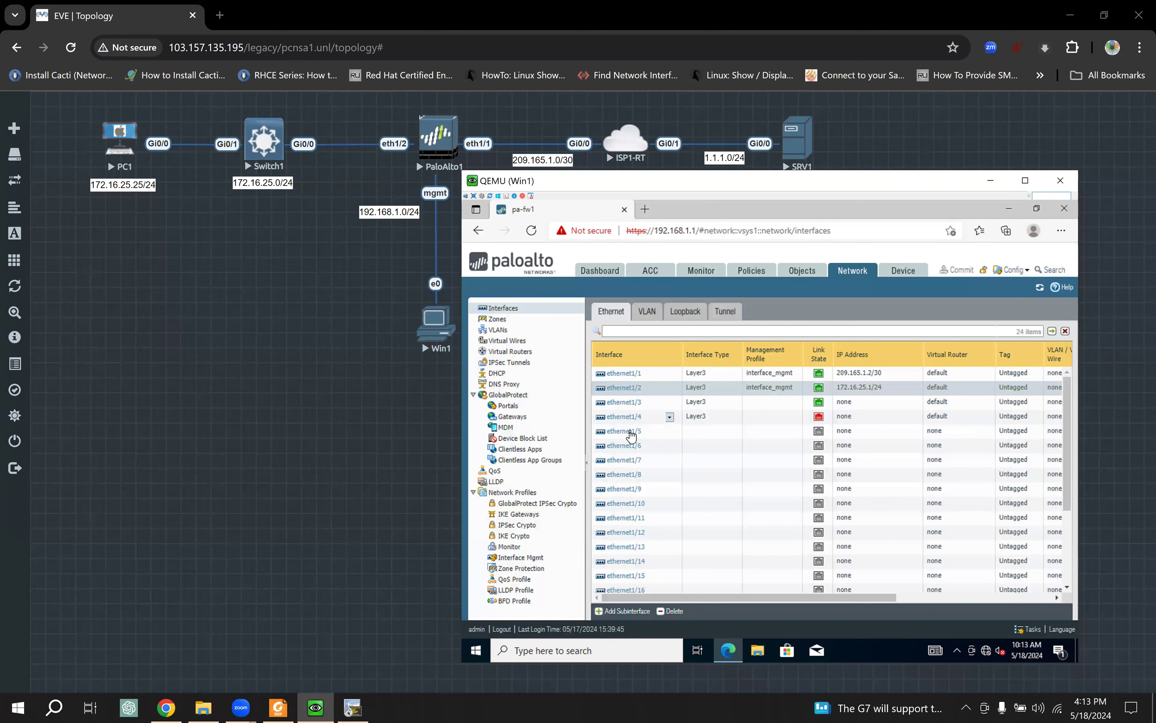
pyautogui.click(629, 404)
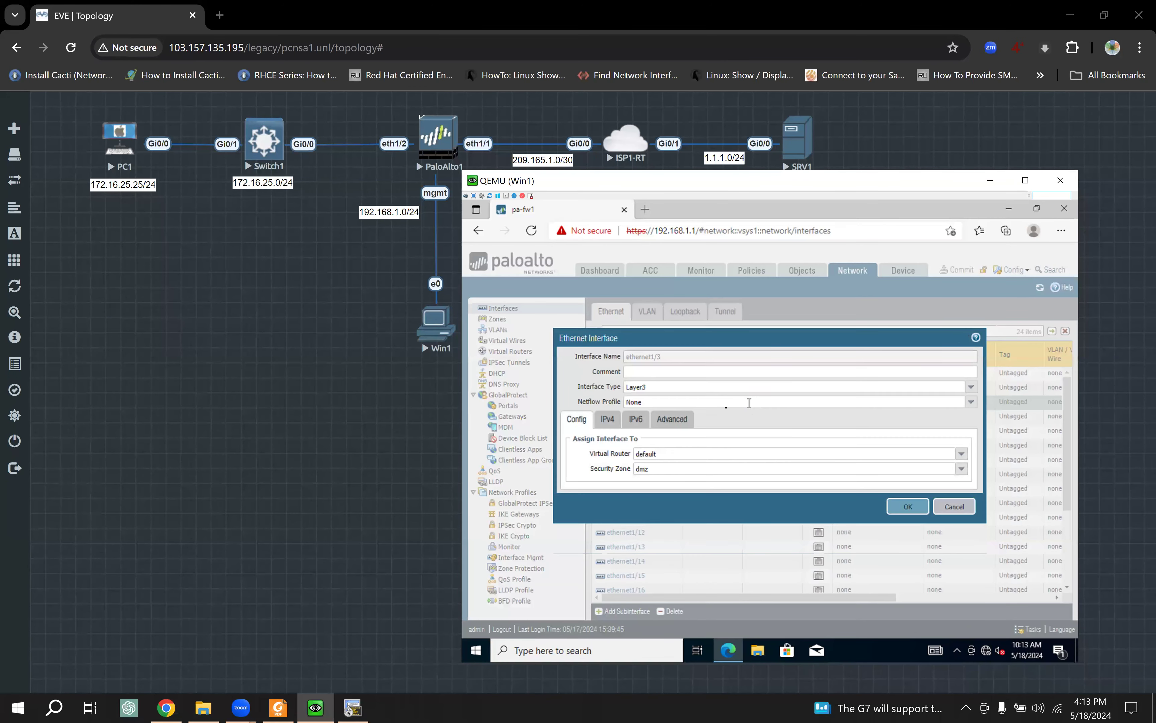
pyautogui.click(970, 387)
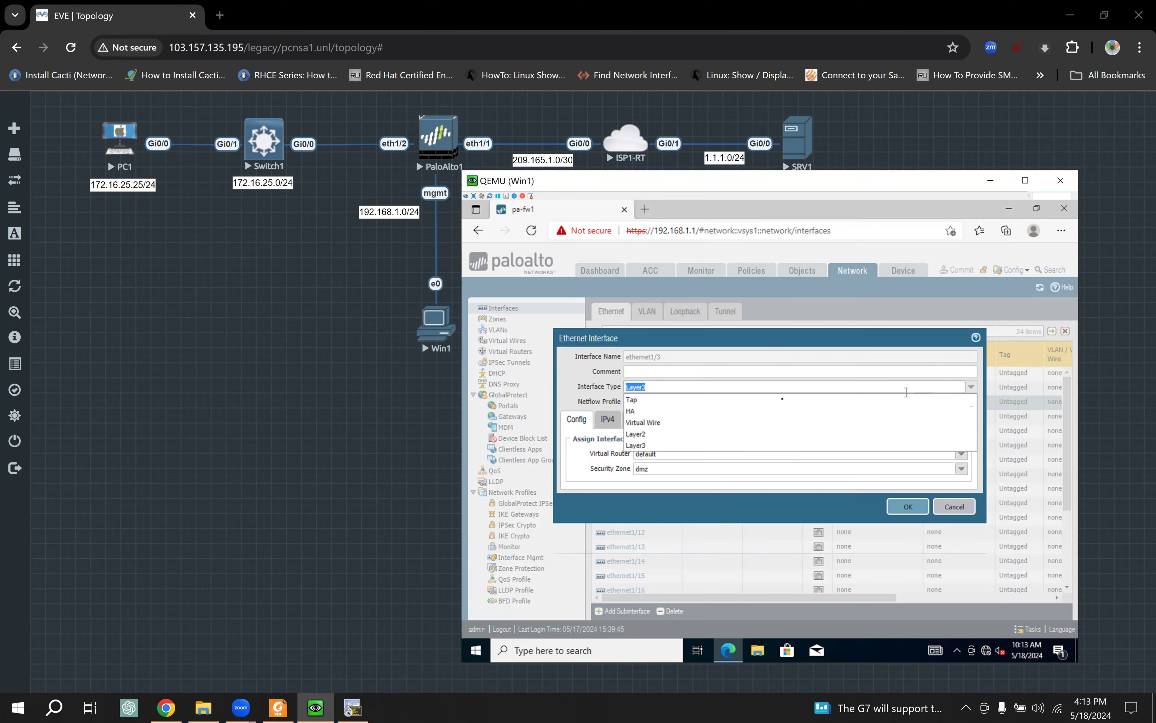
pyautogui.click(655, 400)
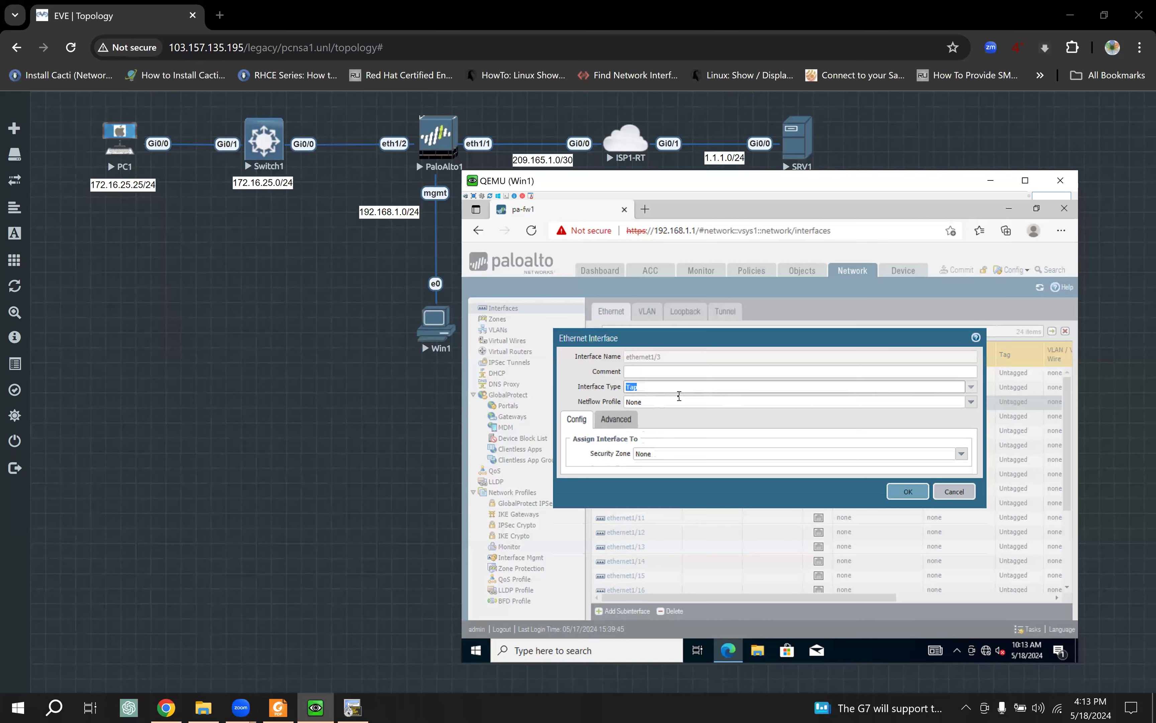
pyautogui.click(961, 455)
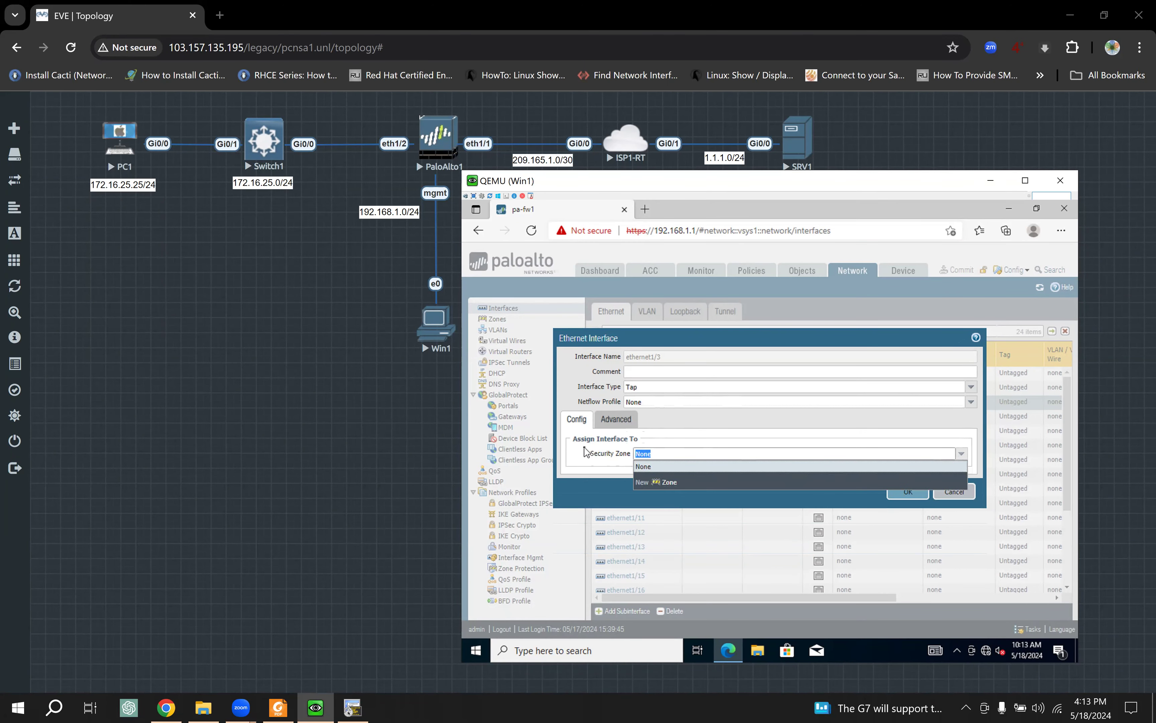
pyautogui.click(601, 439)
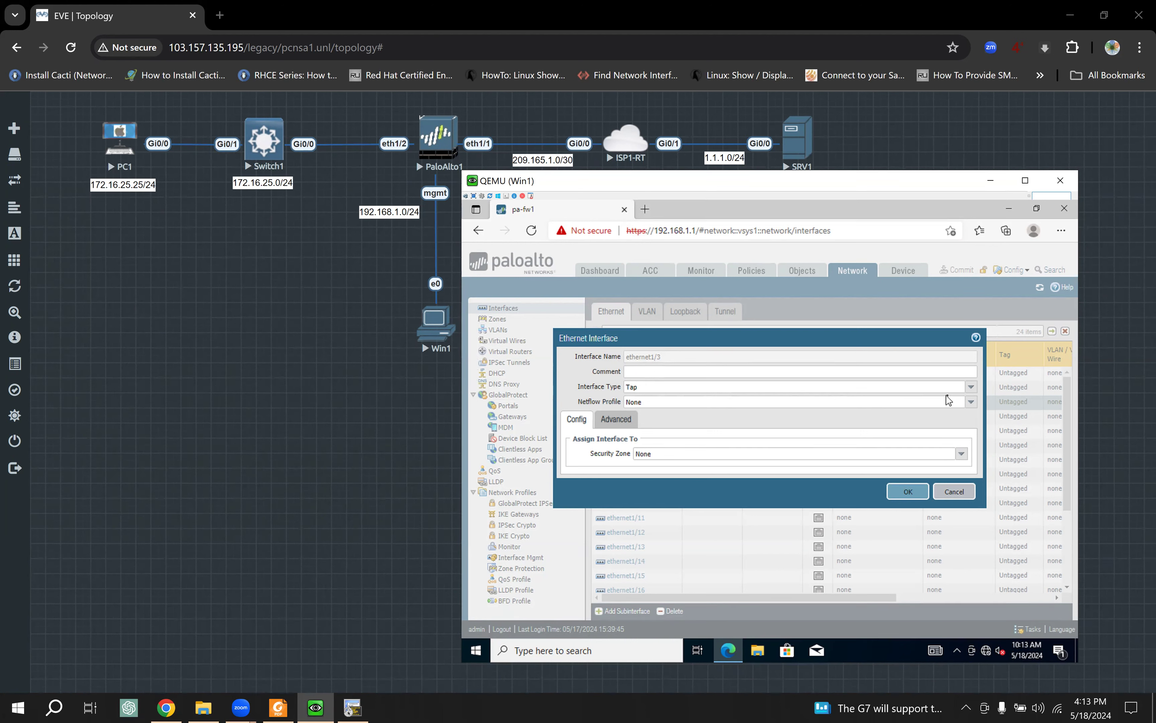
pyautogui.click(972, 388)
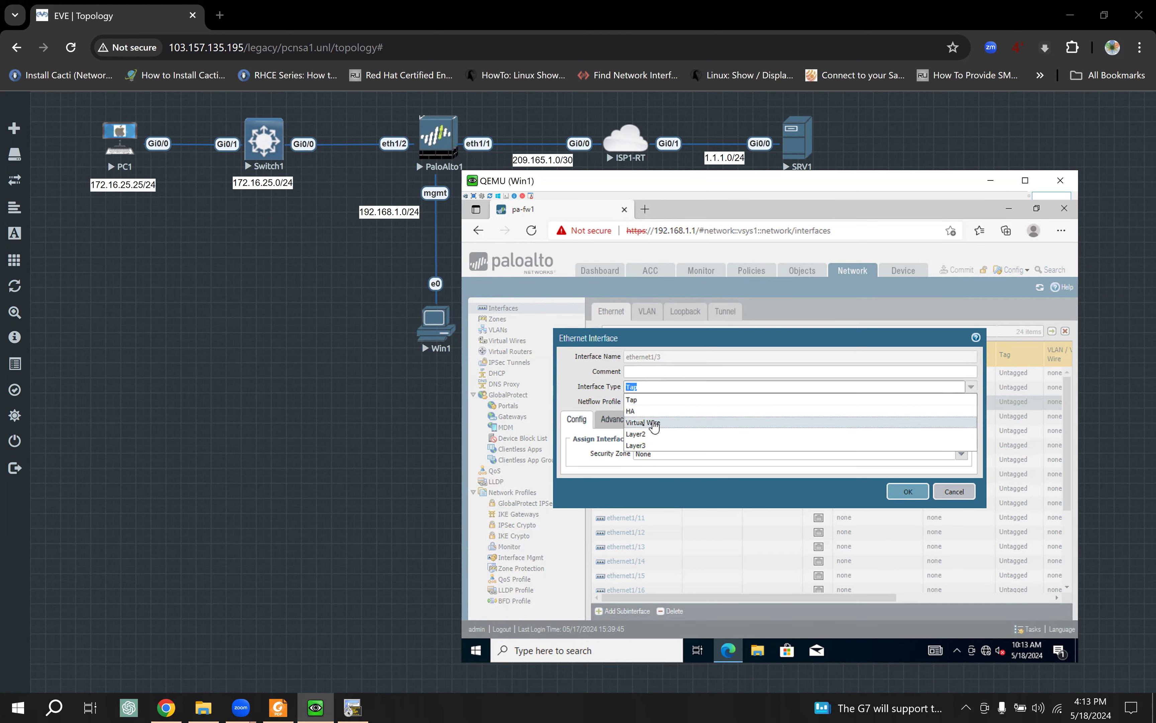
pyautogui.click(795, 338)
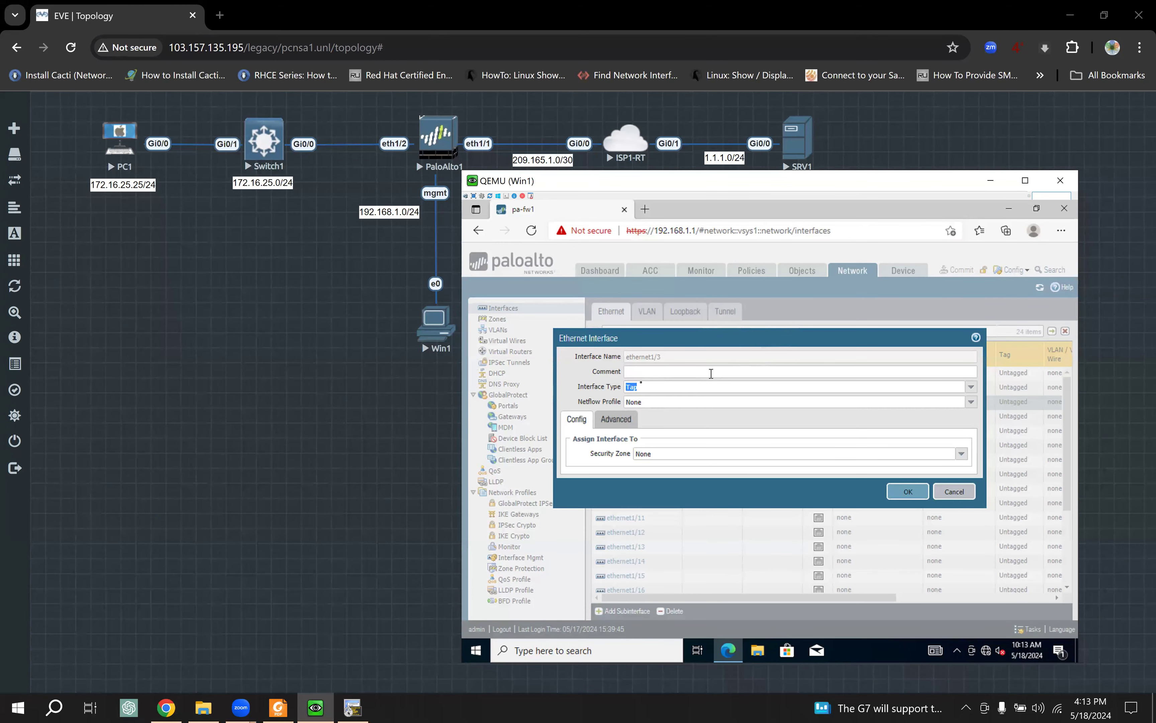
pyautogui.click(962, 500)
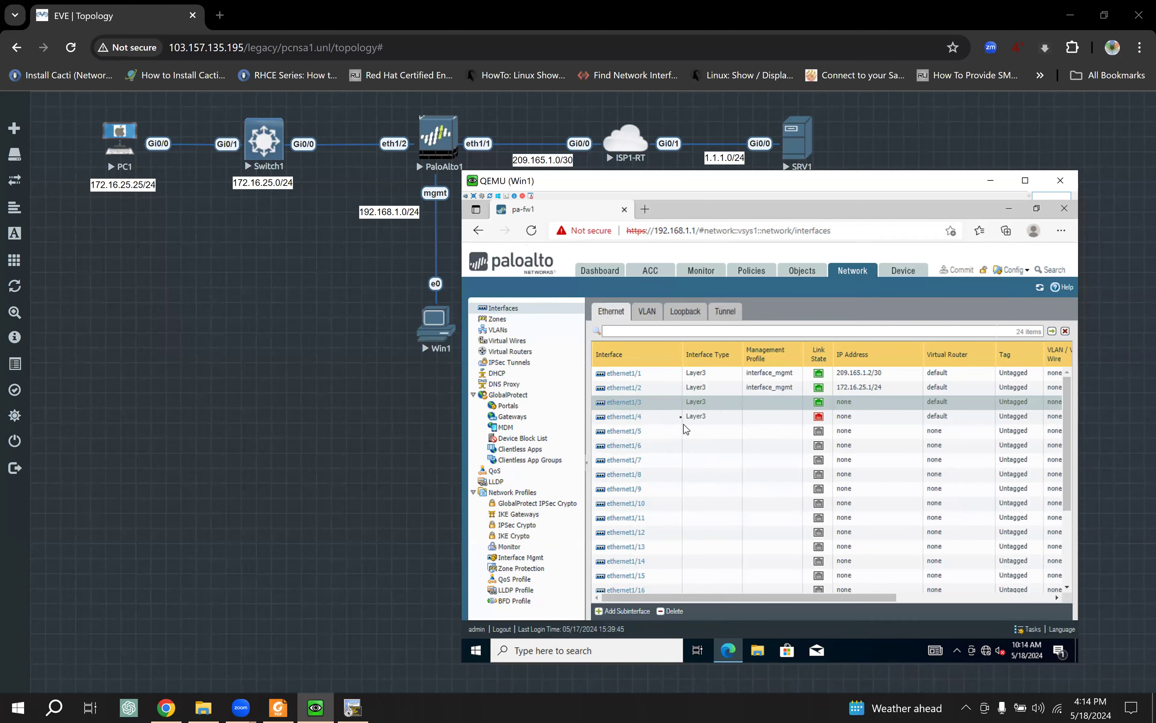
# Step: Look over the study guide's Tap and Virtual Wire diagrams, then return to the EVE topology
pyautogui.click(279, 708)
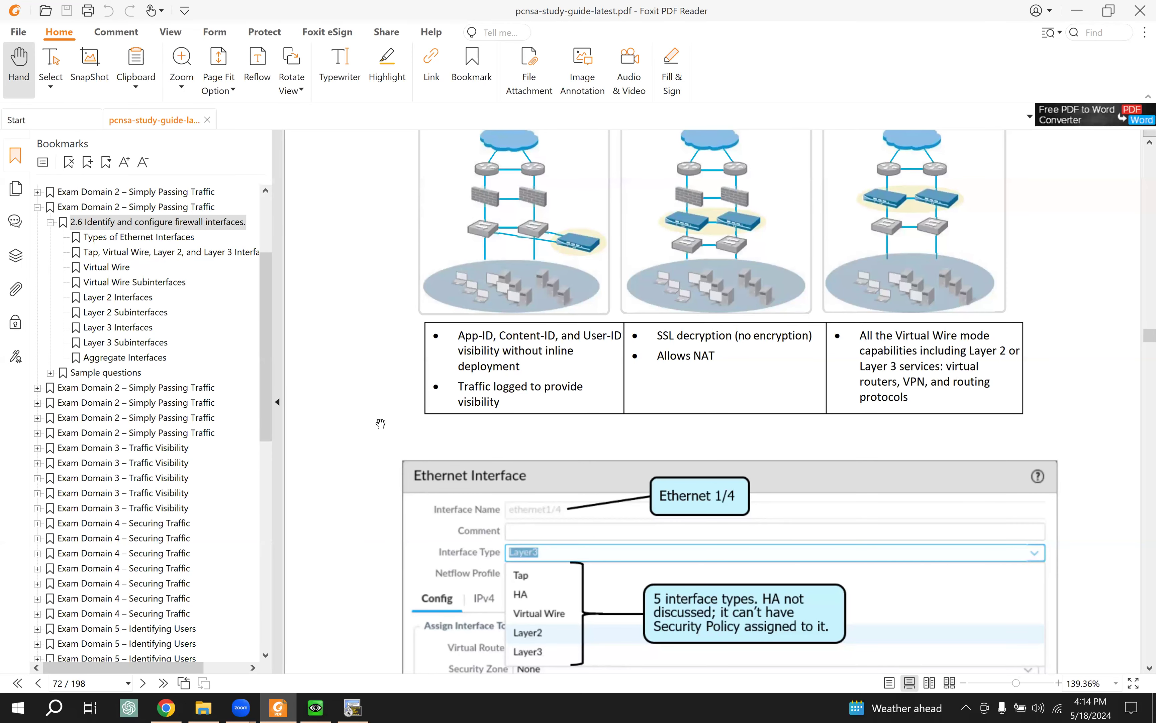
pyautogui.scroll(1, 381, 424)
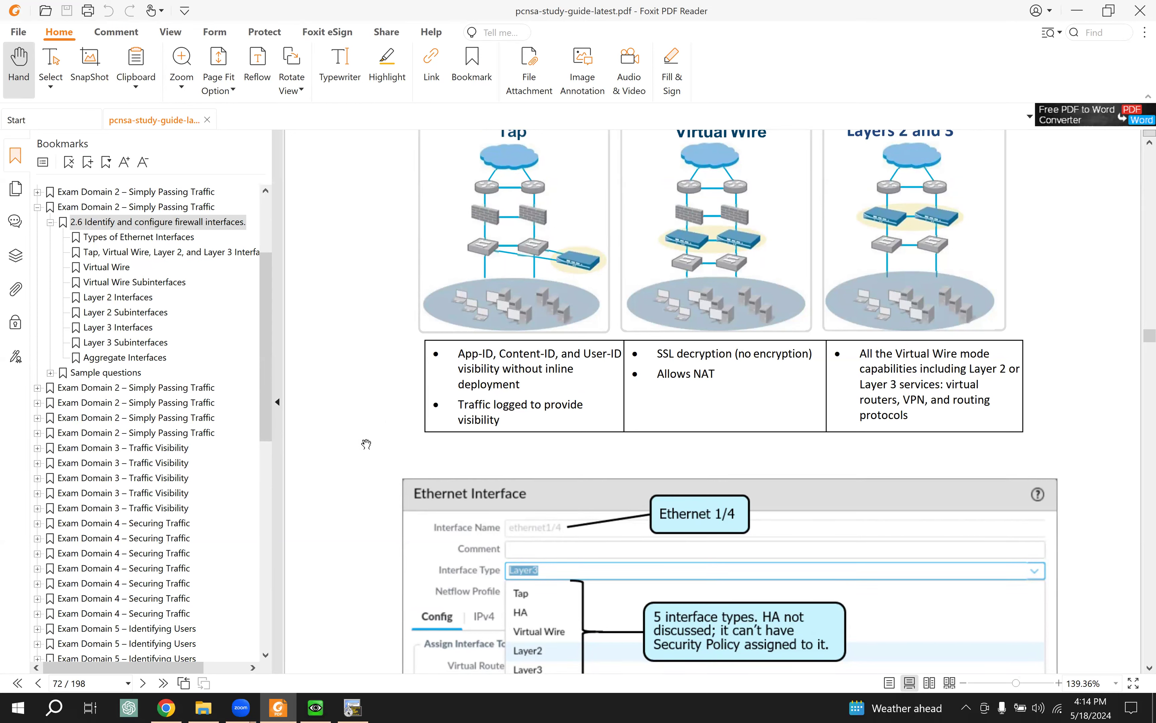
pyautogui.click(167, 709)
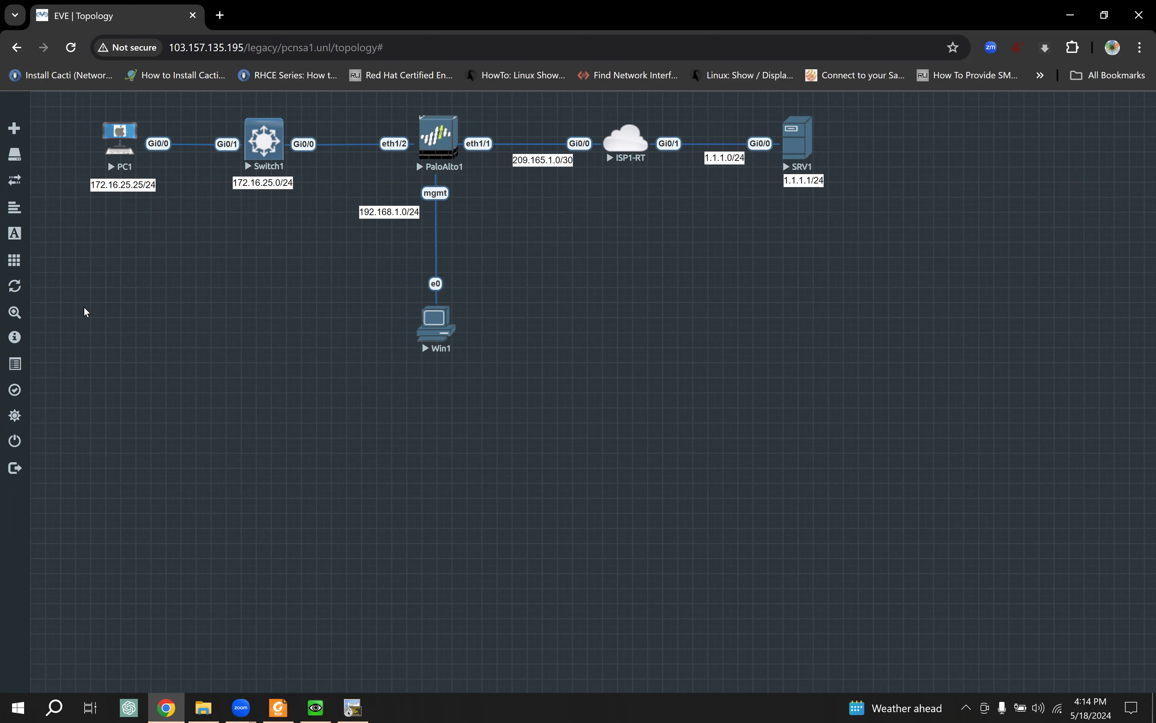
pyautogui.click(274, 281)
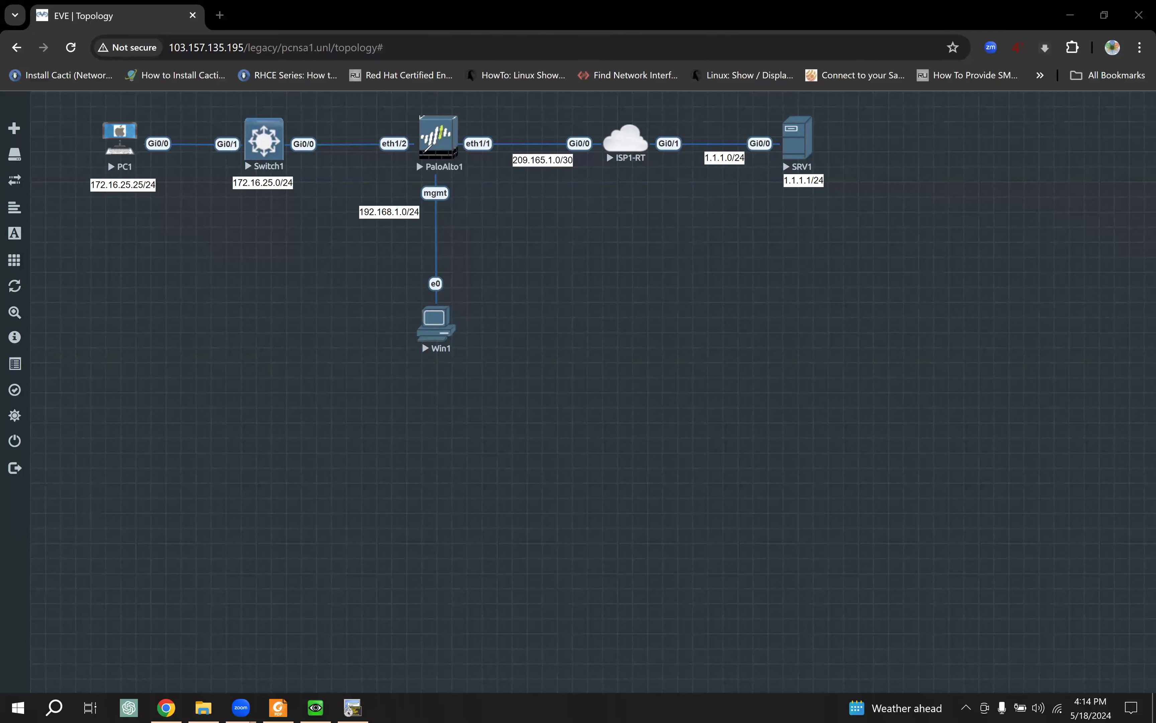
pyautogui.moveTo(422, 152)
pyautogui.mouseDown()
pyautogui.moveTo(312, 219)
pyautogui.moveTo(326, 245)
pyautogui.mouseUp()
pyautogui.moveTo(310, 203)
pyautogui.mouseDown()
pyautogui.moveTo(282, 227)
pyautogui.moveTo(331, 241)
pyautogui.mouseUp()
pyautogui.moveTo(399, 178)
pyautogui.mouseDown()
pyautogui.moveTo(387, 184)
pyautogui.moveTo(408, 196)
pyautogui.moveTo(395, 200)
pyautogui.moveTo(406, 187)
pyautogui.mouseUp()
pyautogui.moveTo(412, 166); pyautogui.dragTo(415, 191)
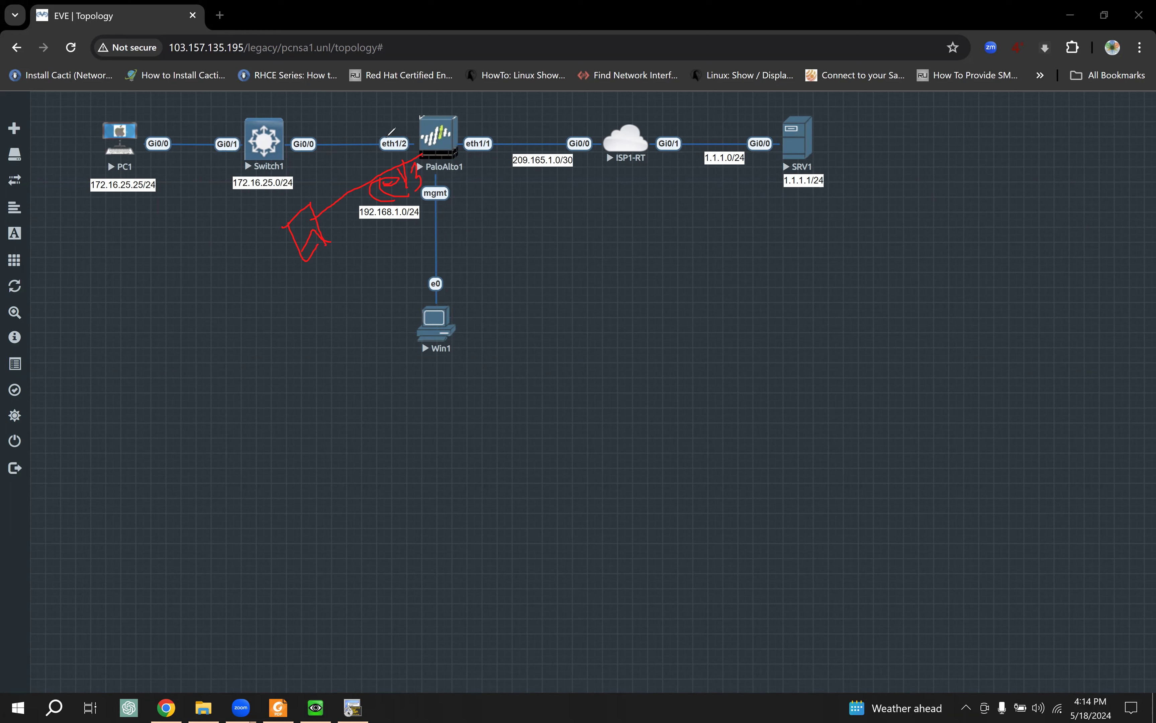
pyautogui.moveTo(406, 152)
pyautogui.mouseDown()
pyautogui.moveTo(407, 135)
pyautogui.moveTo(423, 154)
pyautogui.mouseUp()
pyautogui.click(96, 449)
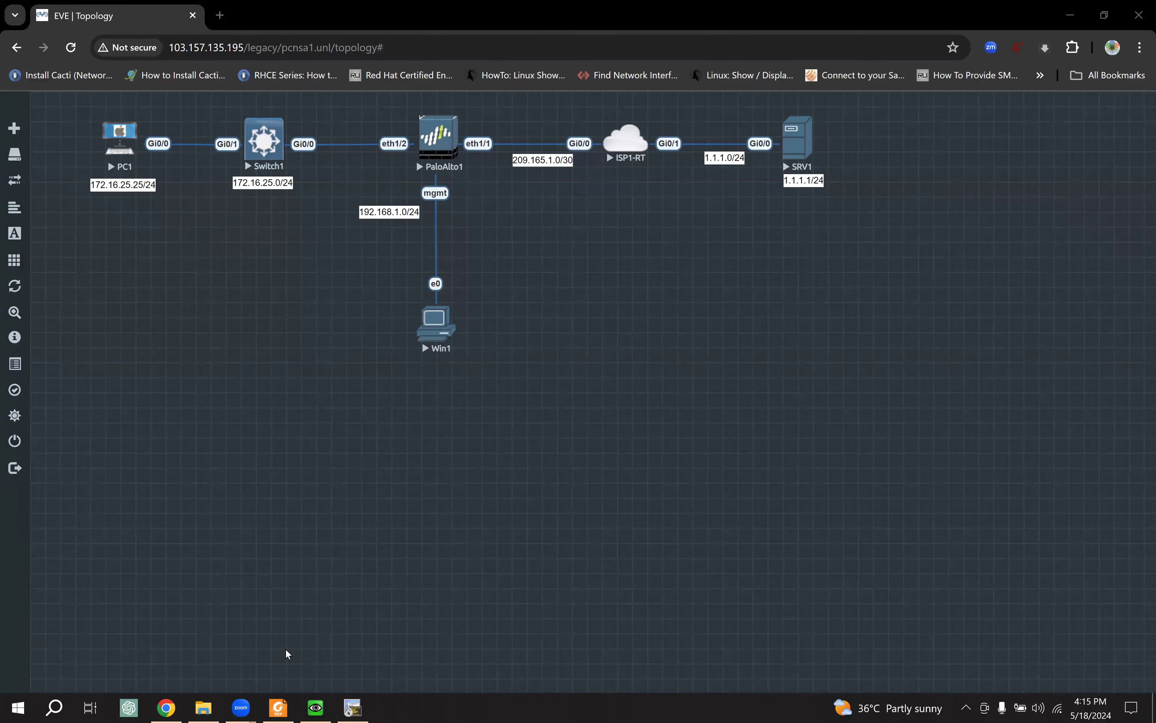
# Step: Check the interfaces list in the Win1 console, then hide it to reveal the full topology
pyautogui.click(322, 708)
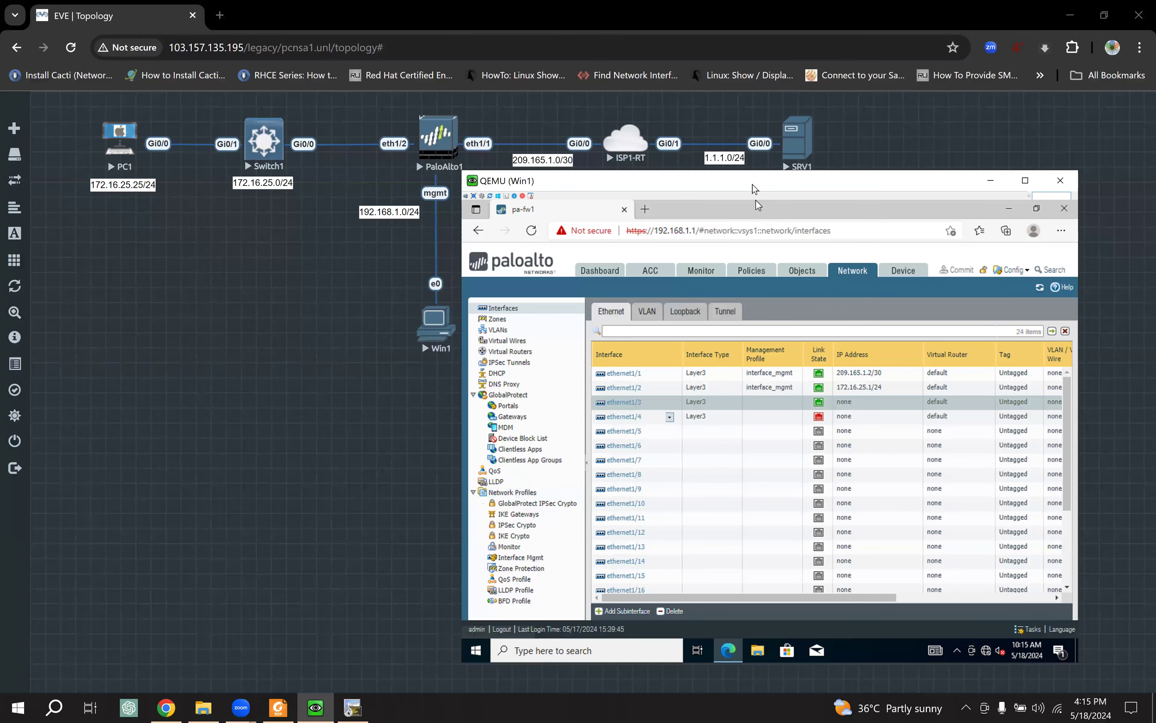
pyautogui.moveTo(755, 181); pyautogui.dragTo(756, 159)
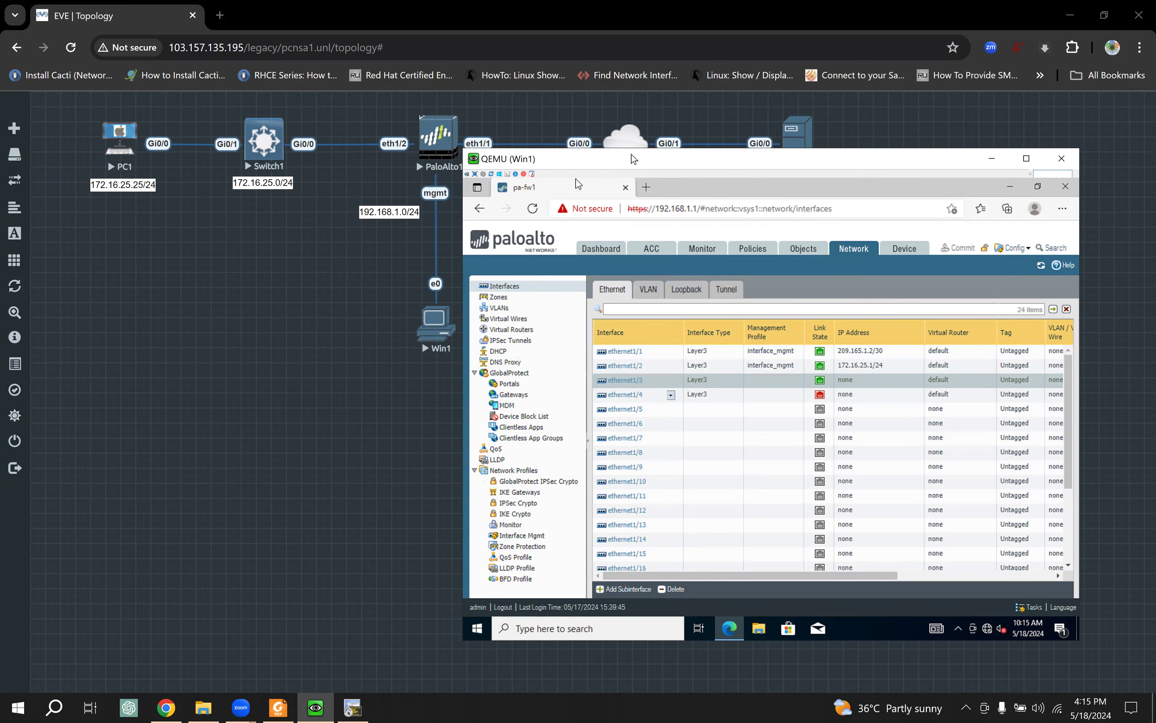
pyautogui.moveTo(638, 166); pyautogui.dragTo(642, 205)
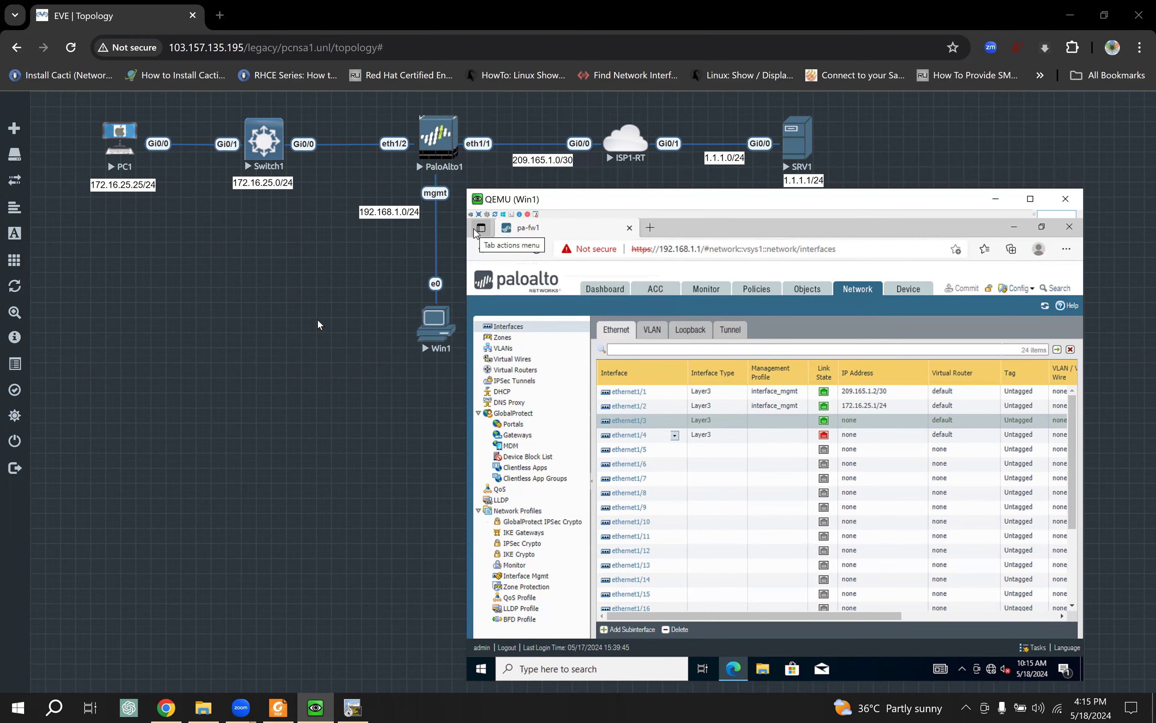
pyautogui.click(282, 314)
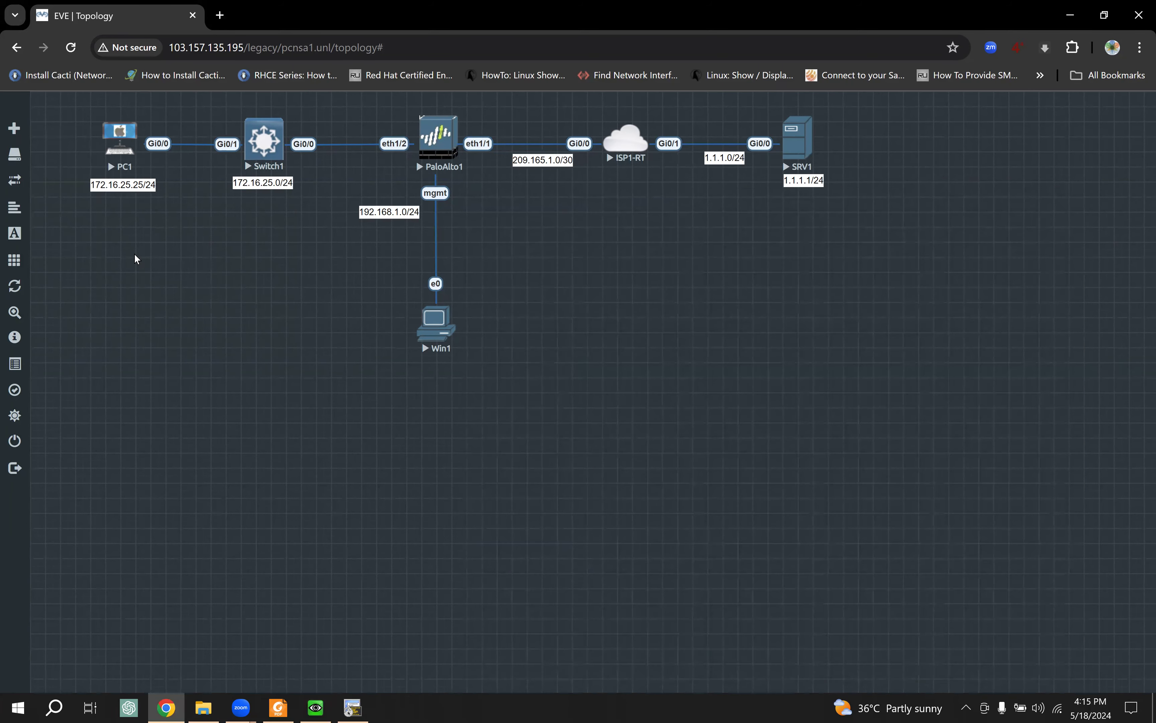
# Step: Circle PaloAlto1's eth1/2 and eth1/1 link labels in red pen
pyautogui.click(86, 243)
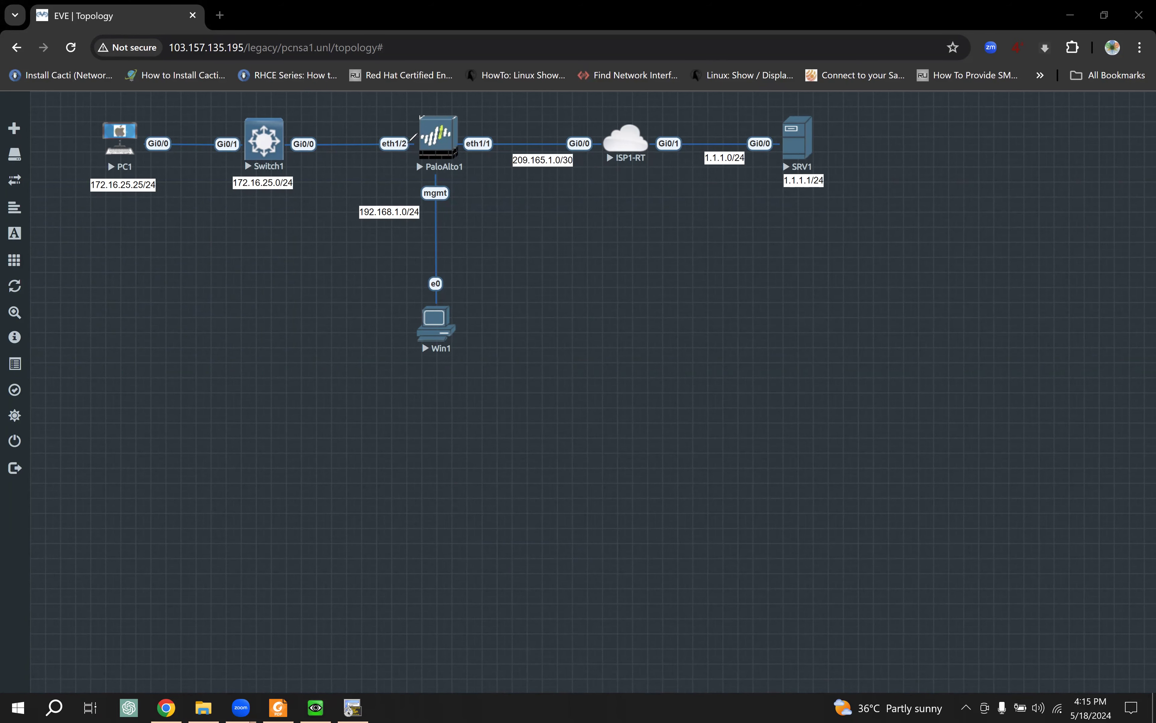
pyautogui.moveTo(390, 128)
pyautogui.mouseDown()
pyautogui.moveTo(380, 150)
pyautogui.moveTo(414, 141)
pyautogui.mouseUp()
pyautogui.moveTo(500, 138)
pyautogui.mouseDown()
pyautogui.moveTo(476, 124)
pyautogui.moveTo(480, 156)
pyautogui.moveTo(498, 139)
pyautogui.mouseUp()
# Step: Clear the red pen marks and stop the PaloAlto1 node
pyautogui.click(98, 432)
pyautogui.rightClick(440, 140)
pyautogui.click(477, 186)
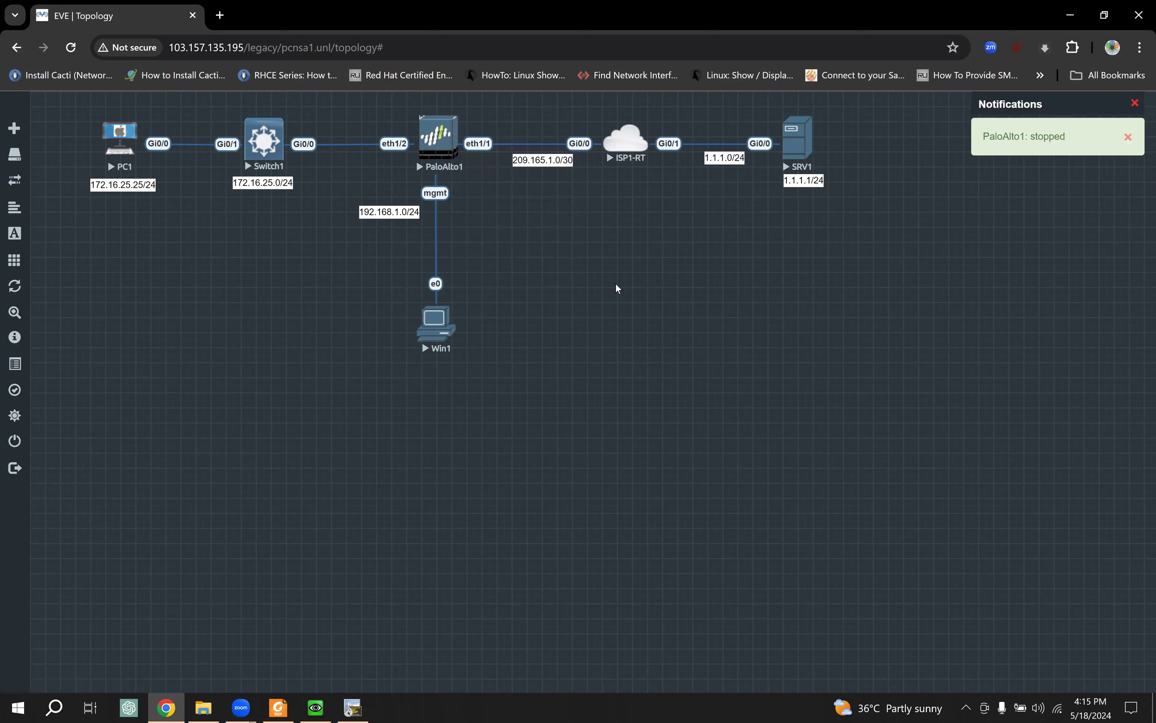
pyautogui.rightClick(444, 143)
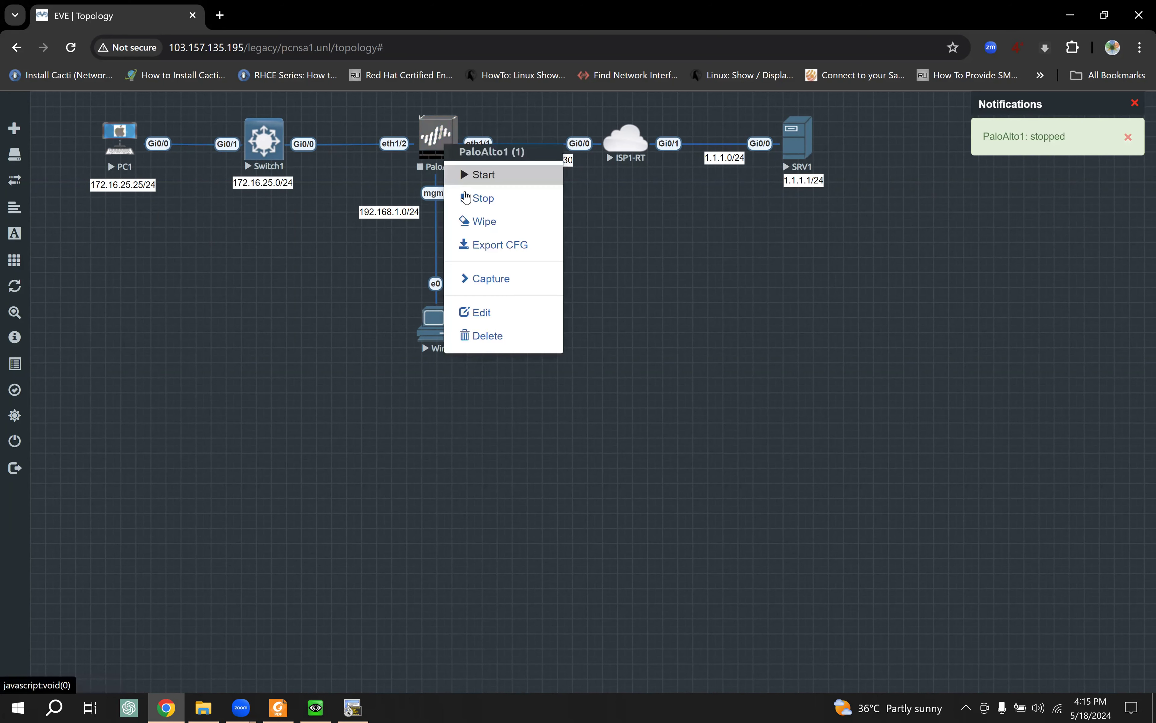
pyautogui.click(70, 47)
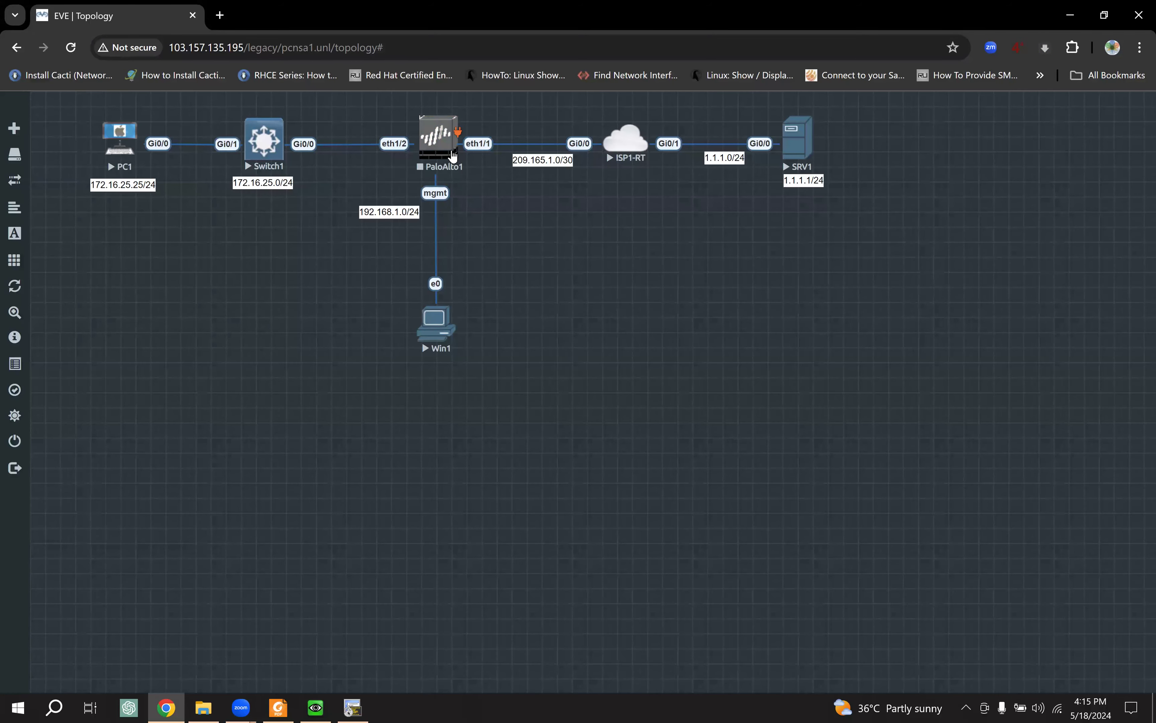
# Step: Start a new node from the Cisco vIOS Router template with a count of 2
pyautogui.rightClick(169, 271)
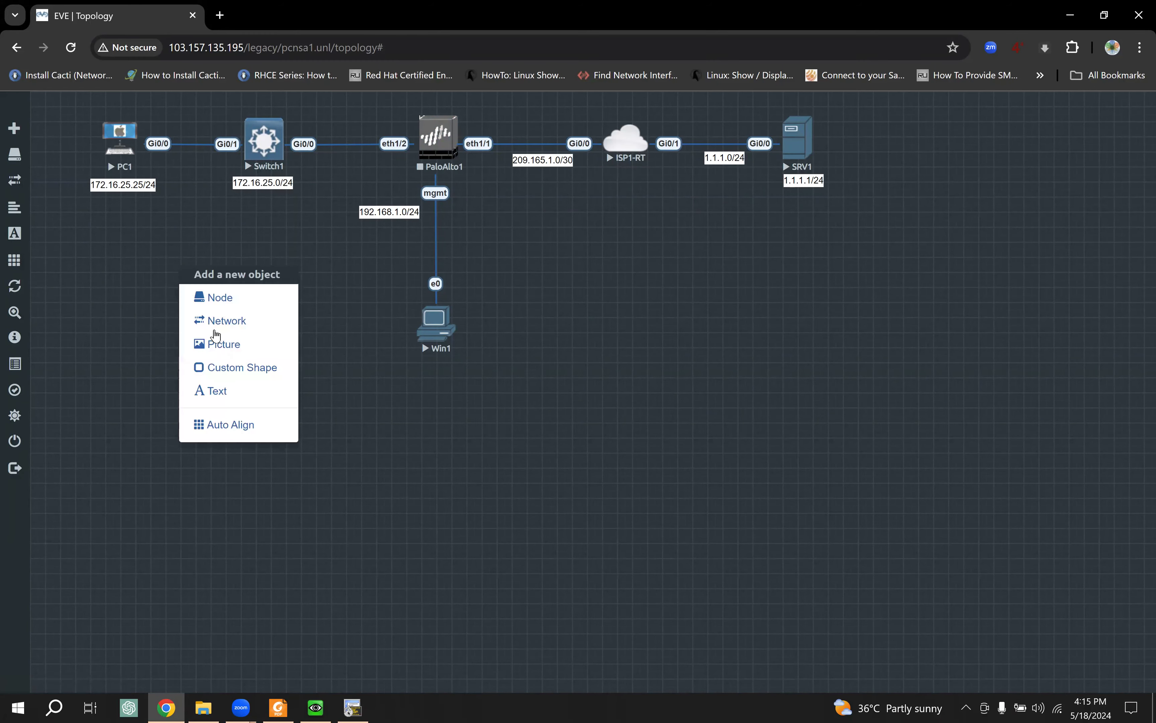
pyautogui.click(224, 298)
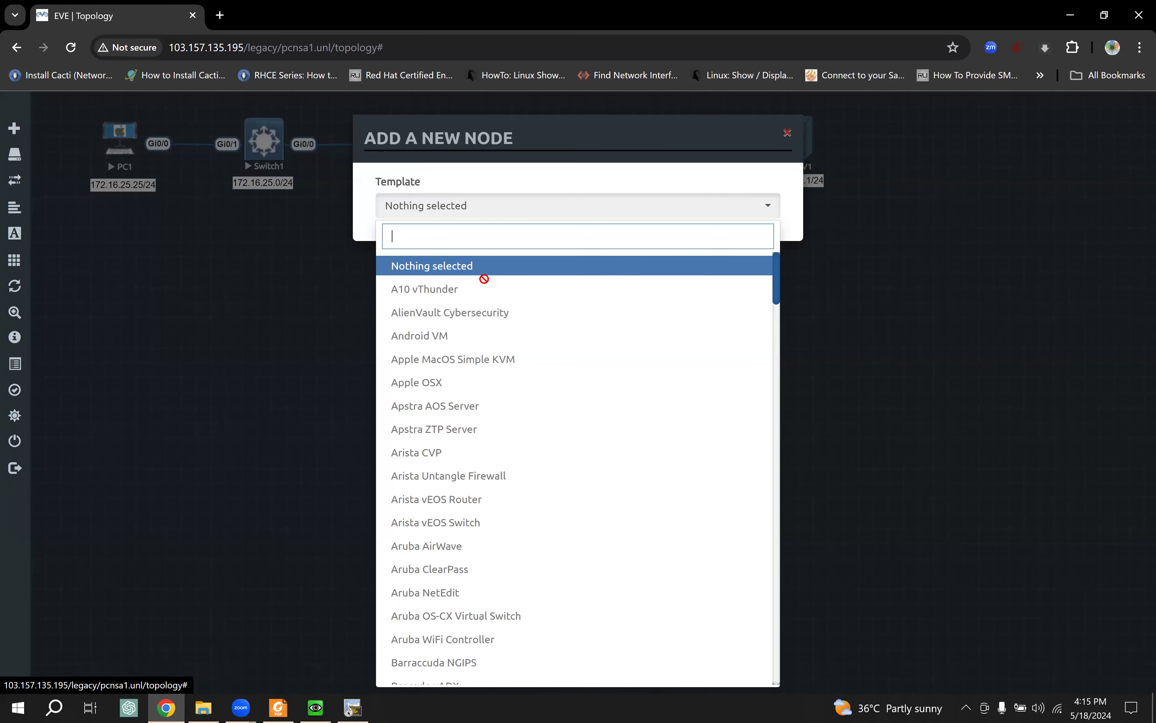
pyautogui.scroll(-5, 518, 326)
pyautogui.scroll(-3, 518, 327)
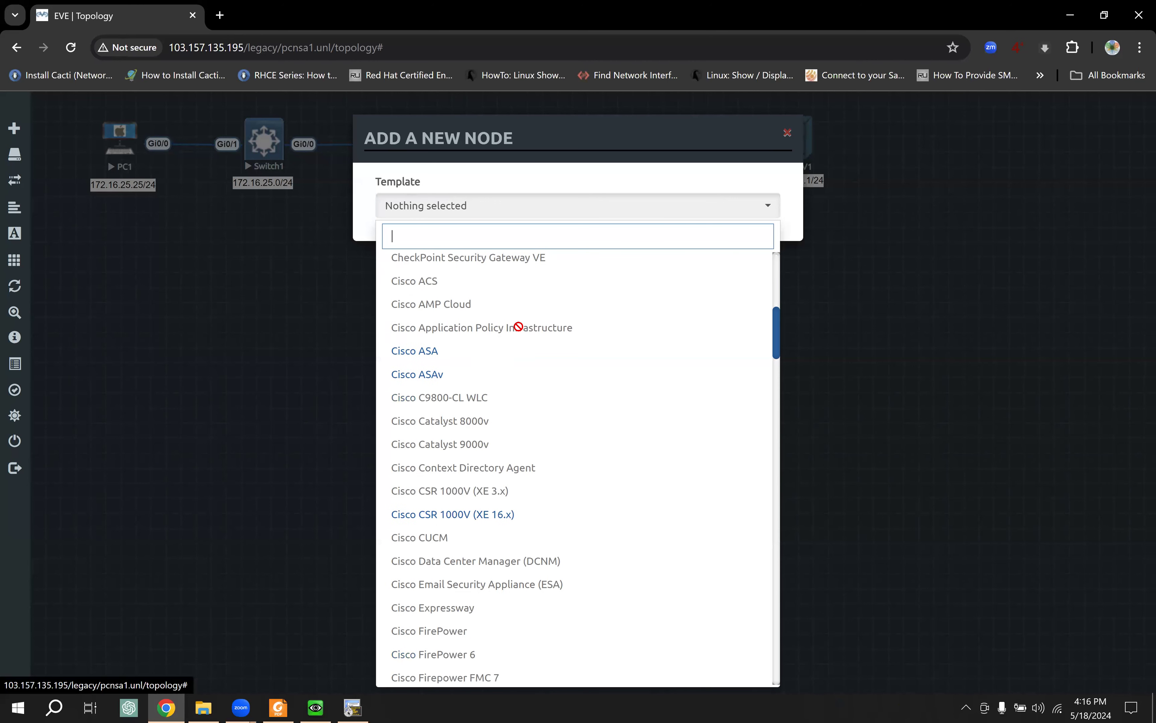
pyautogui.scroll(-4, 508, 362)
pyautogui.scroll(-5, 507, 361)
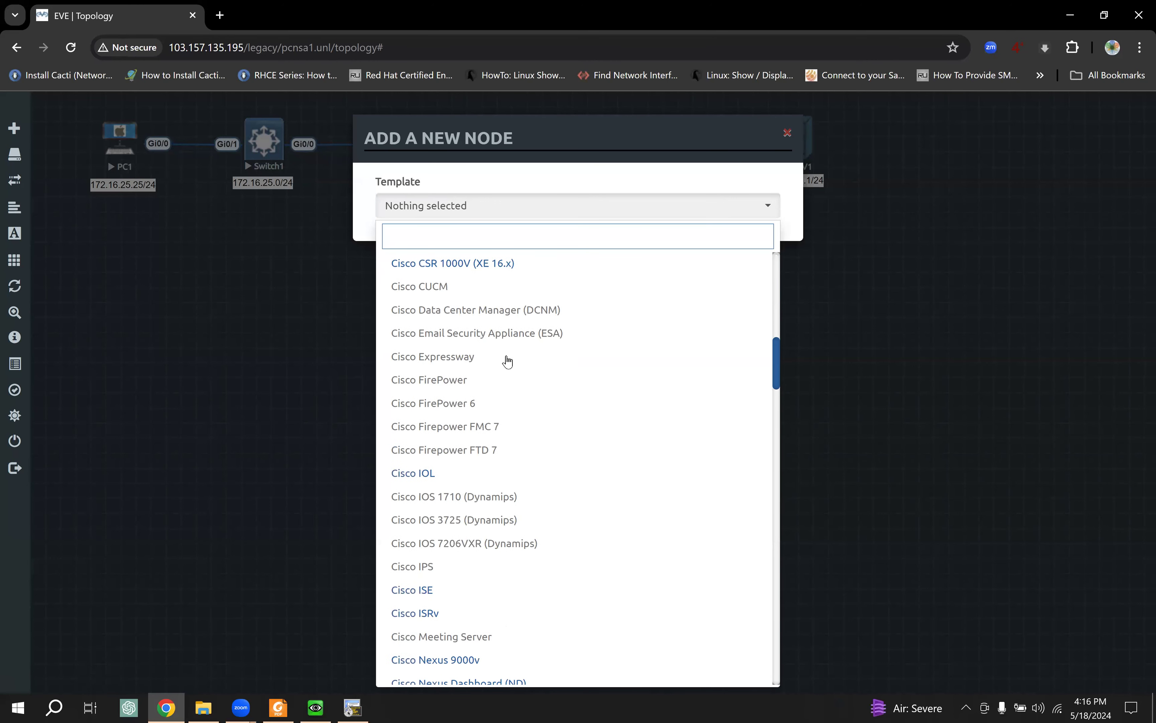
pyautogui.scroll(-5, 487, 364)
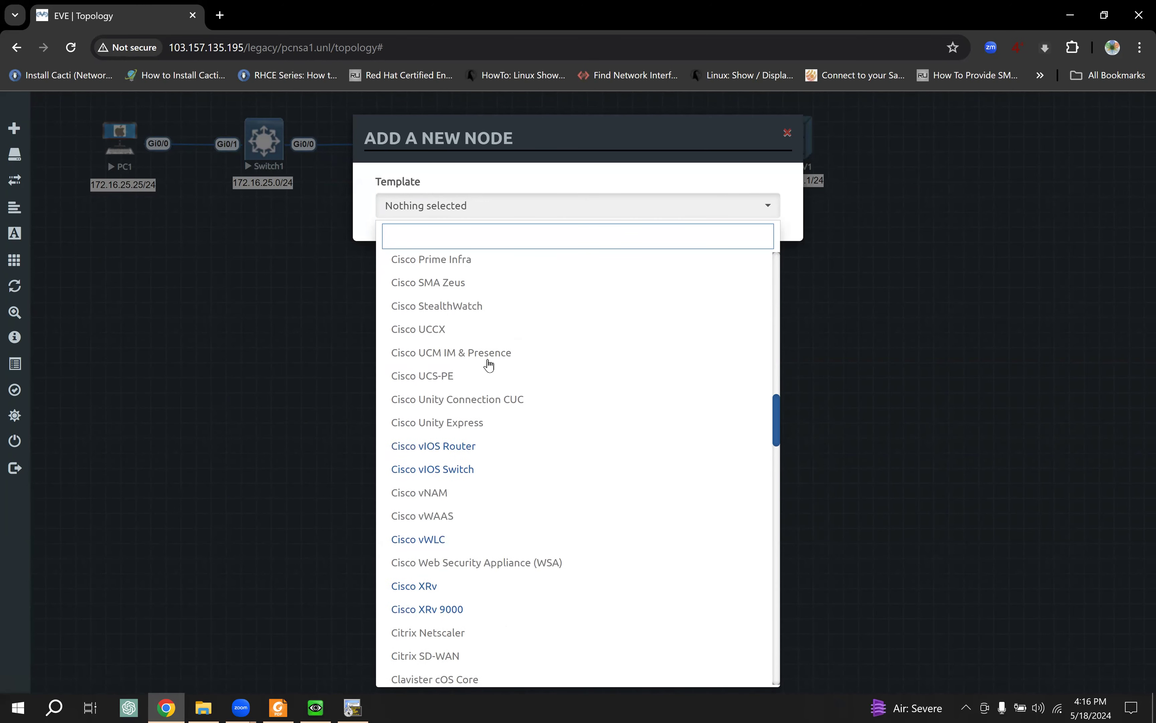
pyautogui.click(473, 341)
pyautogui.click(377, 271)
pyautogui.doubleClick(377, 272)
pyautogui.write('2')
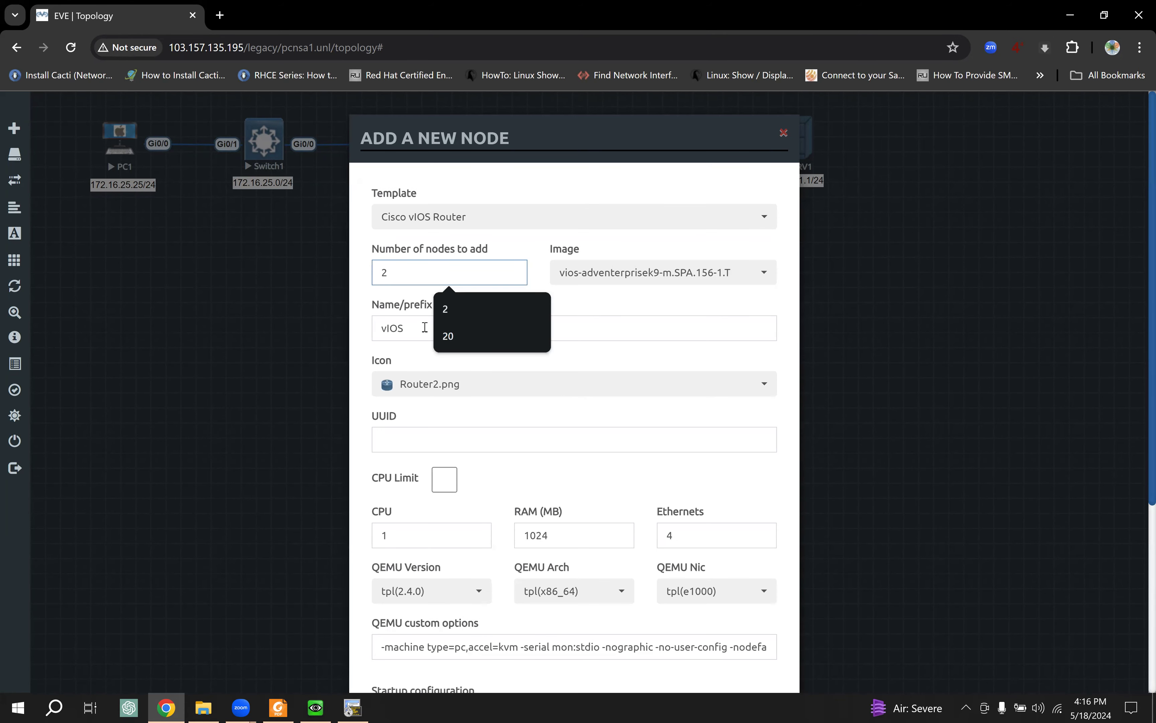
pyautogui.press('Tab')
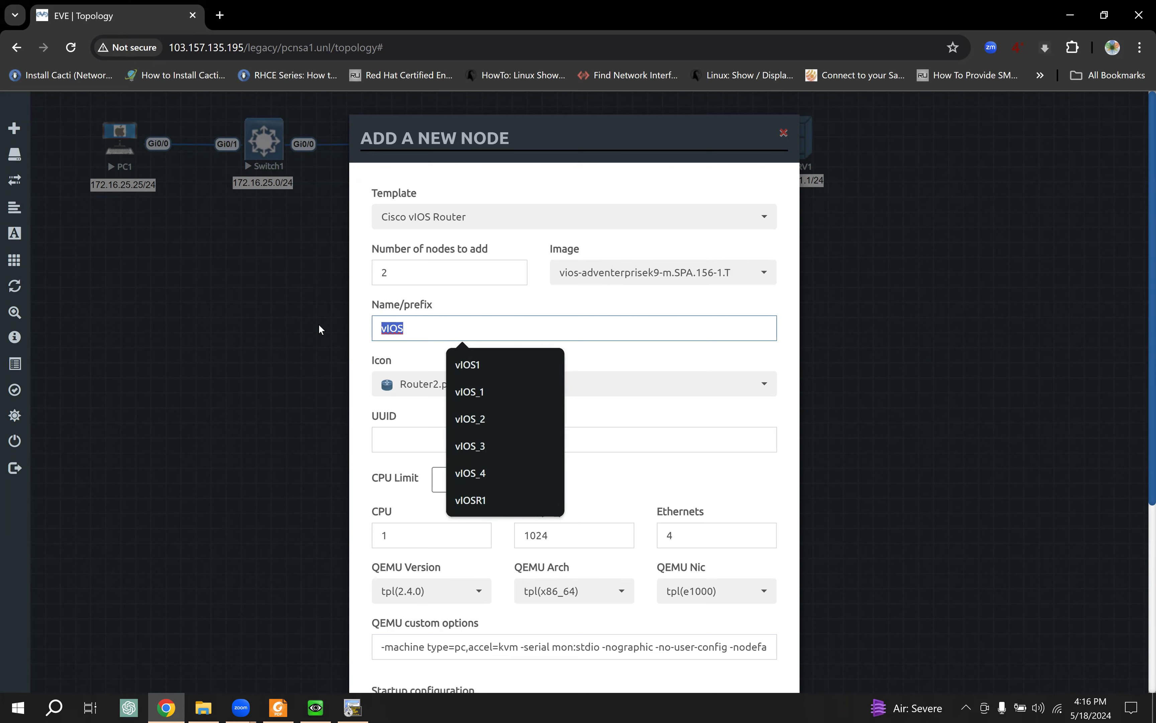
# Step: Give the nodes prefix PC, the MAC_PC.png icon and 1 Ethernet, then save
pyautogui.write('SRV')
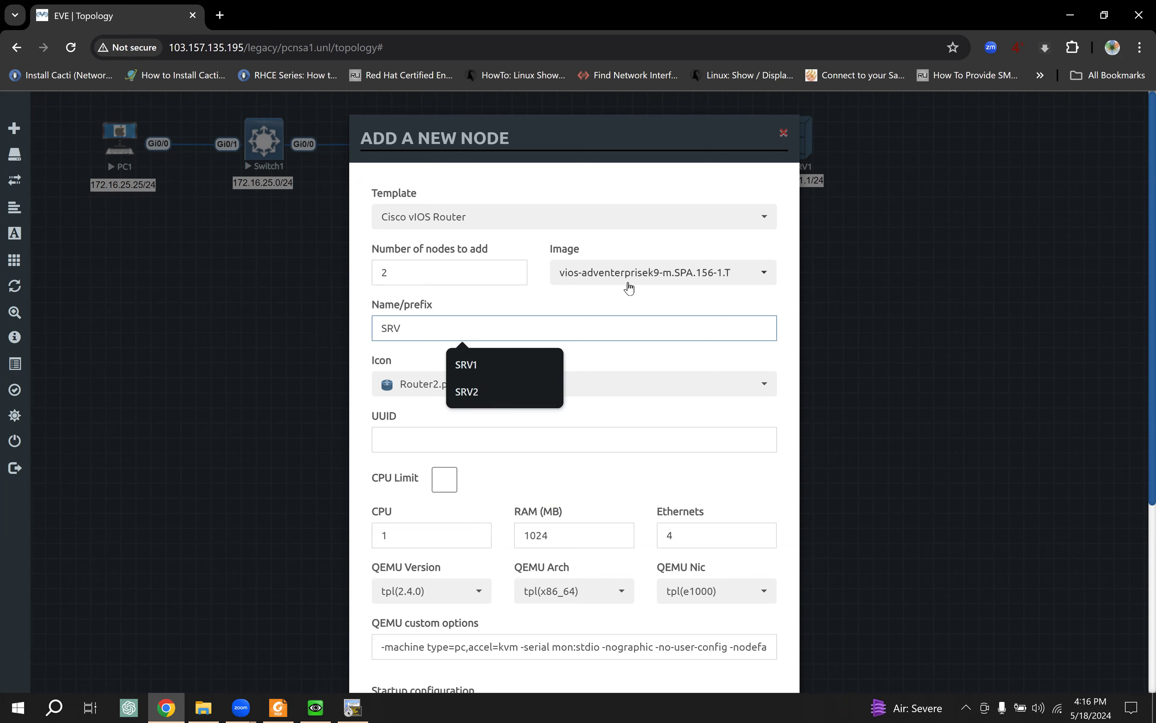
pyautogui.click(554, 385)
pyautogui.scroll(3, 462, 440)
pyautogui.scroll(5, 461, 440)
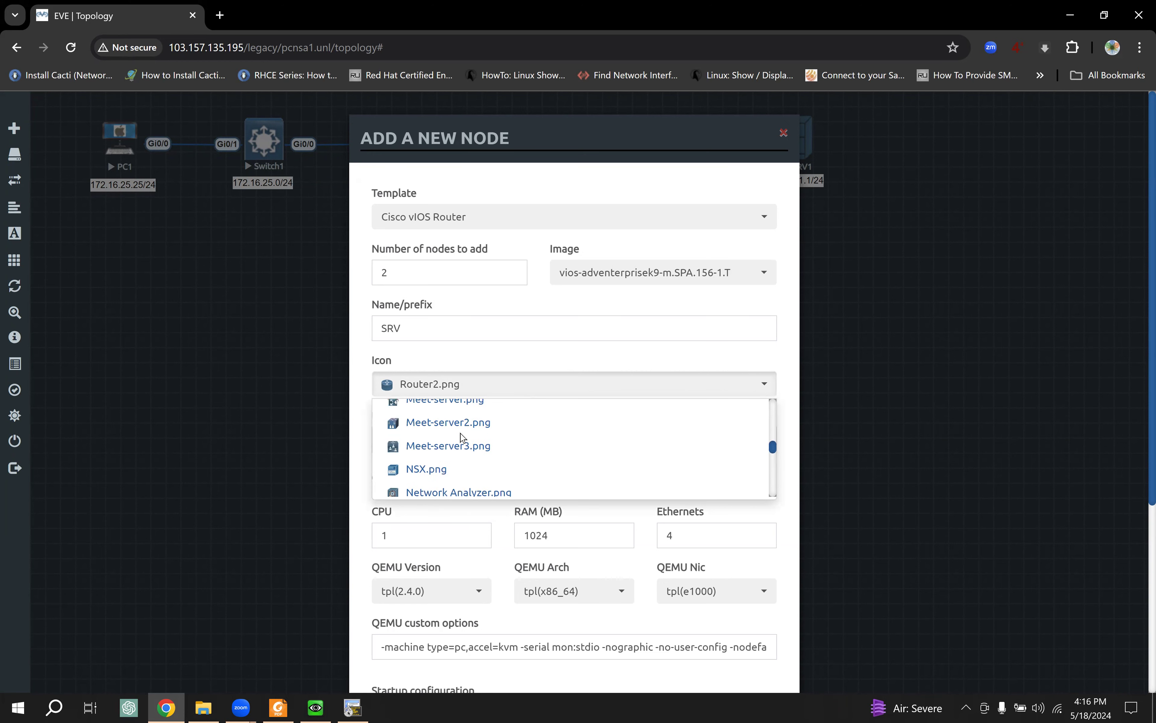
pyautogui.click(459, 432)
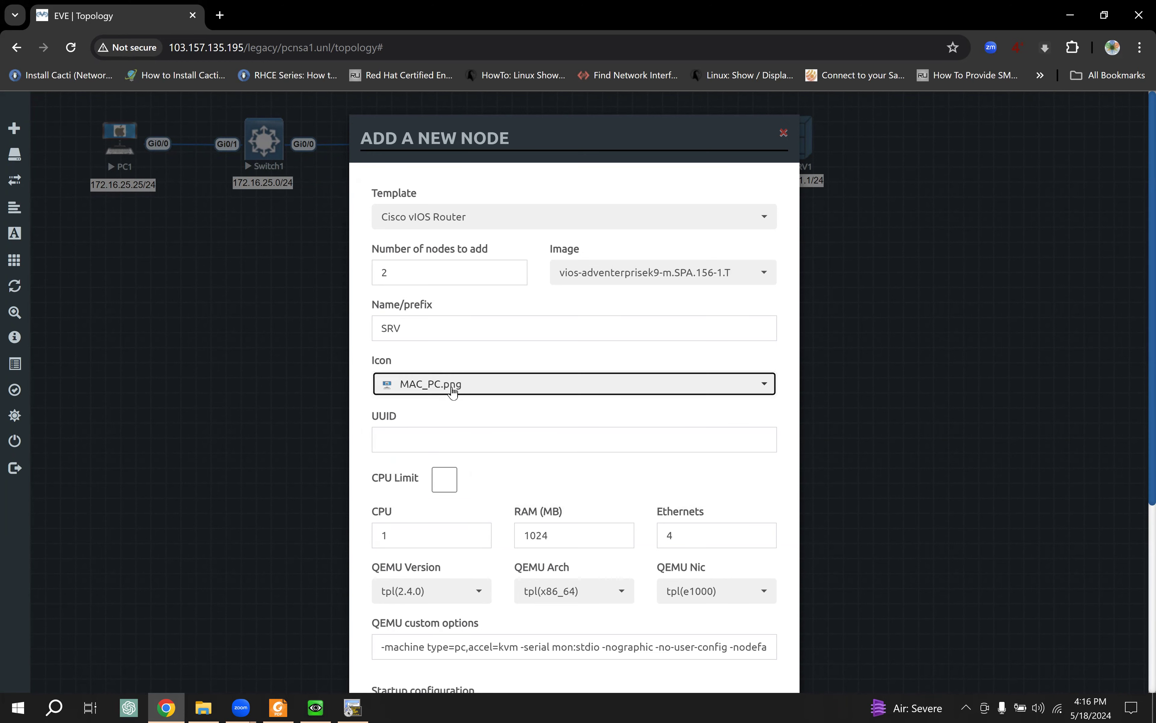
pyautogui.moveTo(419, 328); pyautogui.dragTo(345, 330)
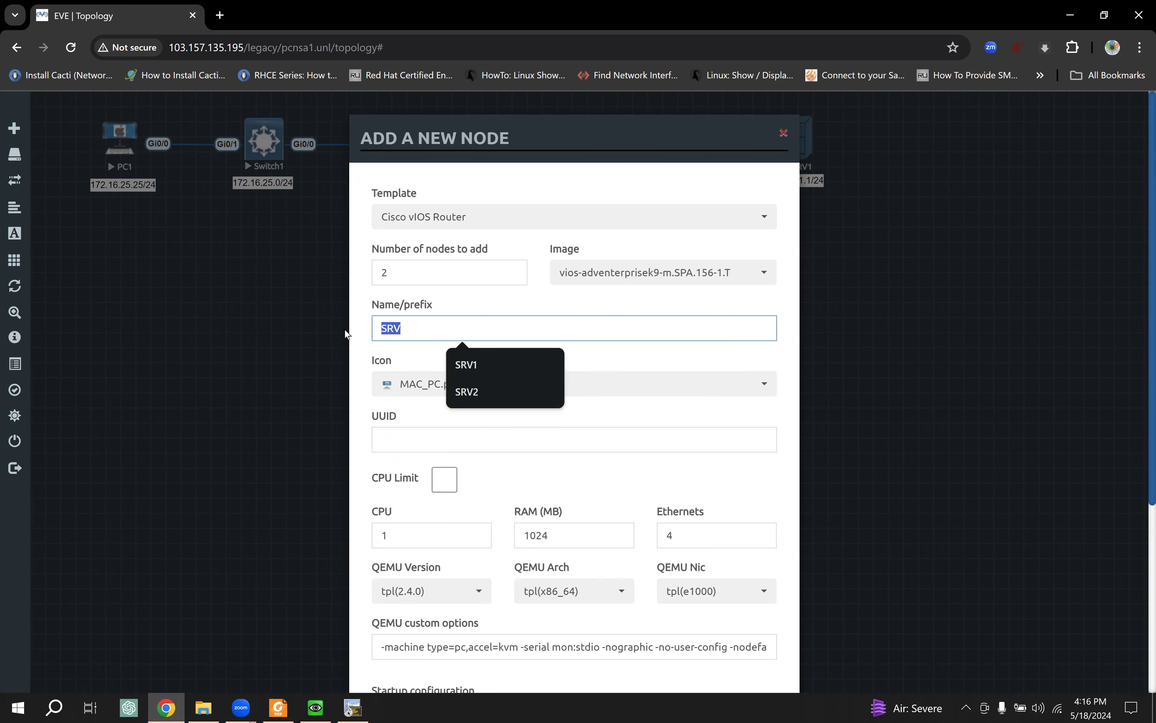
pyautogui.write('PC')
pyautogui.click(625, 425)
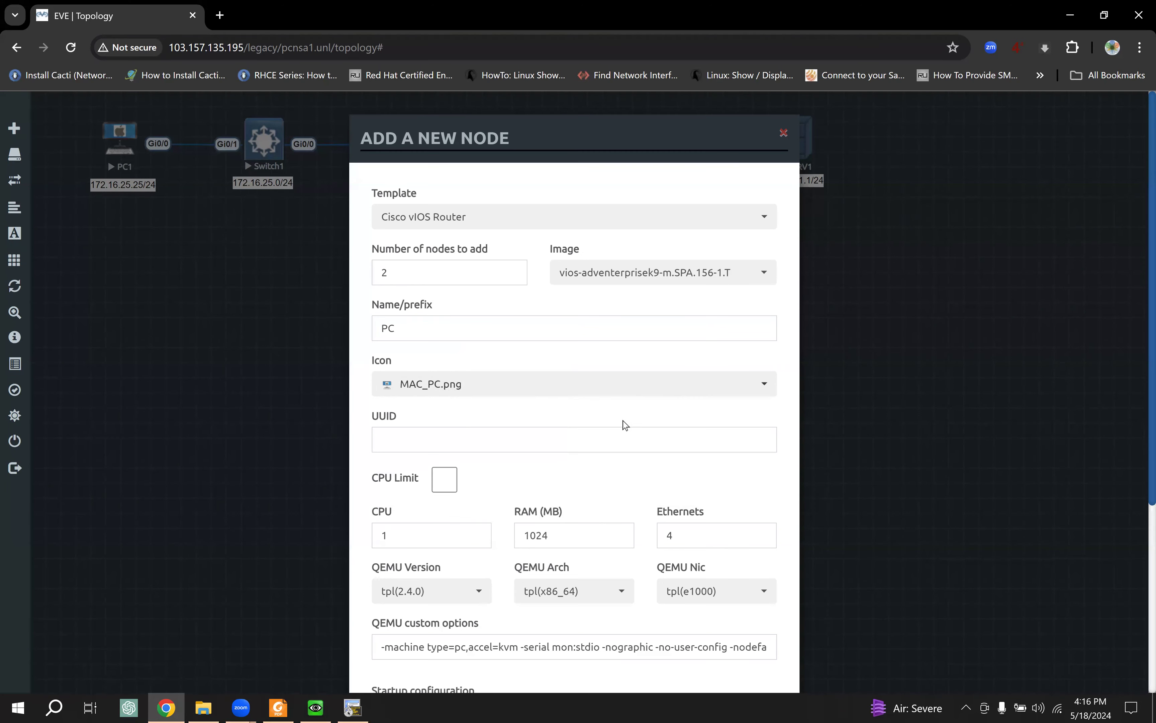
pyautogui.scroll(-3, 624, 425)
pyautogui.doubleClick(669, 384)
pyautogui.write('1')
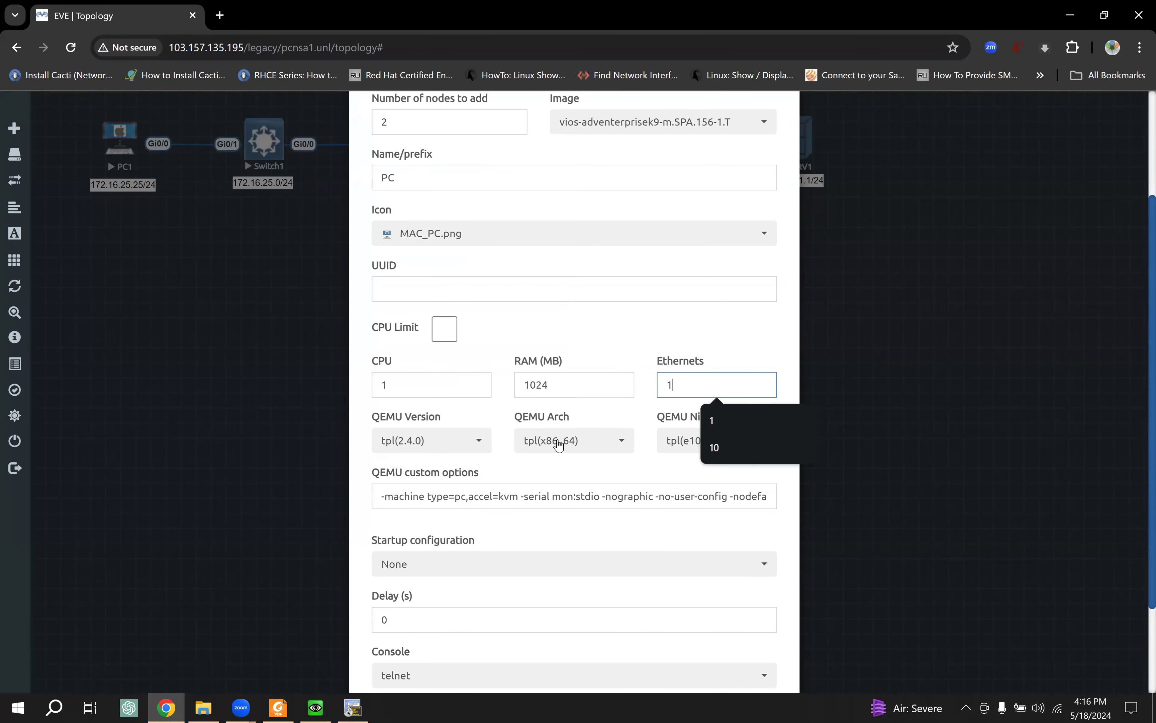
pyautogui.scroll(-3, 558, 445)
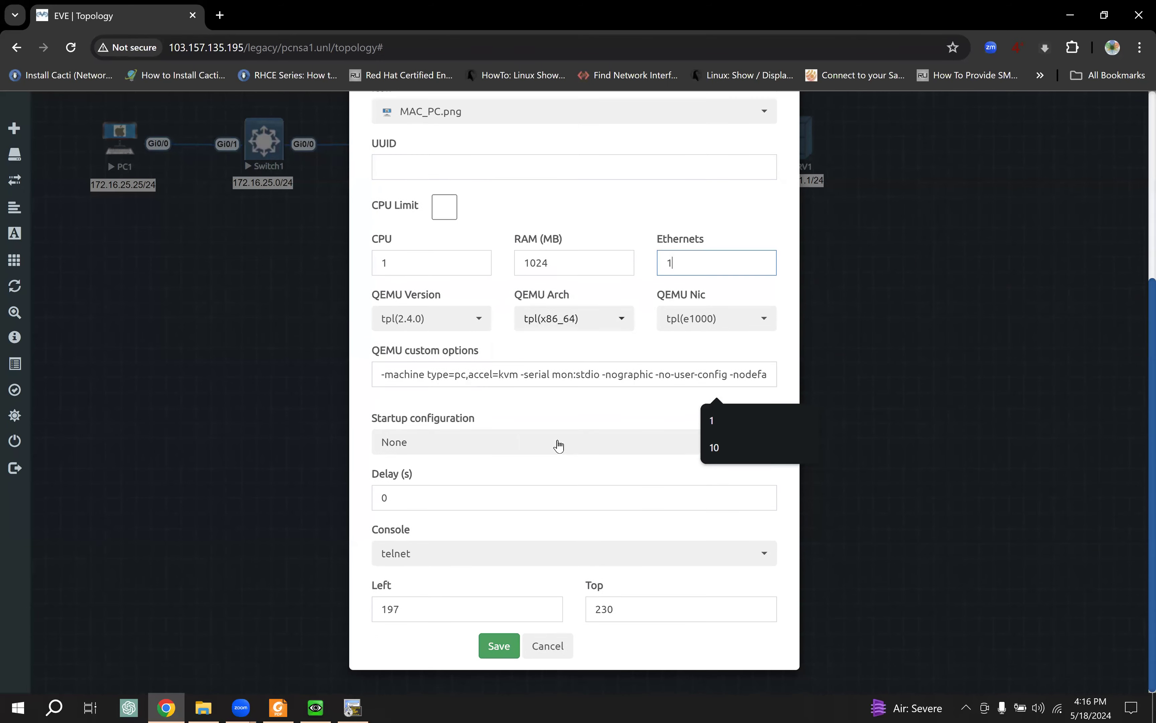
pyautogui.click(498, 646)
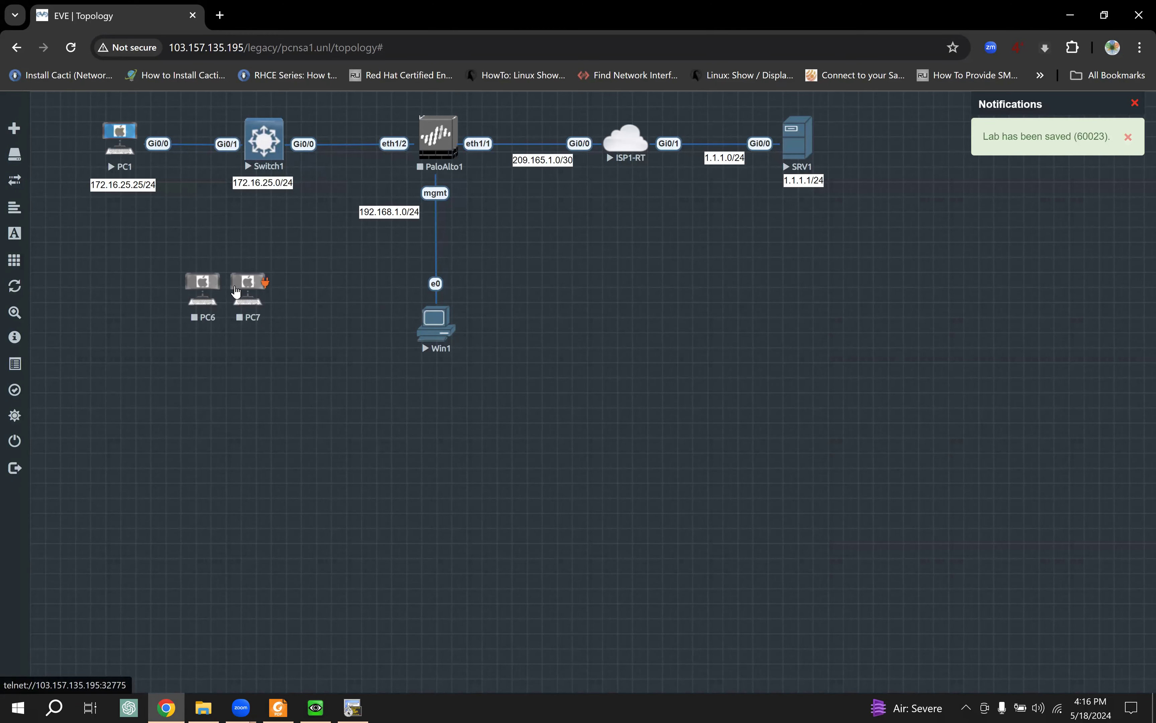
# Step: Position PC6 and PC7 side by side below PaloAlto1
pyautogui.moveTo(246, 286)
pyautogui.moveTo(248, 286); pyautogui.dragTo(316, 287)
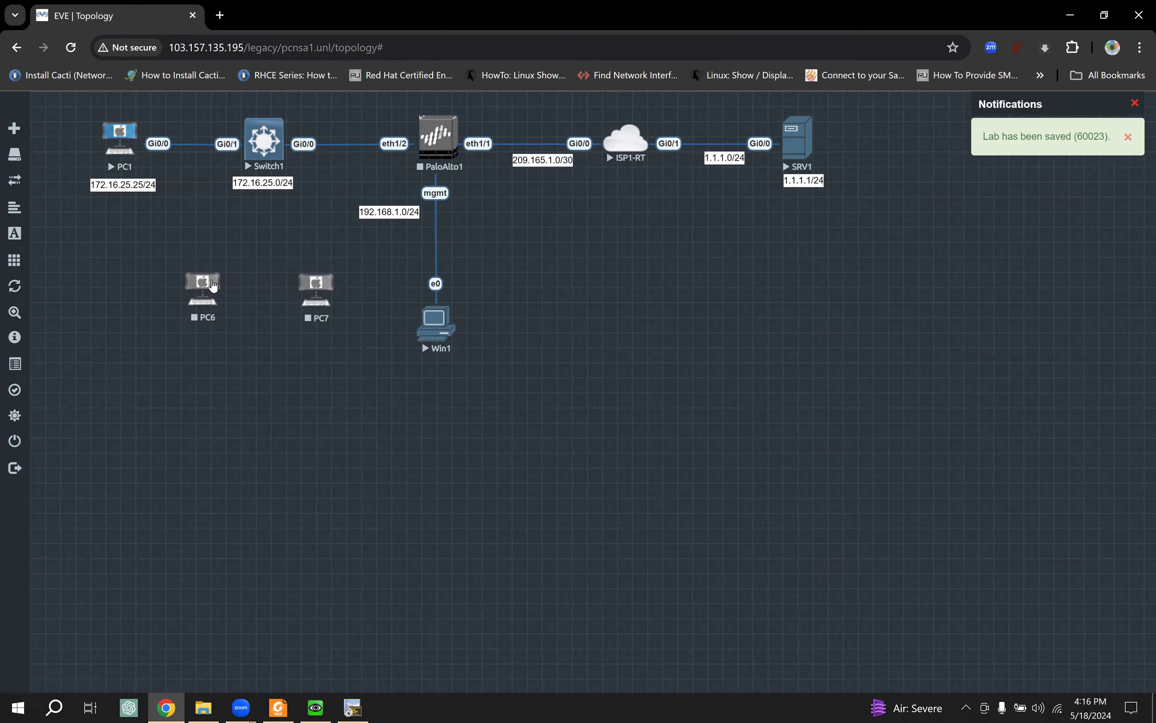
pyautogui.moveTo(213, 286); pyautogui.dragTo(311, 228)
pyautogui.moveTo(316, 289); pyautogui.dragTo(504, 237)
pyautogui.moveTo(309, 238); pyautogui.dragTo(322, 244)
# Step: Try linking PaloAlto1 to PC6, review its available interfaces, and abandon the link
pyautogui.moveTo(454, 136); pyautogui.dragTo(326, 234)
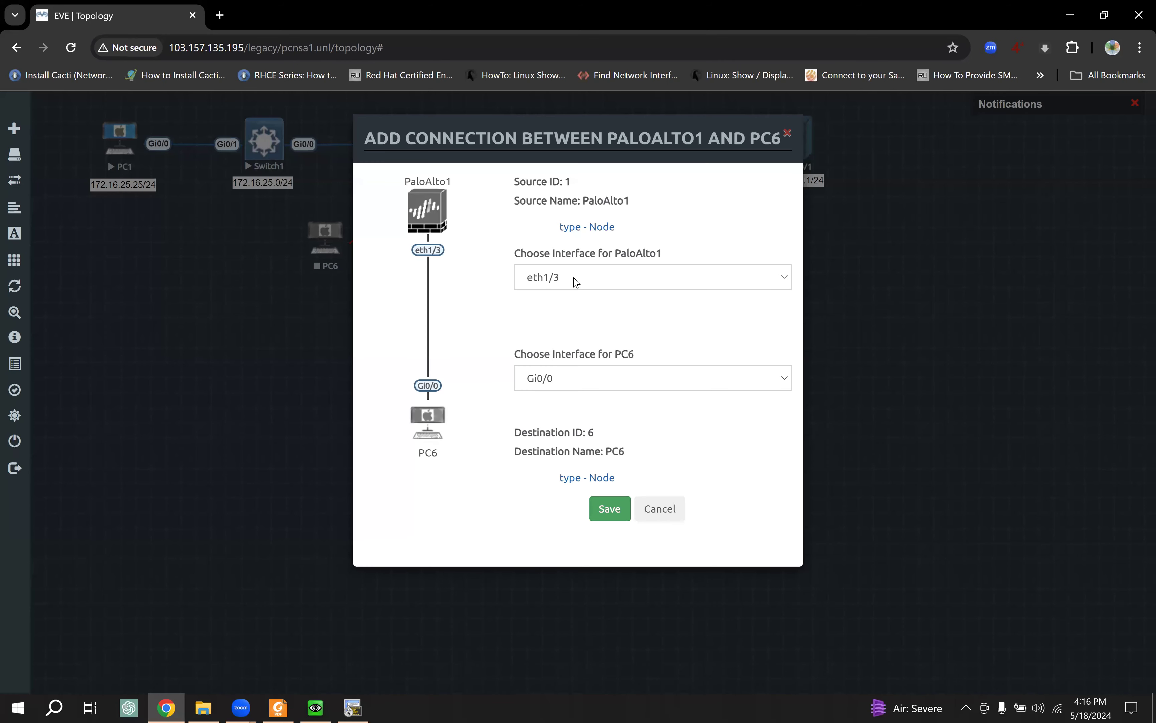
pyautogui.click(575, 282)
pyautogui.click(574, 283)
pyautogui.click(569, 283)
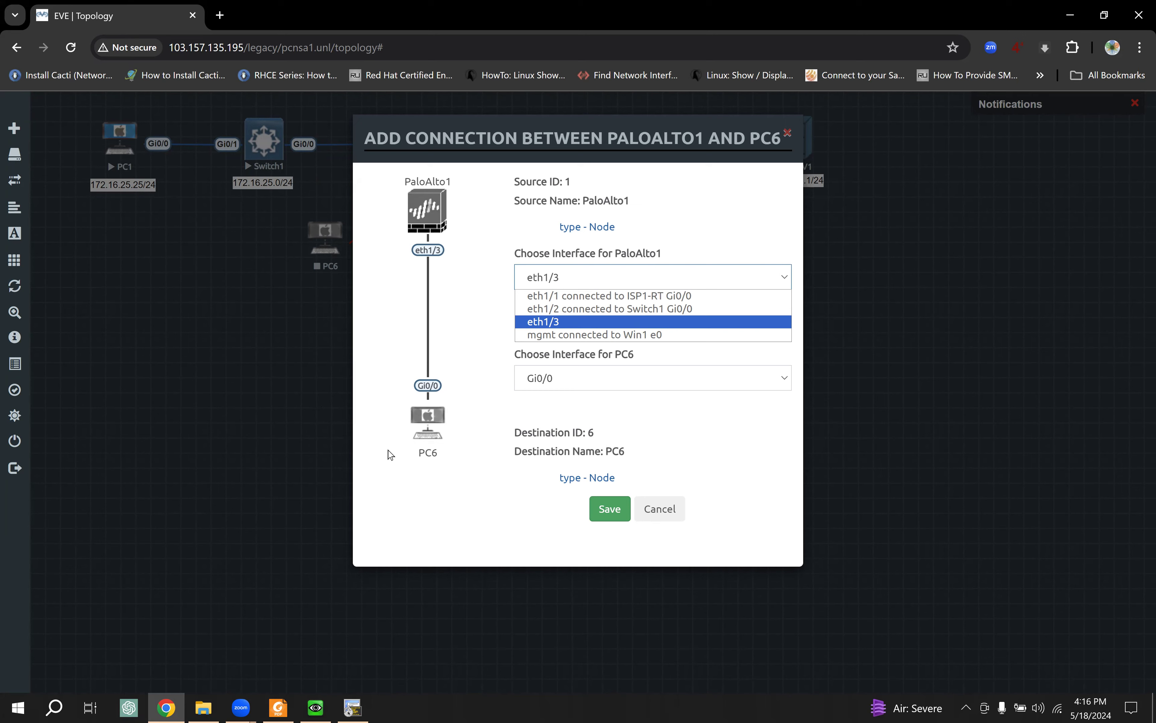
pyautogui.click(638, 509)
pyautogui.click(664, 508)
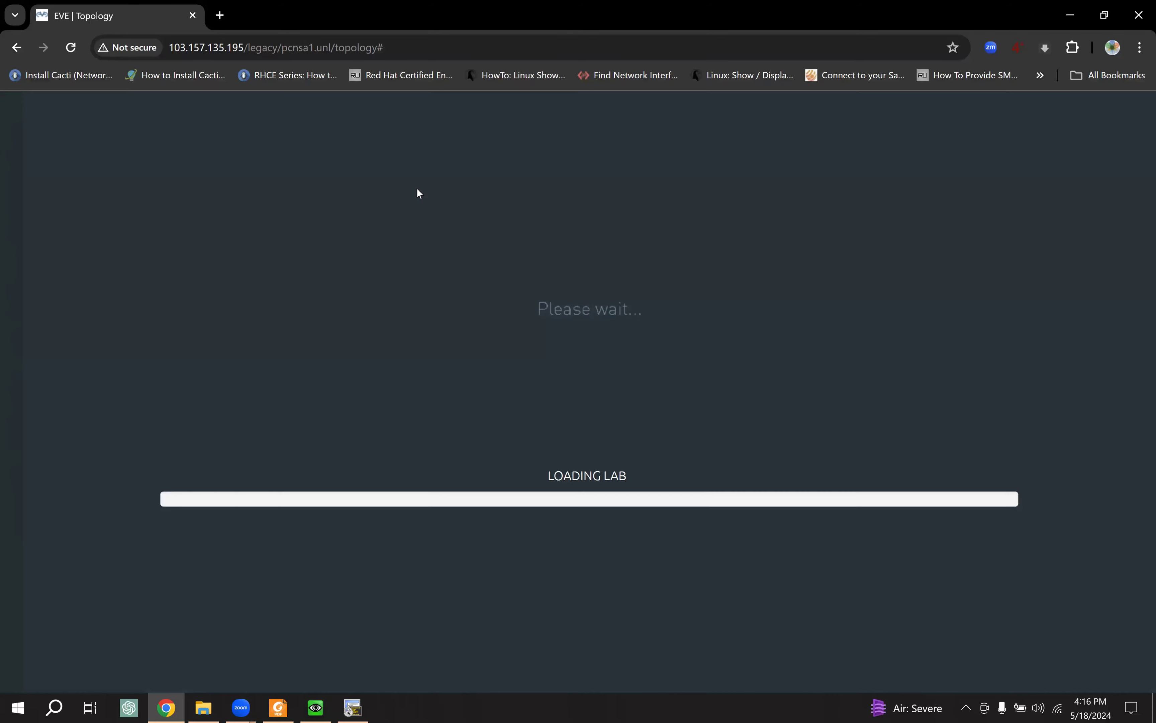
# Step: Raise PaloAlto1 to 8 Ethernet interfaces and start a new link from it to PC6
pyautogui.rightClick(441, 143)
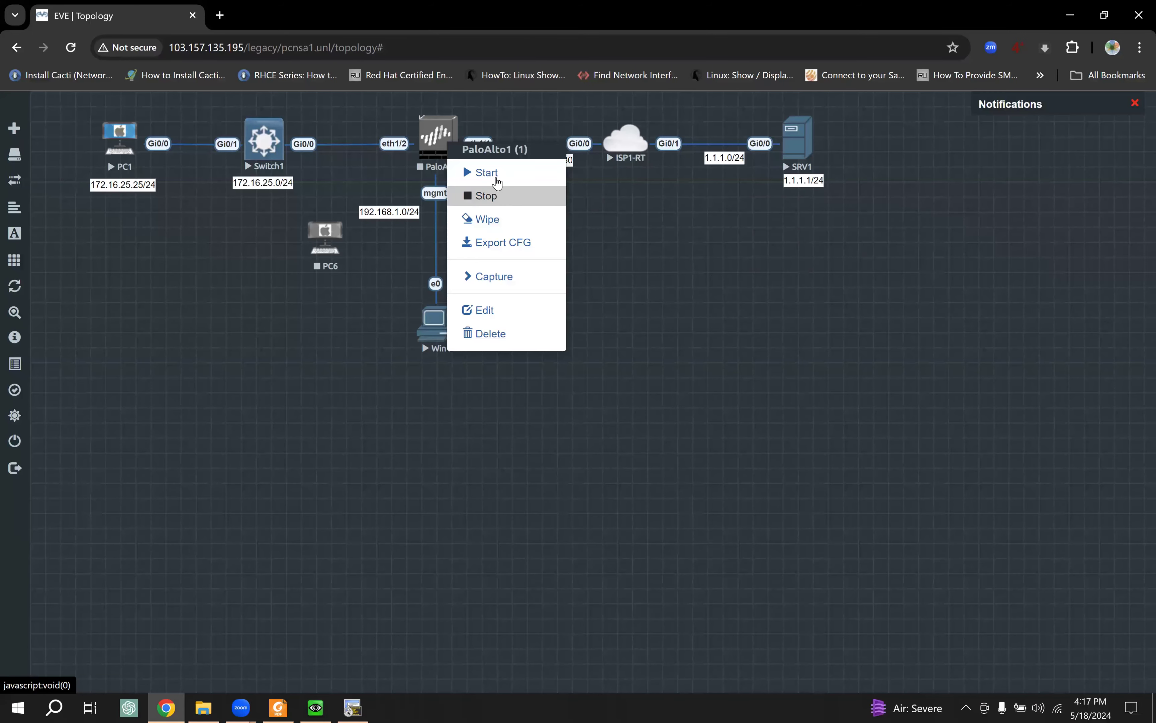
pyautogui.click(506, 311)
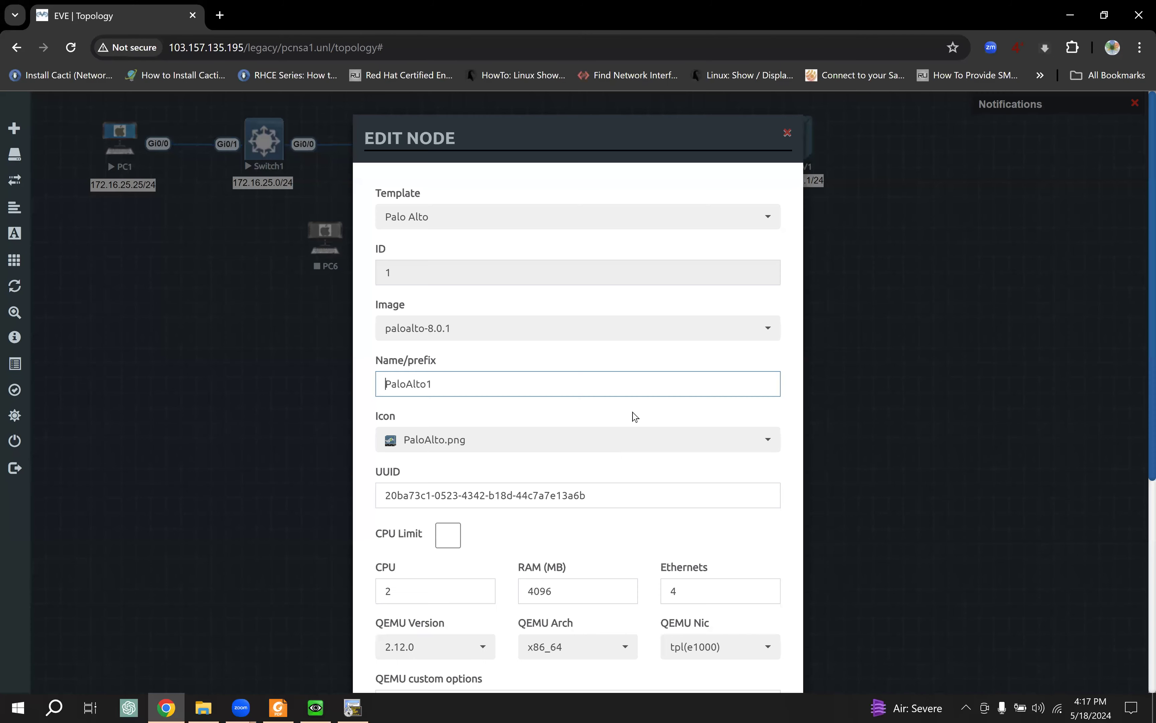
pyautogui.scroll(-2, 684, 518)
pyautogui.moveTo(696, 517); pyautogui.dragTo(627, 514)
pyautogui.write('8')
pyautogui.scroll(-5, 544, 508)
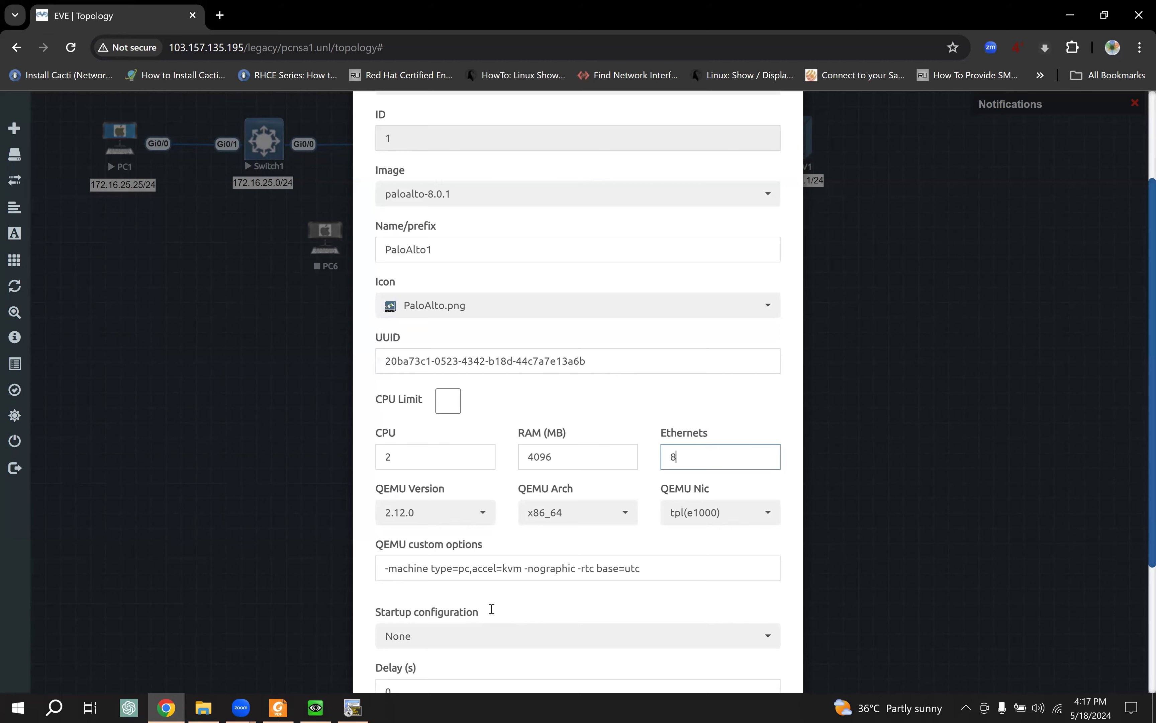
pyautogui.click(502, 645)
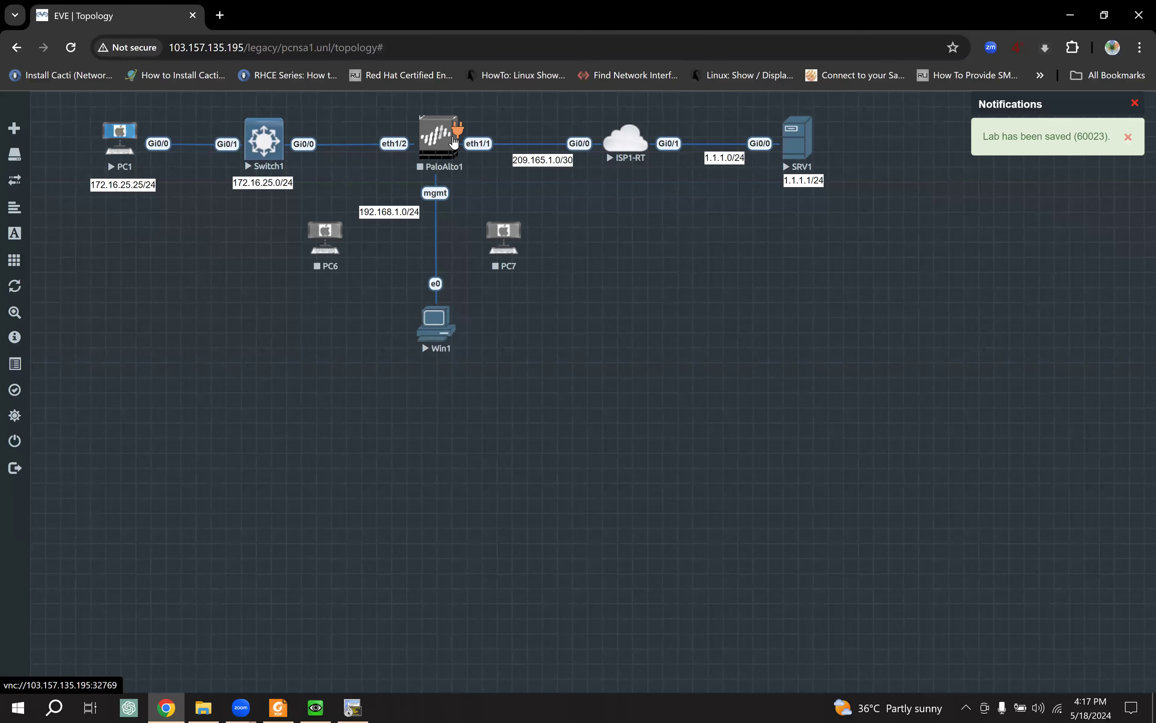
pyautogui.moveTo(346, 212); pyautogui.dragTo(326, 235)
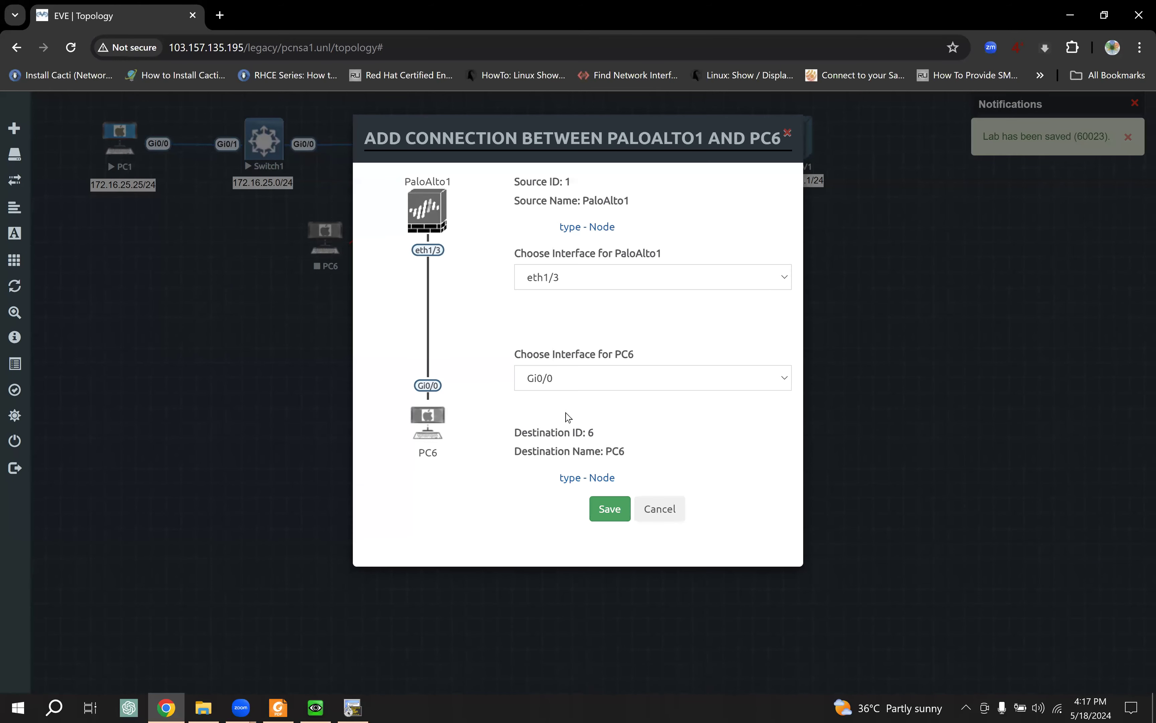
# Step: Connect PaloAlto1 eth1/3 to PC6 Gi0/0
pyautogui.click(588, 286)
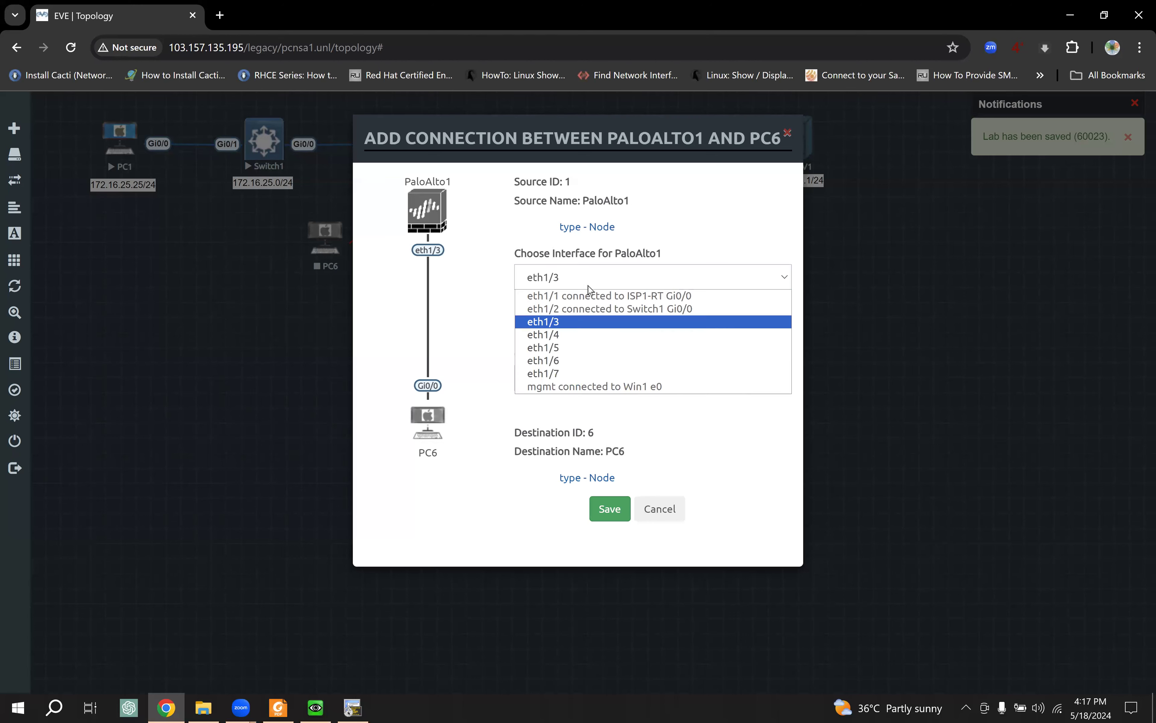
pyautogui.click(569, 326)
pyautogui.click(584, 377)
pyautogui.click(583, 395)
pyautogui.click(609, 509)
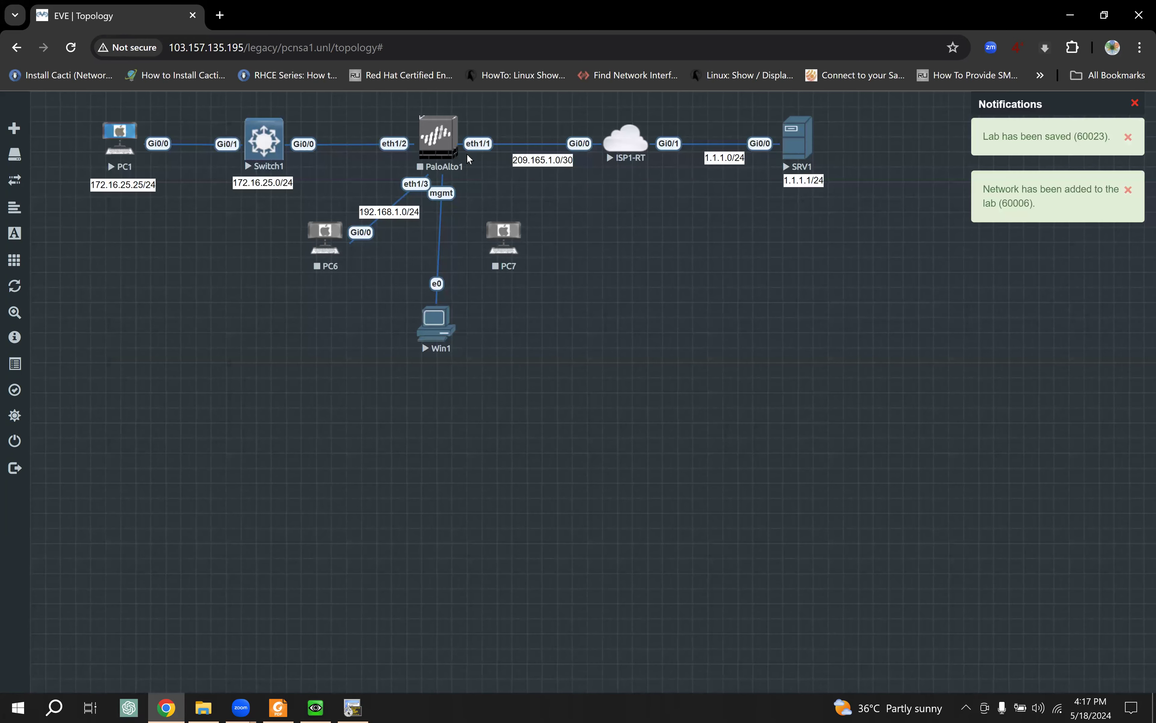
# Step: Connect PaloAlto1 eth1/4 to PC7 Gi0/0, then spread PC6 and PC7 apart
pyautogui.moveTo(458, 136); pyautogui.dragTo(504, 234)
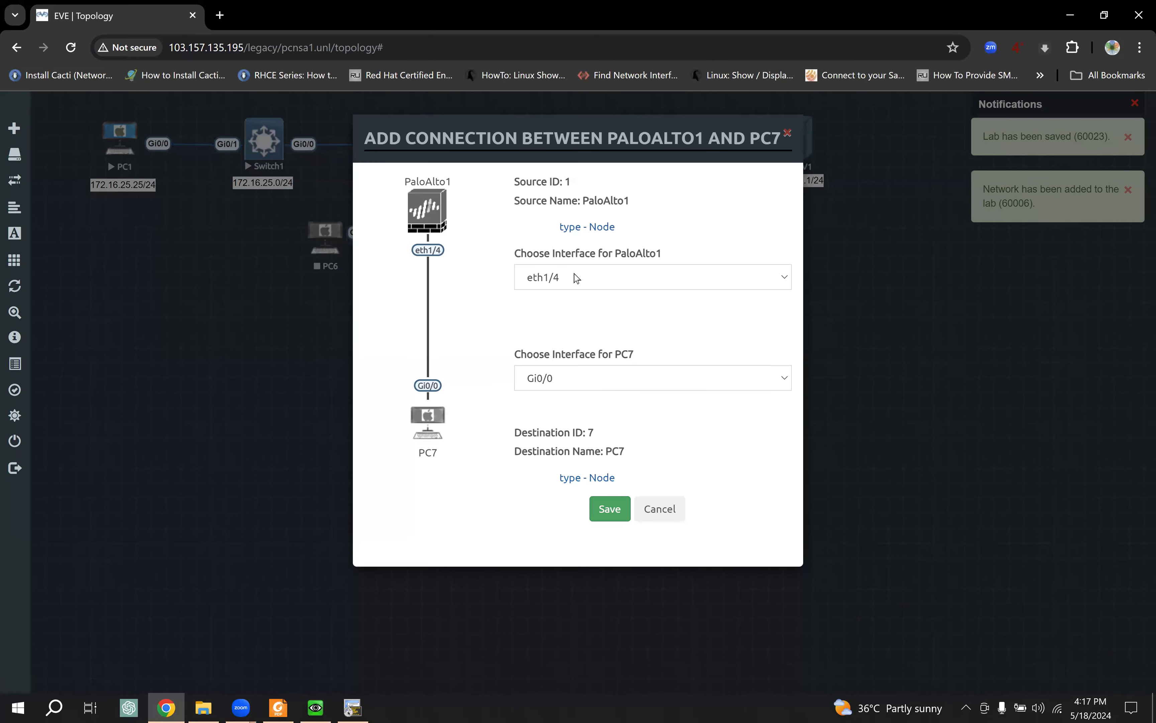
pyautogui.click(575, 278)
pyautogui.click(574, 277)
pyautogui.click(562, 375)
pyautogui.click(564, 378)
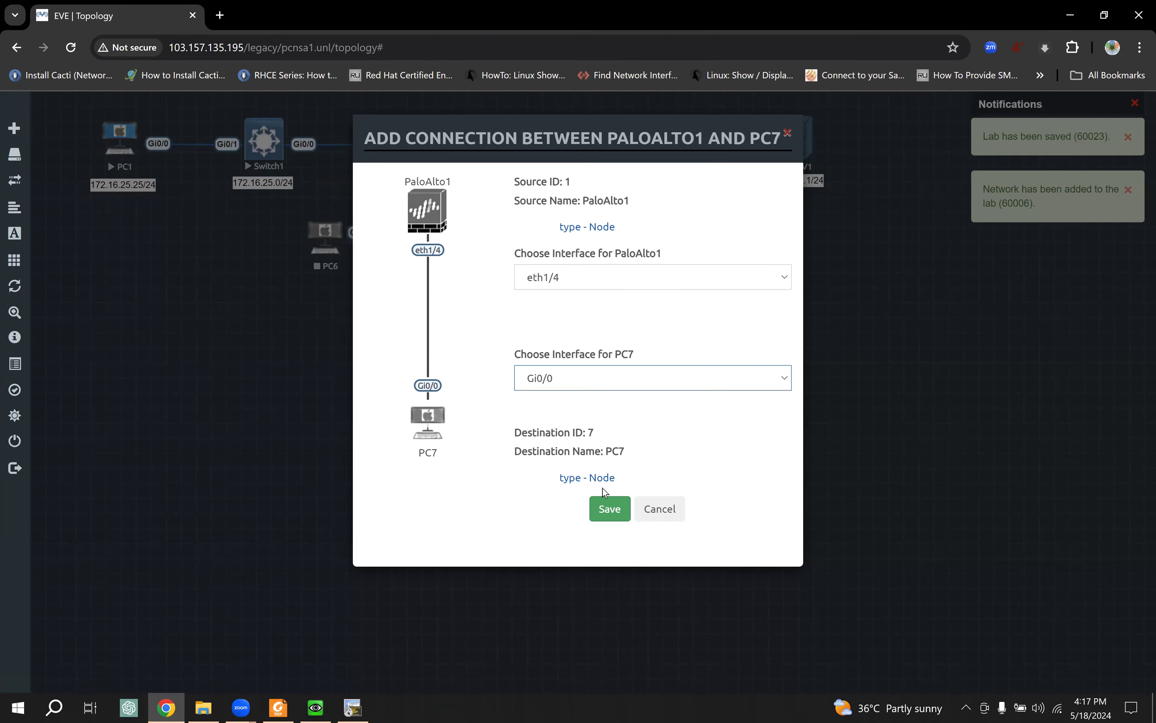
pyautogui.click(610, 507)
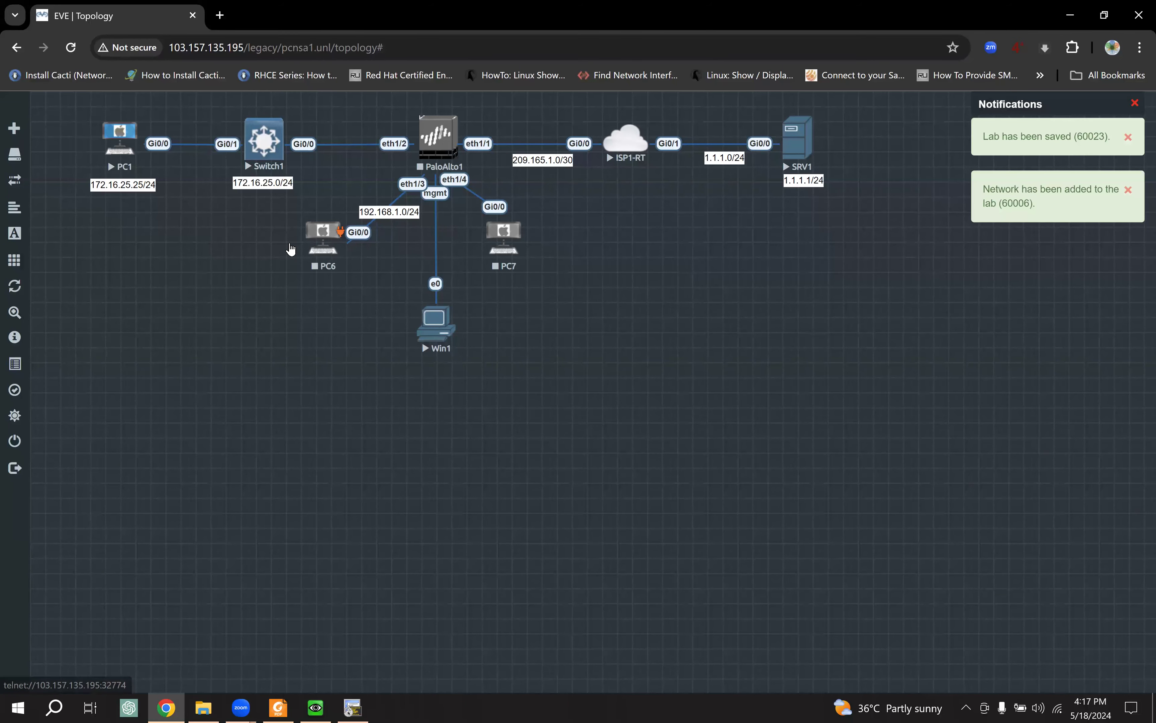
pyautogui.moveTo(336, 242); pyautogui.dragTo(280, 252)
pyautogui.moveTo(508, 246); pyautogui.dragTo(578, 269)
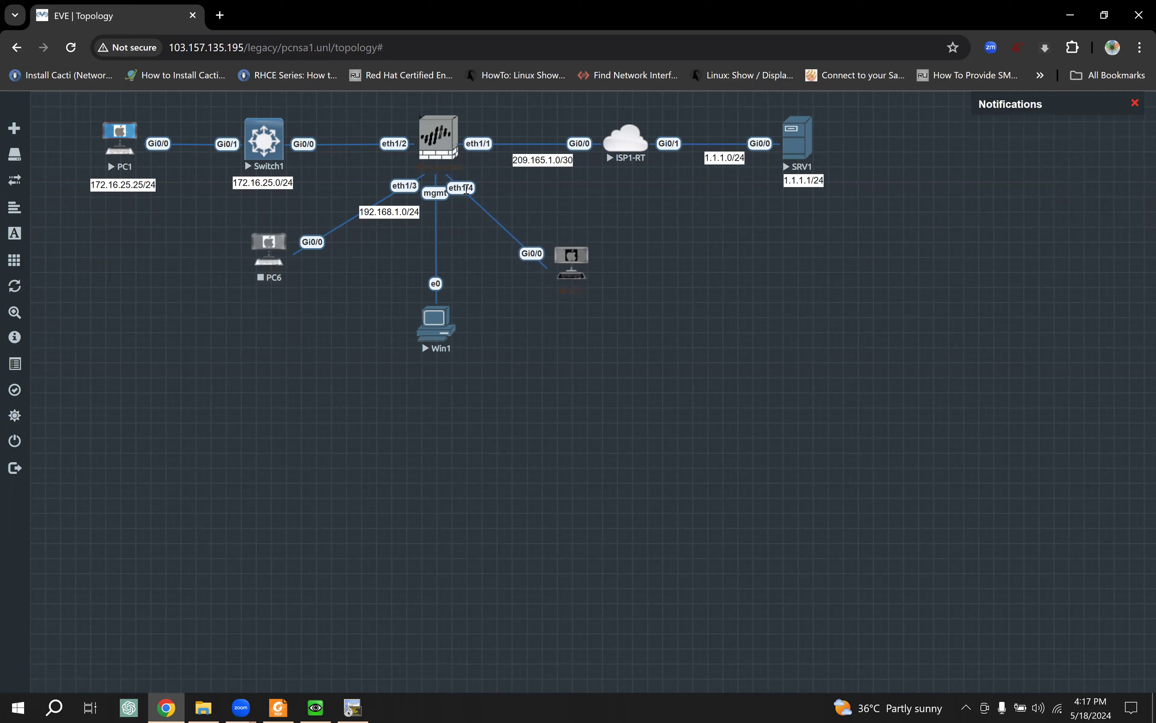
# Step: Duplicate the 172.16.25.0/24 label under PC6 and change it to 192.168.11.11/24
pyautogui.rightClick(254, 184)
pyautogui.click(287, 212)
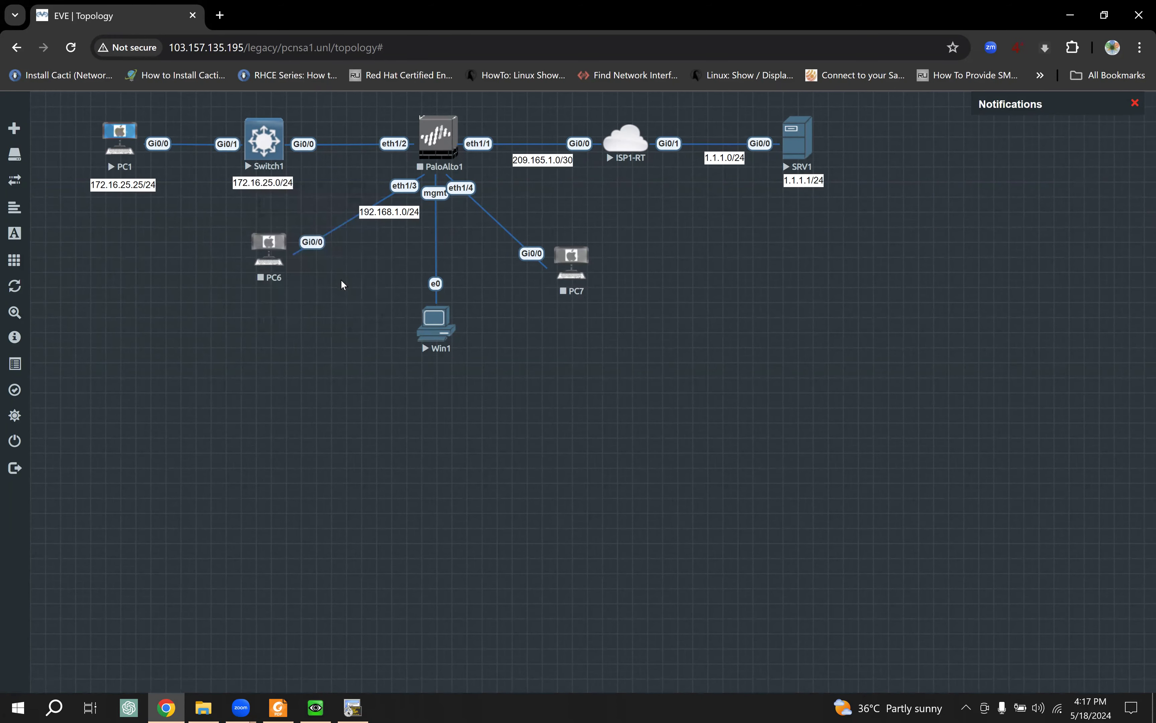
pyautogui.moveTo(276, 216); pyautogui.dragTo(276, 295)
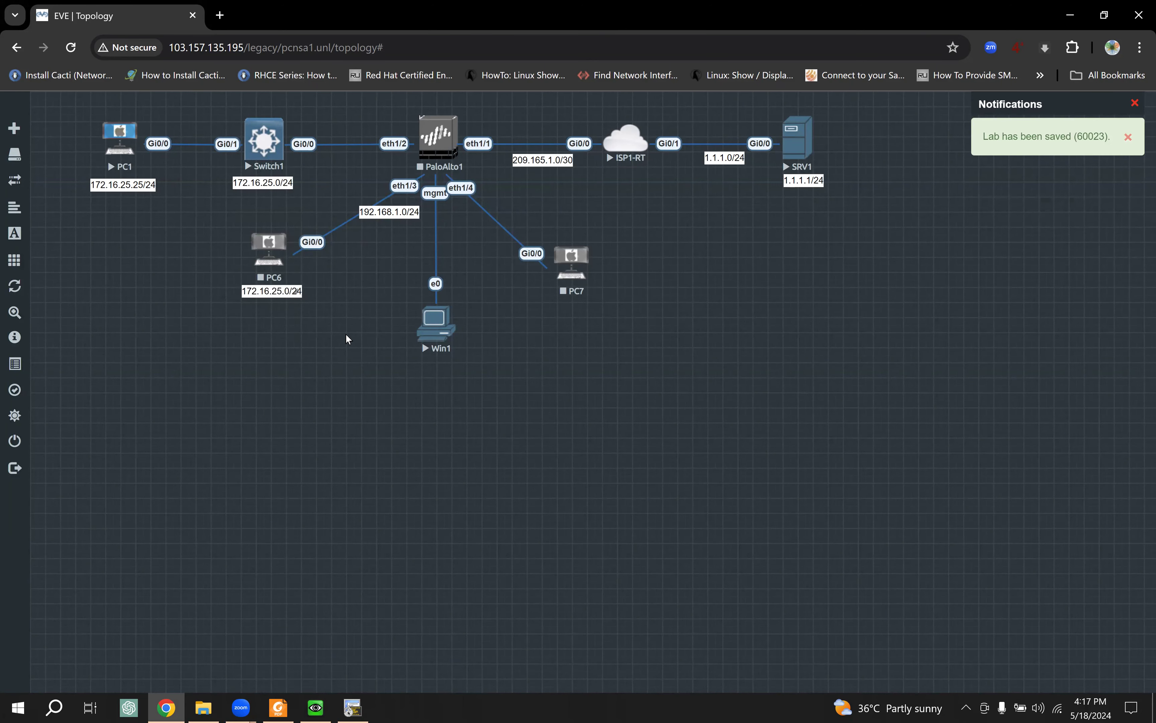
pyautogui.hotkey('ctrl', 'a')
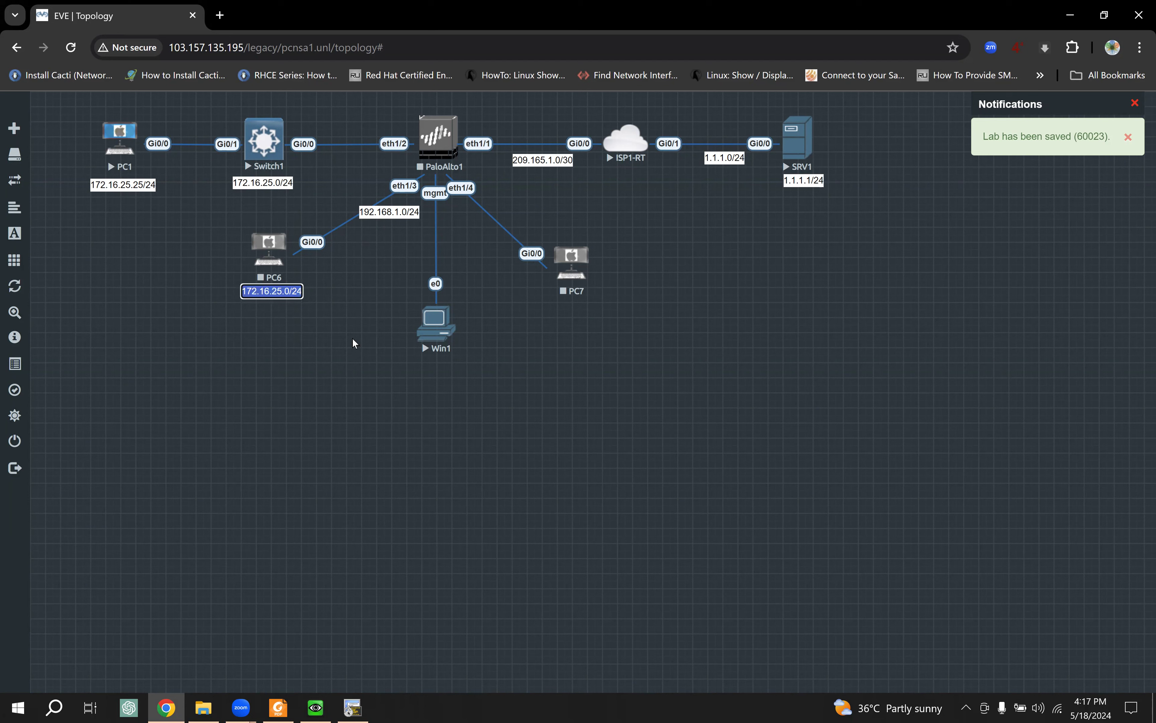
pyautogui.write('192.1')
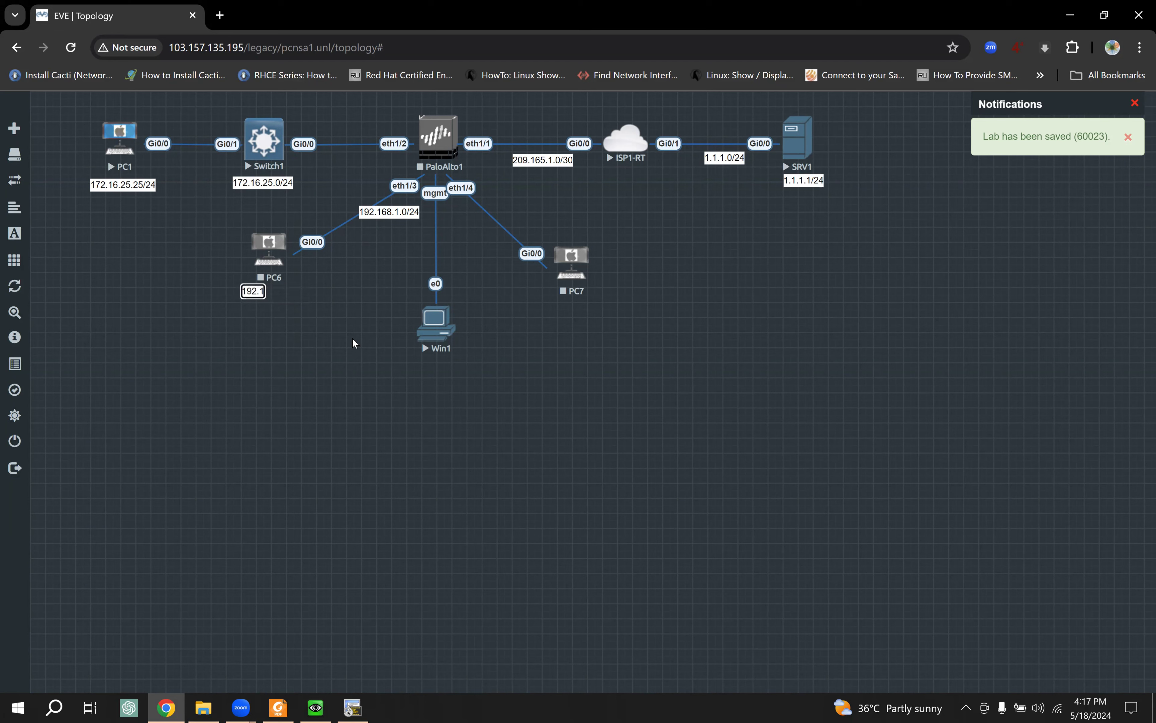
pyautogui.write('68.11.10/24')
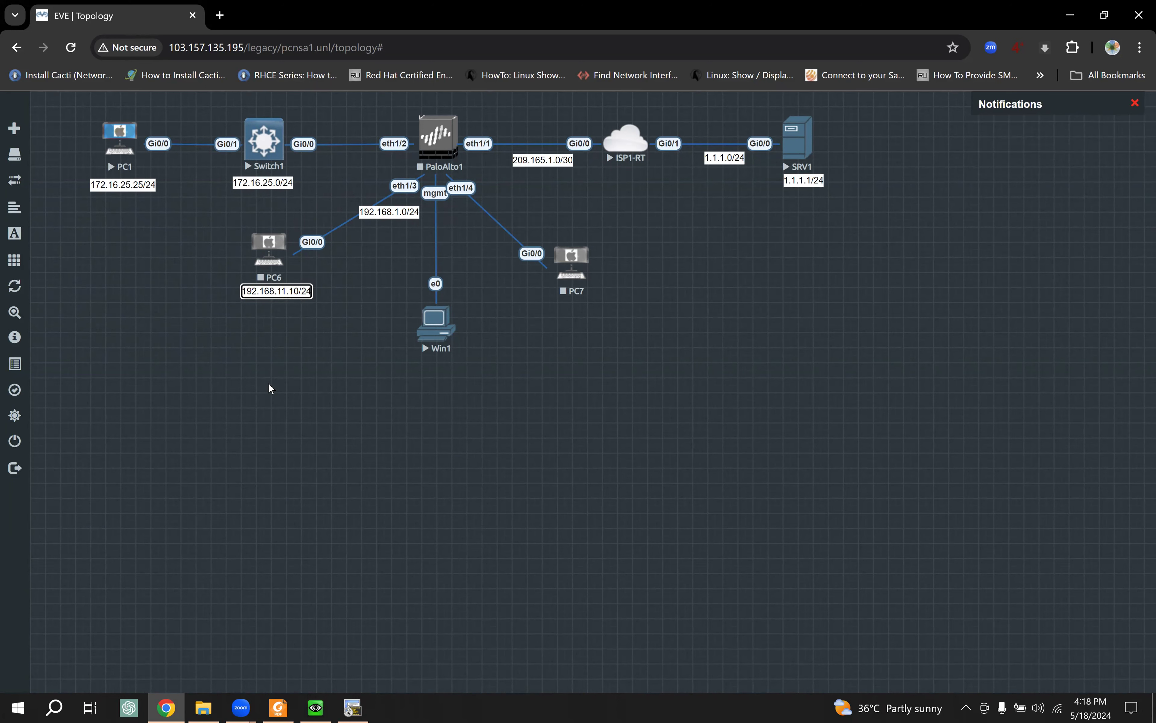
pyautogui.press('Left')
pyautogui.press('BackSpace')
pyautogui.write('1')
pyautogui.press('Return')
# Step: Copy PC6's label under PC7 and change it to 192.168.11.12/24
pyautogui.rightClick(292, 299)
pyautogui.click(351, 334)
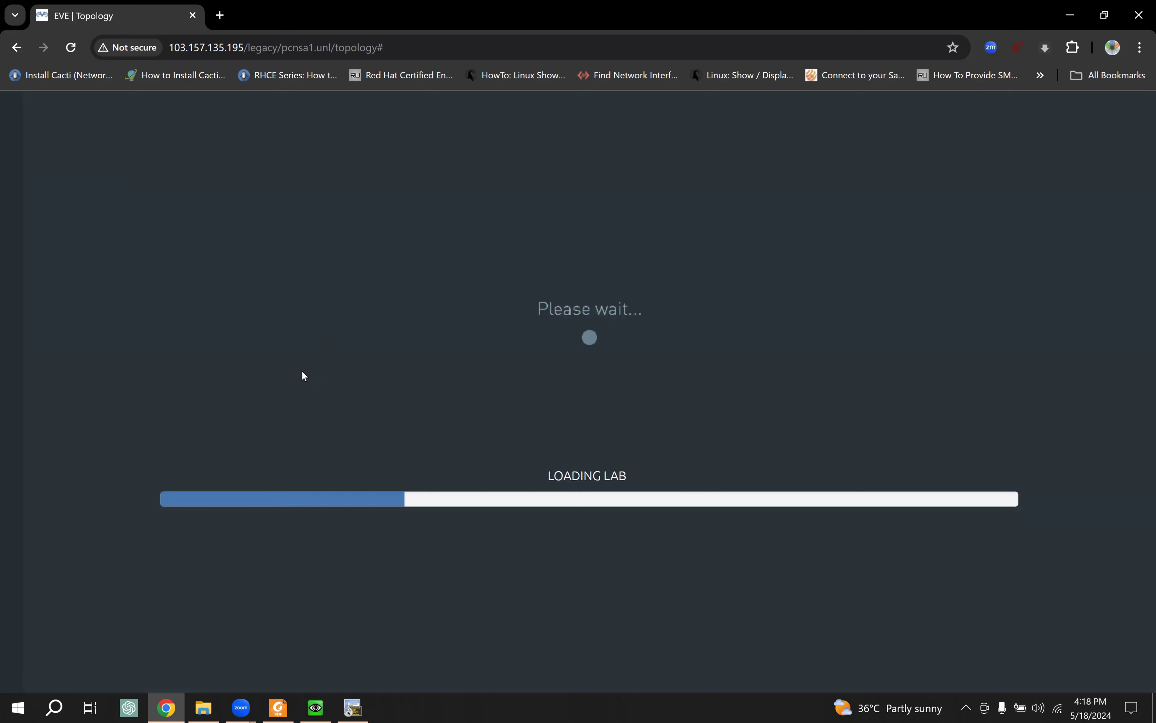
pyautogui.moveTo(285, 326); pyautogui.dragTo(579, 305)
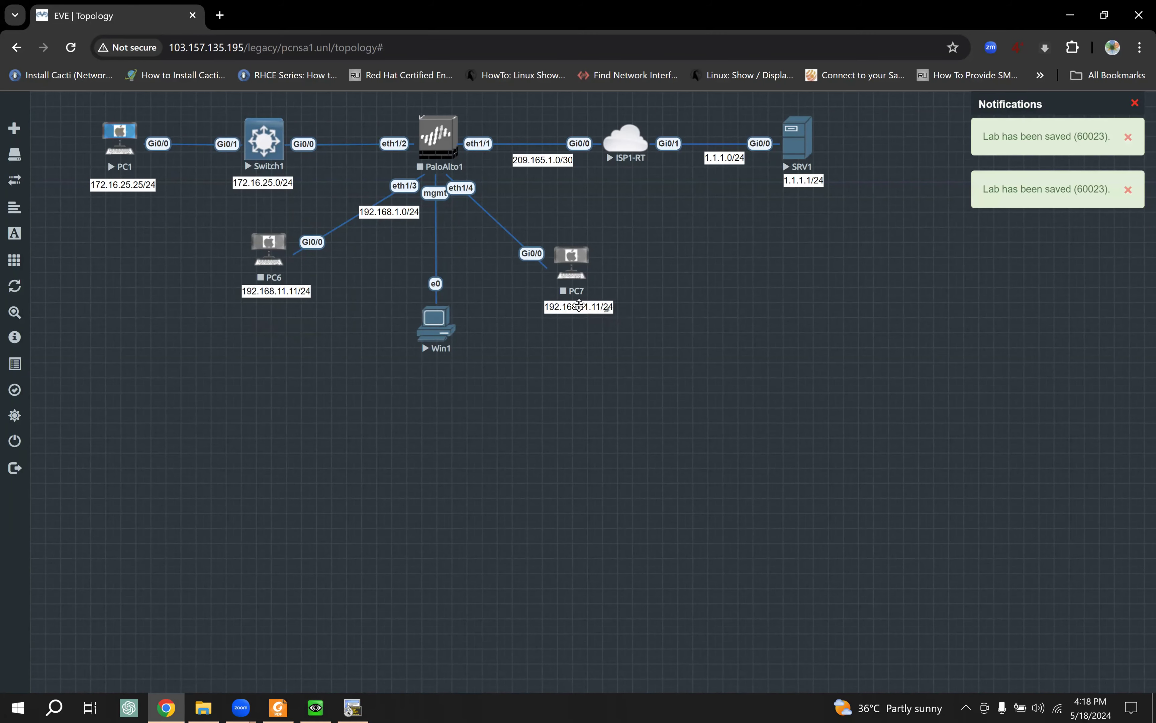
pyautogui.doubleClick(579, 305)
pyautogui.press('Right')
pyautogui.press('Right')
pyautogui.press('Right')
pyautogui.press('Right')
pyautogui.press('BackSpace')
pyautogui.write('2')
pyautogui.press('Return')
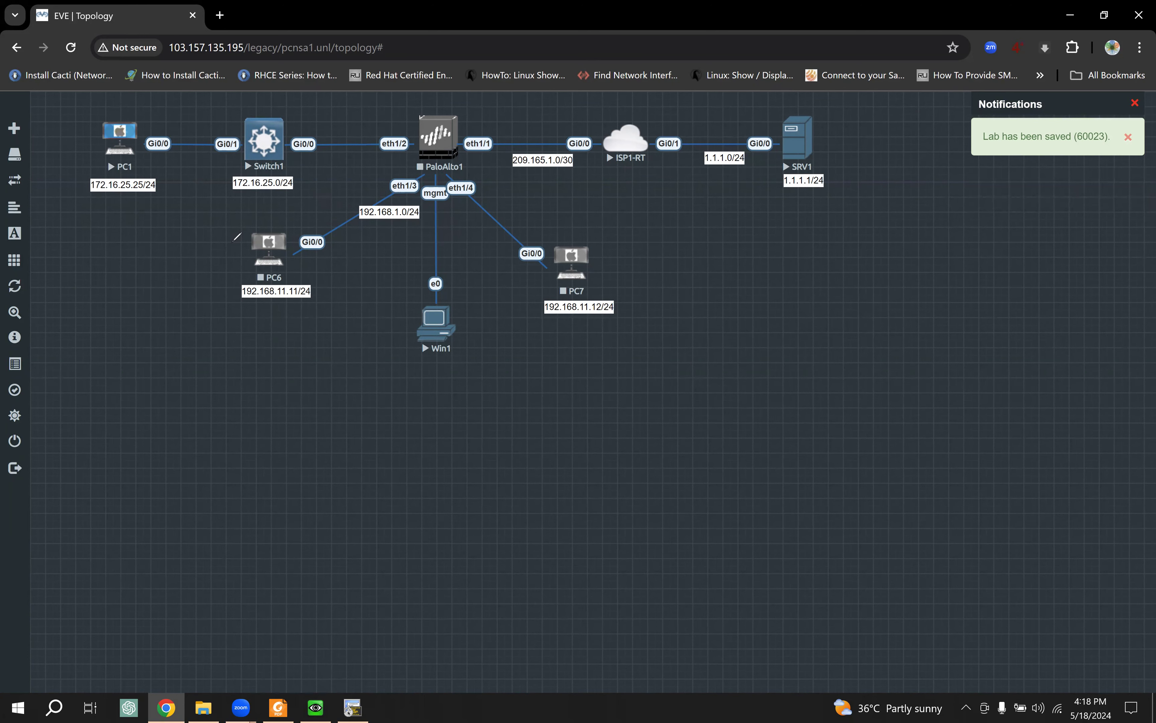
# Step: Nudge the topology labels, including the two new PC address labels, into place
pyautogui.moveTo(400, 182)
pyautogui.mouseDown()
pyautogui.moveTo(412, 191)
pyautogui.moveTo(394, 190)
pyautogui.mouseUp()
pyautogui.moveTo(468, 201); pyautogui.dragTo(448, 177)
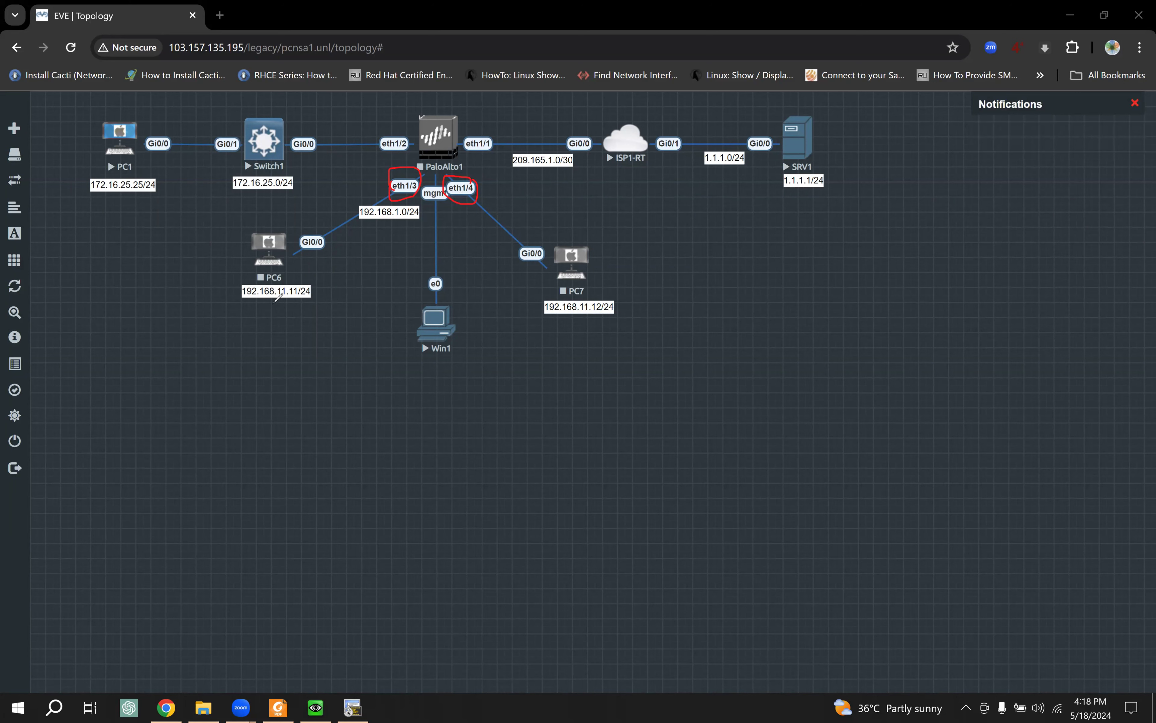
pyautogui.moveTo(235, 304); pyautogui.dragTo(292, 304)
pyautogui.moveTo(554, 302); pyautogui.dragTo(586, 301)
# Step: Start the PaloAlto1 firewall, then PC6 and PC7, and close the Notifications panel
pyautogui.press('e')
pyautogui.click(438, 137)
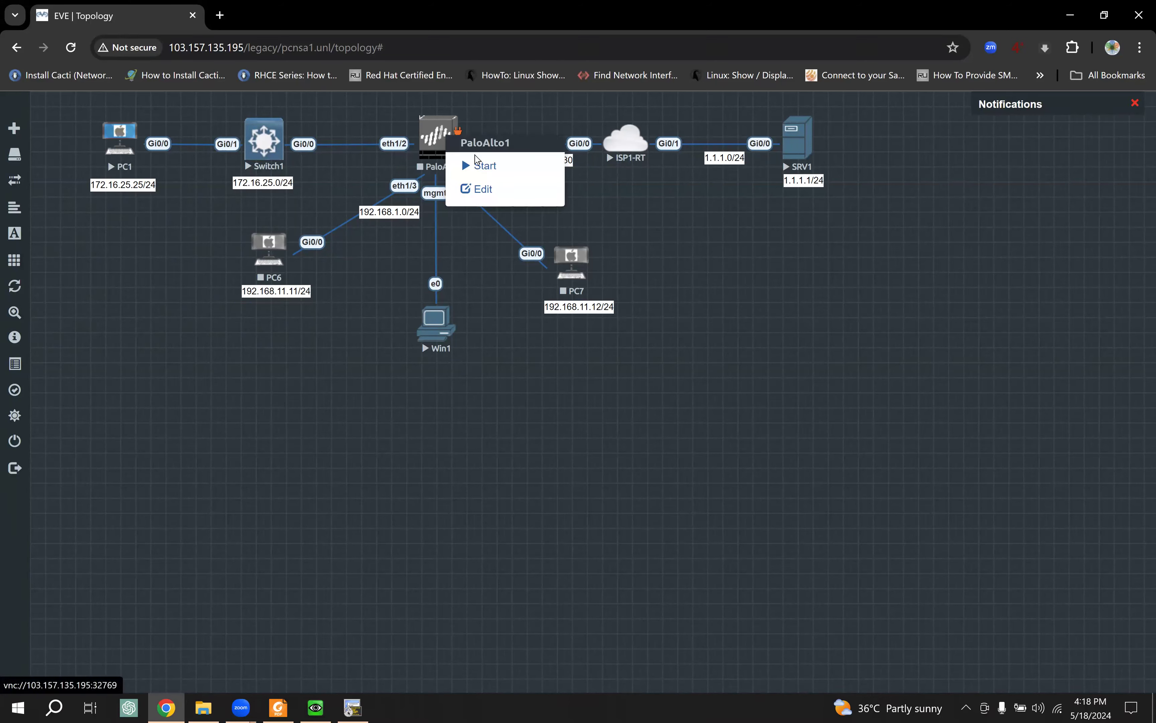
pyautogui.click(271, 246)
pyautogui.click(334, 270)
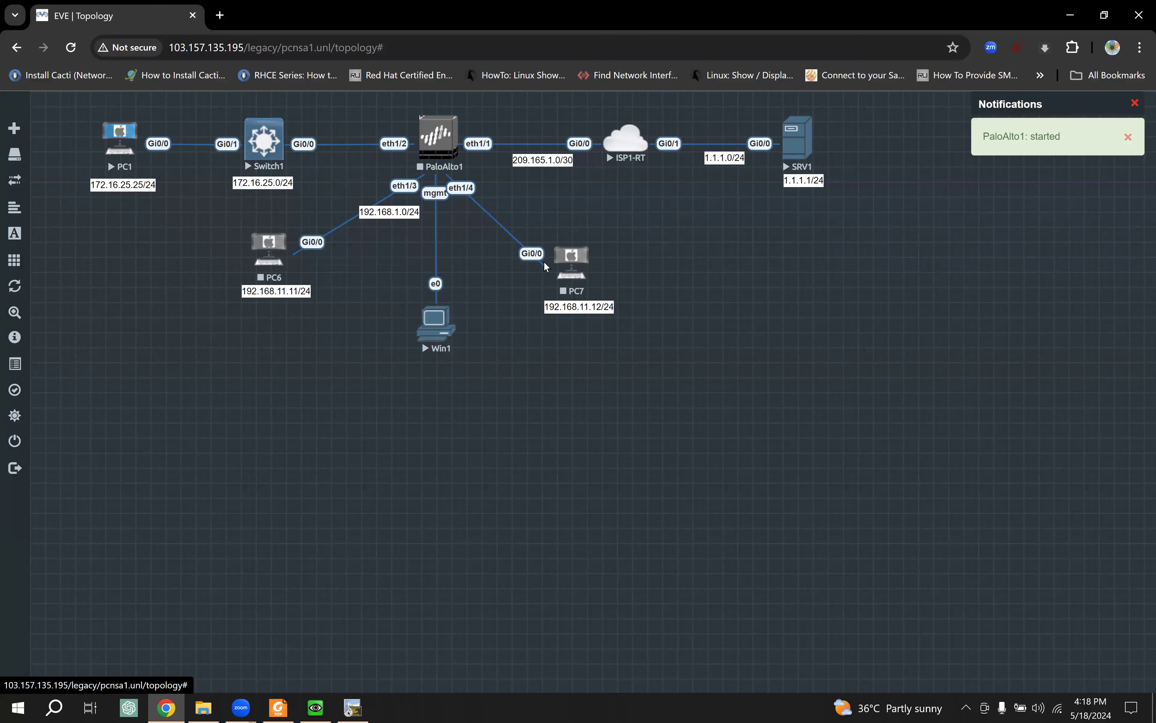
pyautogui.click(573, 258)
pyautogui.click(651, 287)
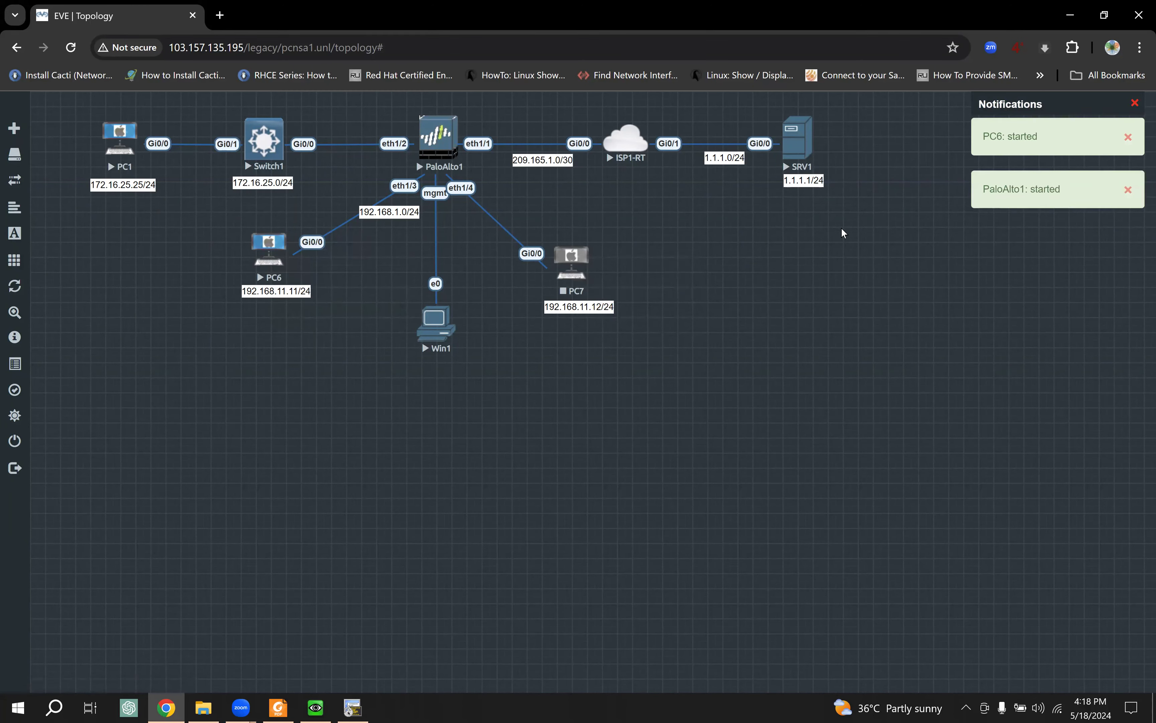
pyautogui.click(1135, 104)
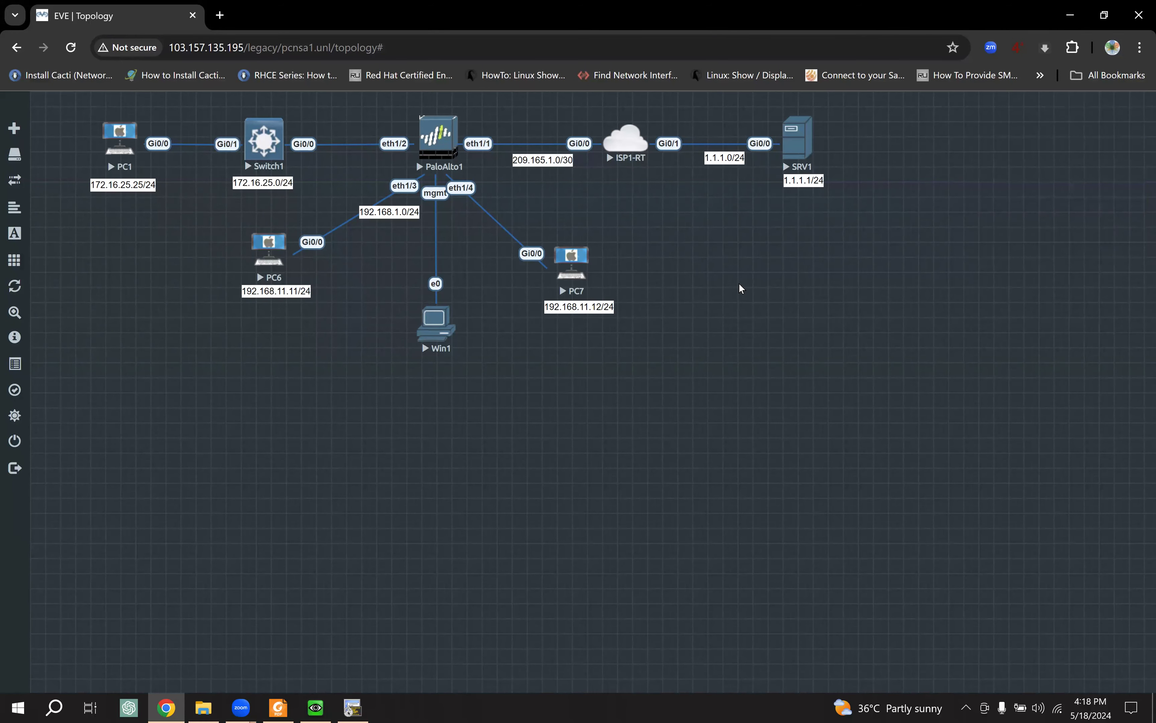
# Step: Open the PC6 and PC7 consoles in SecureCRT and move their windows aside
pyautogui.click(266, 254)
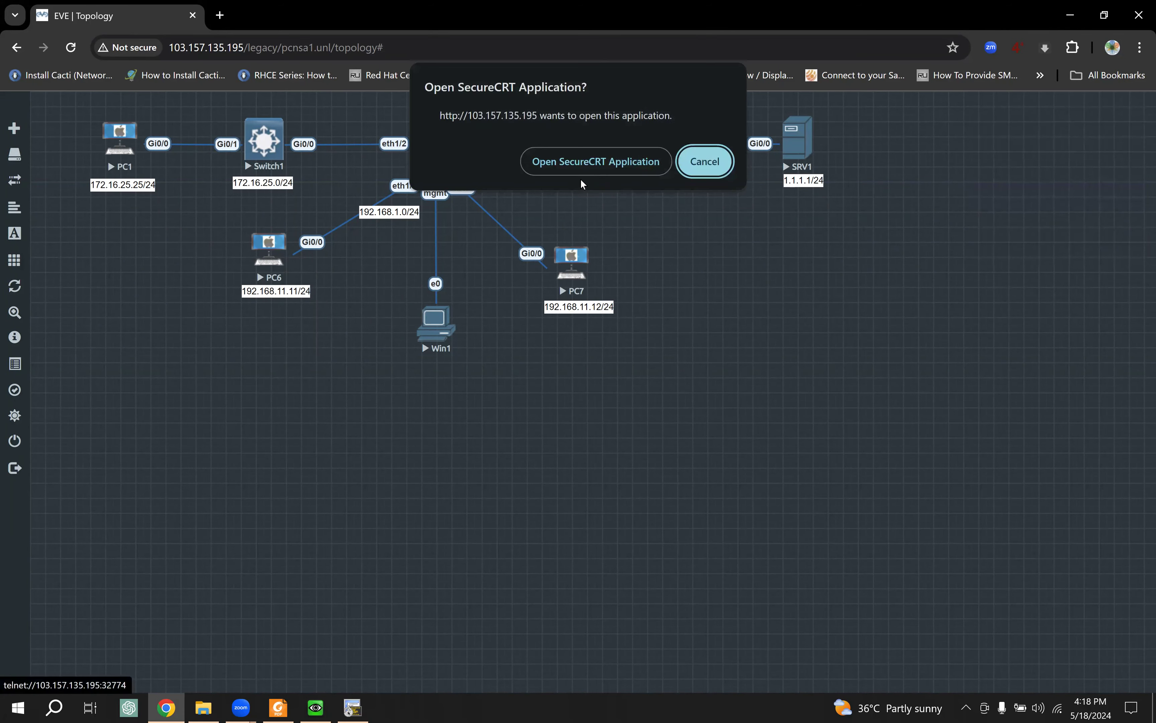
pyautogui.click(596, 160)
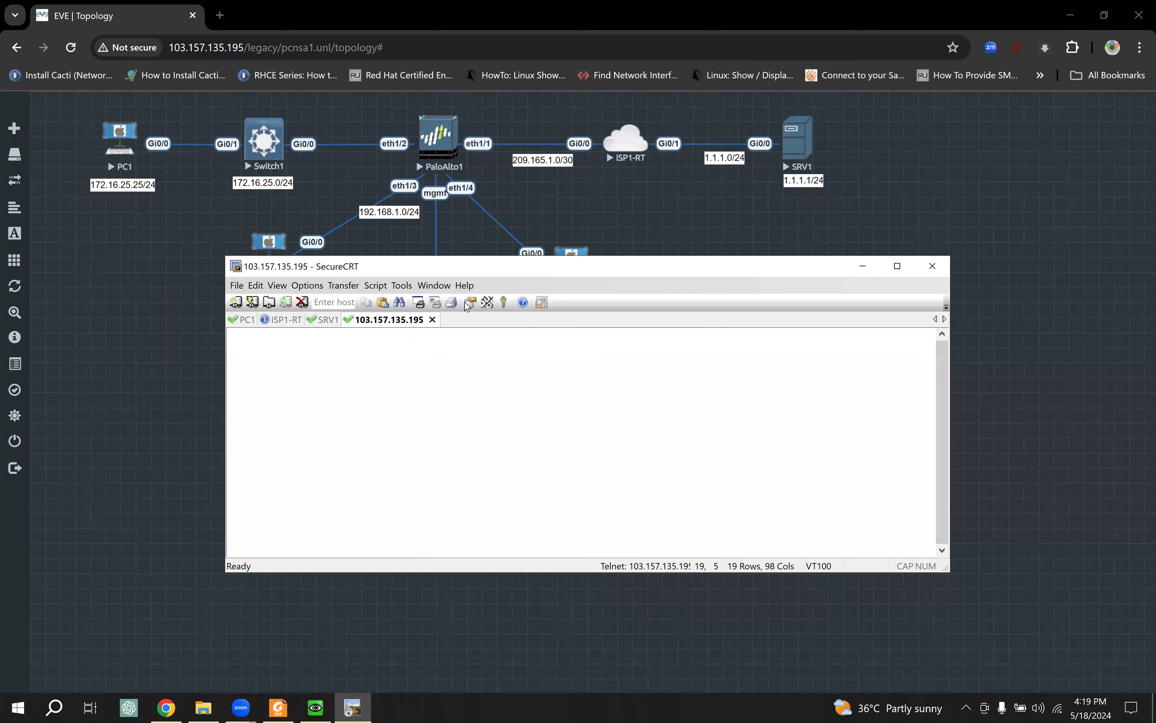
pyautogui.moveTo(443, 276); pyautogui.dragTo(468, 355)
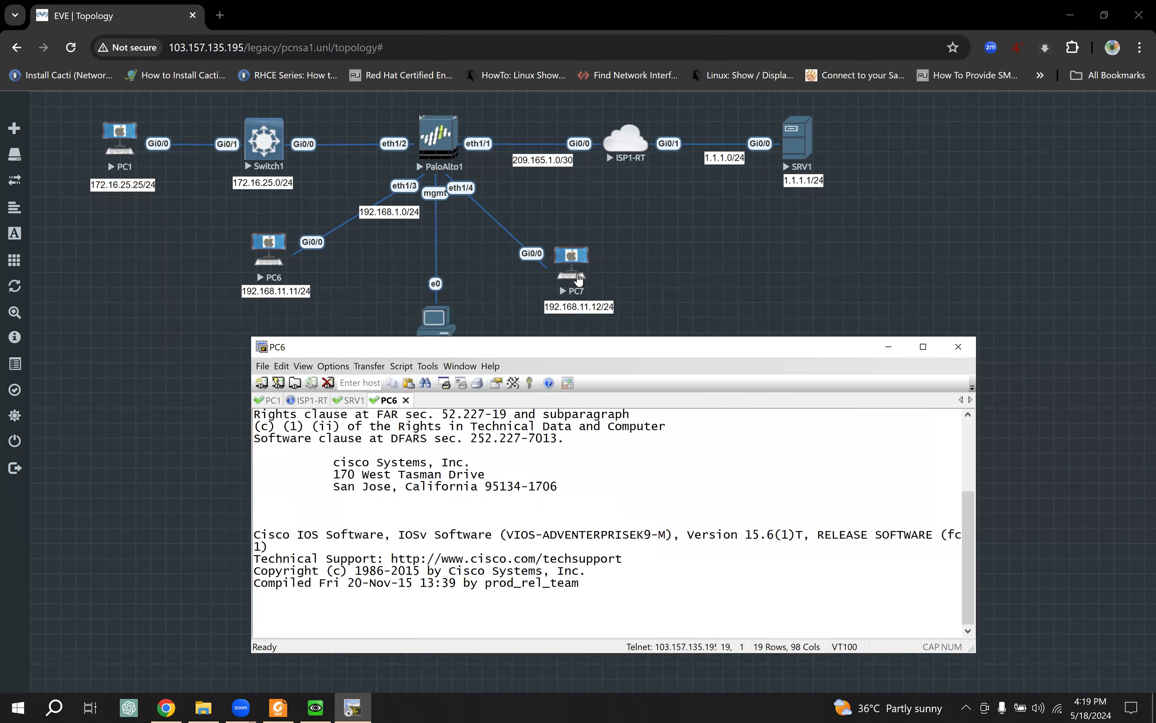
pyautogui.click(571, 268)
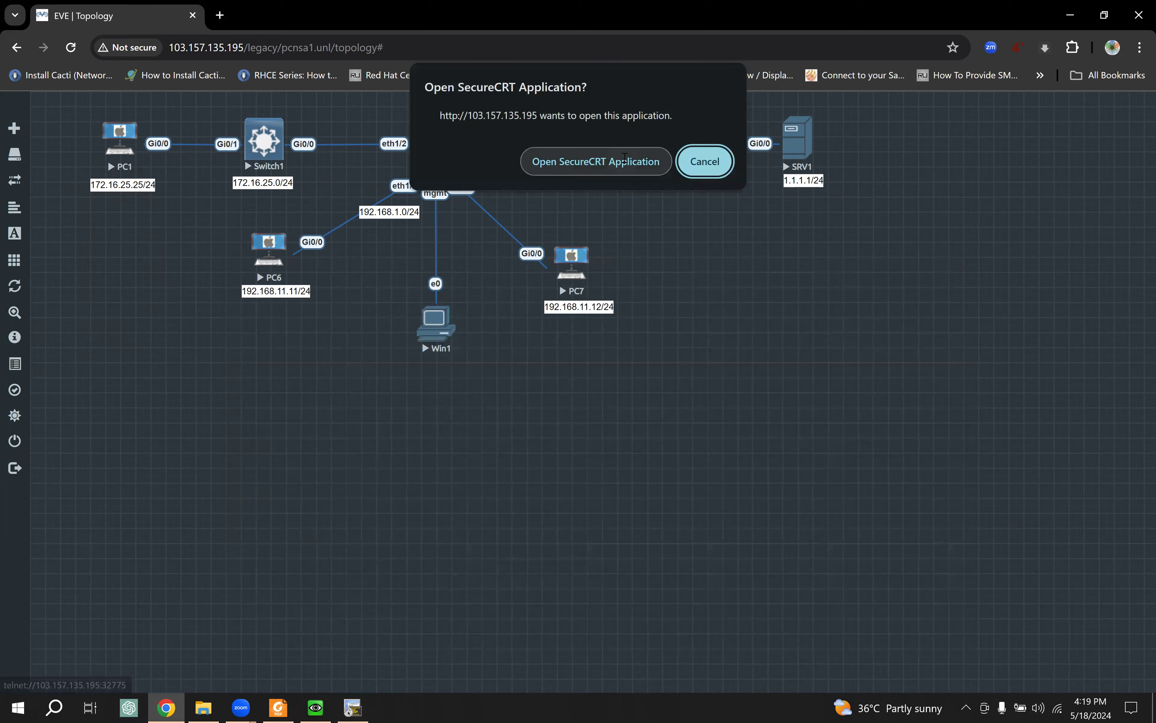
pyautogui.click(626, 161)
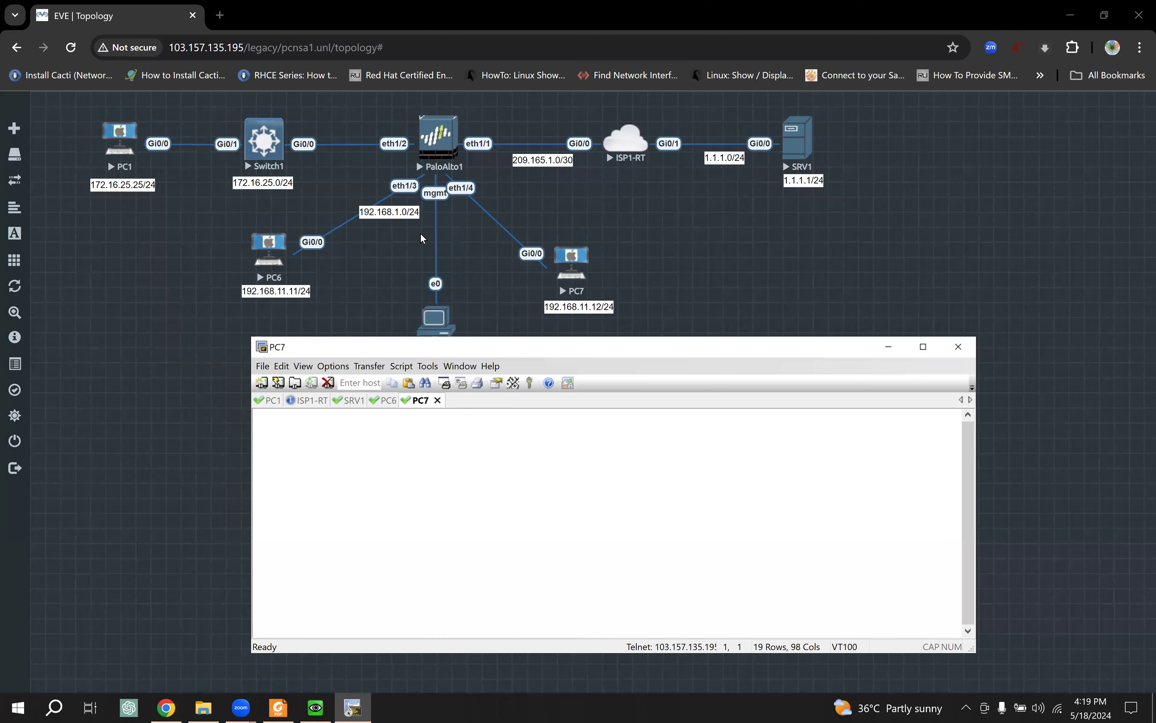
pyautogui.moveTo(503, 344); pyautogui.dragTo(575, 363)
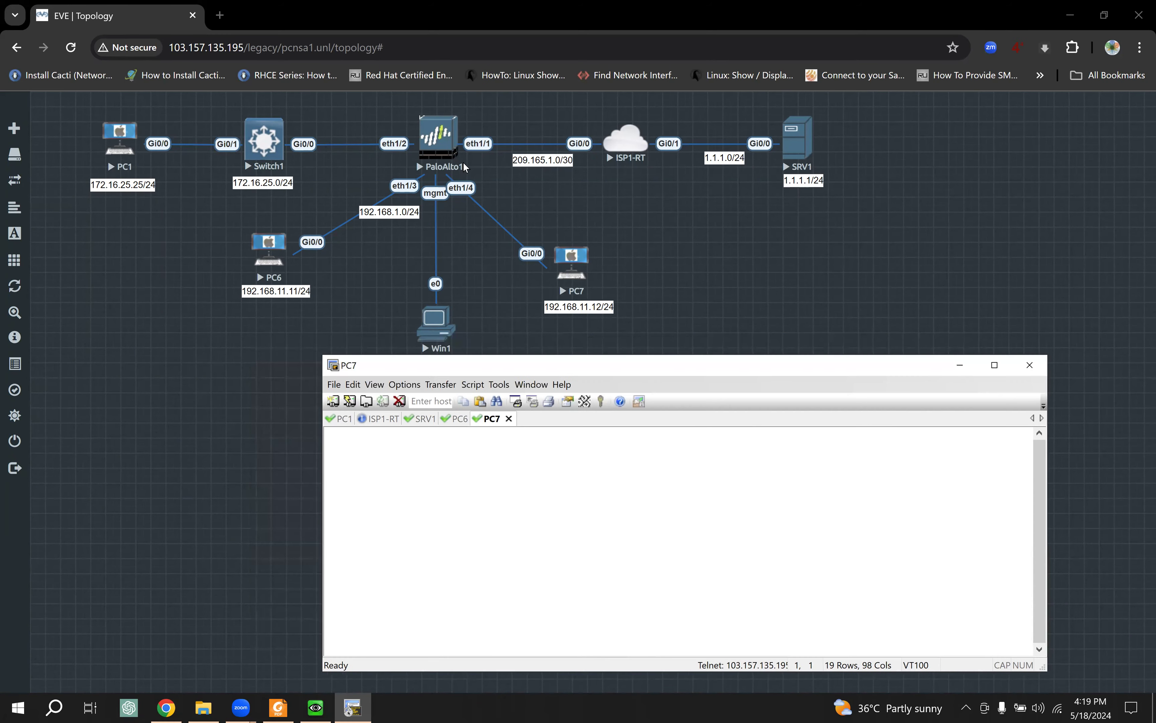
# Step: Bring up the PaloAlto1 VNC boot console, checking the PC6 and PC7 sessions along the way
pyautogui.click(447, 140)
pyautogui.click(591, 161)
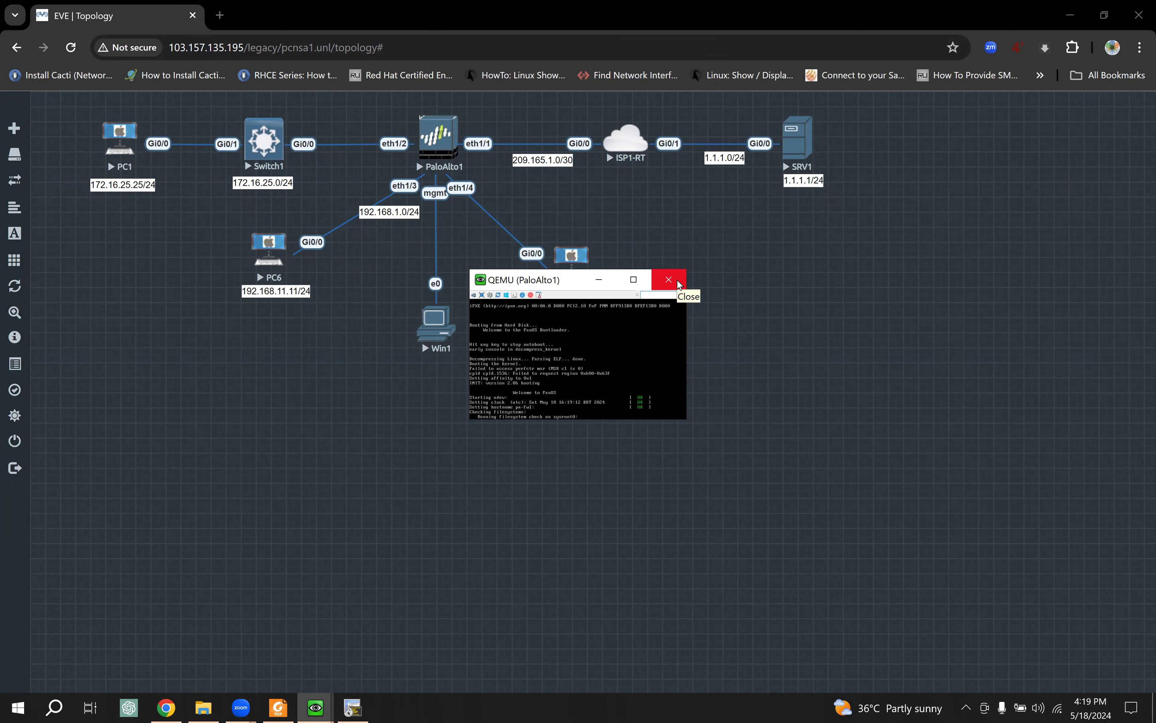
pyautogui.click(678, 280)
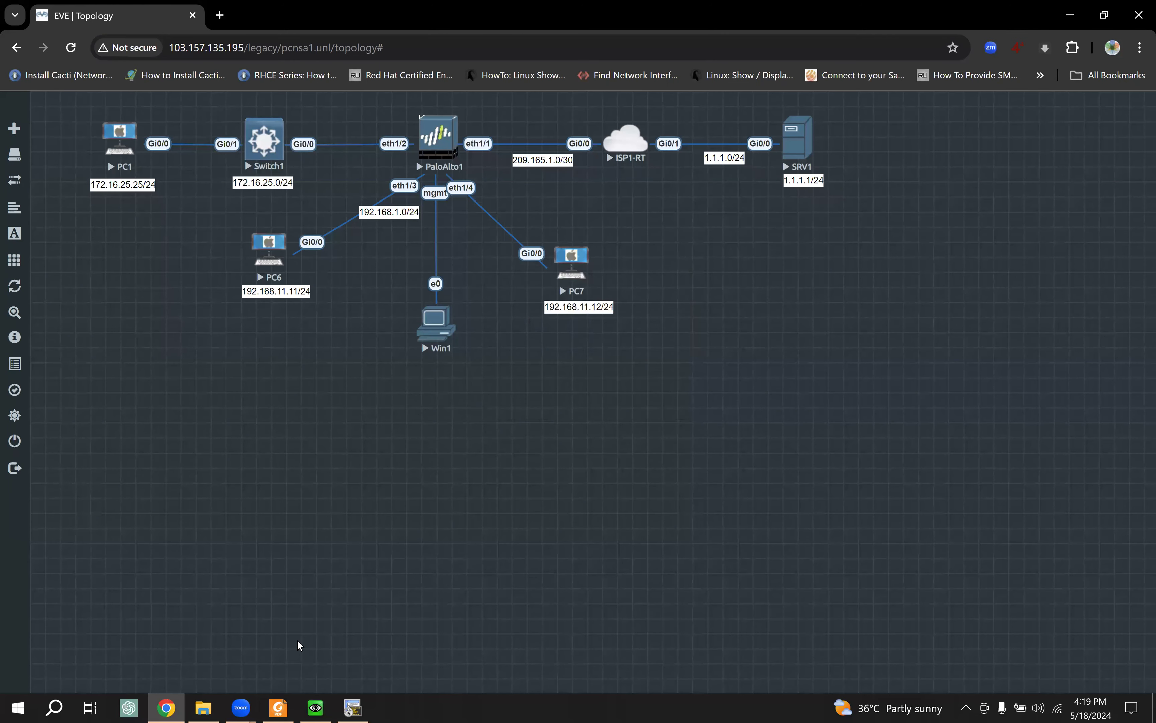
pyautogui.click(353, 707)
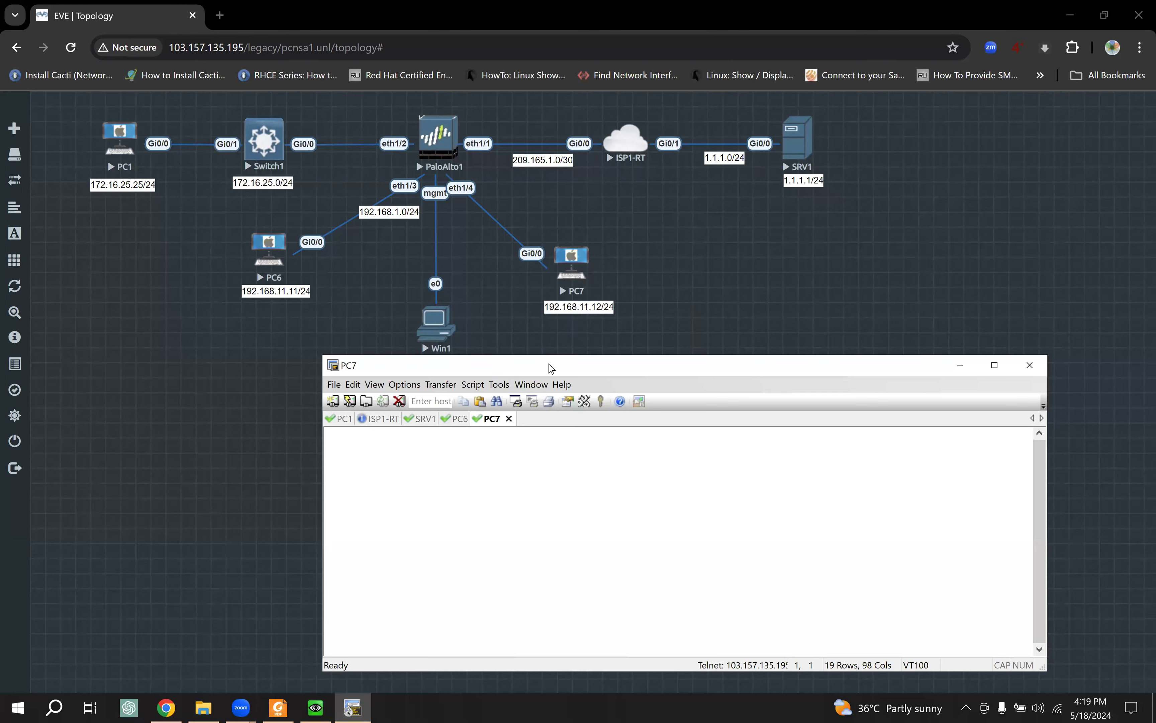
pyautogui.moveTo(551, 367); pyautogui.dragTo(552, 327)
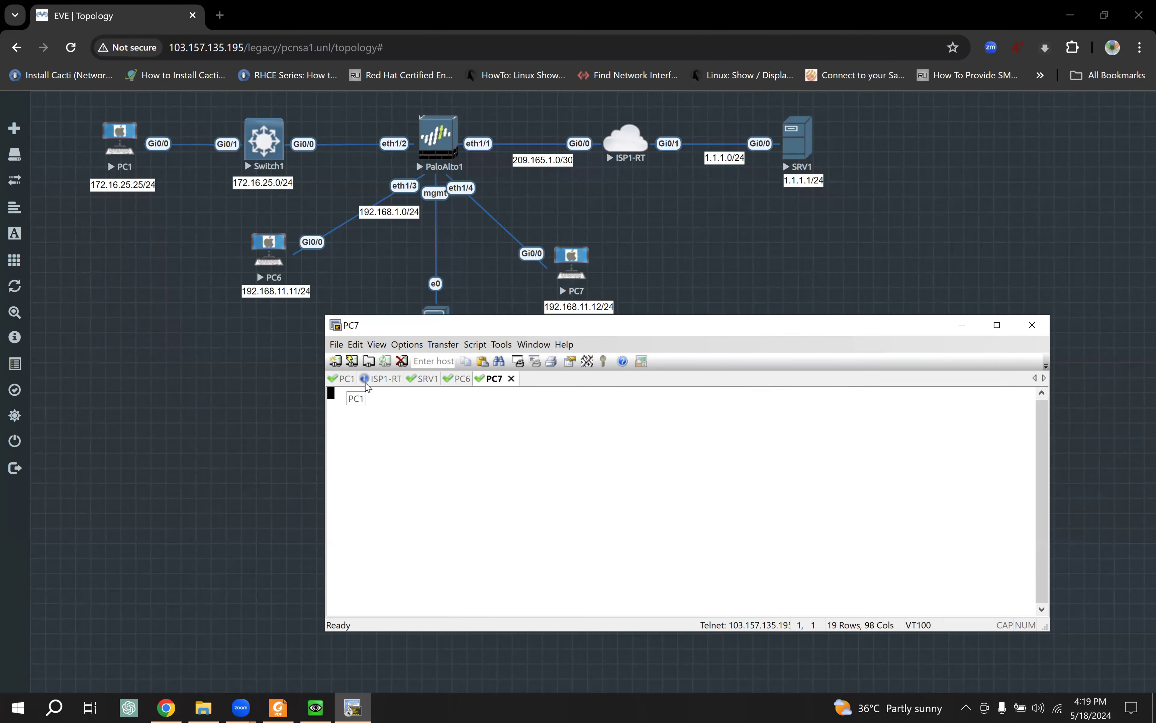
pyautogui.click(461, 379)
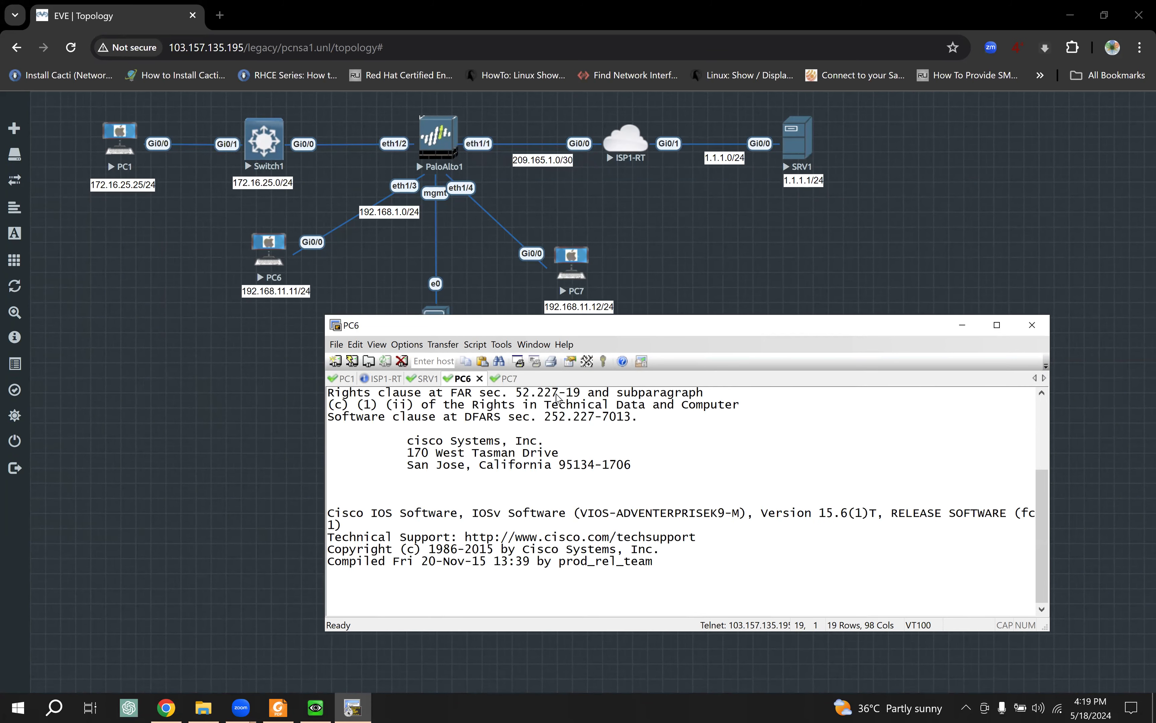
pyautogui.click(507, 380)
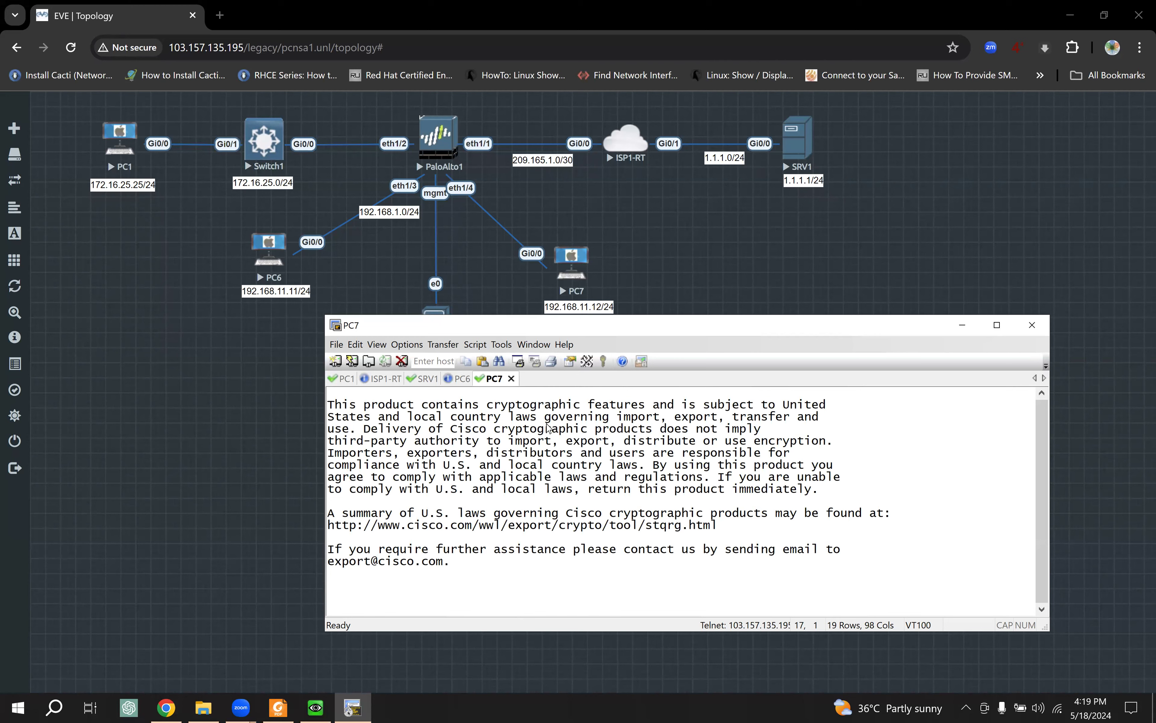
pyautogui.click(449, 137)
pyautogui.click(584, 161)
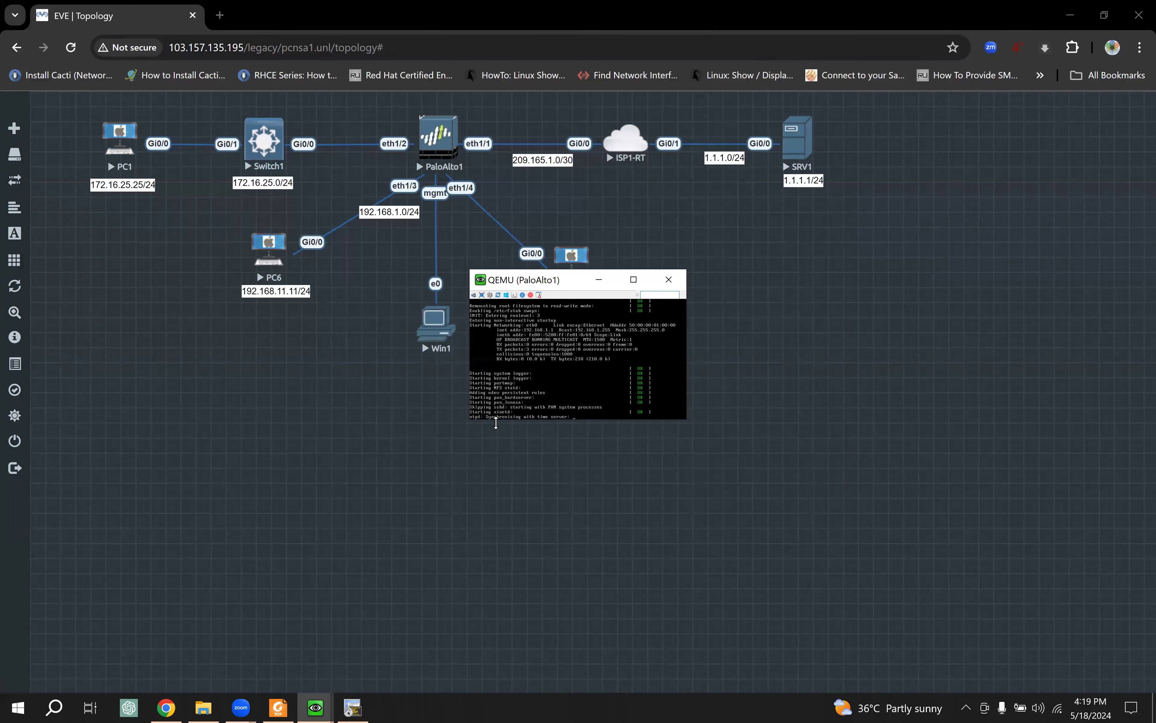
# Step: Enlarge the PaloAlto1 console viewer to size 200 and reposition it
pyautogui.click(491, 294)
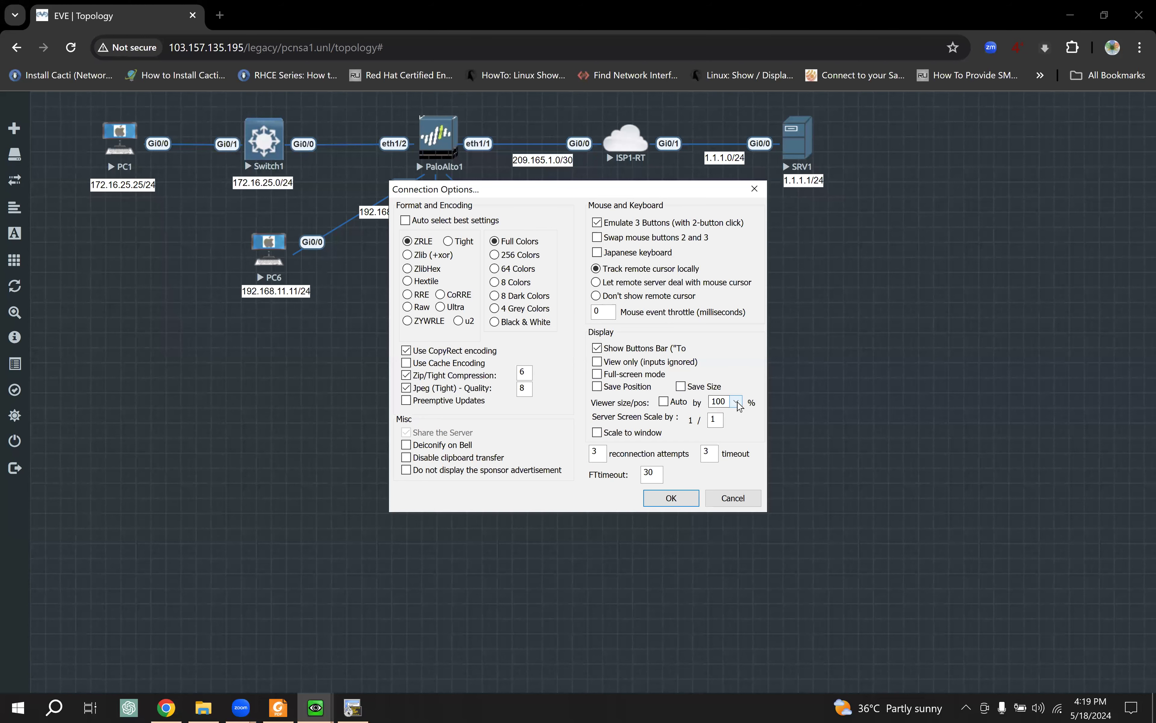
pyautogui.click(739, 406)
pyautogui.click(724, 510)
pyautogui.click(671, 497)
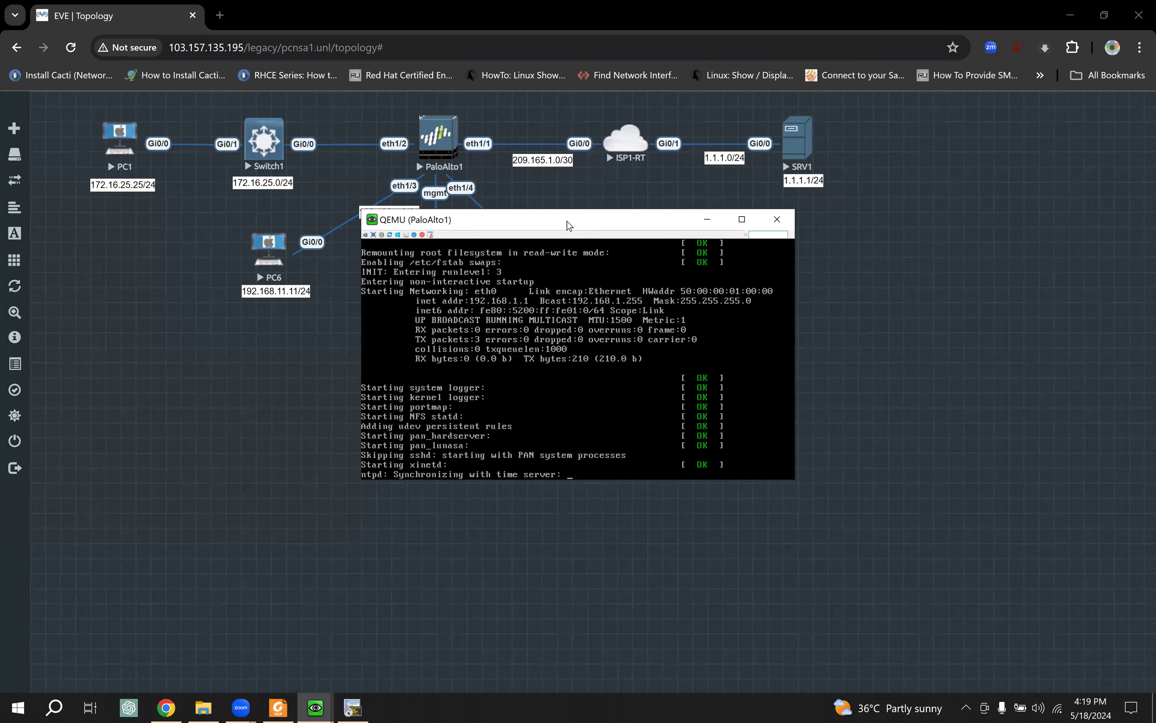
pyautogui.moveTo(828, 137); pyautogui.dragTo(820, 154)
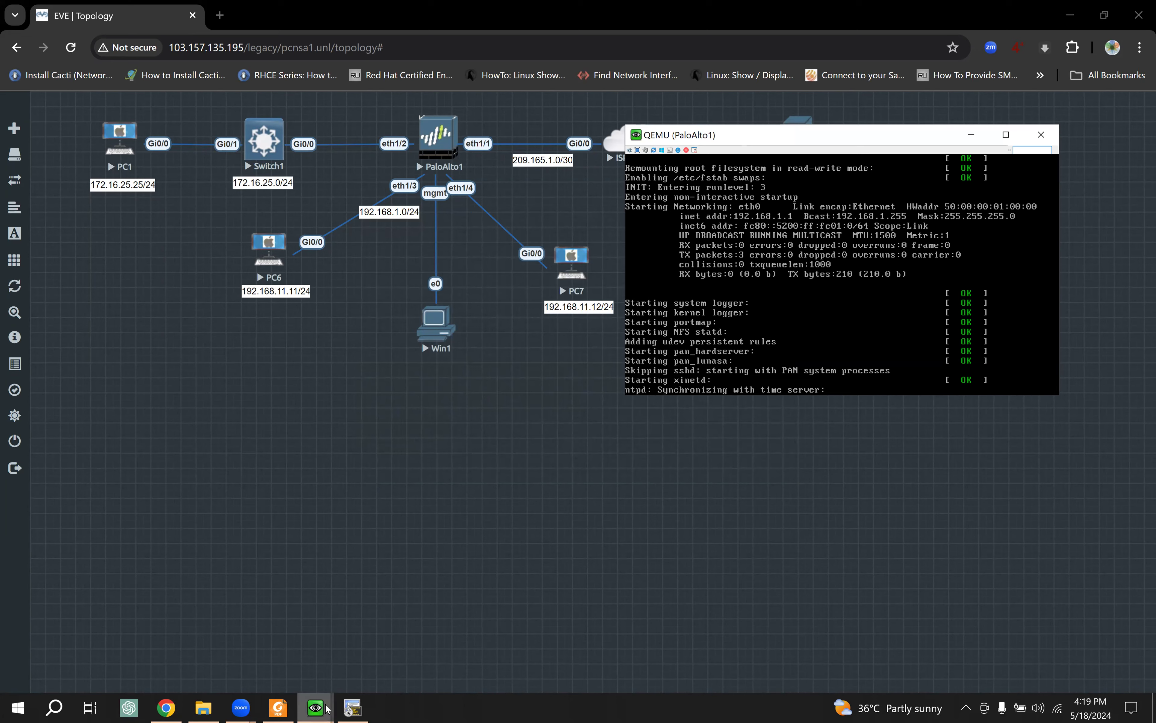
# Step: Close Edge inside the Win1 VM, minimize its console, and raise the PC7 terminal
pyautogui.moveTo(316, 708)
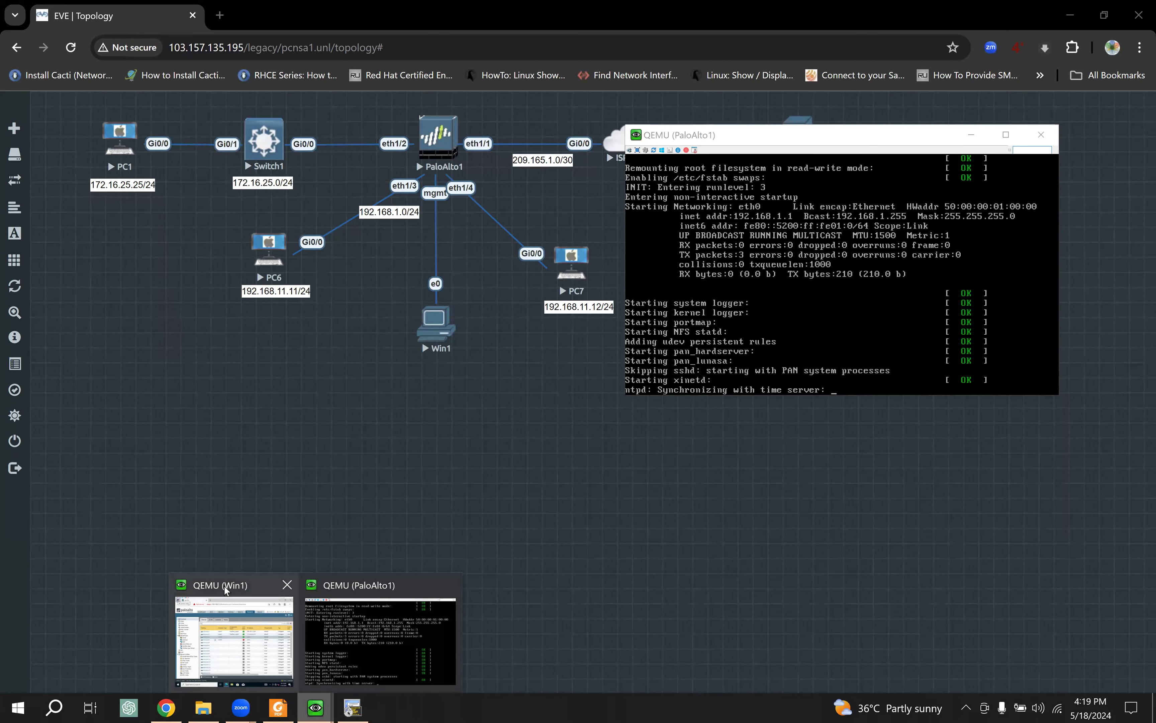
pyautogui.click(224, 585)
pyautogui.click(334, 499)
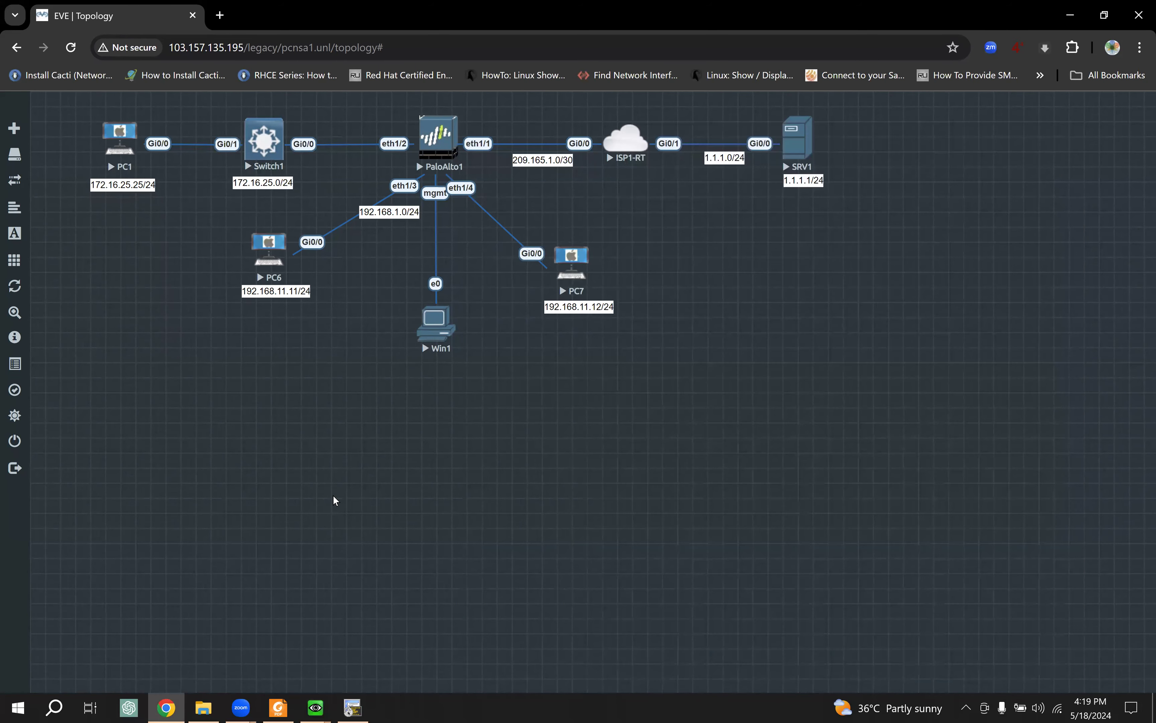
pyautogui.moveTo(353, 707)
pyautogui.click(324, 669)
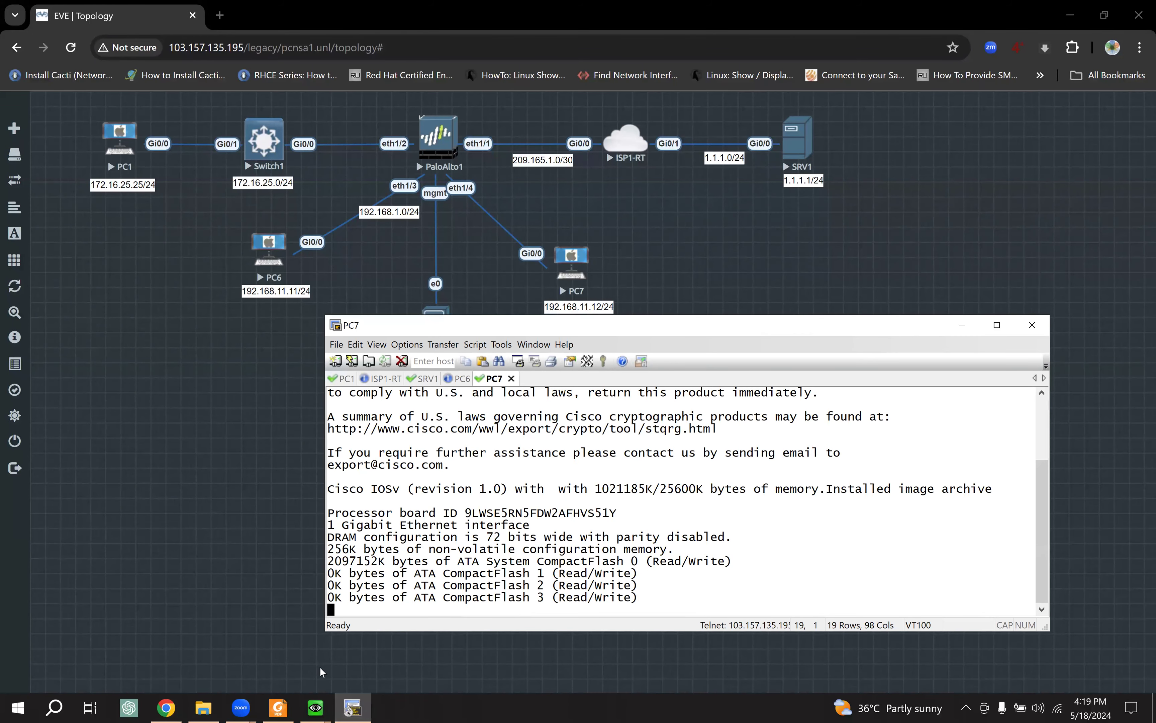
pyautogui.moveTo(316, 707)
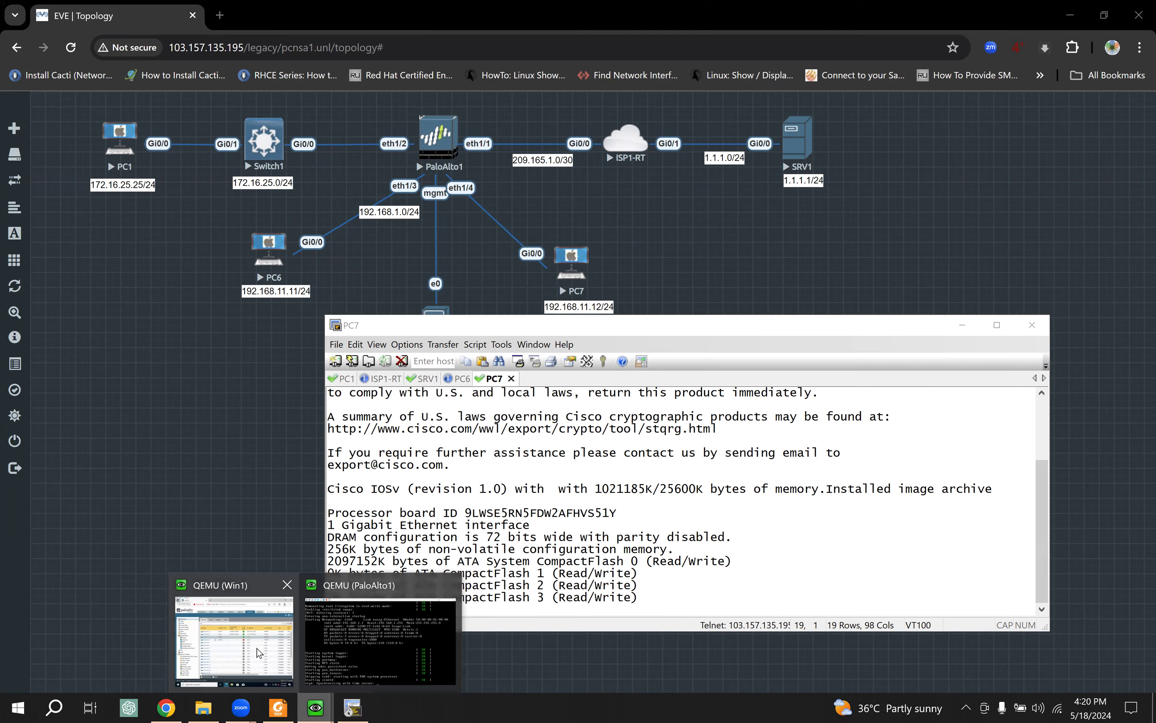
pyautogui.click(259, 653)
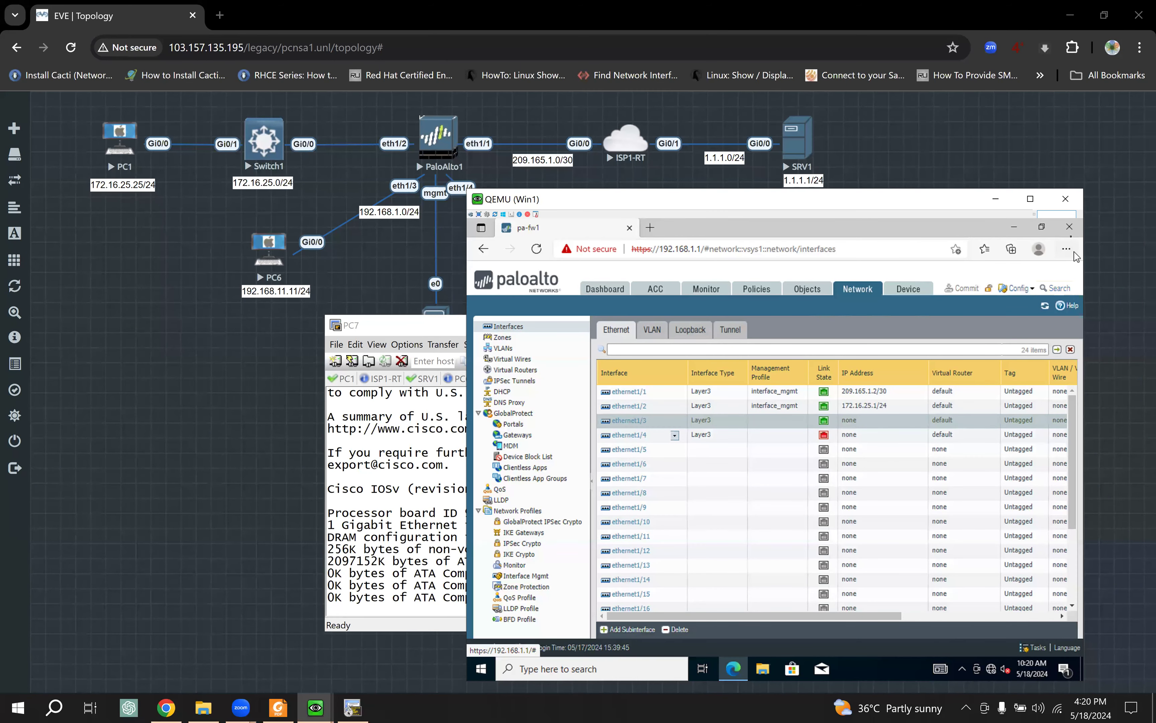
pyautogui.click(1069, 228)
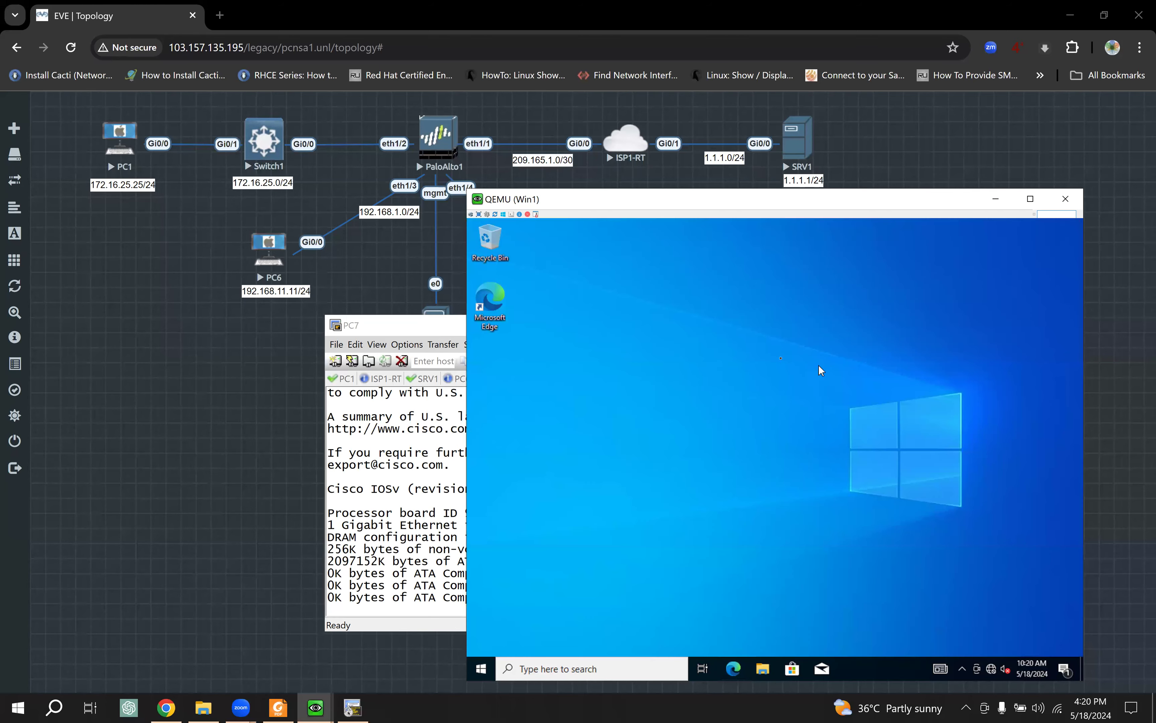
pyautogui.click(995, 199)
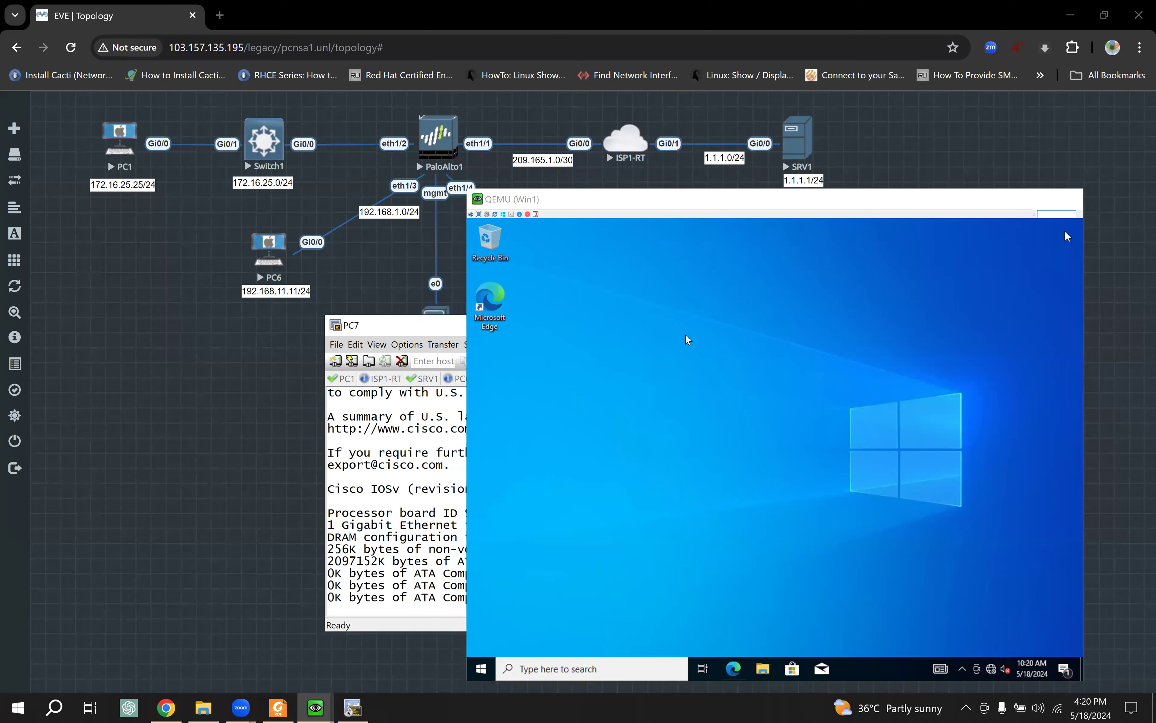
pyautogui.moveTo(697, 330); pyautogui.dragTo(712, 293)
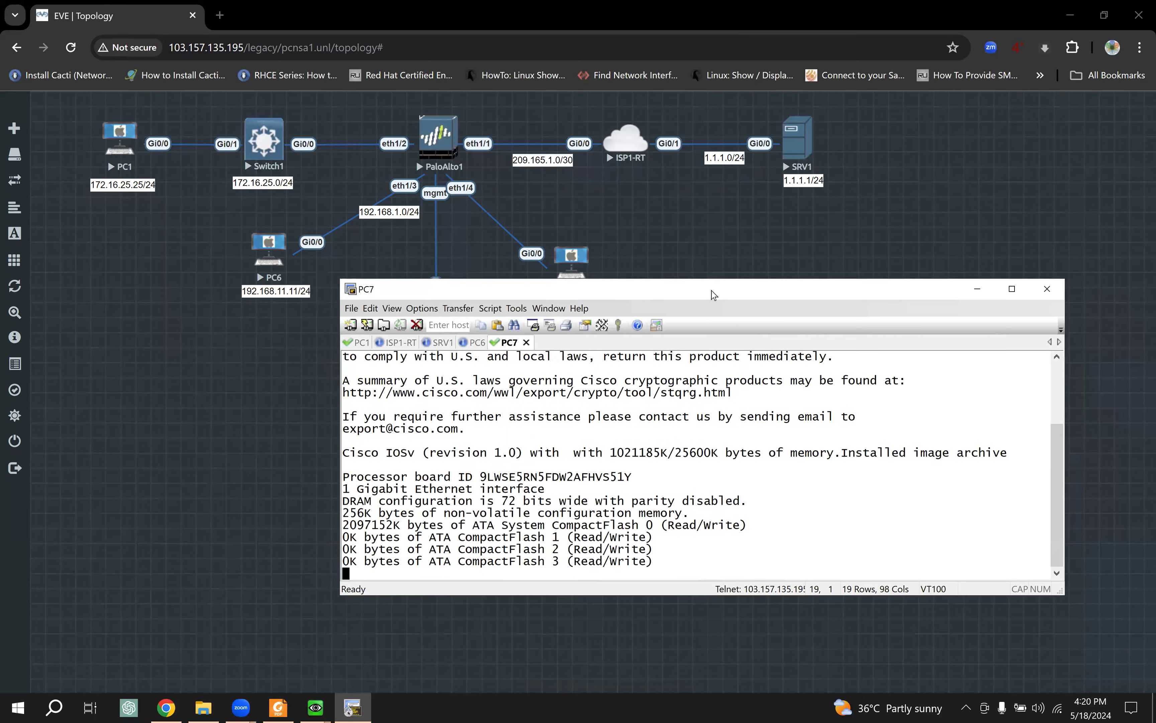
# Step: Answer no to PC6's initial configuration dialog after briefly checking the PaloAlto1 console
pyautogui.click(476, 342)
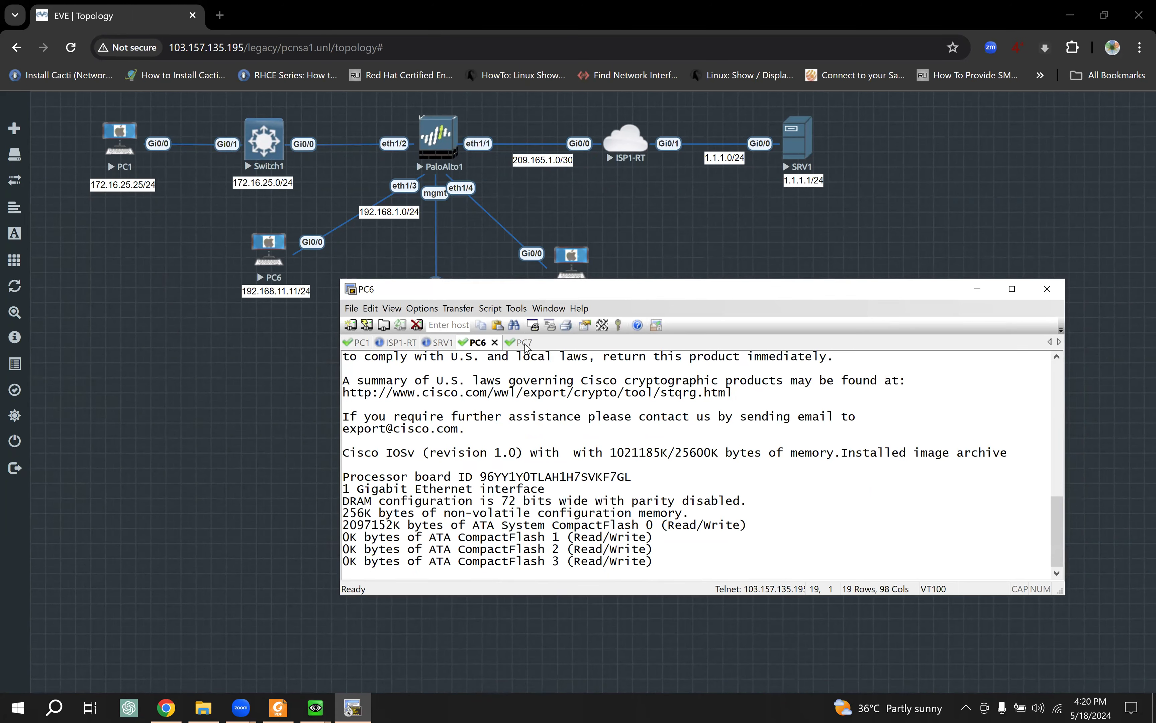
pyautogui.click(315, 706)
pyautogui.click(399, 592)
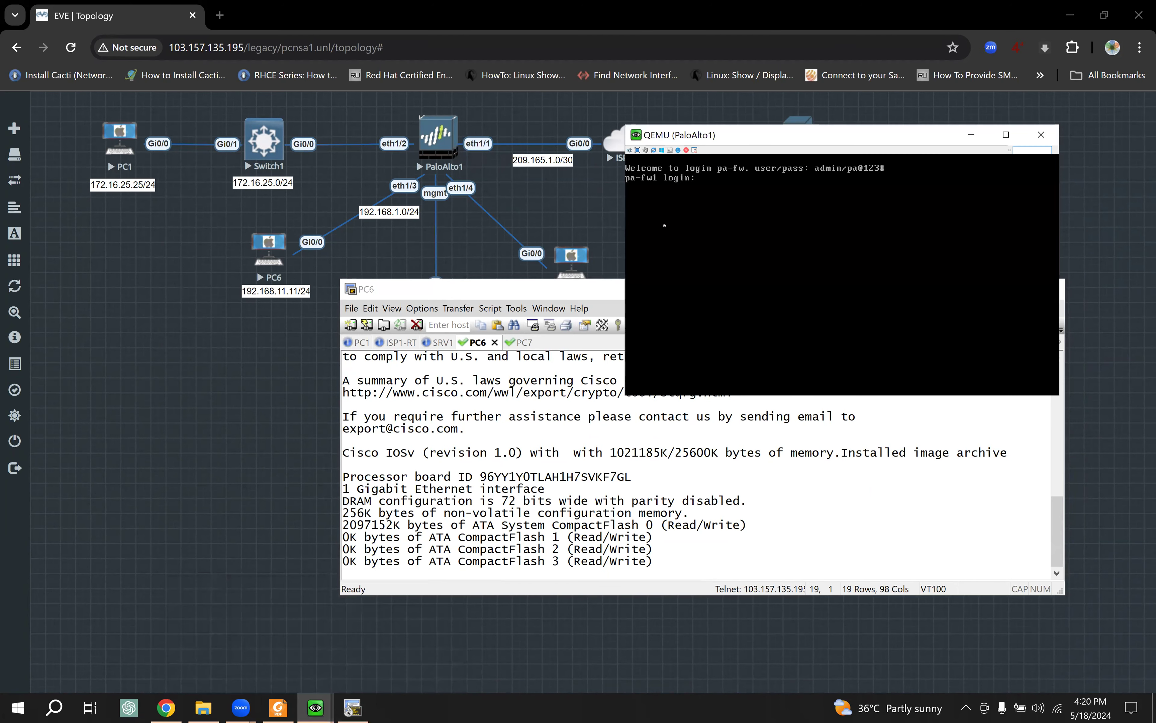
pyautogui.click(1041, 134)
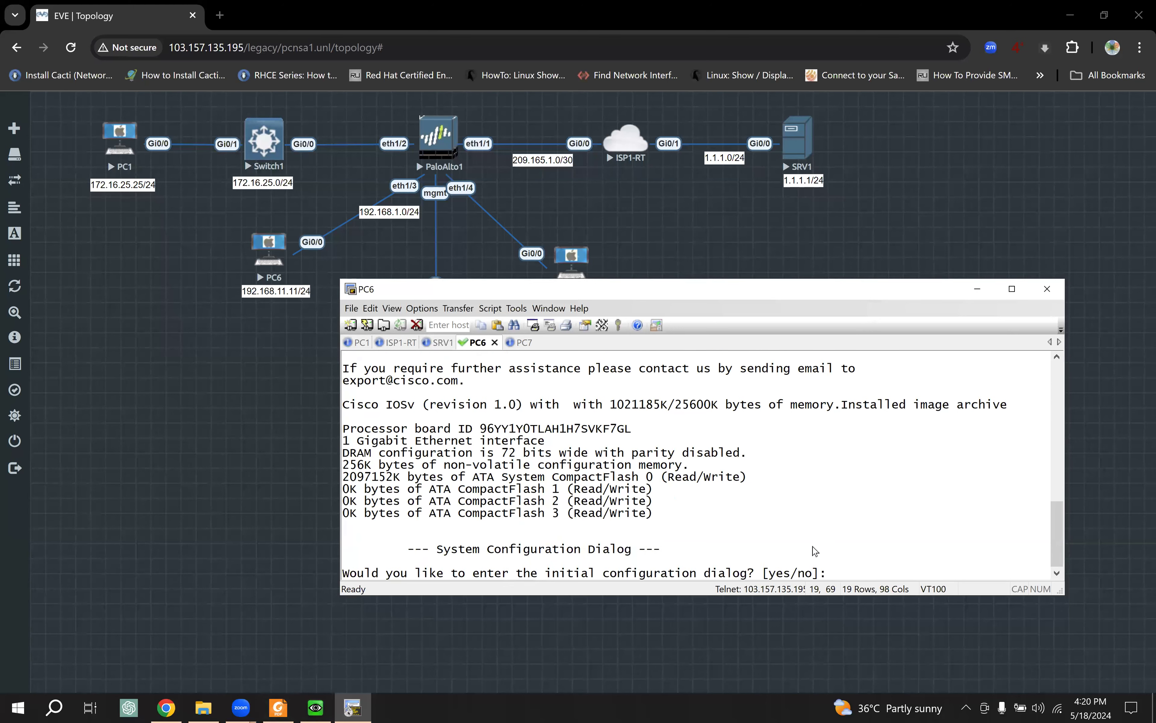
pyautogui.write('no')
pyautogui.press('Return')
pyautogui.press('Return')
pyautogui.press('Return')
pyautogui.press('Return')
pyautogui.press('Return')
pyautogui.press('Return')
pyautogui.press('Return')
pyautogui.press('Return')
pyautogui.press('Return')
pyautogui.press('Return')
pyautogui.press('Return')
pyautogui.press('Return')
pyautogui.press('Return')
pyautogui.press('Return')
pyautogui.press('Return')
pyautogui.press('Return')
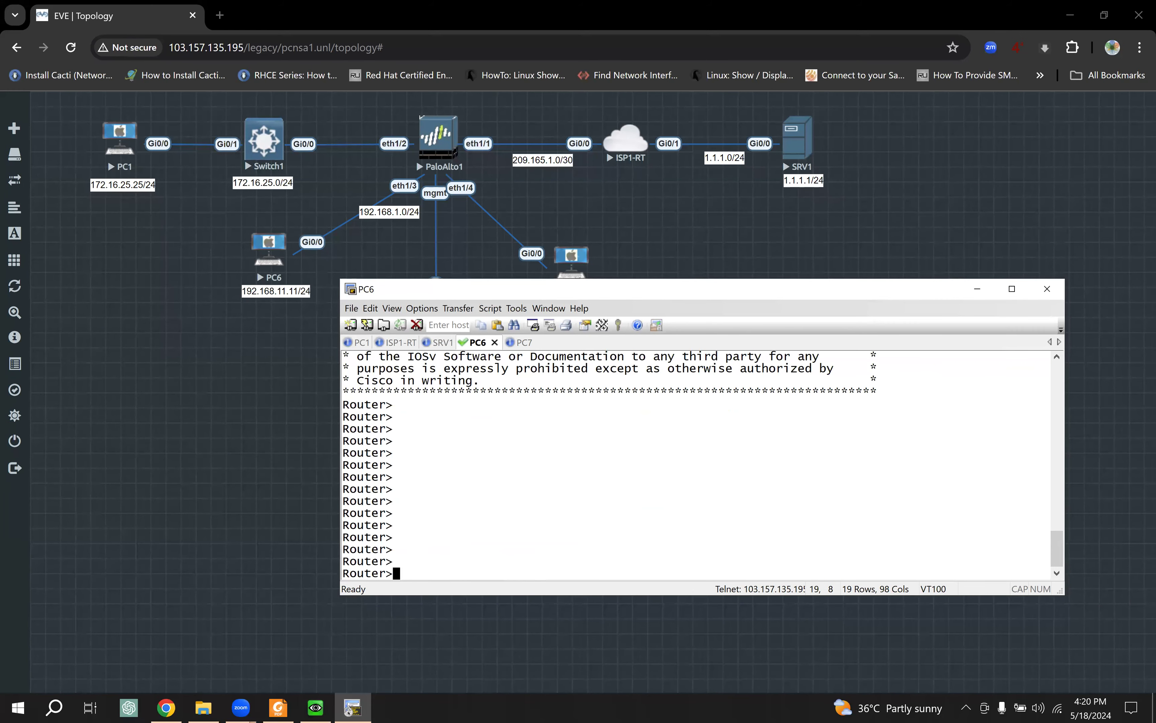
# Step: Enter global configuration mode and set the router's hostname to PC6
pyautogui.write('en')
pyautogui.press('Tab')
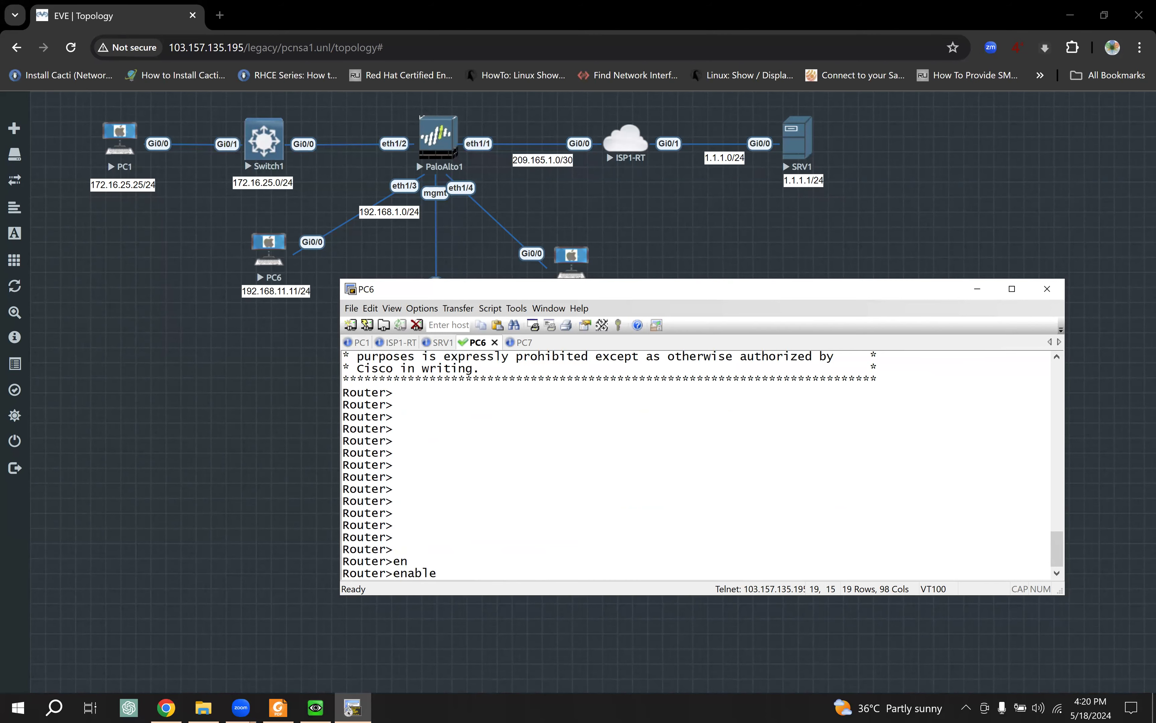
pyautogui.press('Return')
pyautogui.press('Return')
pyautogui.press('Return')
pyautogui.press('Return')
pyautogui.write('conf t')
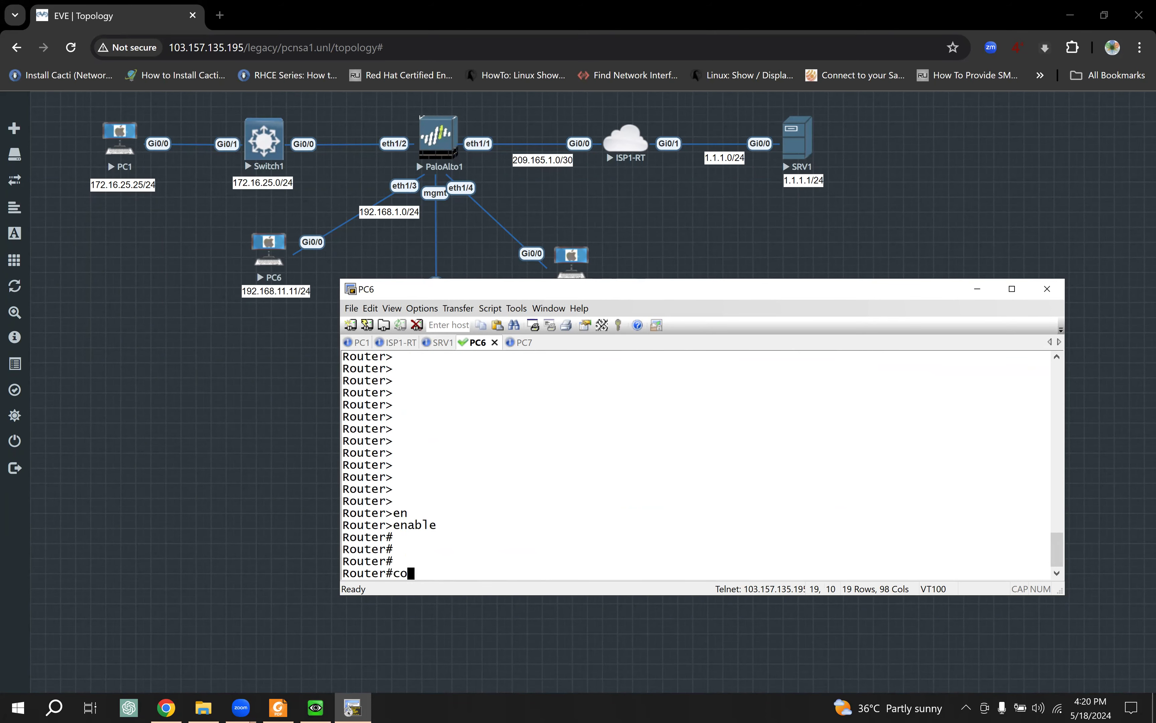
pyautogui.press('Return')
pyautogui.press('Return')
pyautogui.press('Return')
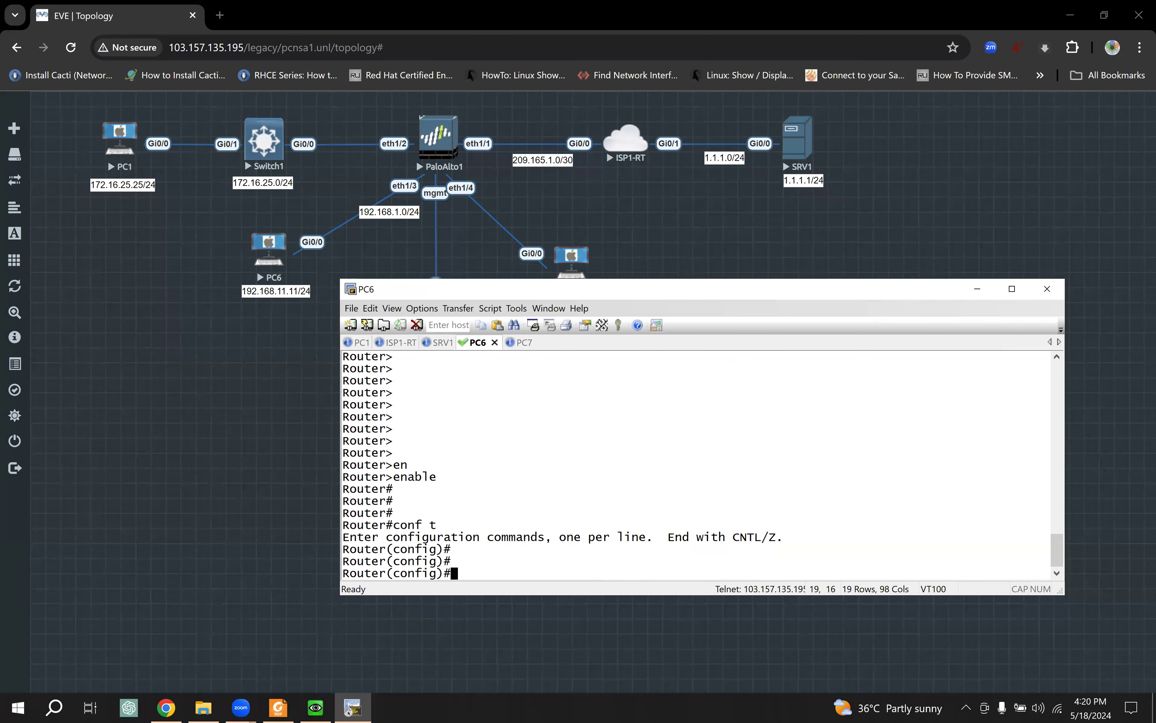
pyautogui.write('hos')
pyautogui.press('Tab')
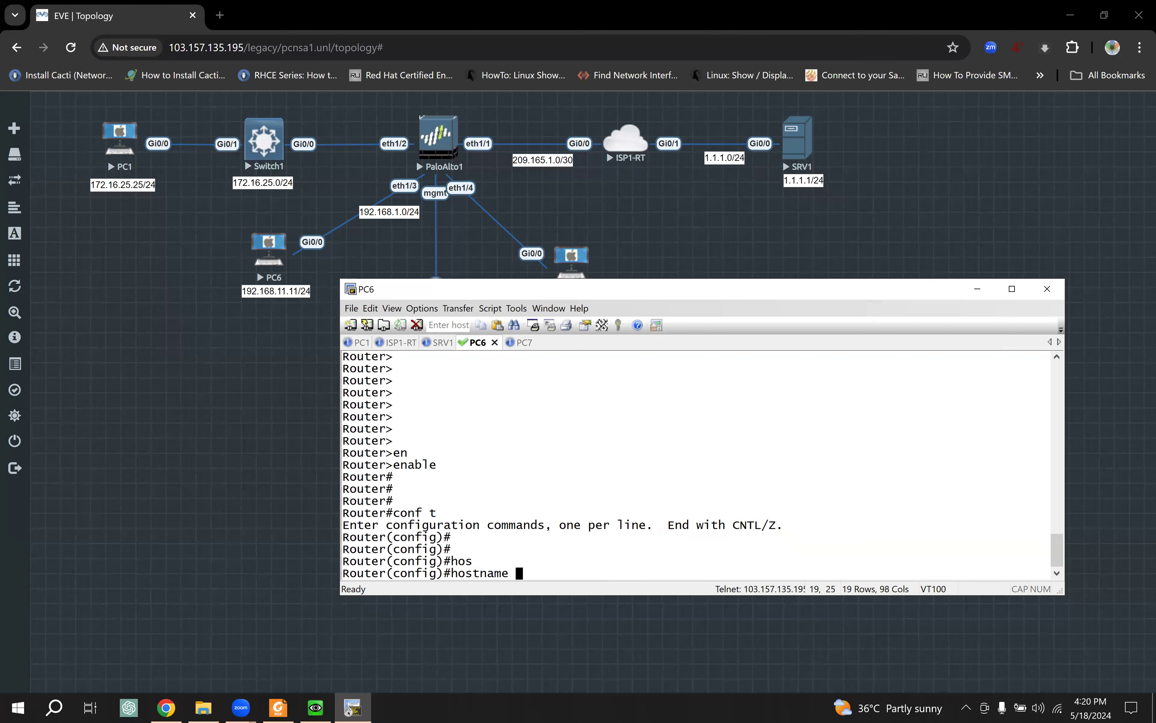
pyautogui.write('PC6')
pyautogui.press('Return')
pyautogui.press('Return')
pyautogui.press('Return')
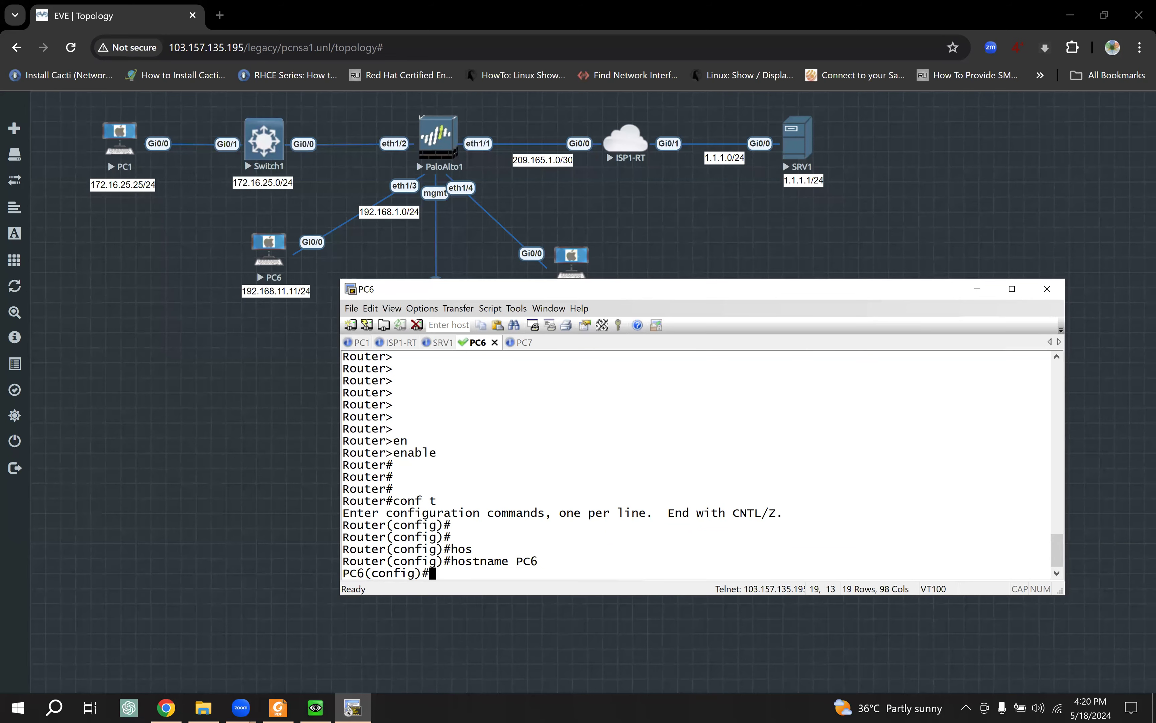
# Step: Enter interface g0/0 and give it the description PaloAlto1
pyautogui.write('i')
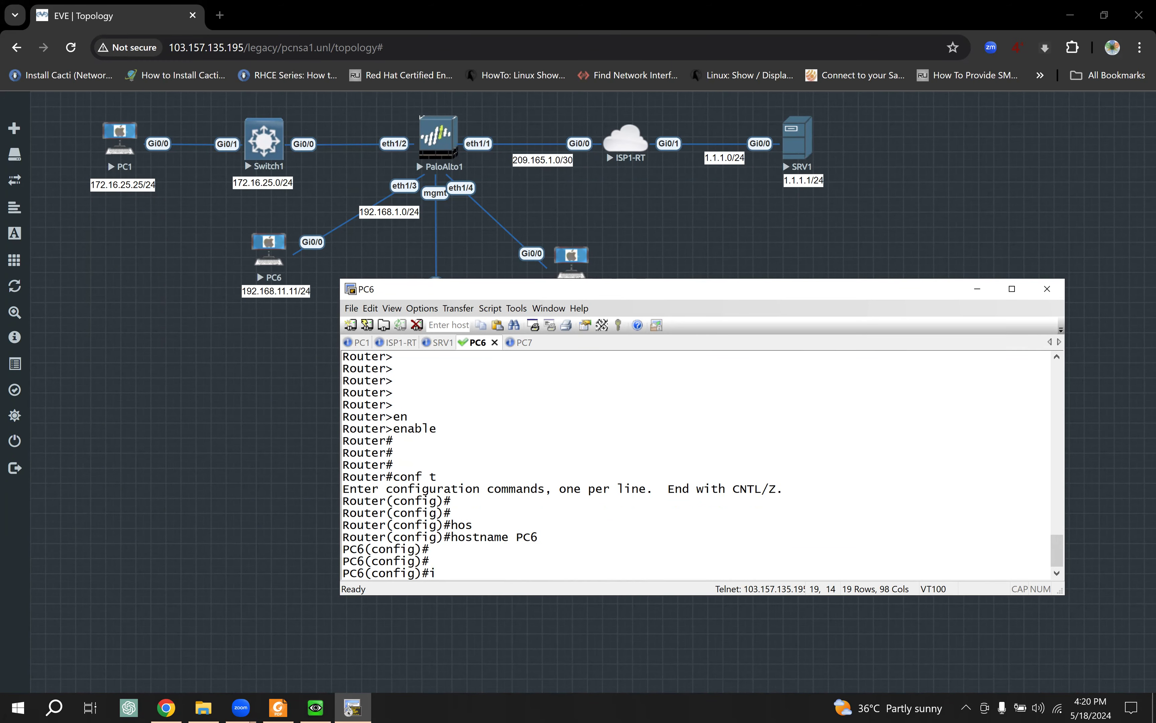
pyautogui.write('nte')
pyautogui.press('Tab')
pyautogui.press('Tab')
pyautogui.press('Tab')
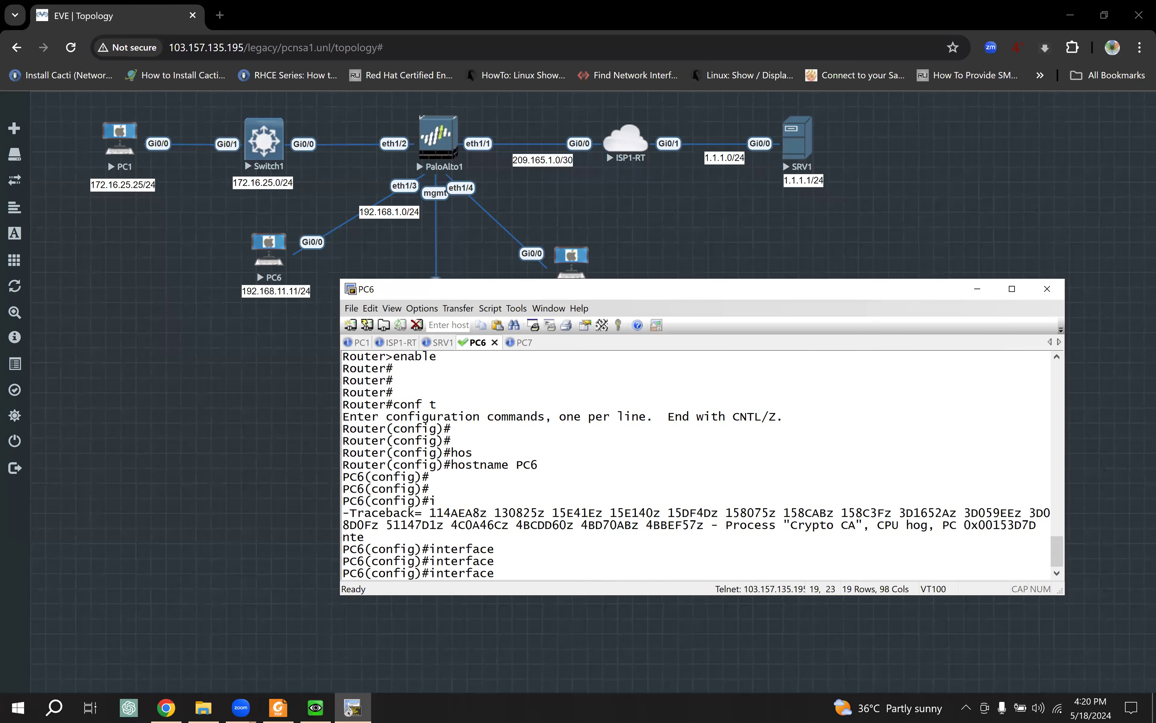
pyautogui.write('g0/0')
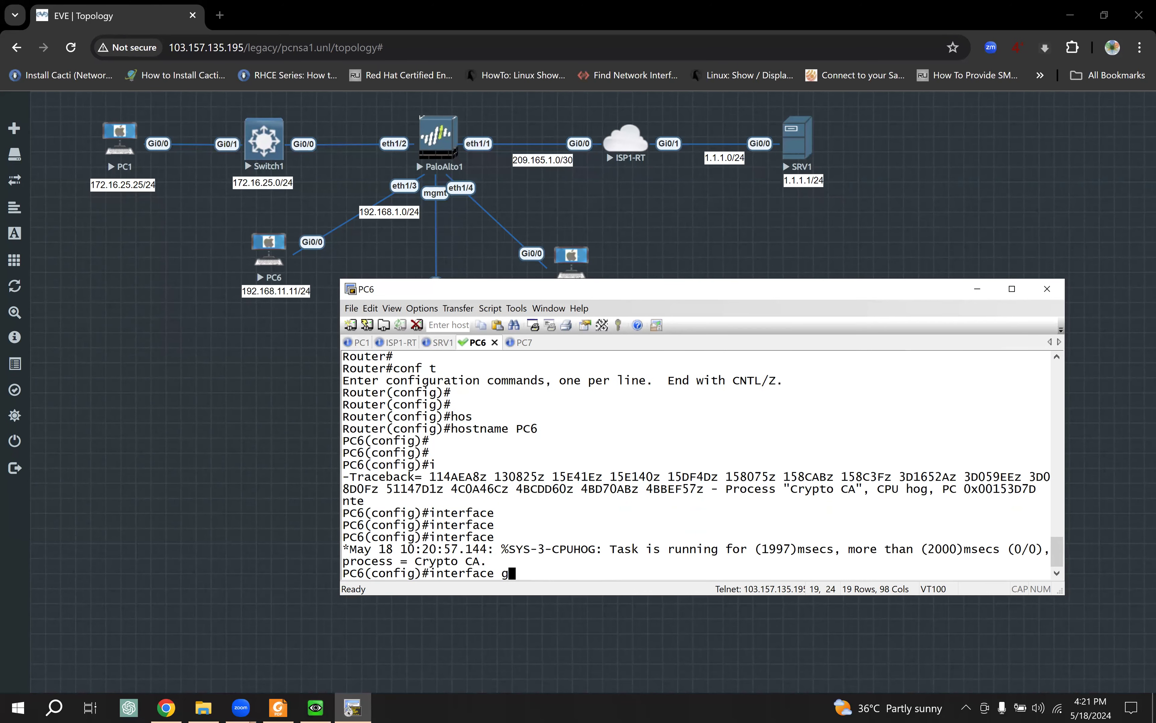
pyautogui.press('Return')
pyautogui.press('Return')
pyautogui.press('Return')
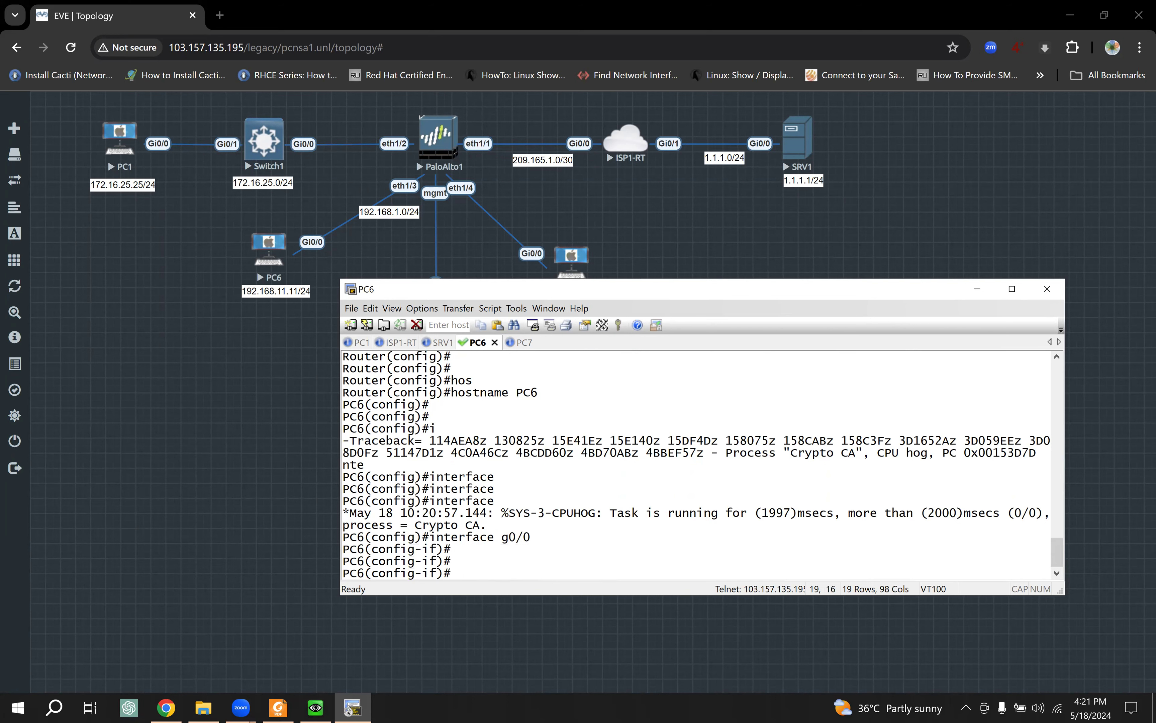
pyautogui.write('desc')
pyautogui.press('Tab')
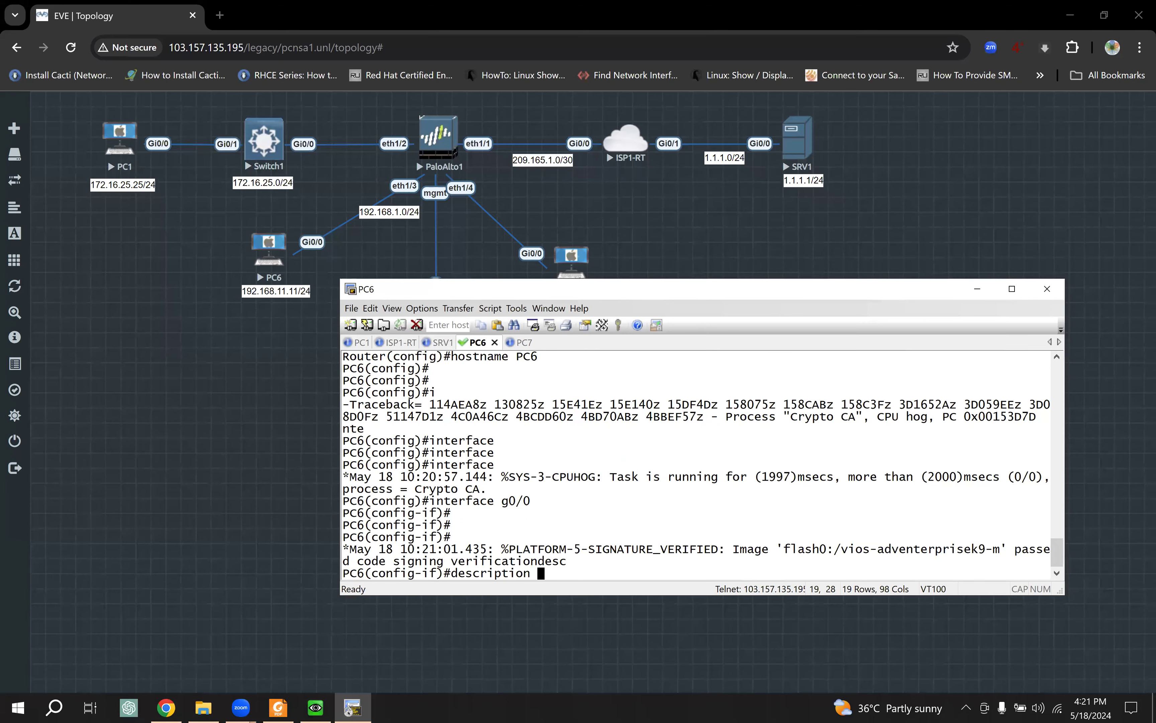
pyautogui.write('PaloAlto1')
pyautogui.press('Return')
pyautogui.press('Return')
pyautogui.press('Return')
# Step: Assign g0/0 the address 192.168.11.11 255.255.255.0 and enable it with no shutdown
pyautogui.write('ip add')
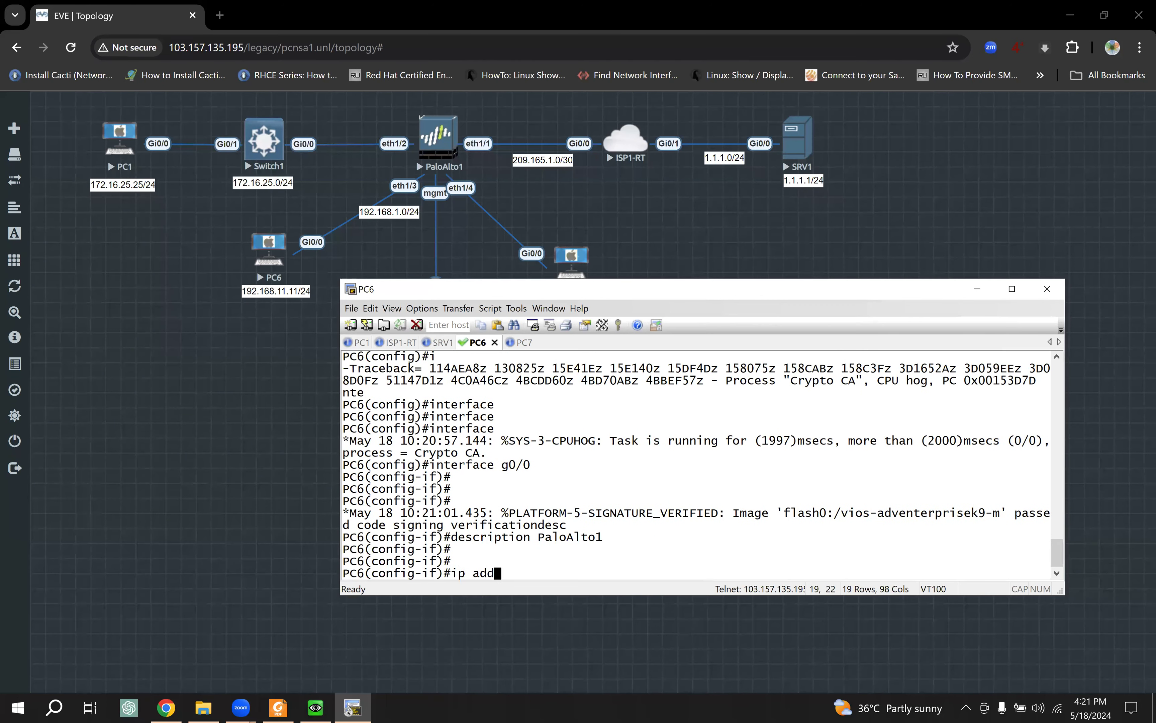
pyautogui.press('Tab')
pyautogui.write('1')
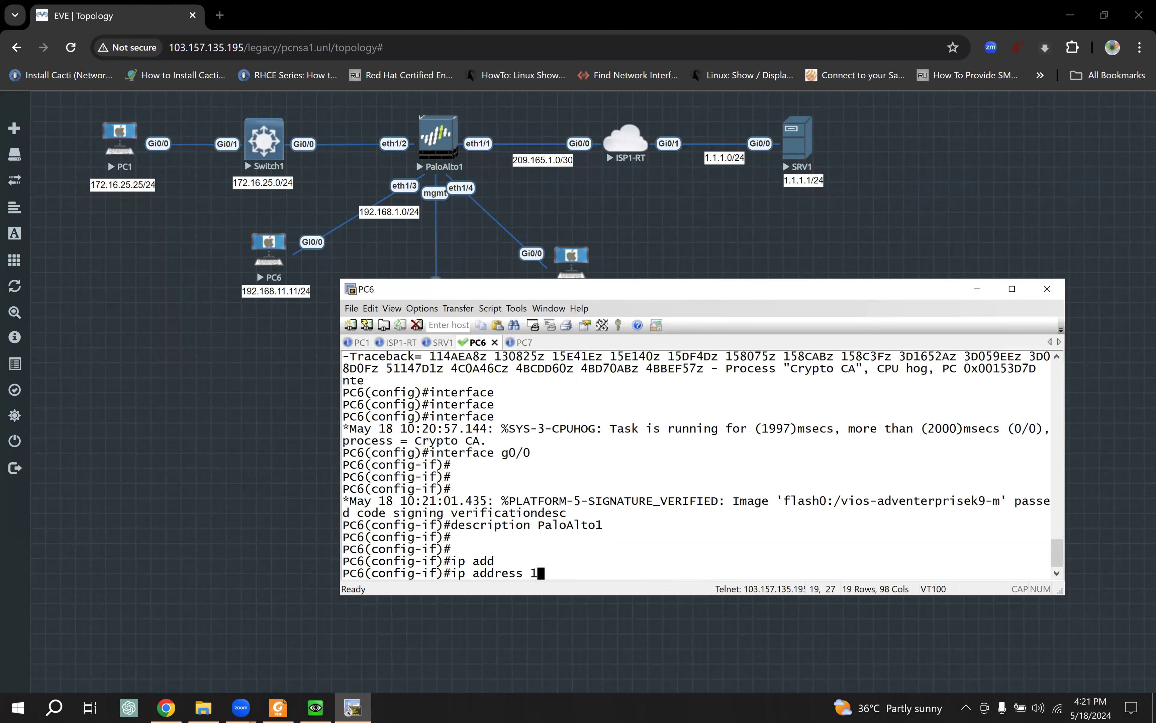
pyautogui.write('92.168.11.11')
pyautogui.write('?')
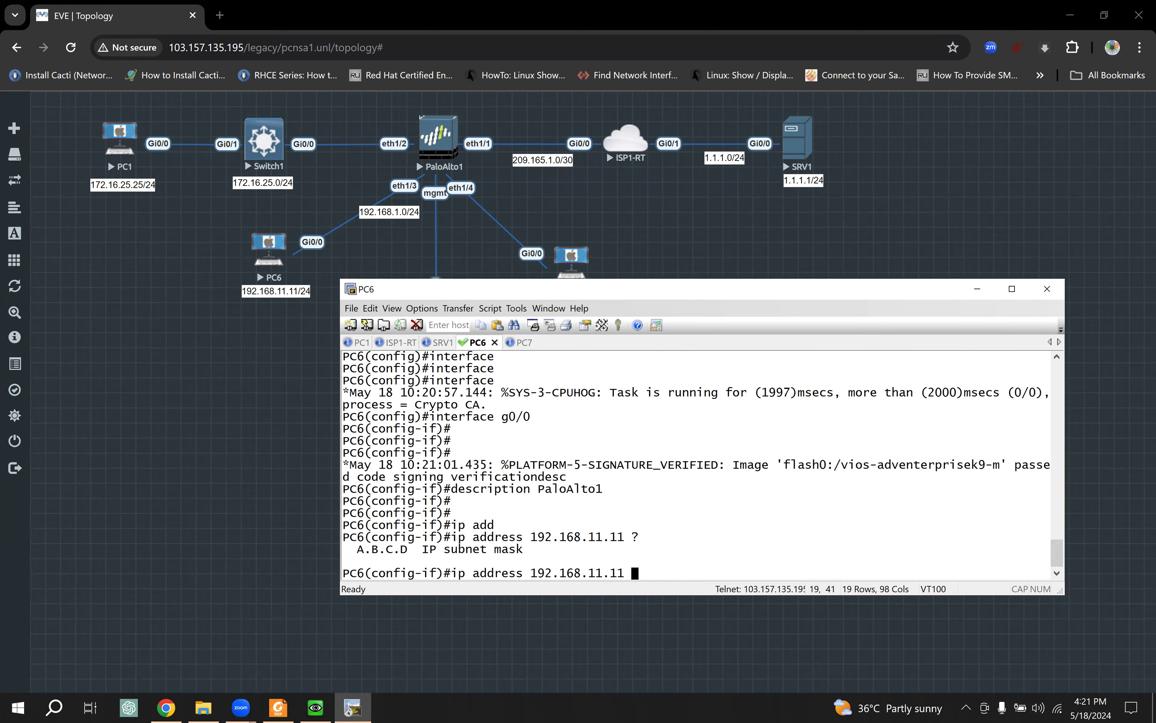
pyautogui.write('255.255.255.0')
pyautogui.press('Return')
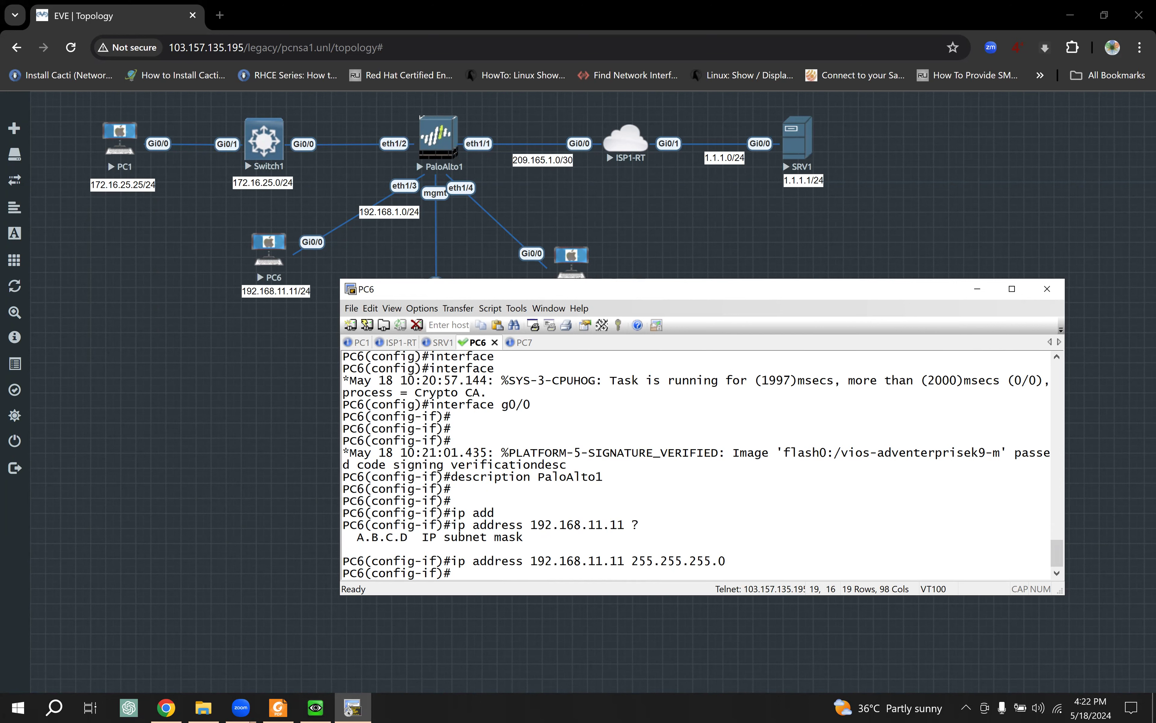
pyautogui.write('no shu')
pyautogui.press('Tab')
pyautogui.press('Return')
pyautogui.press('Return')
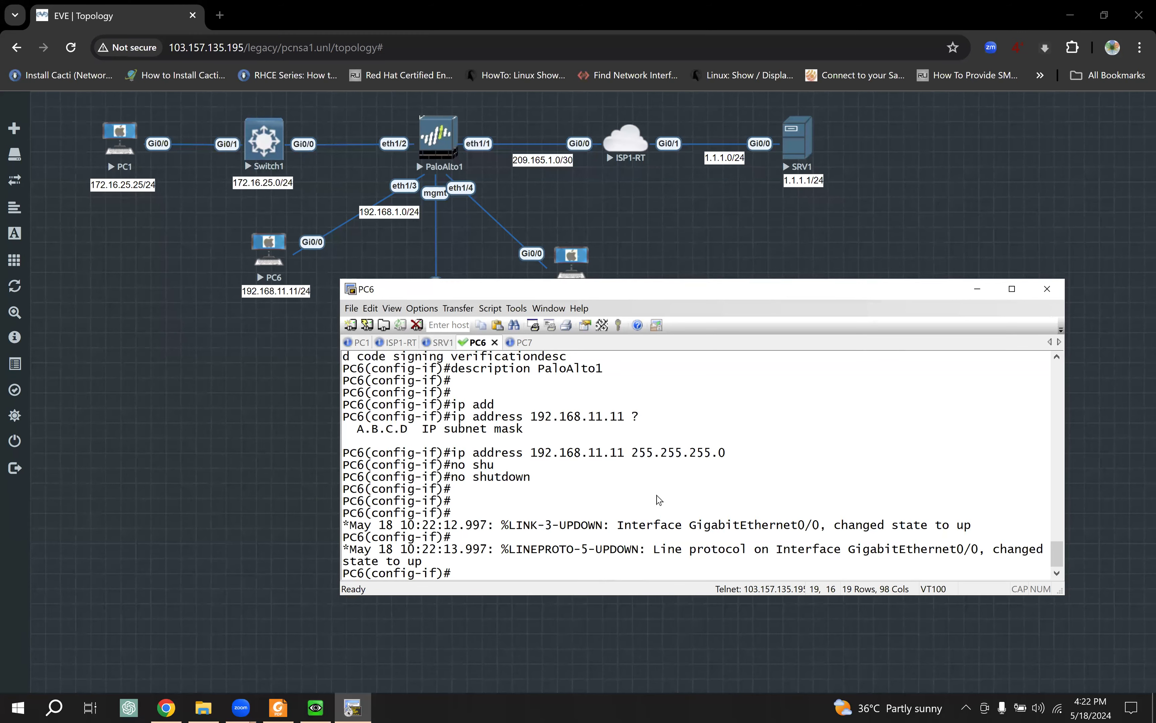
# Step: Exit configuration mode on PC6 and save the running configuration with write
pyautogui.press('Return')
pyautogui.press('Return')
pyautogui.press('Return')
pyautogui.write('exit')
pyautogui.press('Return')
pyautogui.press('Return')
pyautogui.press('Return')
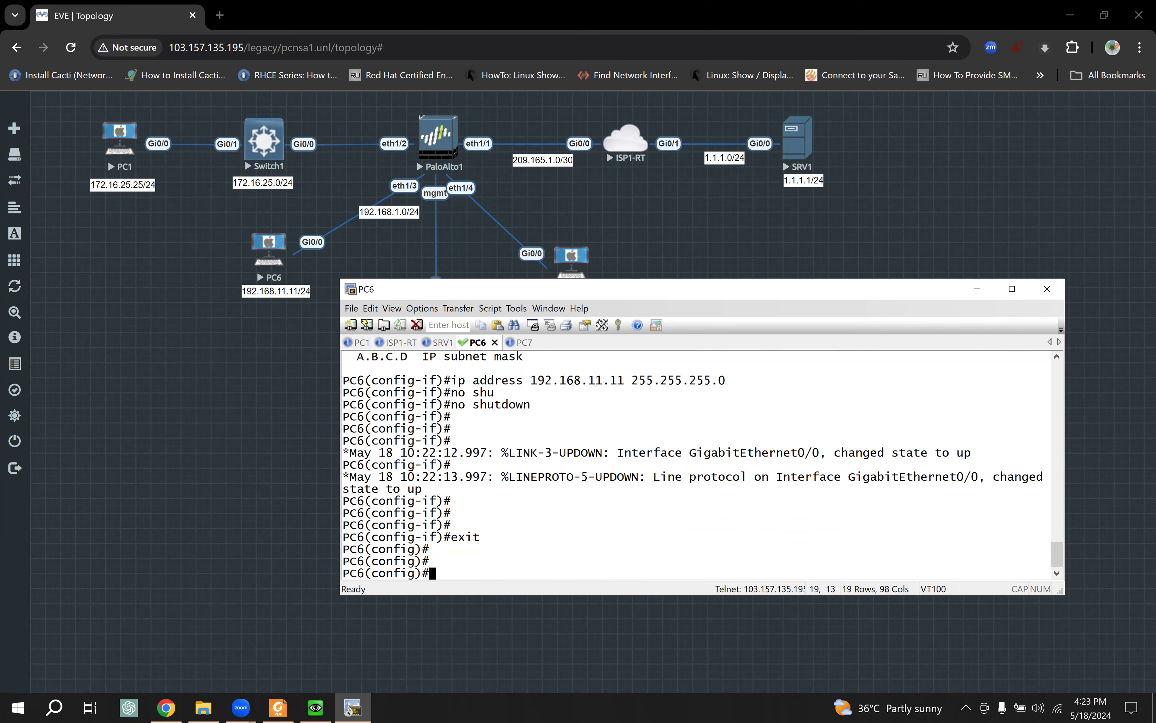
pyautogui.write('exit')
pyautogui.press('Return')
pyautogui.press('Return')
pyautogui.press('Return')
pyautogui.write('wr')
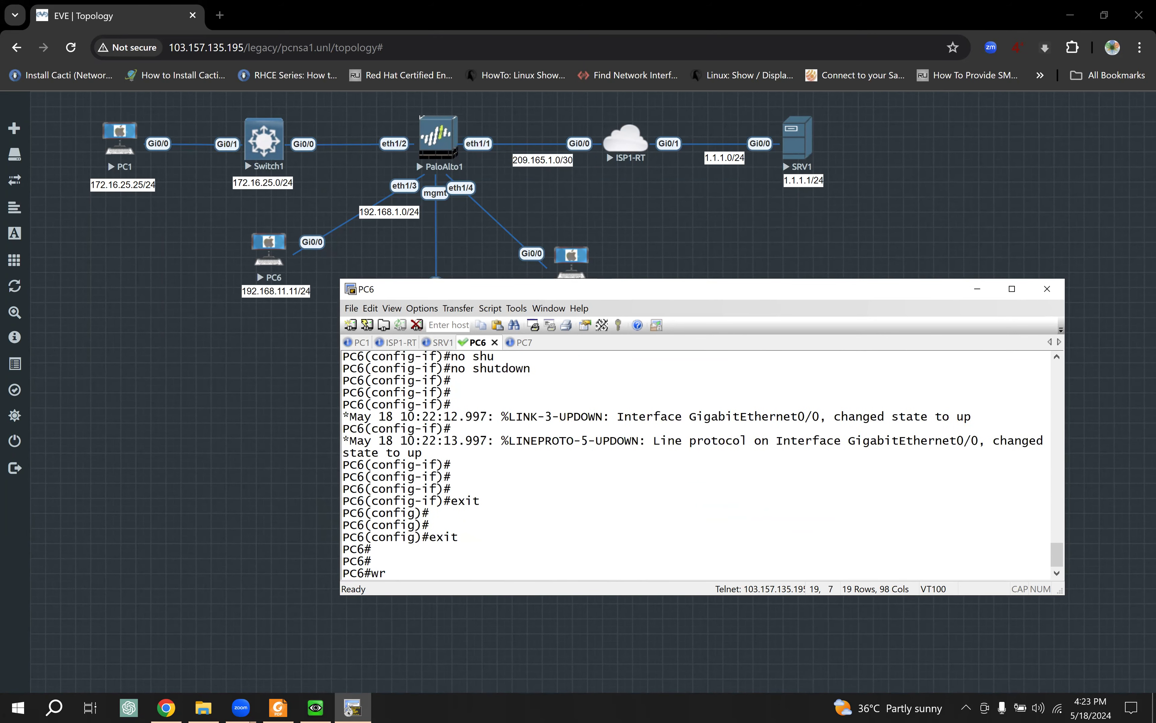
pyautogui.press('Tab')
pyautogui.press('Return')
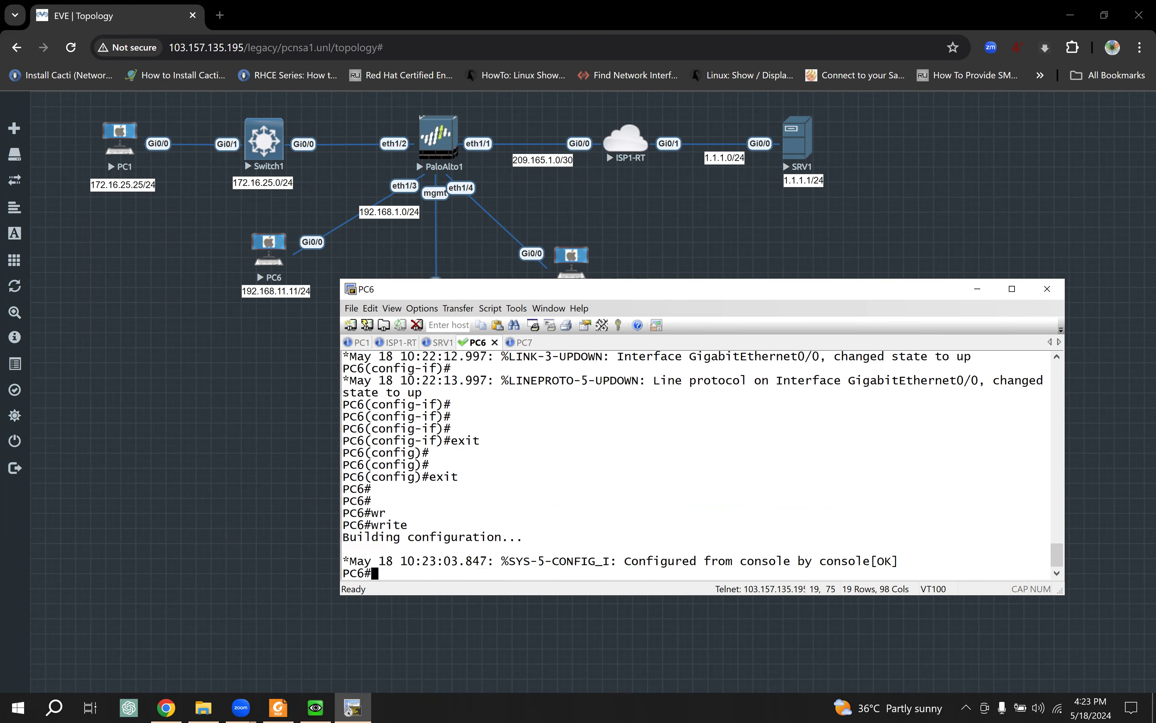
# Step: Run show ip interface brief and highlight g0/0's address 192.168.11.11
pyautogui.press('Return')
pyautogui.press('Return')
pyautogui.write('sho')
pyautogui.press('Tab')
pyautogui.write('ip int')
pyautogui.press('Tab')
pyautogui.write('br')
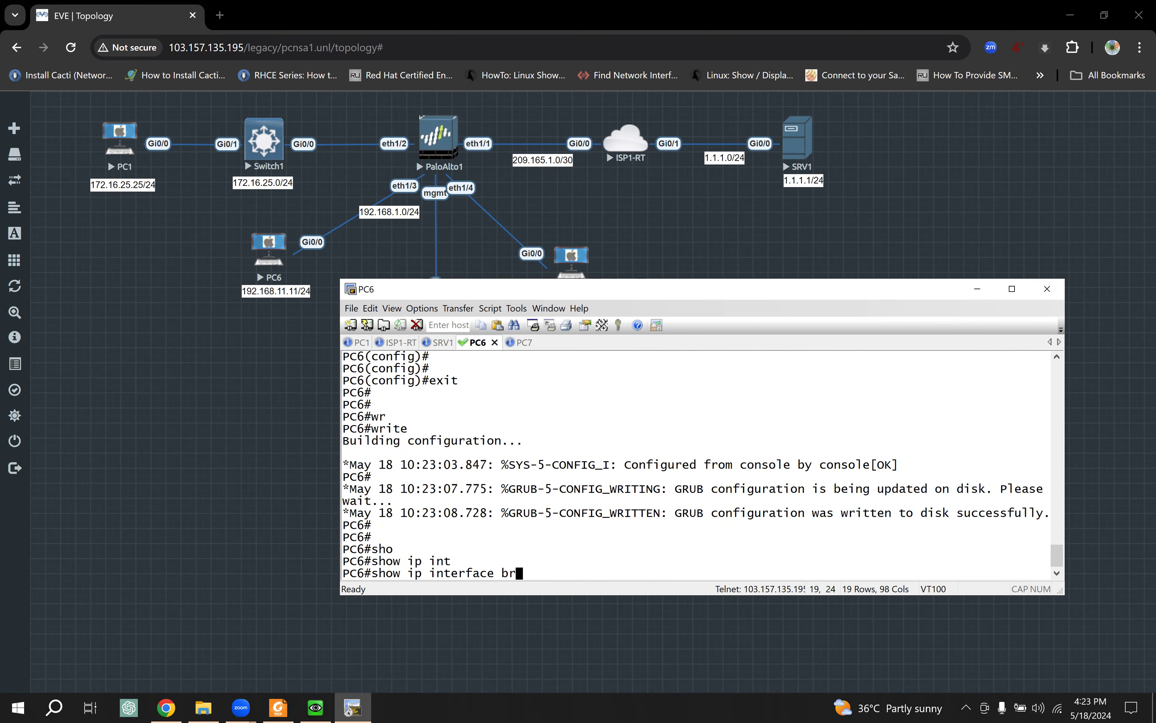
pyautogui.press('Tab')
pyautogui.press('Return')
pyautogui.moveTo(640, 566); pyautogui.dragTo(537, 563)
# Step: On PC7, decline the setup dialog, enter global configuration and set hostname PC7
pyautogui.click(522, 343)
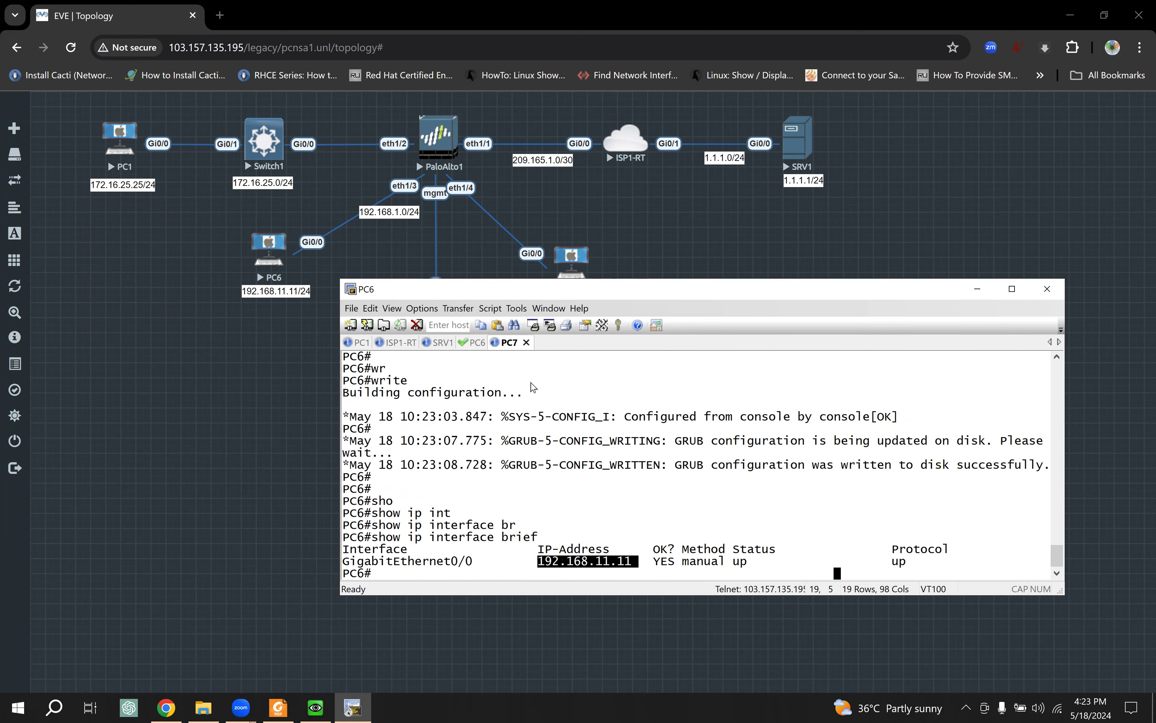
pyautogui.write('no')
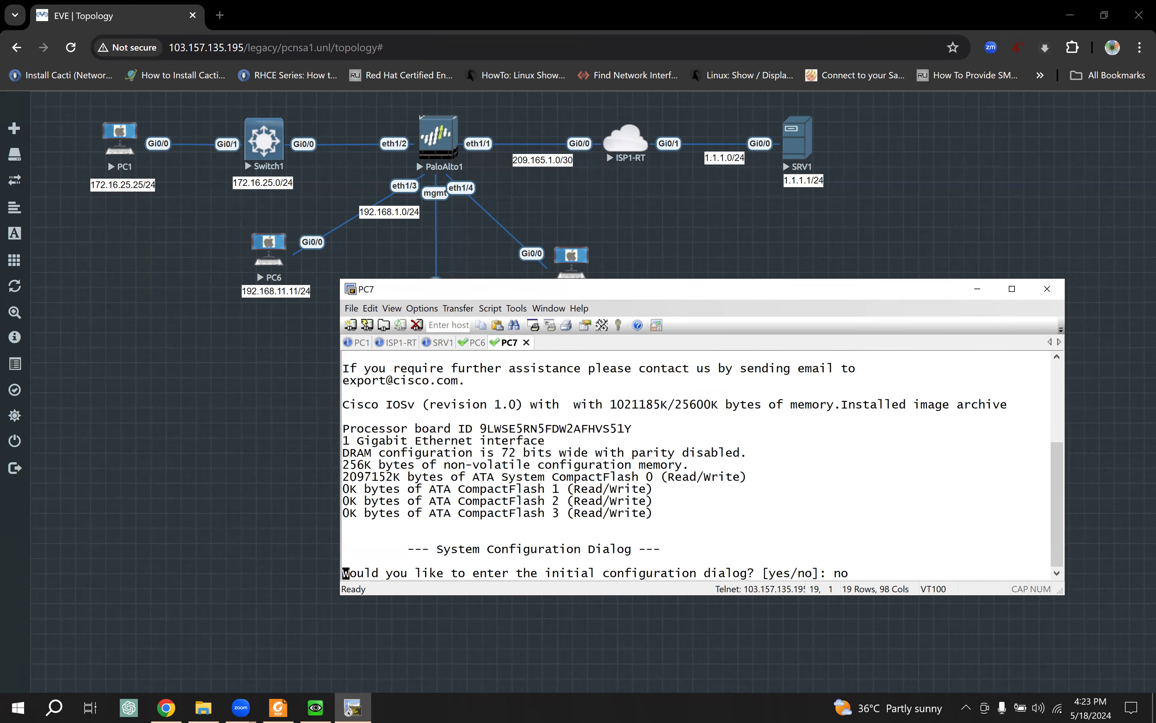
pyautogui.press('Return')
pyautogui.press('Return')
pyautogui.press('Return')
pyautogui.press('Return')
pyautogui.press('Return')
pyautogui.press('Return')
pyautogui.press('Return')
pyautogui.press('Return')
pyautogui.press('Return')
pyautogui.press('Return')
pyautogui.press('Return')
pyautogui.press('Return')
pyautogui.press('Return')
pyautogui.press('Return')
pyautogui.press('Return')
pyautogui.press('Return')
pyautogui.press('Return')
pyautogui.press('Return')
pyautogui.press('Return')
pyautogui.write('ena')
pyautogui.press('Tab')
pyautogui.press('Return')
pyautogui.write('conf t')
pyautogui.press('Return')
pyautogui.press('Return')
pyautogui.write('hos')
pyautogui.press('Tab')
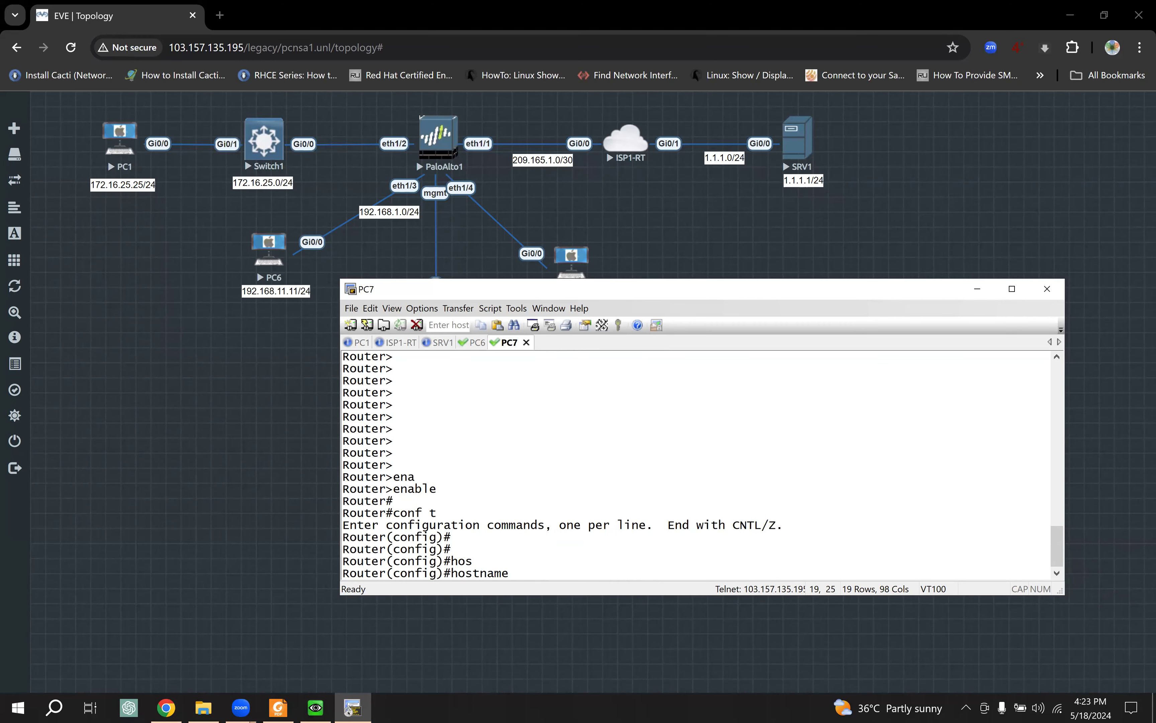
pyautogui.write('PC7')
pyautogui.press('Return')
pyautogui.press('Return')
pyautogui.press('Return')
pyautogui.press('Return')
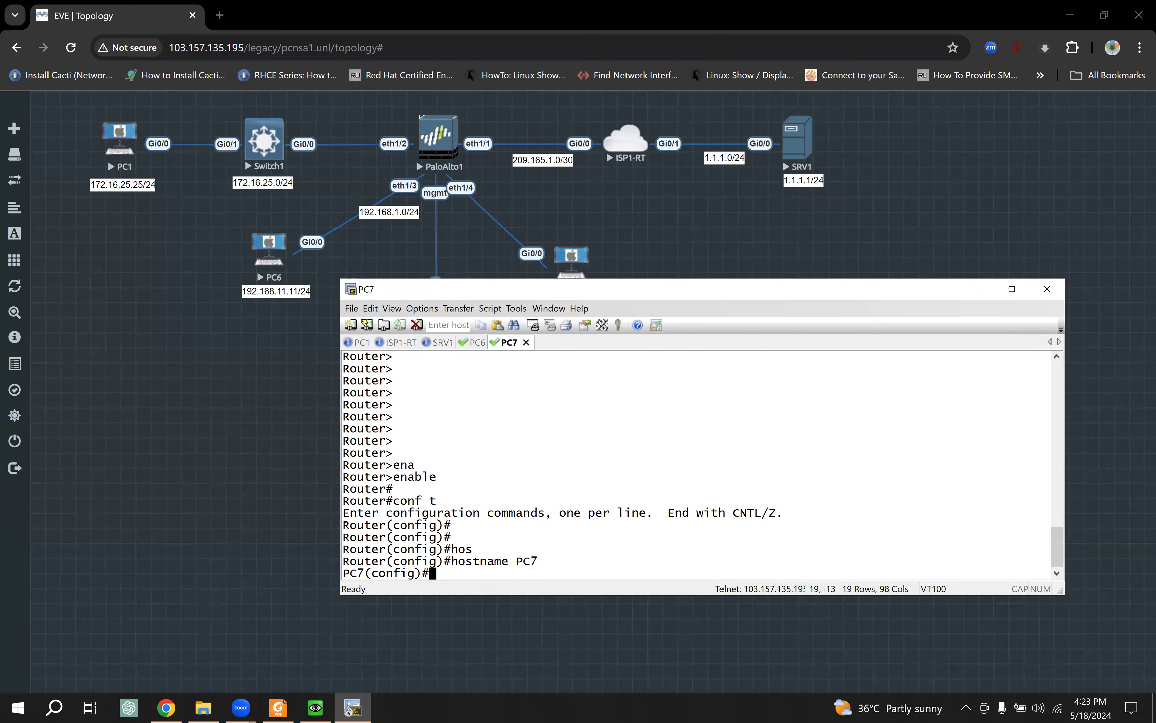
# Step: Enter interface configuration for GigabitEthernet0/0 on PC7
pyautogui.write('inte')
pyautogui.press('Tab')
pyautogui.write('g0/')
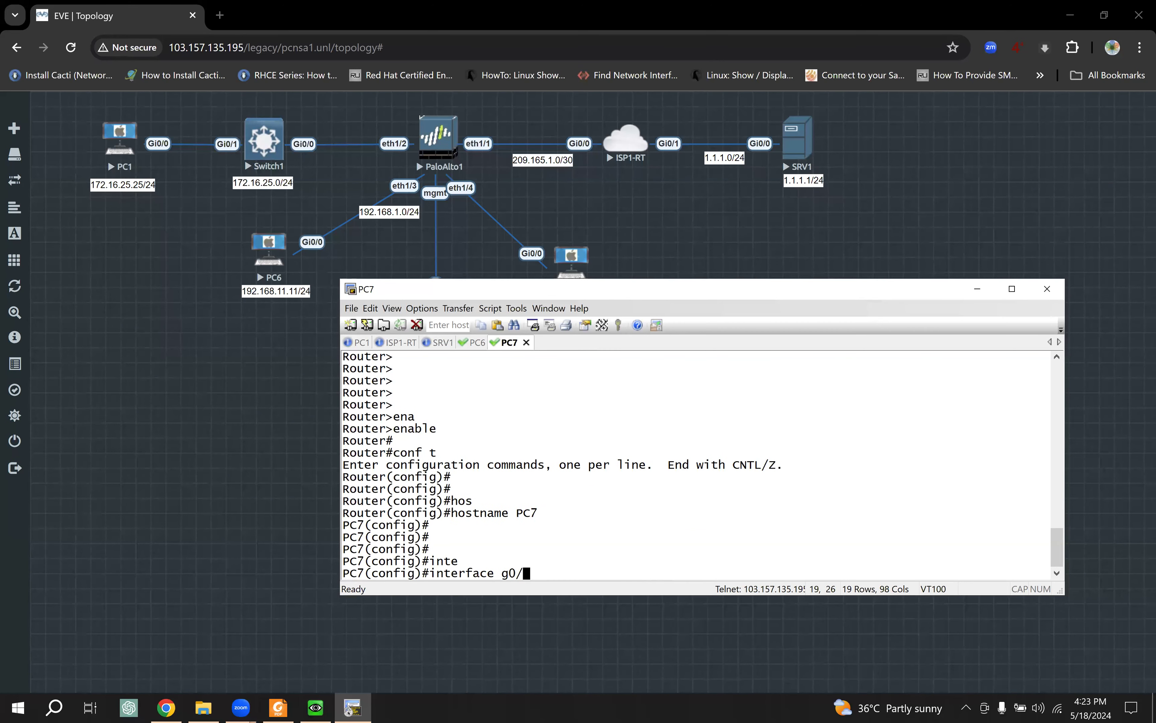
pyautogui.write('0')
pyautogui.press('Return')
pyautogui.press('Return')
pyautogui.press('Return')
pyautogui.press('Return')
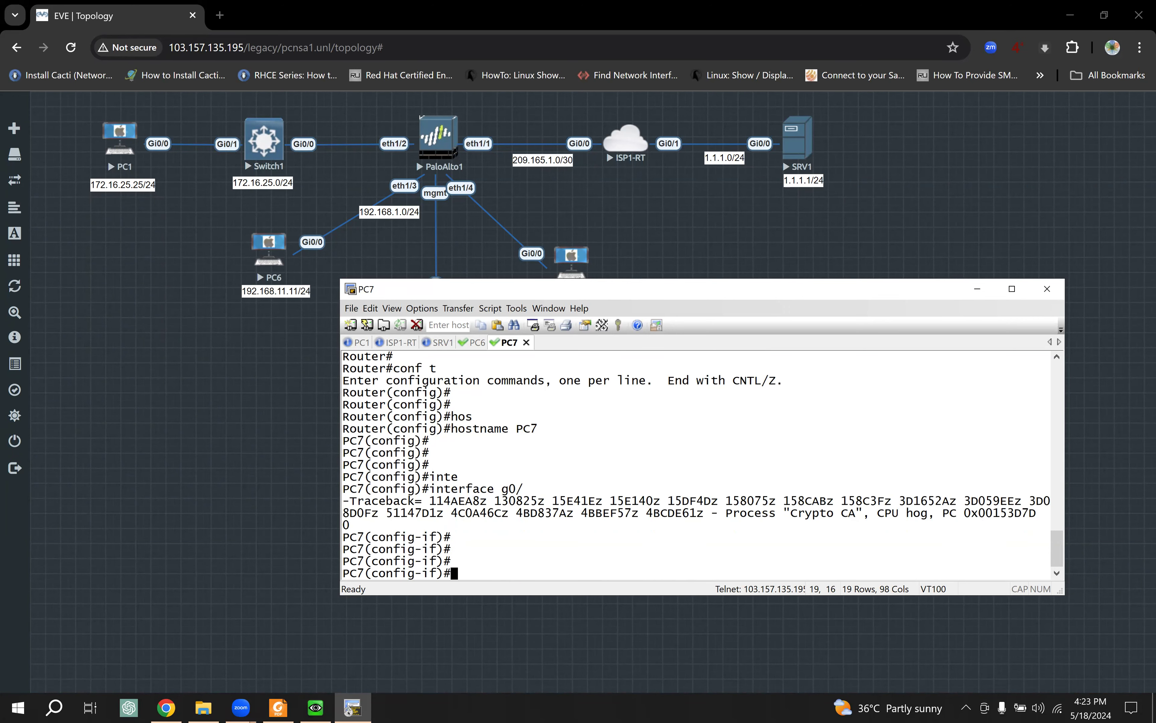
pyautogui.press('Return')
pyautogui.press('Return')
pyautogui.press('Up')
pyautogui.press('Return')
# Step: Give PC7's g0/0 the description PaloAlto1 and address 192.168.11.12 255.255.255.0
pyautogui.write('desc')
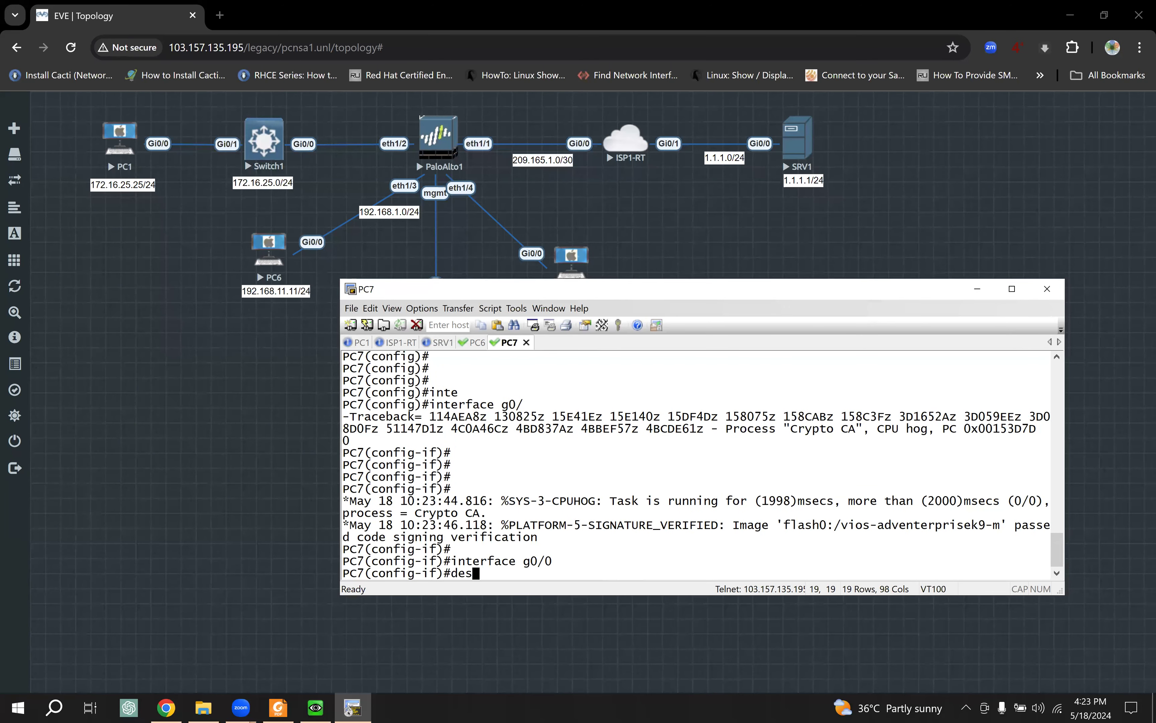
pyautogui.press('Tab')
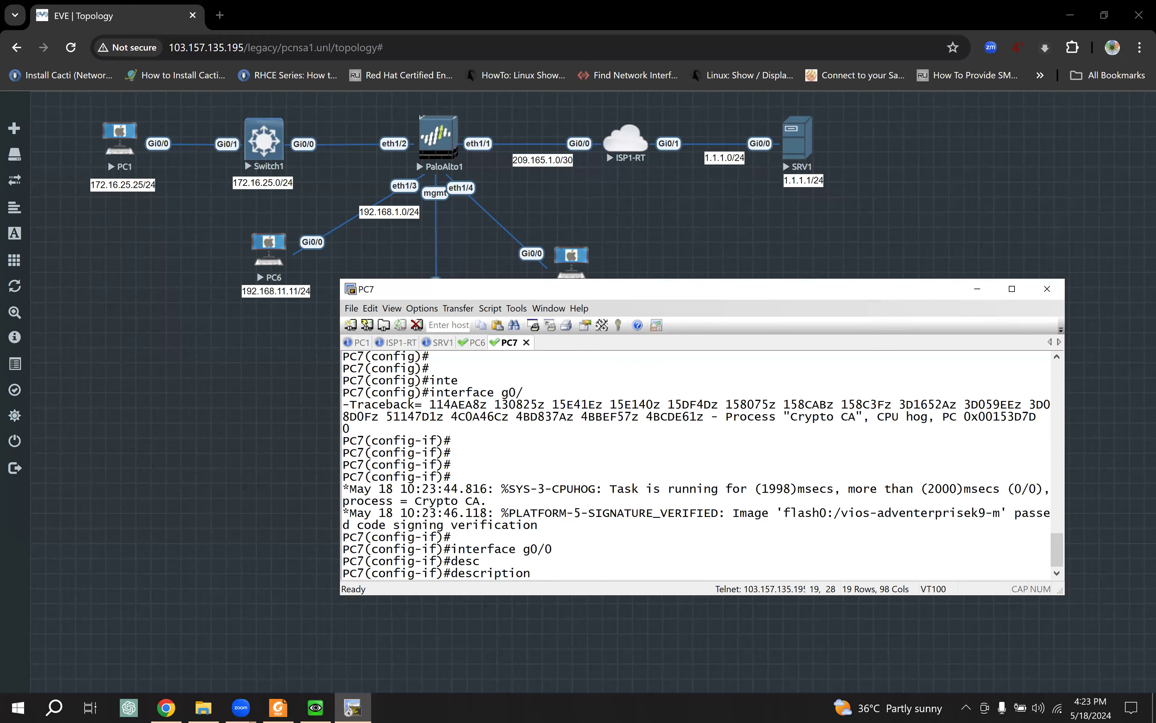
pyautogui.write('PaloAlto1')
pyautogui.press('Return')
pyautogui.press('Return')
pyautogui.press('Return')
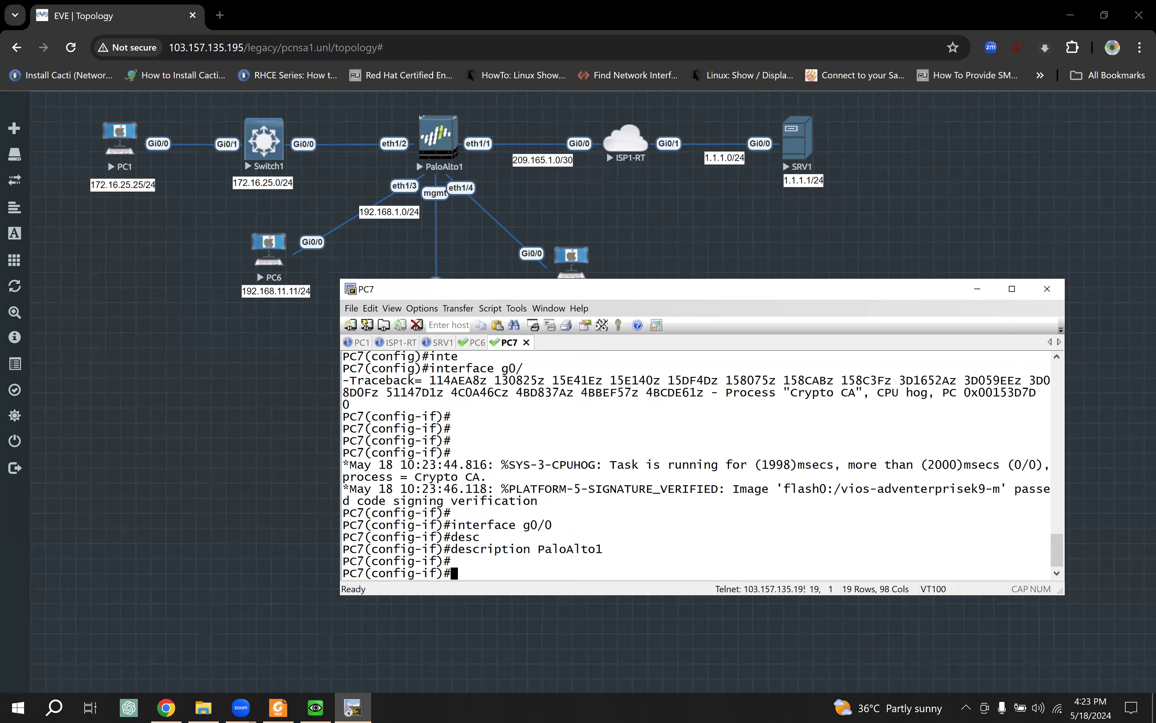
pyautogui.write('ip add')
pyautogui.press('Tab')
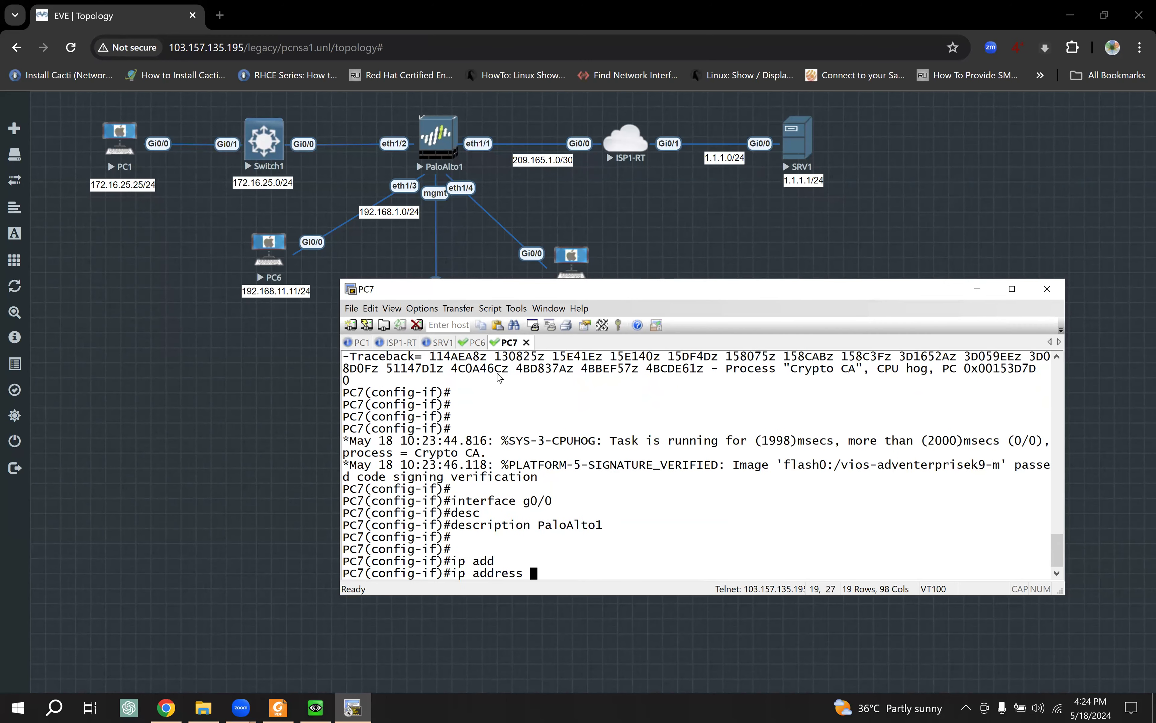
pyautogui.write('192.168')
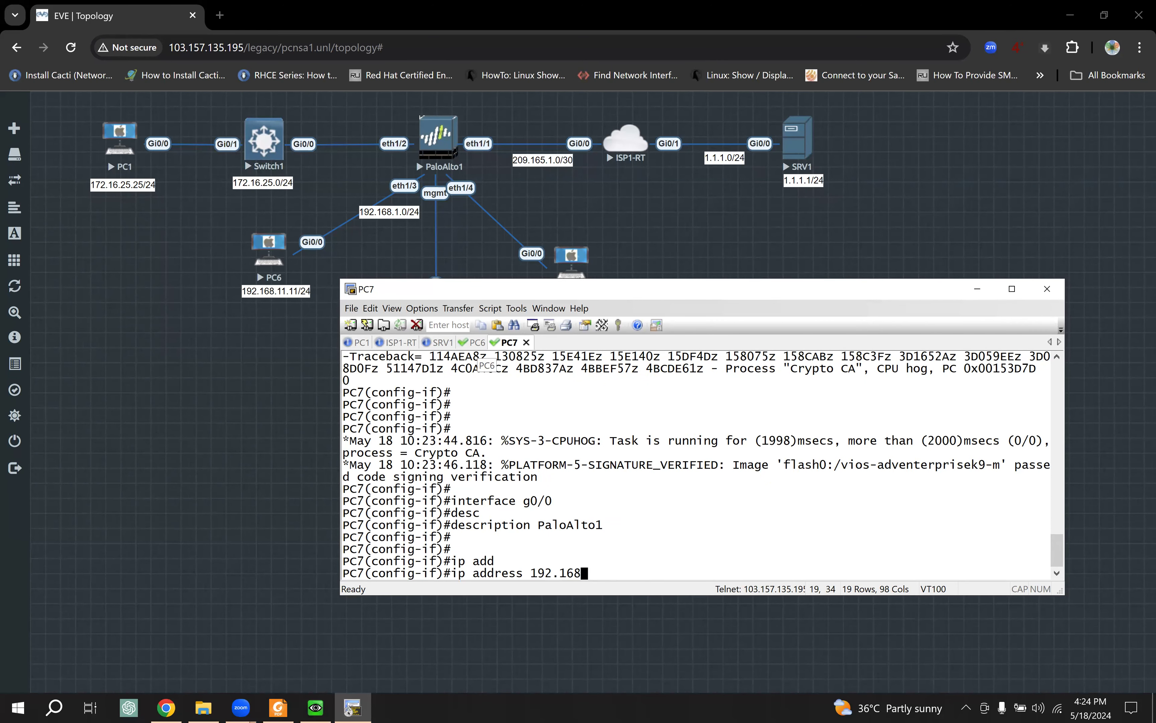
pyautogui.write('.11.12 255.255.255.0')
pyautogui.press('Return')
pyautogui.press('Return')
pyautogui.press('Return')
# Step: Enable g0/0 with no shutdown, leave configuration mode and save with write
pyautogui.write('no shu')
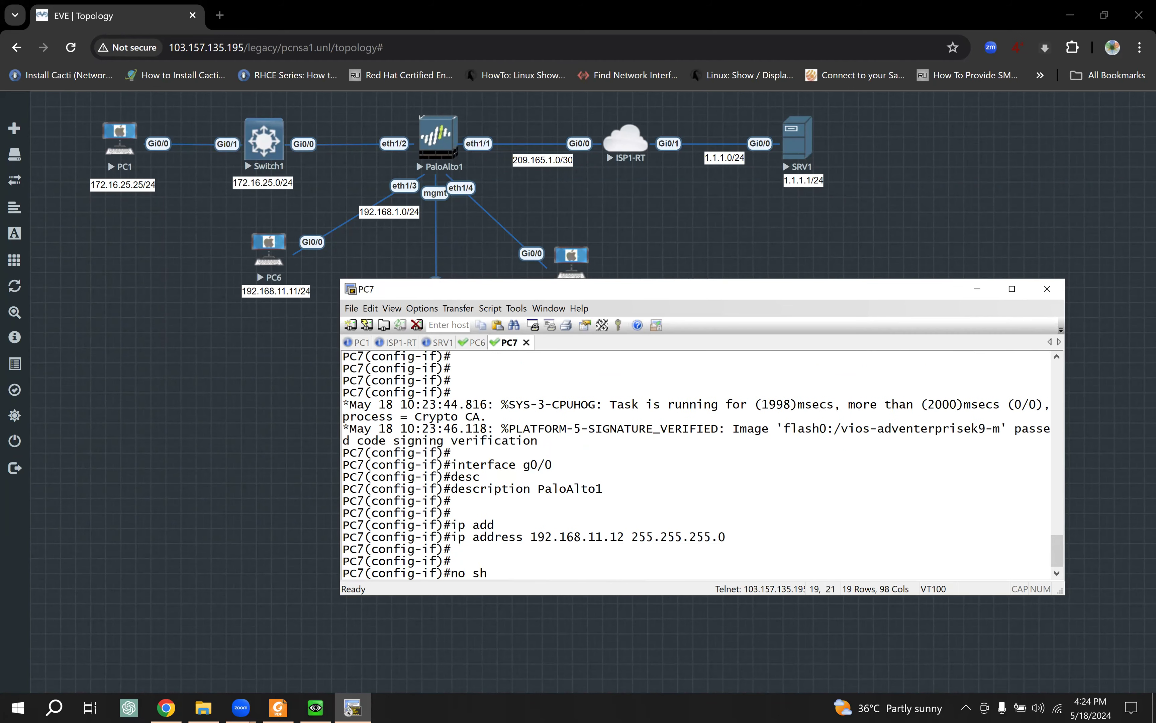
pyautogui.press('Tab')
pyautogui.press('Return')
pyautogui.press('Return')
pyautogui.press('Return')
pyautogui.press('Return')
pyautogui.write('end')
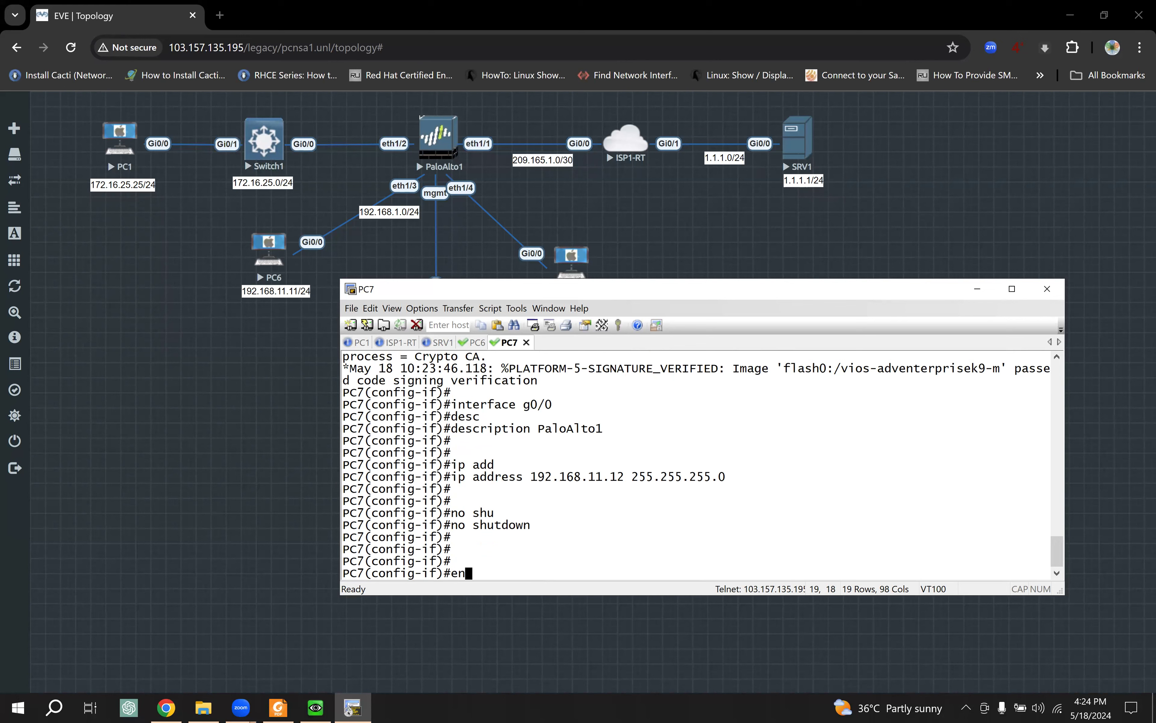
pyautogui.press('Return')
pyautogui.press('Return')
pyautogui.press('Return')
pyautogui.press('Return')
pyautogui.write('wr')
pyautogui.press('Tab')
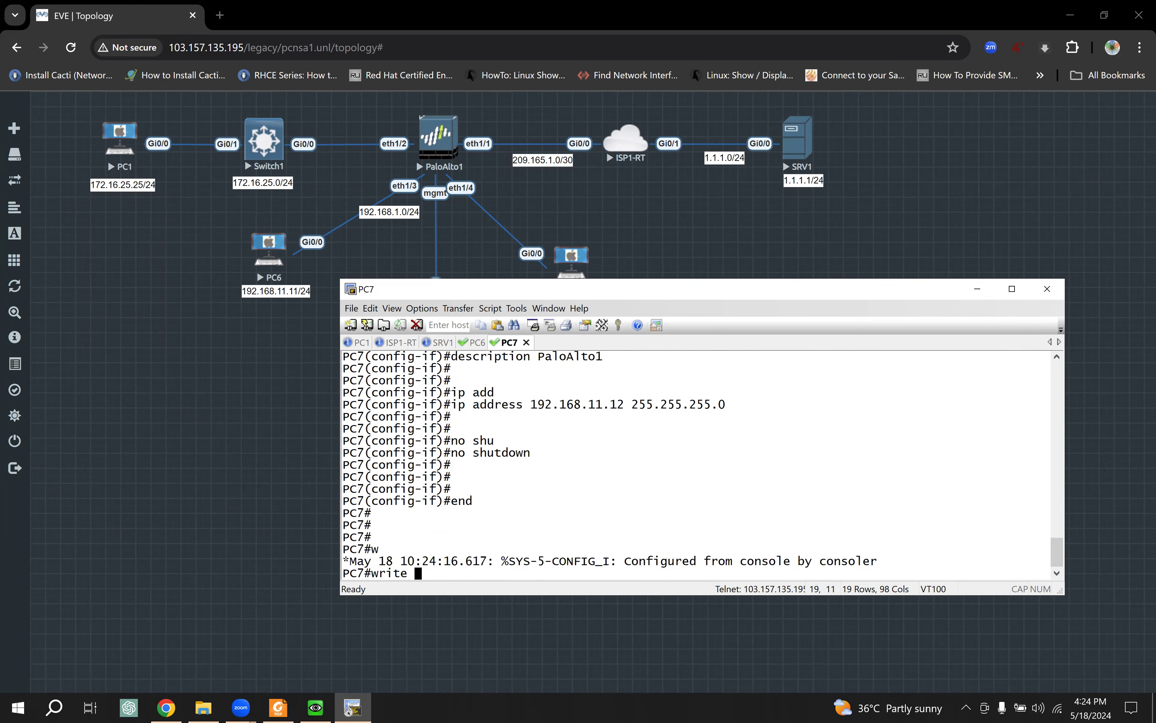
pyautogui.press('Return')
# Step: From PC6, ping its own address 192.168.11.11 and then PC7 at 192.168.11.12
pyautogui.click(476, 344)
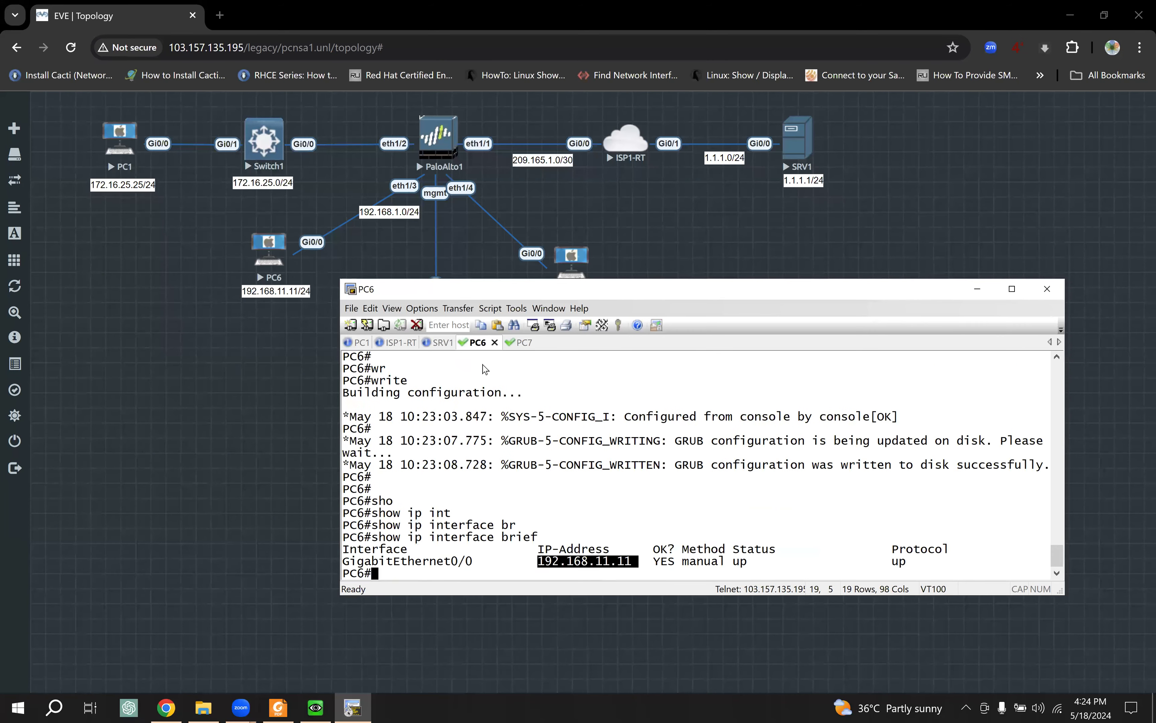
pyautogui.press('Return')
pyautogui.press('Return')
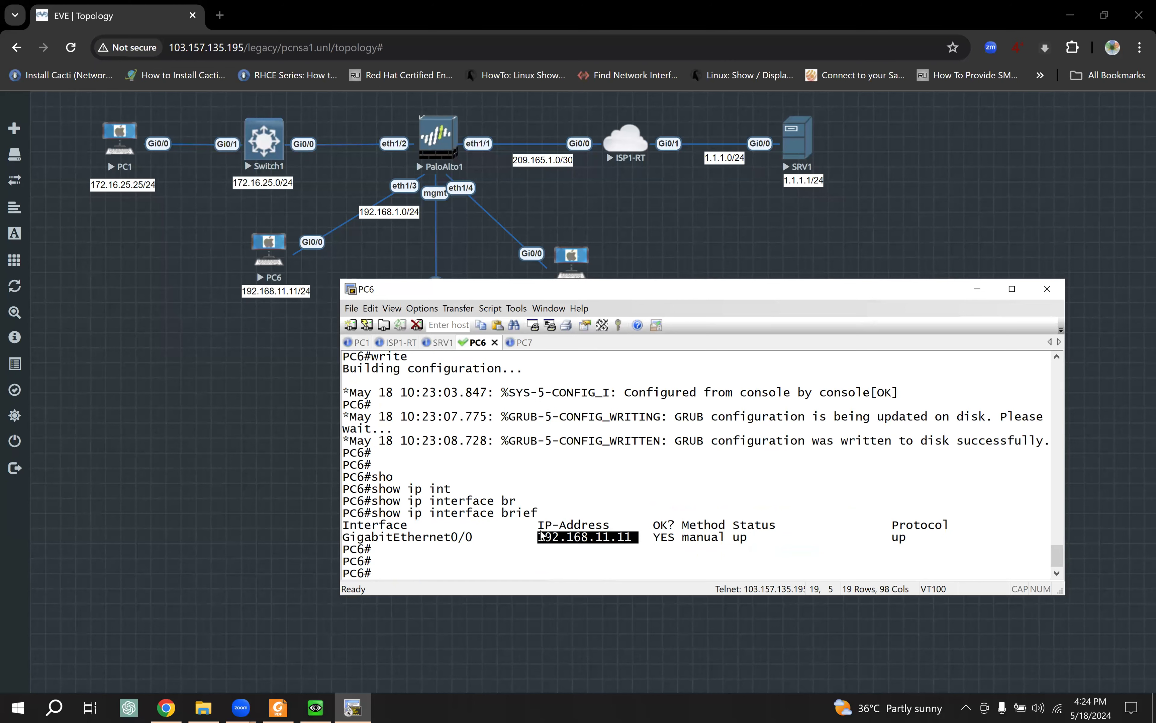
pyautogui.click(542, 539)
pyautogui.doubleClick(590, 539)
pyautogui.write('ping')
pyautogui.rightClick(646, 501)
pyautogui.press('Return')
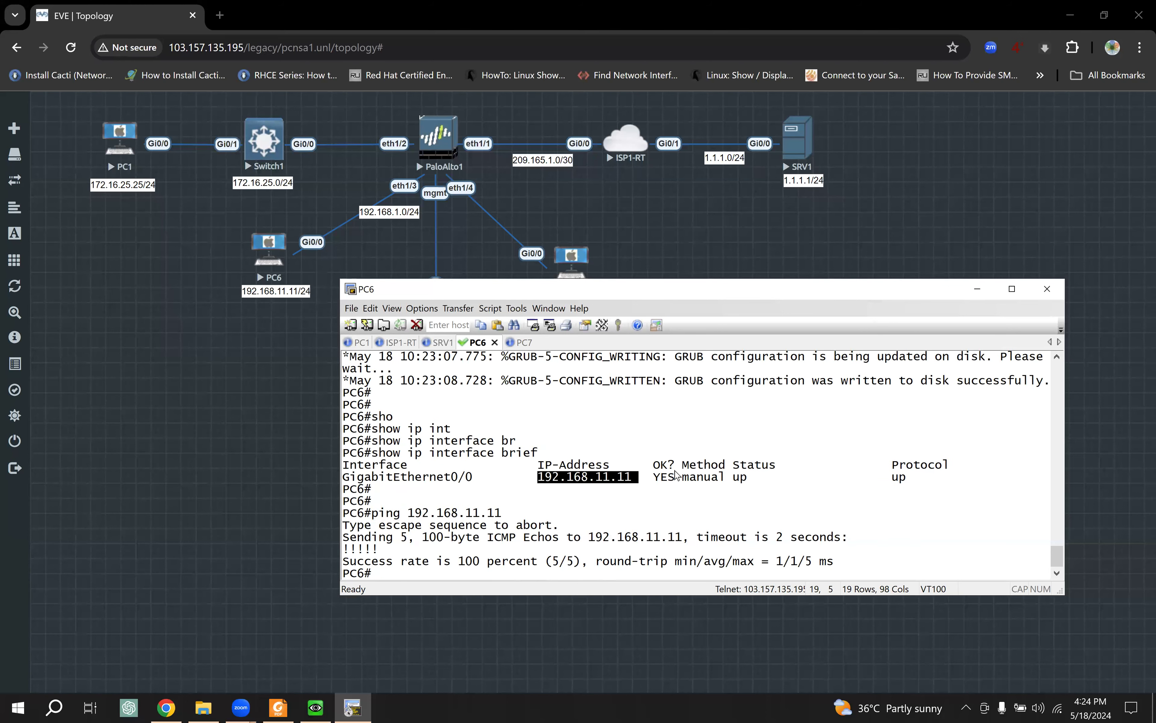
pyautogui.press('Up')
pyautogui.press('BackSpace')
pyautogui.write('2.168.11.12')
pyautogui.press('Return')
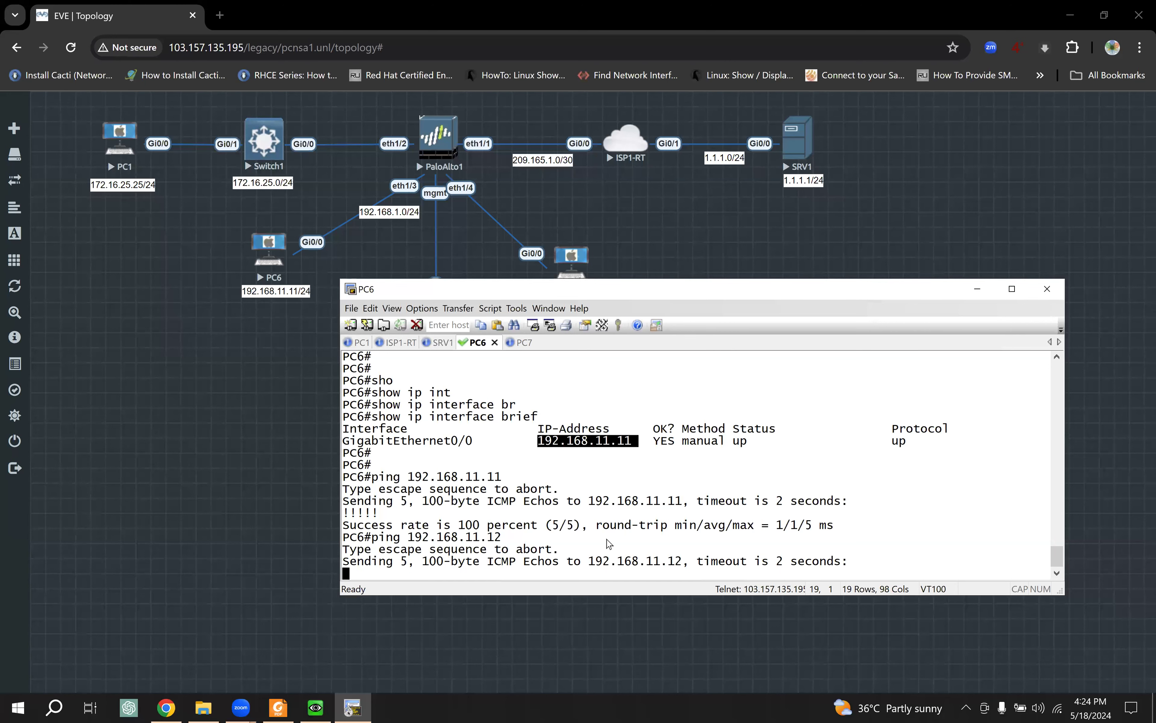
# Step: Run 'show ip interface brief' on PC7 to confirm 192.168.11.12 is up
pyautogui.click(524, 344)
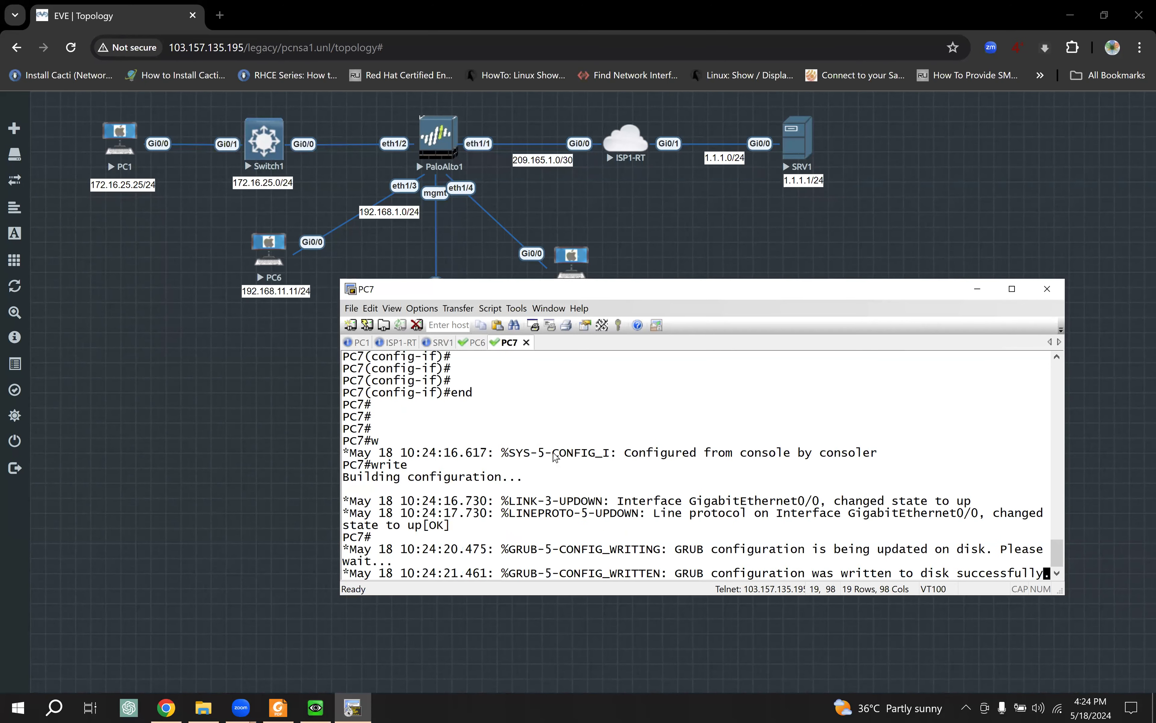
pyautogui.press('Return')
pyautogui.press('Return')
pyautogui.press('Return')
pyautogui.write('show ip i')
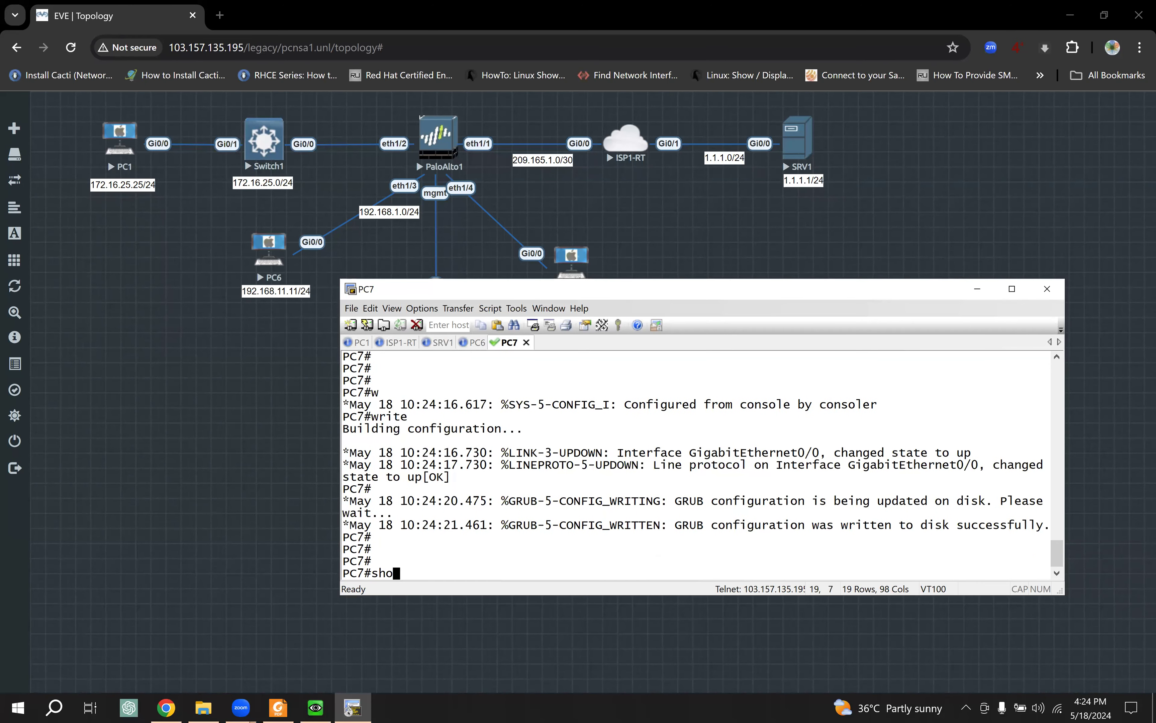
pyautogui.press('Tab')
pyautogui.write('ip int')
pyautogui.press('Tab')
pyautogui.write('br')
pyautogui.press('Tab')
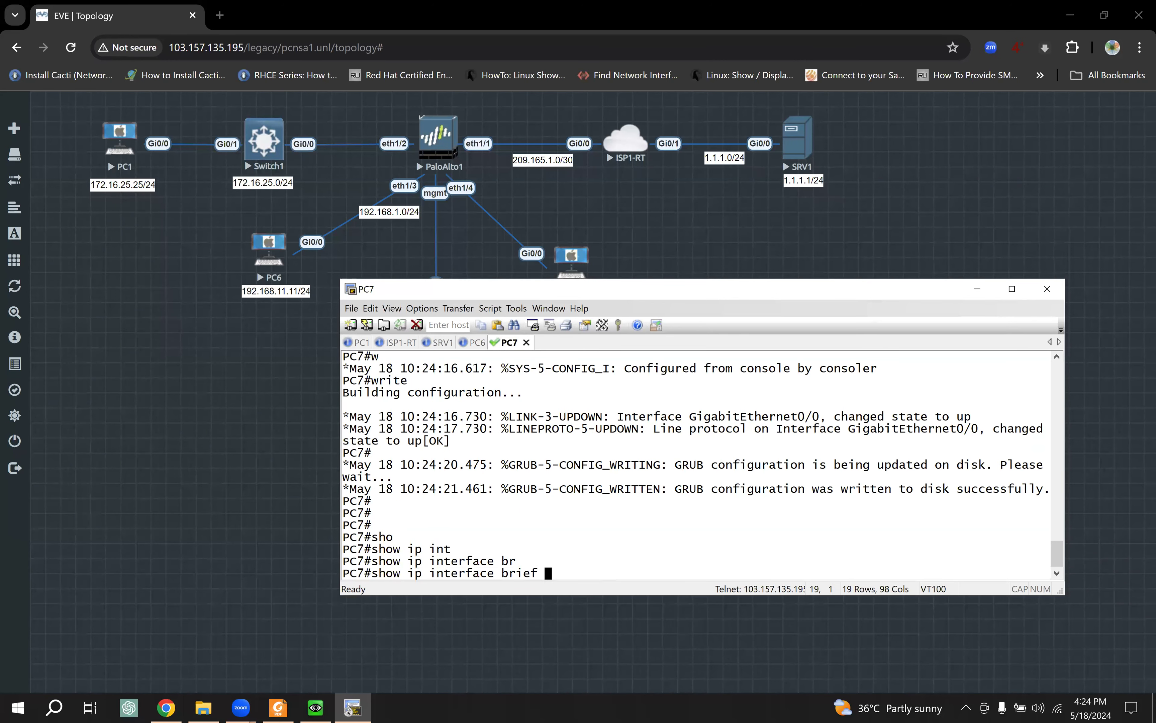
pyautogui.press('Return')
pyautogui.moveTo(635, 564); pyautogui.dragTo(539, 563)
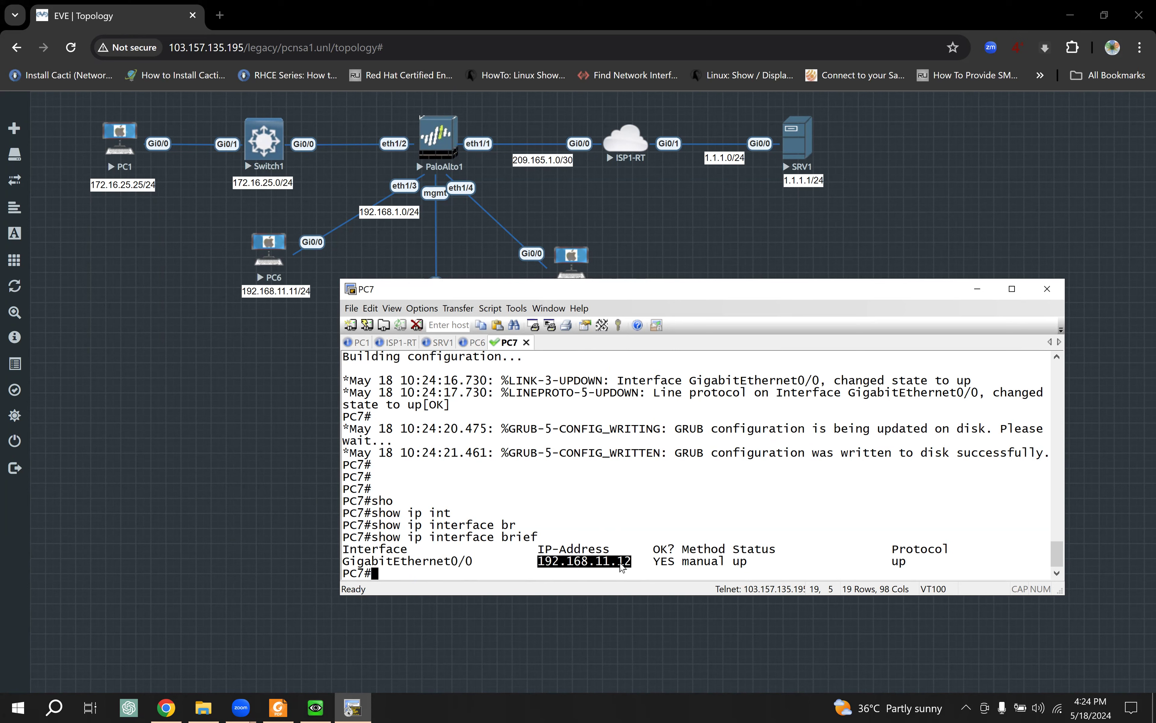
pyautogui.click(476, 343)
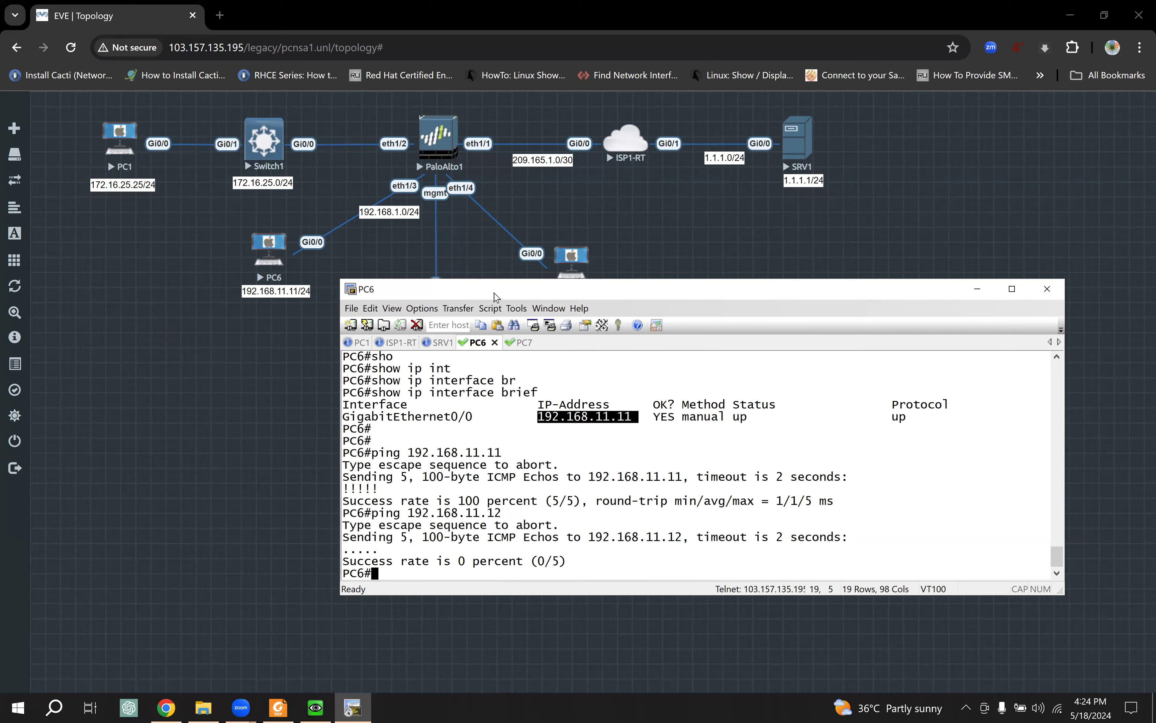
# Step: In the Win1 VM, open the browser at the PaloAlto firewall address 192.168.1.1
pyautogui.click(243, 558)
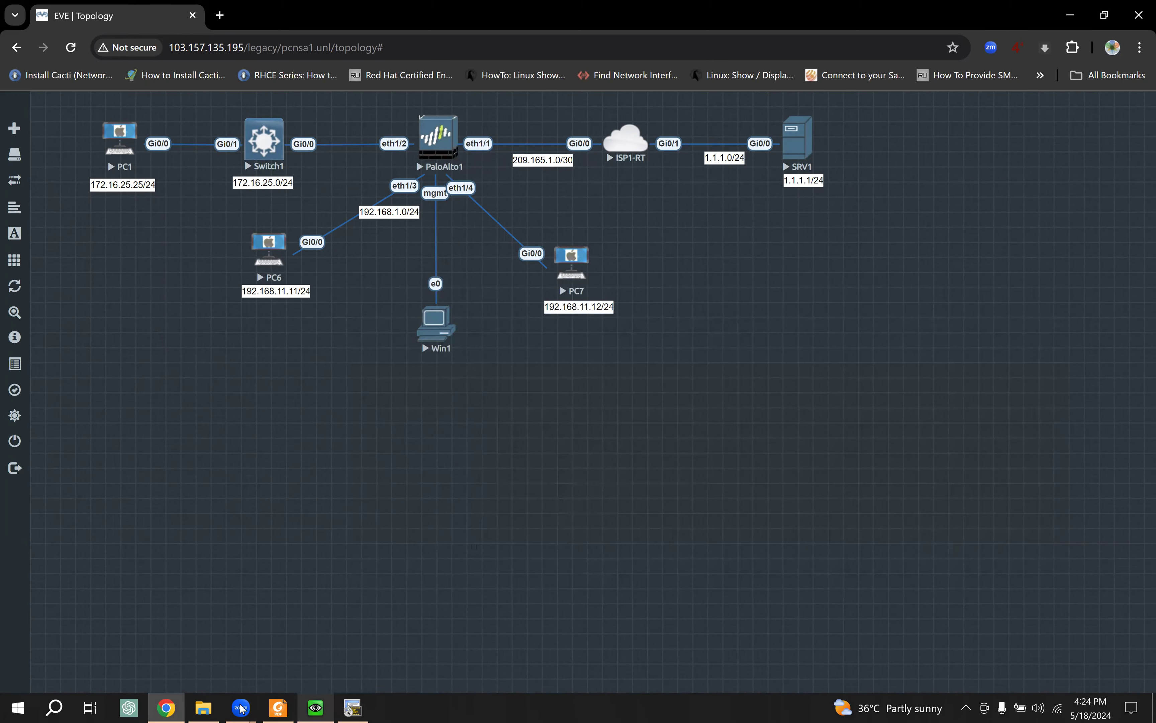
pyautogui.click(317, 709)
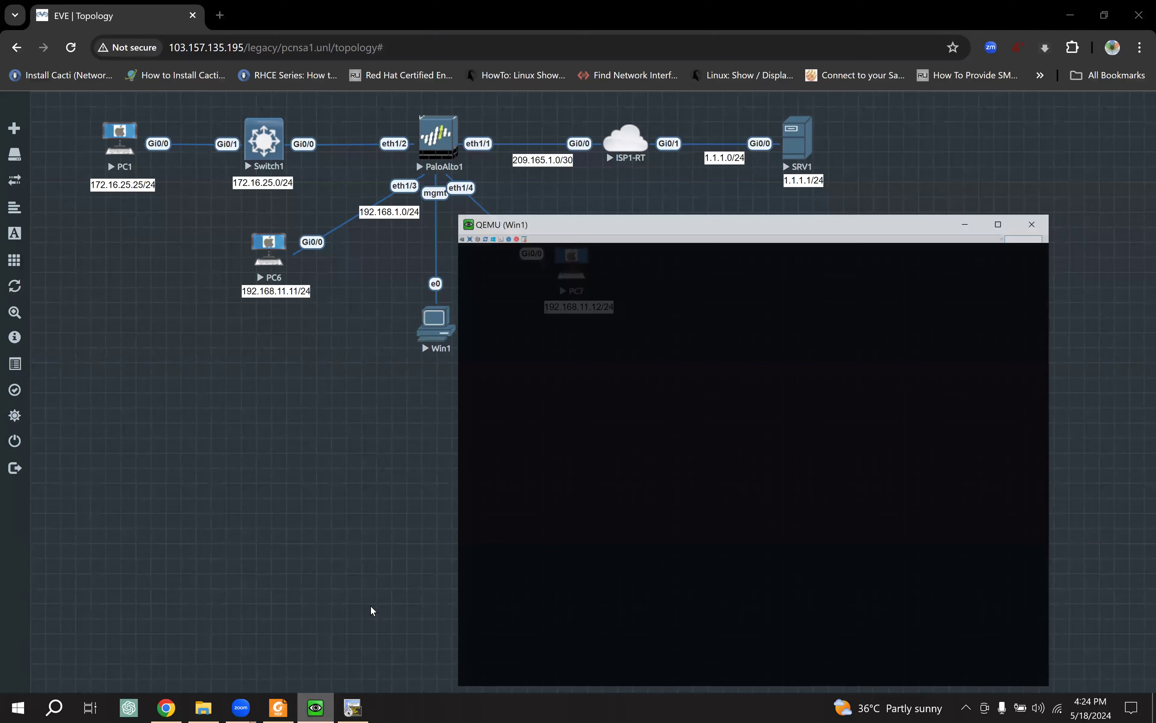
pyautogui.click(732, 669)
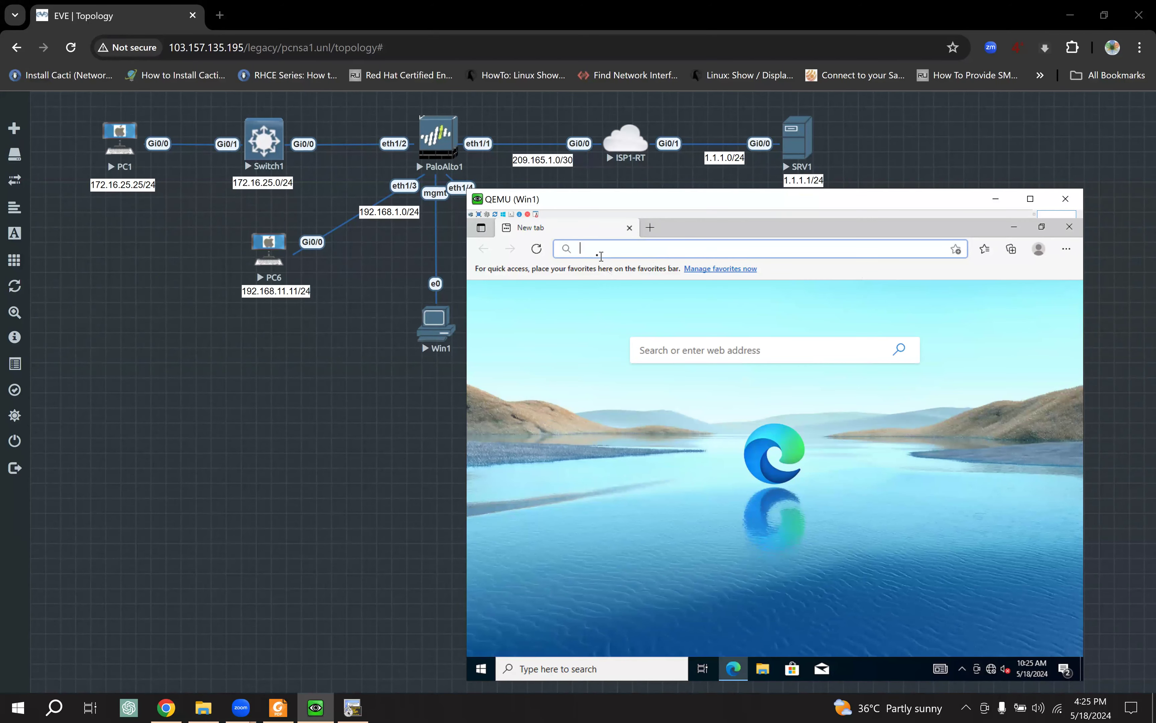
pyautogui.write('192.168.1.1')
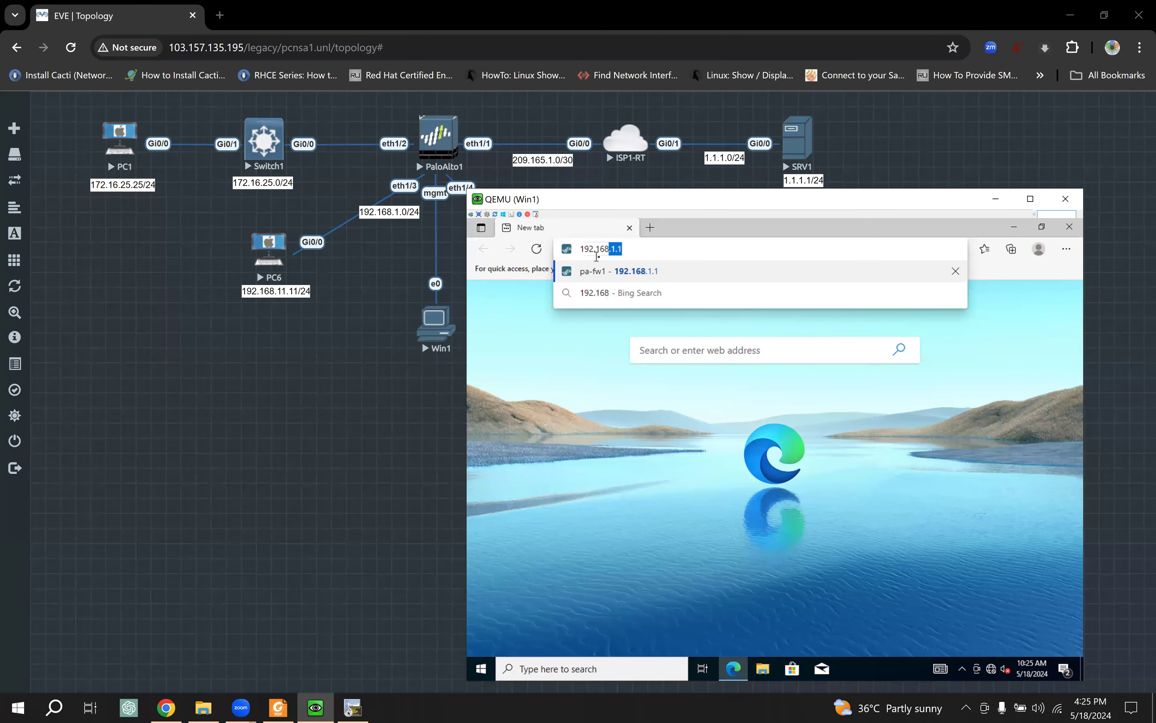
pyautogui.click(652, 272)
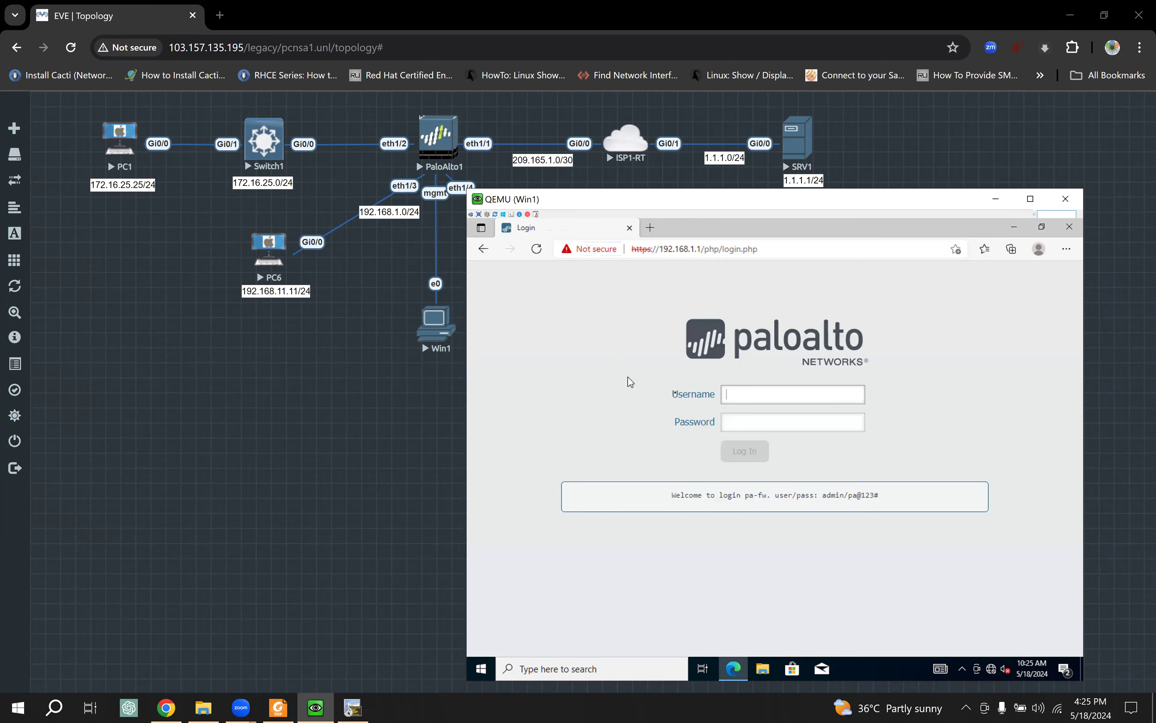
# Step: Enter the welcome banner's username and password and log in to the firewall
pyautogui.doubleClick(833, 495)
pyautogui.hotkey('ctrl', 'c')
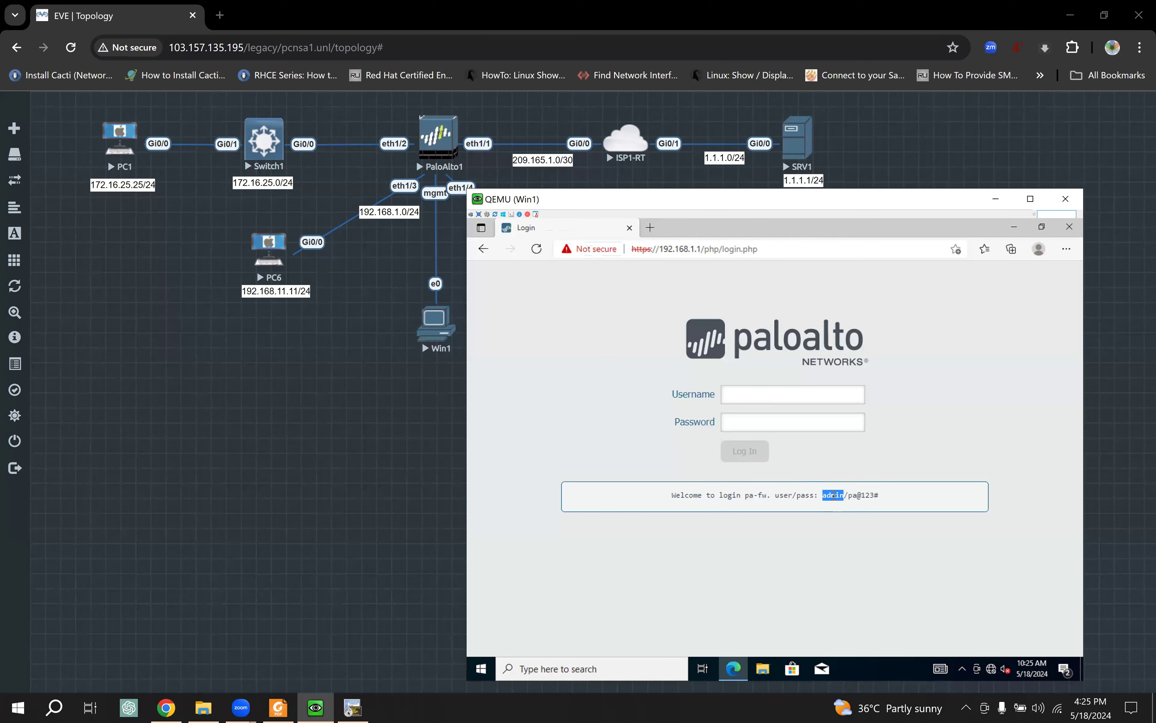
pyautogui.click(765, 402)
pyautogui.hotkey('ctrl', 'v')
pyautogui.moveTo(879, 498); pyautogui.dragTo(853, 499)
pyautogui.click(816, 420)
pyautogui.hotkey('ctrl', 'v')
pyautogui.click(745, 451)
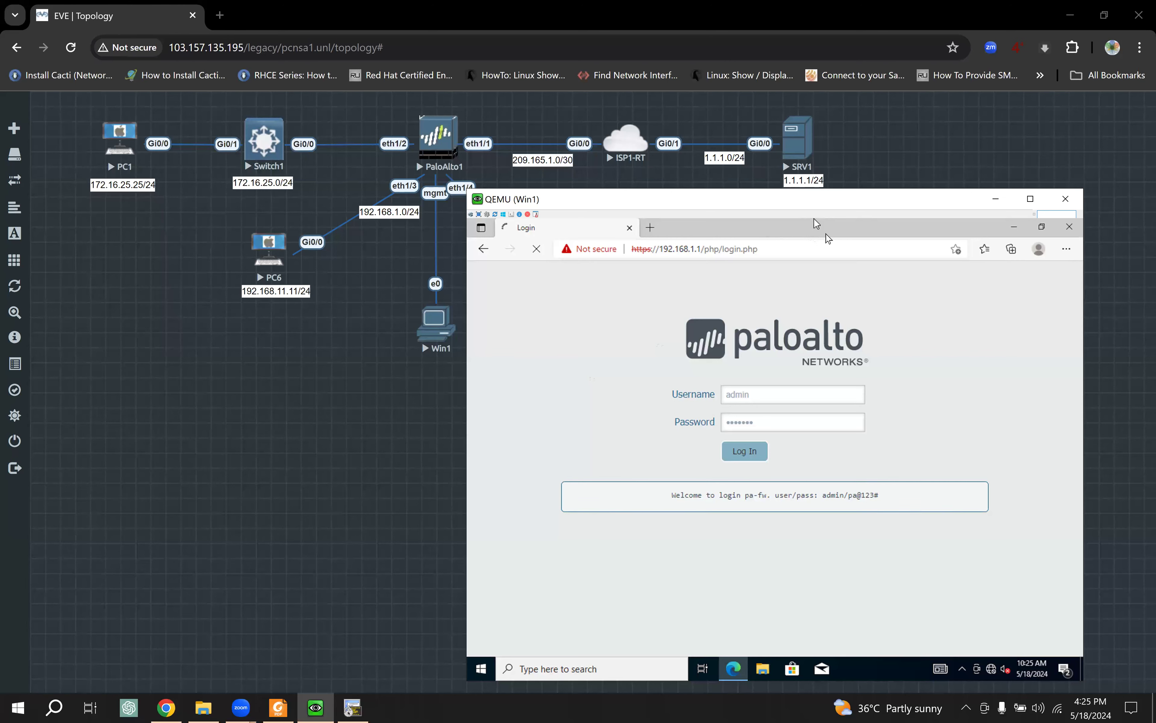
# Step: Move PC7 and its 192.168.11.12/24 label below PaloAlto1 near PC6, then restore the Win1 console
pyautogui.moveTo(882, 191); pyautogui.dragTo(940, 177)
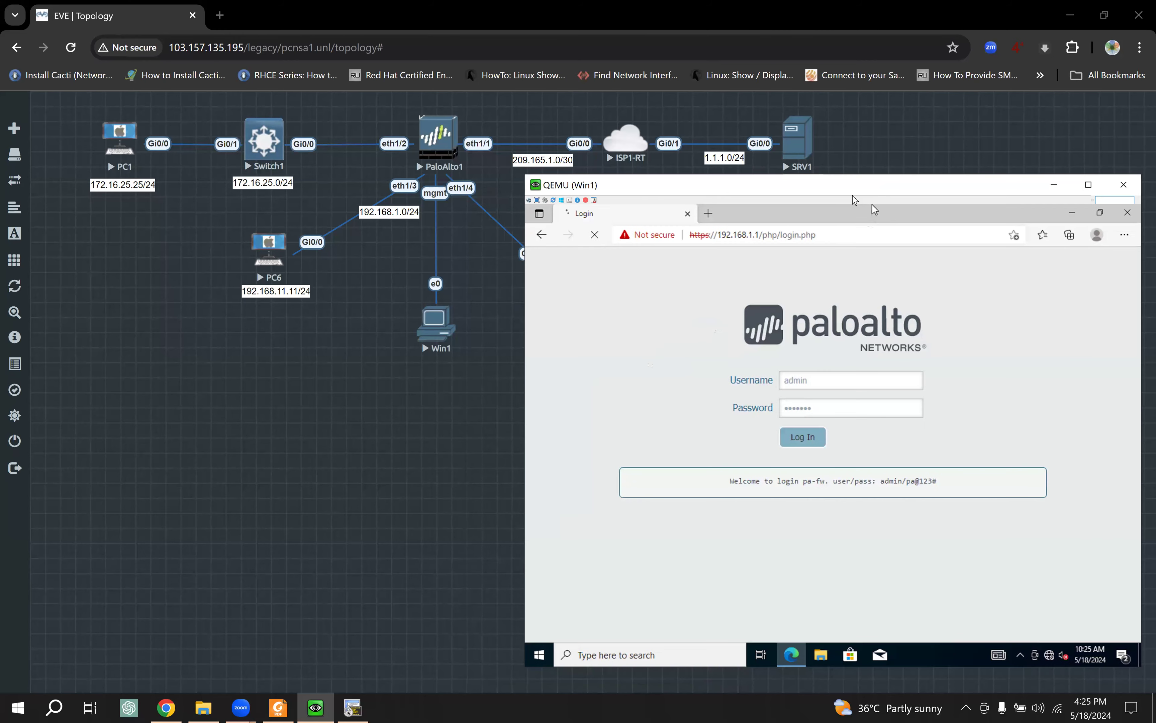
pyautogui.click(483, 309)
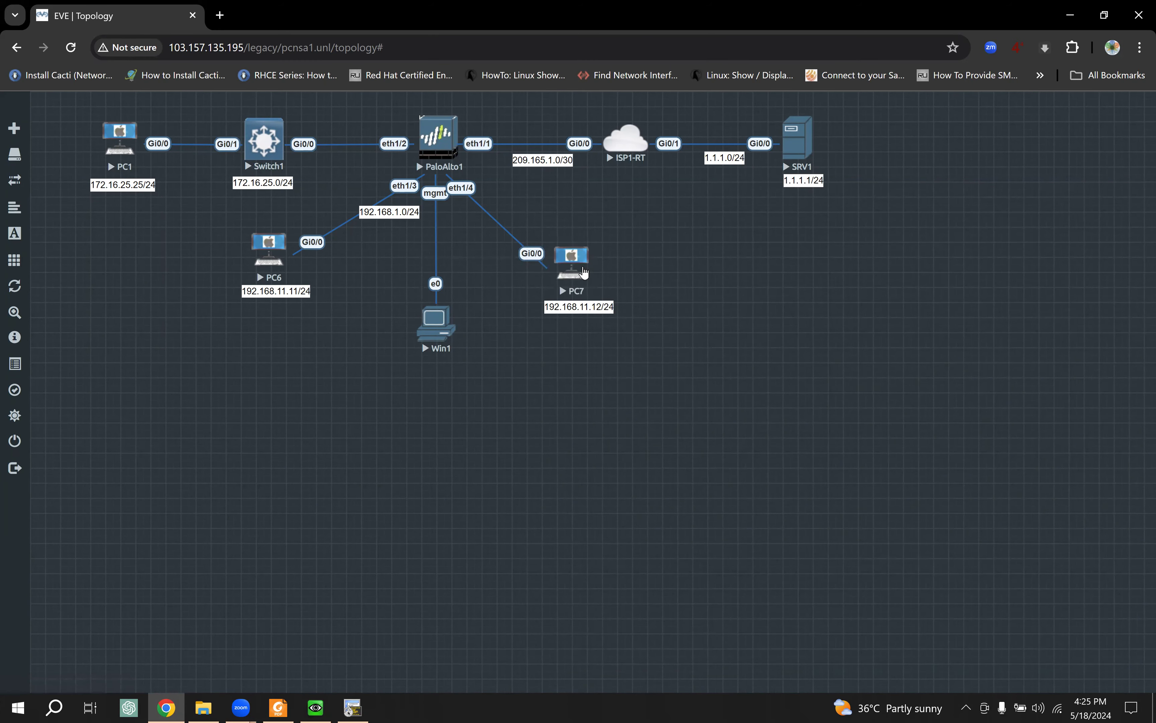
pyautogui.moveTo(580, 265); pyautogui.dragTo(380, 293)
pyautogui.moveTo(313, 319); pyautogui.dragTo(350, 324)
pyautogui.moveTo(575, 307); pyautogui.dragTo(338, 364)
pyautogui.moveTo(436, 333); pyautogui.dragTo(444, 333)
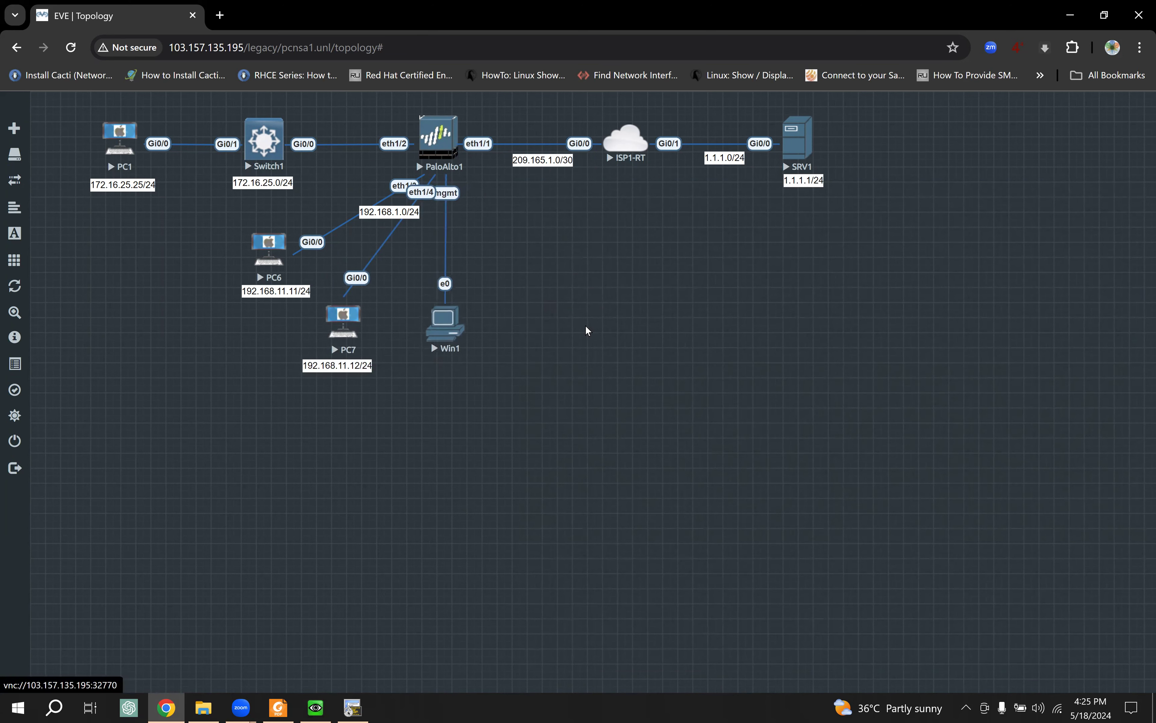
pyautogui.click(316, 706)
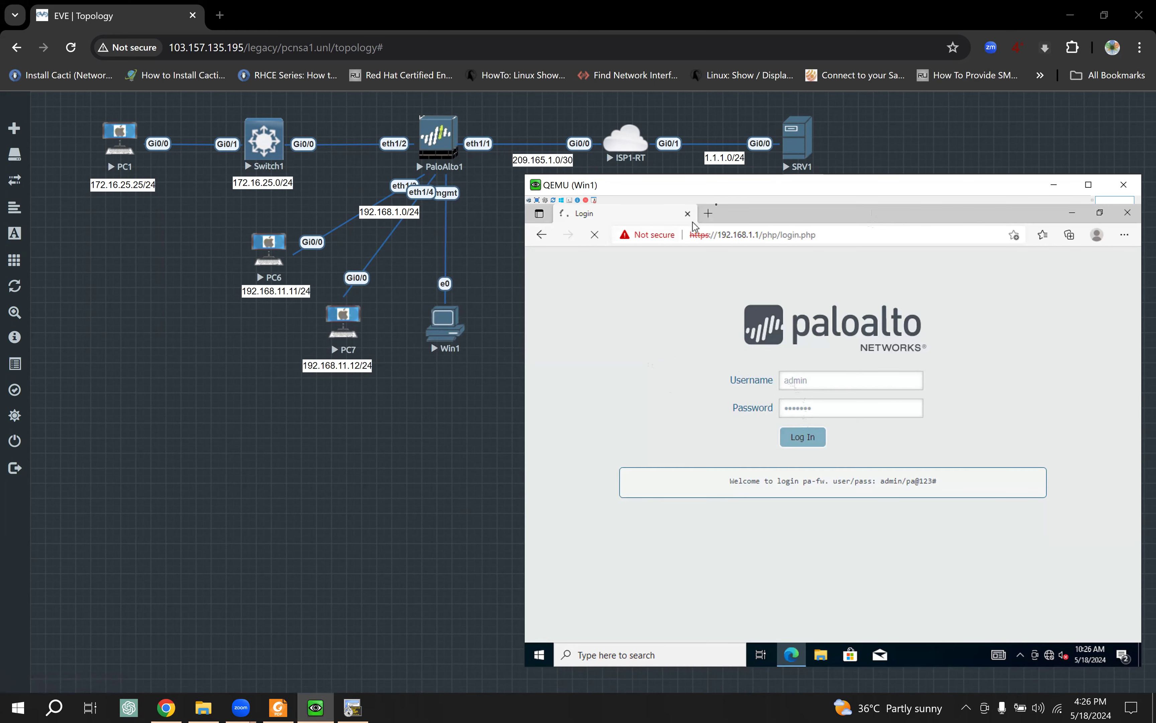
pyautogui.moveTo(712, 186); pyautogui.dragTo(683, 174)
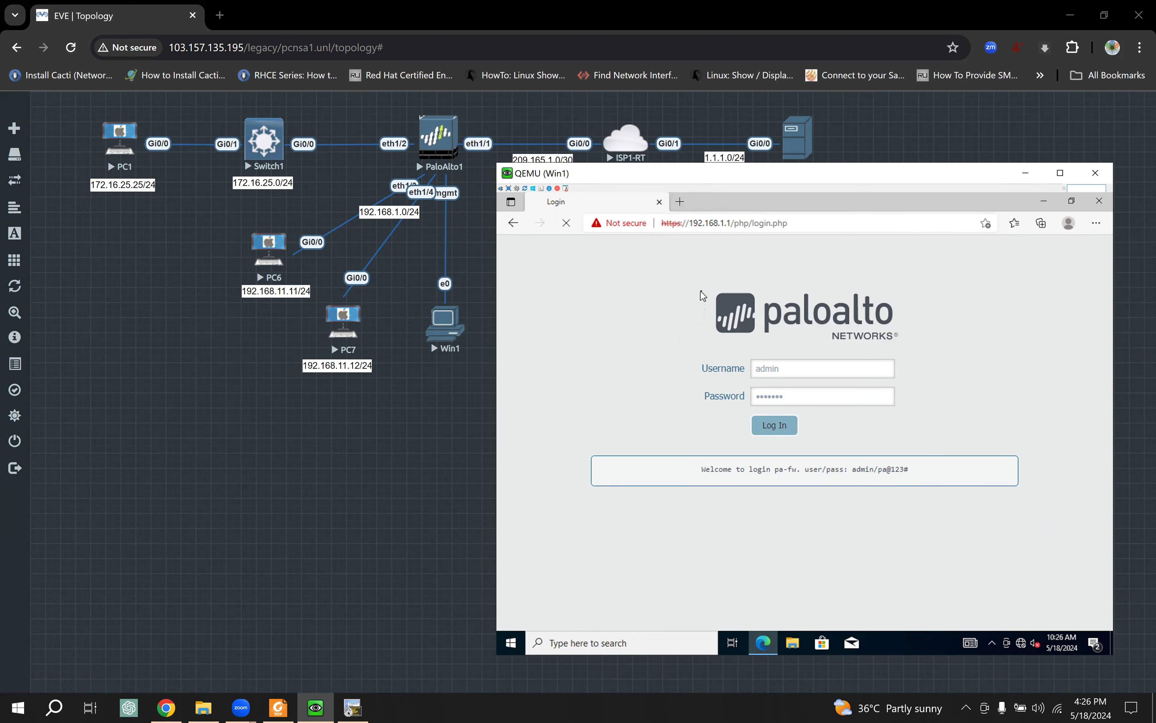
# Step: Open Command Prompt in Win1 and run a continuous ping to 192.168.1.1 with 'ping 192.168.1.1 -t'
pyautogui.click(619, 643)
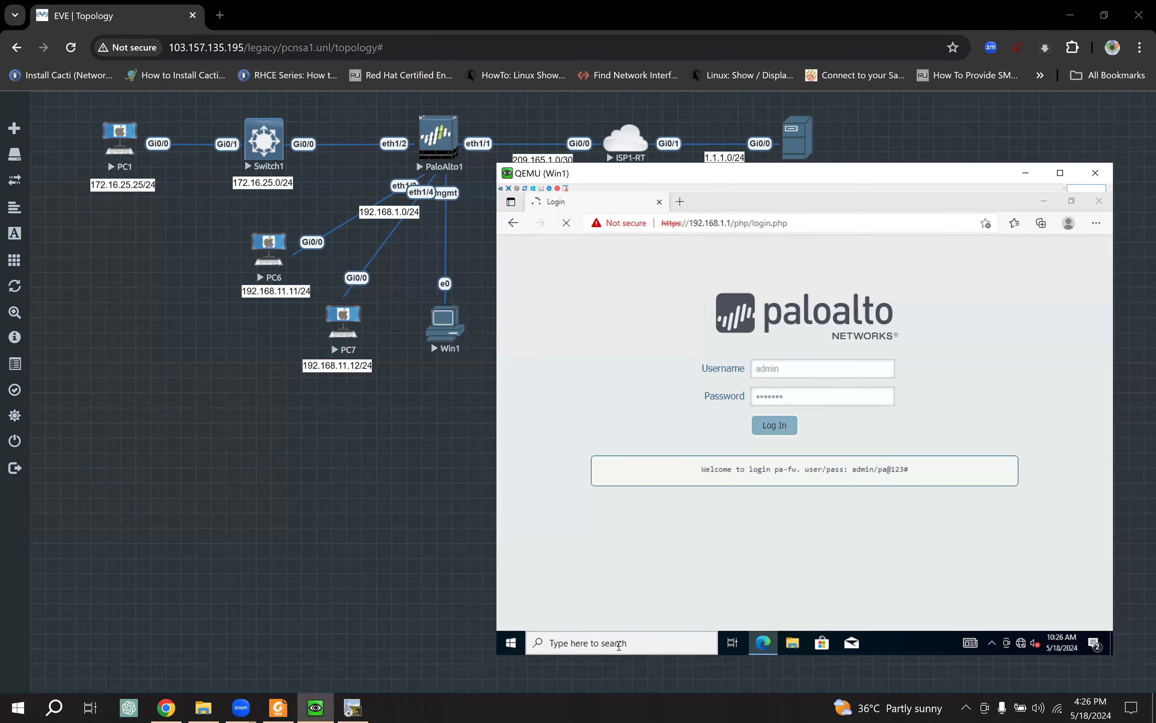
pyautogui.write('cmd')
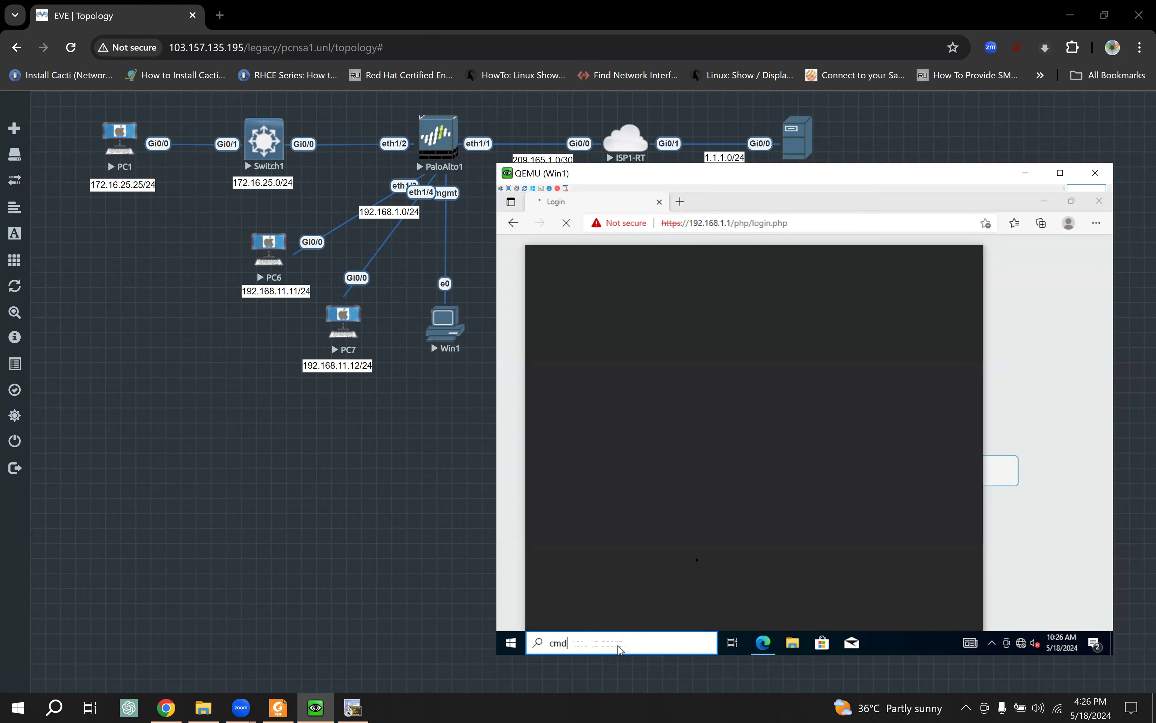
pyautogui.click(619, 313)
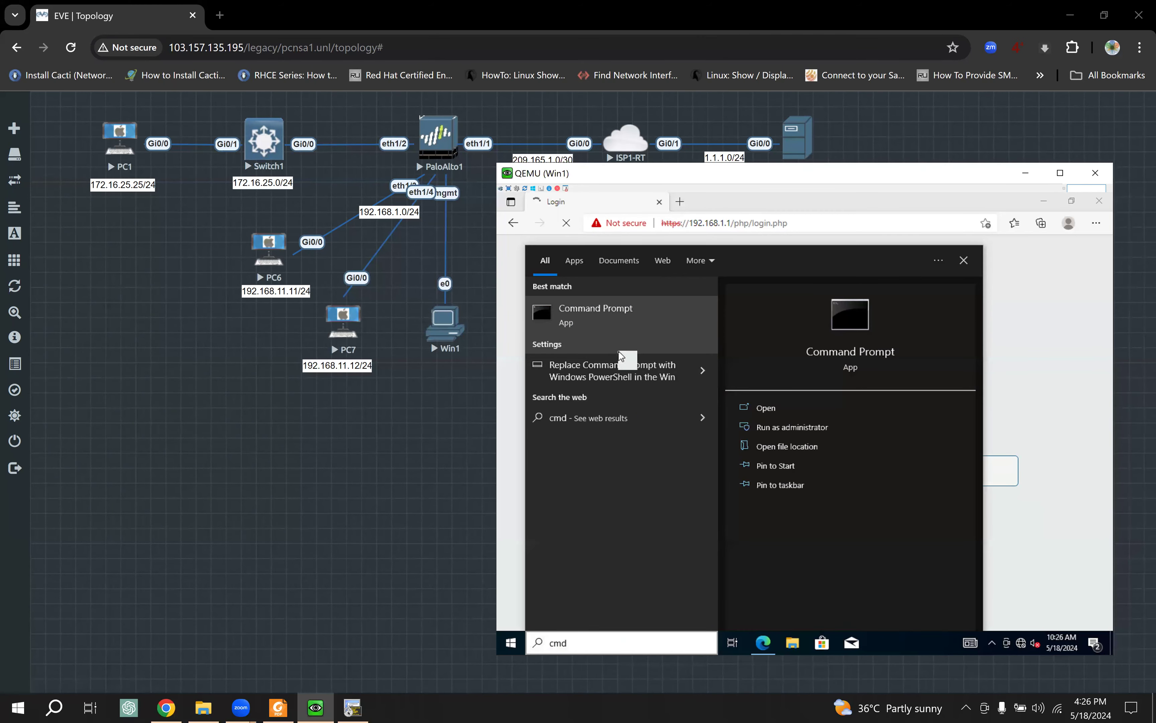
pyautogui.write('pi')
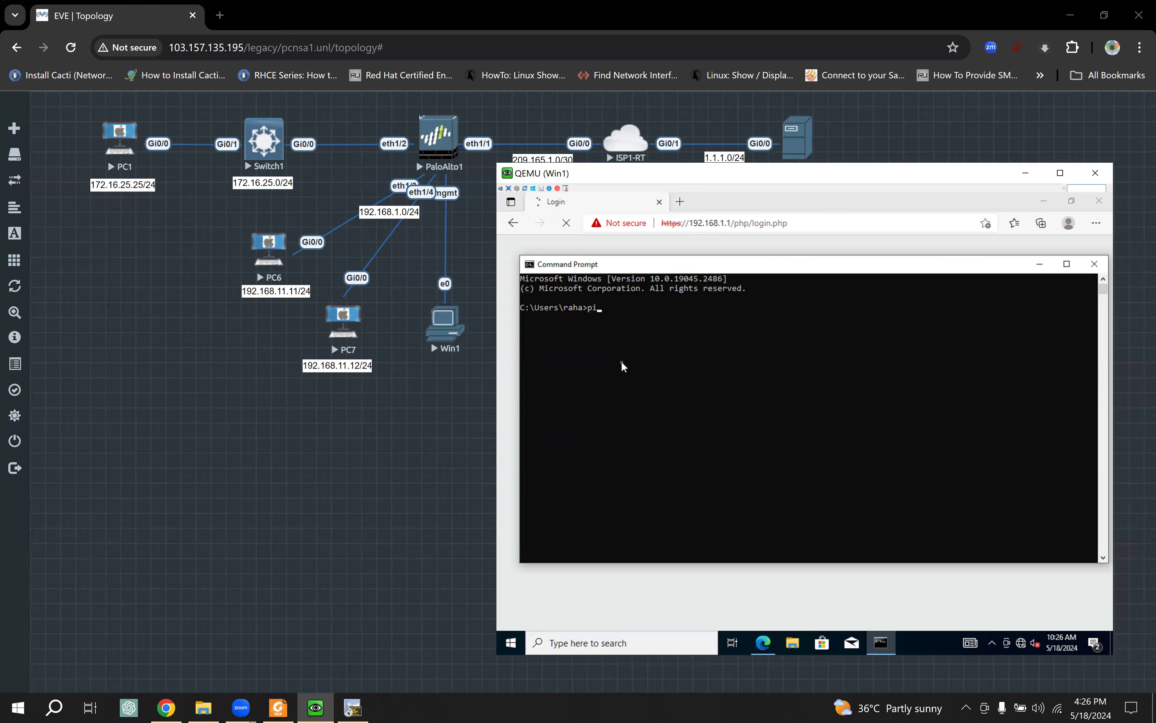
pyautogui.write('ng 192.168.1.1 -t')
pyautogui.press('Return')
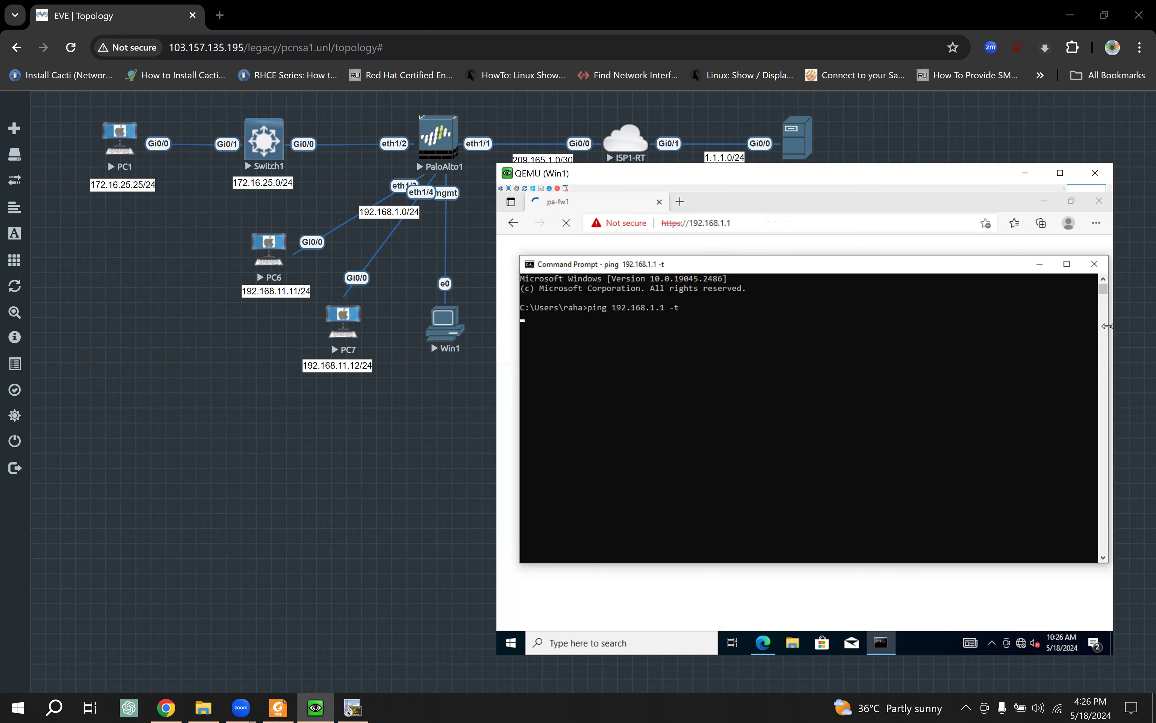
# Step: Shrink the Command Prompt window and minimize it to reveal the firewall dashboard
pyautogui.moveTo(1107, 326); pyautogui.dragTo(954, 326)
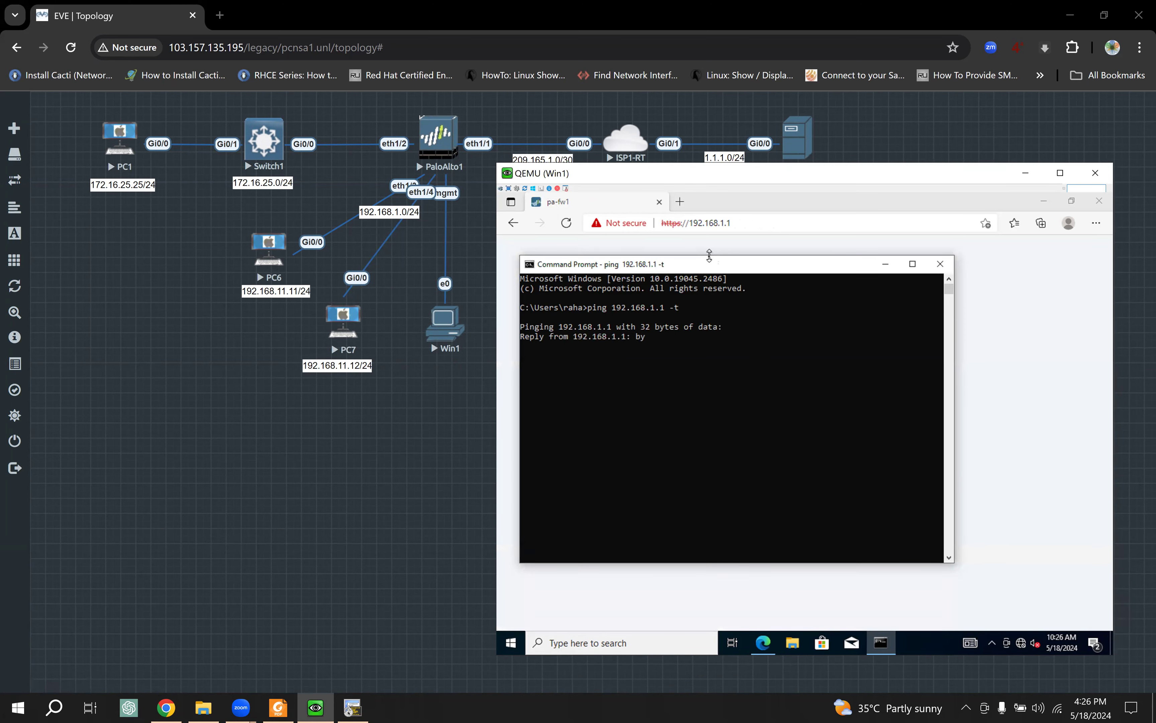
pyautogui.moveTo(706, 256); pyautogui.dragTo(708, 278)
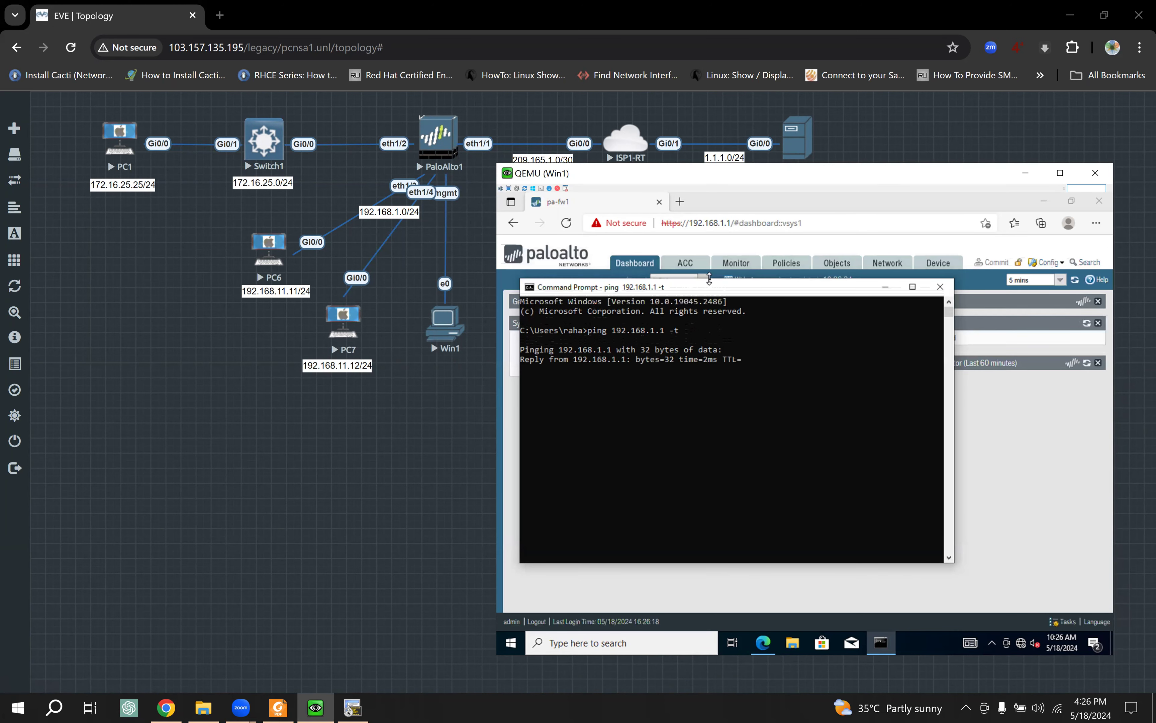
pyautogui.click(885, 286)
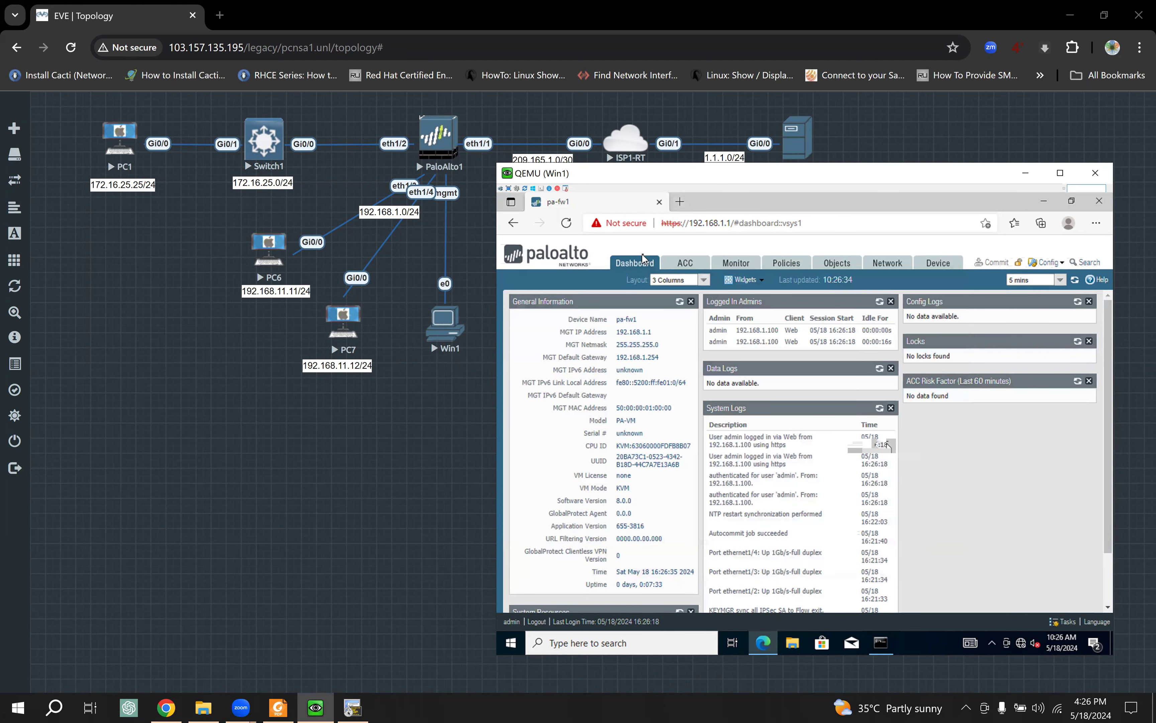
# Step: Show the firewall's Network Interfaces page and rearrange PC6, PC7, Win1 and their IP labels on the topology
pyautogui.click(887, 269)
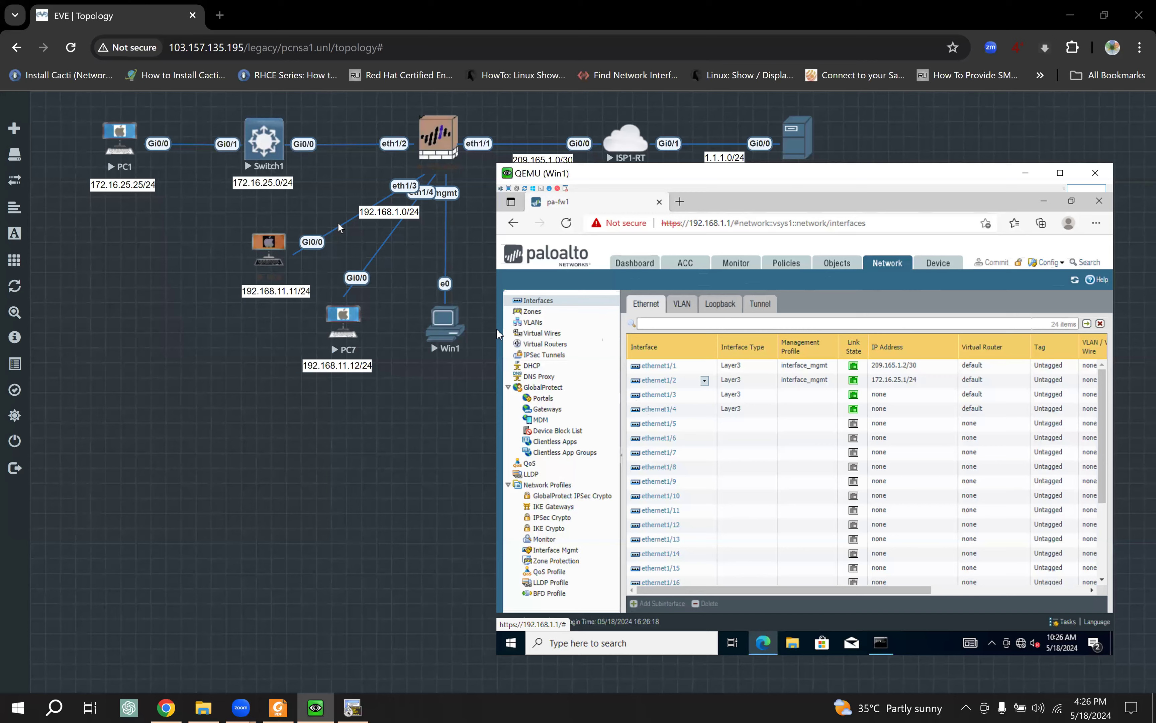
pyautogui.moveTo(273, 251); pyautogui.dragTo(263, 256)
pyautogui.moveTo(451, 325); pyautogui.dragTo(521, 318)
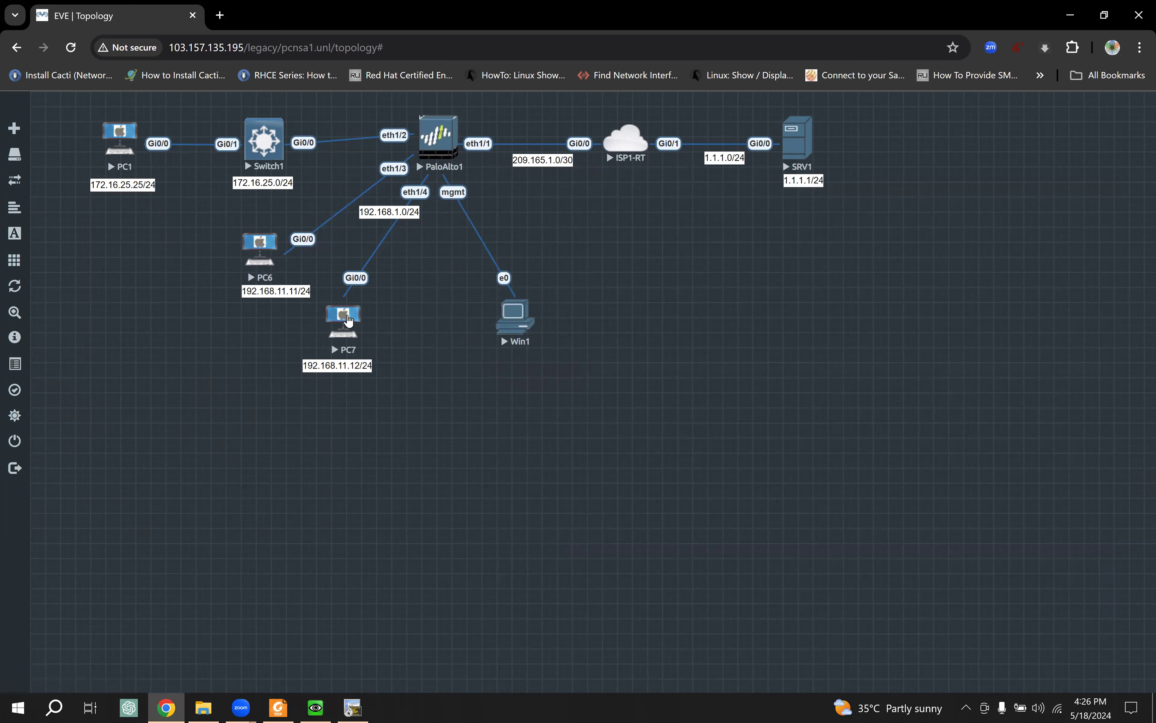
pyautogui.moveTo(348, 320); pyautogui.dragTo(371, 317)
pyautogui.moveTo(342, 366); pyautogui.dragTo(376, 365)
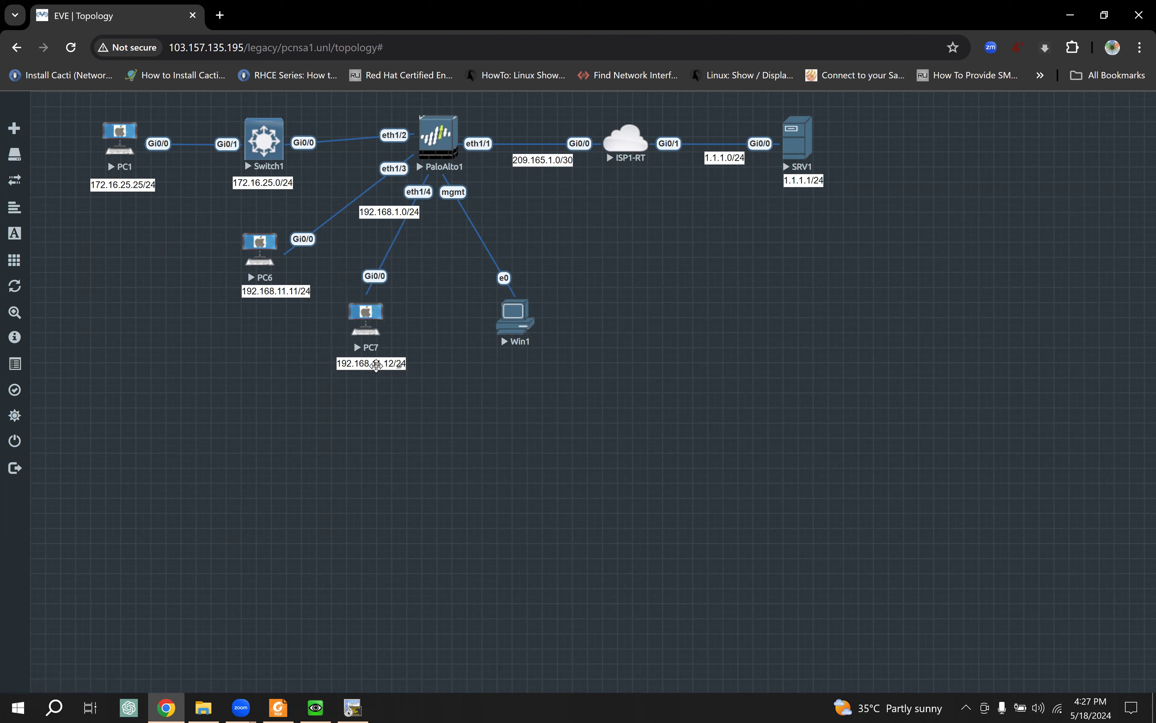
pyautogui.moveTo(269, 291)
pyautogui.mouseDown()
pyautogui.moveTo(263, 323)
pyautogui.moveTo(259, 300)
pyautogui.mouseUp()
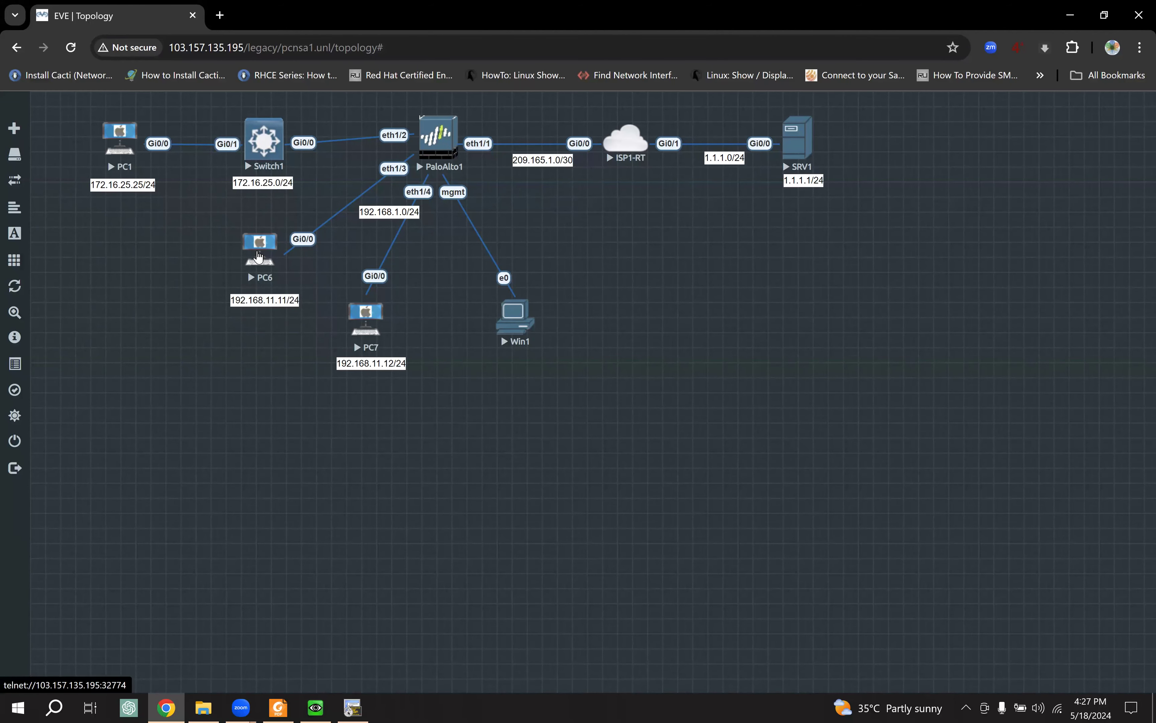
pyautogui.moveTo(259, 257); pyautogui.dragTo(258, 257)
pyautogui.click(514, 315)
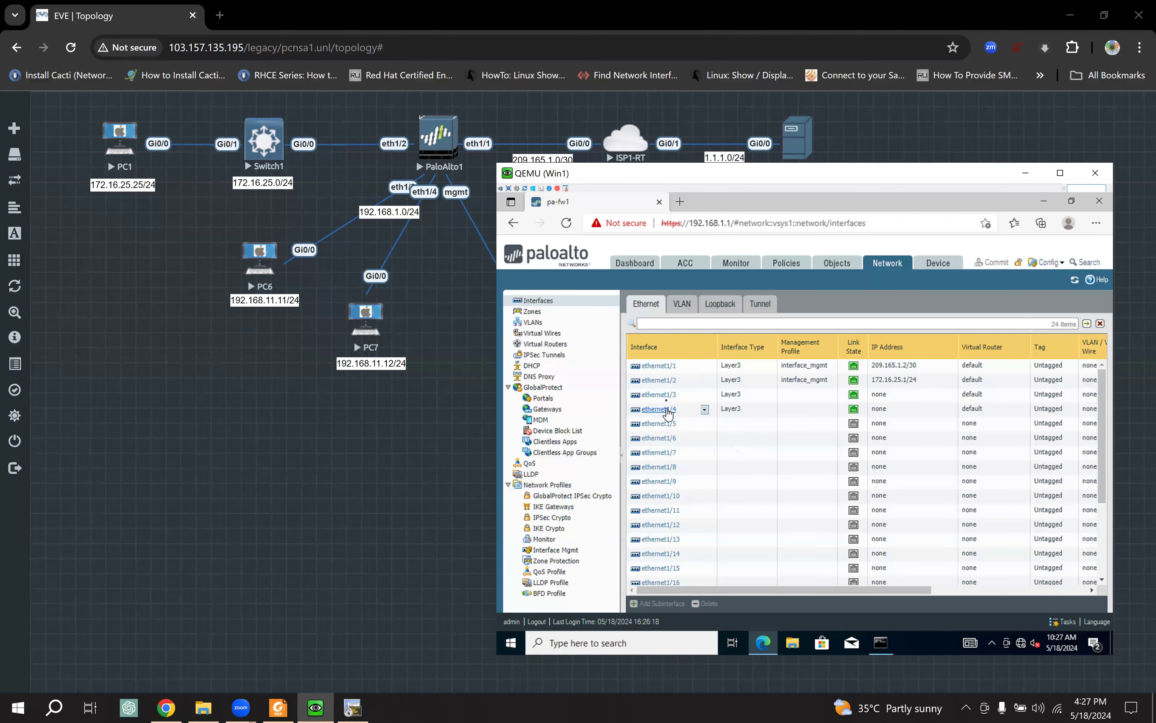
# Step: Change ethernet1/3's interface type from Layer3 to Virtual Wire
pyautogui.click(668, 404)
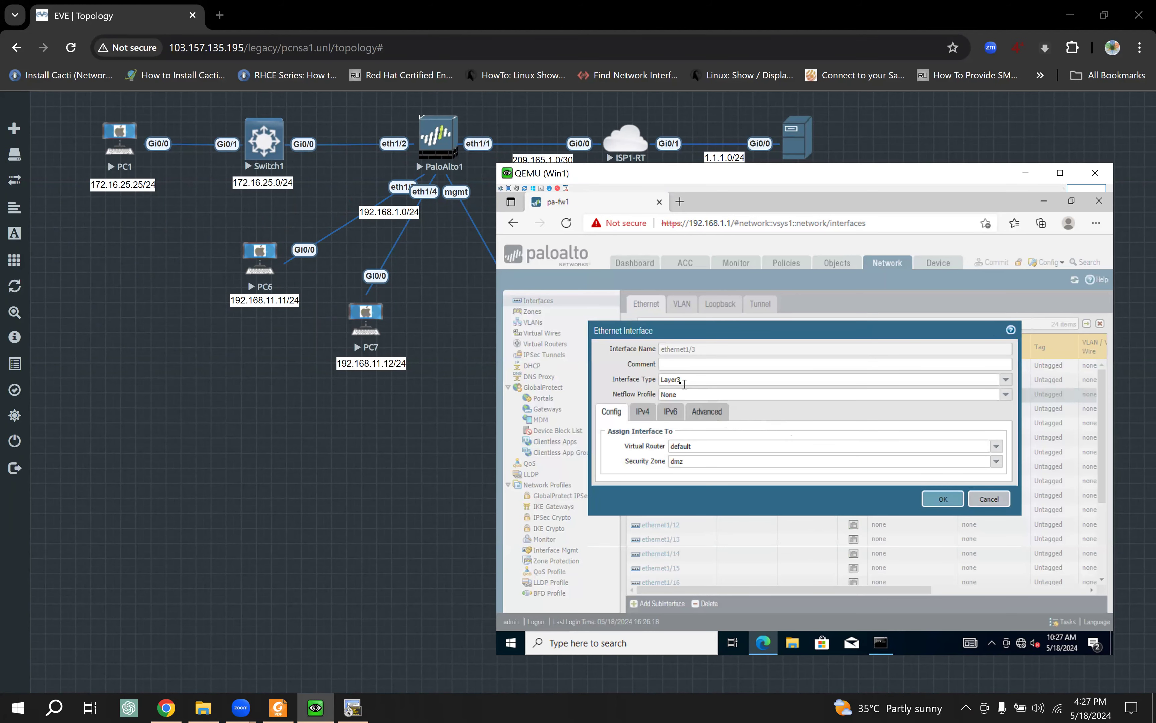
pyautogui.click(689, 381)
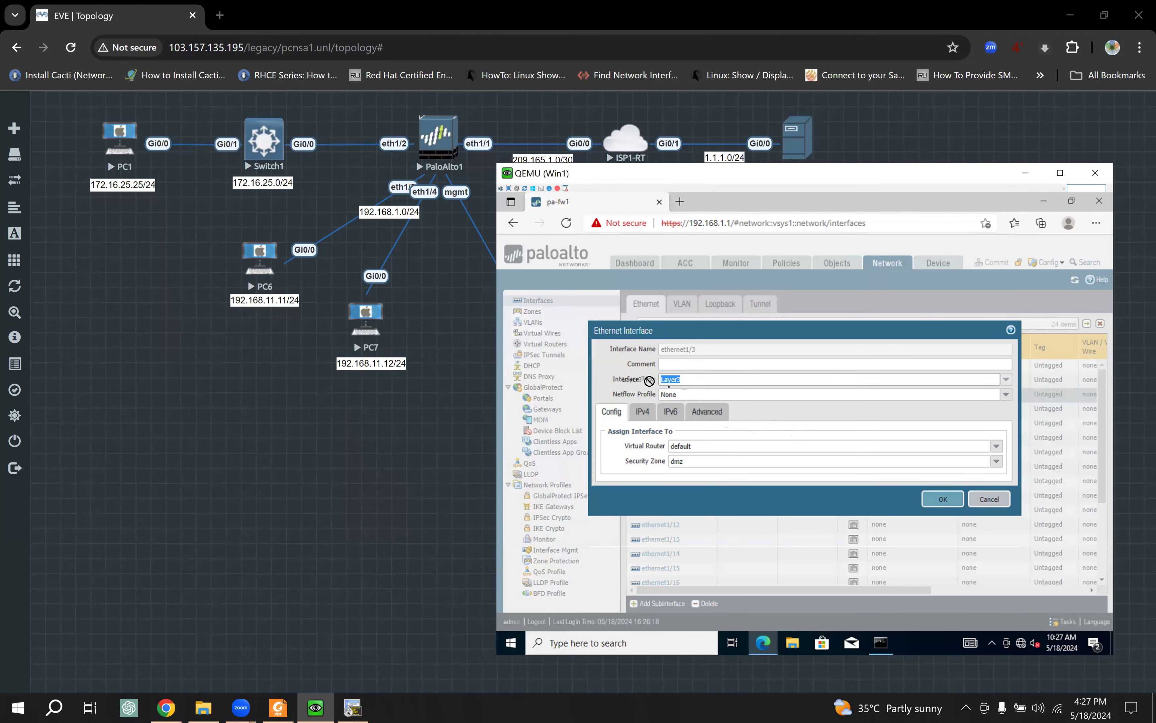
pyautogui.click(1007, 379)
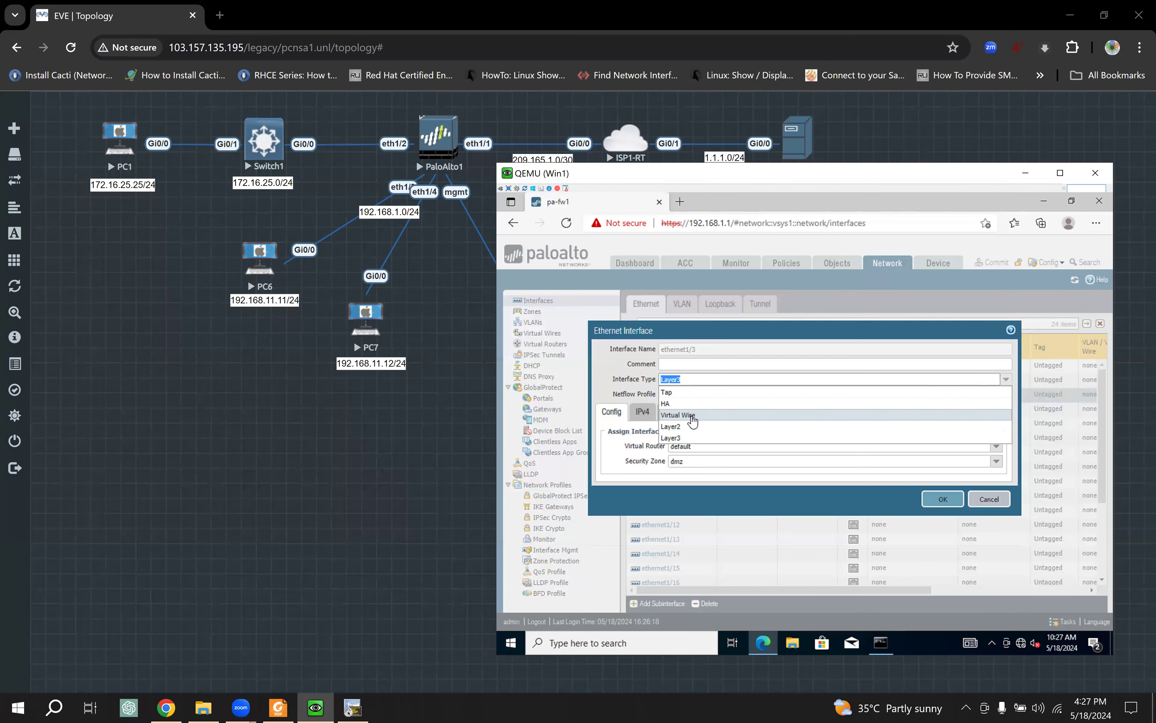
pyautogui.click(693, 416)
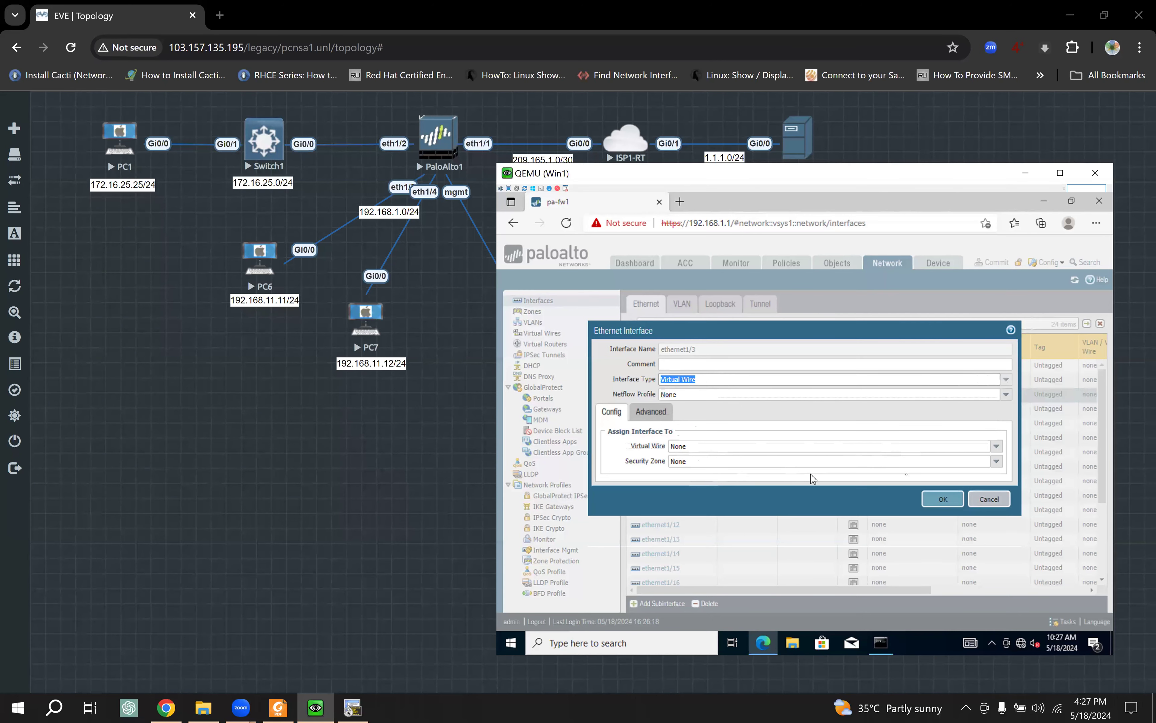
pyautogui.click(942, 502)
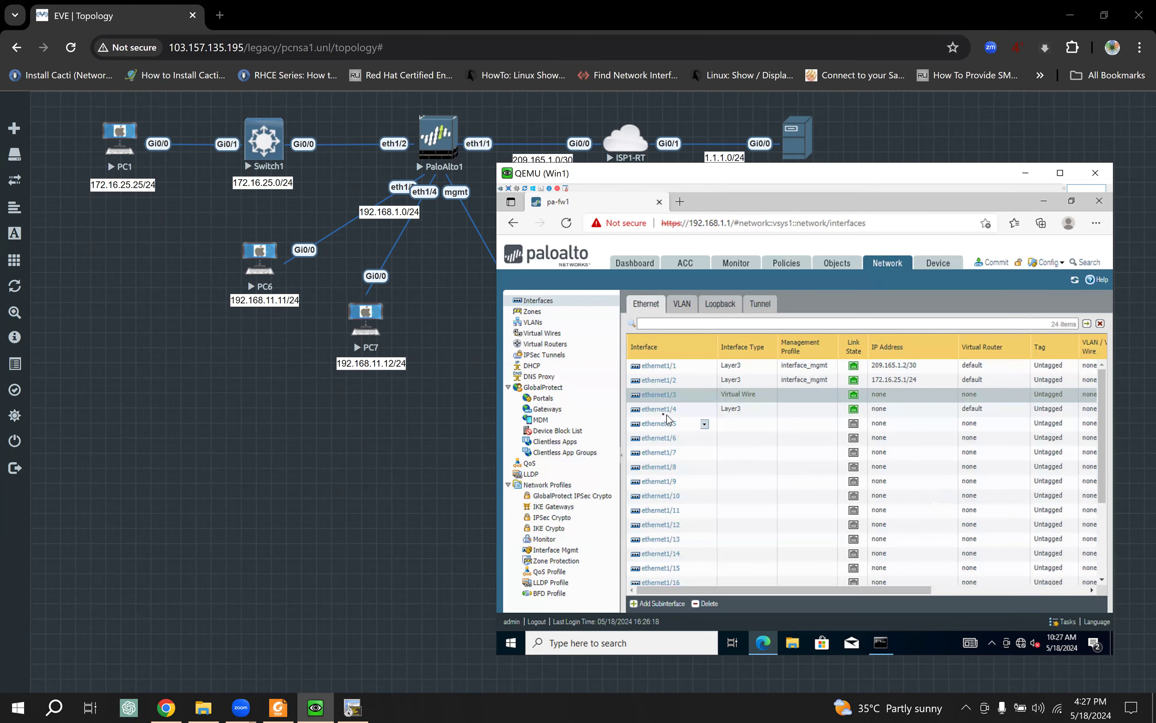
# Step: Change ethernet1/4's interface type to Virtual Wire as well
pyautogui.click(697, 411)
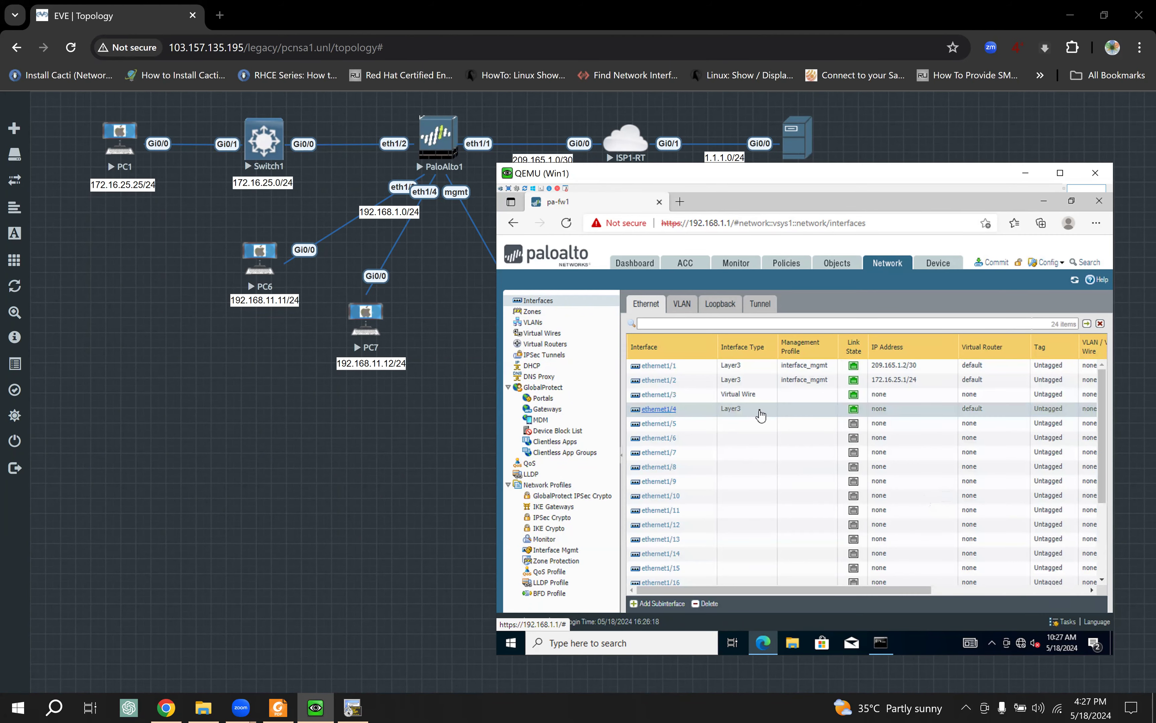
pyautogui.doubleClick(760, 414)
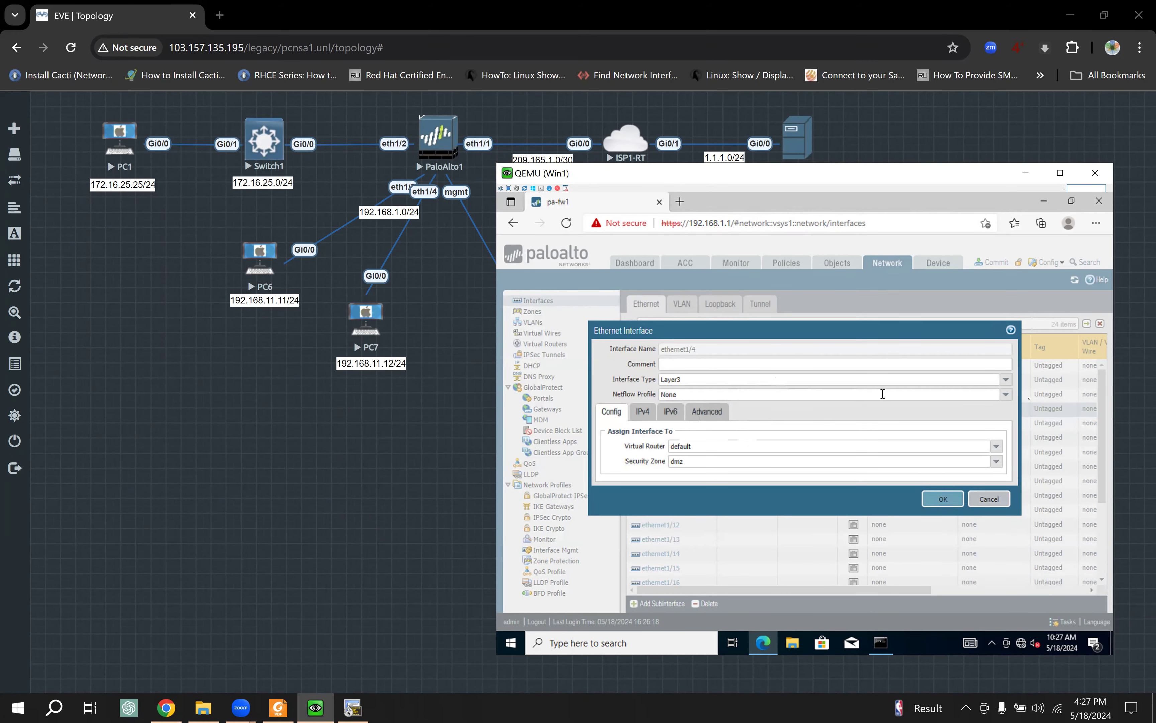
pyautogui.click(1006, 379)
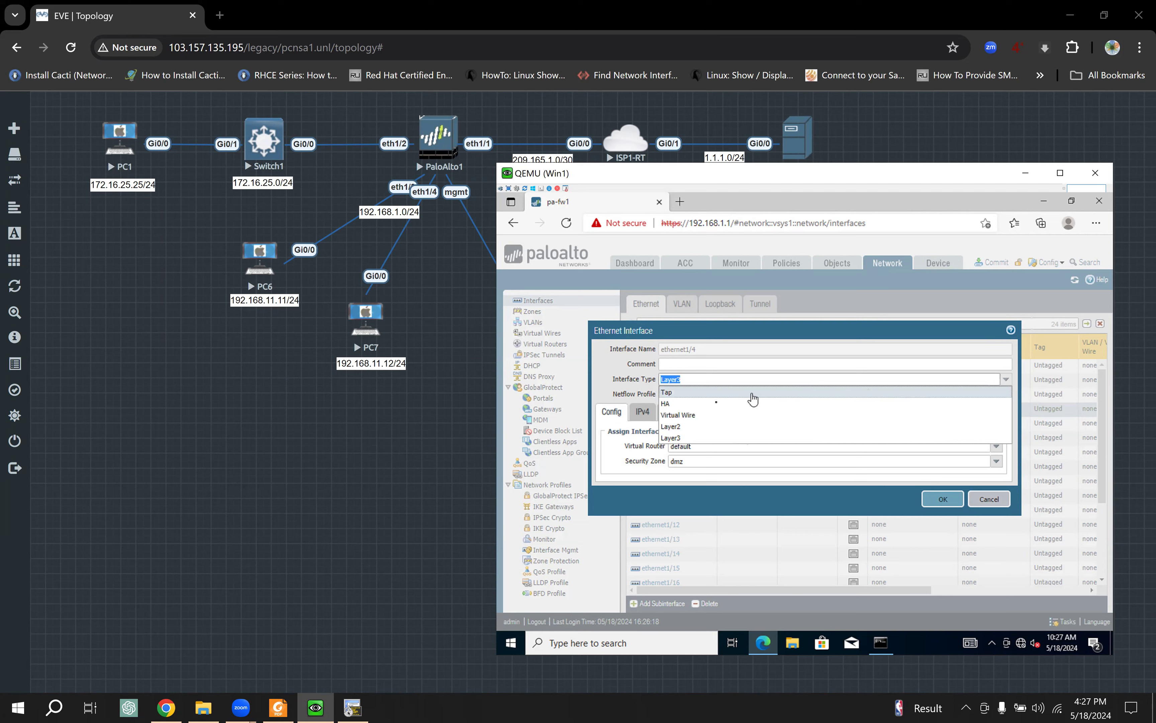
pyautogui.click(702, 420)
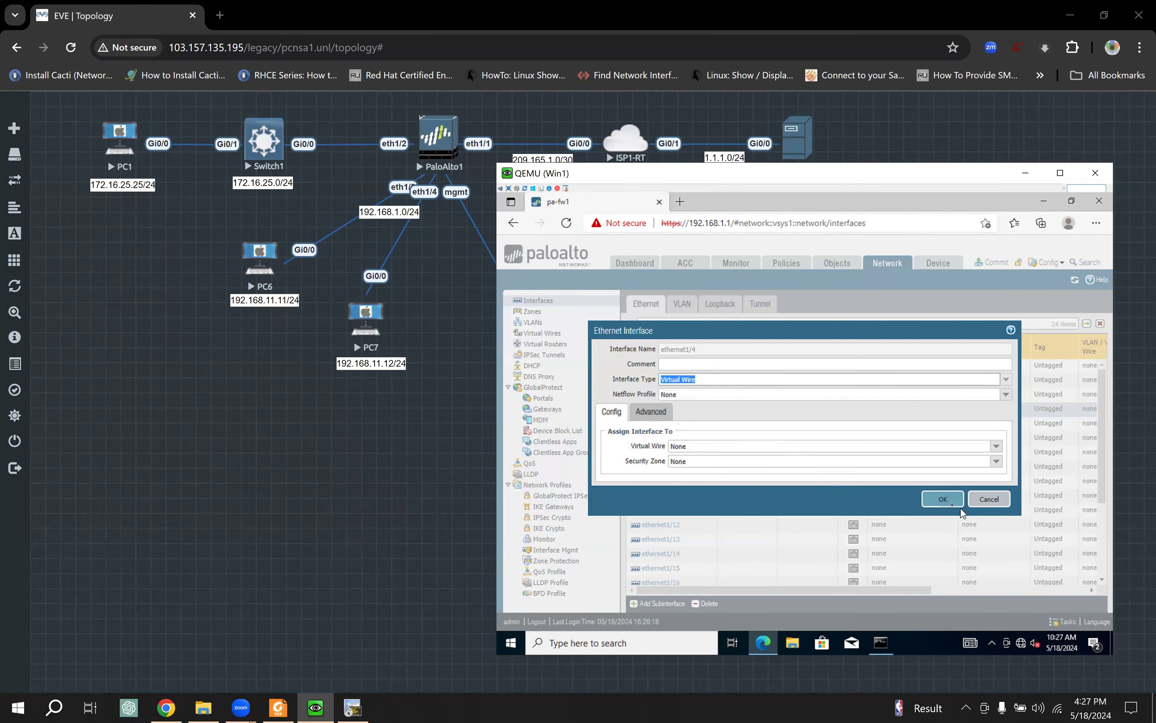
pyautogui.click(942, 499)
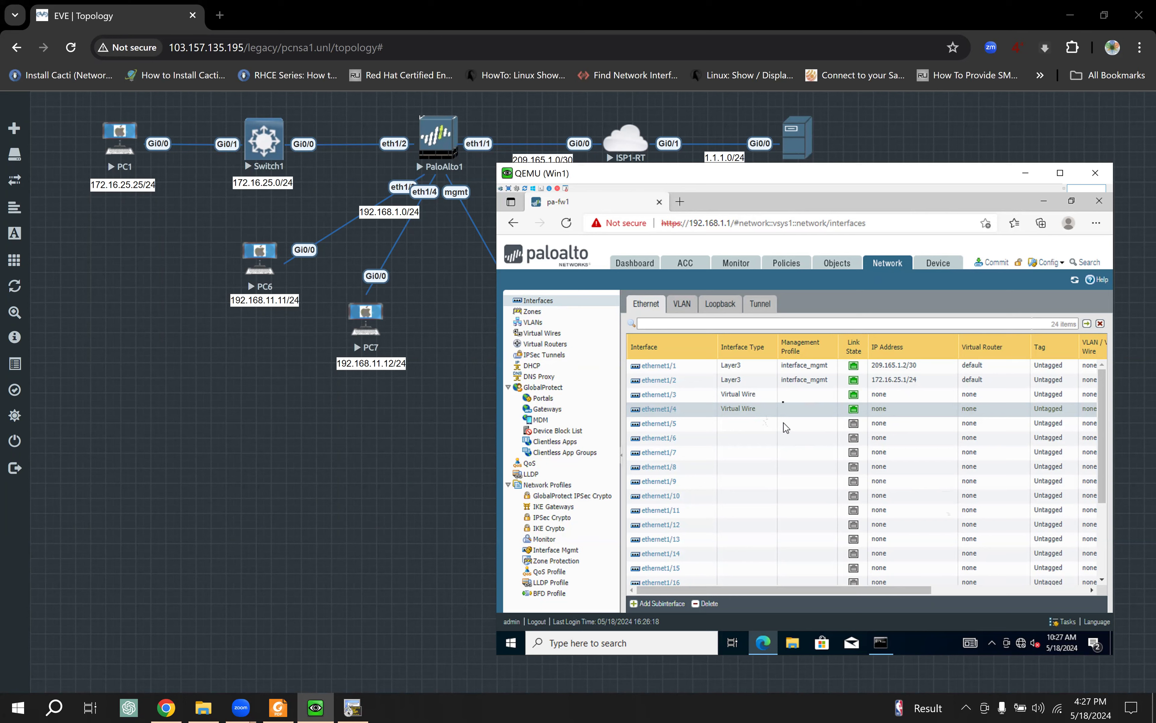
# Step: Validate the pending firewall configuration and dismiss the 'configuration is valid' result
pyautogui.click(996, 262)
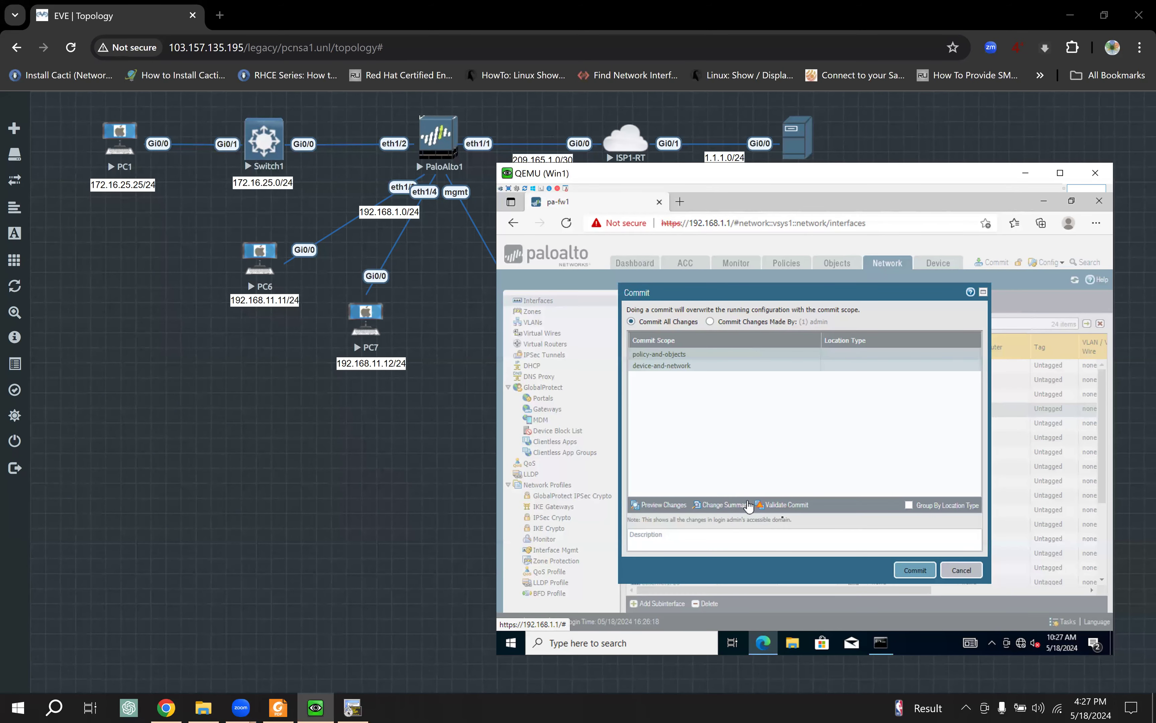
pyautogui.click(786, 504)
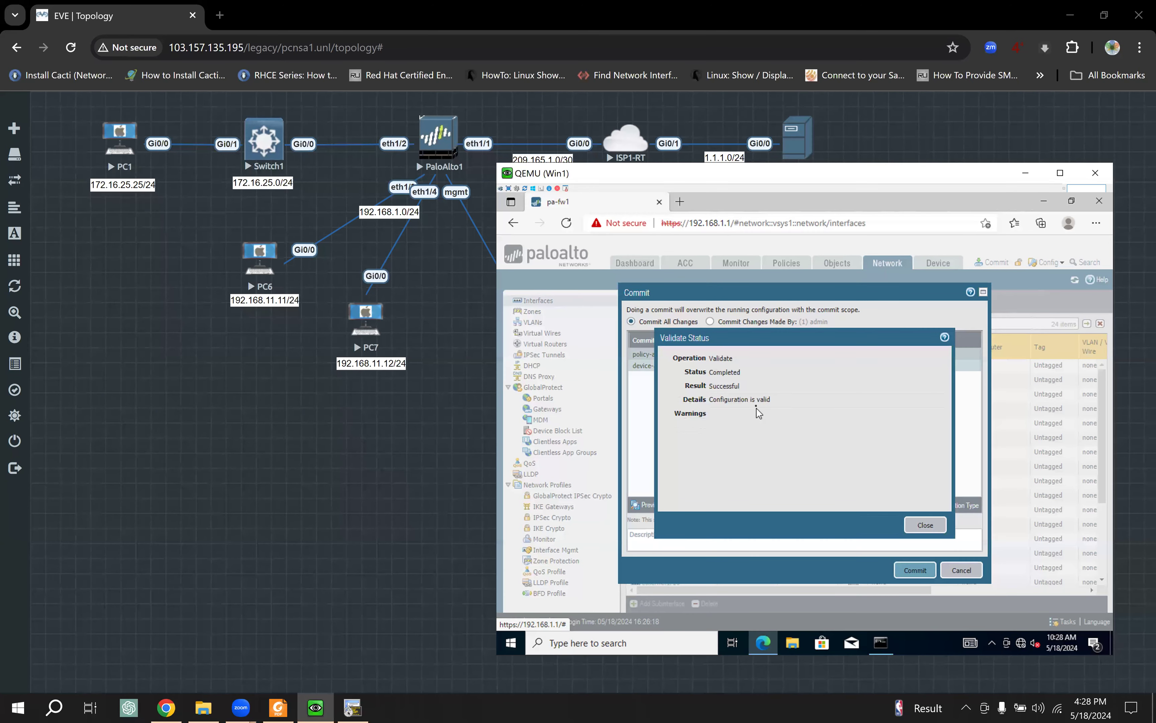
pyautogui.moveTo(725, 404); pyautogui.dragTo(768, 403)
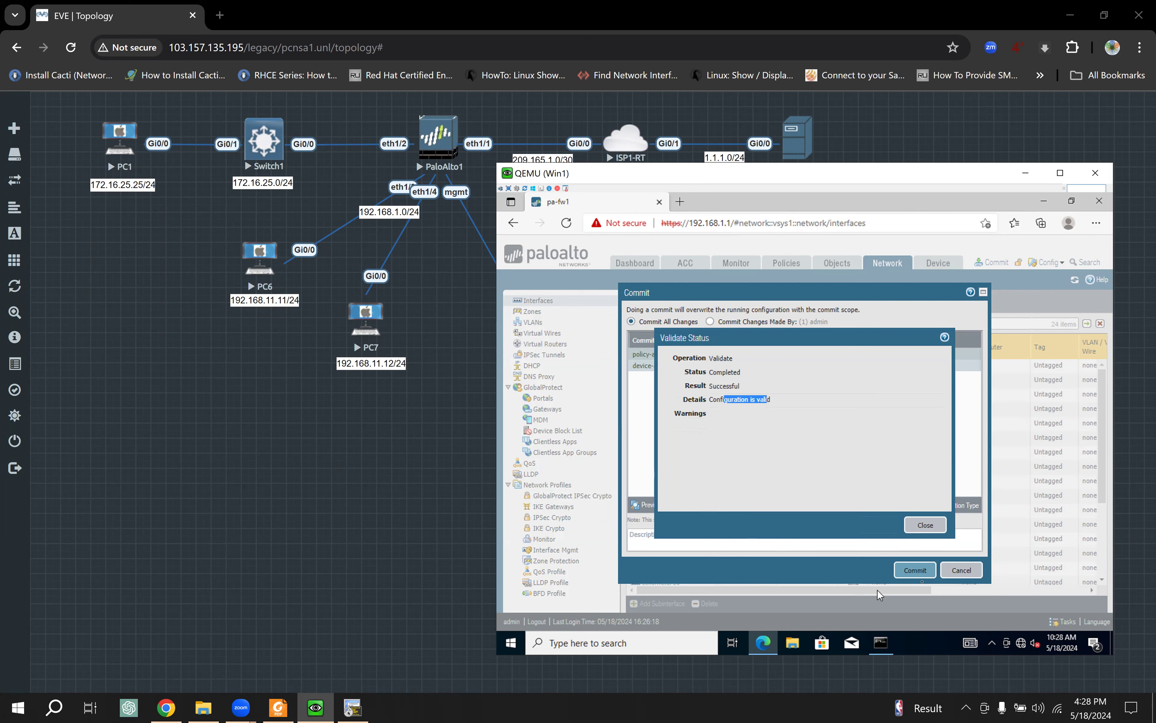
pyautogui.click(931, 528)
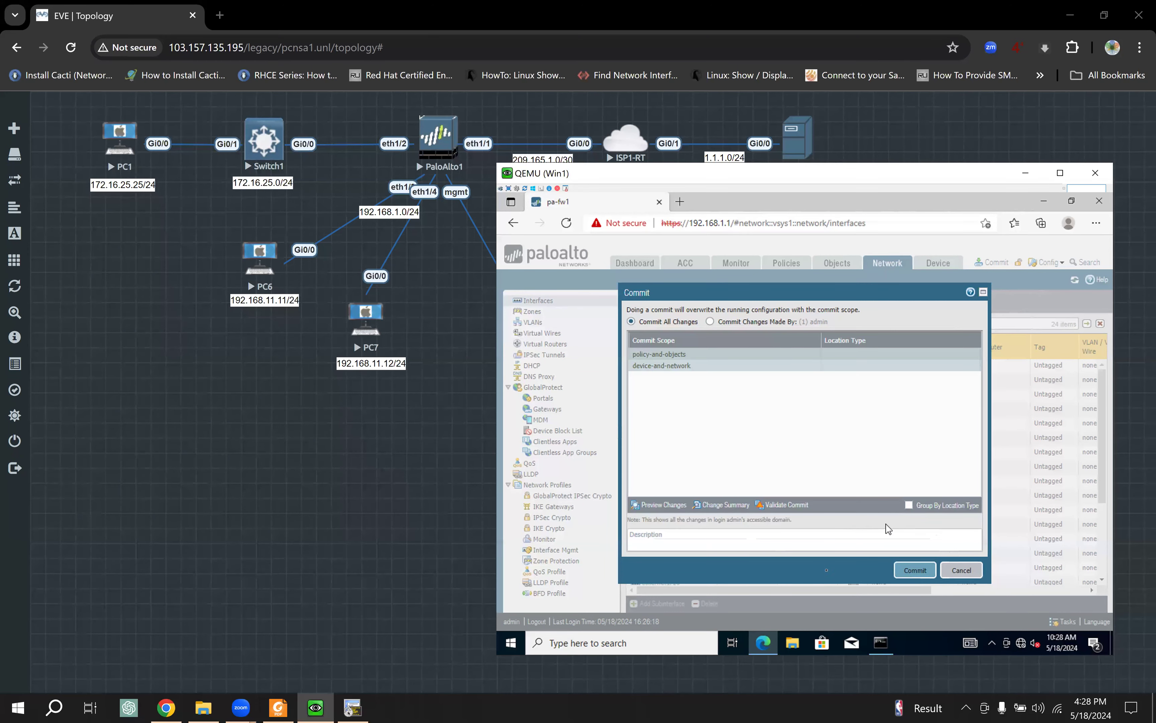
# Step: Commit the changes, move the 192.168.1.0/24 label below Win1, and close the finished commit status
pyautogui.click(913, 570)
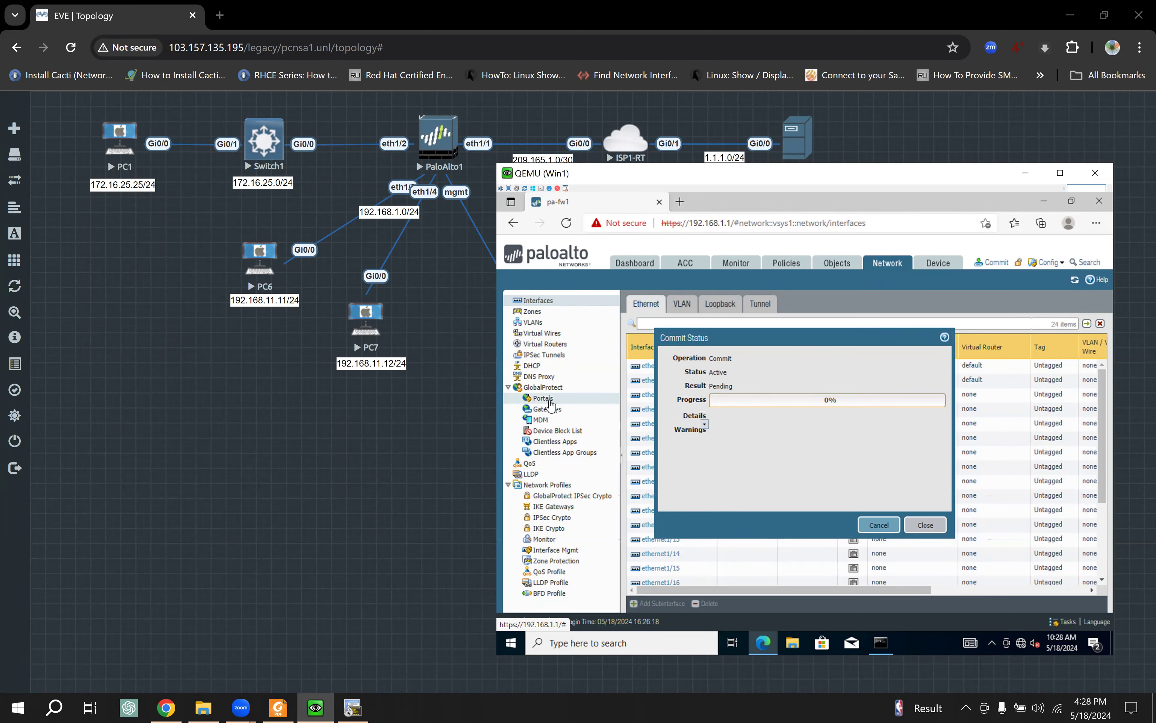
pyautogui.click(450, 318)
pyautogui.moveTo(388, 215); pyautogui.dragTo(511, 362)
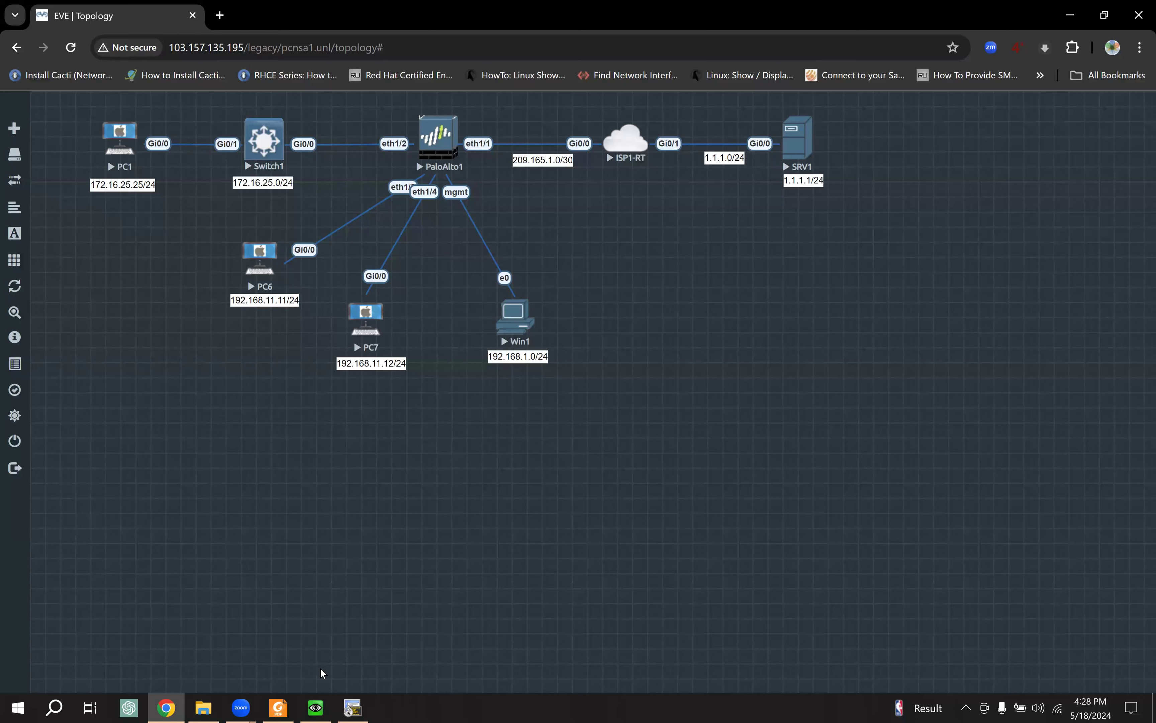
pyautogui.click(316, 707)
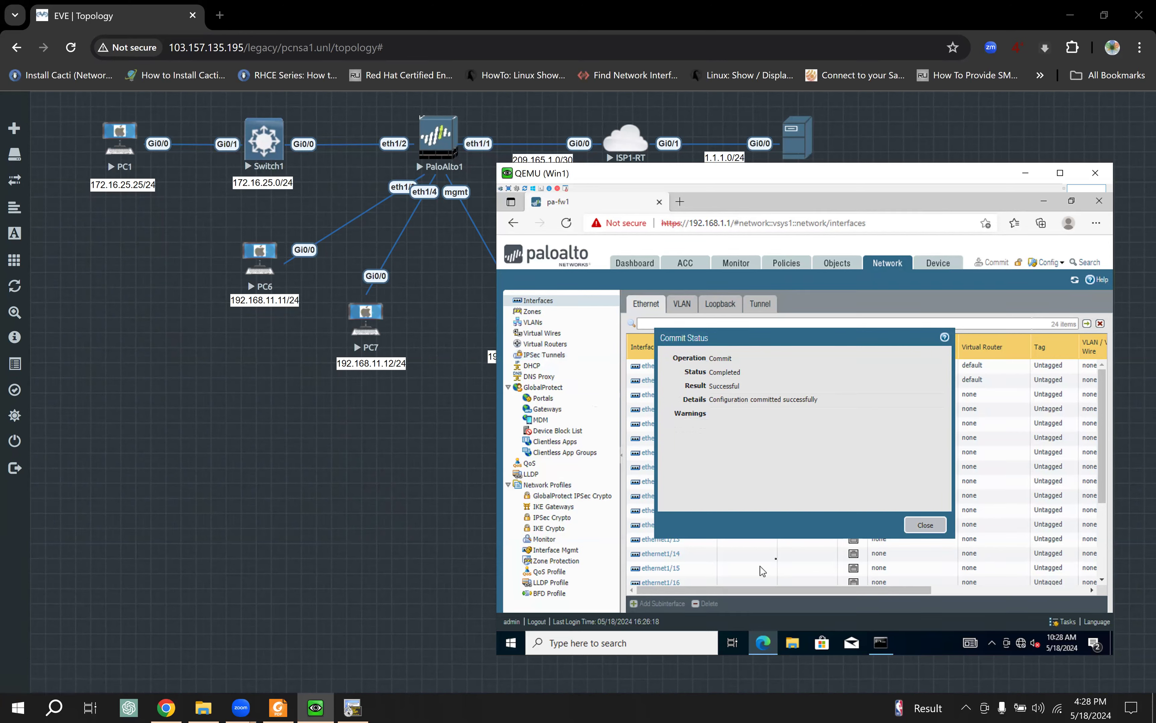
pyautogui.click(926, 526)
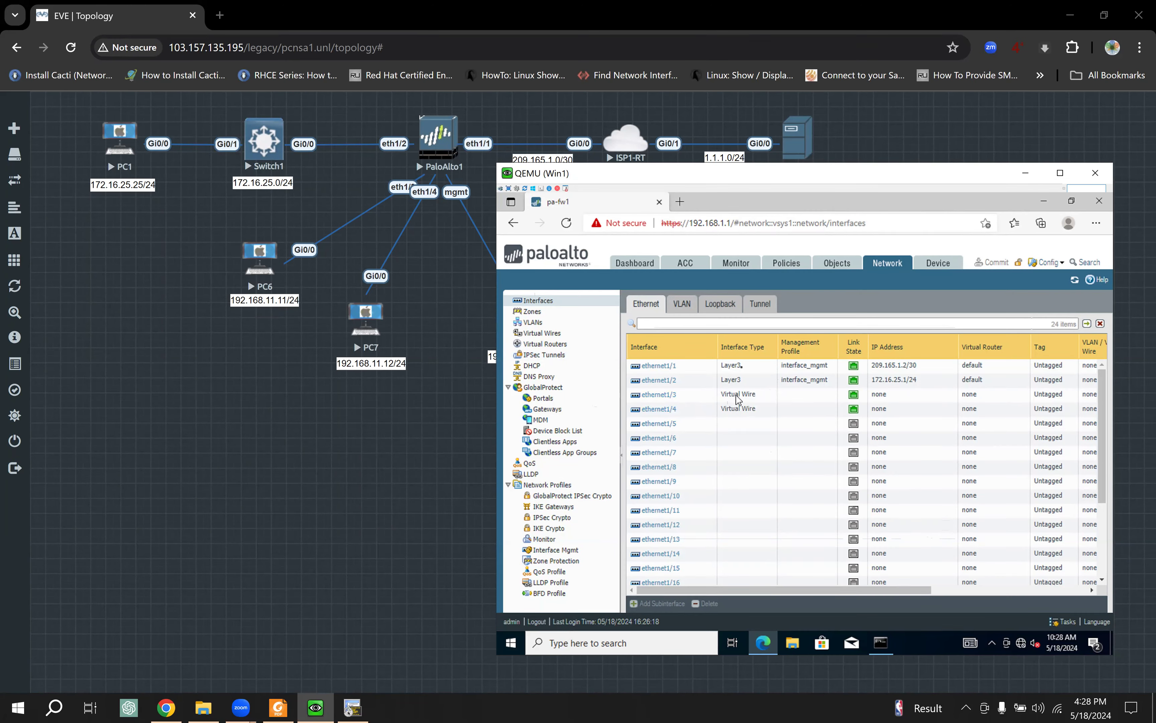
pyautogui.click(292, 340)
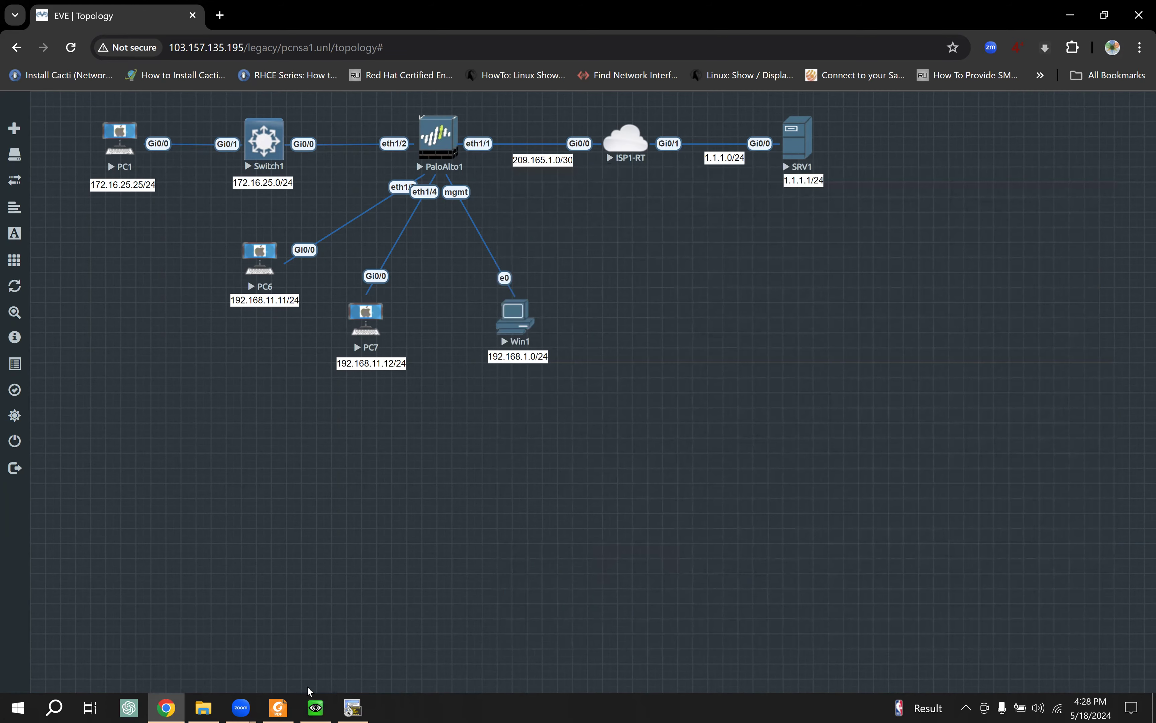
# Step: Ping PC7 at 192.168.11.12 from PC6 again; it still gets no replies
pyautogui.click(352, 707)
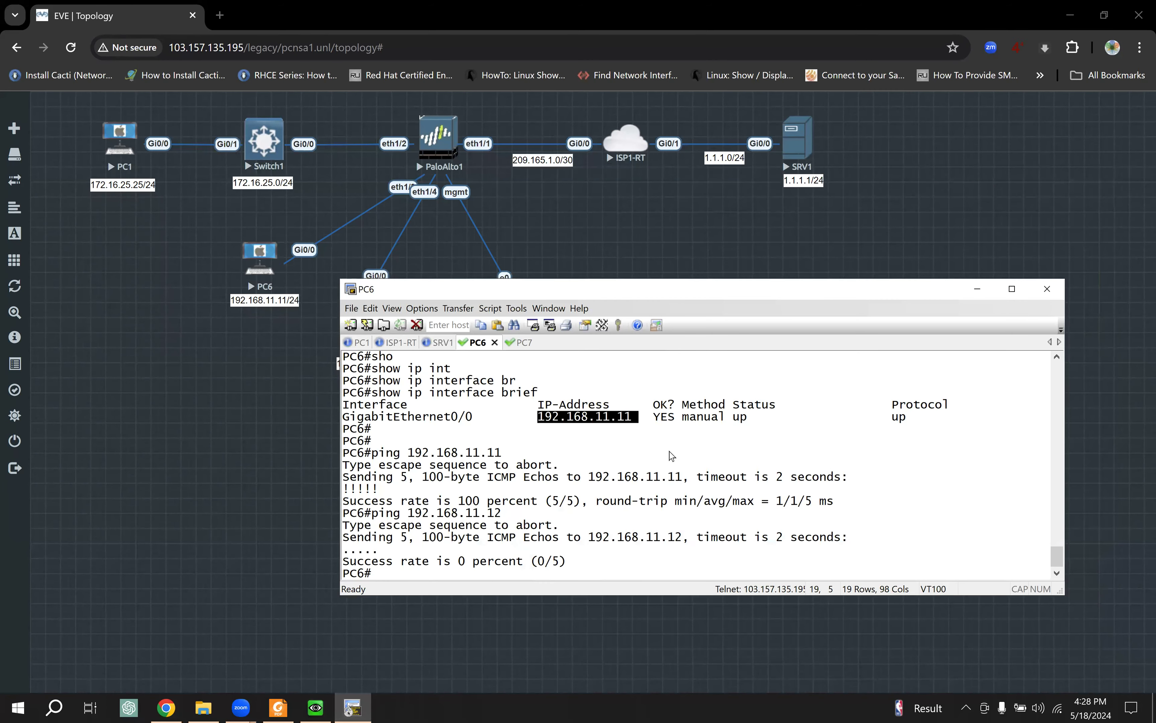
pyautogui.press('Return')
pyautogui.press('Return')
pyautogui.press('Return')
pyautogui.write('ping 192.168.11.12')
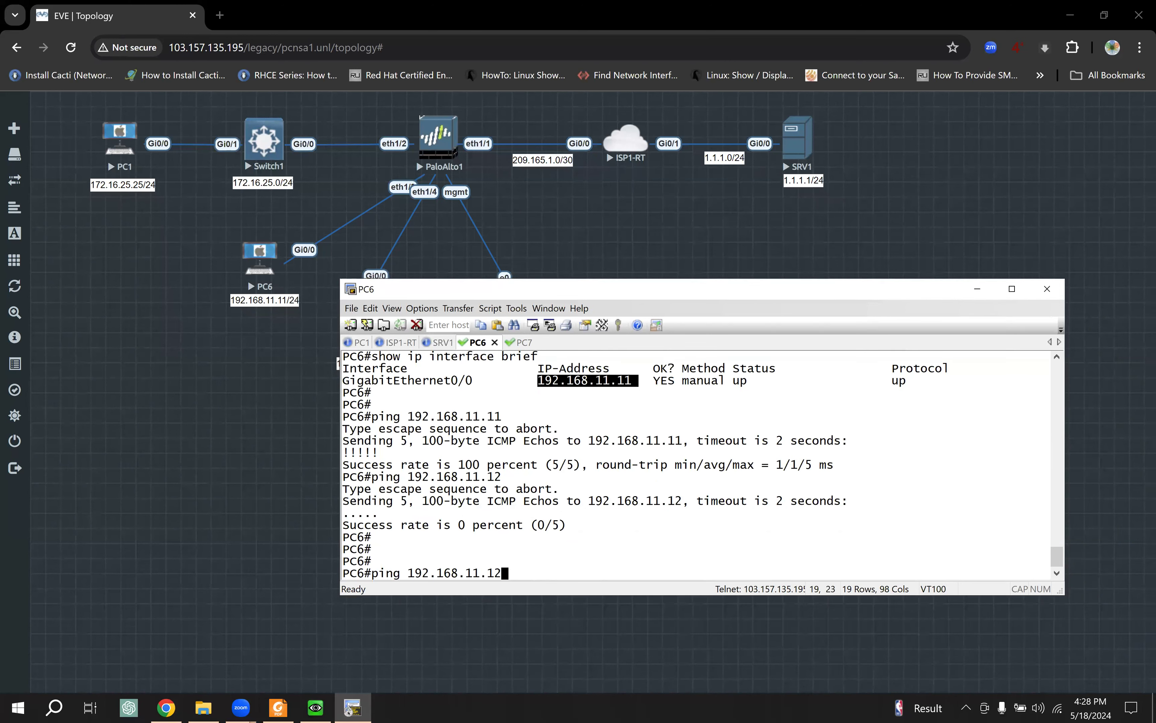
pyautogui.press('Return')
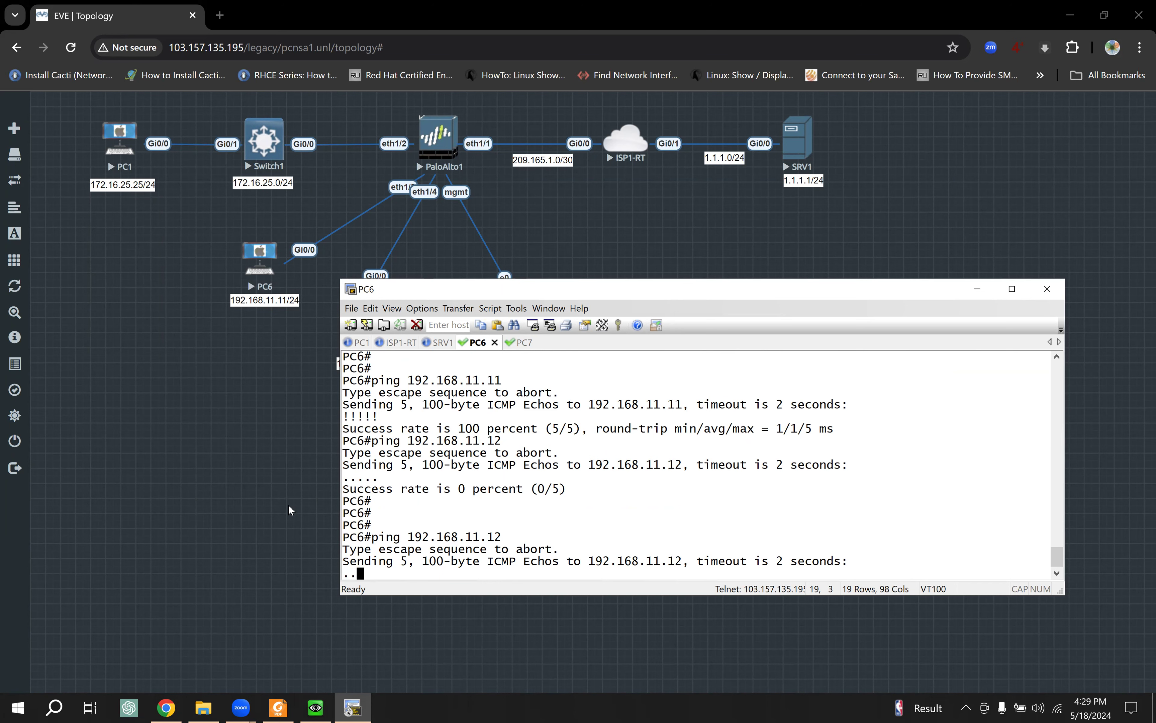
pyautogui.click(277, 486)
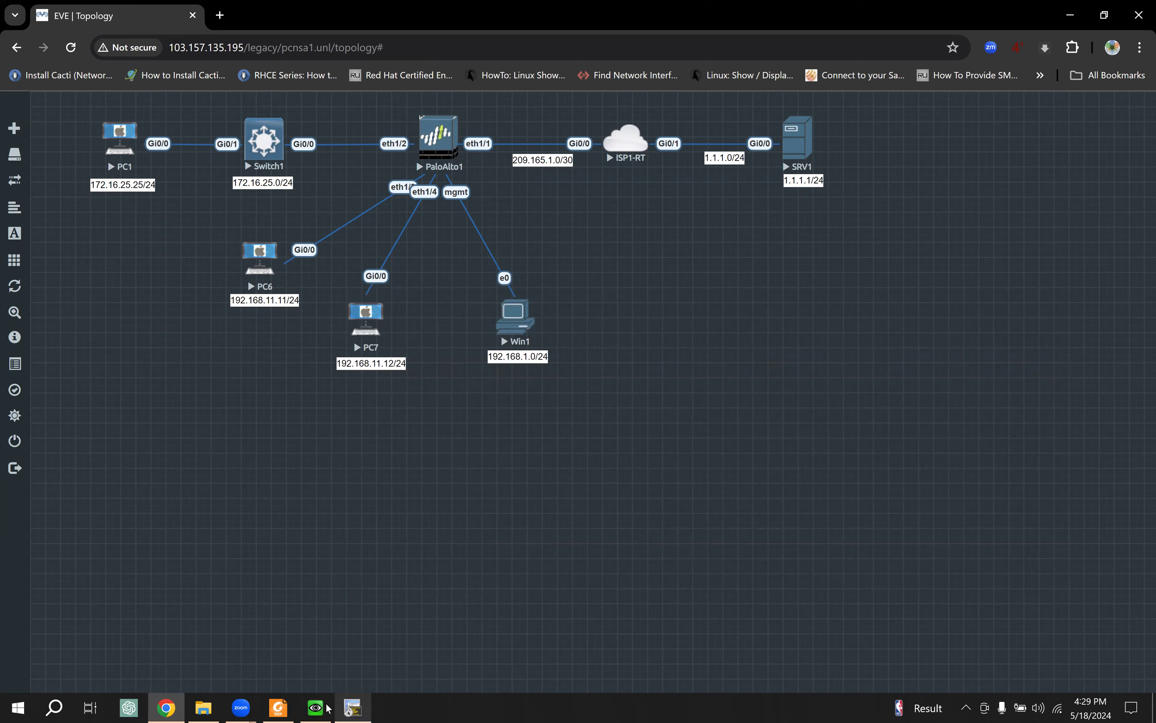
pyautogui.click(315, 707)
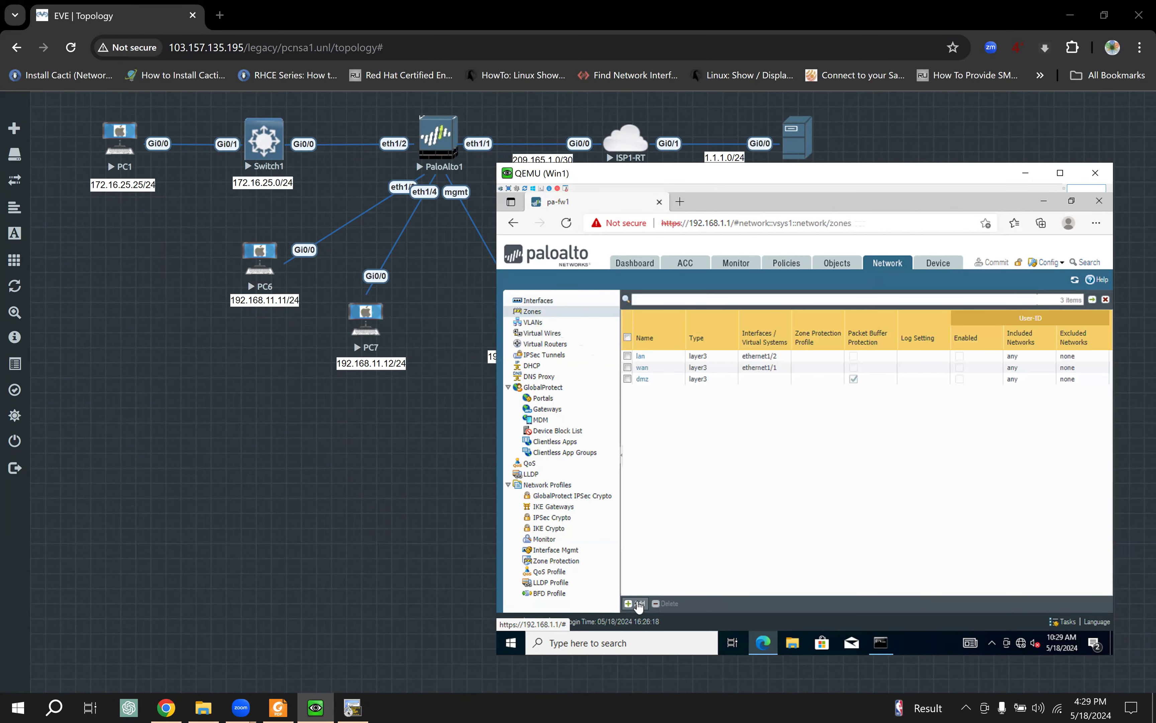
# Step: Add a new zone from the firewall's Network > Zones page
pyautogui.click(639, 604)
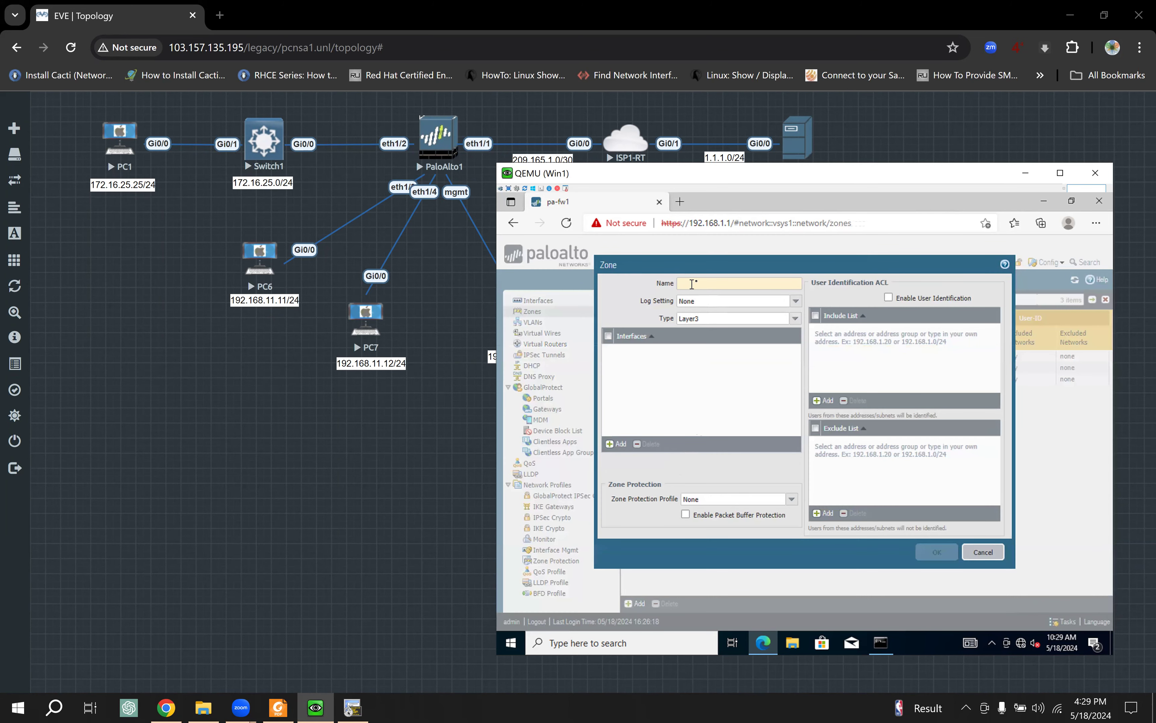
# Step: Create the zone vwire_zone with type Virtual Wire
pyautogui.write('v')
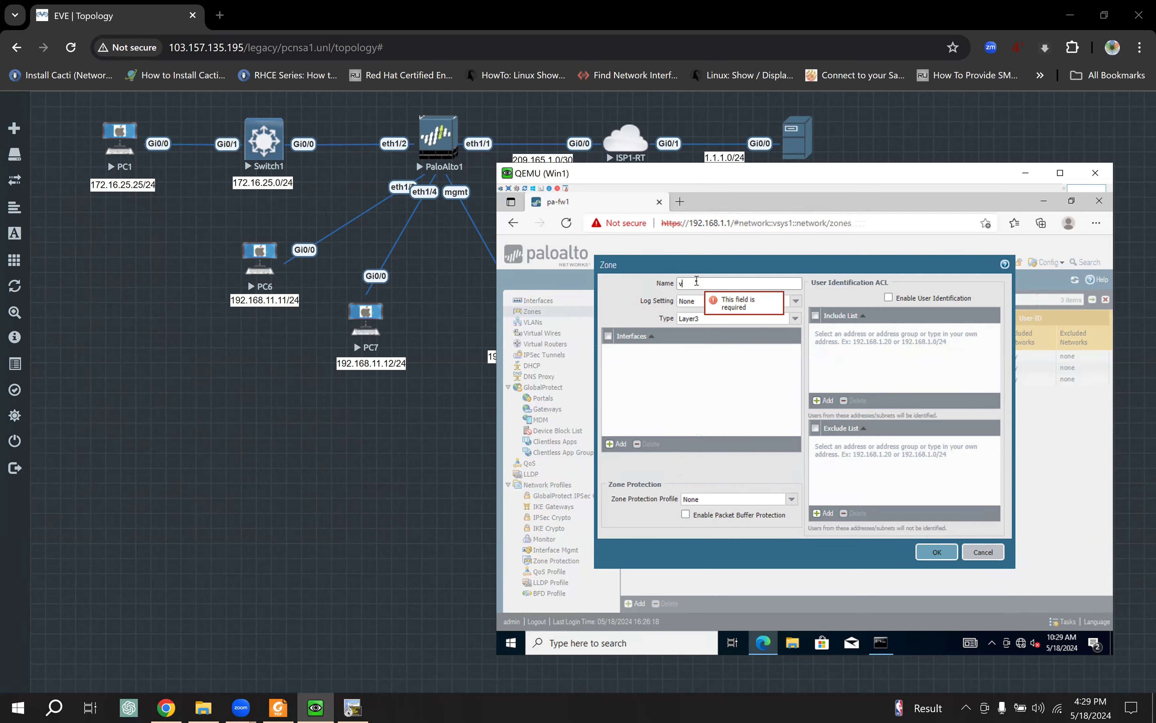
pyautogui.write('win')
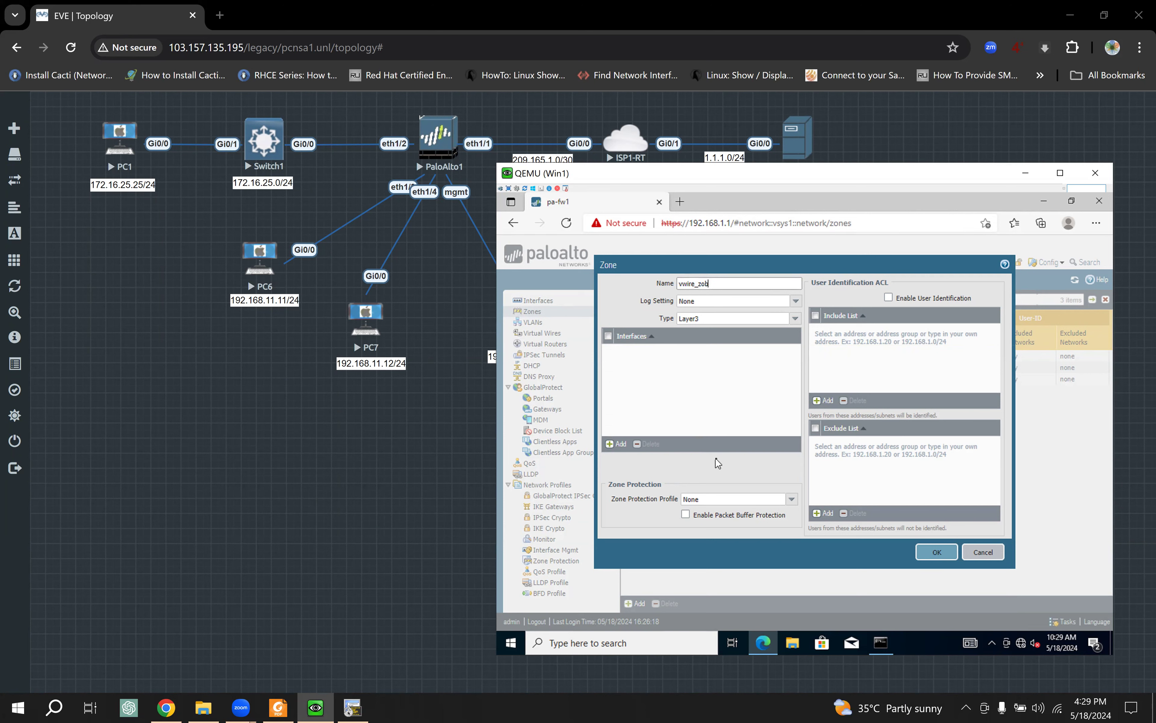
pyautogui.write('e')
pyautogui.click(798, 320)
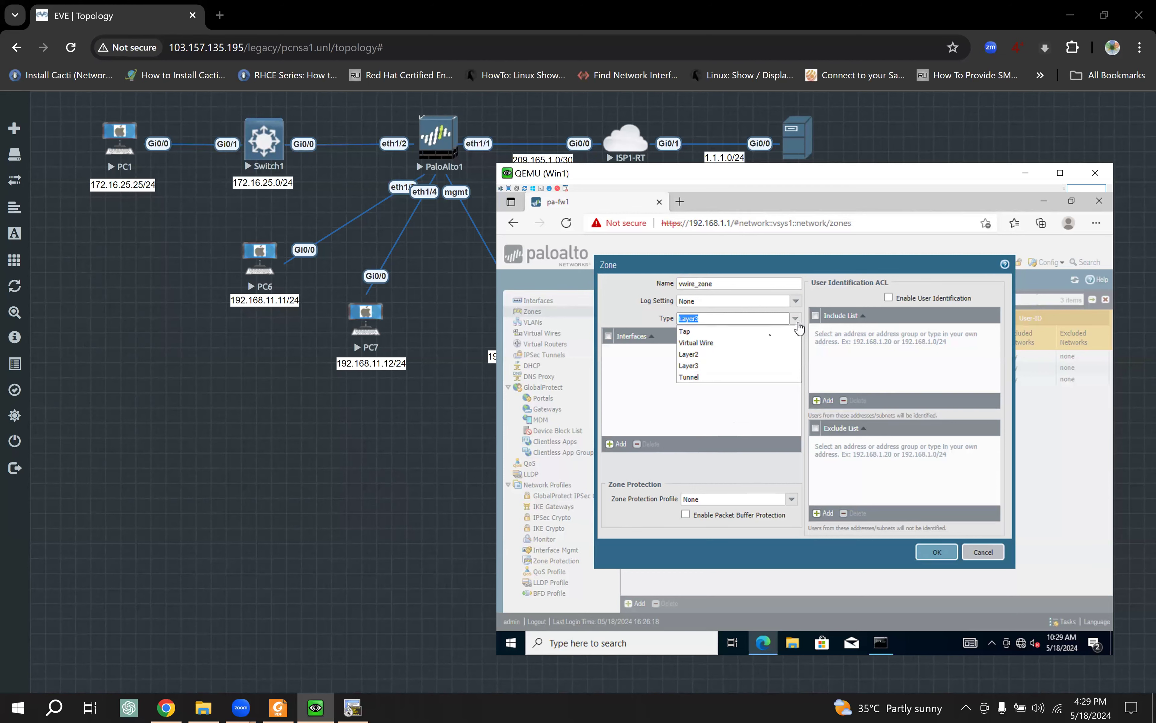
pyautogui.click(722, 349)
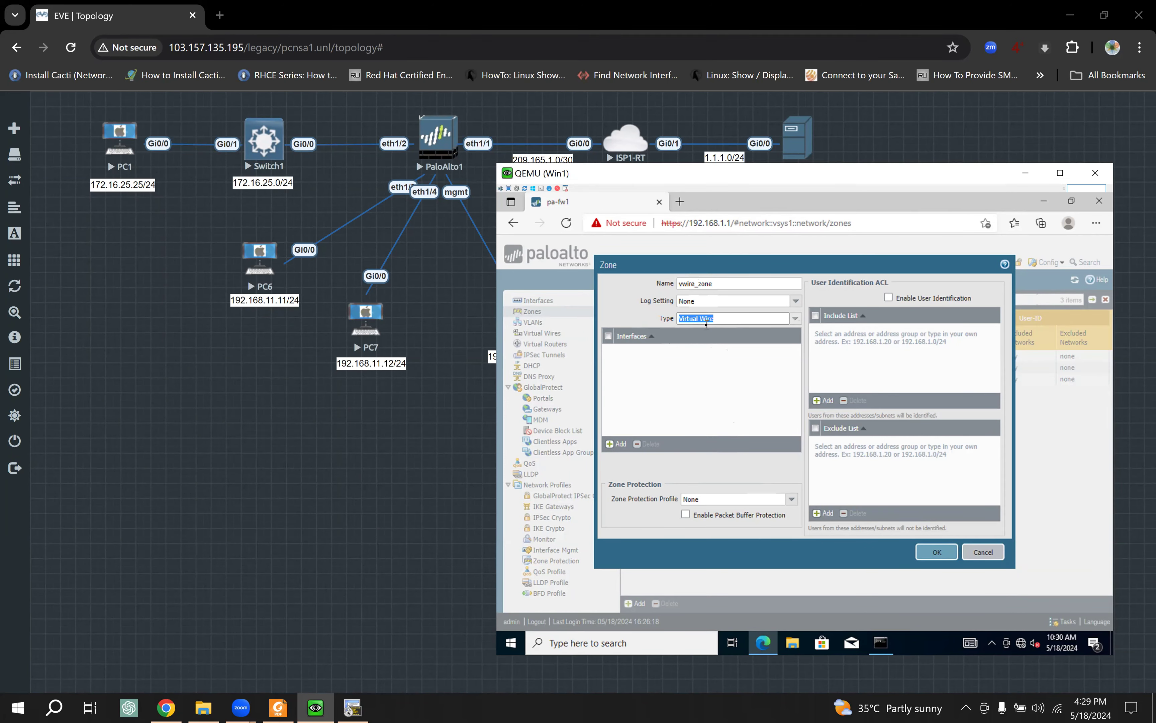
pyautogui.click(929, 554)
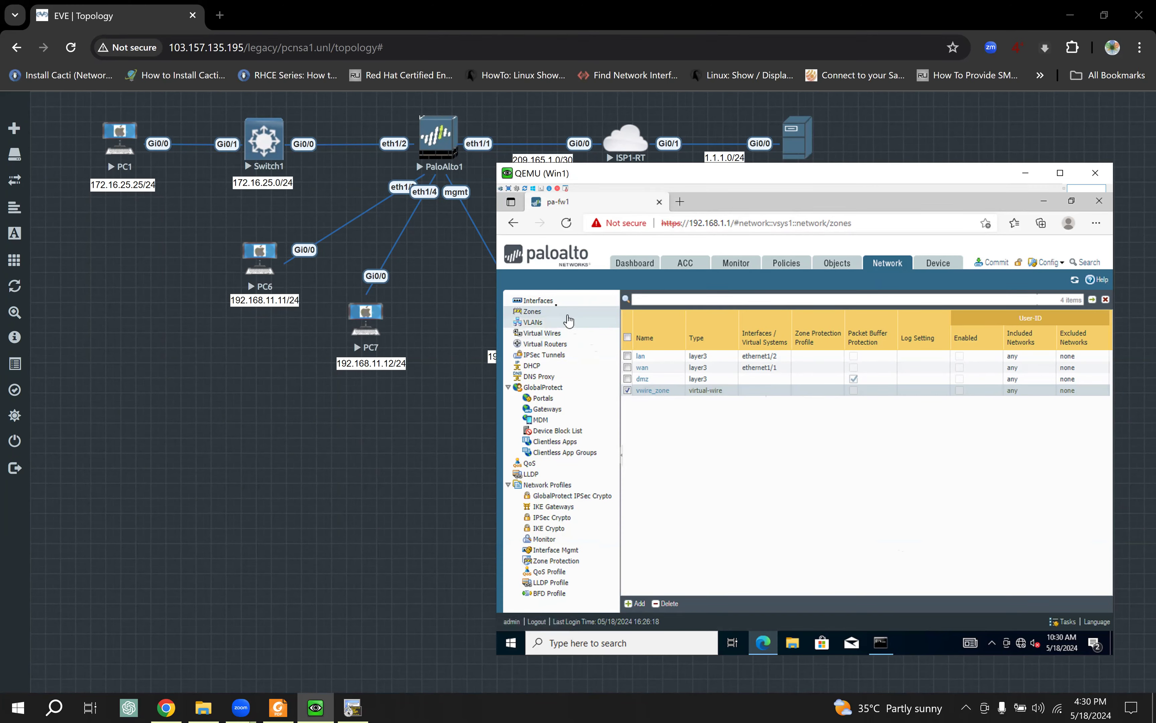
# Step: Assign interface ethernet1/3 to security zone vwire_zone
pyautogui.click(549, 301)
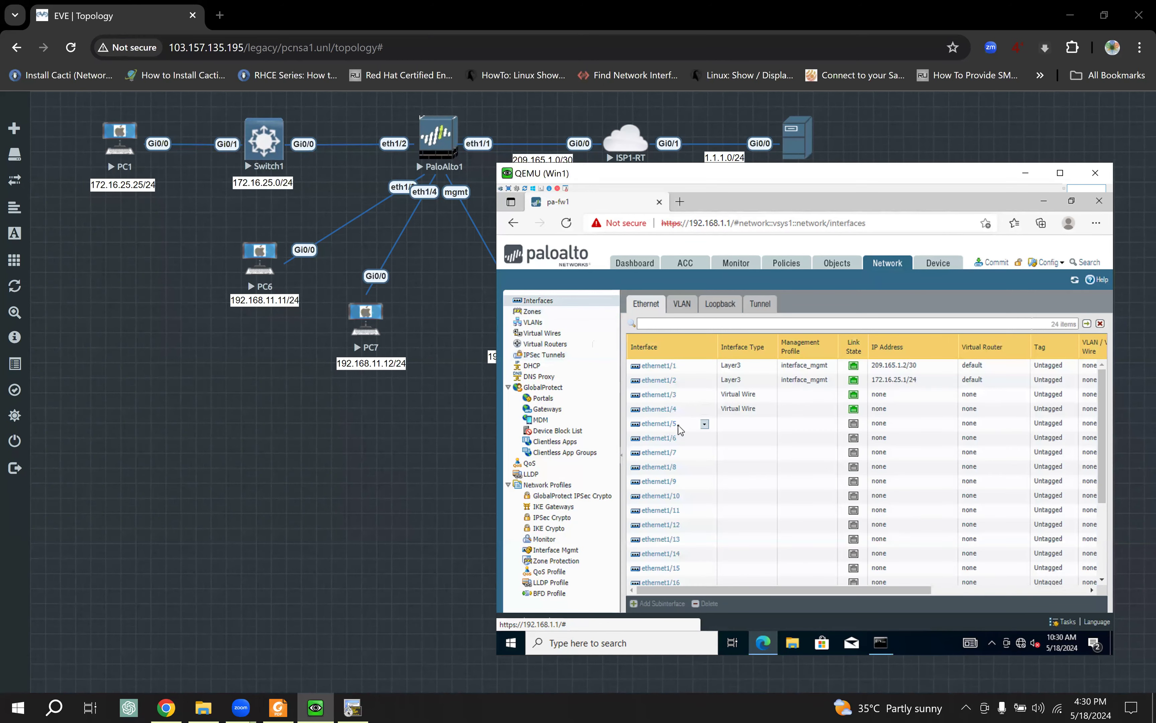
pyautogui.click(667, 399)
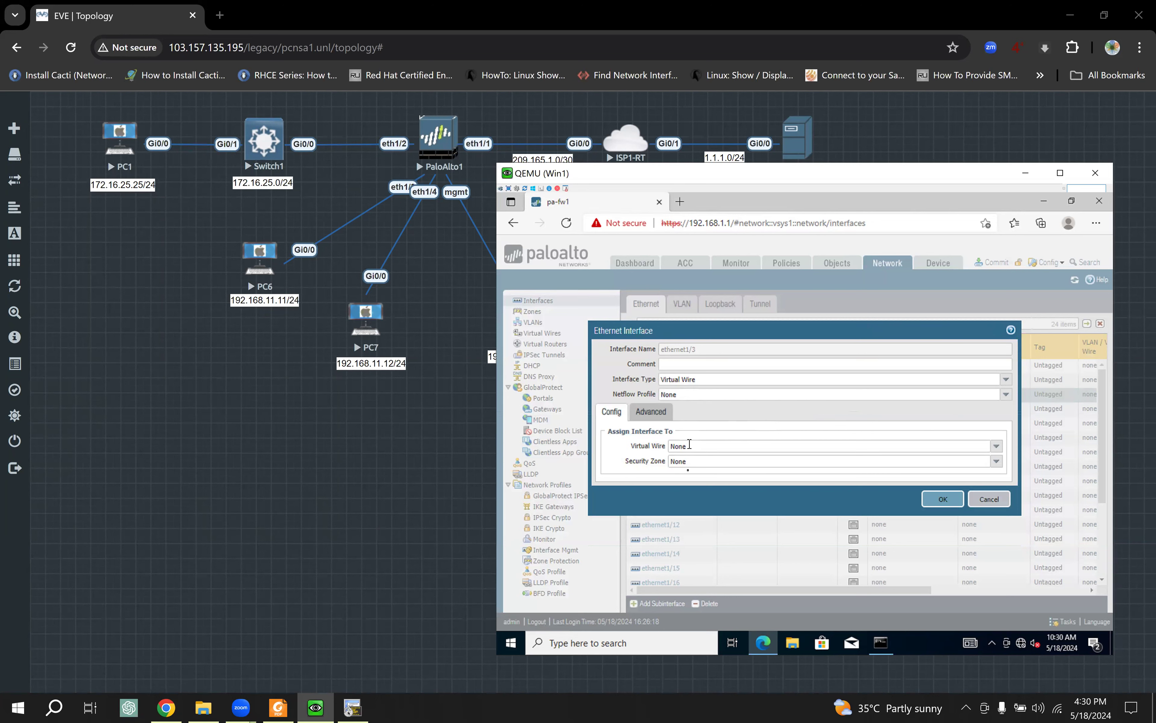
pyautogui.click(999, 464)
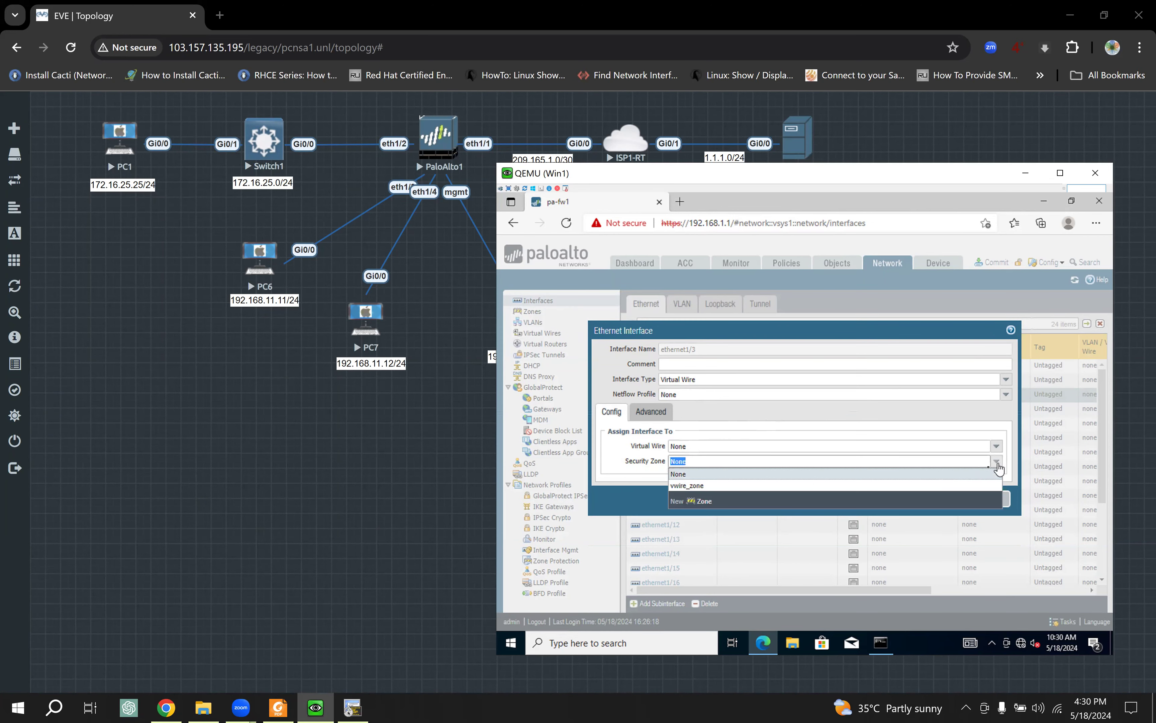
pyautogui.click(711, 486)
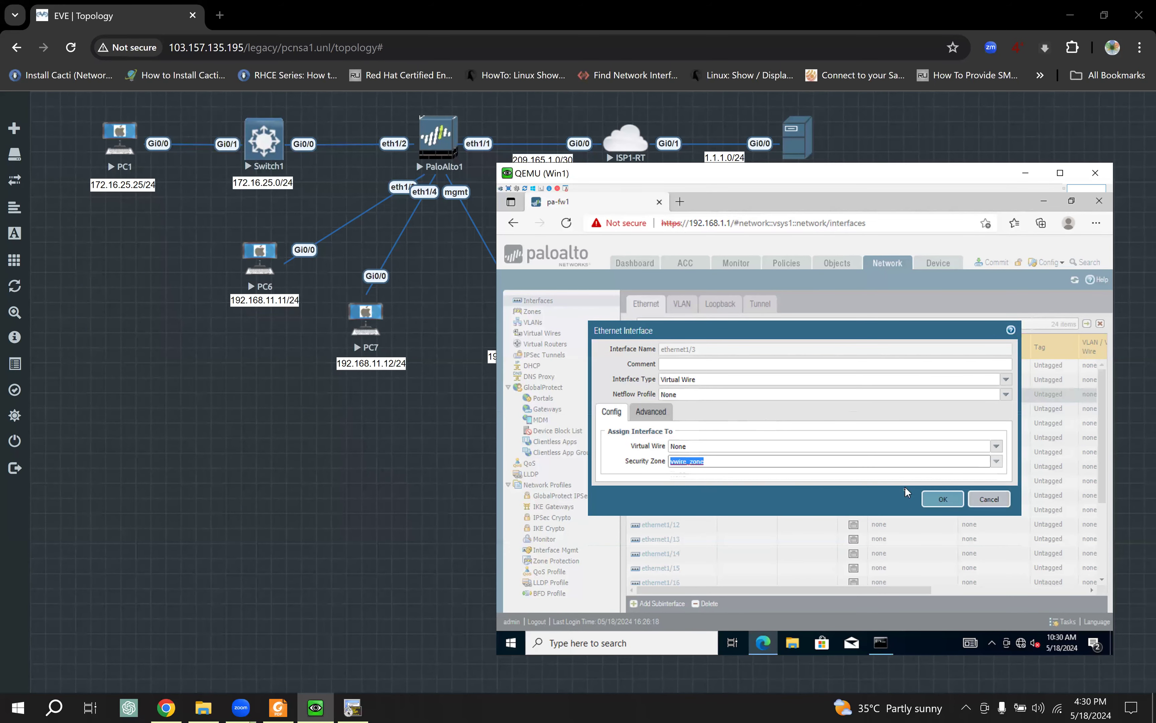
pyautogui.click(938, 499)
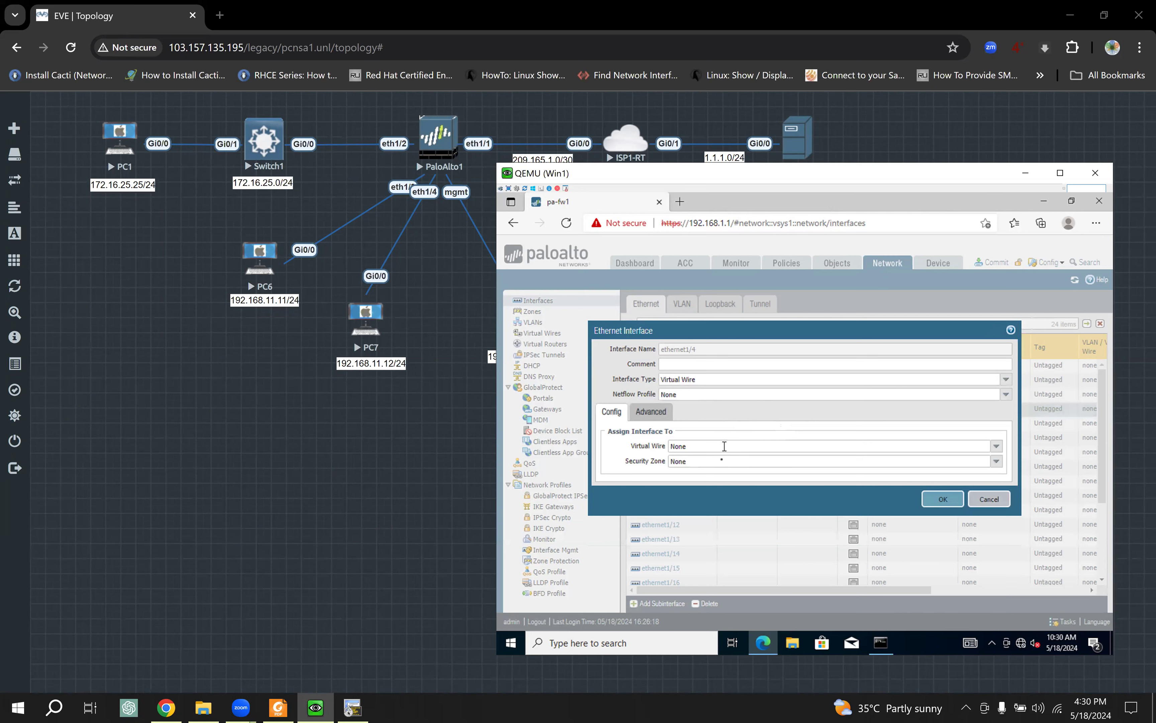
# Step: Assign interface ethernet1/4 to security zone vwire_zone too
pyautogui.click(994, 461)
pyautogui.click(731, 486)
pyautogui.click(941, 499)
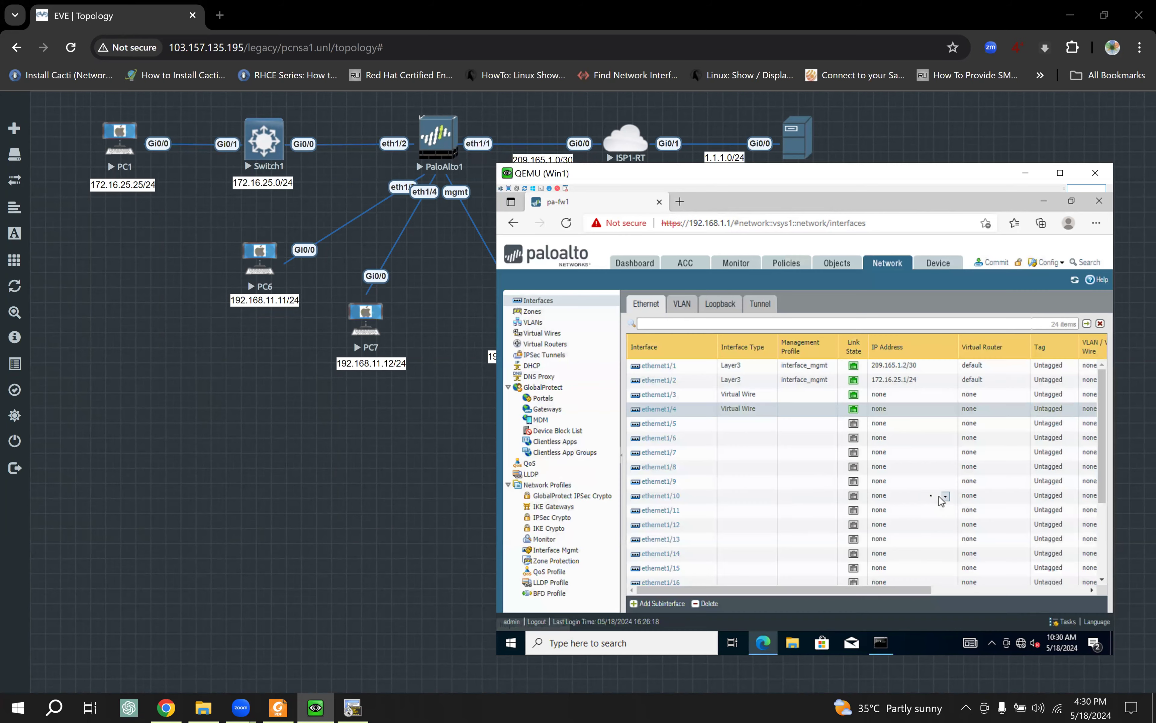
pyautogui.moveTo(764, 590); pyautogui.dragTo(870, 589)
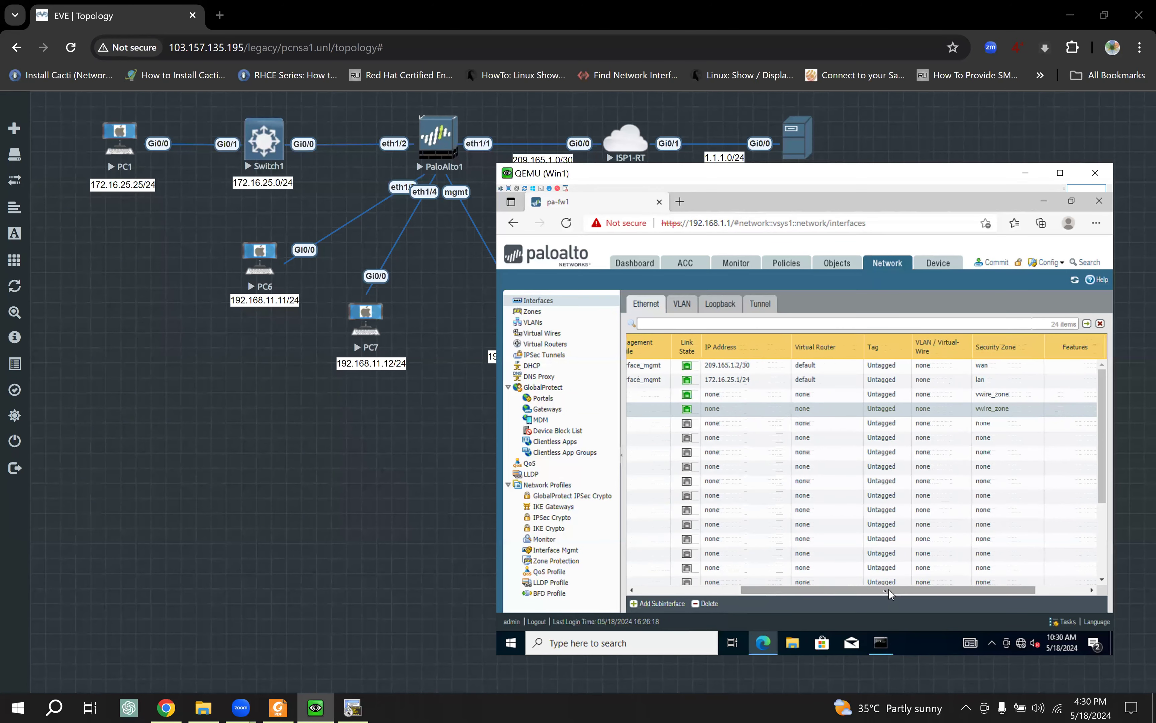
pyautogui.moveTo(891, 590); pyautogui.dragTo(667, 591)
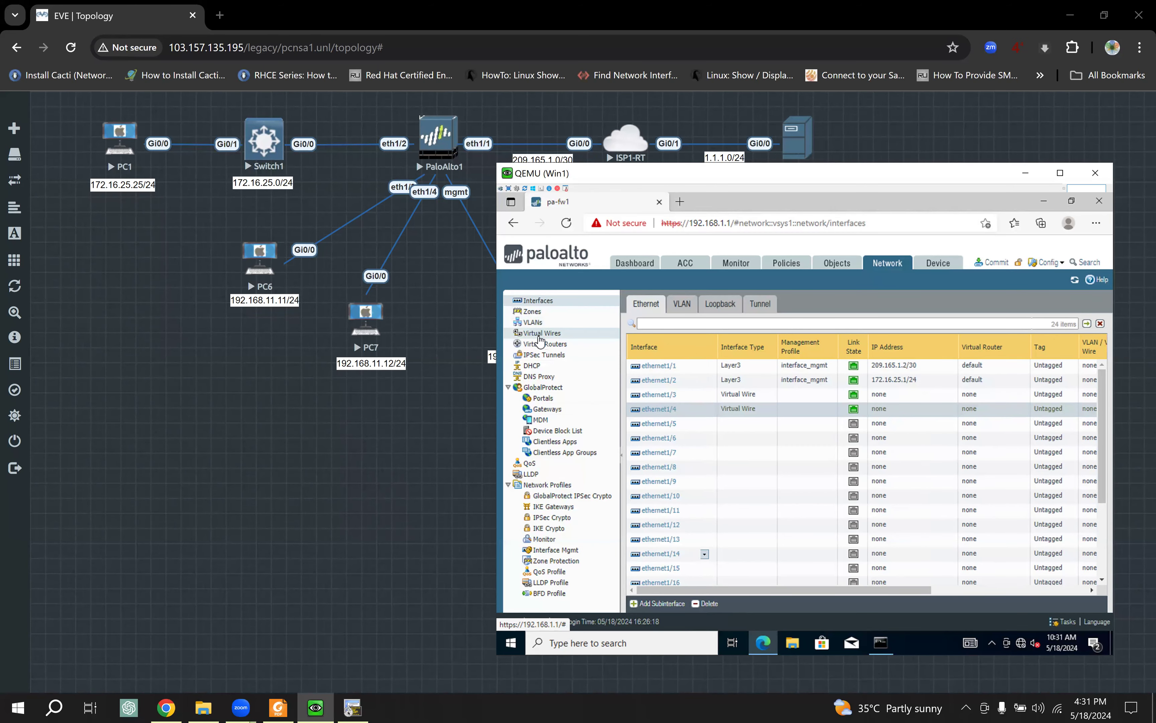
# Step: Start a new virtual wire named vwire_one under Network > Virtual Wires
pyautogui.click(540, 334)
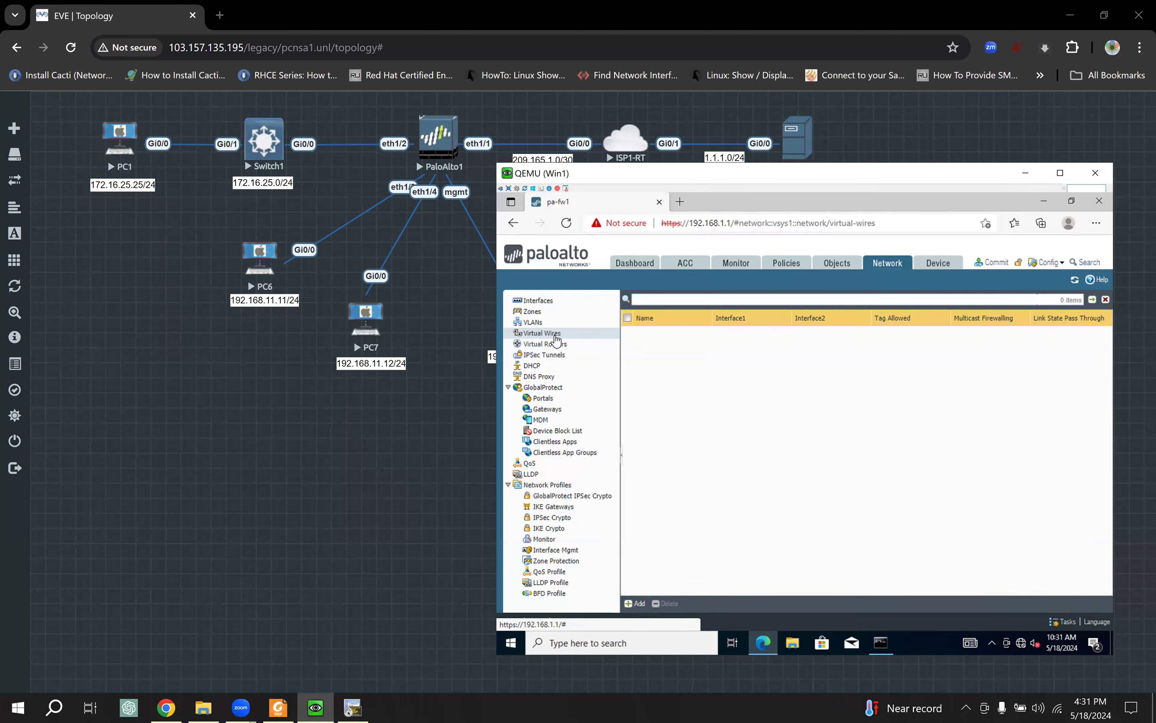
pyautogui.click(637, 604)
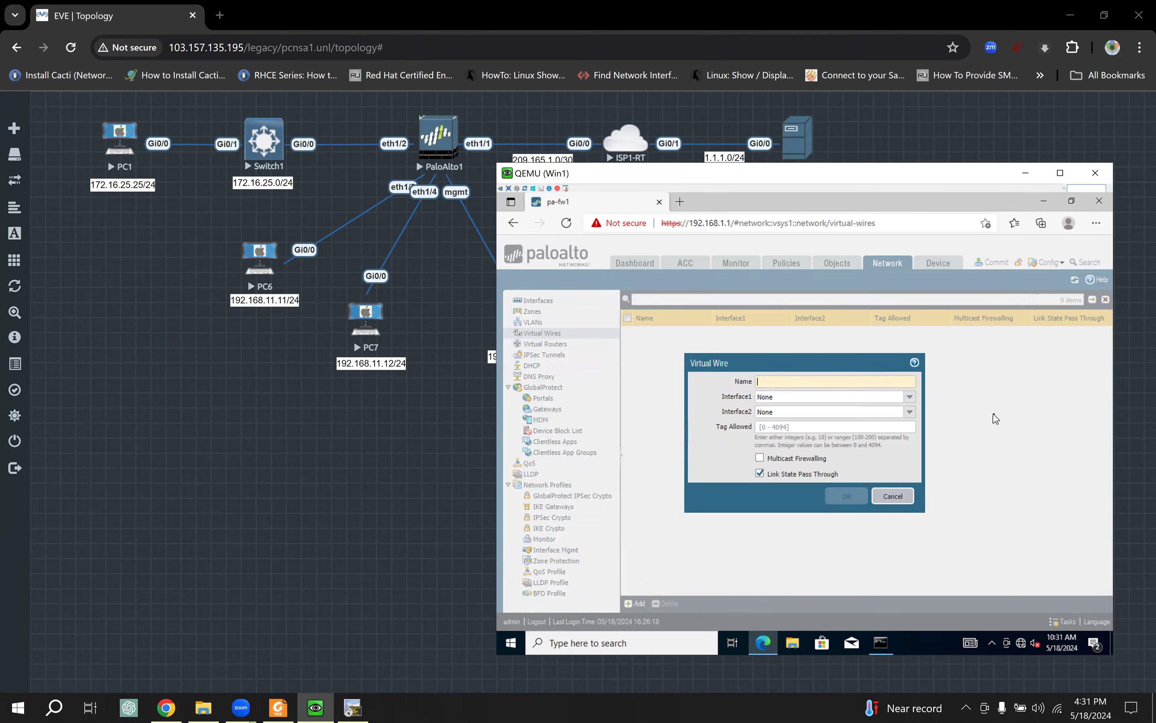
pyautogui.write('vwire_')
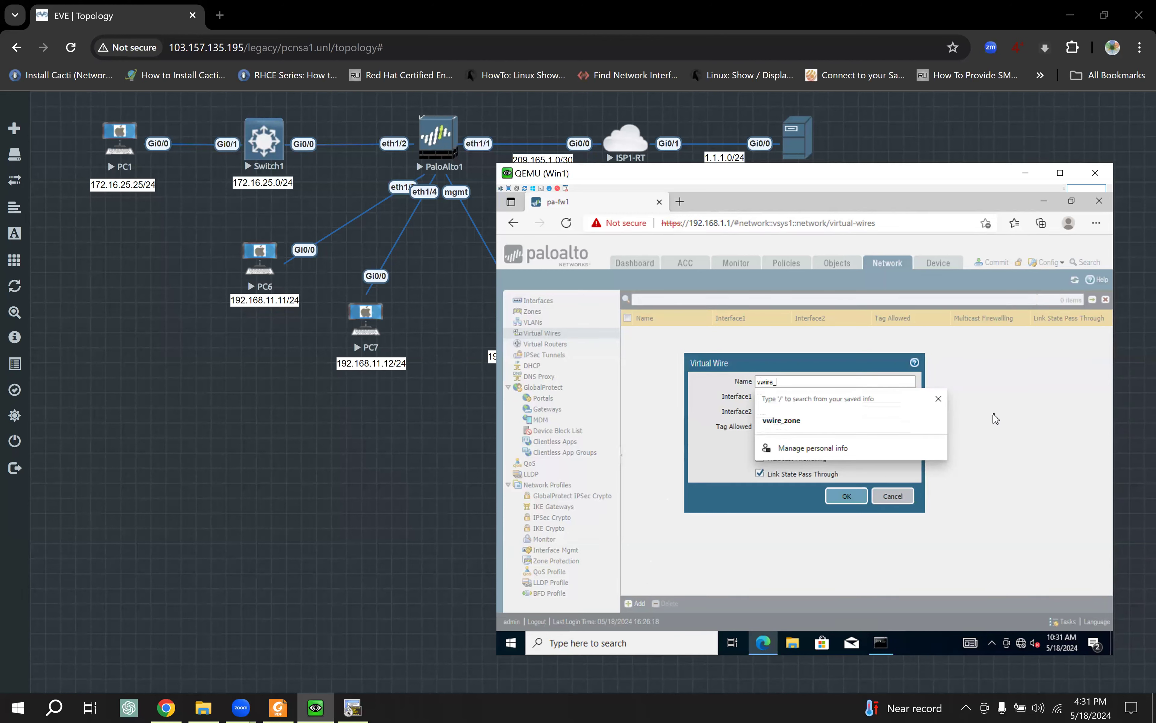
pyautogui.write('one')
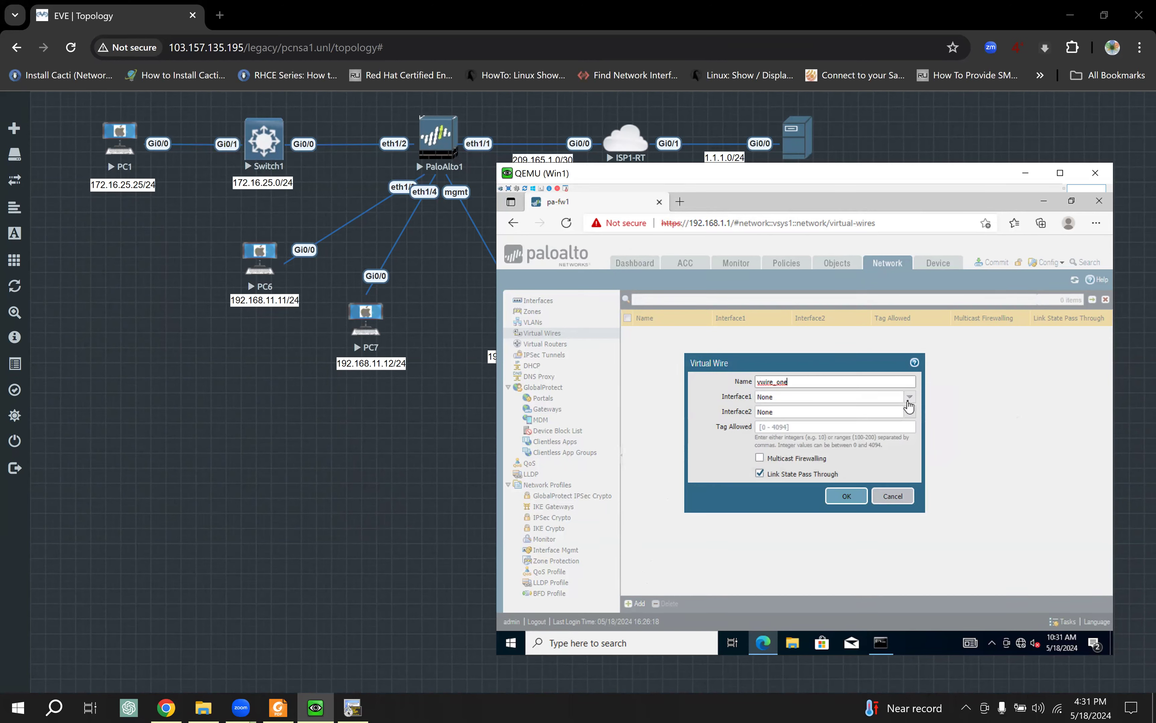
# Step: Set vwire_one's Interface1 to ethernet1/3 and Interface2 to ethernet1/4
pyautogui.click(908, 402)
pyautogui.click(815, 425)
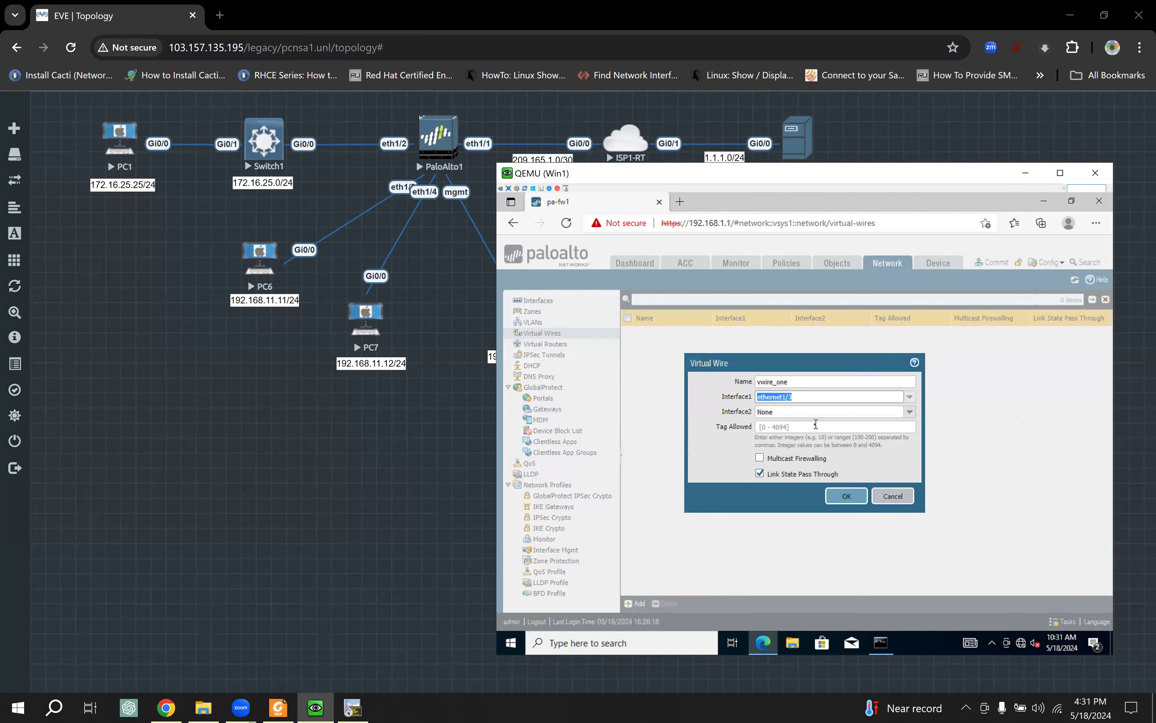
pyautogui.click(910, 411)
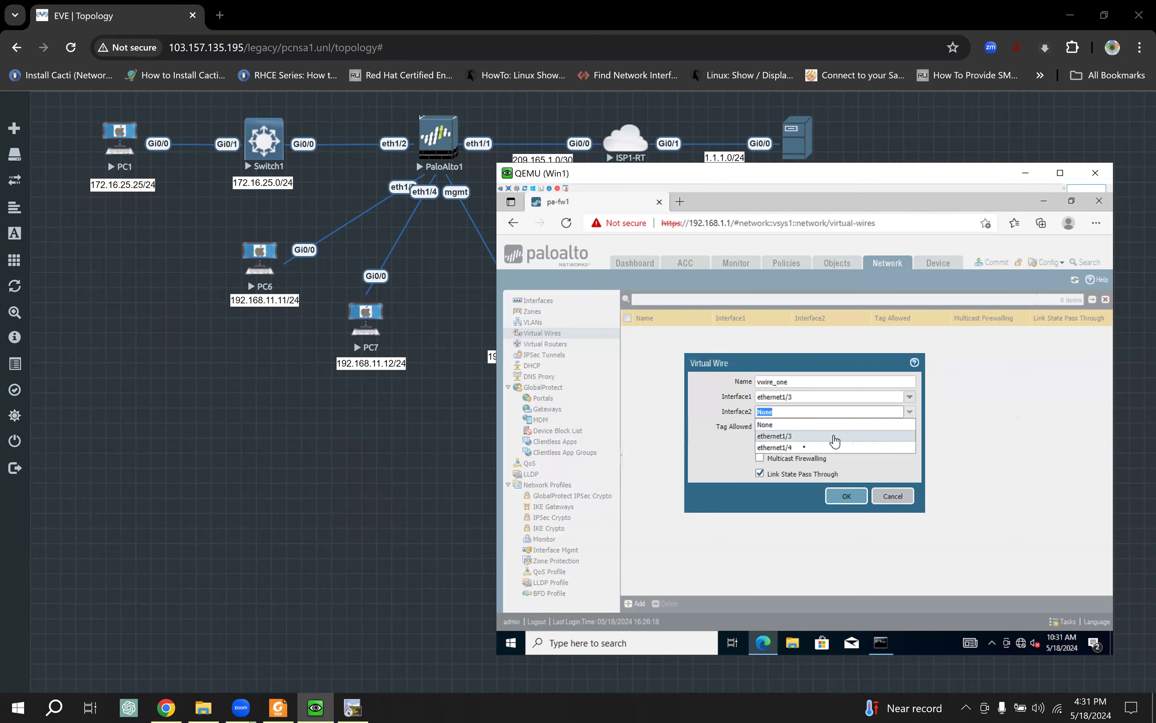
pyautogui.click(783, 447)
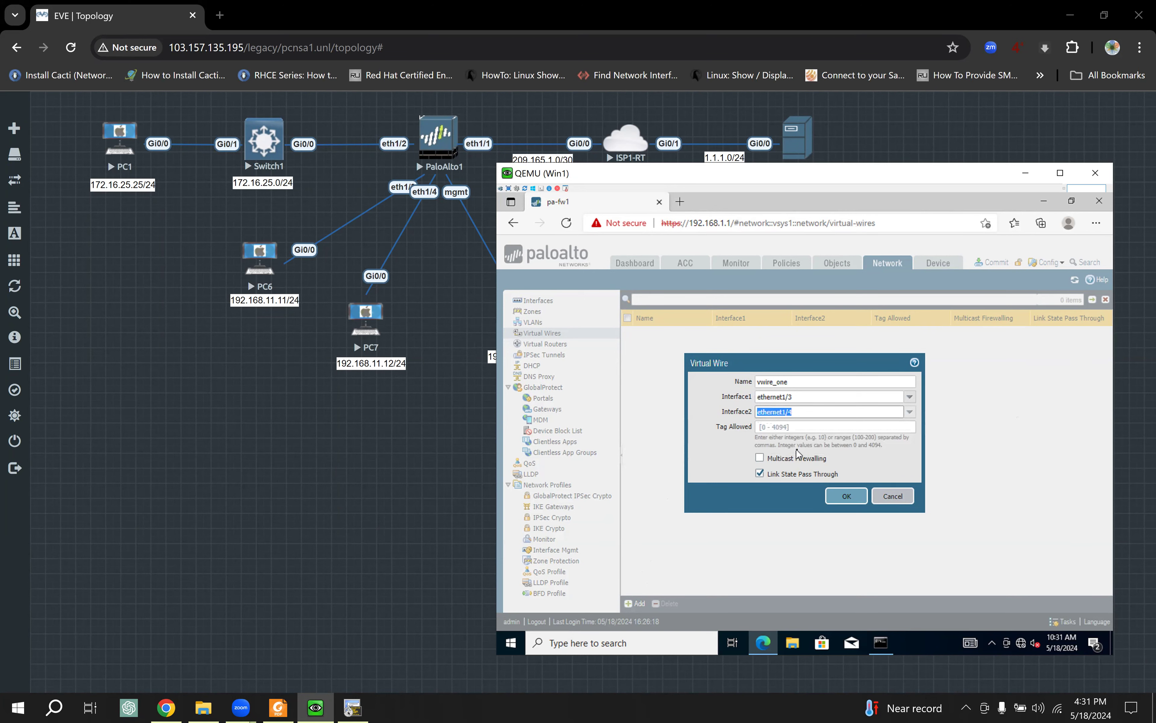
pyautogui.click(785, 426)
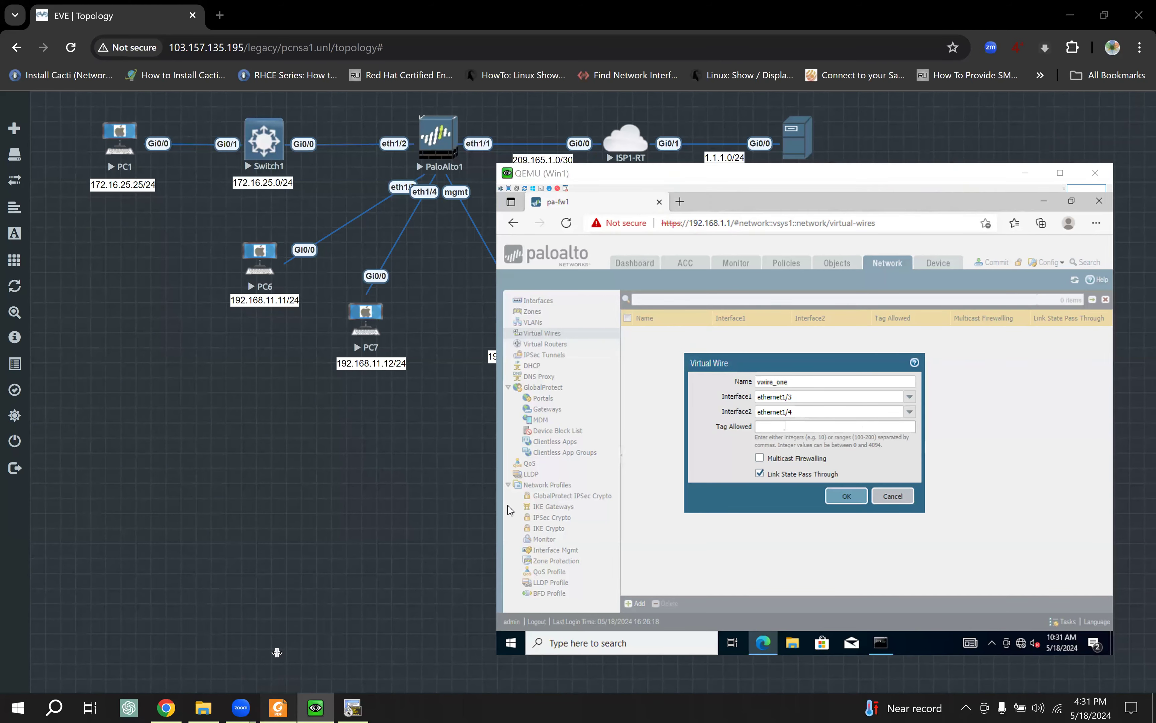
pyautogui.click(278, 708)
# Step: In the study guide's Virtual Wire section, highlight how a virtual wire binds two interfaces and where it's placed
pyautogui.scroll(-3, 406, 462)
pyautogui.scroll(-10, 406, 462)
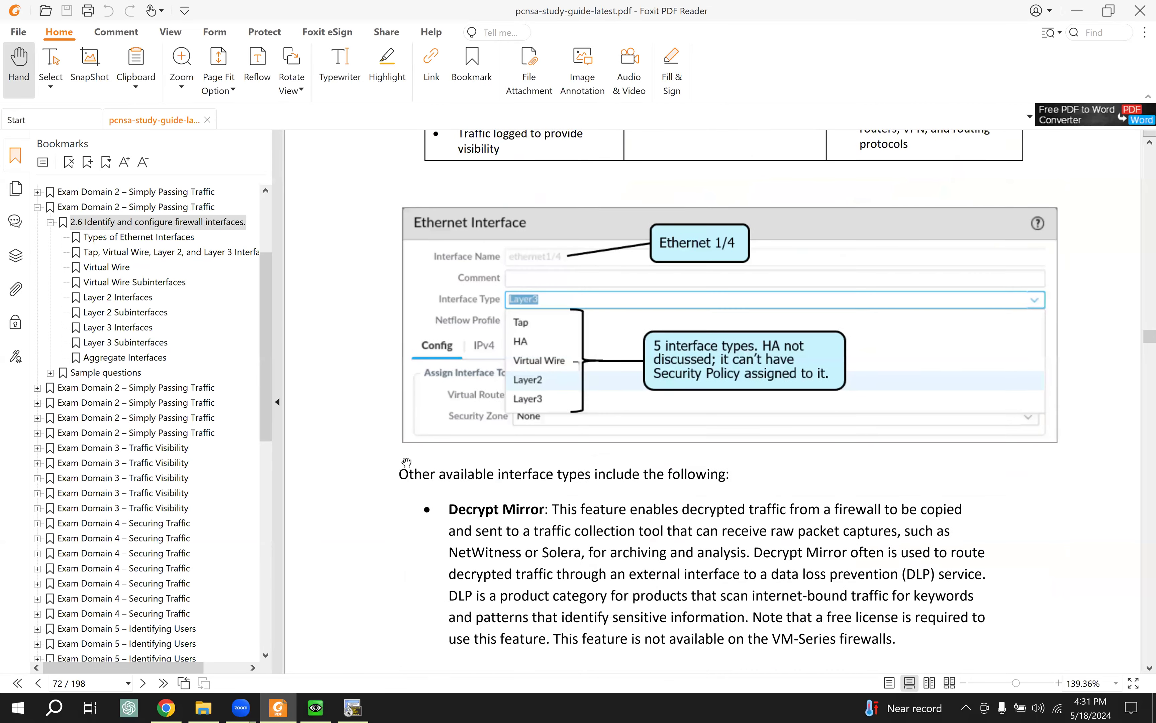
pyautogui.scroll(-10, 407, 462)
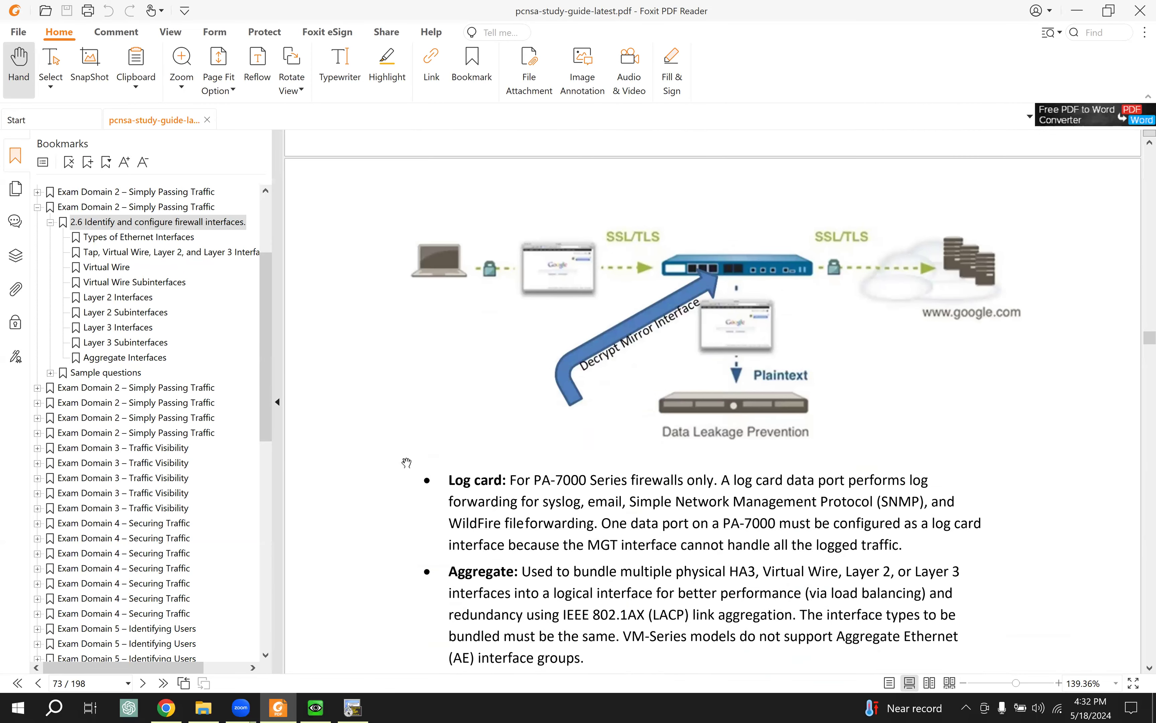
pyautogui.scroll(-8, 407, 462)
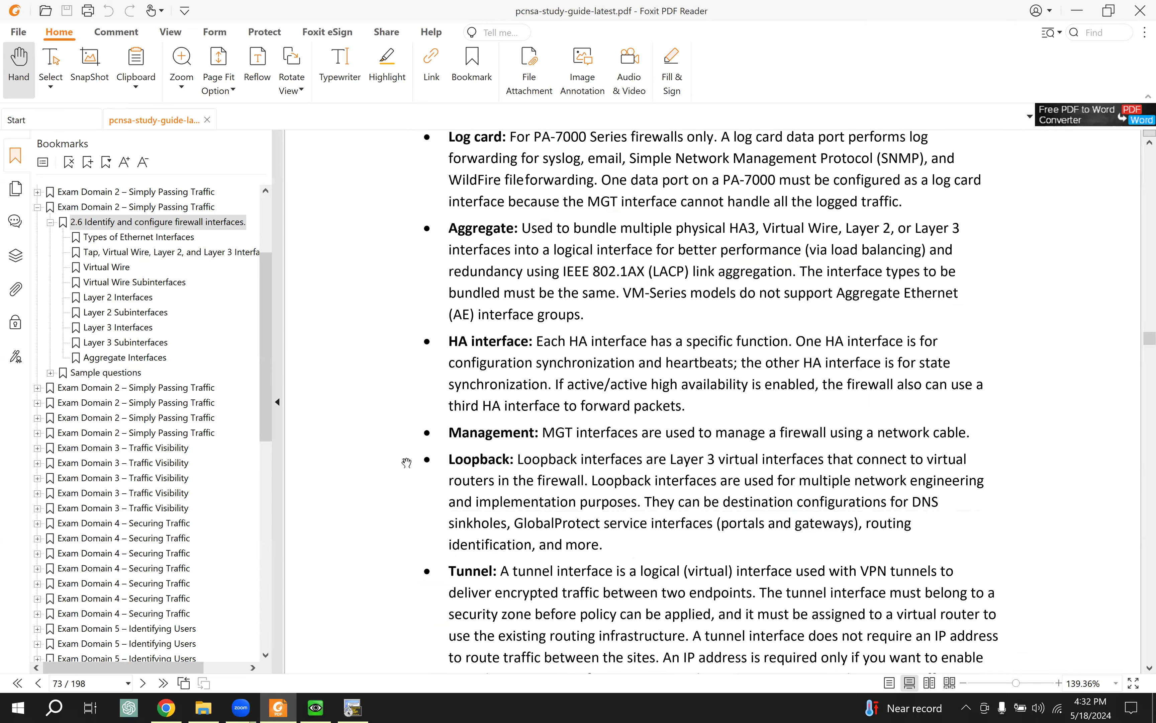
pyautogui.scroll(-8, 406, 462)
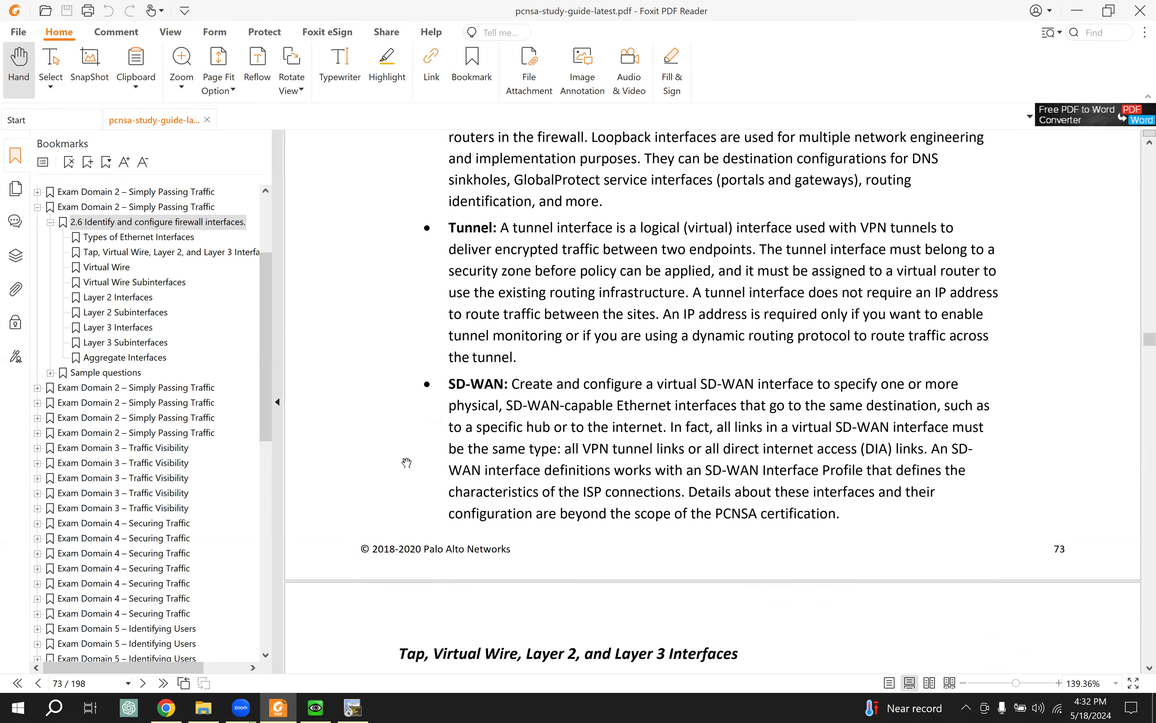
pyautogui.scroll(-10, 406, 462)
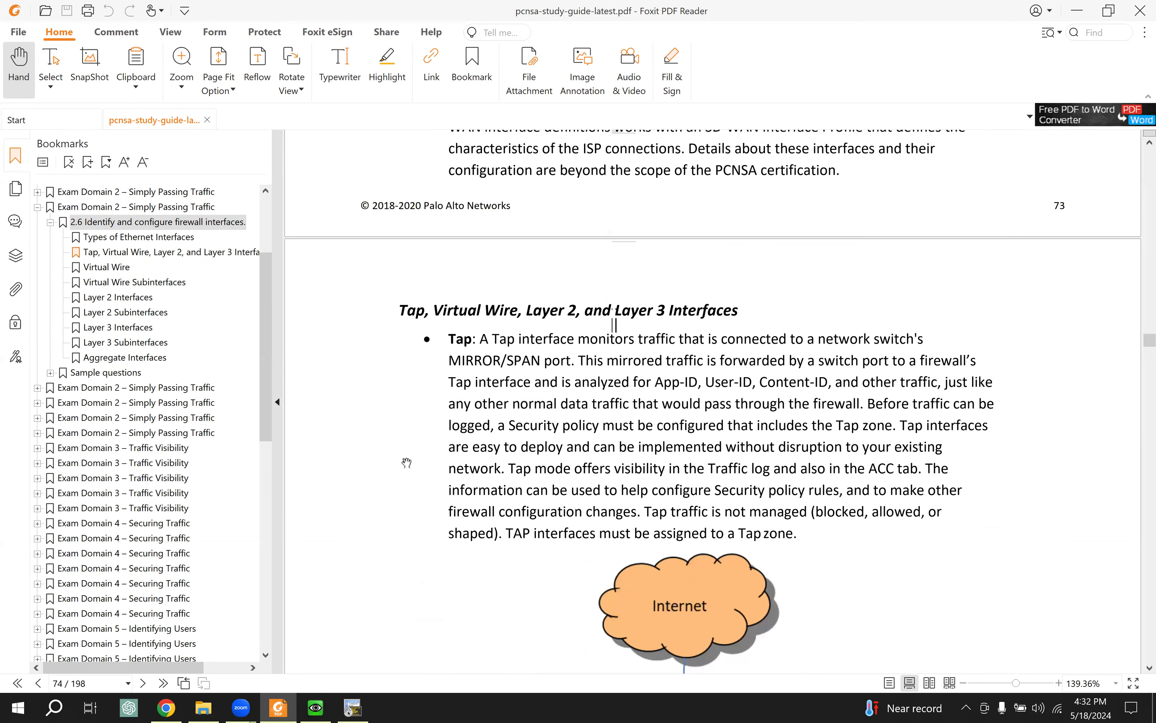
pyautogui.scroll(-10, 406, 462)
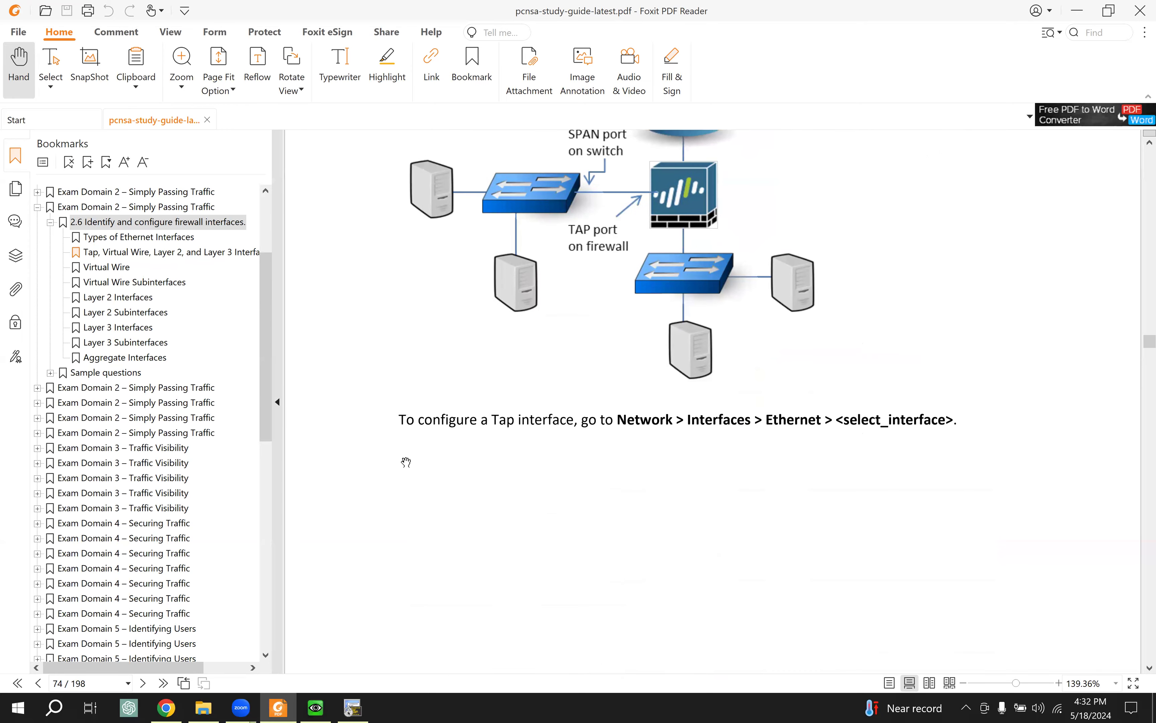
pyautogui.scroll(-3, 406, 462)
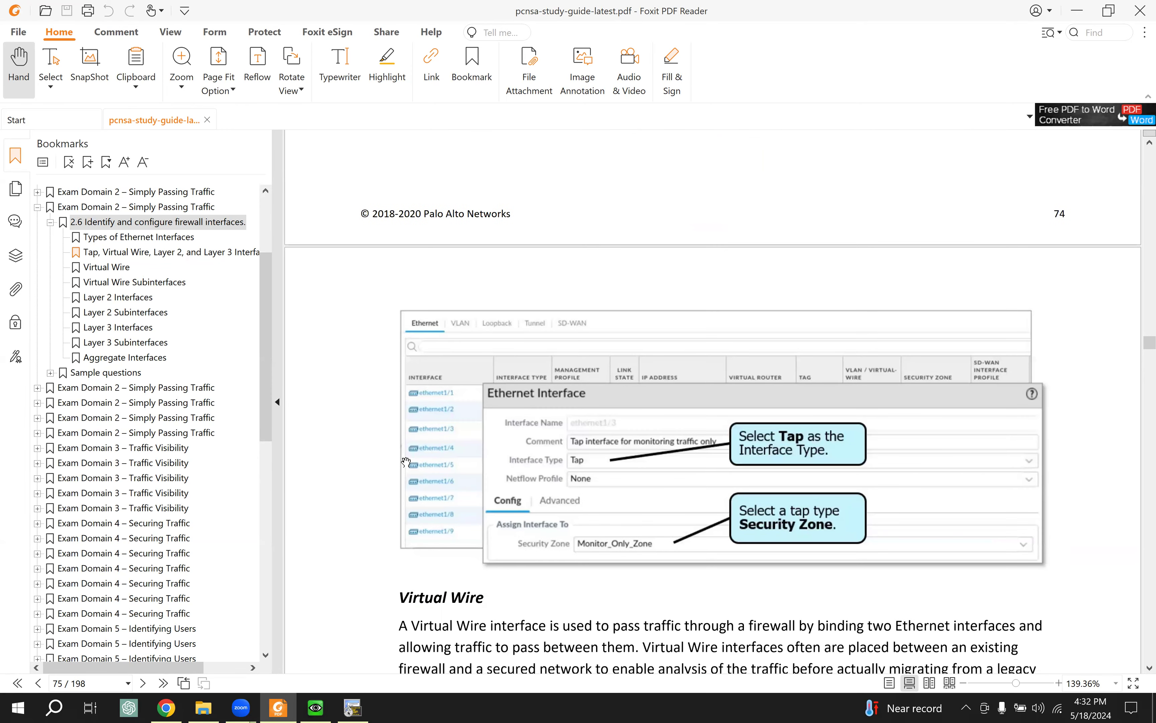
pyautogui.scroll(-6, 406, 462)
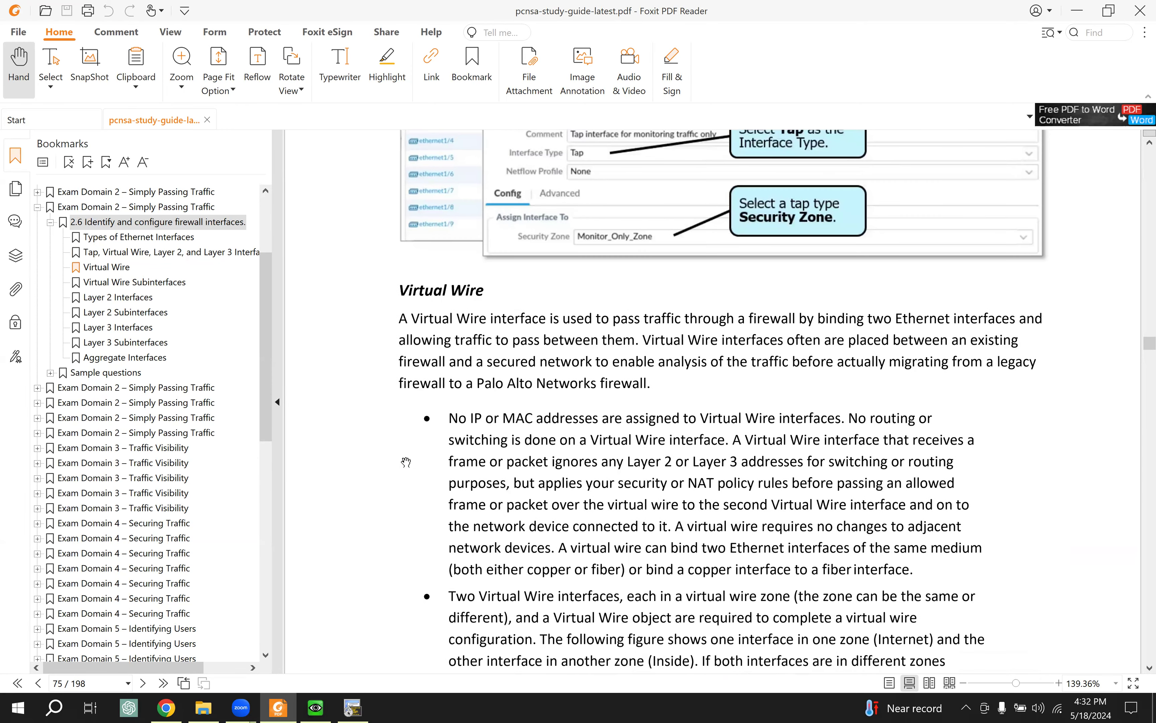
pyautogui.scroll(-2, 406, 462)
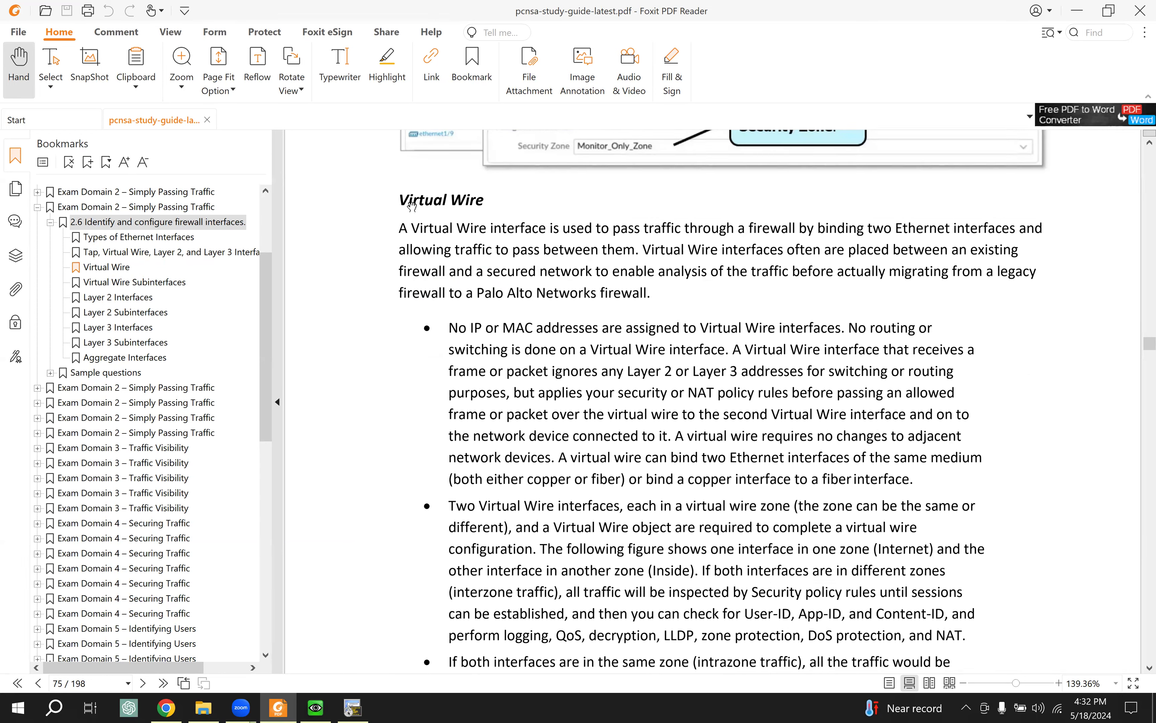
pyautogui.moveTo(412, 228); pyautogui.dragTo(1015, 231)
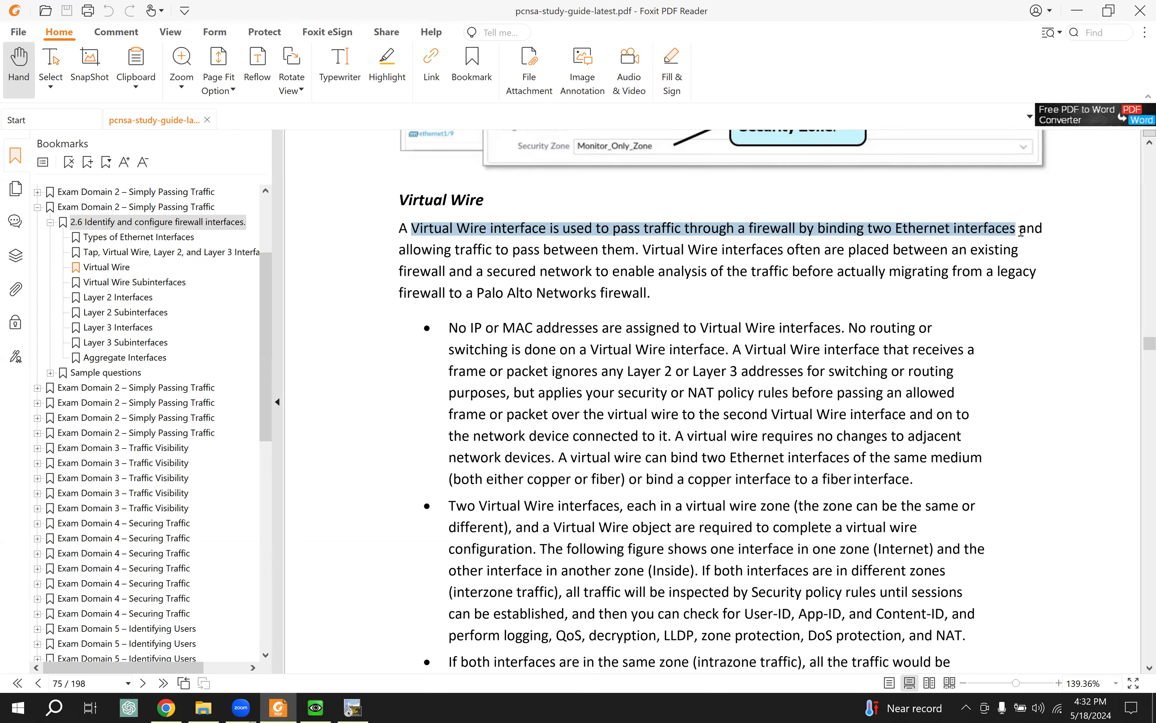
pyautogui.moveTo(1020, 229); pyautogui.dragTo(626, 251)
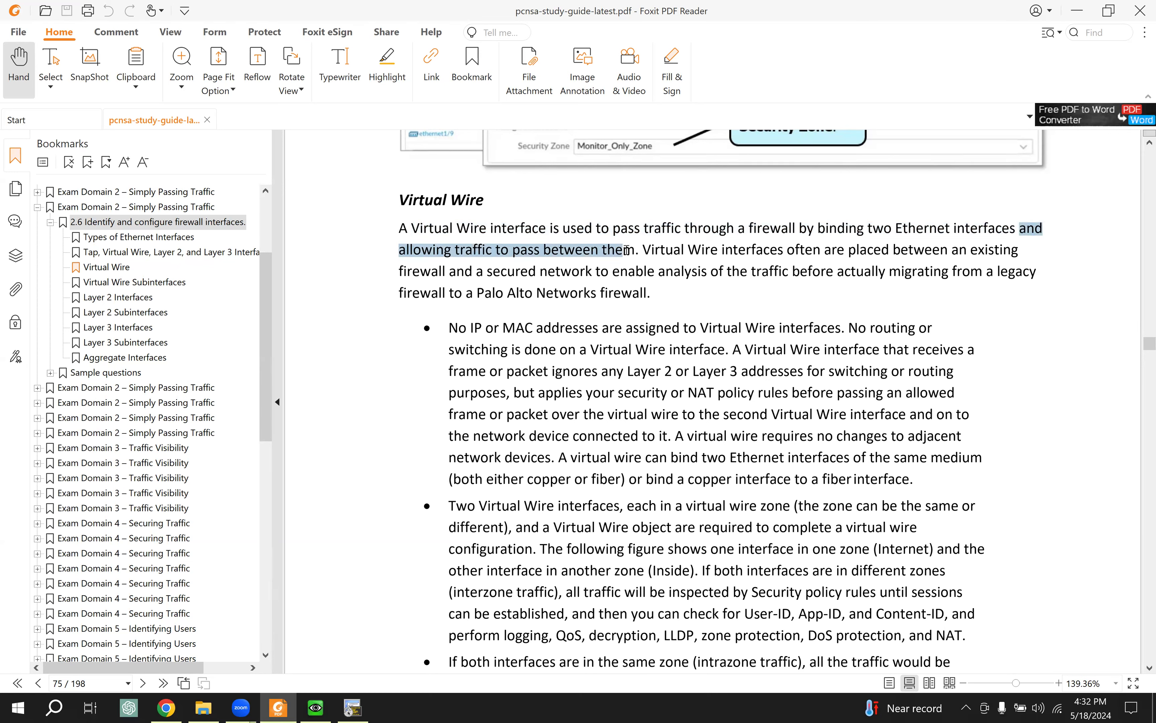
pyautogui.moveTo(748, 249); pyautogui.dragTo(657, 286)
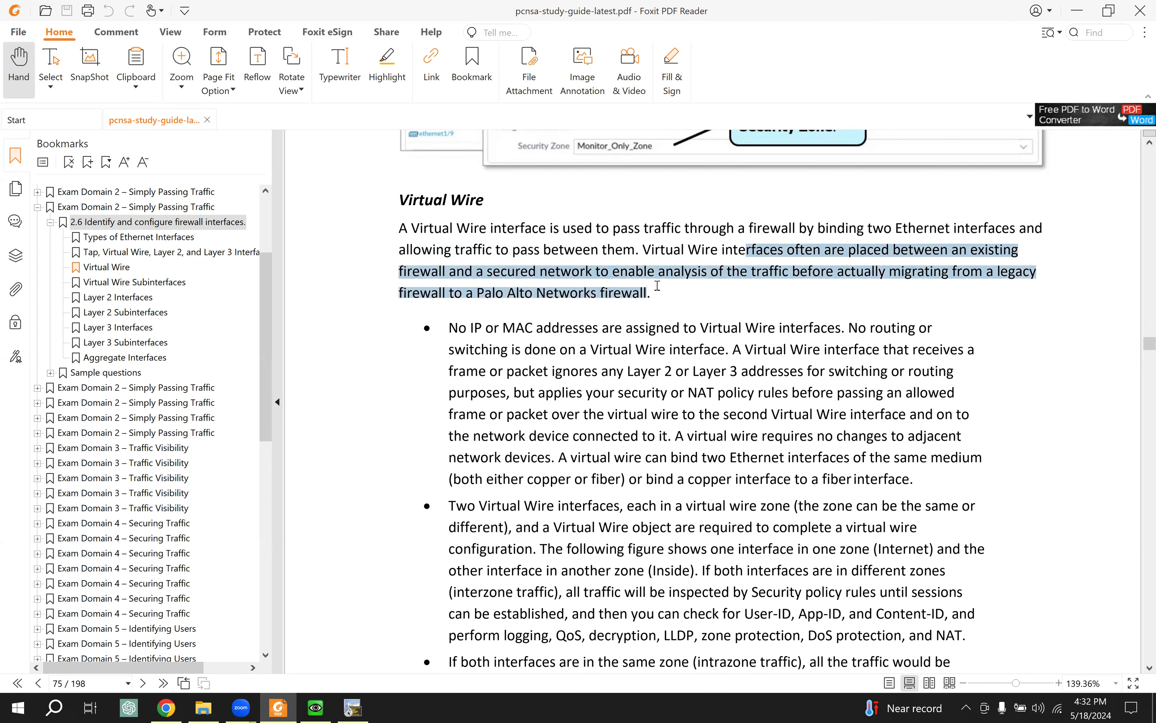
# Step: Mark one more line further down, then minimize Foxit to return to the firewall lab
pyautogui.scroll(-1, 612, 393)
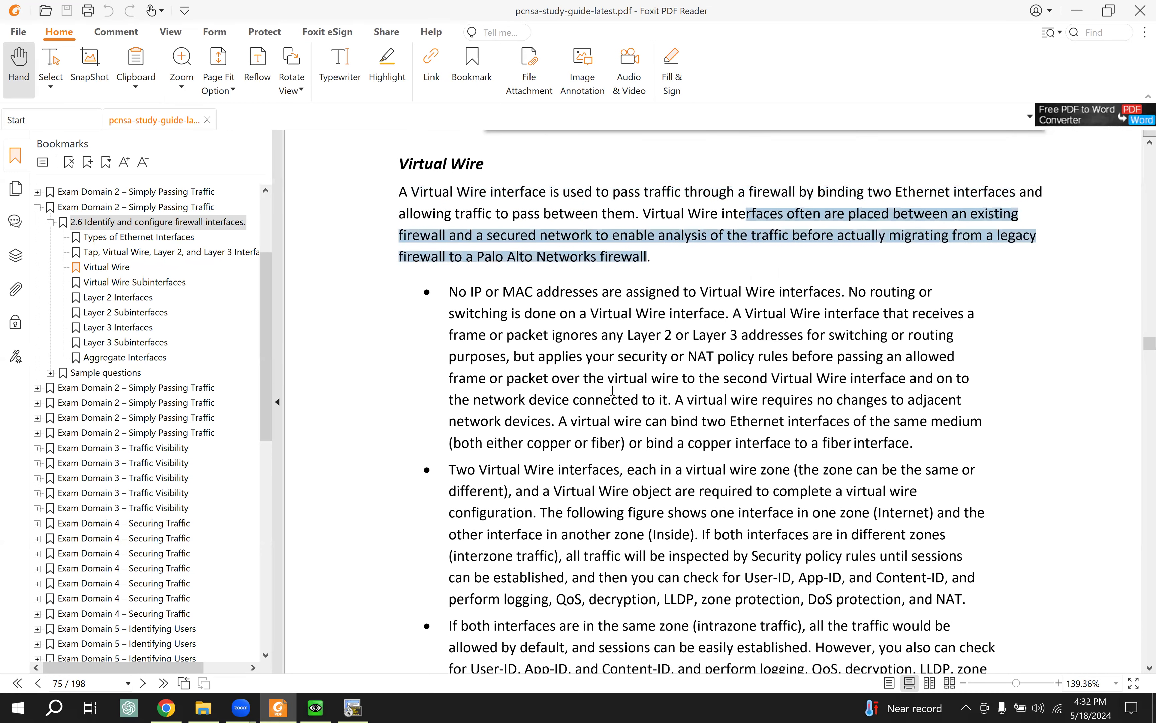
pyautogui.scroll(-1, 612, 390)
pyautogui.moveTo(468, 451); pyautogui.dragTo(635, 452)
pyautogui.scroll(-1, 711, 449)
pyautogui.scroll(-3, 711, 450)
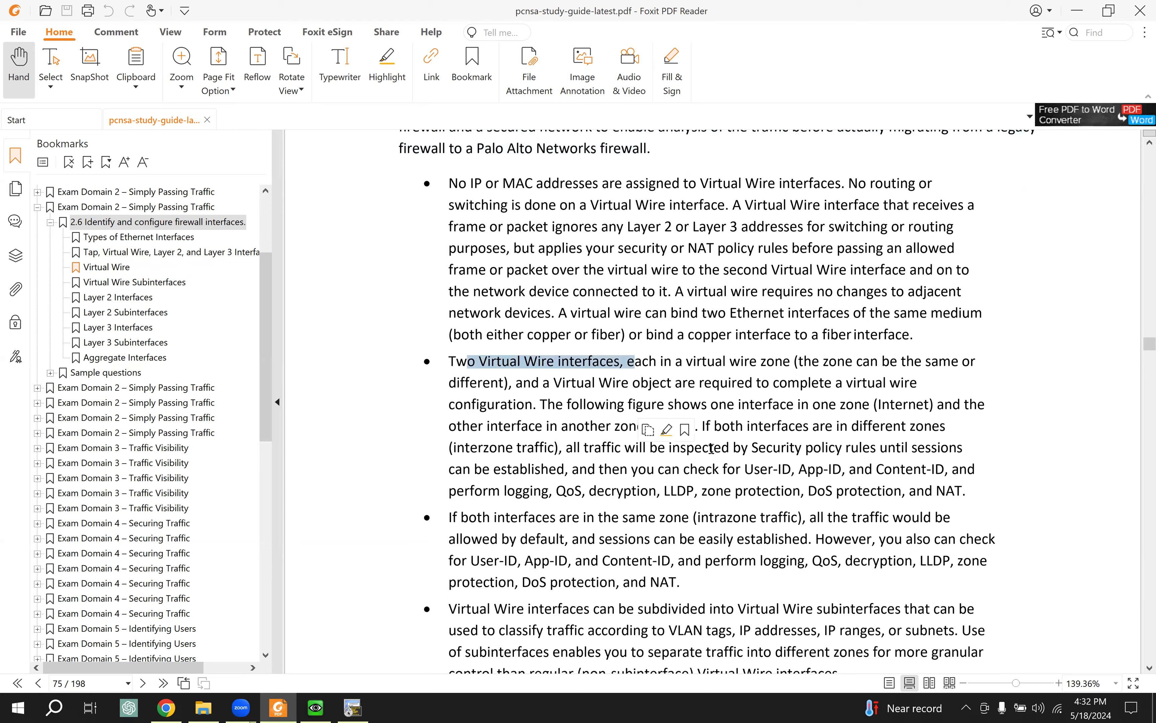
pyautogui.scroll(-3, 712, 449)
pyautogui.scroll(12, 550, 314)
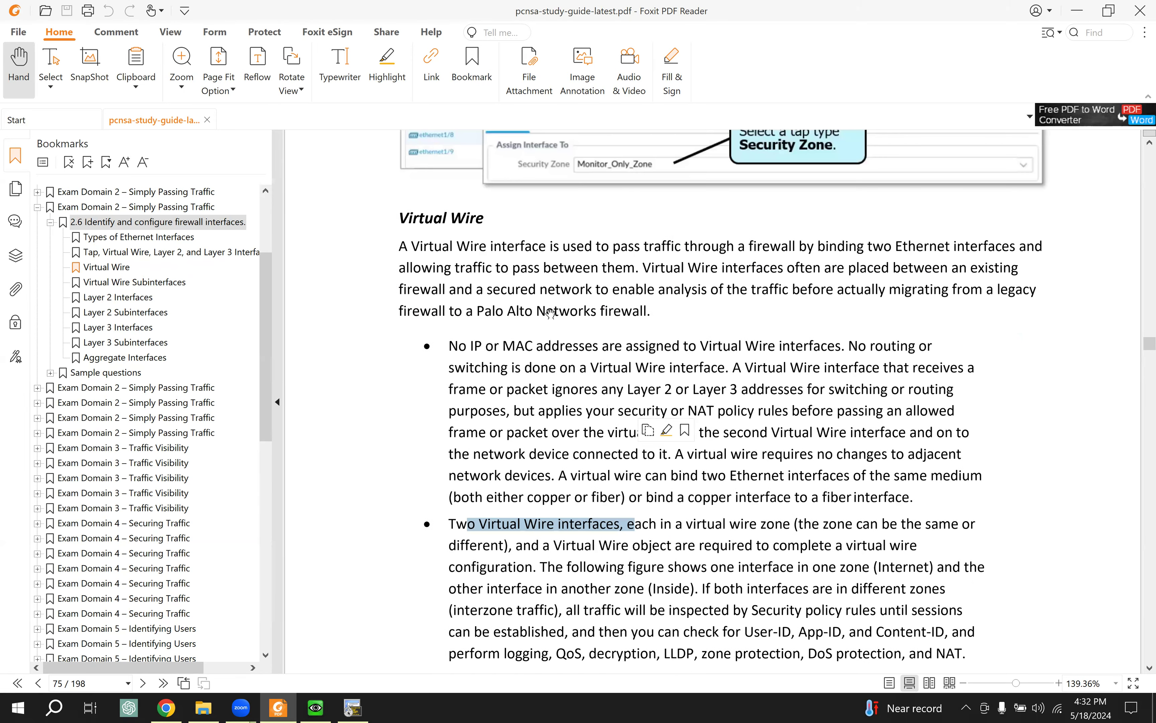
pyautogui.click(1077, 10)
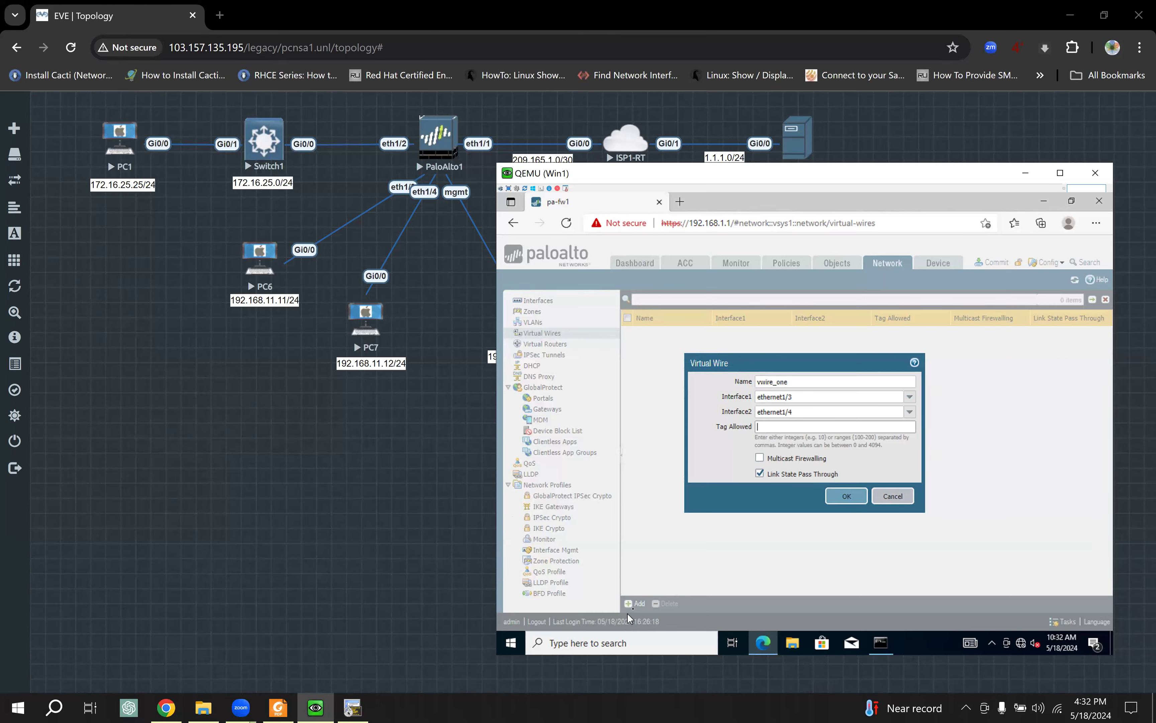
# Step: Confirm the name vwire_one, save the virtual wire, and bring the PC6 terminal forward
pyautogui.click(795, 382)
pyautogui.doubleClick(785, 382)
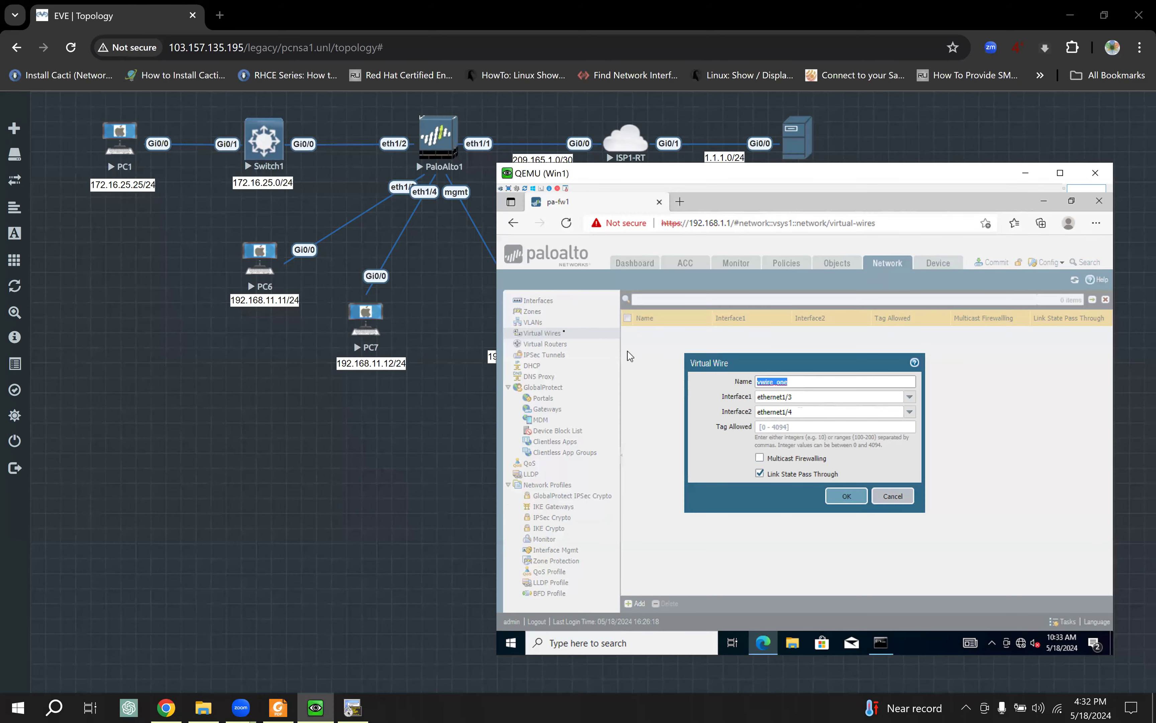
pyautogui.click(848, 499)
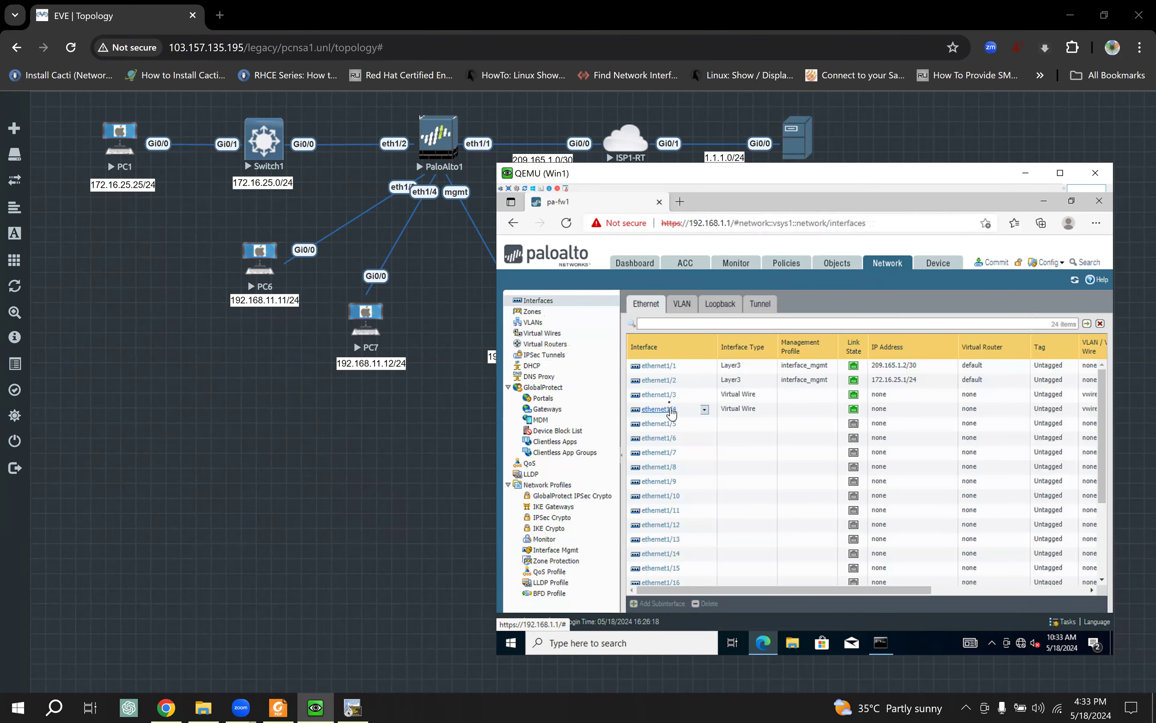
pyautogui.click(352, 708)
# Step: Re-ping 192.168.11.12 from PC6 (still failing), then add a new security policy rule
pyautogui.press('Return')
pyautogui.press('Return')
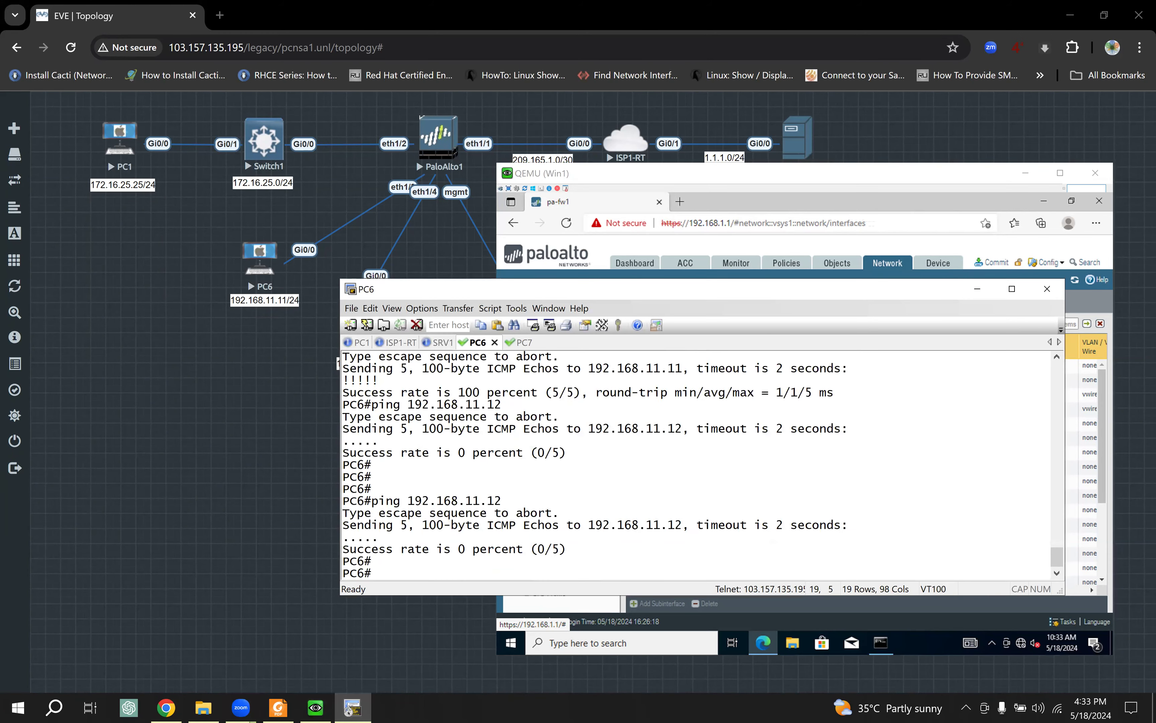
pyautogui.press('Up')
pyautogui.press('Return')
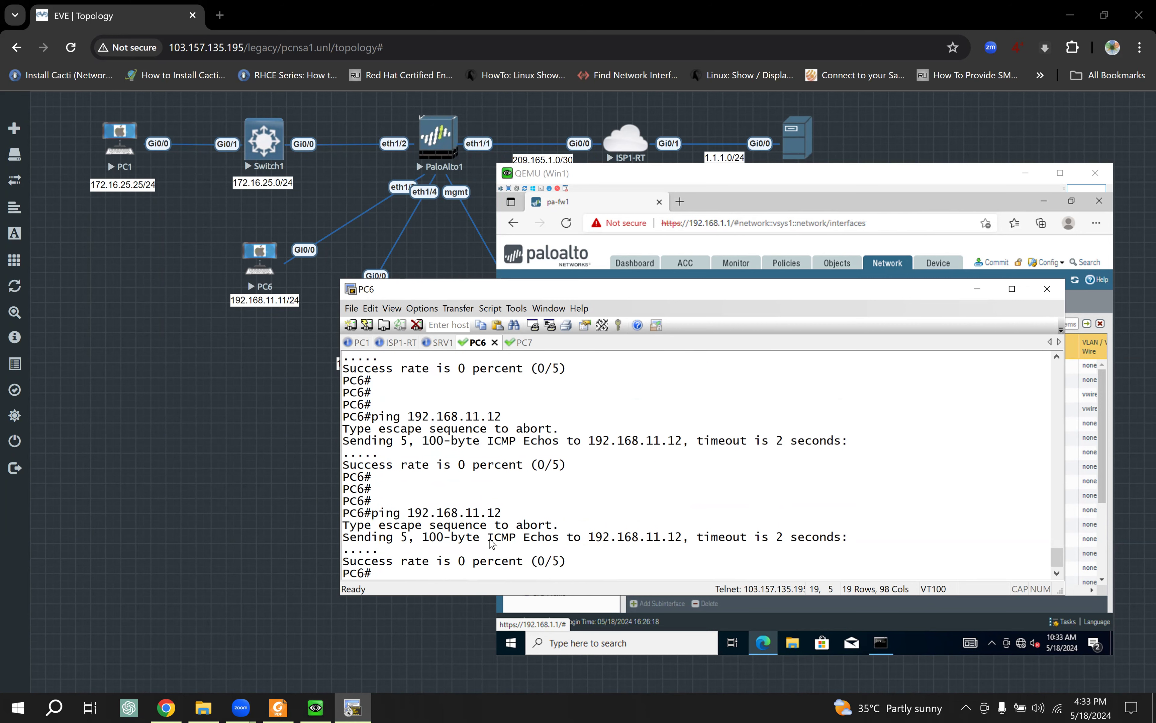
pyautogui.click(976, 289)
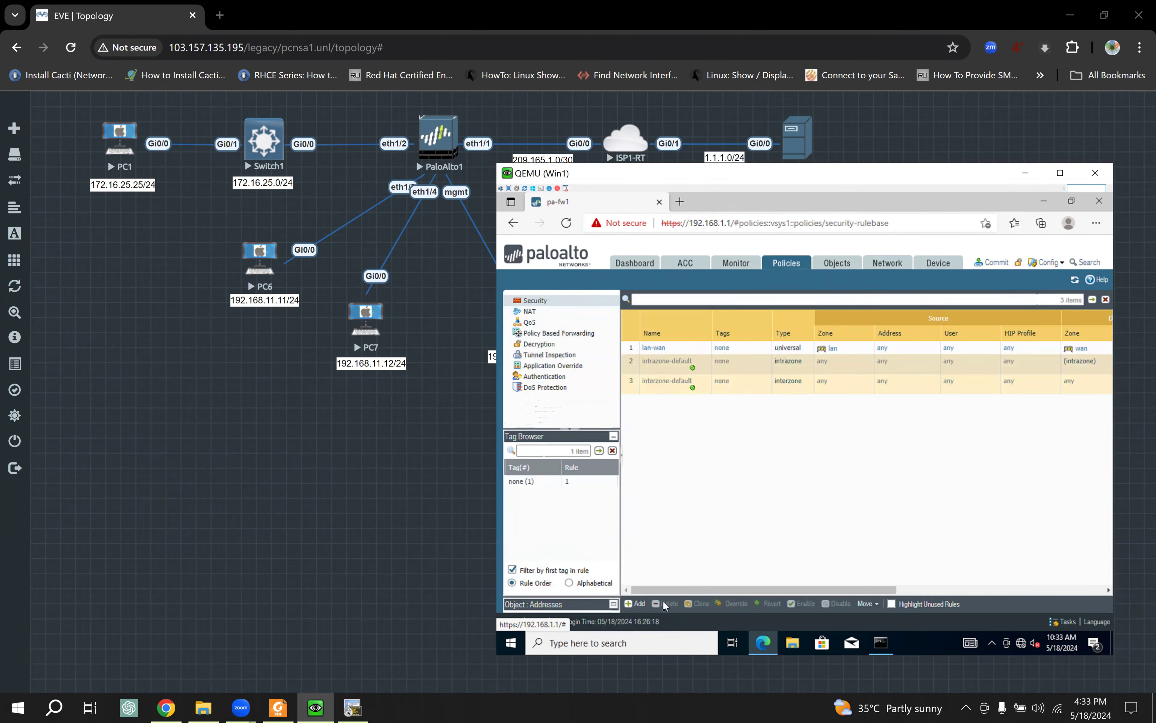
pyautogui.click(636, 604)
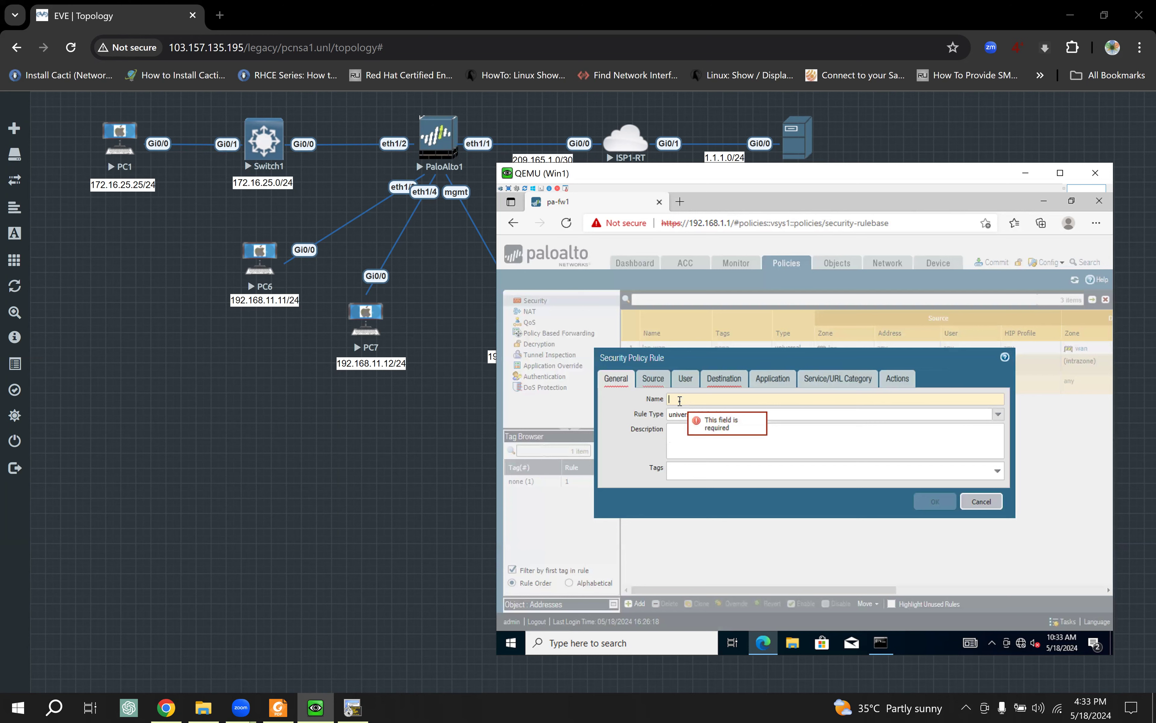
# Step: Name the rule vwire_policy and add vwire_zone as its source zone
pyautogui.write('vwire')
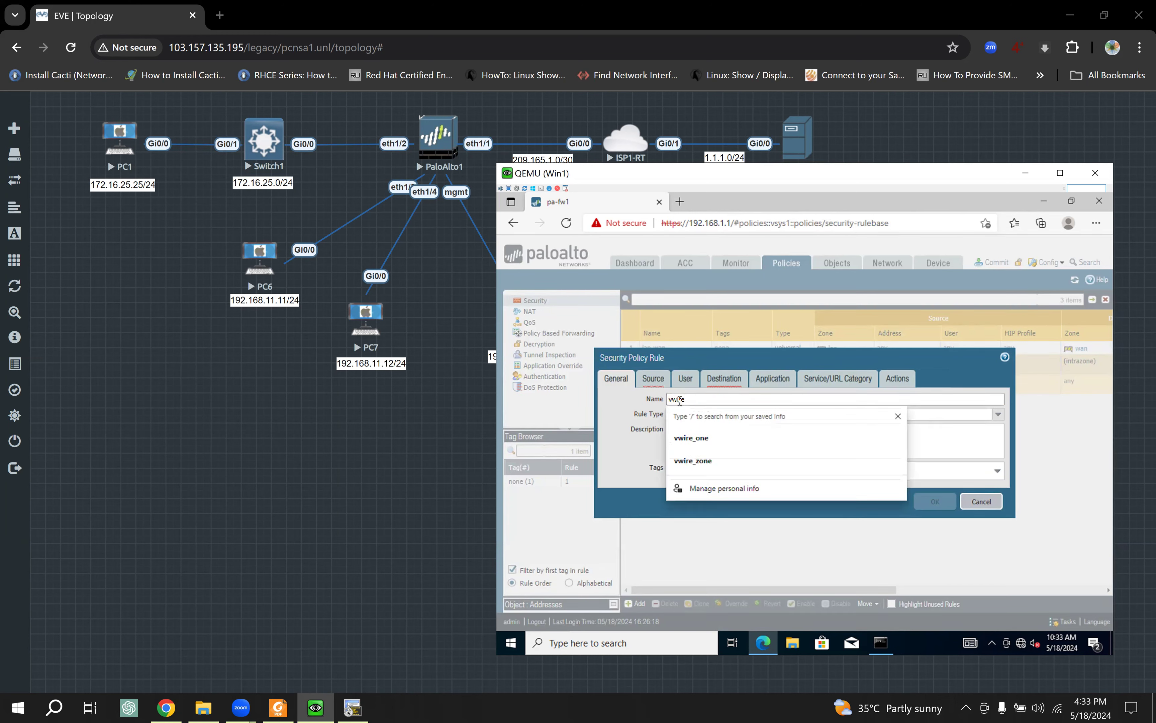
pyautogui.write('_policy')
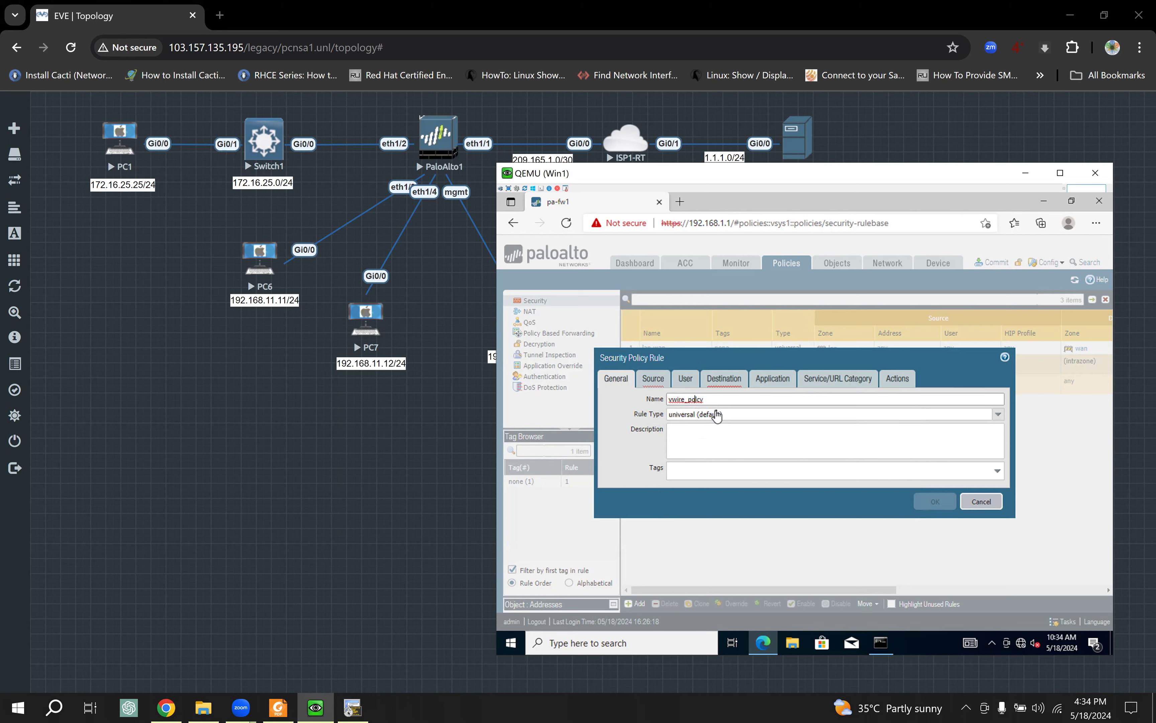
pyautogui.write('i')
pyautogui.click(653, 379)
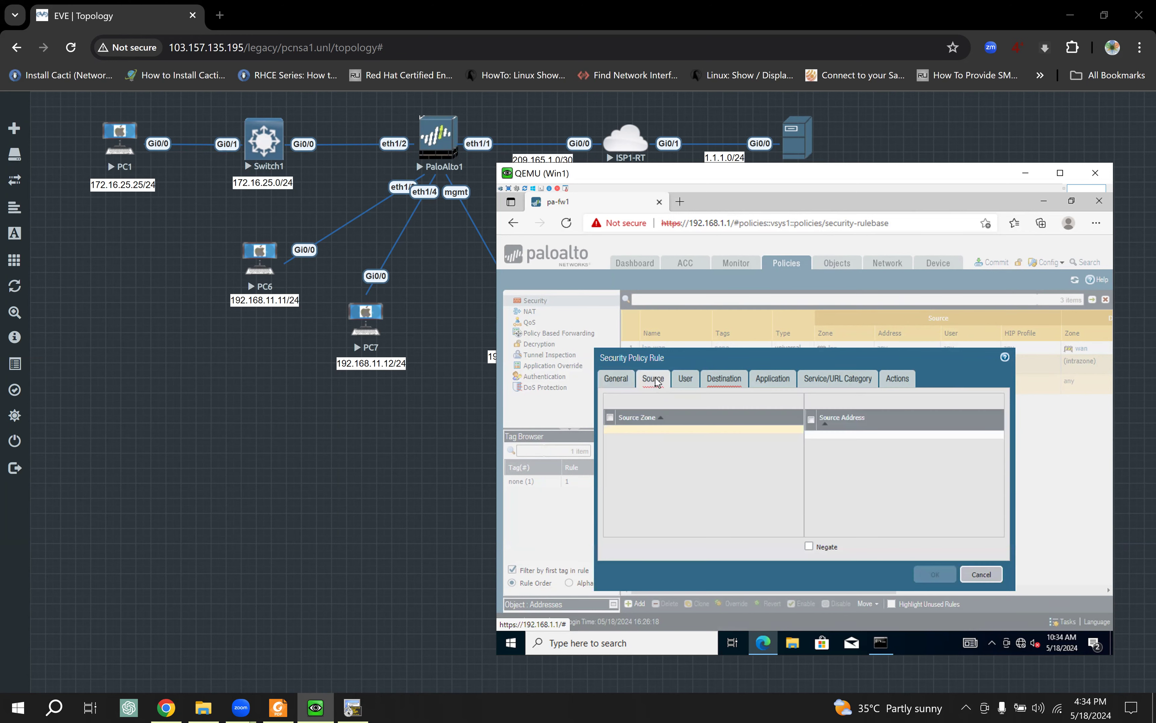
pyautogui.click(619, 528)
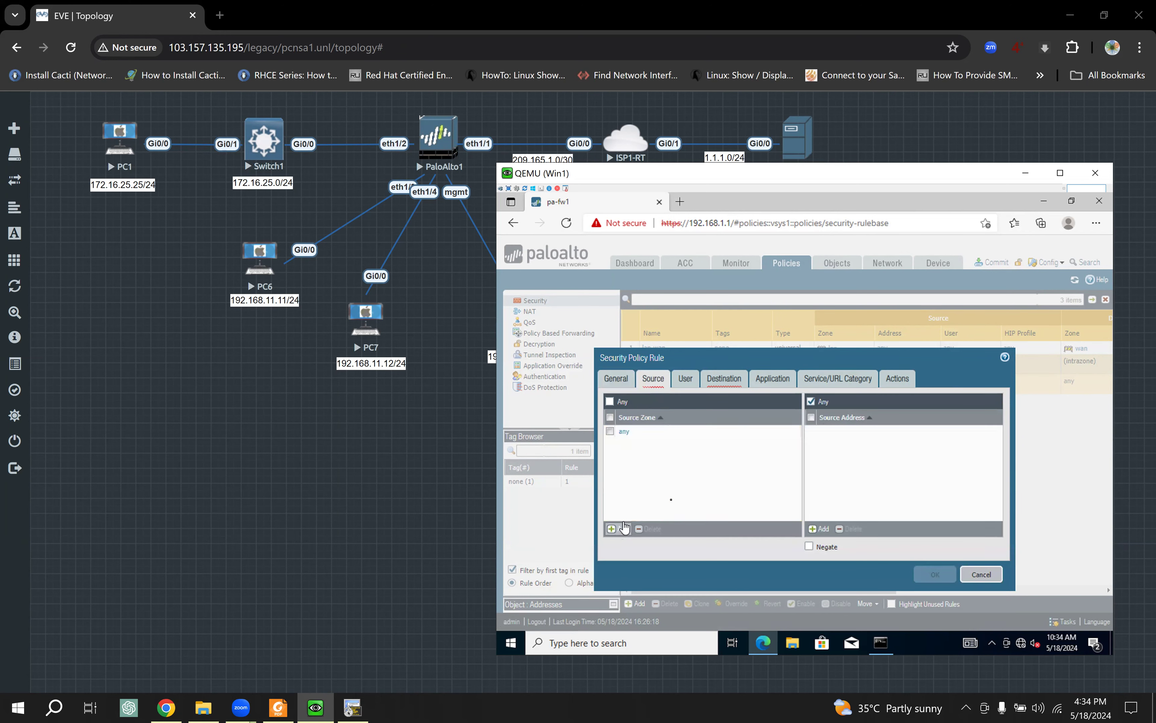
pyautogui.click(645, 467)
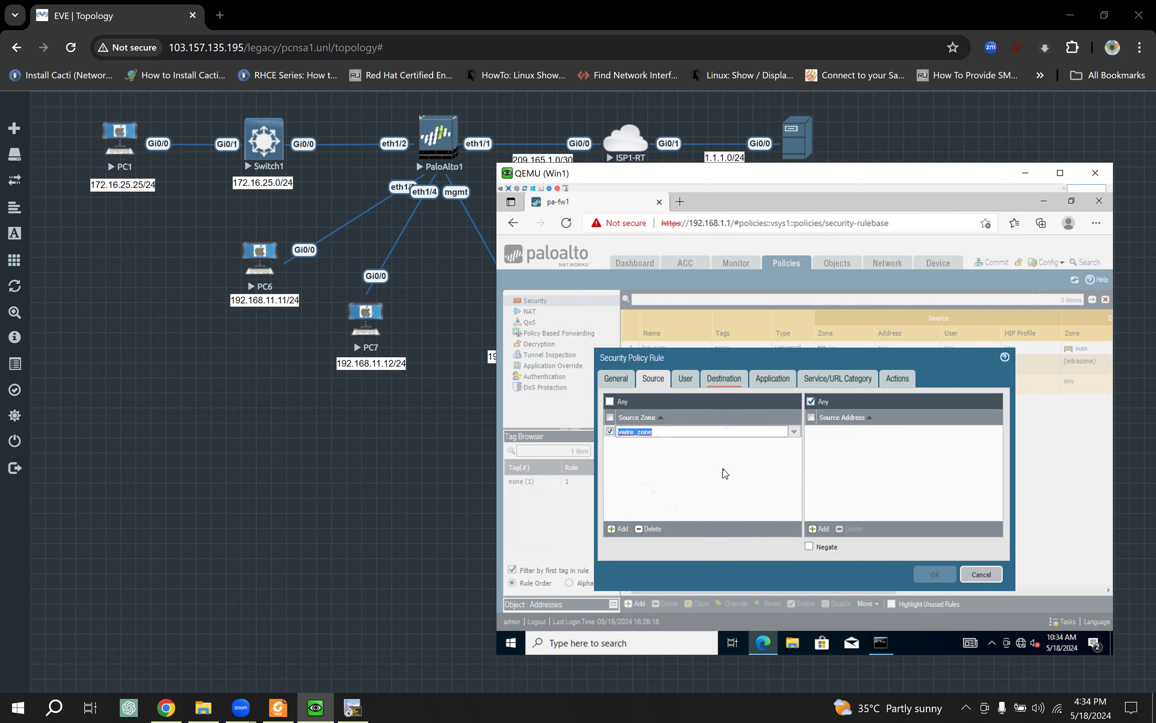
pyautogui.click(733, 473)
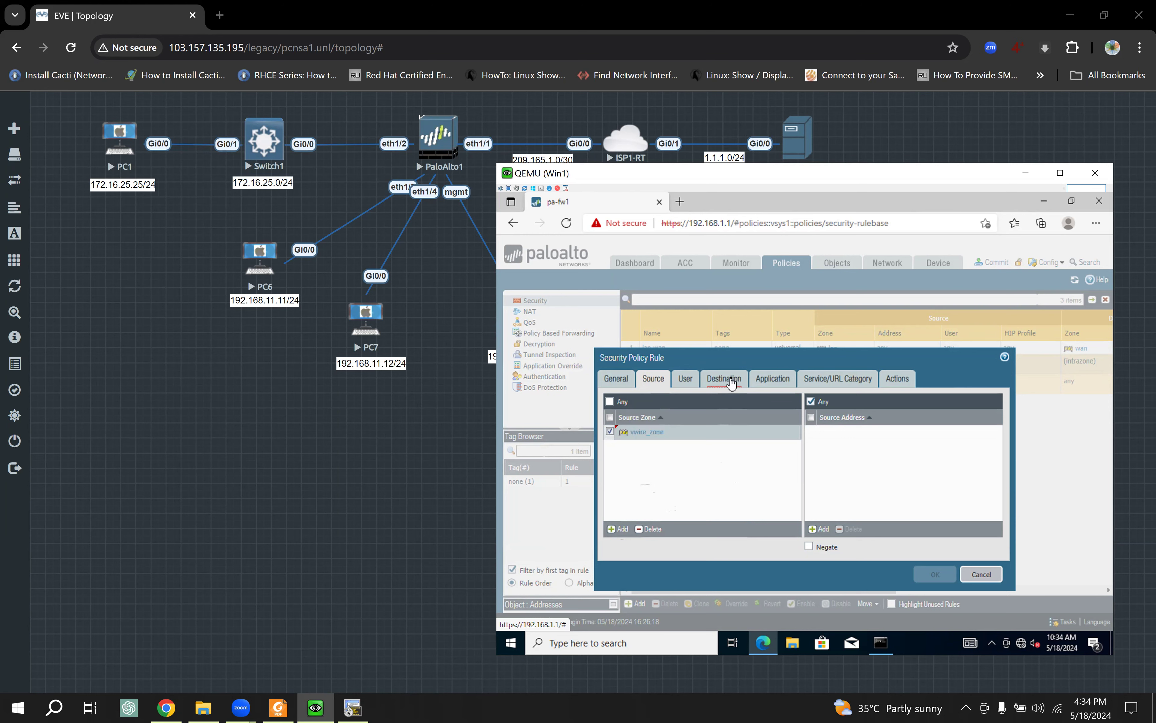
# Step: Add vwire_zone as the destination zone, check the Allow action, and save the rule
pyautogui.click(731, 383)
pyautogui.click(621, 529)
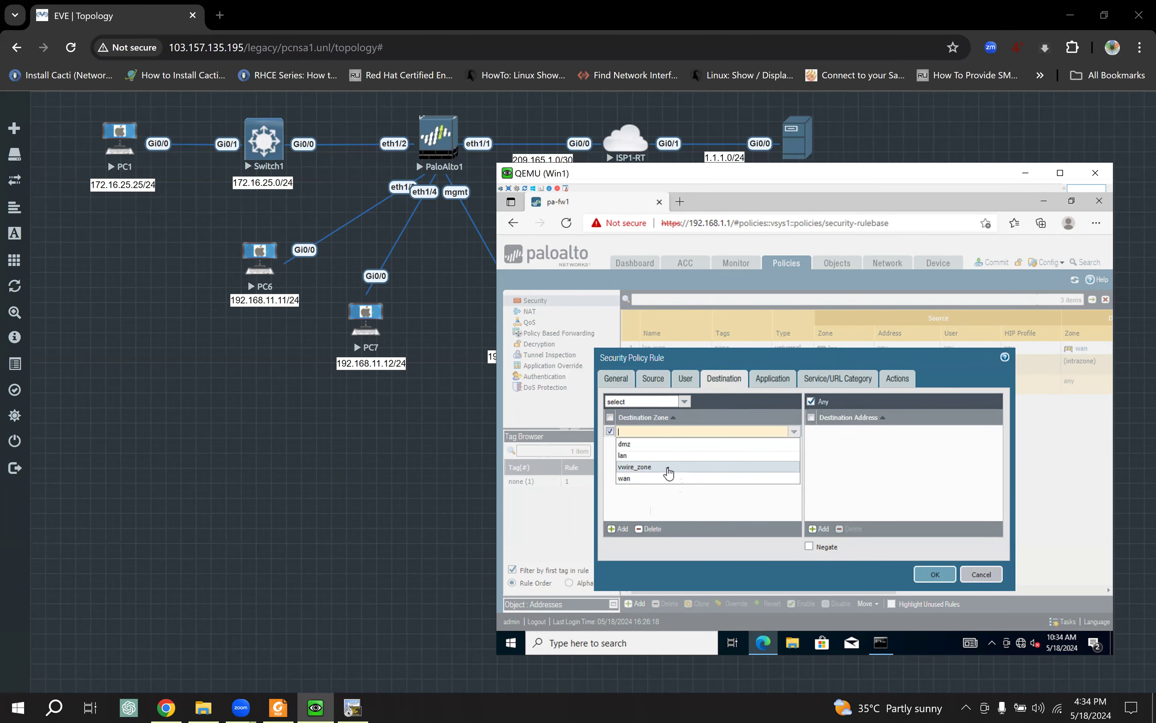
pyautogui.click(667, 473)
pyautogui.click(720, 485)
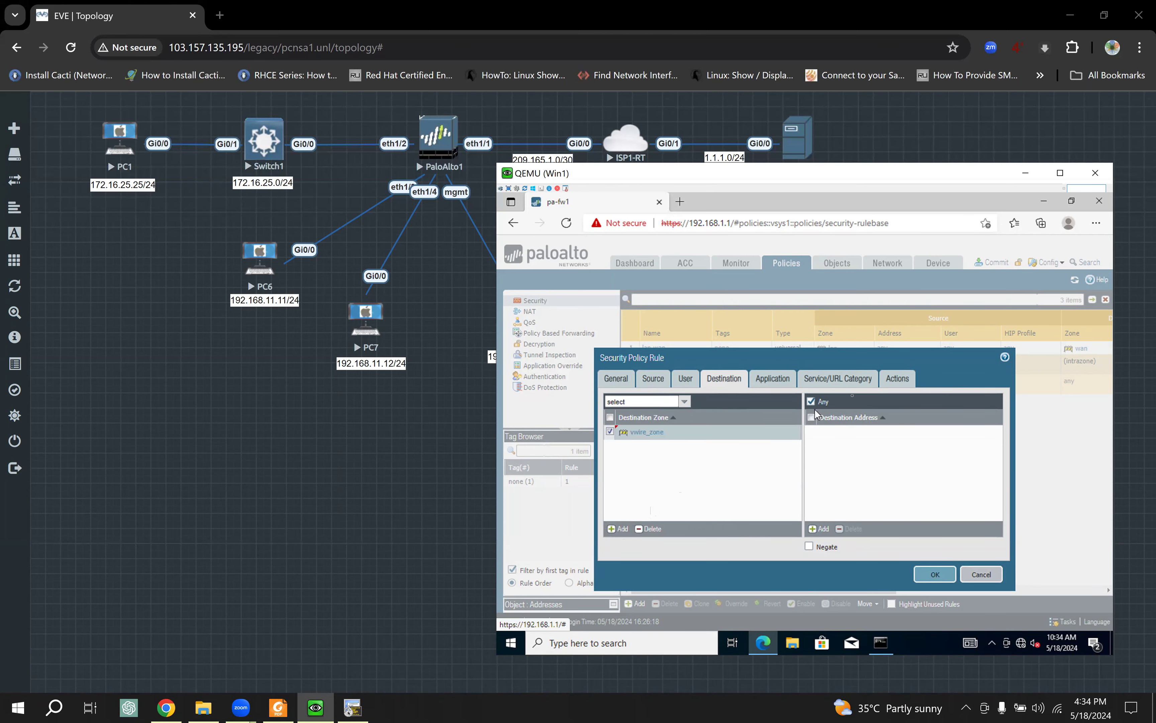
pyautogui.click(899, 378)
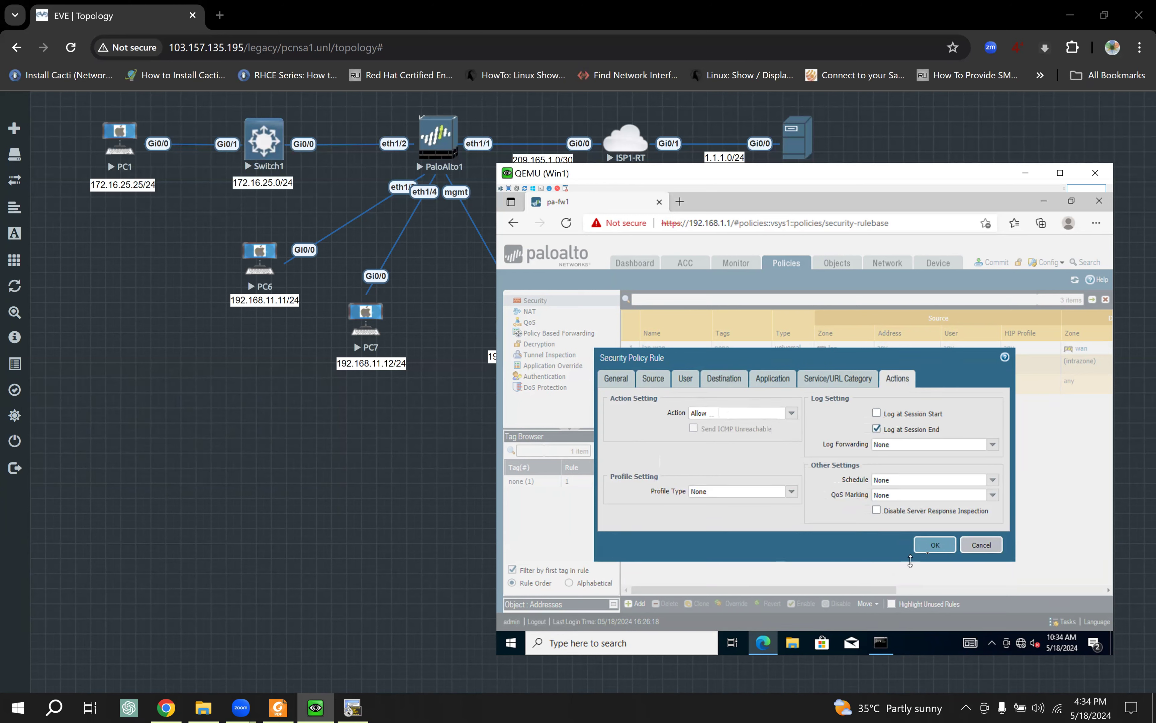
pyautogui.click(933, 545)
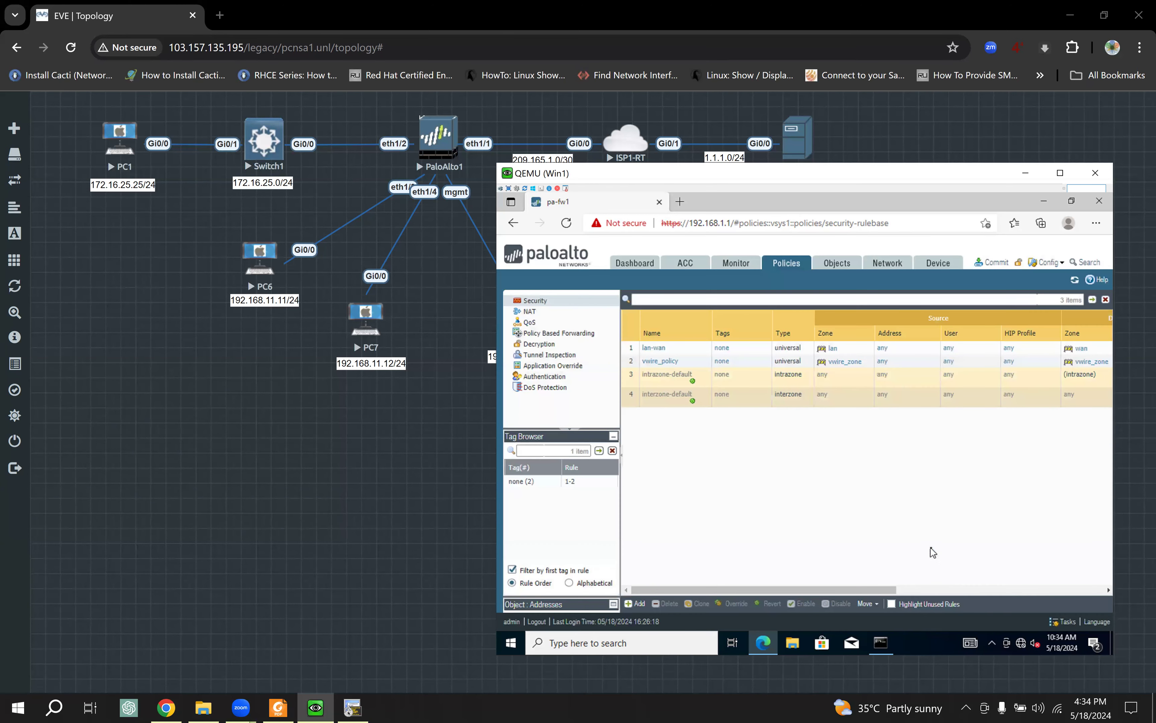
# Step: Validate the pending configuration, then commit it and confirm the successful commit message
pyautogui.click(992, 263)
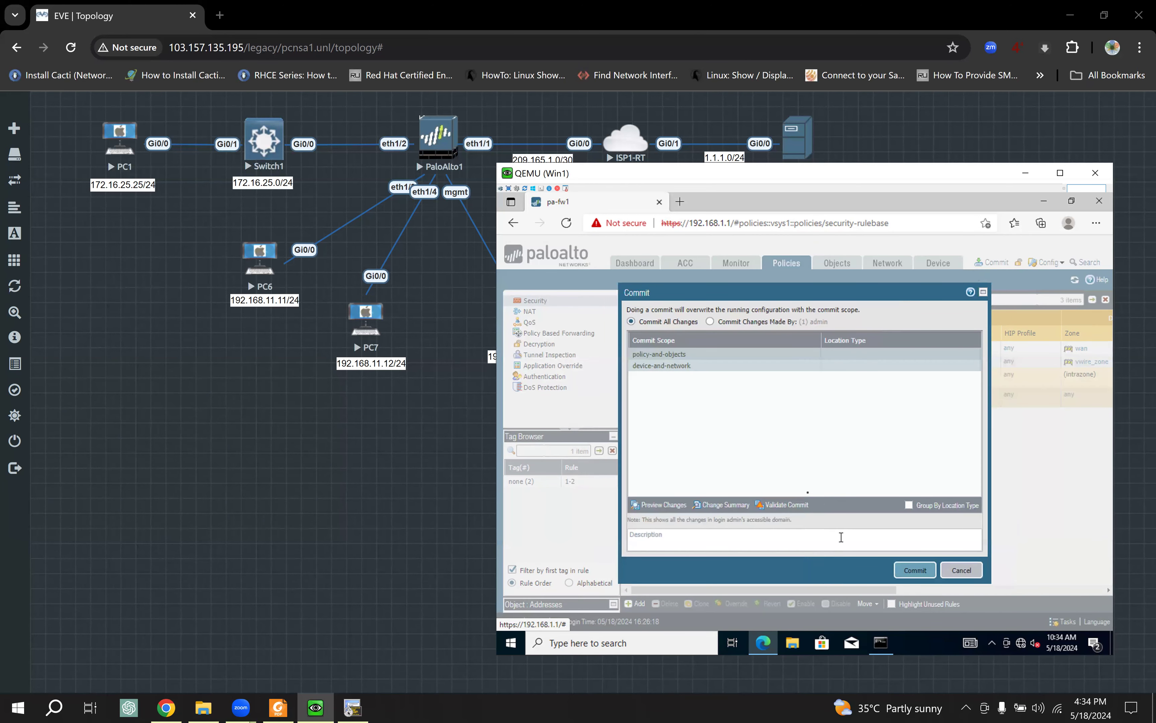
pyautogui.click(786, 505)
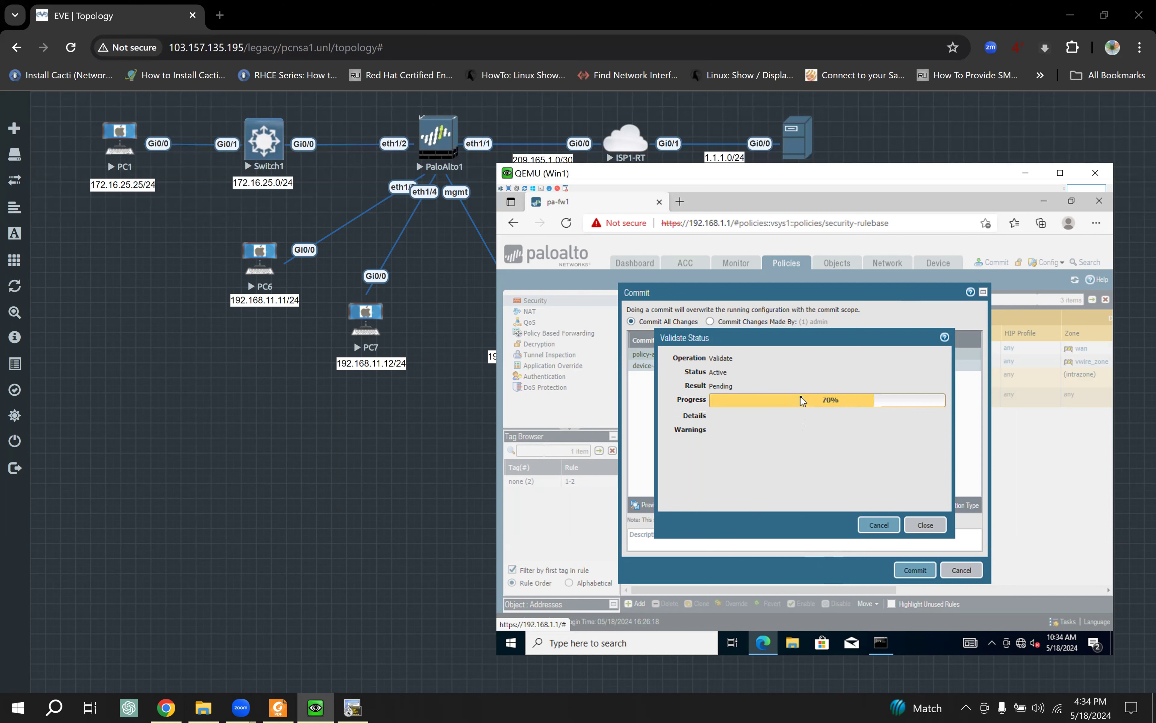
pyautogui.moveTo(736, 401); pyautogui.dragTo(762, 404)
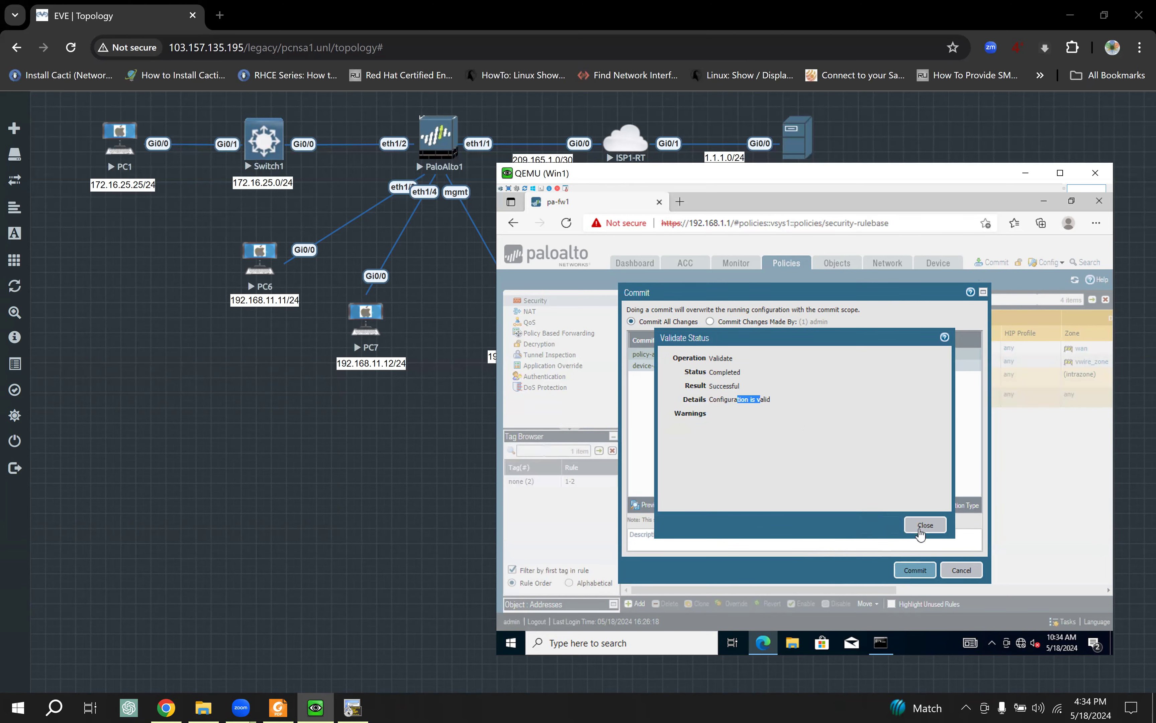
pyautogui.click(919, 531)
pyautogui.click(909, 573)
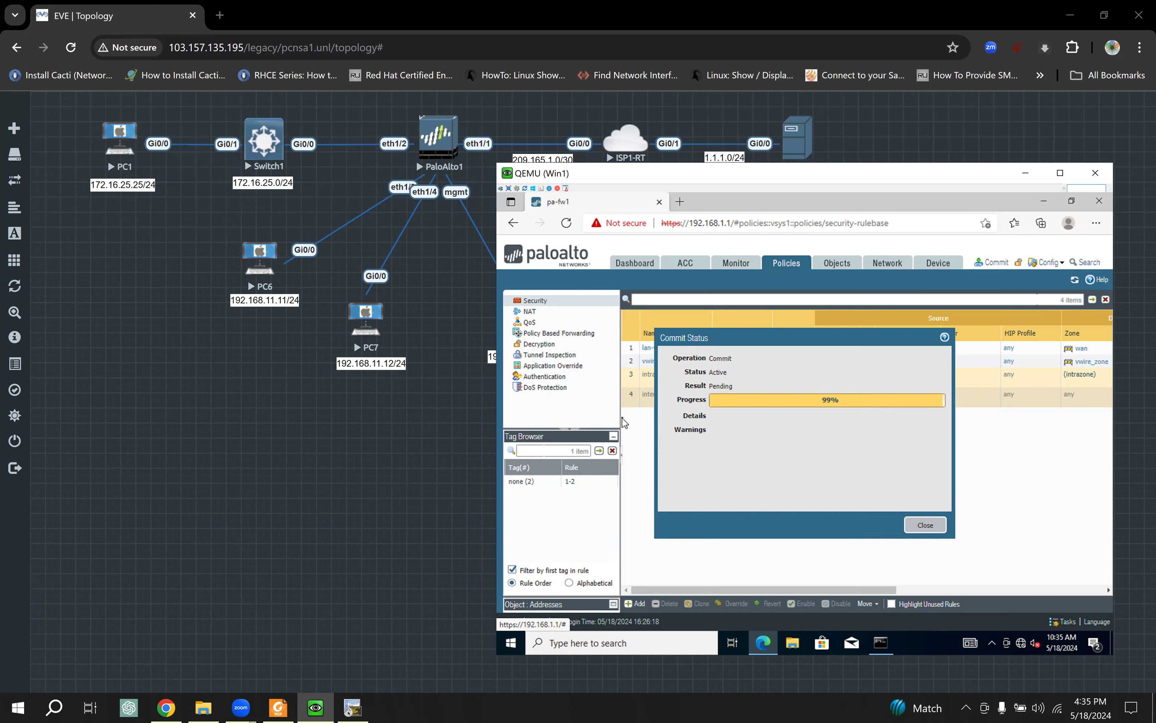
pyautogui.moveTo(754, 405); pyautogui.dragTo(841, 405)
pyautogui.click(931, 528)
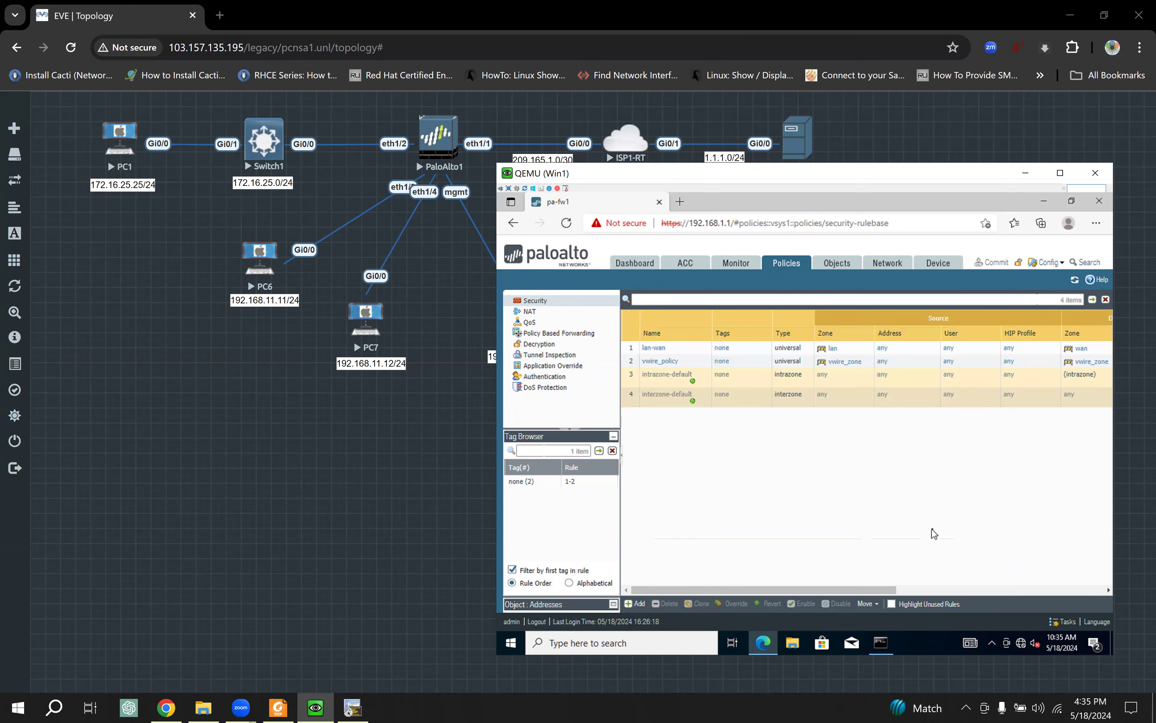
# Step: Rerun PC6's ping to 192.168.11.12 now that the policy is committed
pyautogui.click(350, 708)
pyautogui.press('Return')
pyautogui.press('Return')
pyautogui.press('Up')
pyautogui.press('Return')
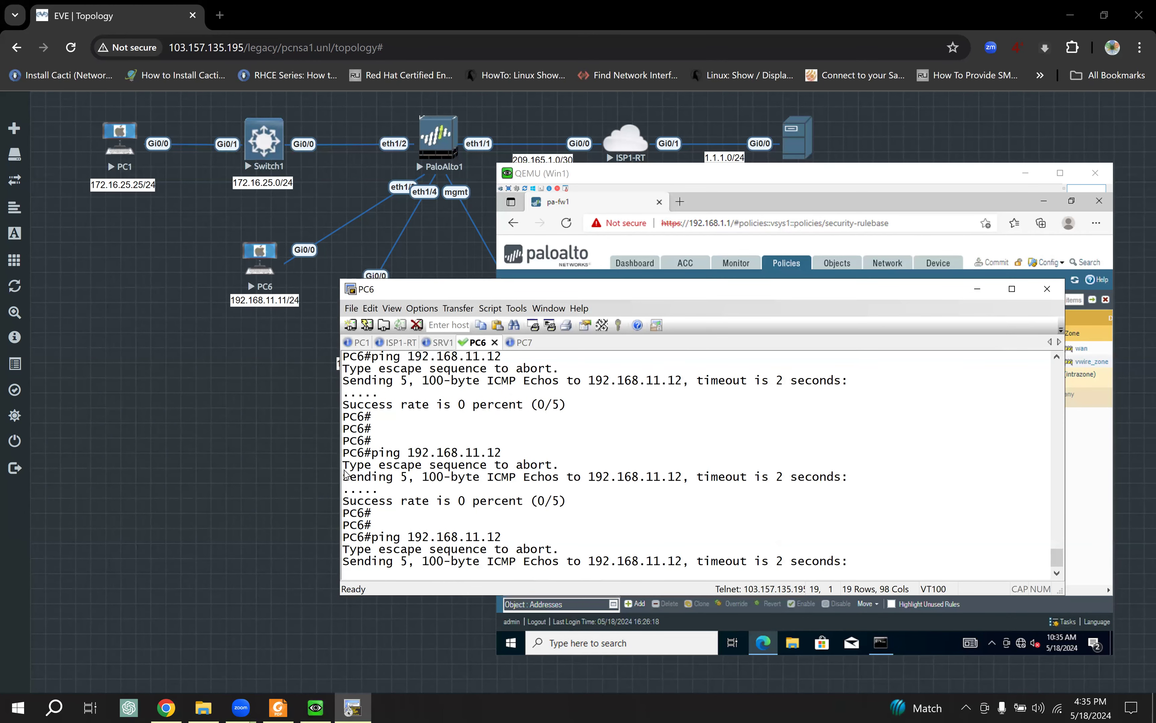
pyautogui.moveTo(354, 548); pyautogui.dragTo(380, 550)
# Step: Ping 192.168.11.12 again to confirm 5/5 success, then bring the study guide back
pyautogui.press('Return')
pyautogui.press('Return')
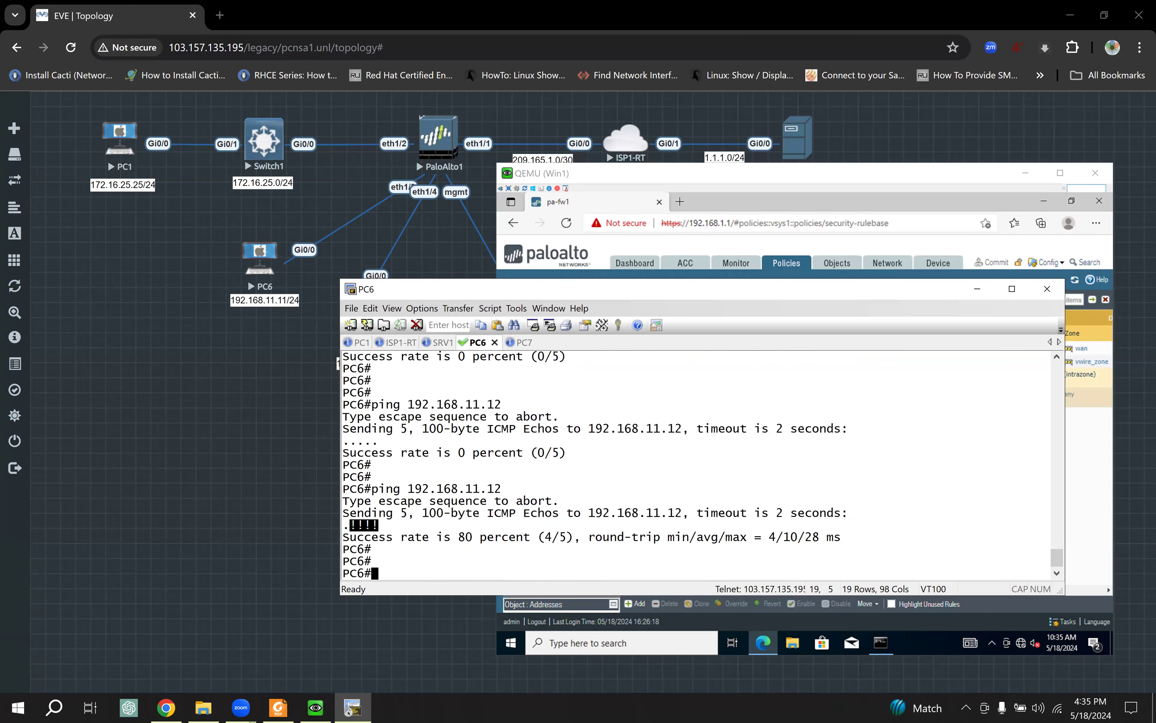
pyautogui.press('Up')
pyautogui.press('Return')
pyautogui.moveTo(387, 512); pyautogui.dragTo(379, 550)
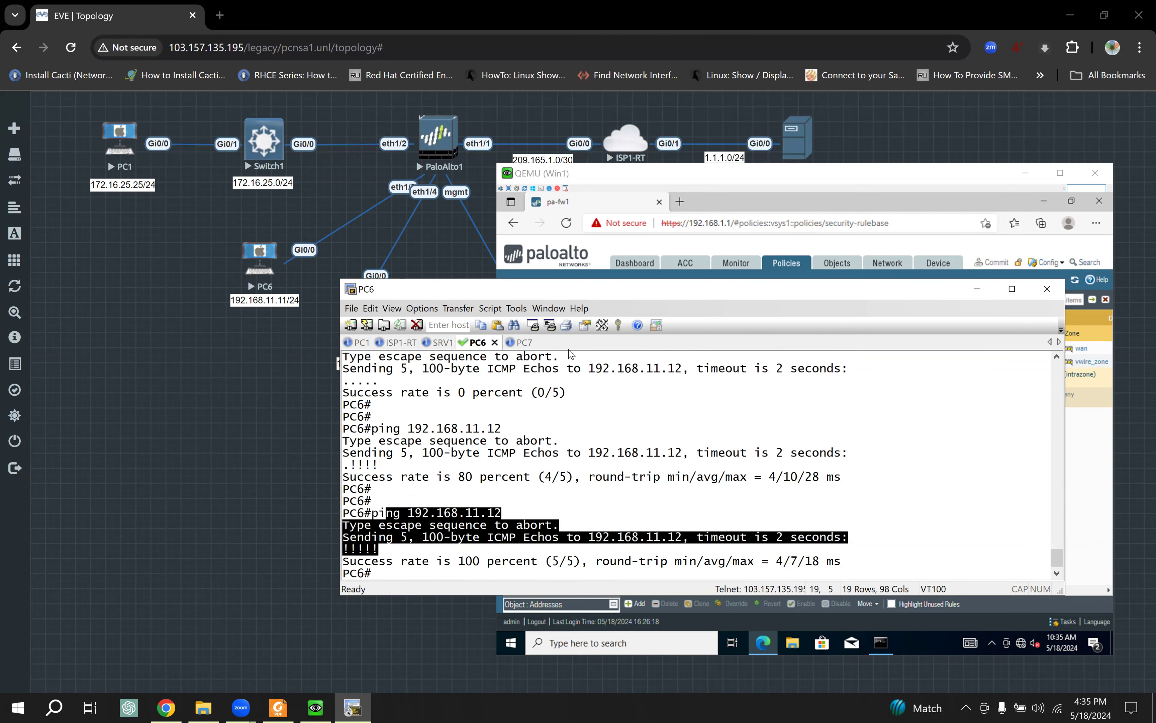
pyautogui.moveTo(572, 292); pyautogui.dragTo(654, 320)
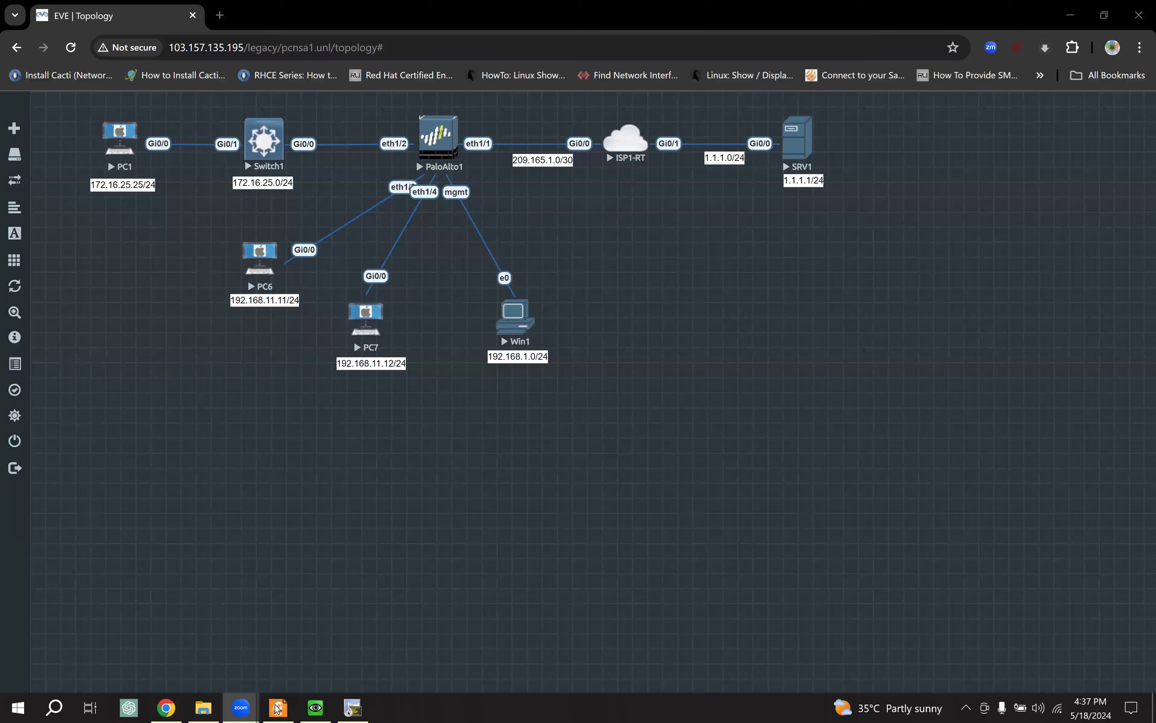
pyautogui.click(277, 707)
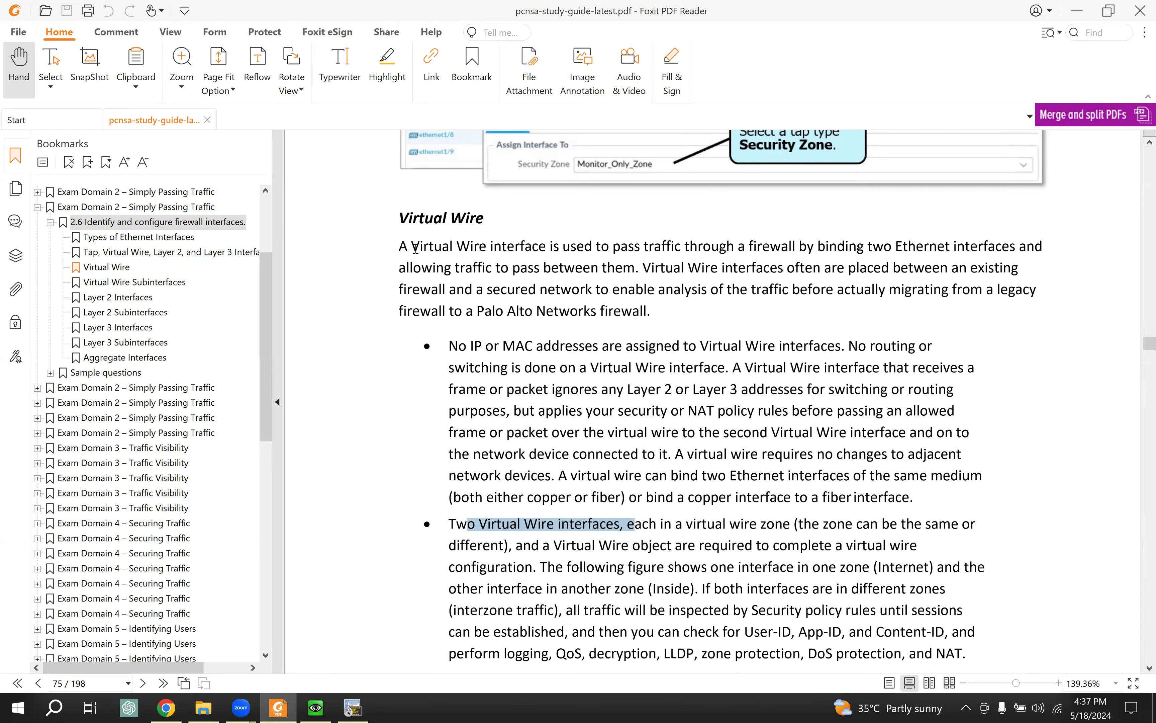
# Step: Select the Virtual Wire heading, the no-IP-or-MAC bullet, and the two-interfaces bullet
pyautogui.tripleClick(406, 216)
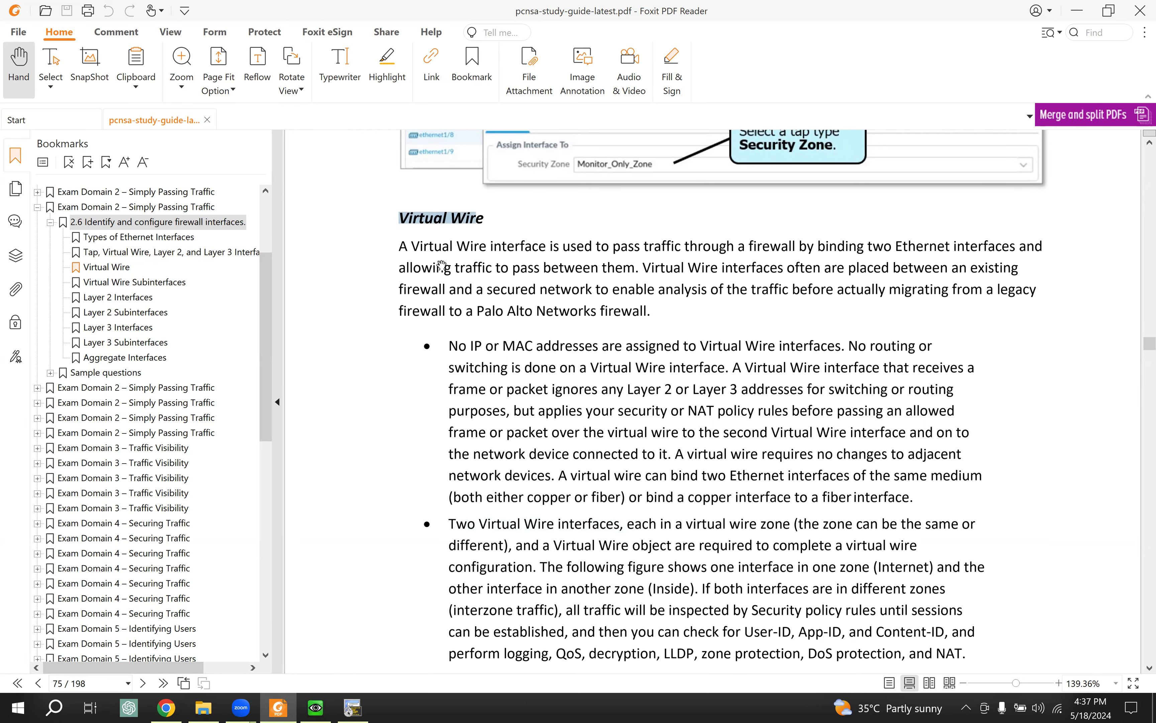
pyautogui.scroll(-1, 435, 321)
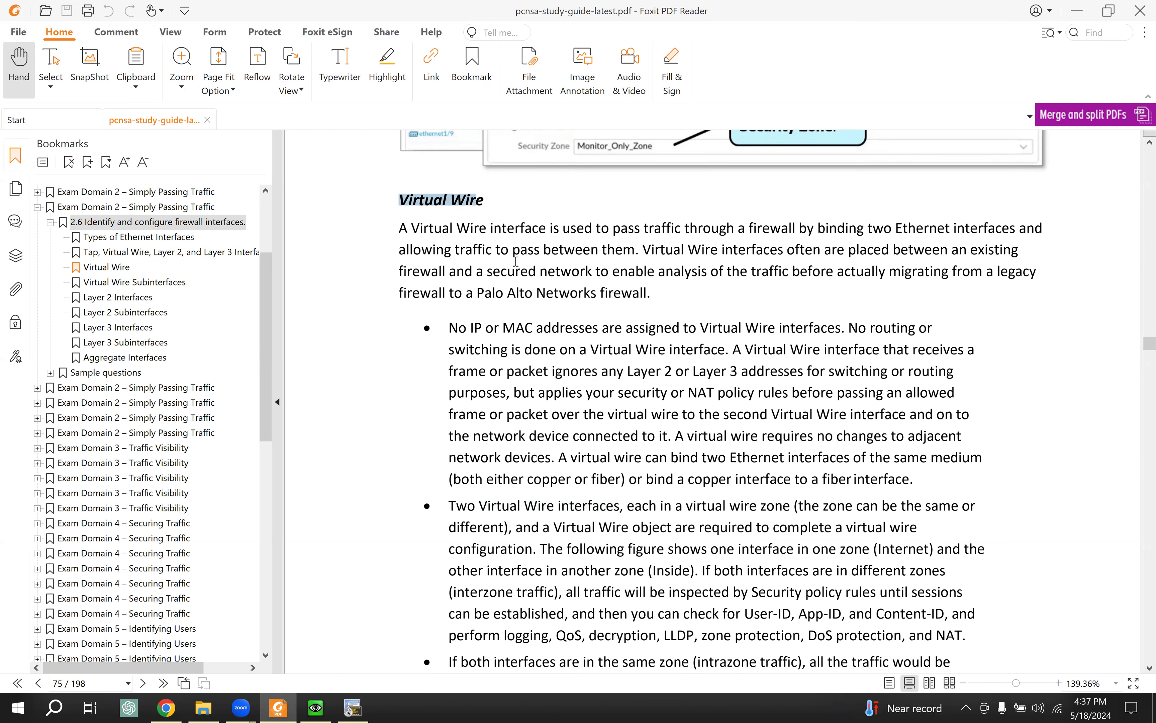
pyautogui.moveTo(526, 244); pyautogui.dragTo(577, 290)
pyautogui.scroll(-3, 576, 284)
pyautogui.scroll(-1, 576, 284)
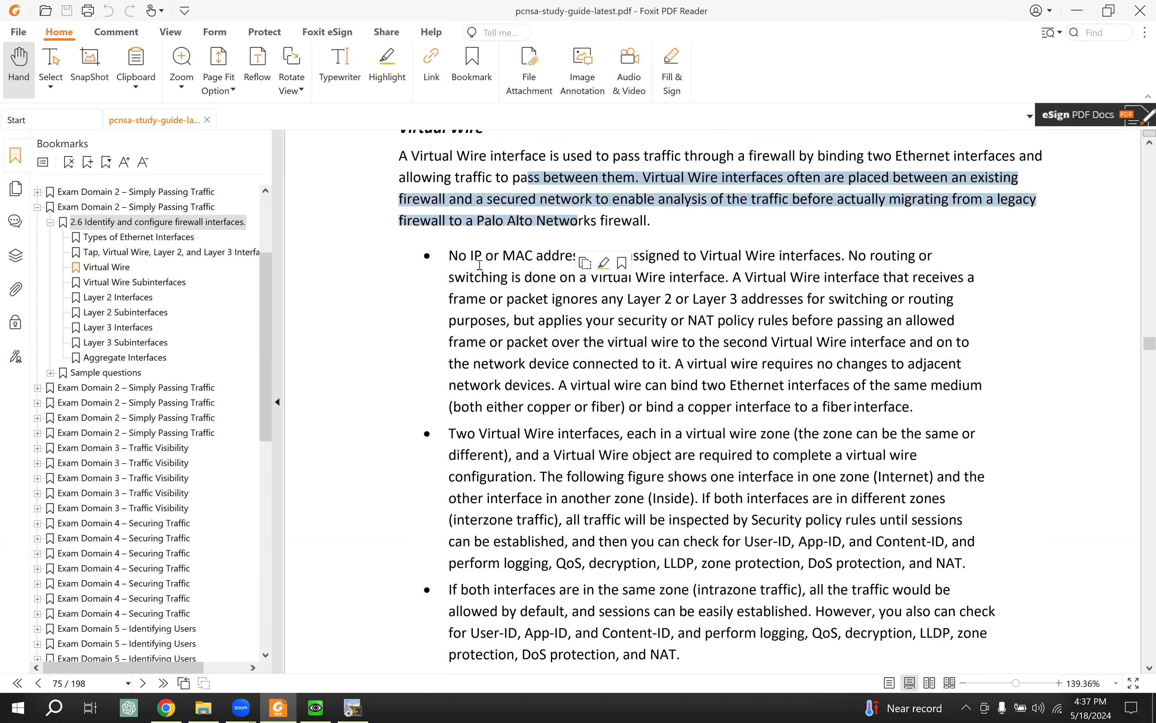
pyautogui.moveTo(451, 256); pyautogui.dragTo(716, 321)
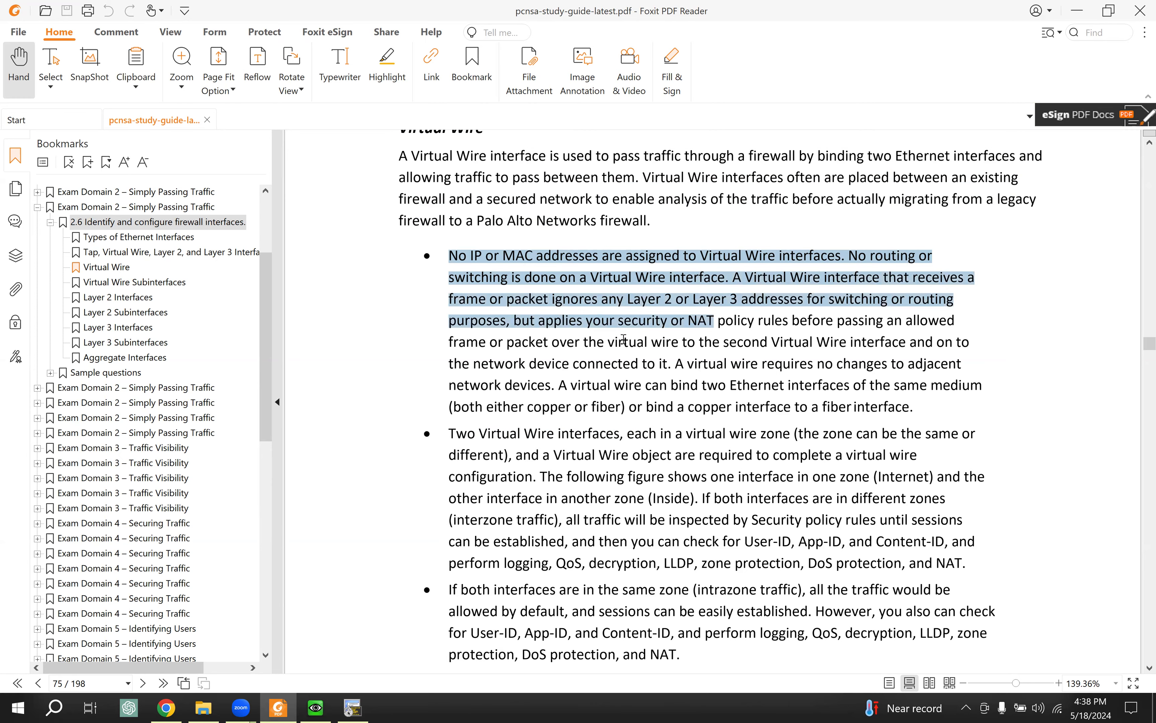
pyautogui.scroll(-1, 624, 339)
pyautogui.moveTo(449, 380); pyautogui.dragTo(796, 380)
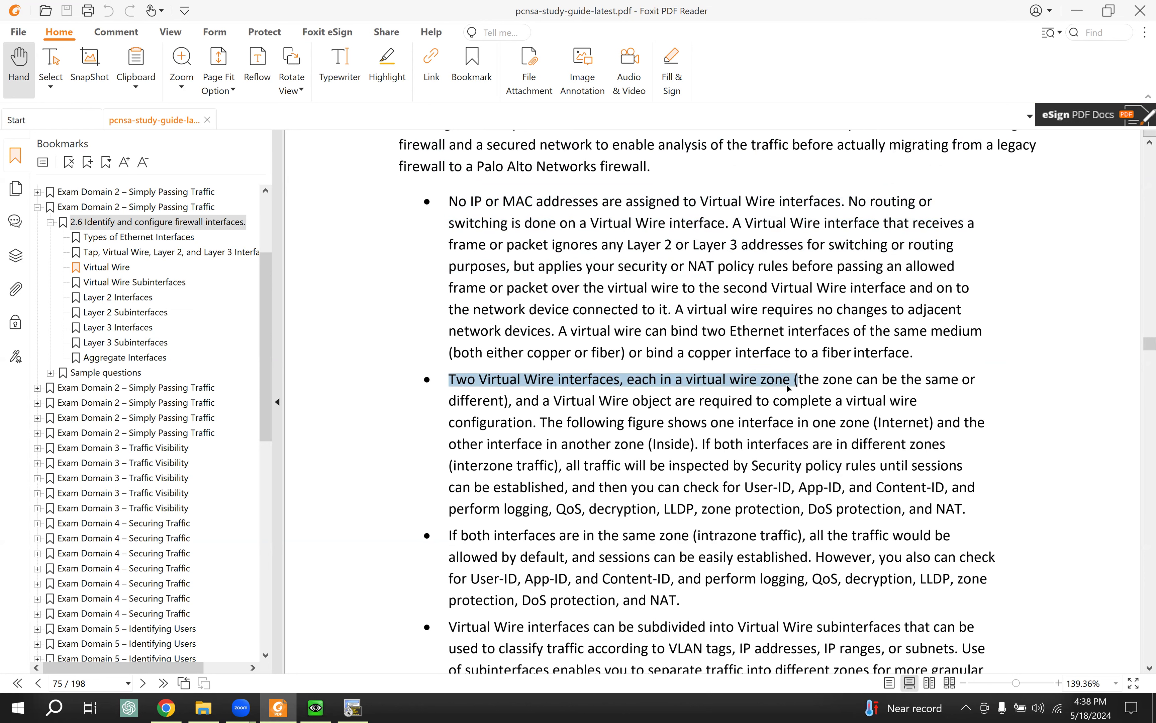
# Step: Mark that the zones can match and select the sentence allowing intrazone traffic by default
pyautogui.scroll(-1, 722, 385)
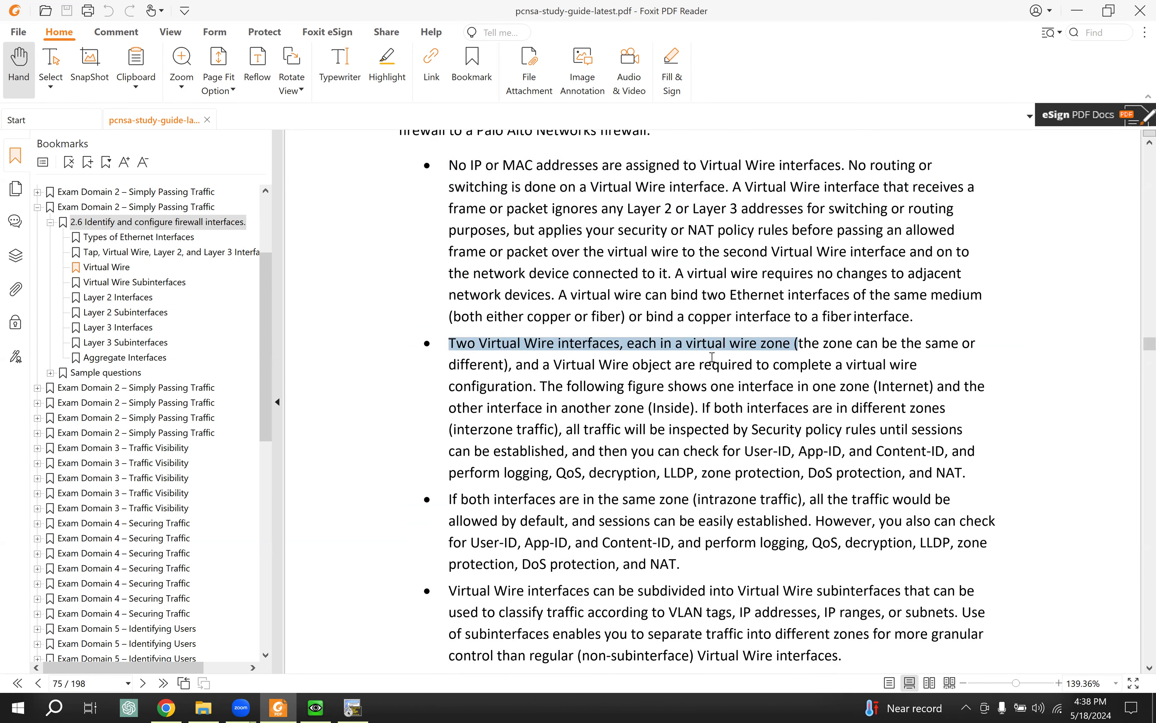
pyautogui.moveTo(814, 345); pyautogui.dragTo(966, 345)
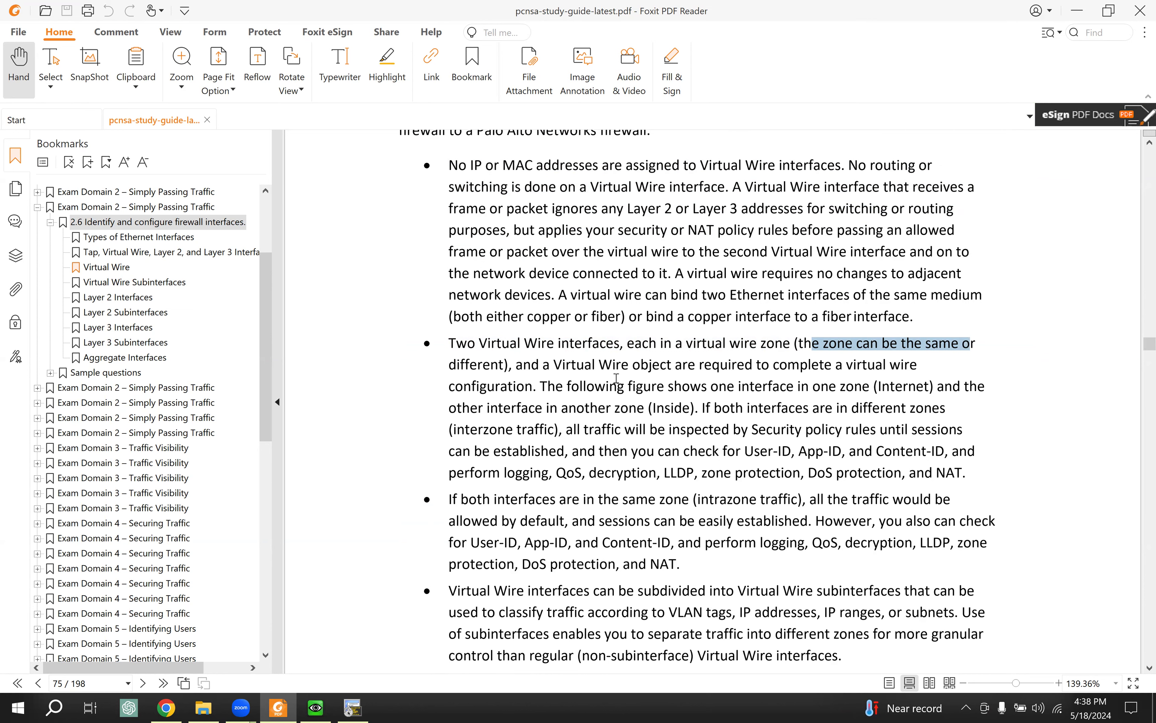
pyautogui.moveTo(675, 348); pyautogui.dragTo(713, 398)
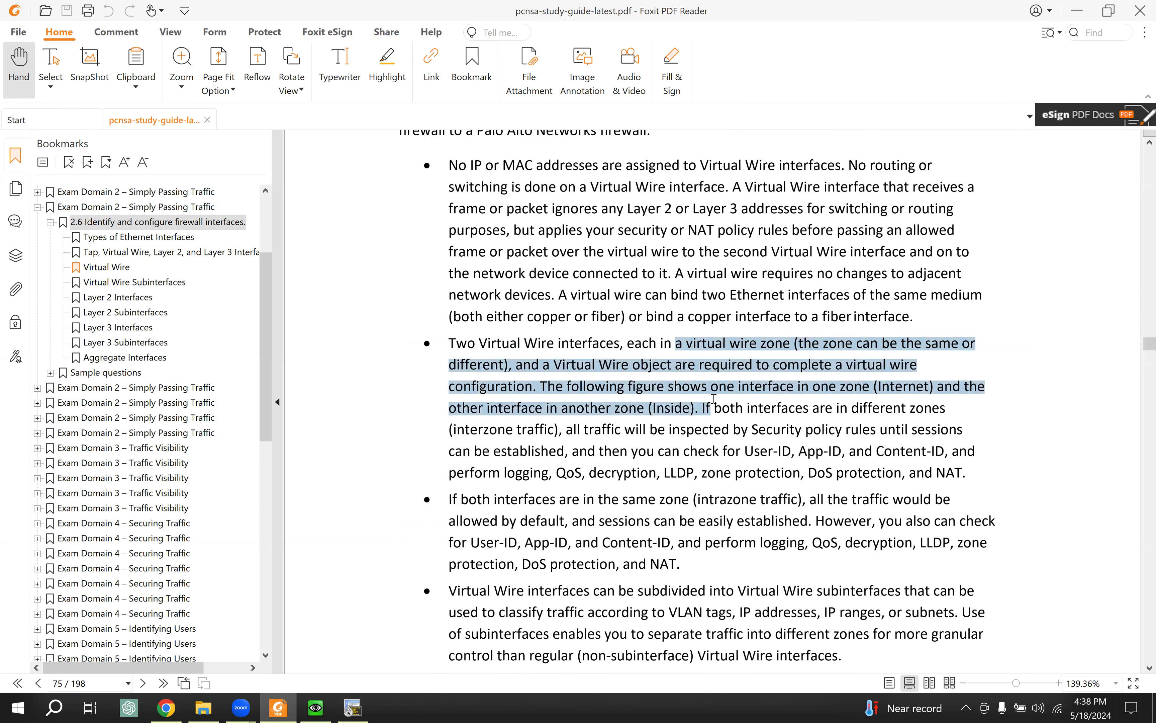
pyautogui.scroll(-1, 714, 398)
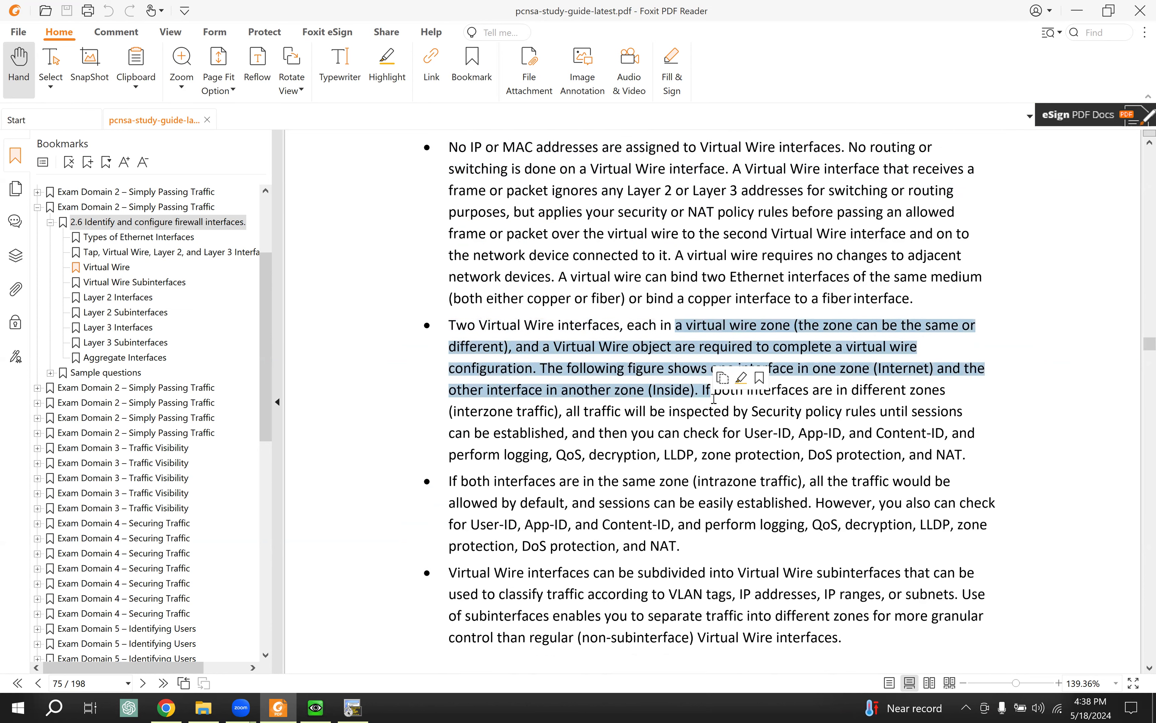
pyautogui.scroll(-1, 714, 398)
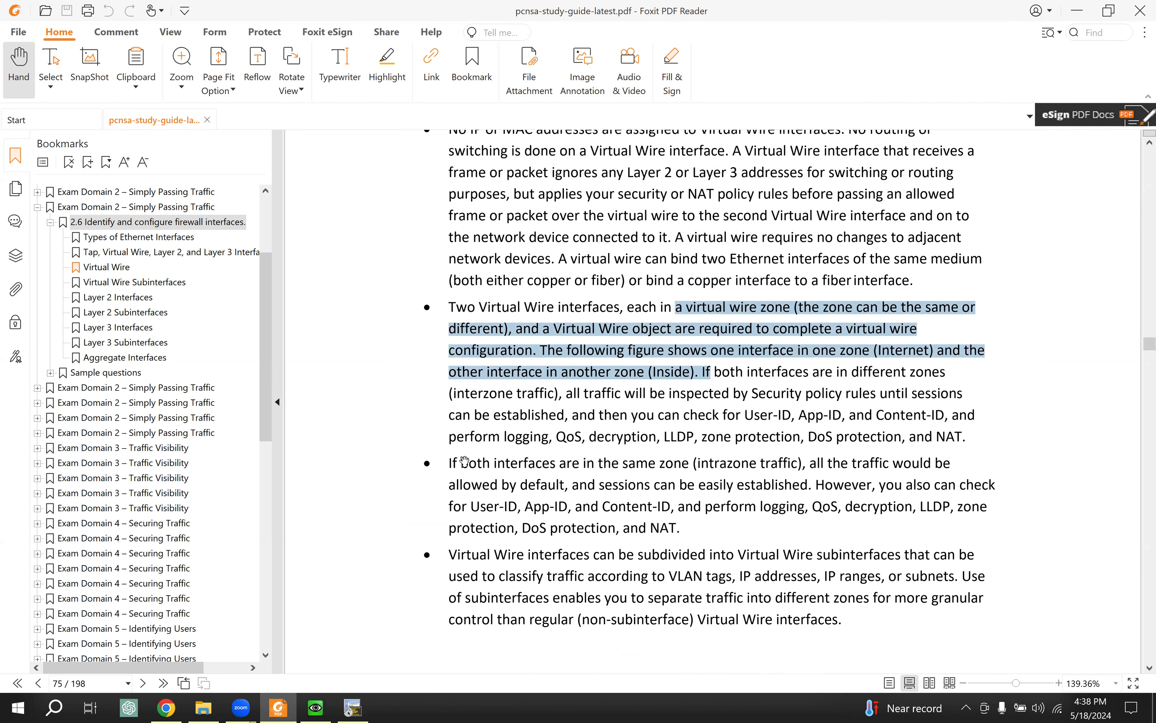
pyautogui.moveTo(462, 466); pyautogui.dragTo(728, 496)
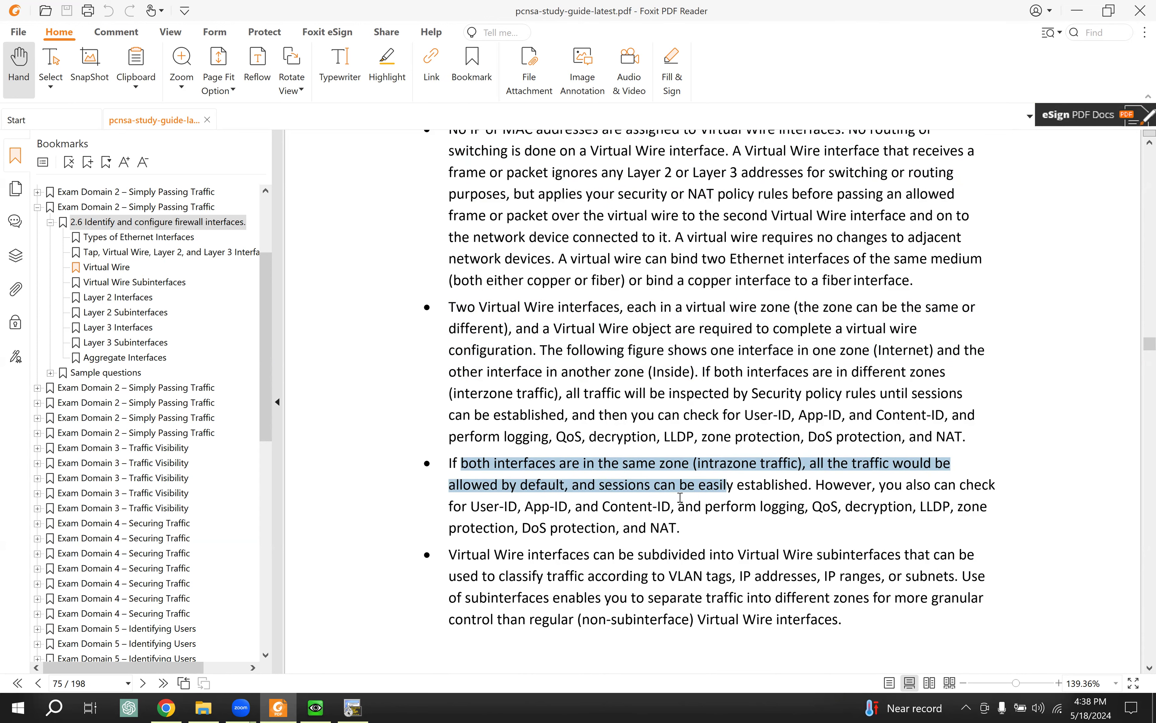
pyautogui.scroll(-2, 680, 497)
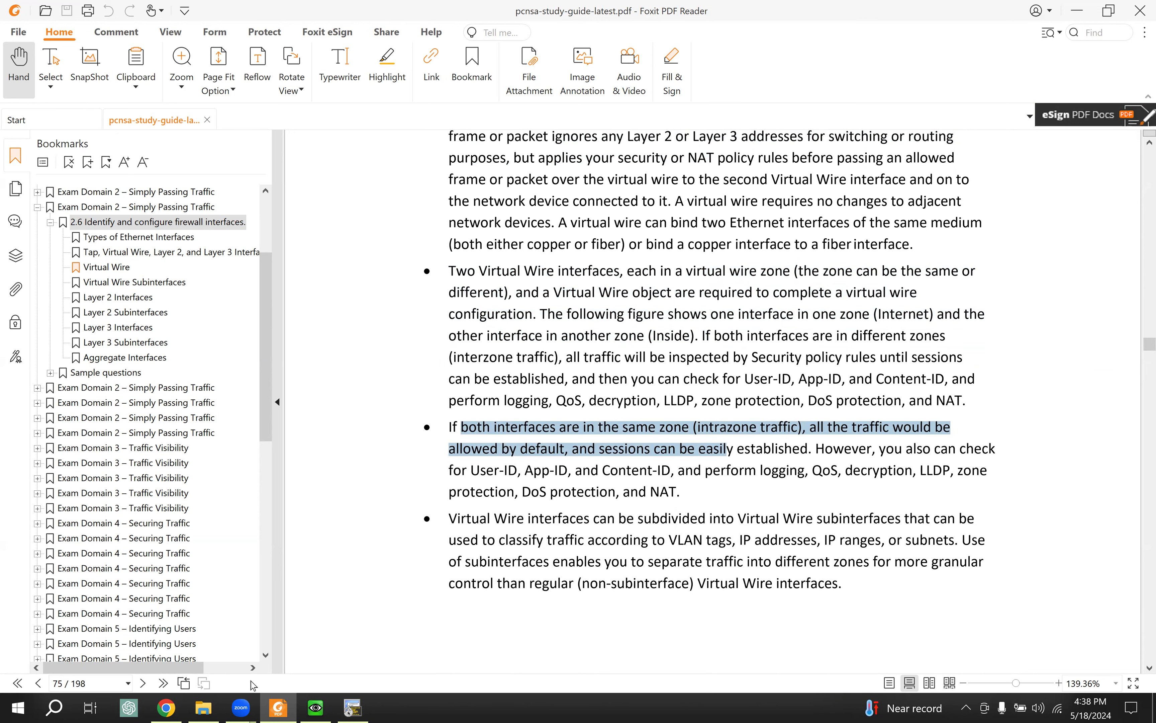
pyautogui.click(316, 707)
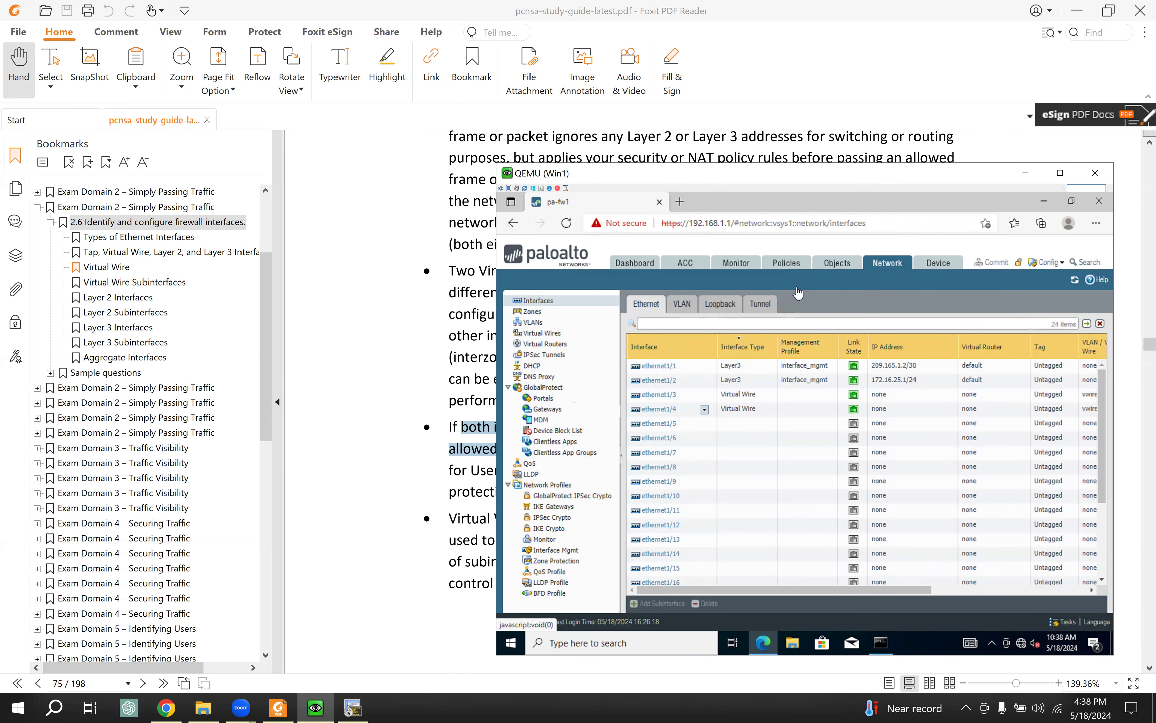
pyautogui.click(787, 263)
pyautogui.click(660, 362)
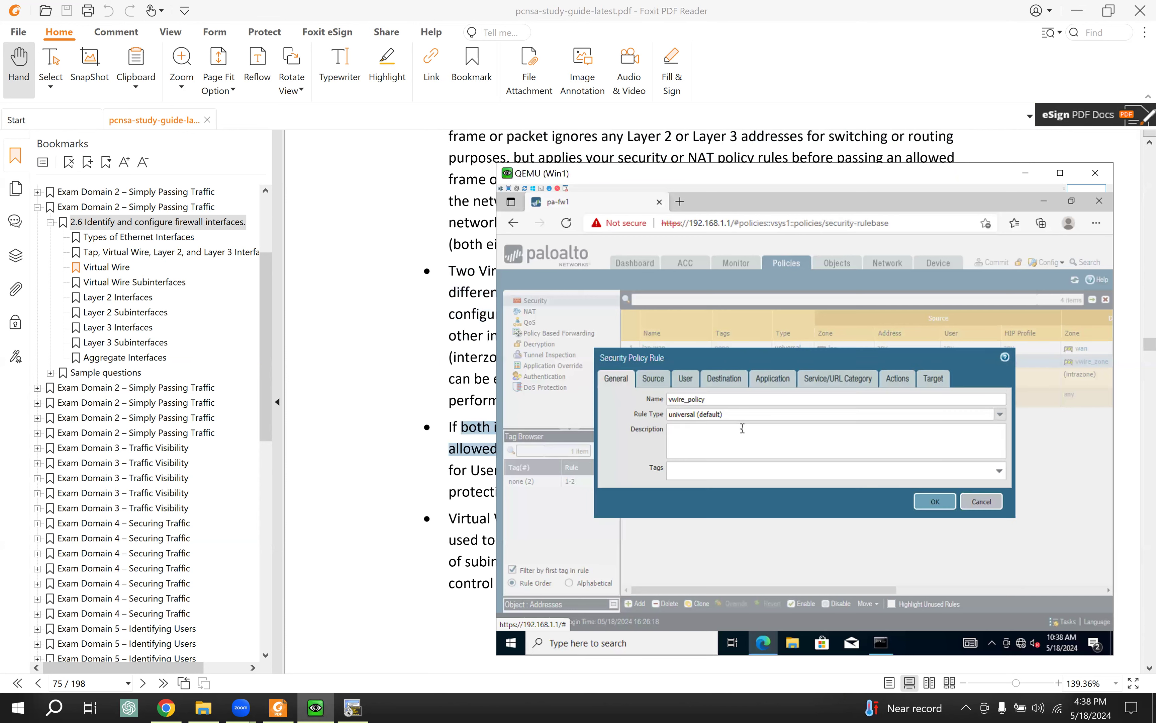
pyautogui.click(665, 385)
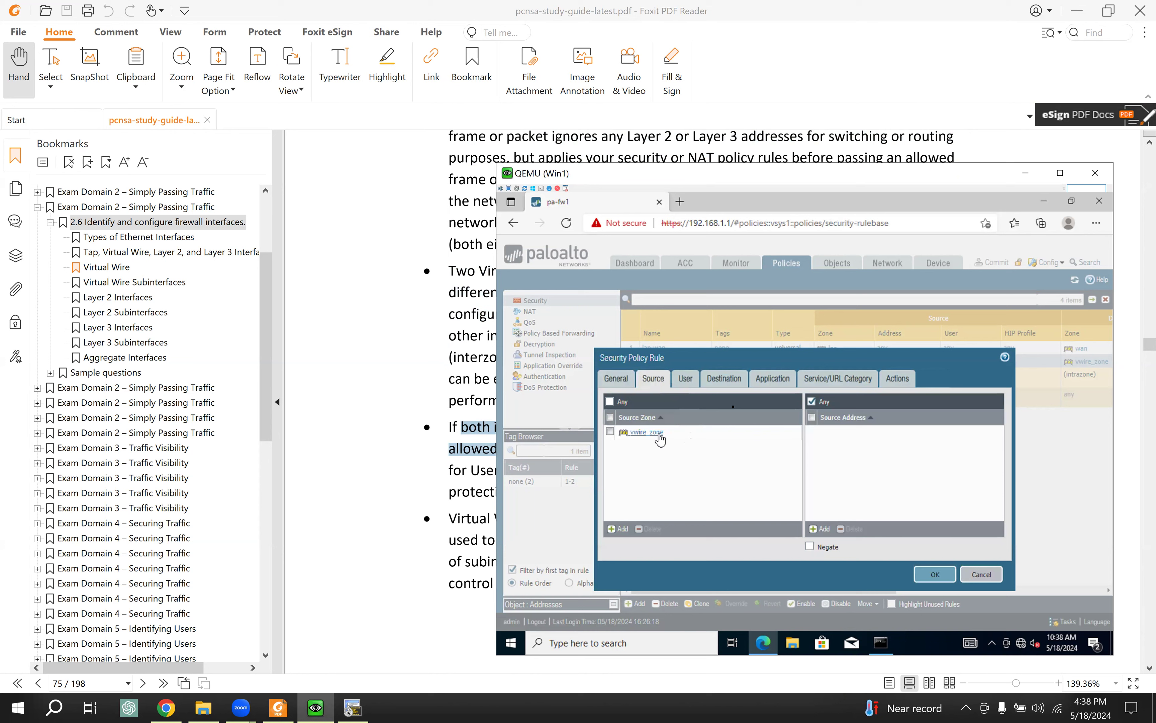
pyautogui.click(734, 382)
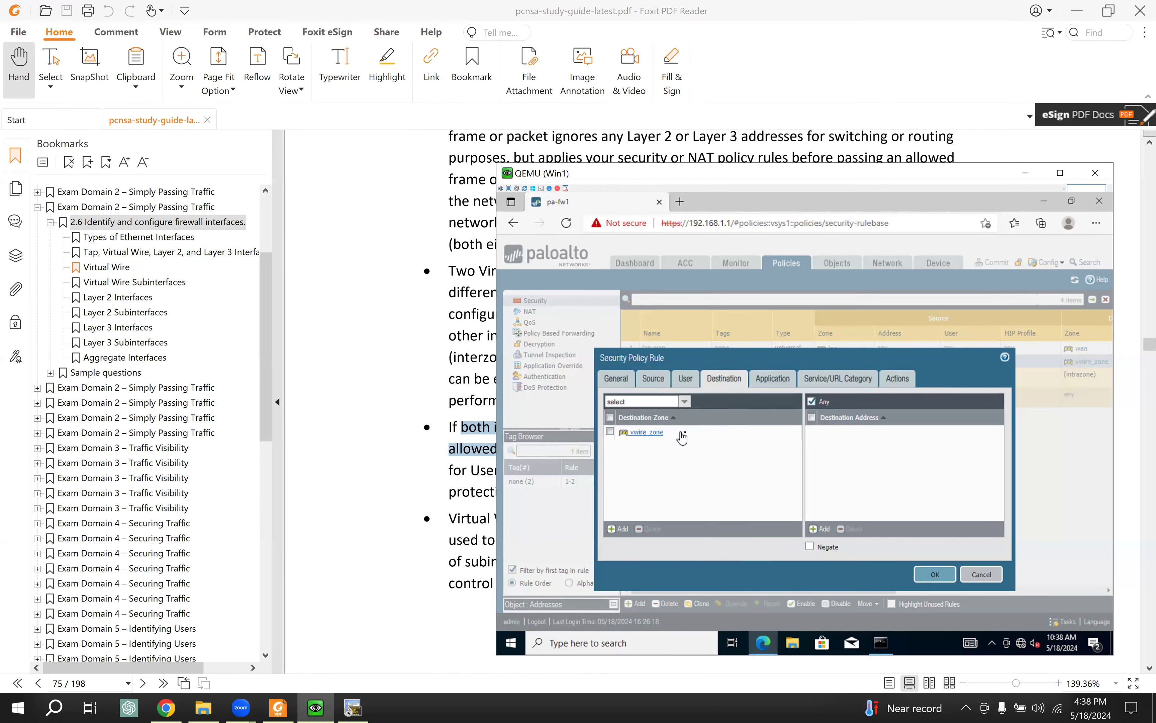
pyautogui.click(896, 378)
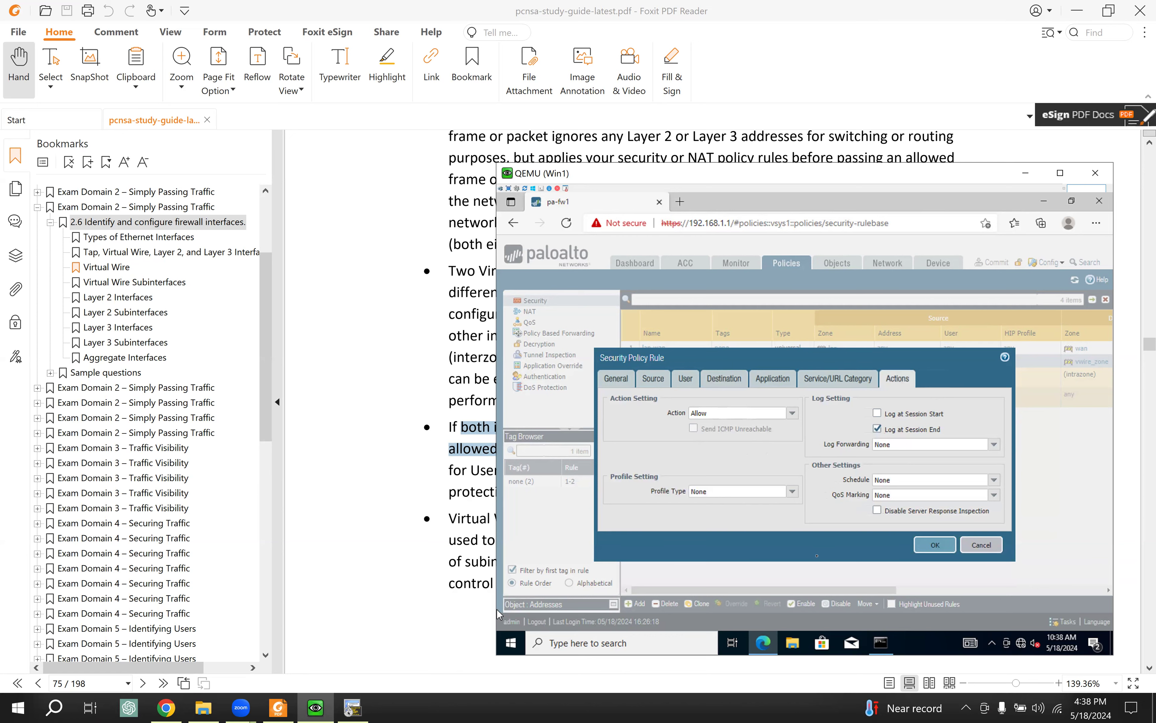
pyautogui.click(982, 552)
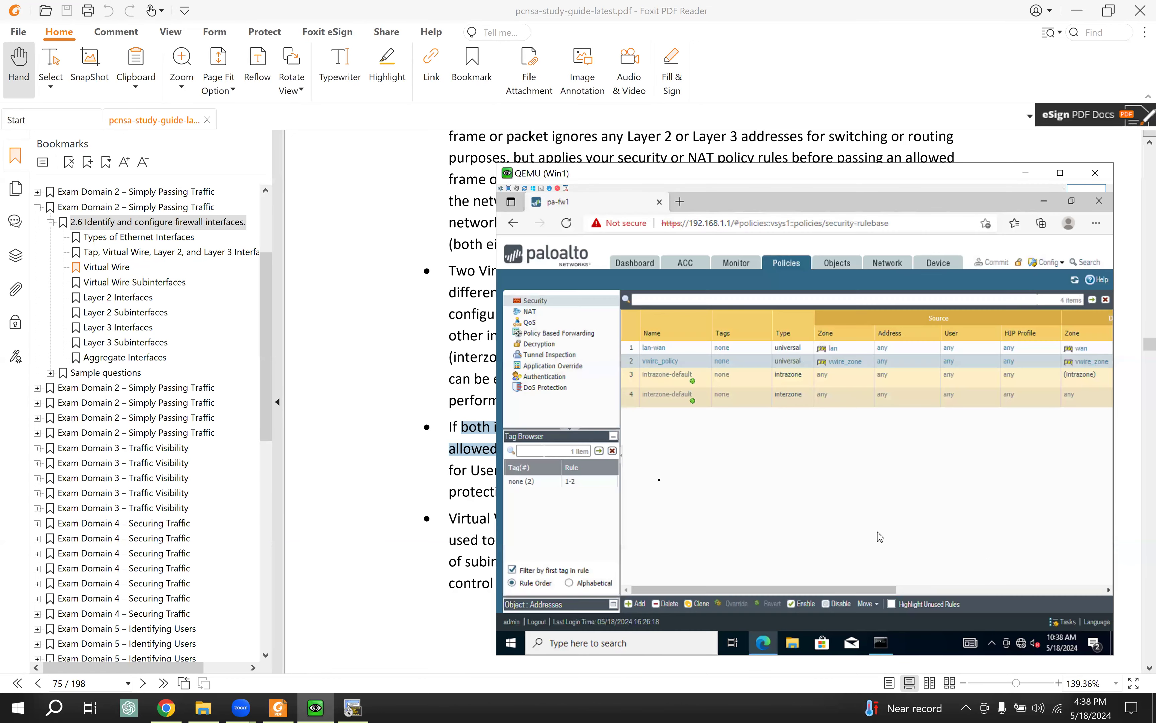
pyautogui.click(398, 453)
# Step: Scroll through pages 76–77 and select the opening lines on Virtual Wire Subinterfaces
pyautogui.scroll(-3, 596, 465)
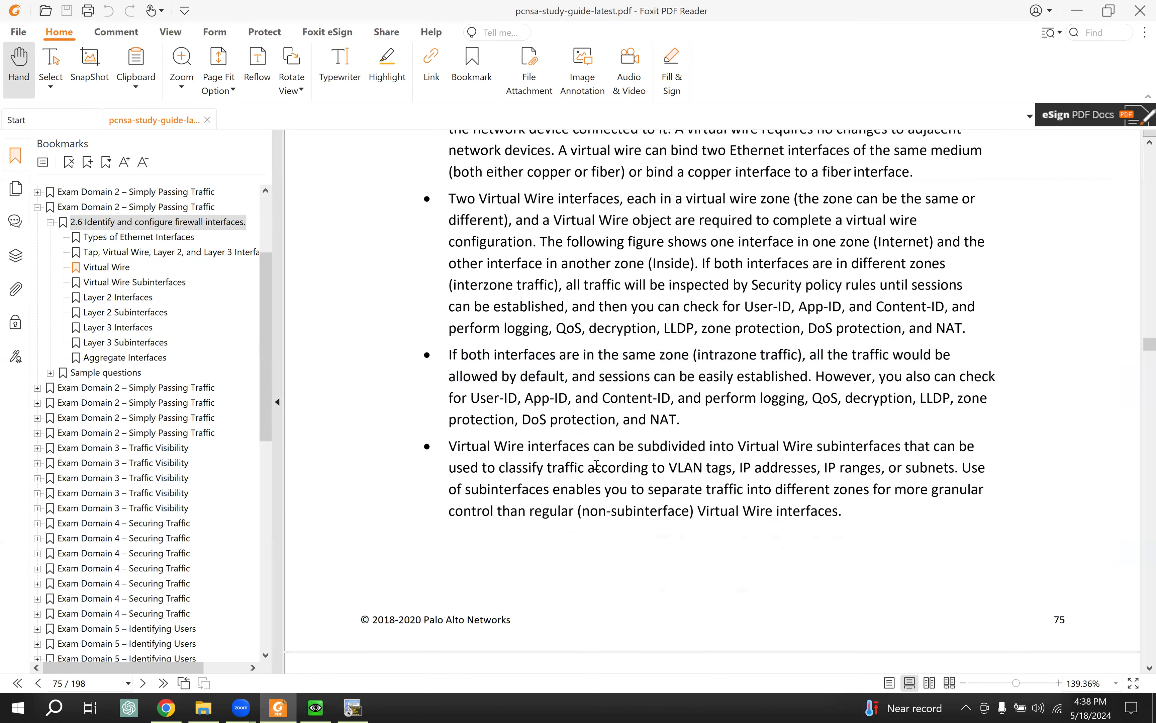
pyautogui.scroll(-9, 597, 465)
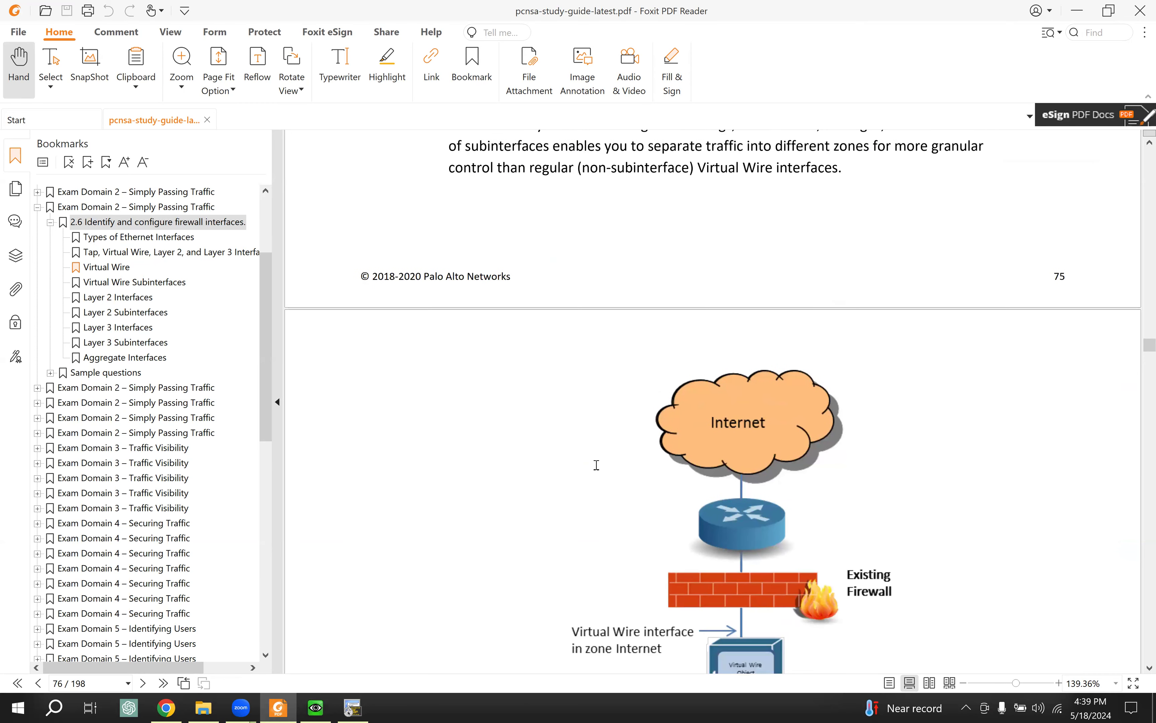
pyautogui.scroll(-3, 596, 465)
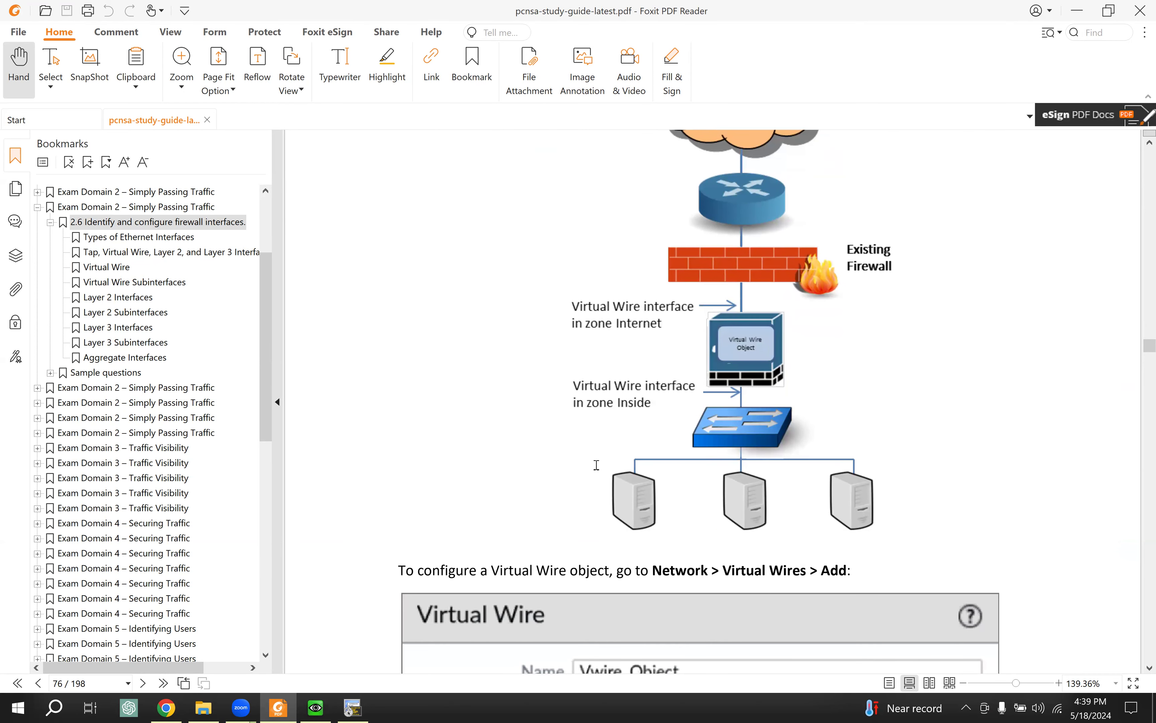
pyautogui.scroll(-4, 596, 465)
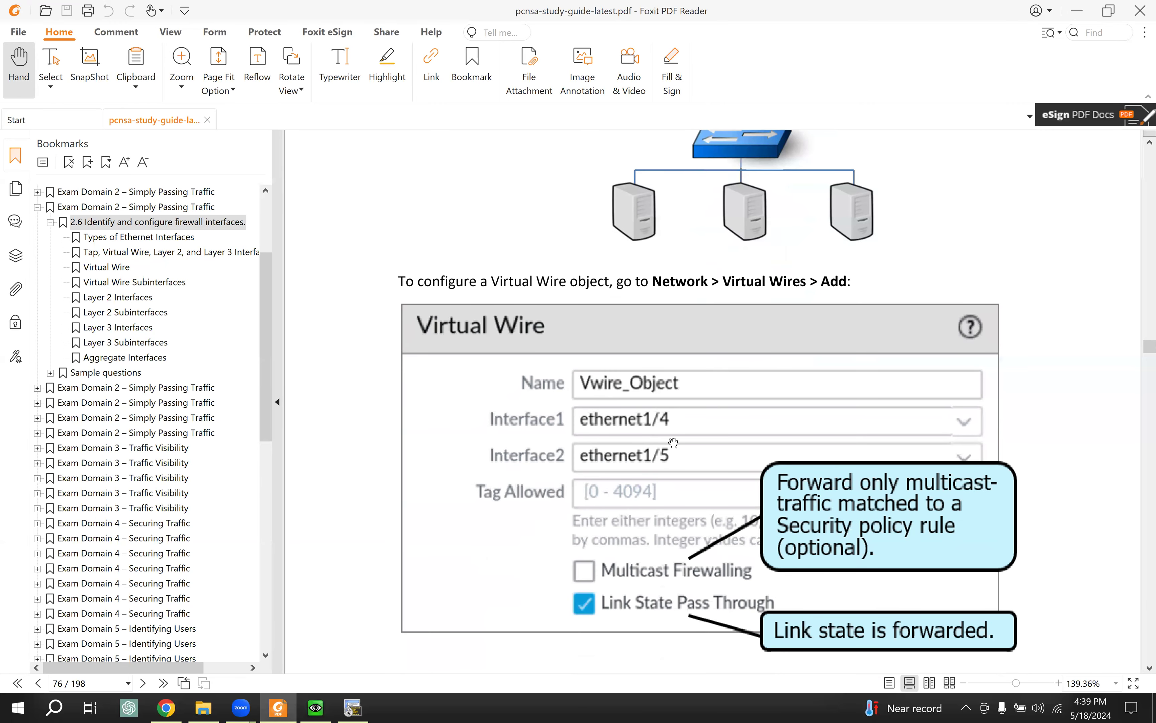
pyautogui.scroll(-2, 515, 484)
pyautogui.scroll(-7, 518, 486)
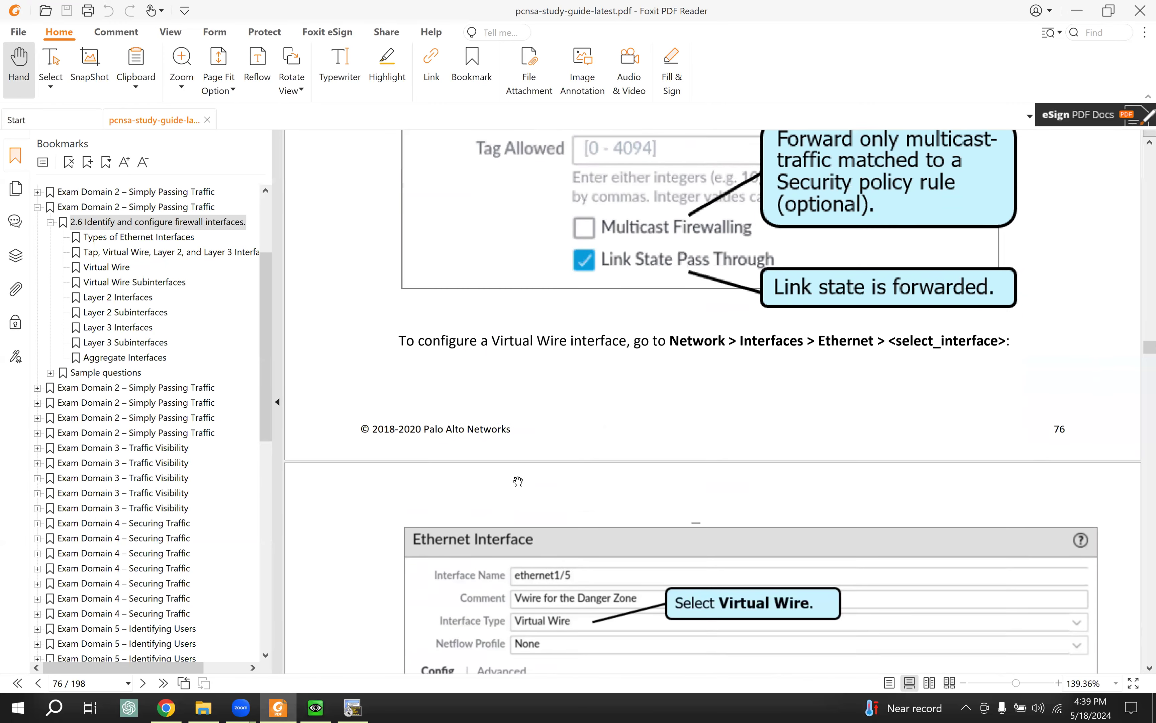
pyautogui.scroll(-2, 511, 469)
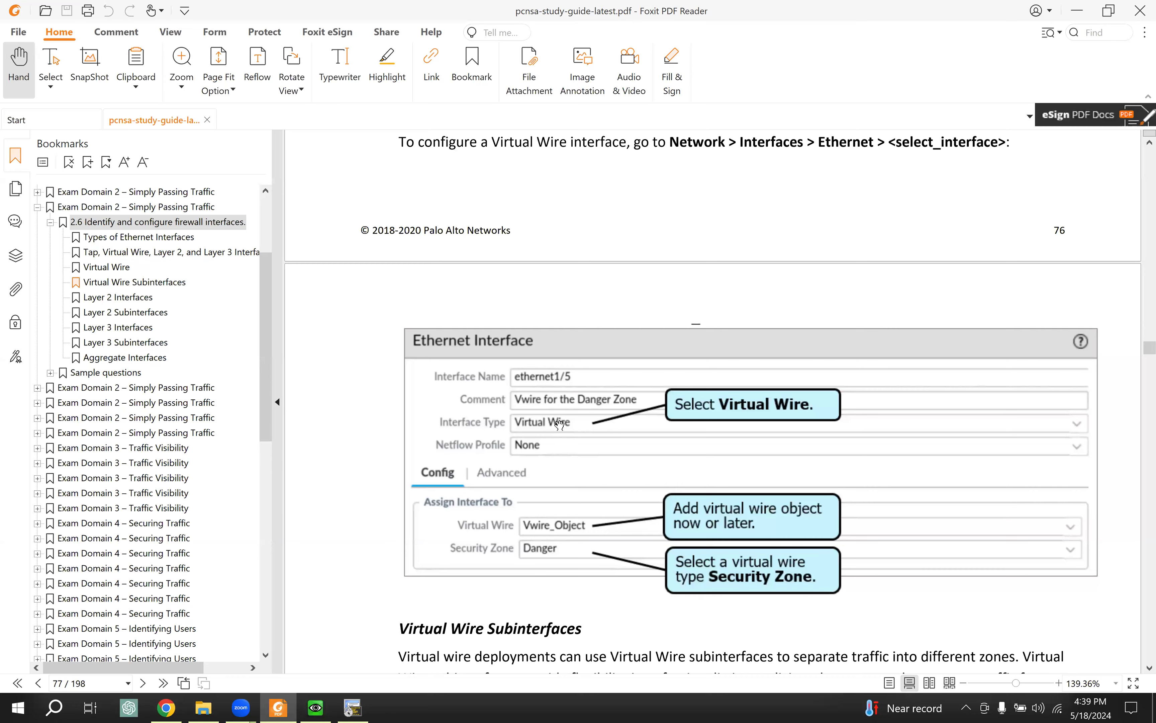
pyautogui.scroll(-2, 559, 424)
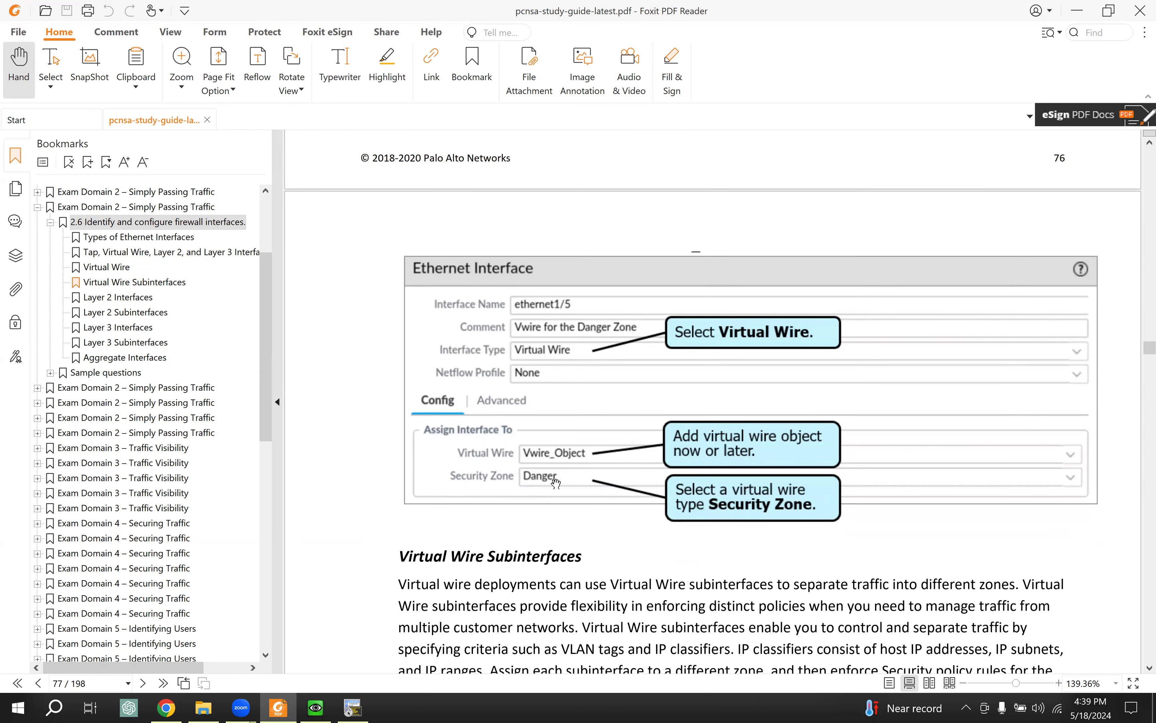
pyautogui.scroll(-3, 623, 459)
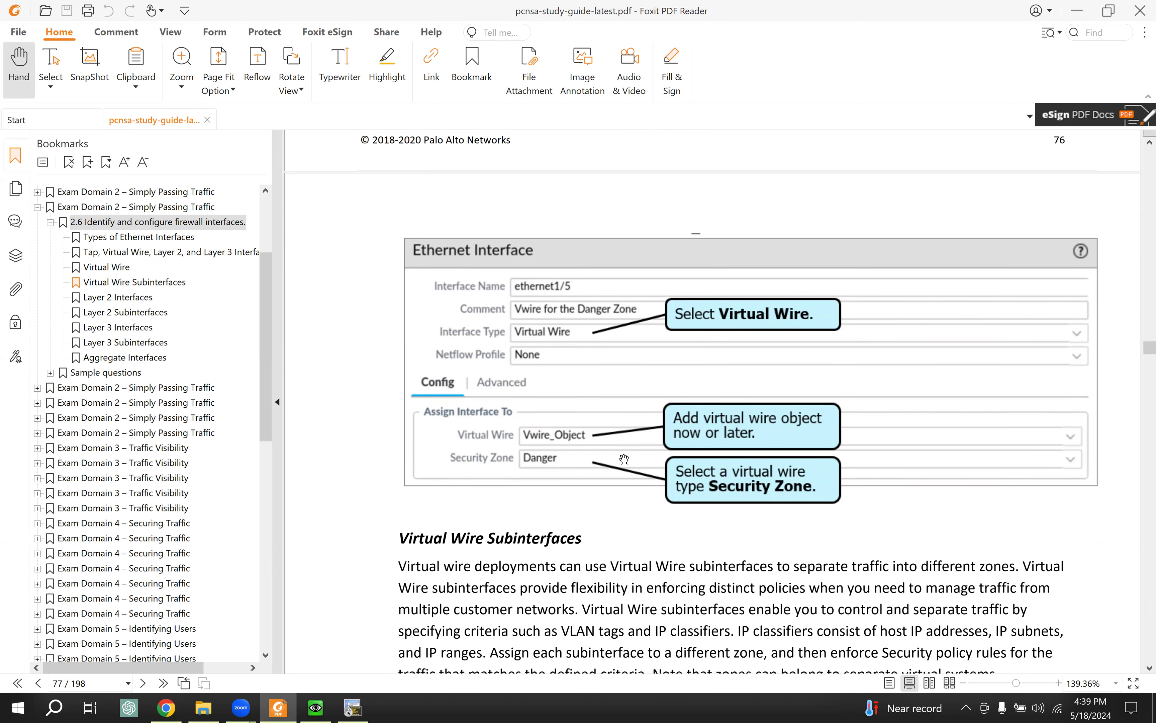
pyautogui.scroll(-3, 623, 459)
pyautogui.scroll(-3, 624, 458)
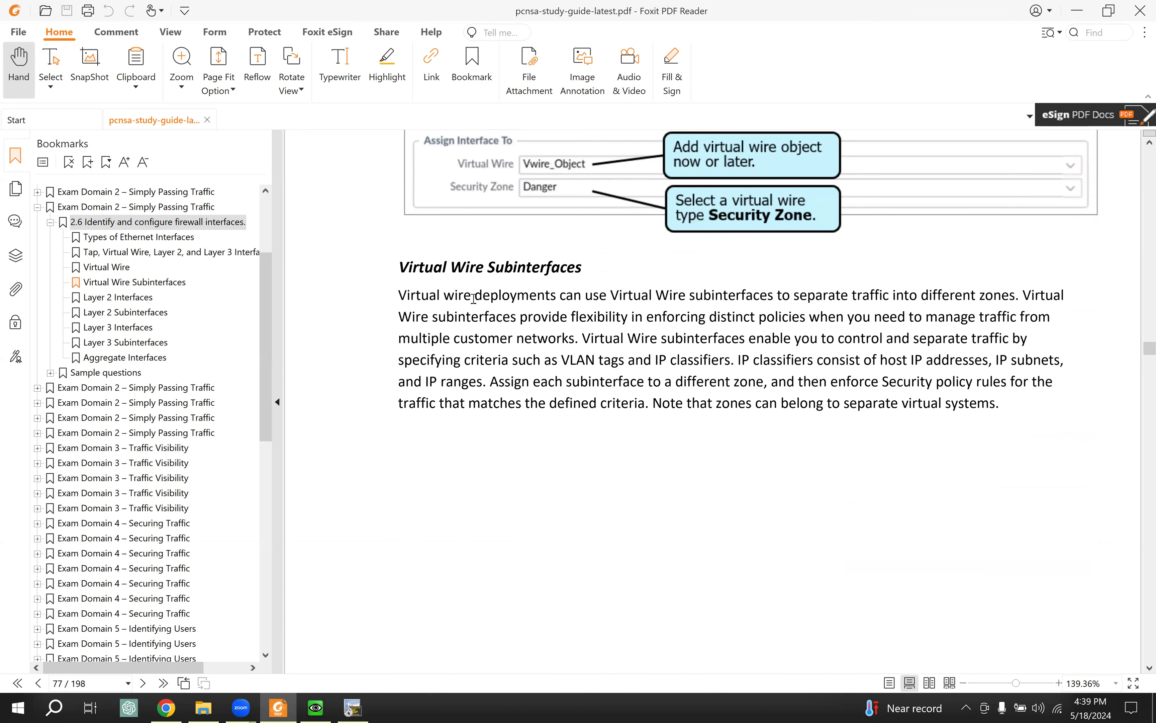
pyautogui.moveTo(474, 294); pyautogui.dragTo(591, 350)
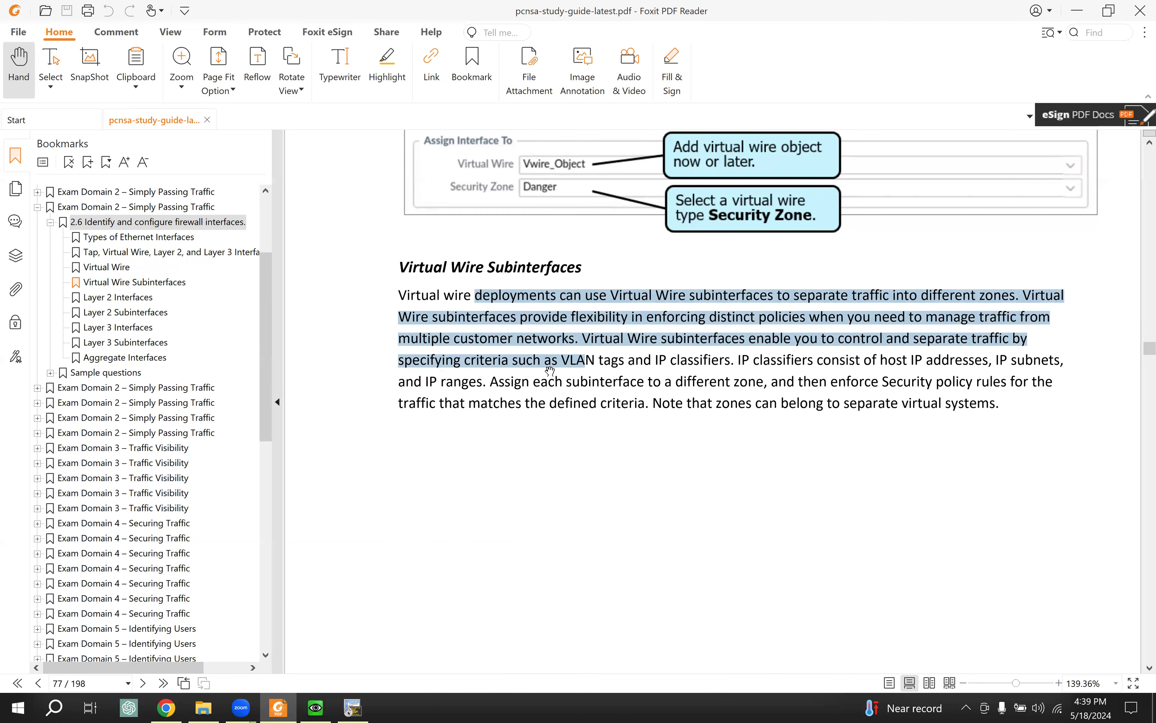
pyautogui.scroll(-2, 550, 372)
pyautogui.scroll(-2, 550, 371)
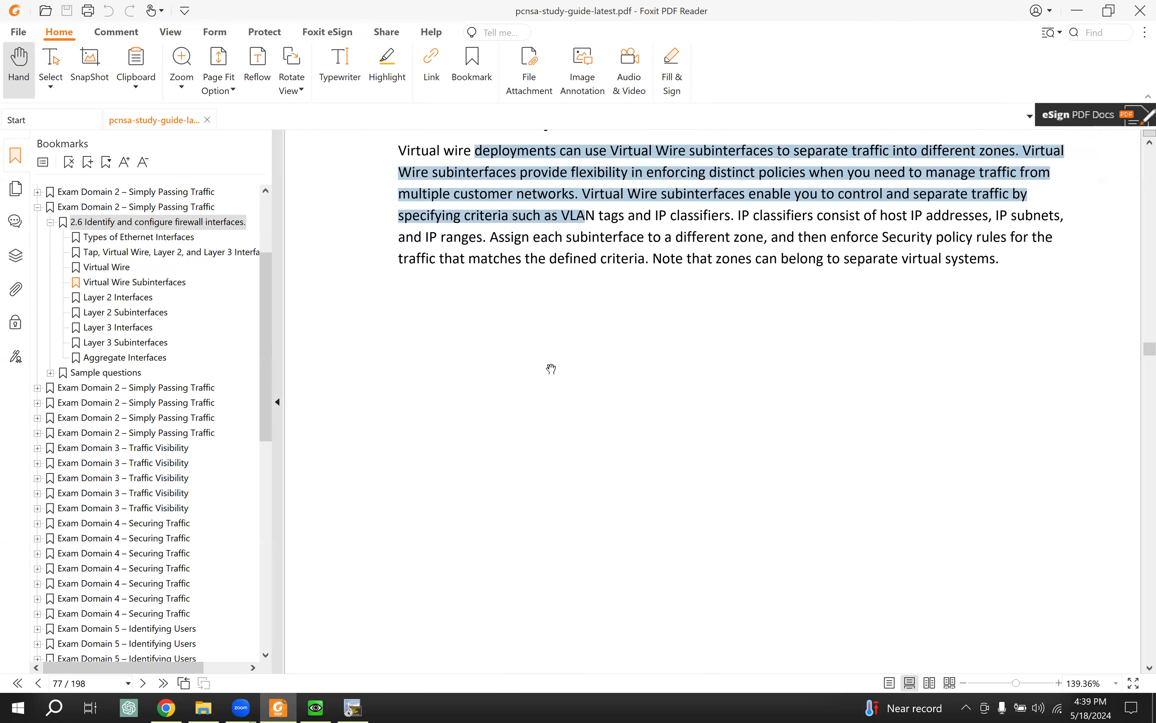
pyautogui.scroll(-3, 551, 370)
pyautogui.scroll(-10, 551, 369)
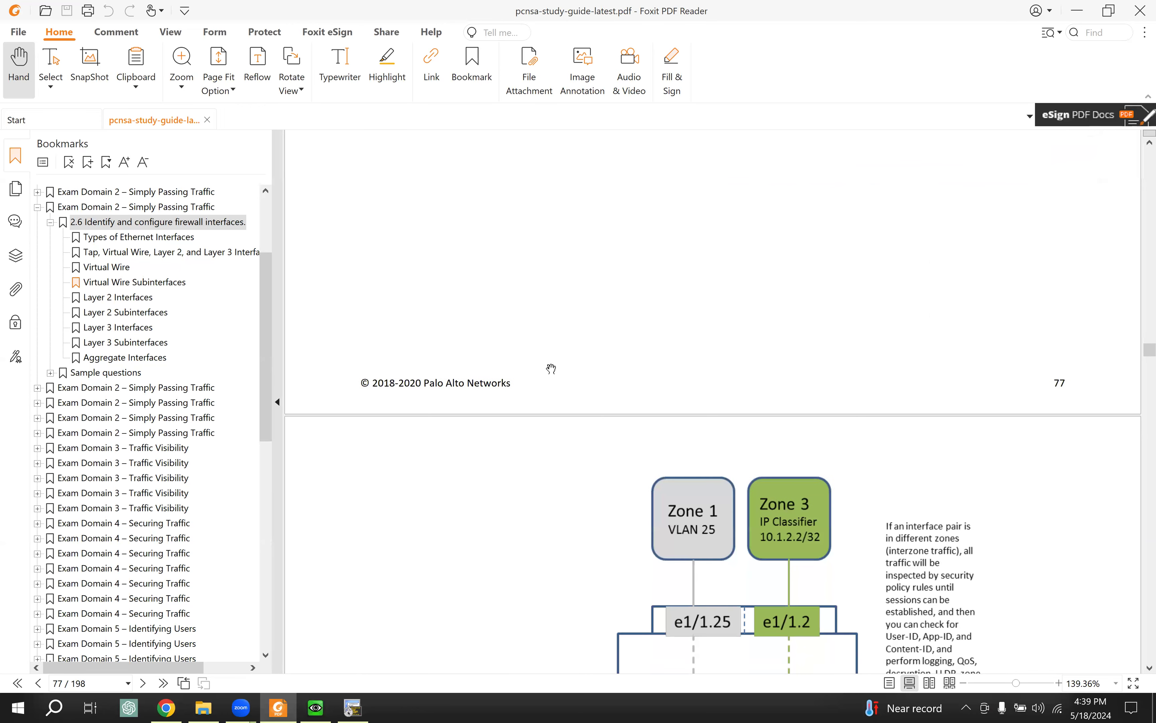
# Step: Scroll back up through the study guide and step back to page 73
pyautogui.scroll(-2, 551, 368)
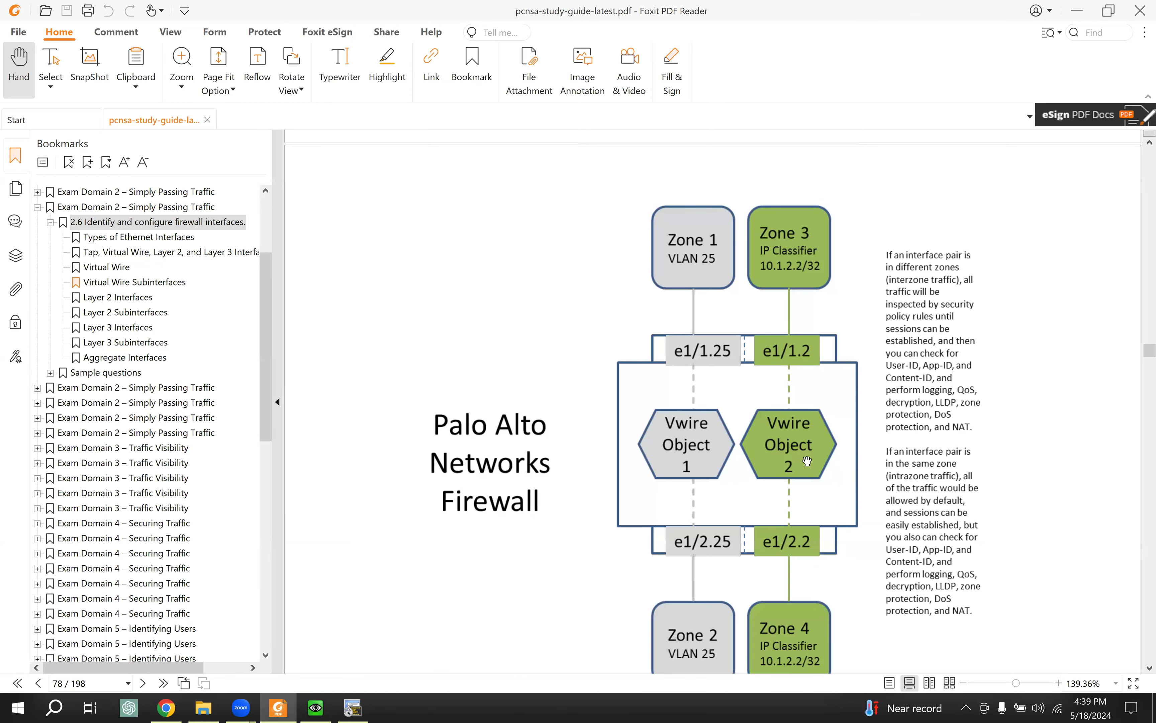
pyautogui.scroll(-2, 807, 461)
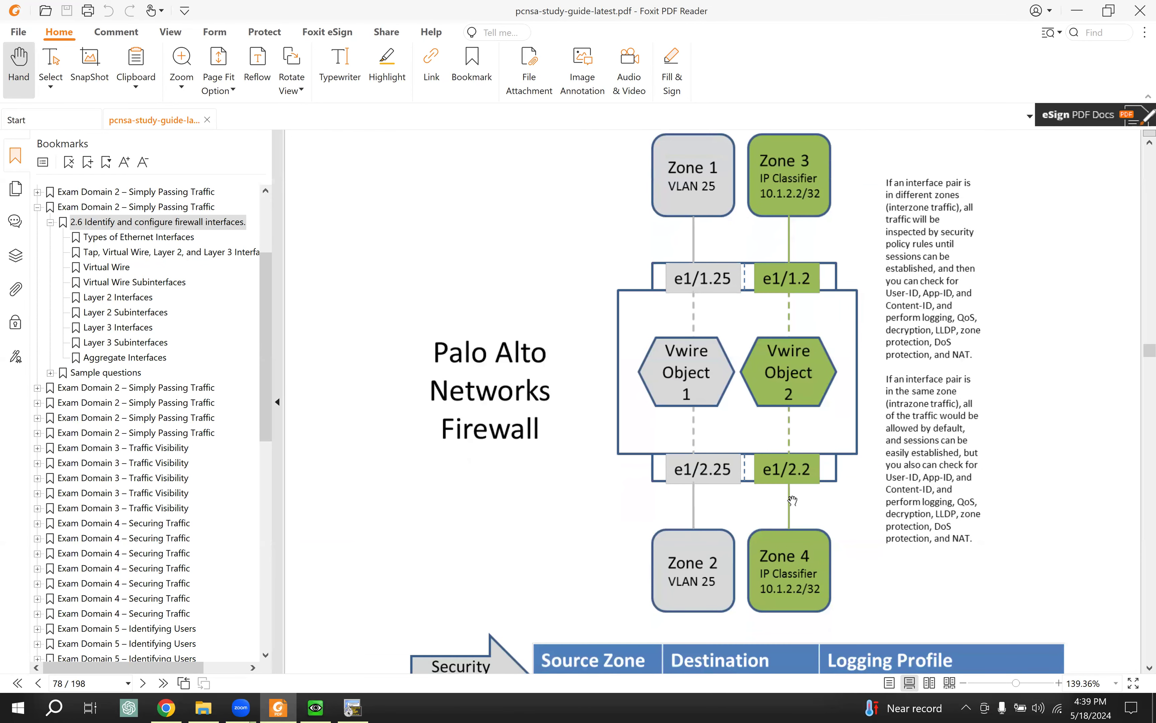
pyautogui.scroll(-9, 792, 501)
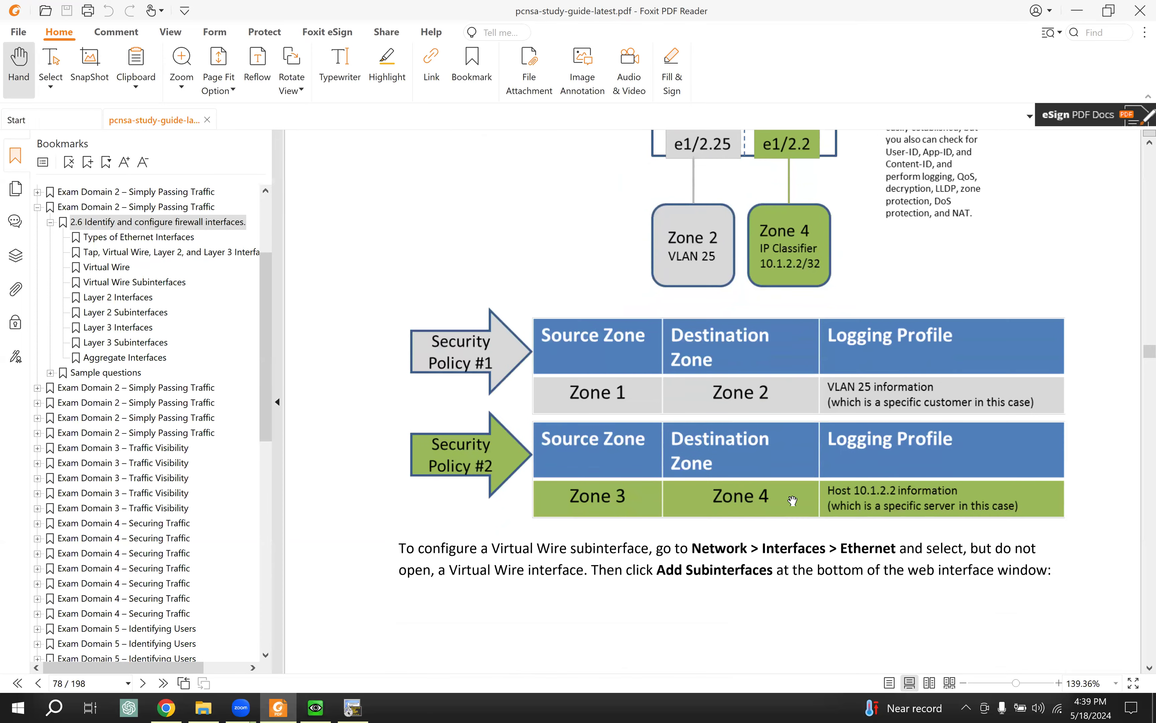
pyautogui.scroll(-3, 793, 501)
pyautogui.scroll(8, 790, 492)
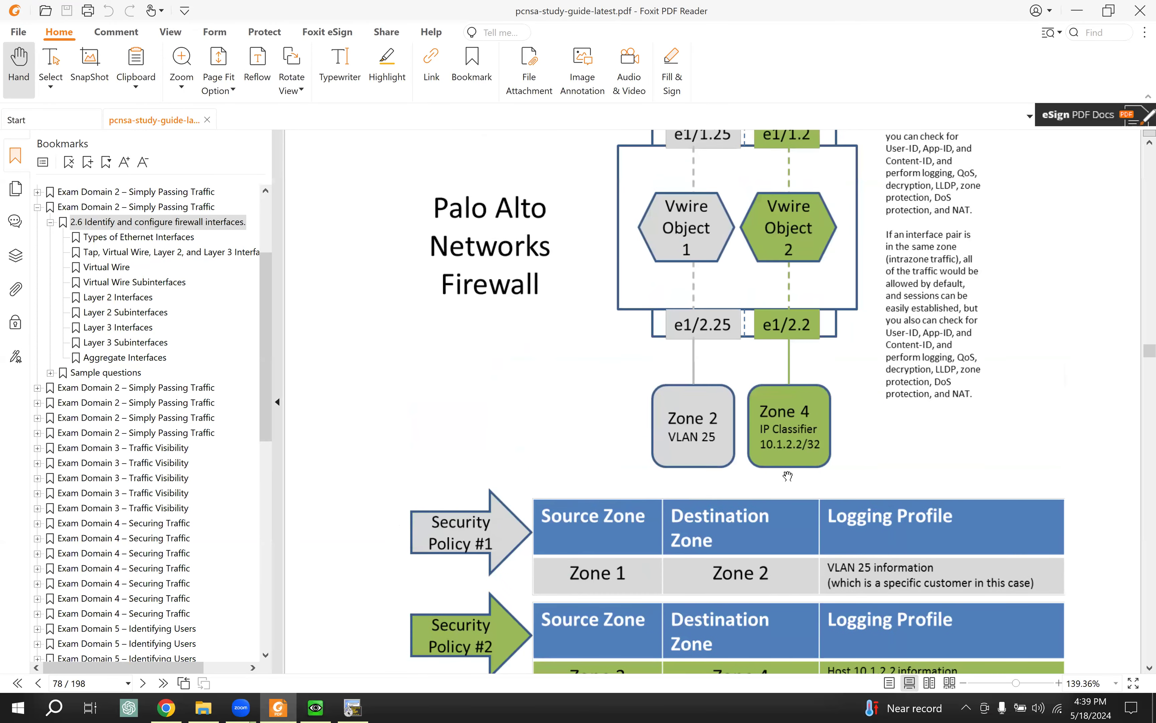
pyautogui.scroll(15, 788, 476)
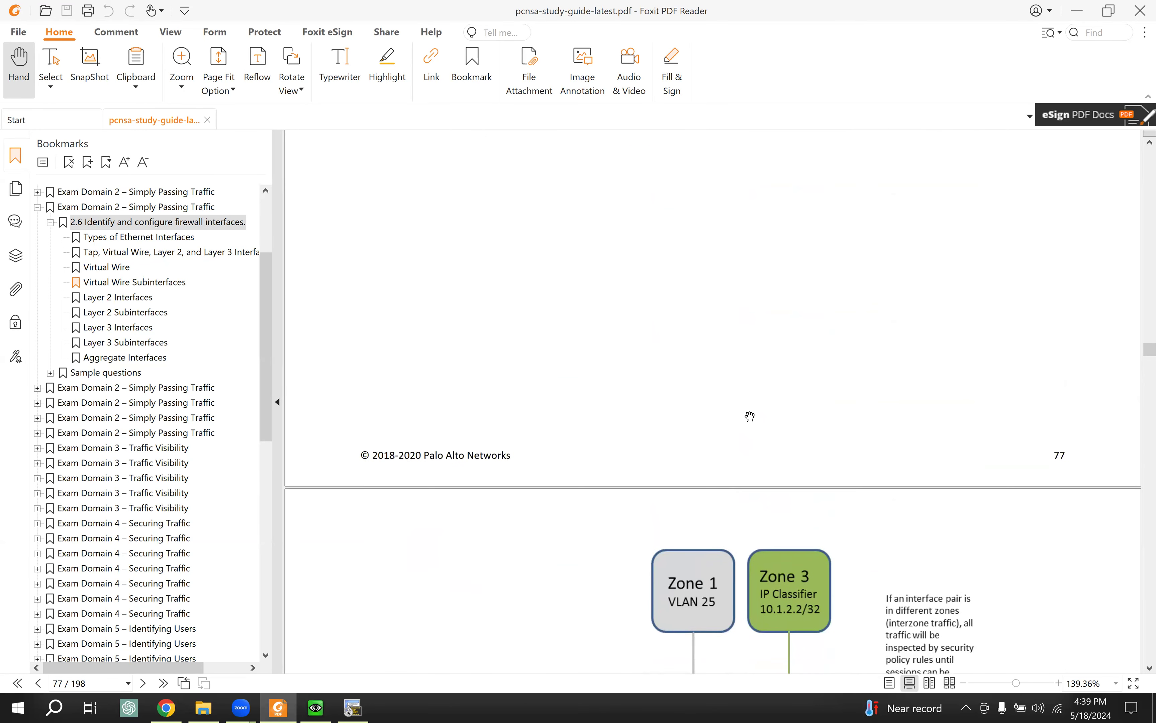
pyautogui.scroll(15, 750, 416)
pyautogui.scroll(9, 746, 405)
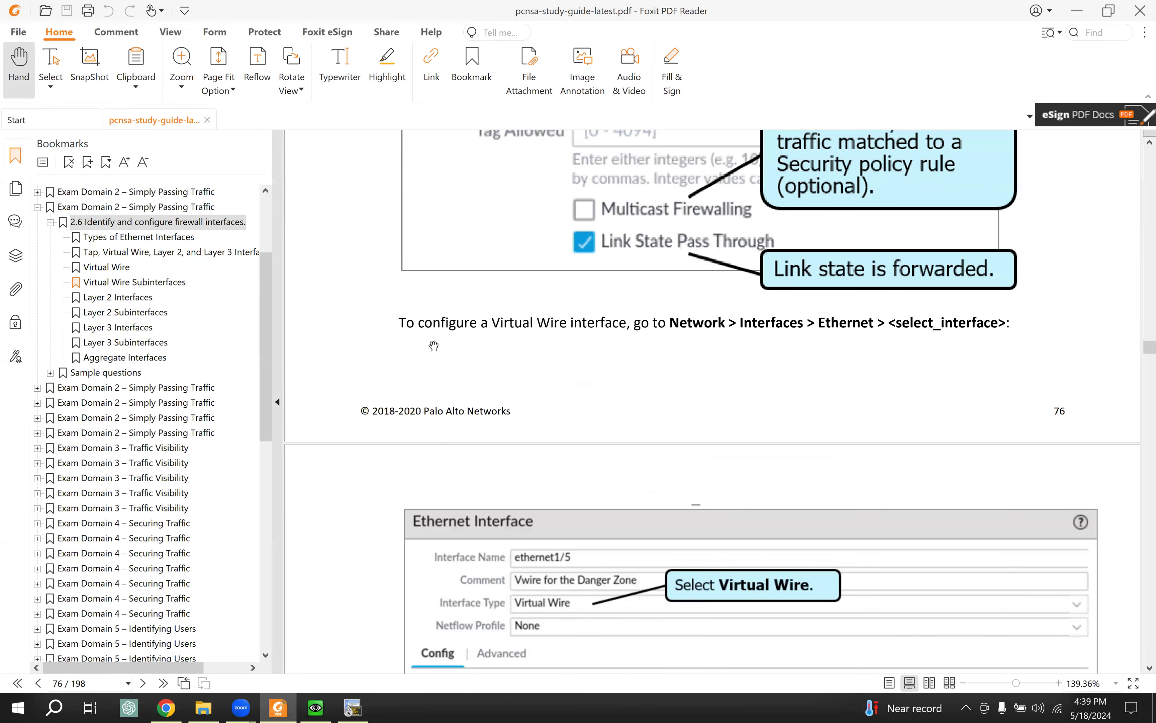
pyautogui.scroll(6, 433, 330)
pyautogui.scroll(10, 439, 329)
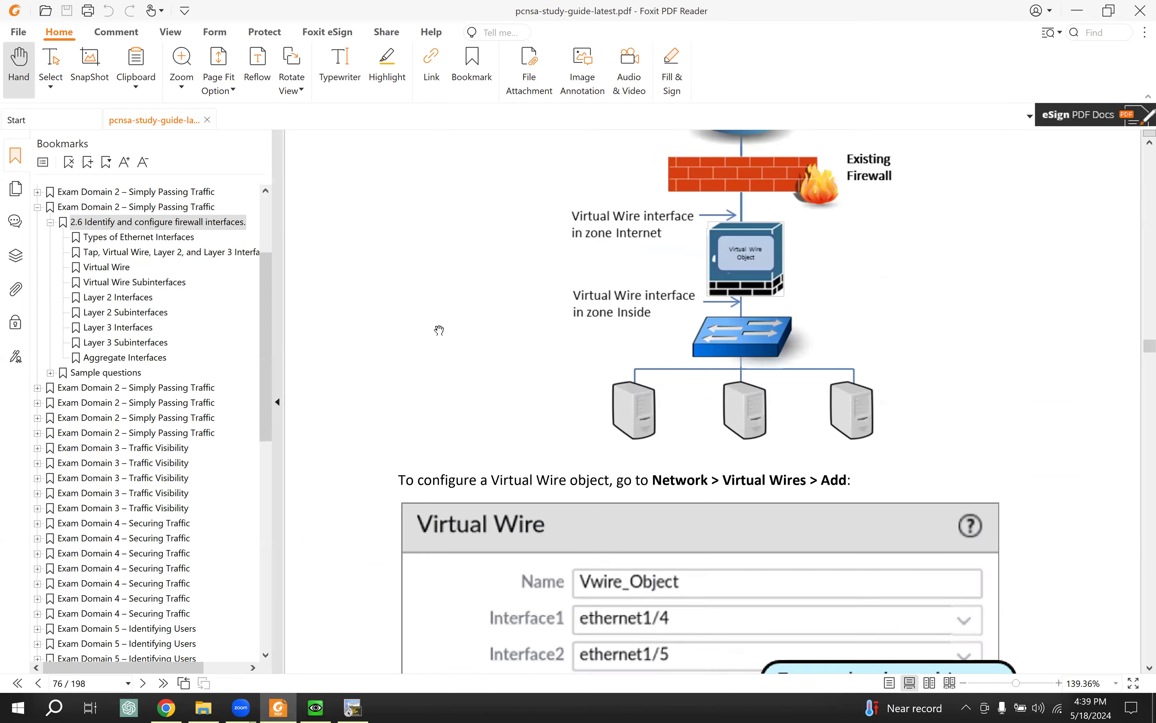
pyautogui.scroll(9, 439, 326)
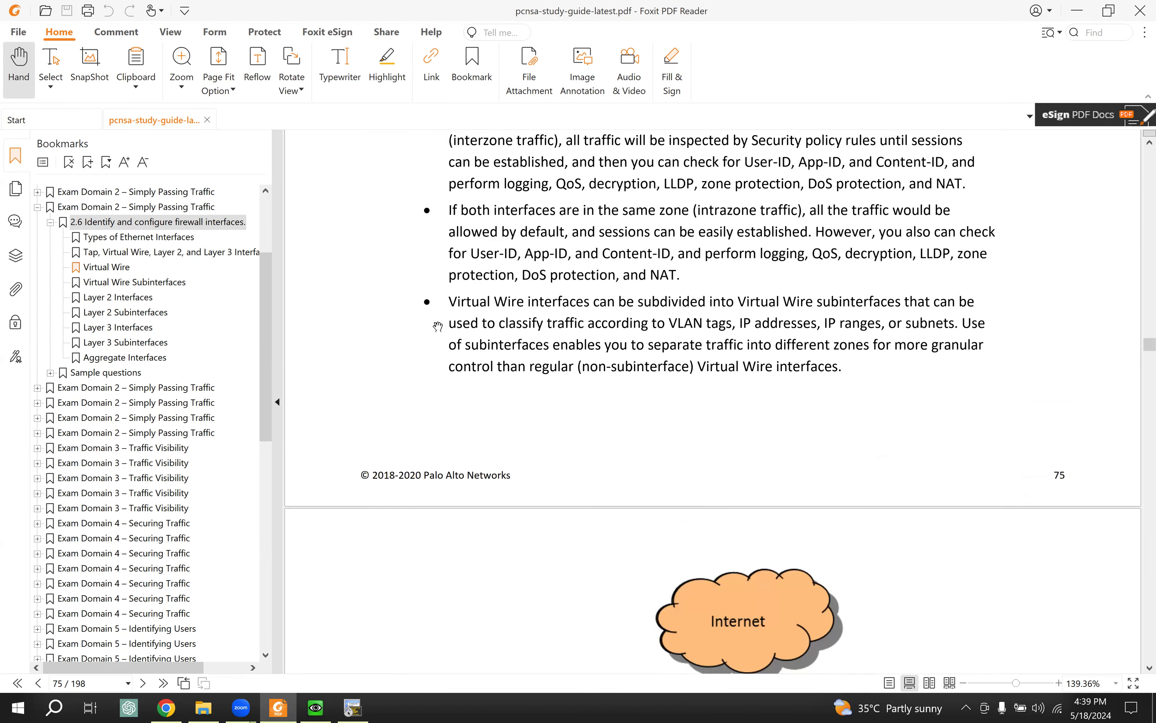
pyautogui.scroll(11, 435, 325)
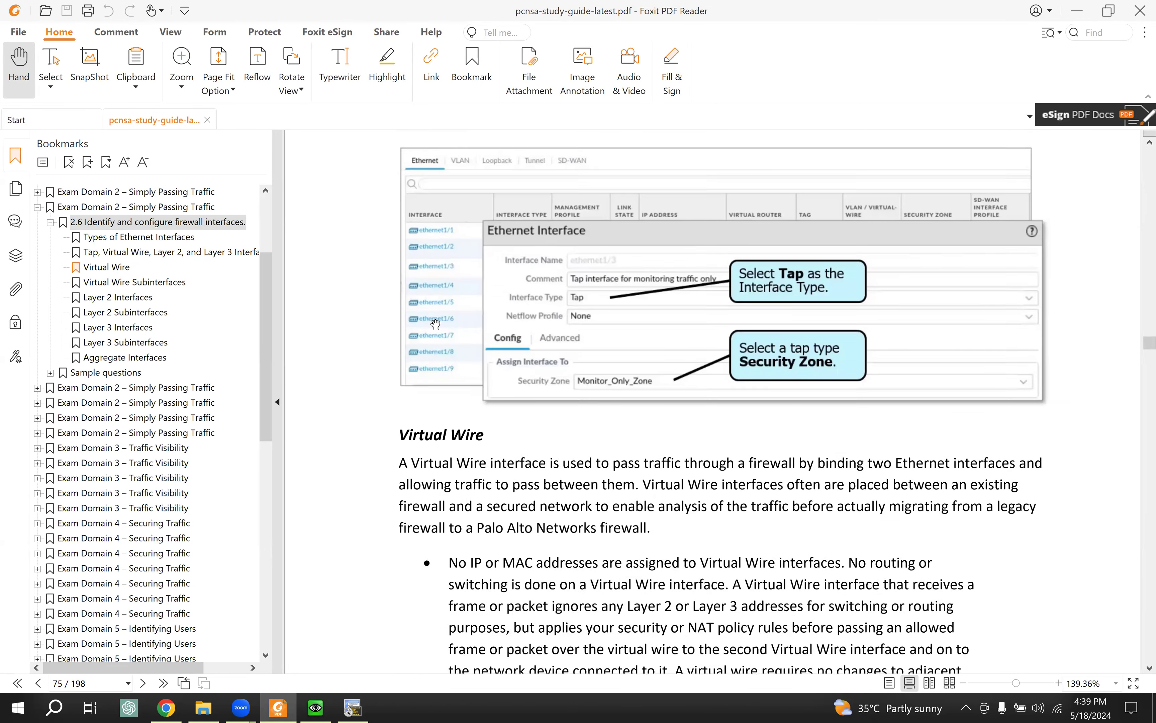
pyautogui.scroll(9, 435, 325)
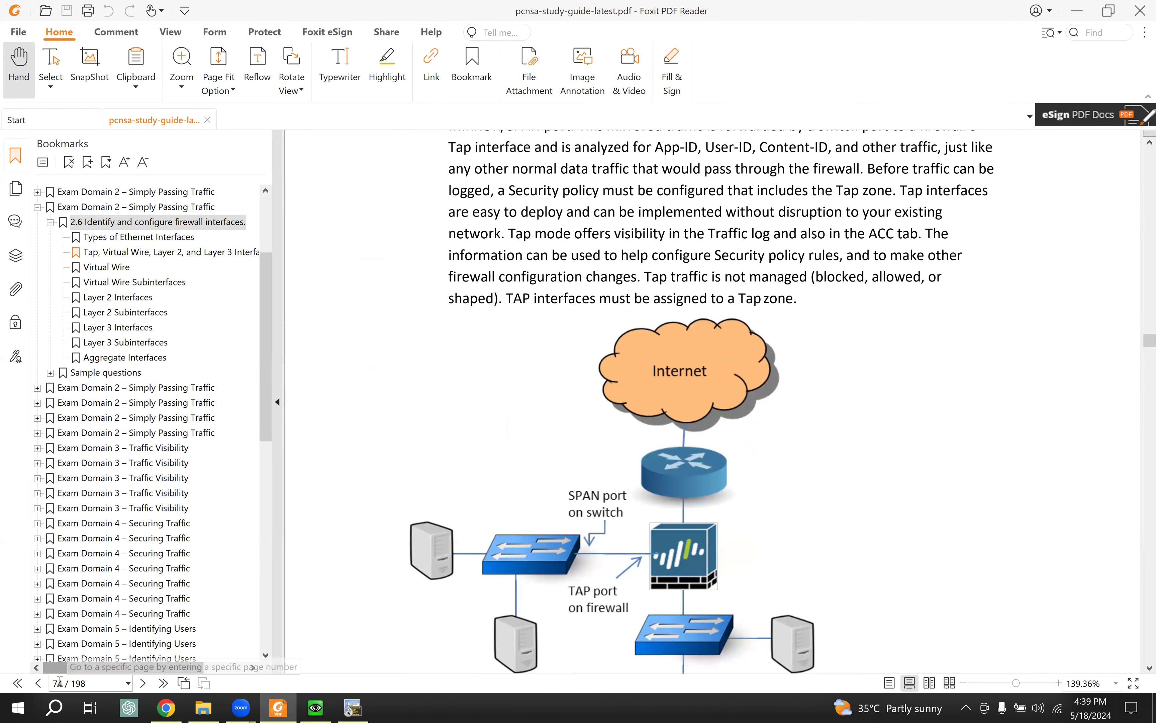
pyautogui.click(39, 684)
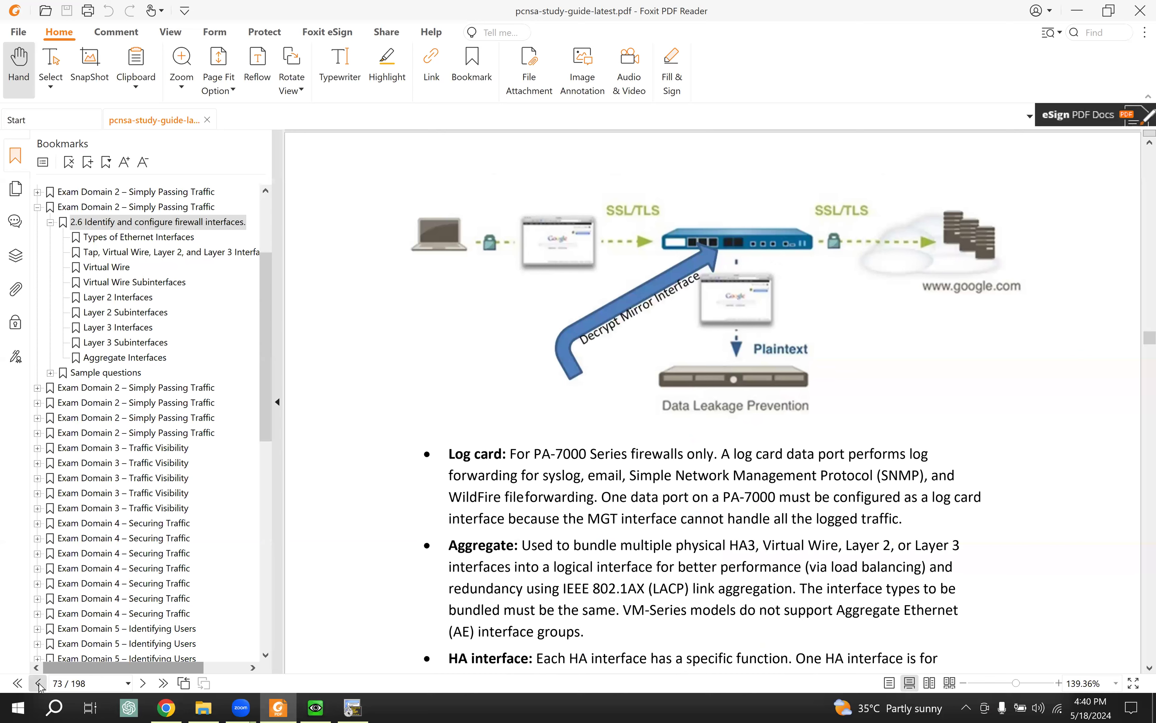
# Step: Go back to page 72, then scroll forward through pages 73–77 to Virtual Wire Subinterfaces
pyautogui.click(39, 684)
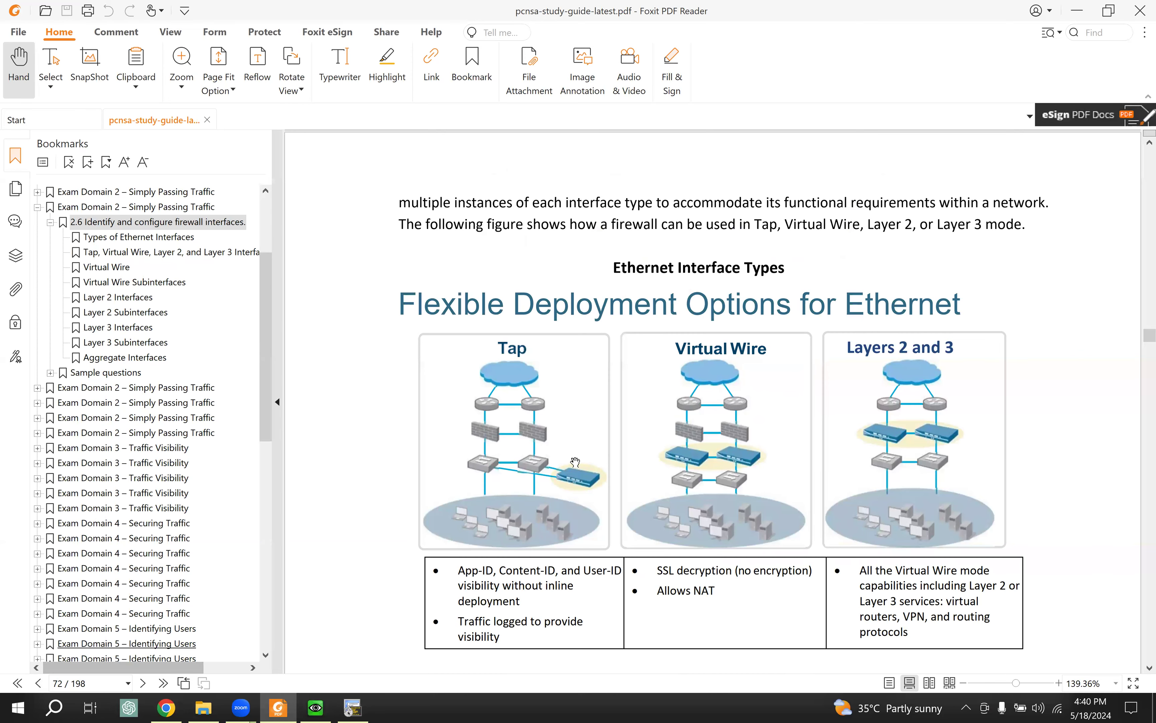
pyautogui.scroll(-4, 593, 453)
pyautogui.scroll(-1, 576, 457)
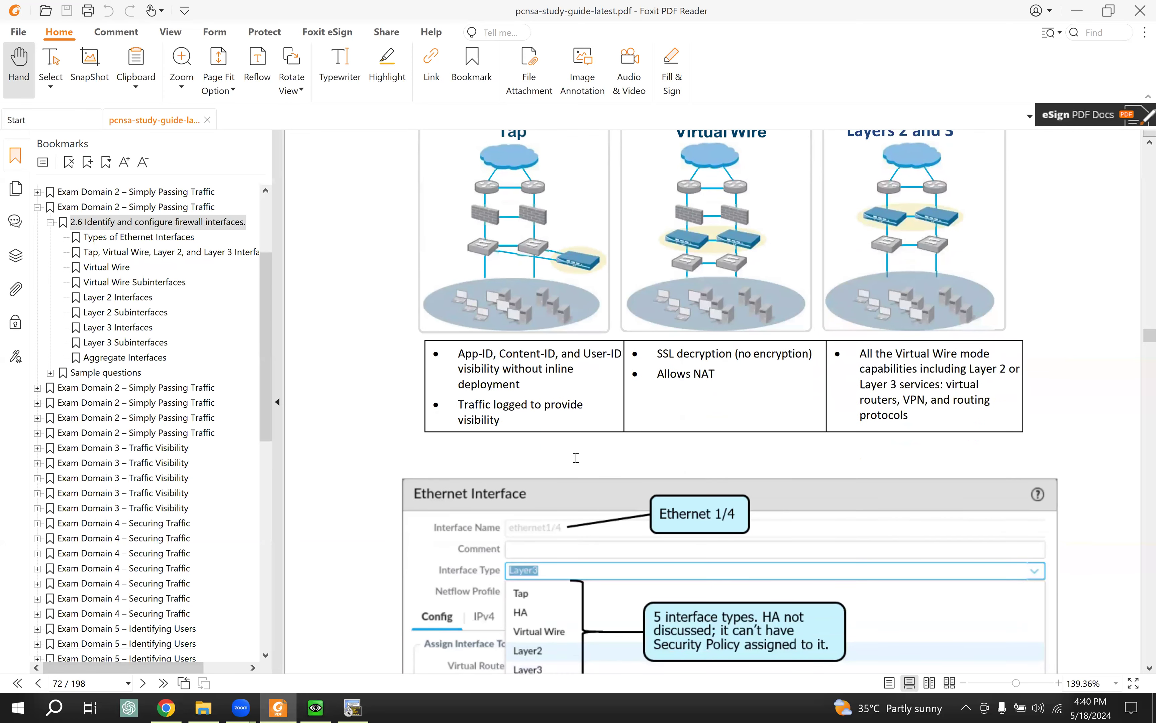
pyautogui.scroll(-9, 691, 358)
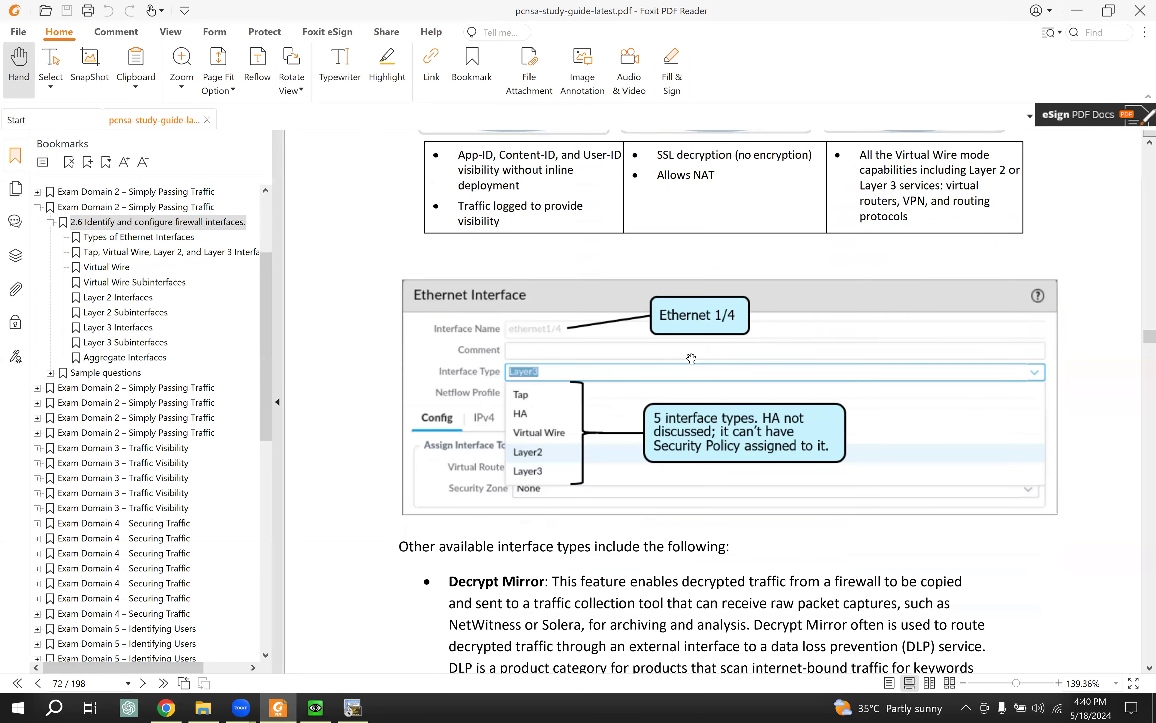
pyautogui.scroll(-11, 691, 357)
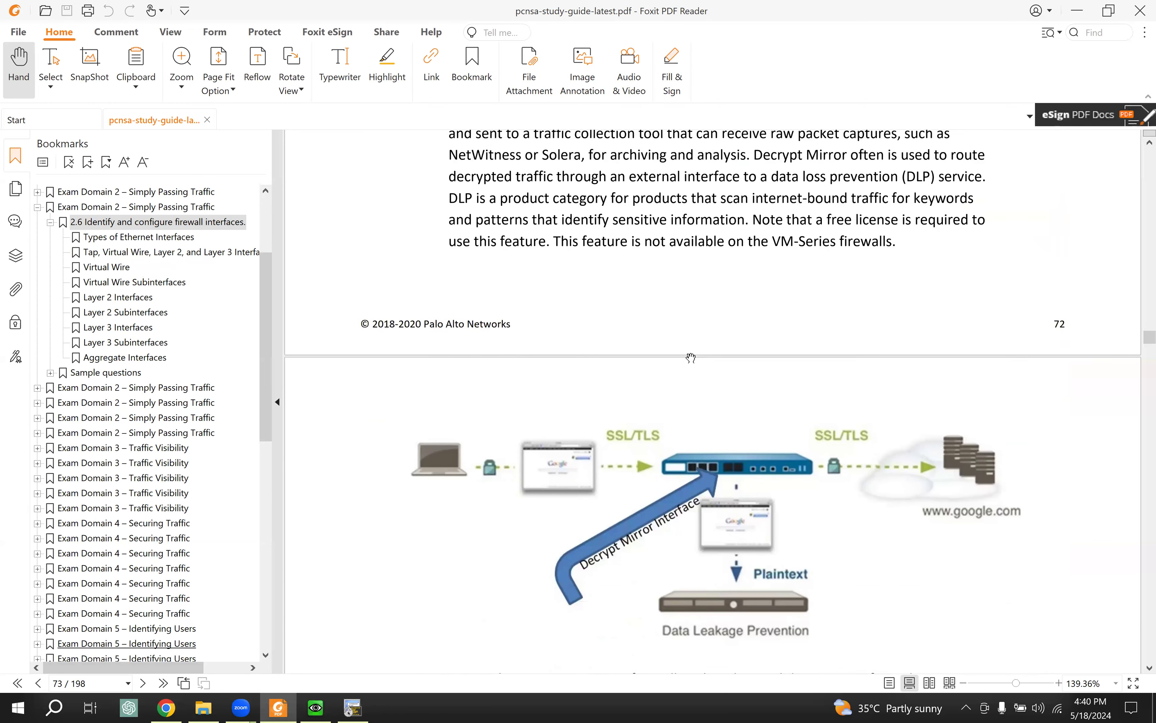
pyautogui.scroll(-5, 691, 356)
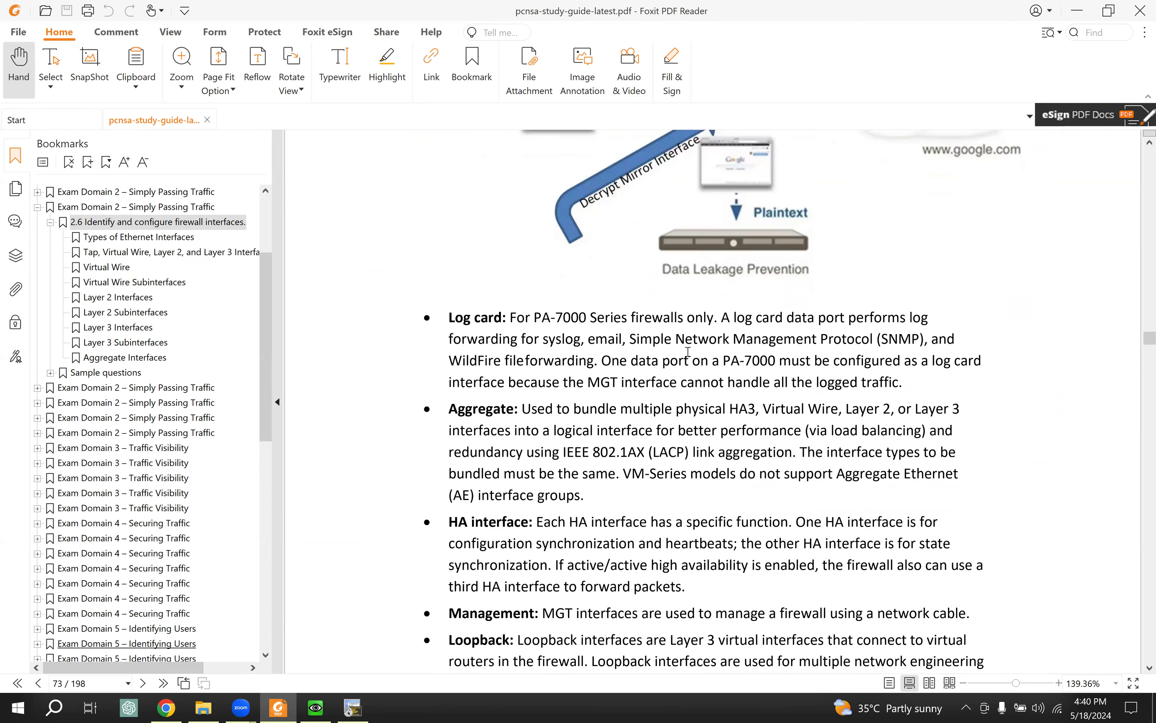
pyautogui.scroll(-5, 688, 352)
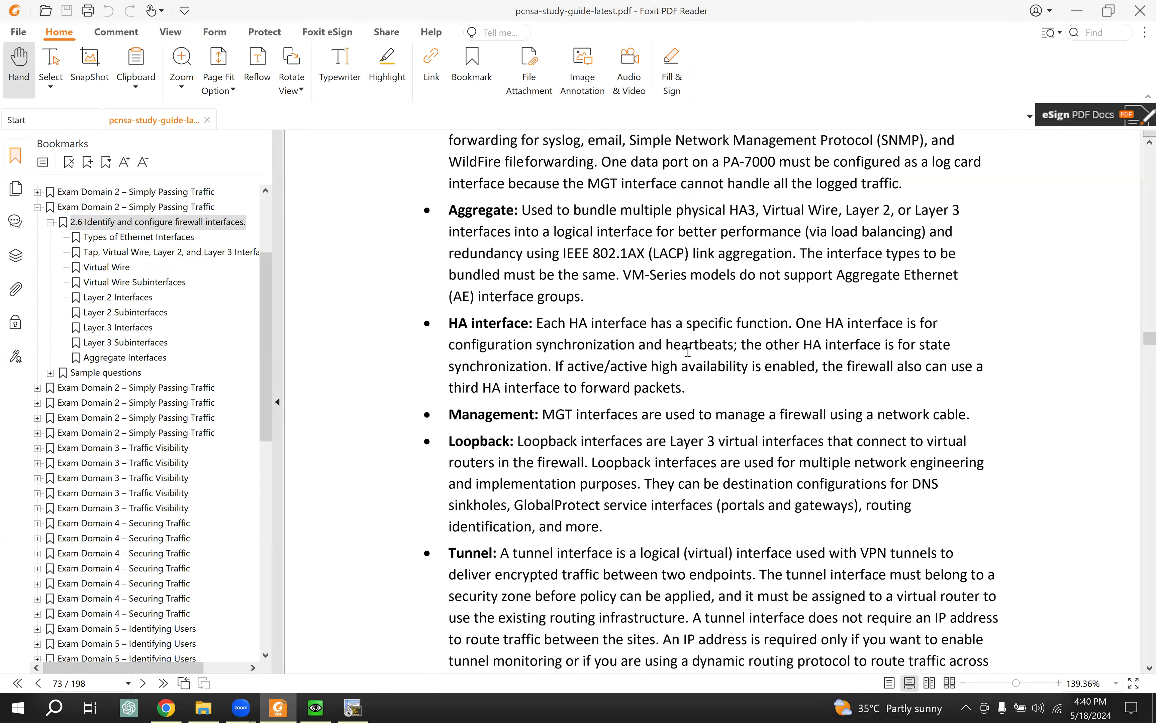
pyautogui.scroll(-6, 688, 351)
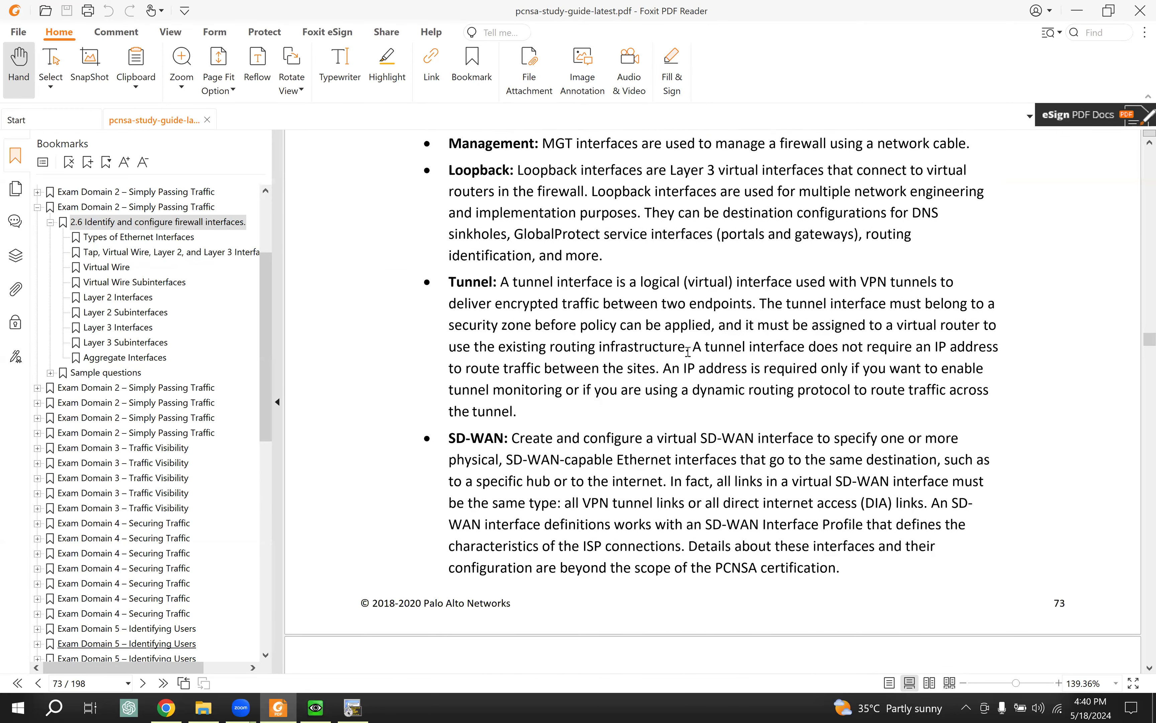
pyautogui.scroll(-9, 687, 351)
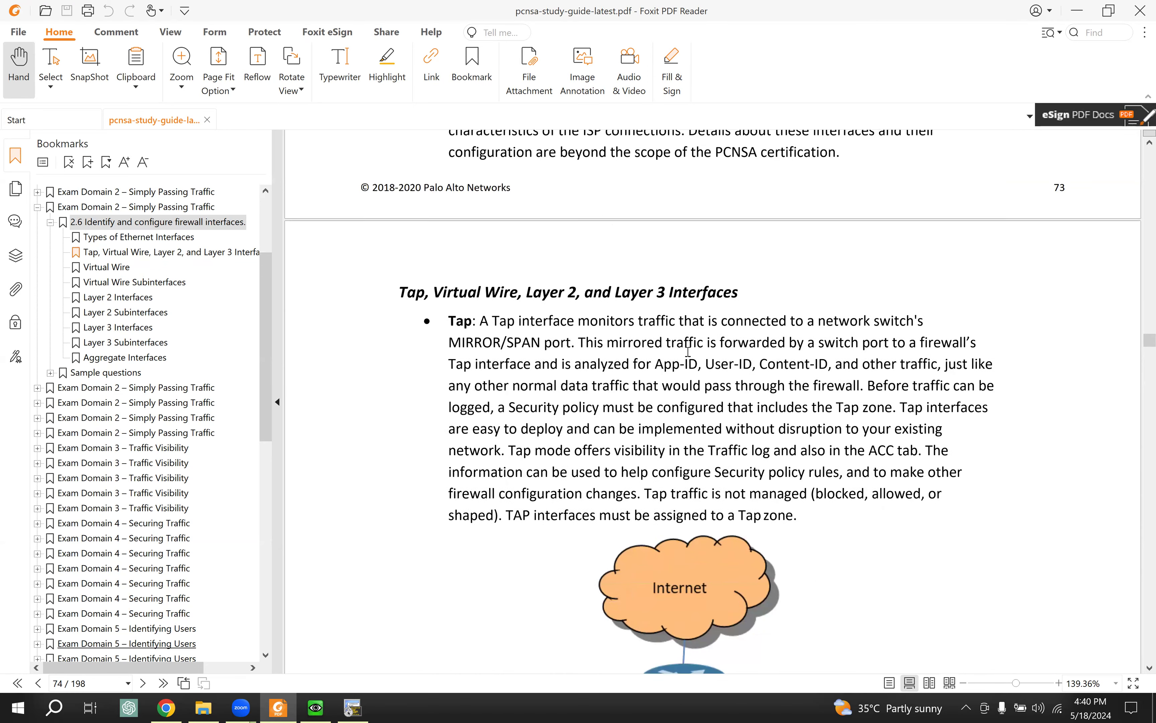
pyautogui.scroll(-7, 687, 356)
pyautogui.scroll(-5, 685, 356)
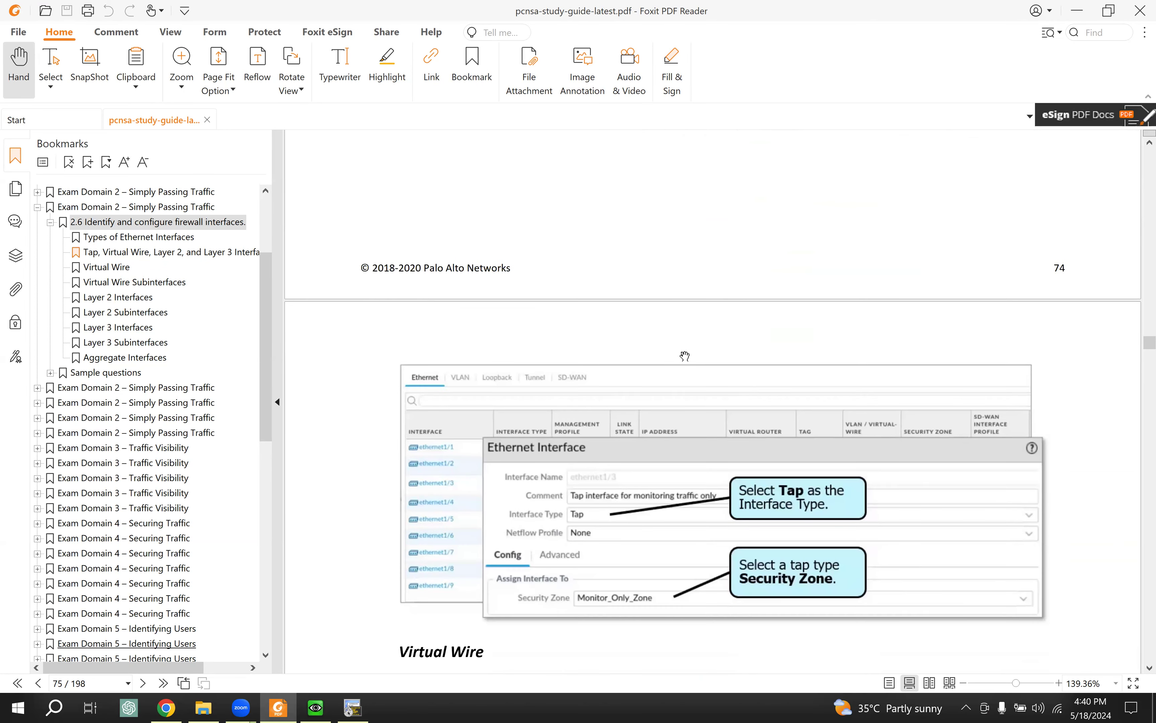
pyautogui.scroll(-11, 684, 355)
pyautogui.scroll(-11, 685, 352)
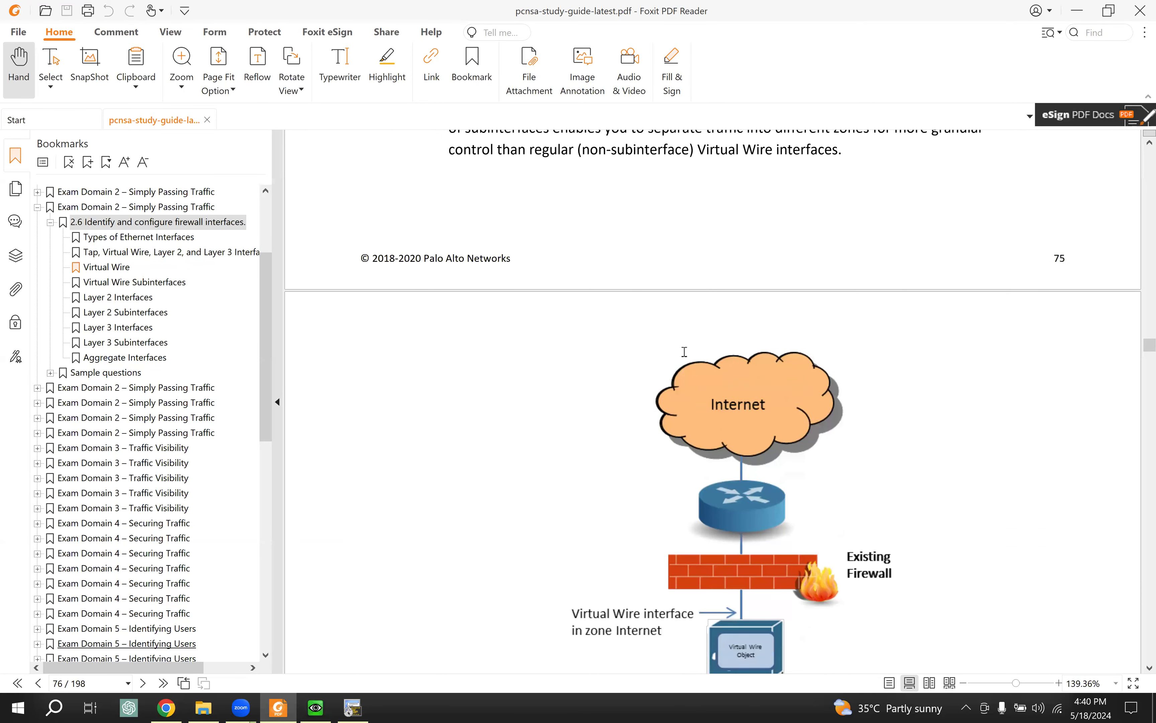
pyautogui.scroll(-11, 684, 351)
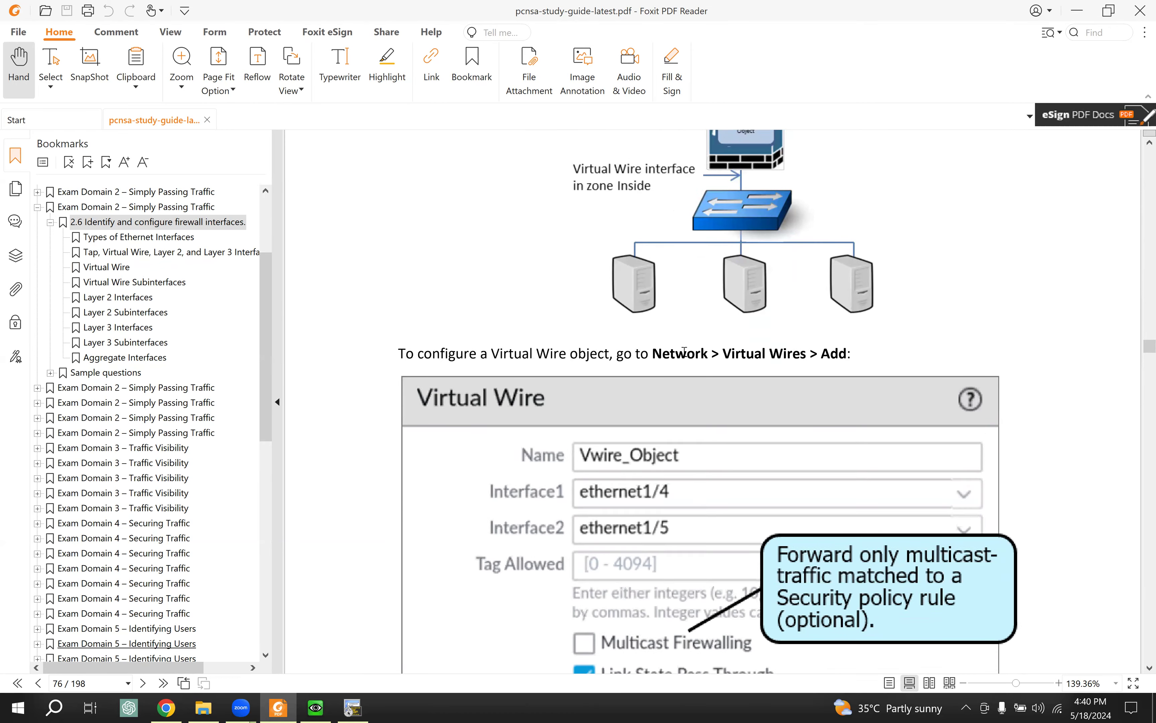
pyautogui.scroll(-14, 684, 351)
pyautogui.scroll(-8, 682, 356)
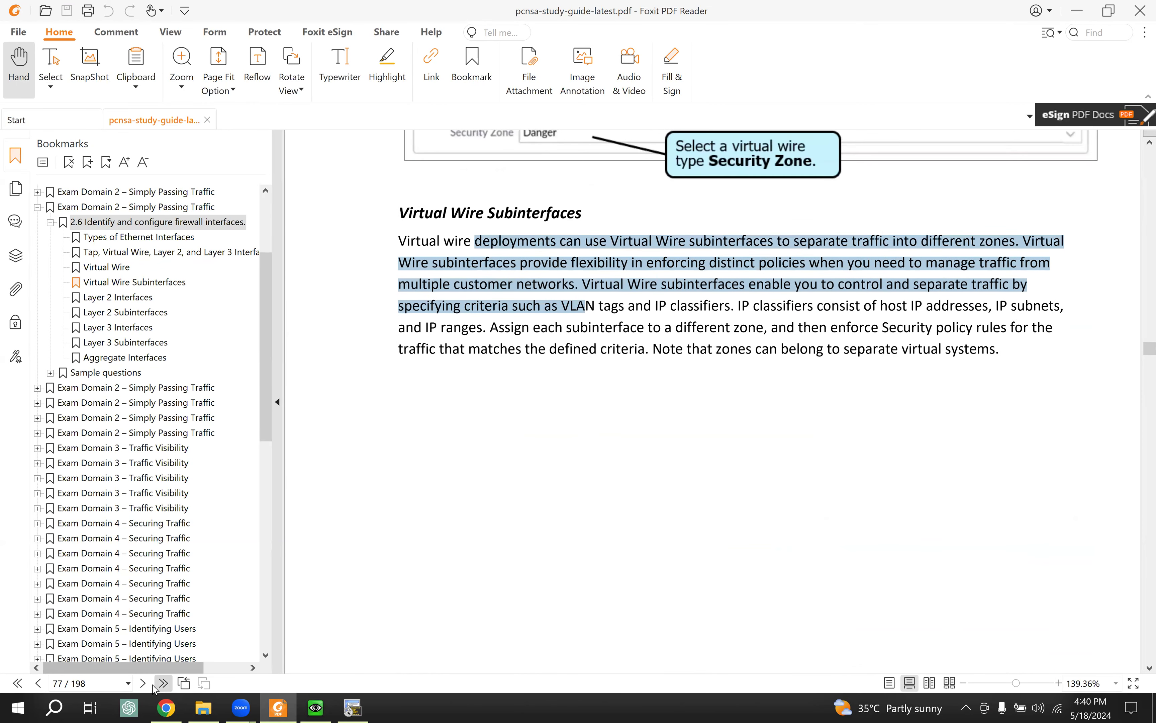
# Step: Advance the PCNSA study guide three pages to the Layer 2 network diagram on page 79
pyautogui.click(144, 684)
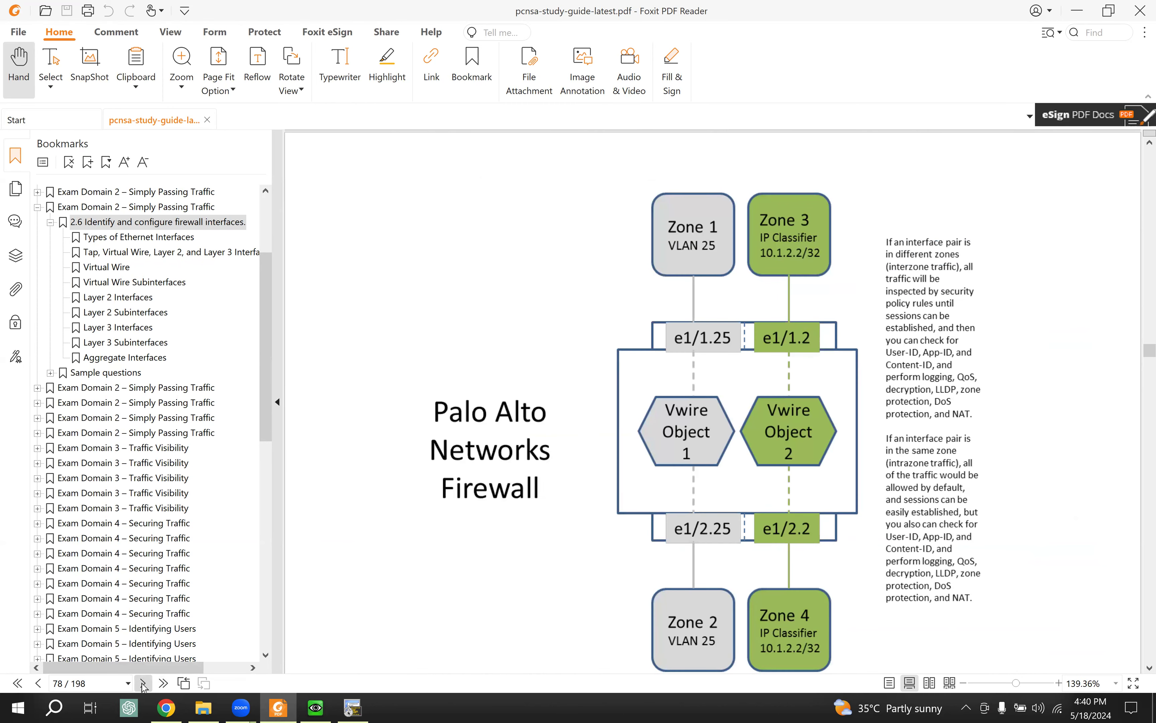
pyautogui.click(143, 684)
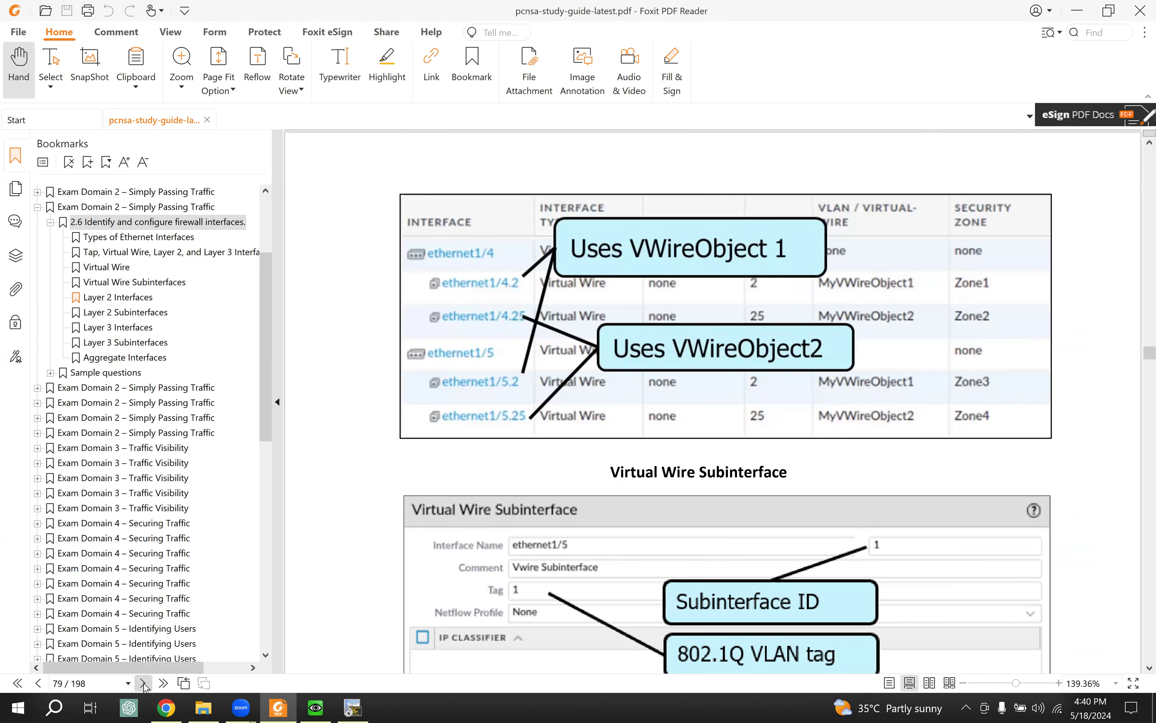
pyautogui.click(144, 684)
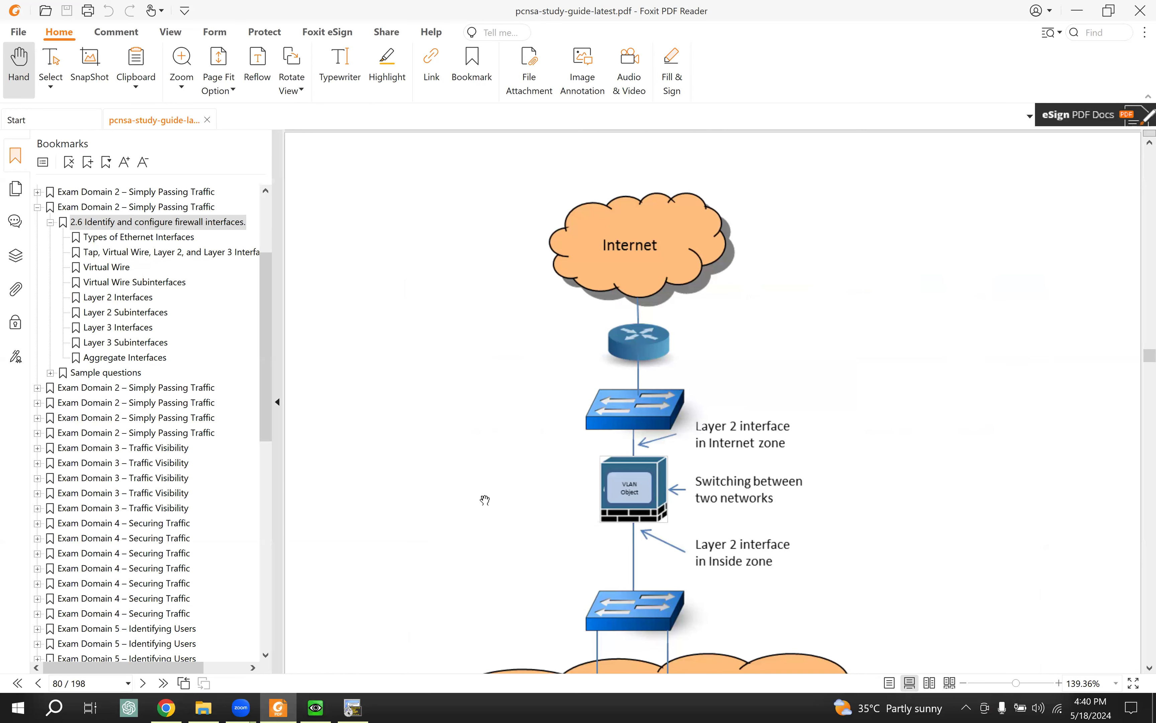
pyautogui.scroll(-3, 588, 454)
pyautogui.scroll(-3, 506, 481)
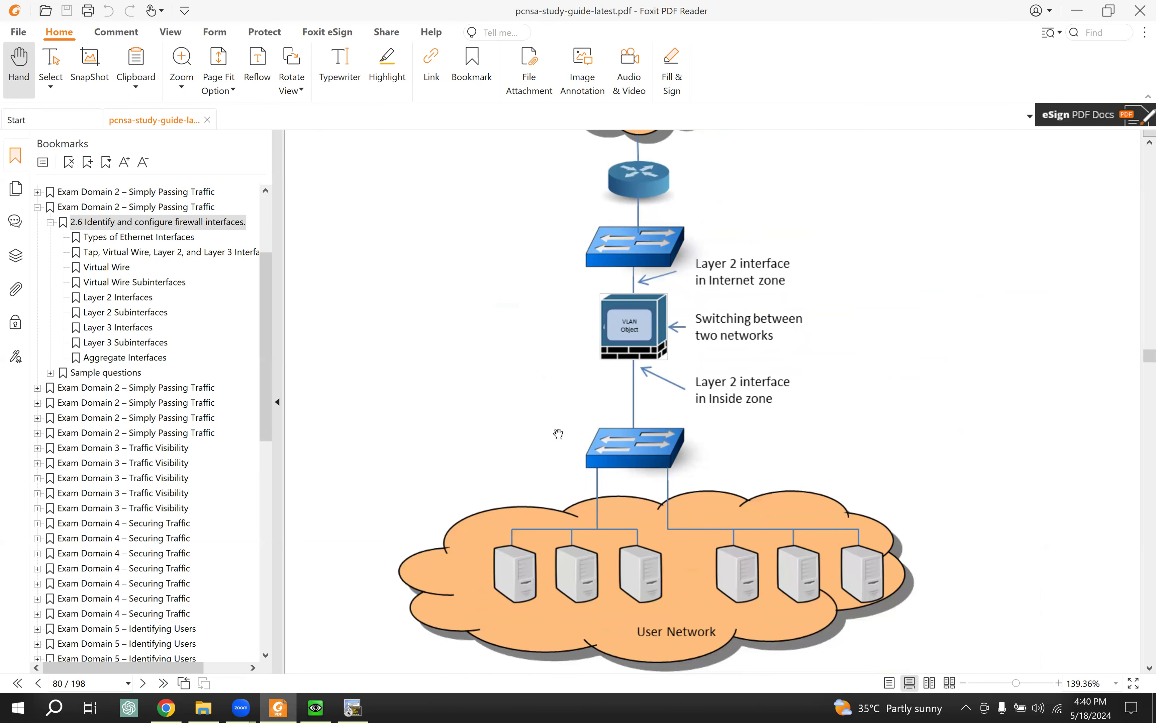
pyautogui.scroll(-3, 530, 442)
# Step: Highlight the Layer 2 Interfaces heading, then bring the EVE-NG lab topology back up
pyautogui.scroll(12, 526, 430)
pyautogui.scroll(10, 526, 416)
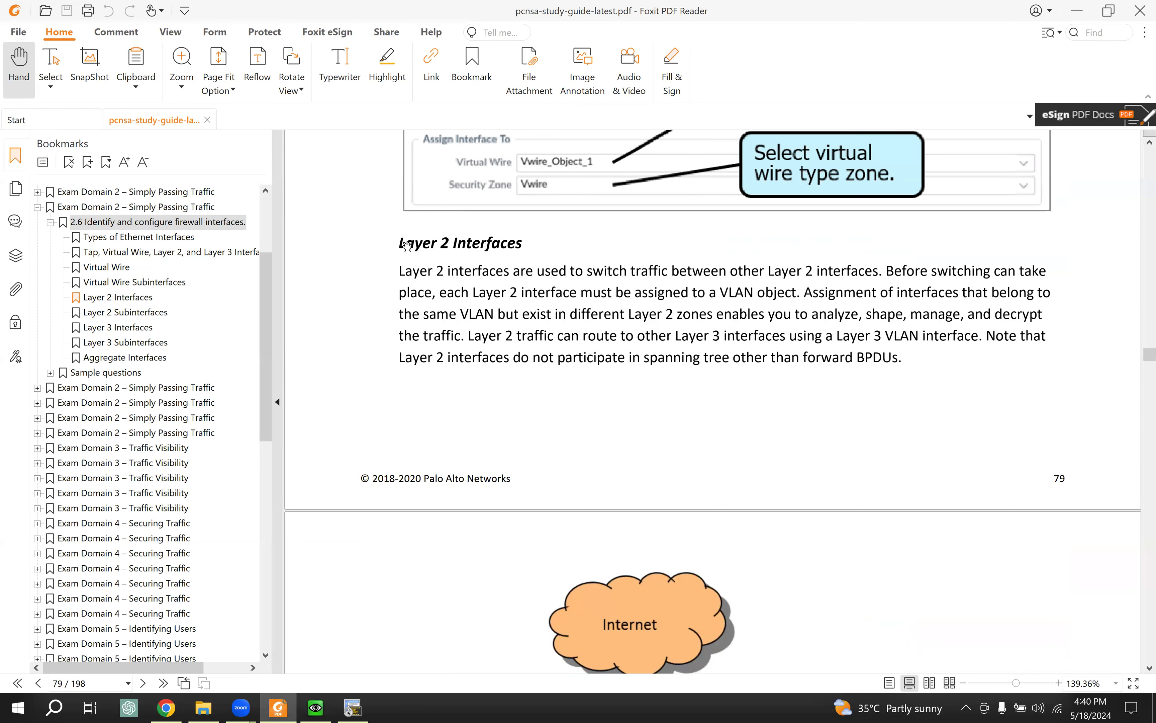
pyautogui.moveTo(399, 243); pyautogui.dragTo(526, 243)
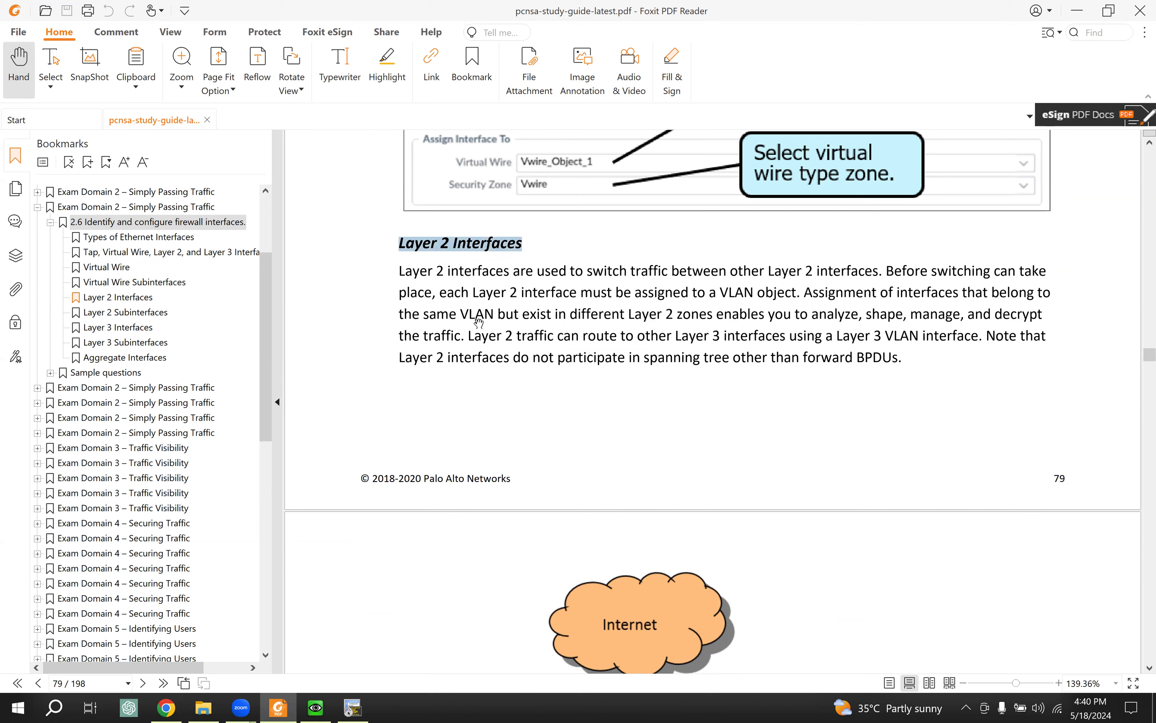
pyautogui.click(167, 706)
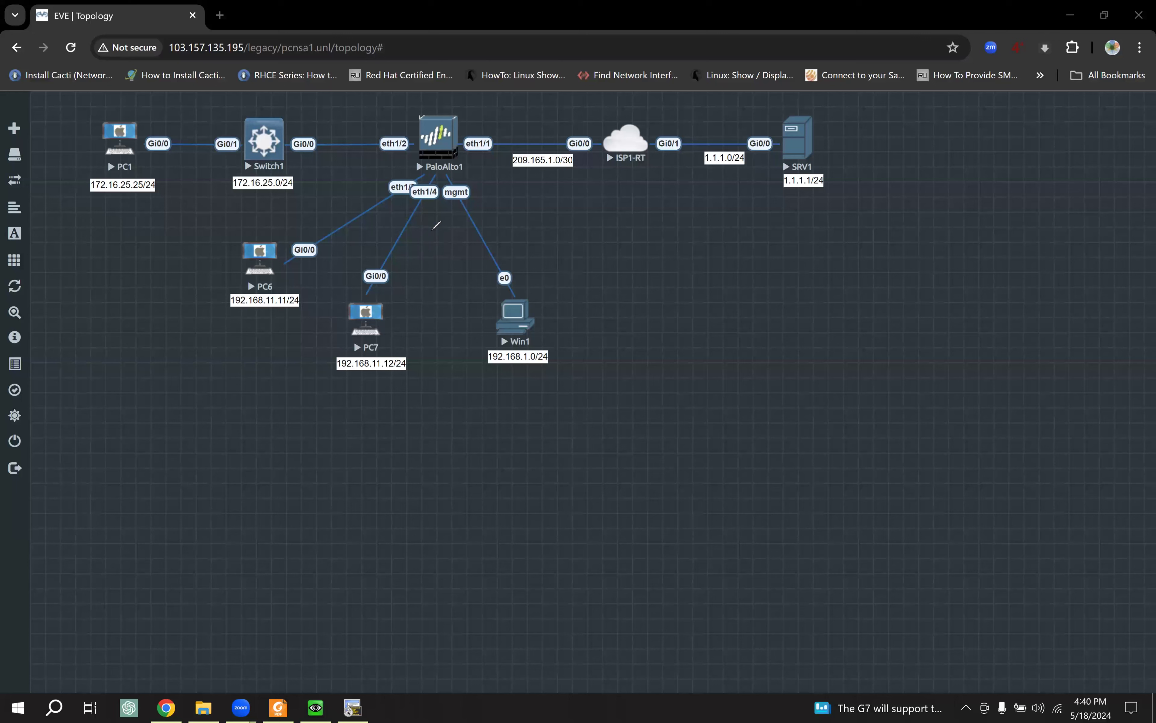
# Step: Circle PaloAlto1's eth1/3 and eth1/4 links, then go back to page 79's Layer 2 Interfaces text
pyautogui.moveTo(412, 192)
pyautogui.mouseDown()
pyautogui.moveTo(410, 174)
pyautogui.moveTo(435, 184)
pyautogui.mouseUp()
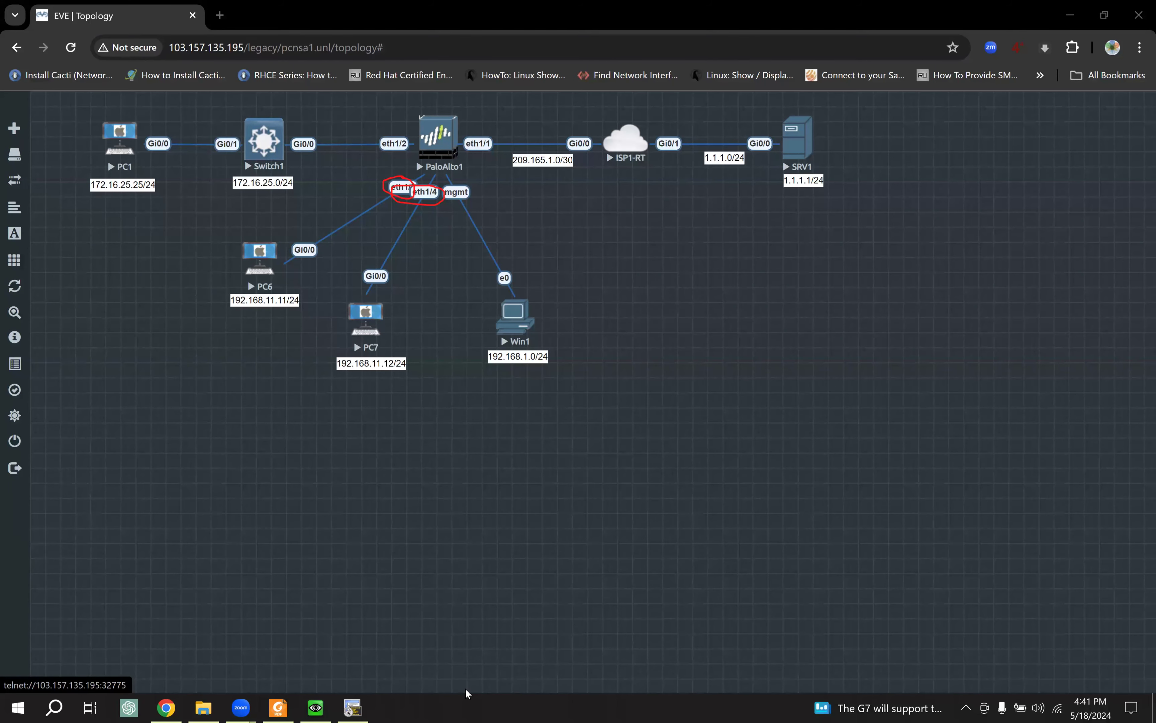
pyautogui.click(278, 707)
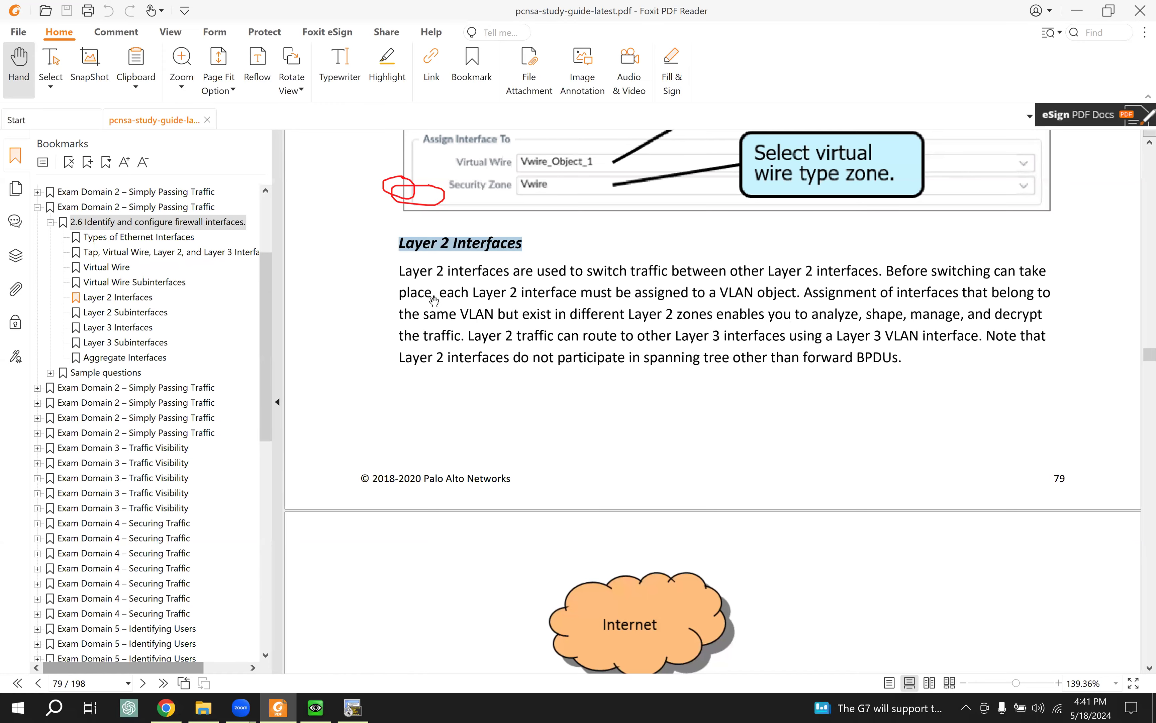
pyautogui.click(421, 272)
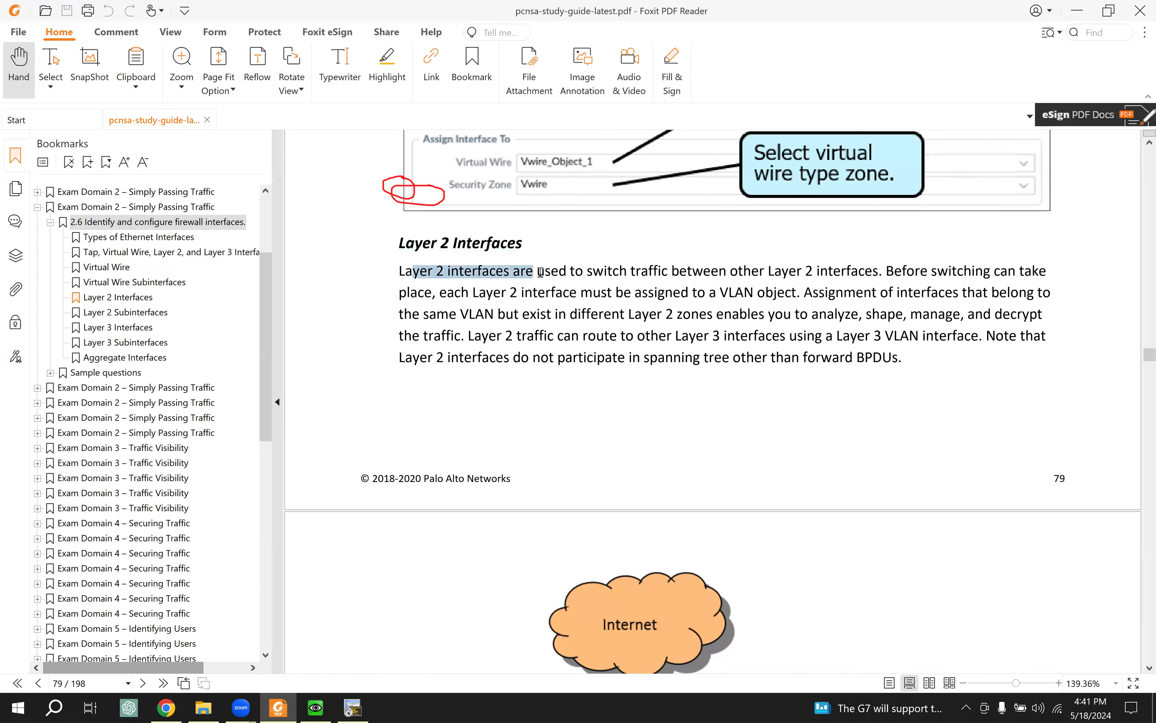
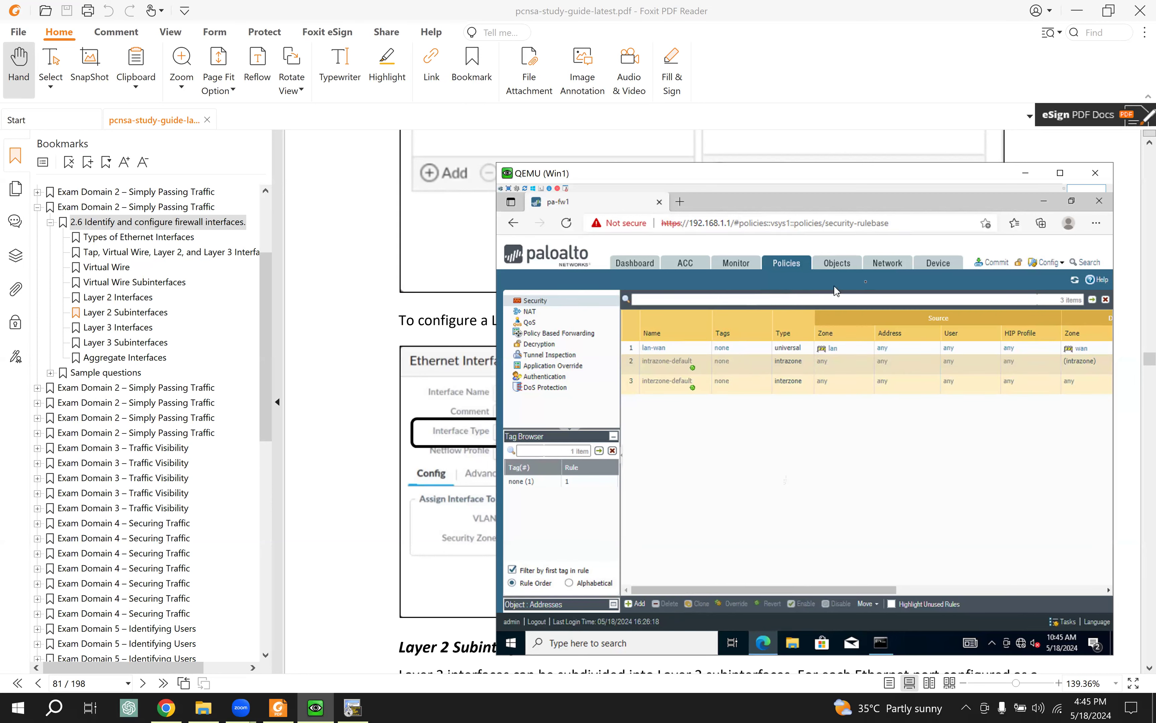
# Step: Delete the vwire_one virtual wire
pyautogui.click(887, 264)
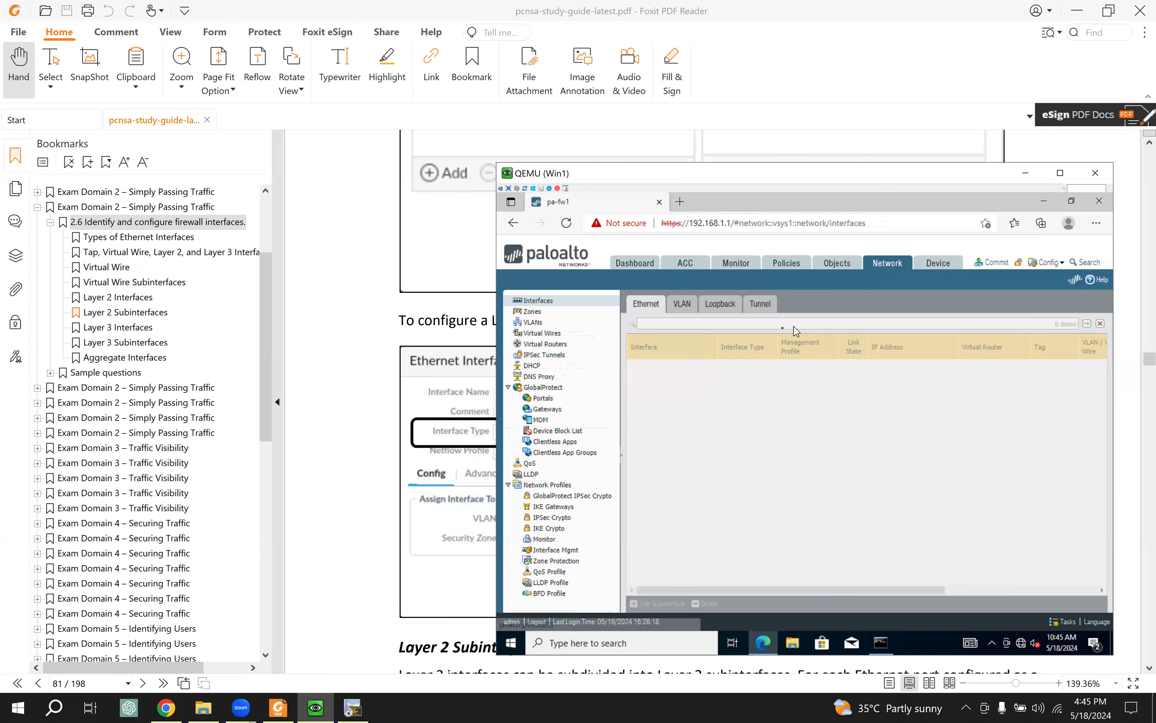
pyautogui.click(545, 333)
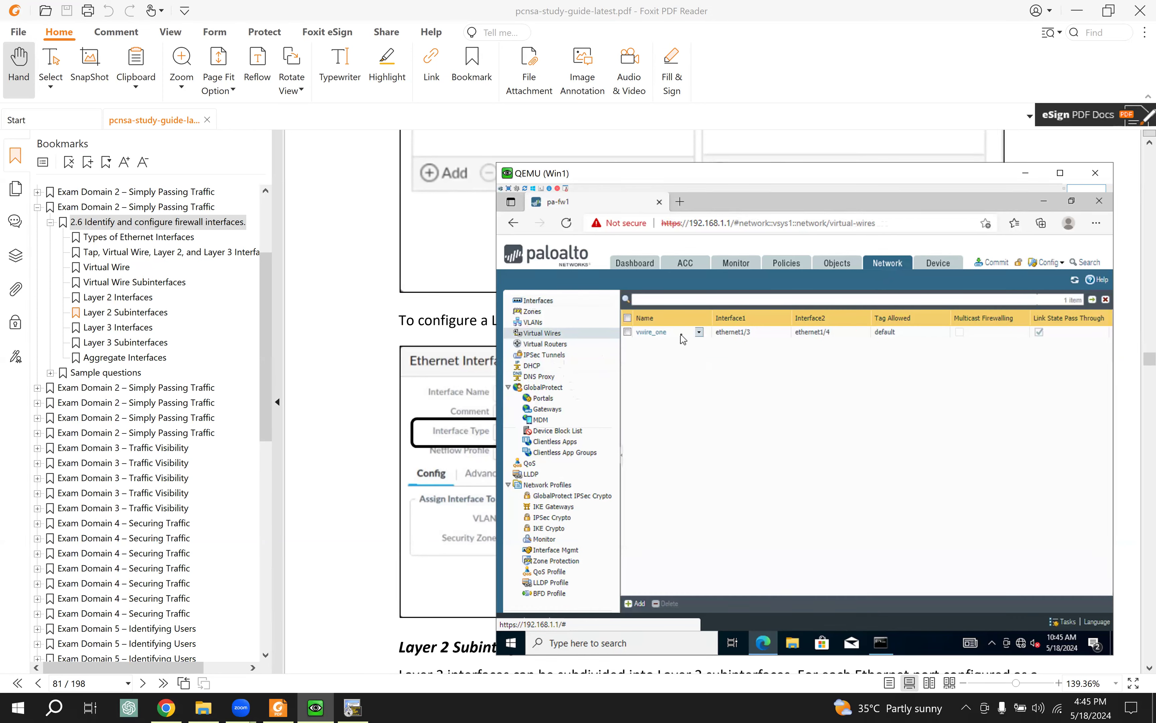
pyautogui.click(683, 333)
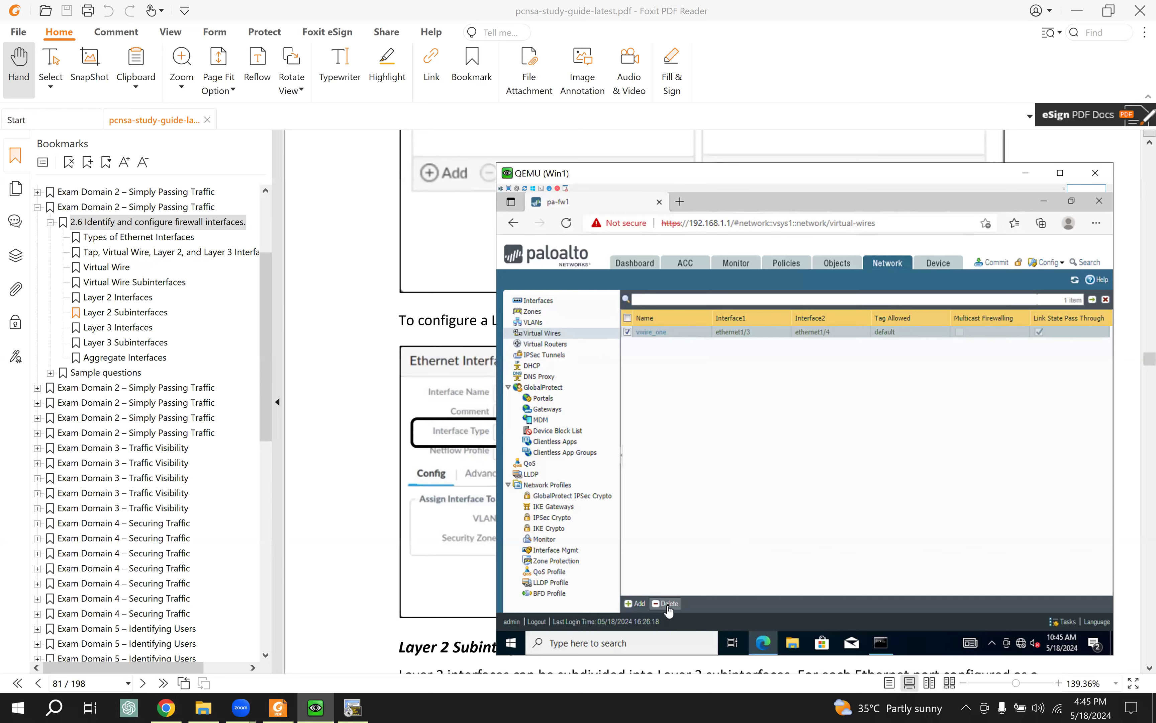
pyautogui.click(668, 606)
pyautogui.click(781, 475)
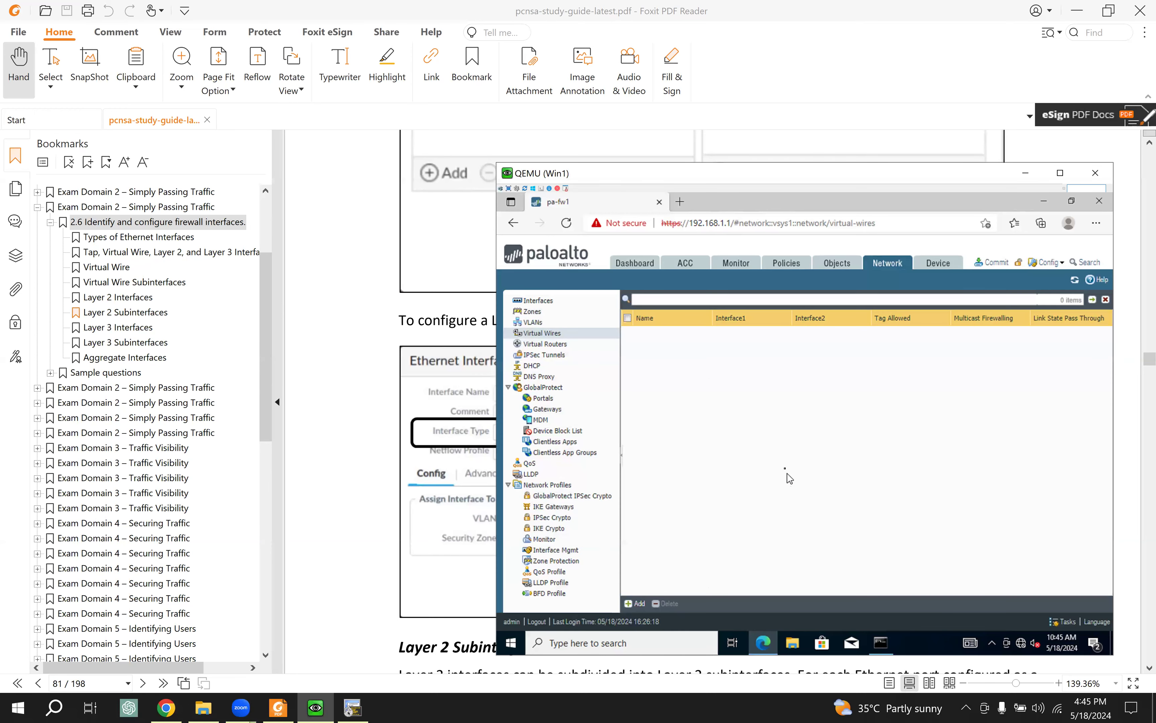
# Step: Delete the vwire_zone security zone and return to the Ethernet interfaces list
pyautogui.click(534, 313)
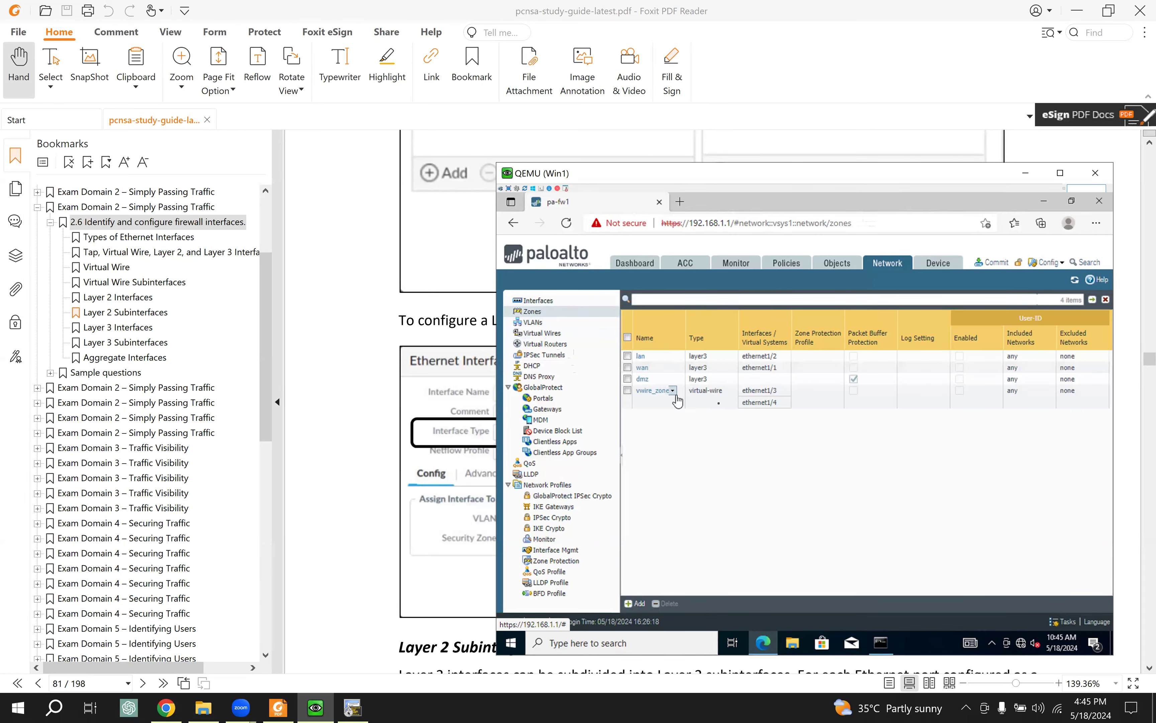
pyautogui.click(627, 390)
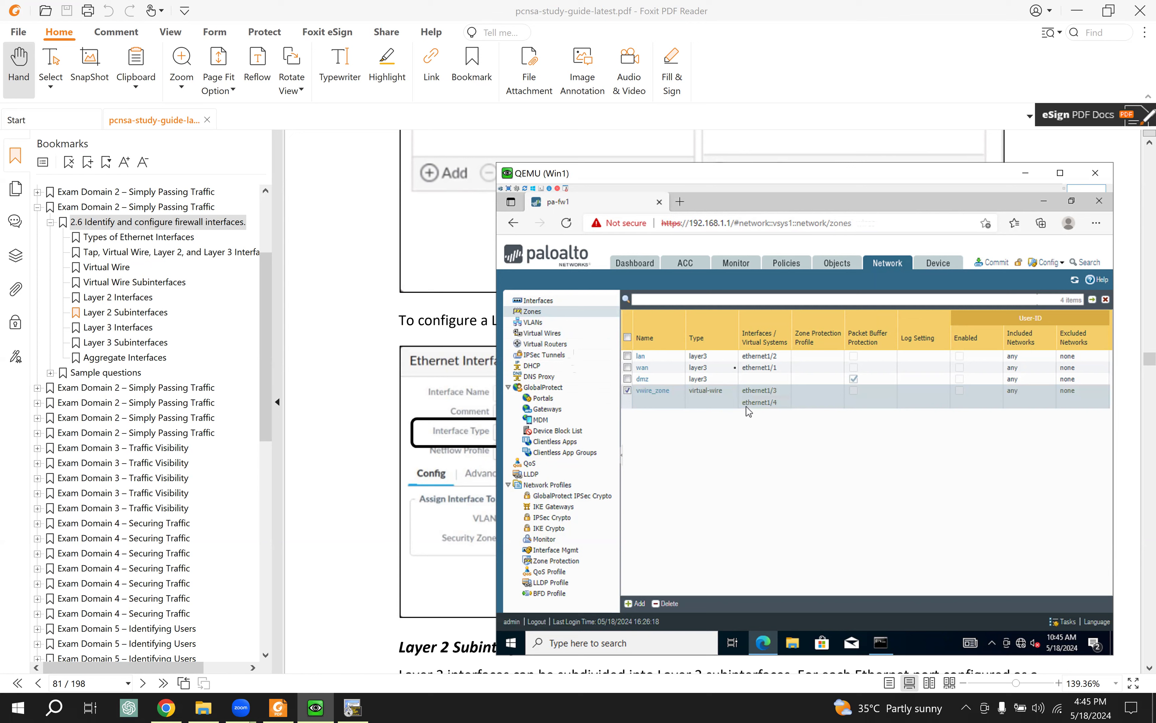
pyautogui.click(666, 603)
pyautogui.click(786, 475)
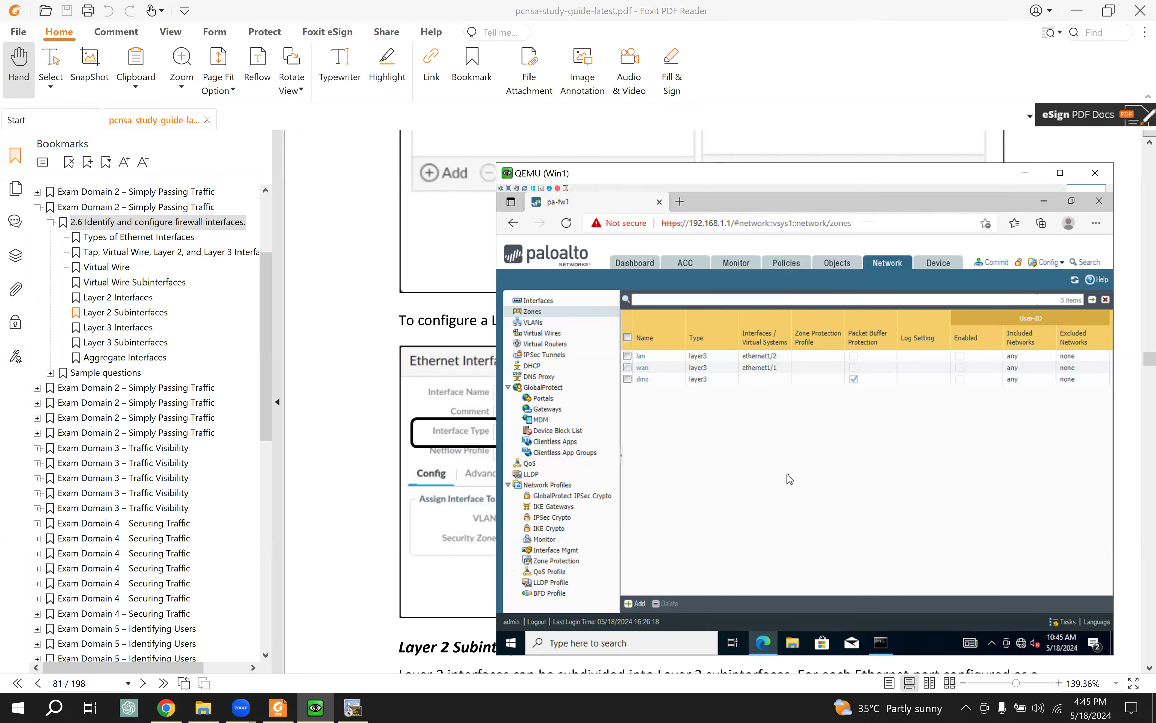
pyautogui.click(536, 300)
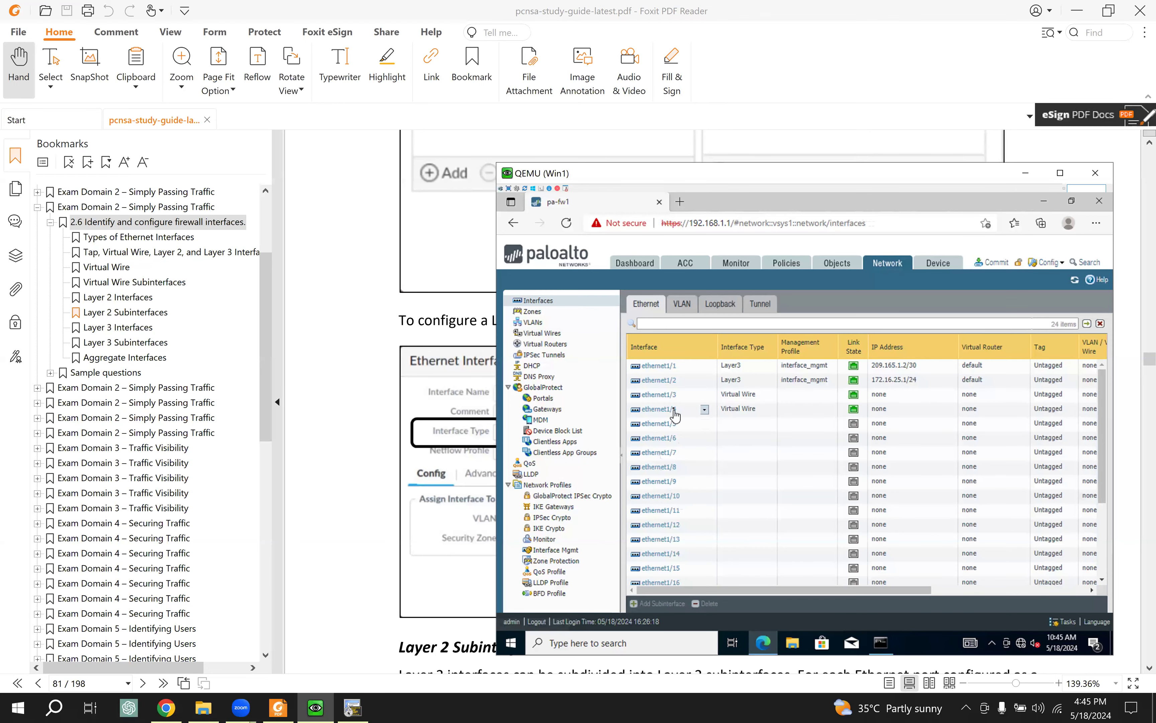
# Step: Change ethernet1/3's interface type to Layer2
pyautogui.click(664, 394)
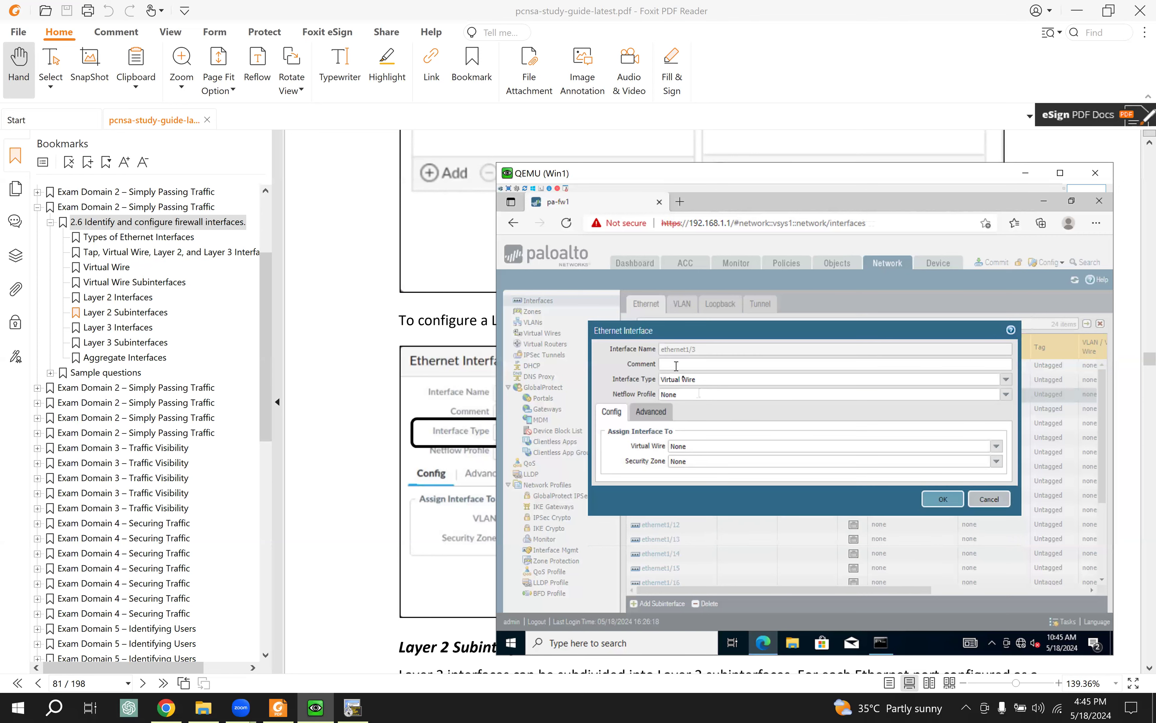
pyautogui.click(1006, 379)
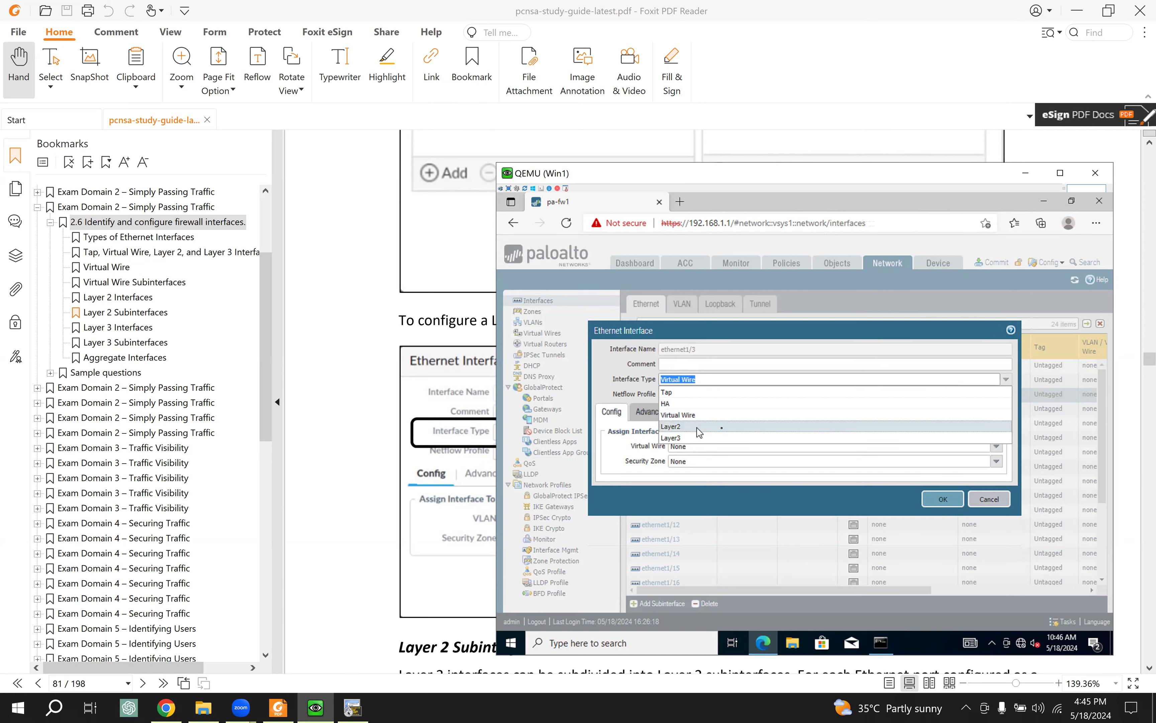
pyautogui.click(698, 431)
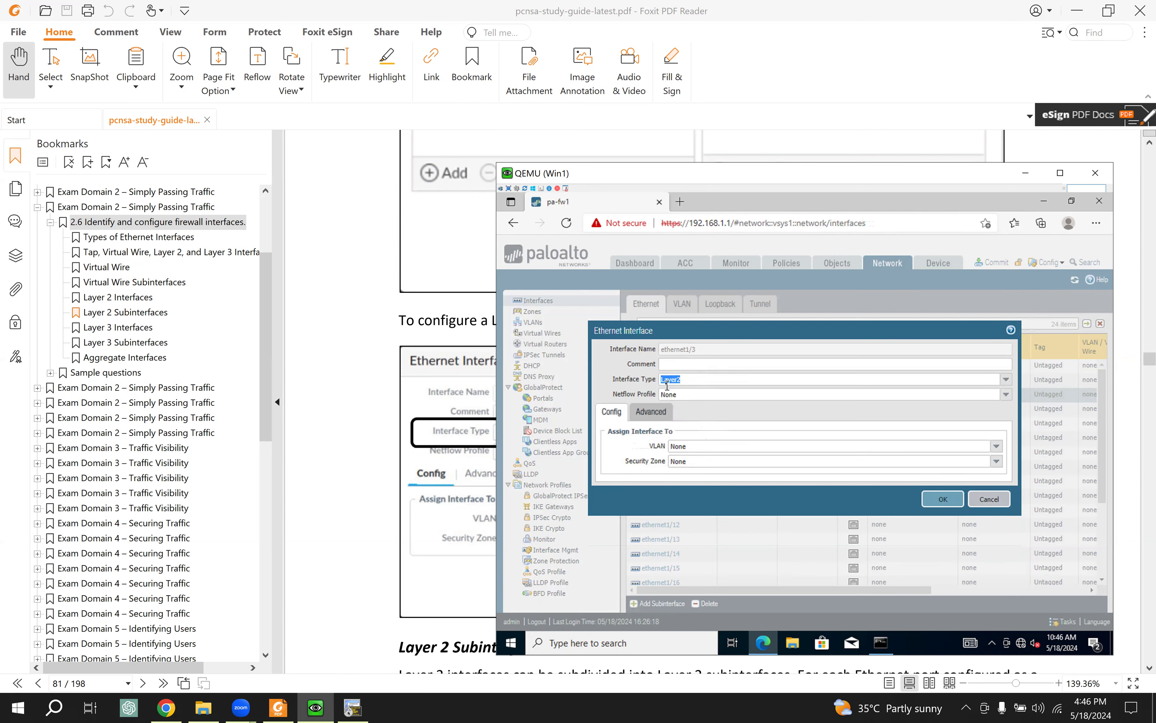
pyautogui.click(941, 499)
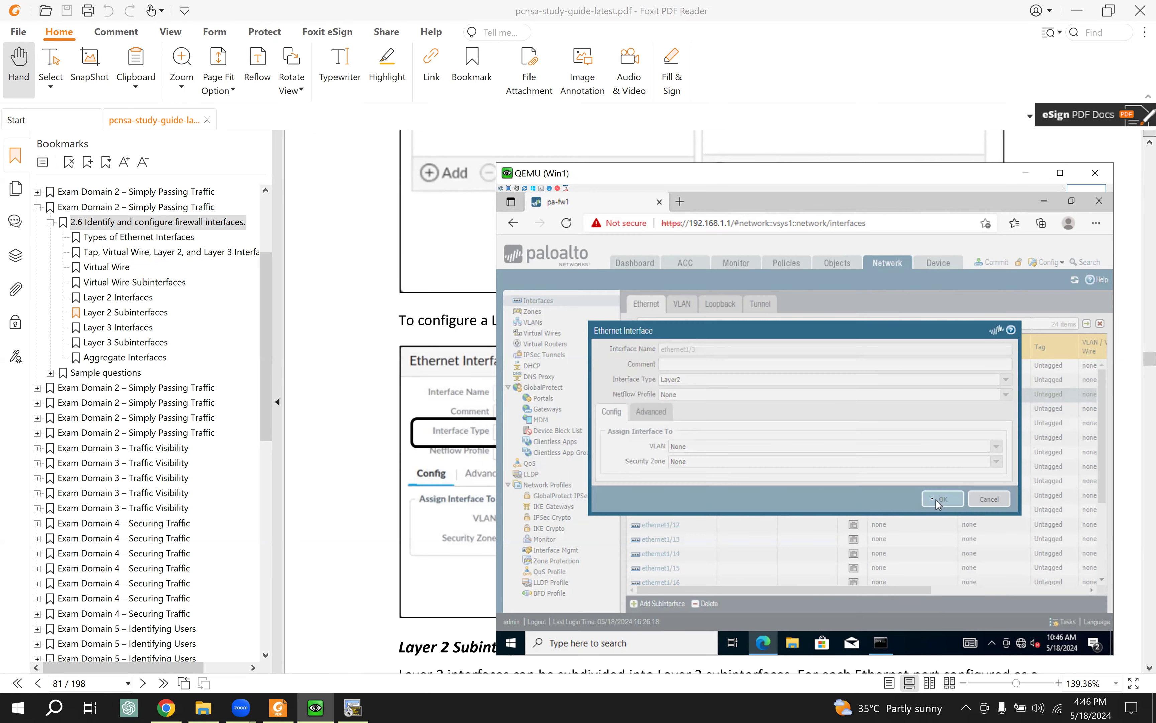
# Step: Change ethernet1/4's interface type to Layer2 as well
pyautogui.click(668, 411)
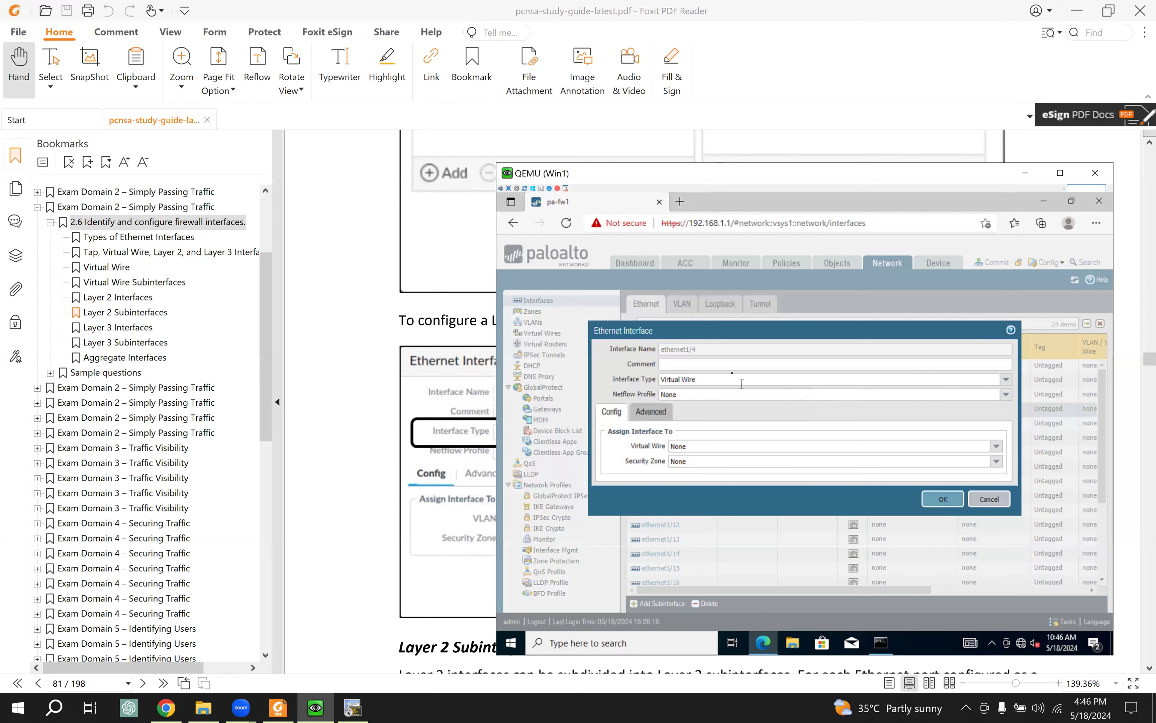
pyautogui.click(1005, 380)
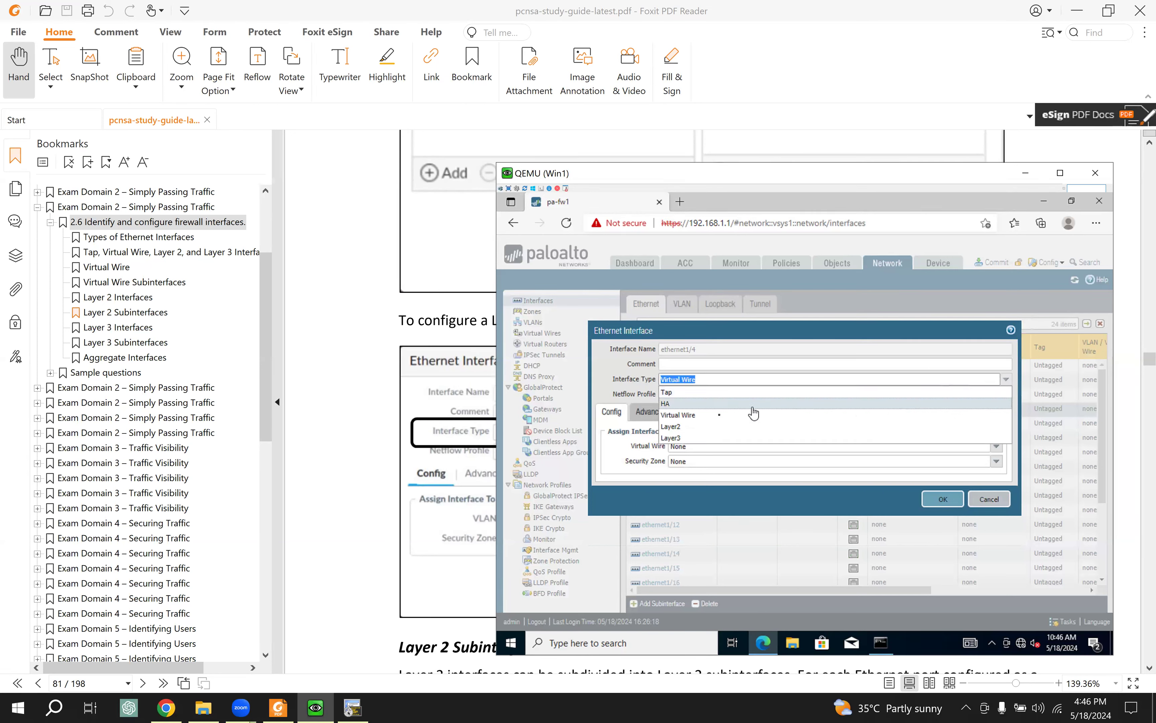
pyautogui.click(696, 427)
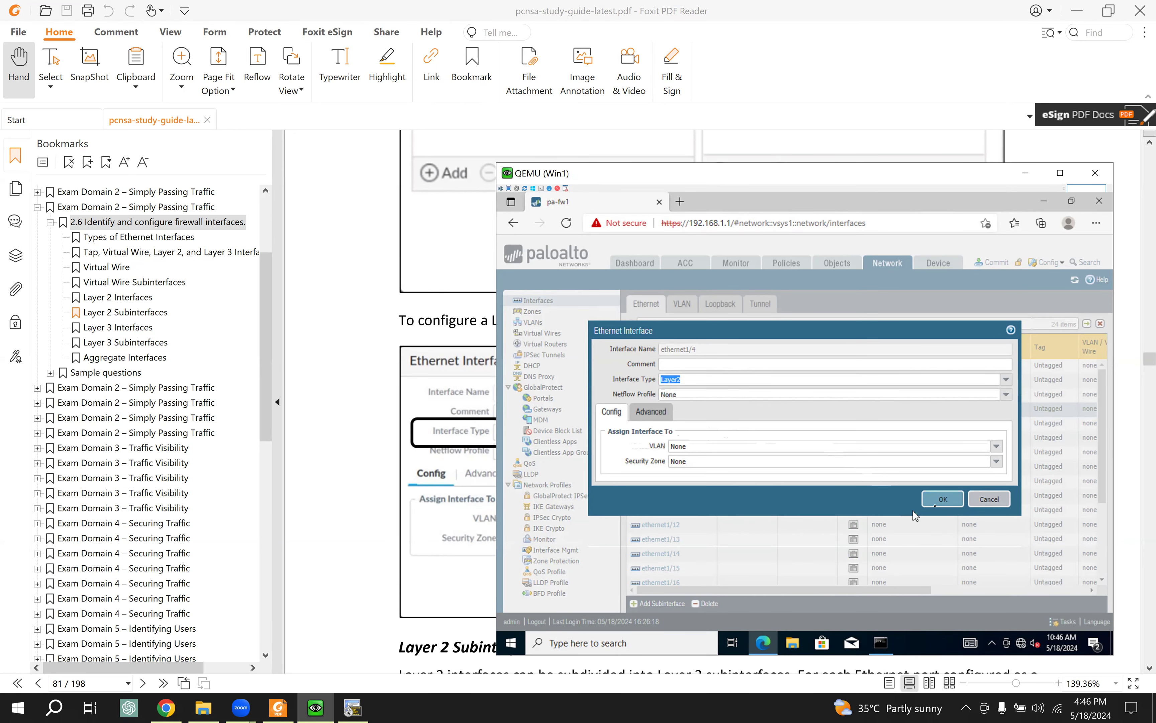
pyautogui.click(940, 500)
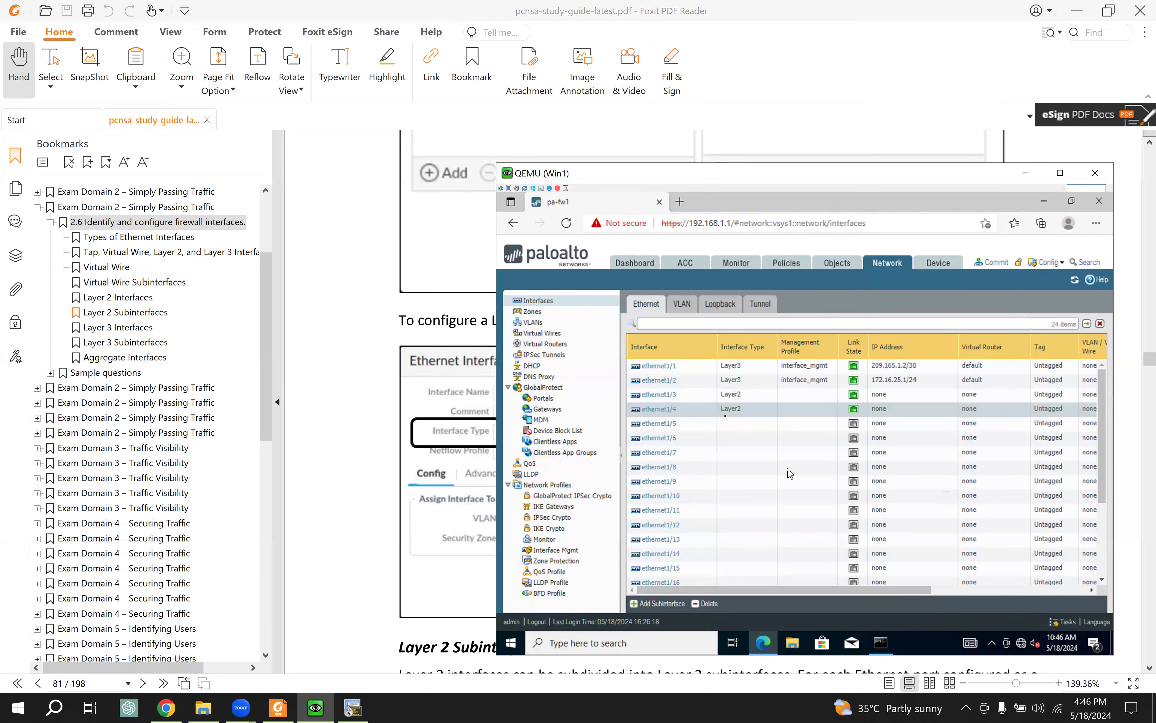
# Step: Scroll the study guide up to the 'To configure a VLAN object' figure, then return to the firewall window
pyautogui.click(278, 708)
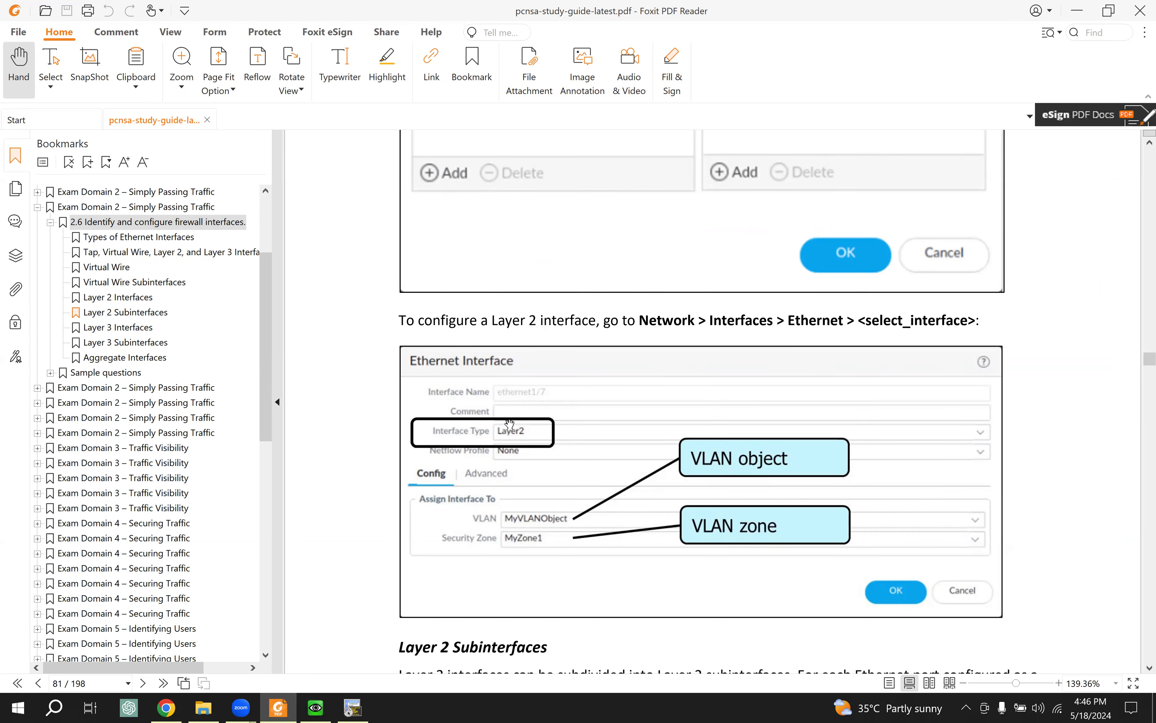
pyautogui.scroll(3, 510, 420)
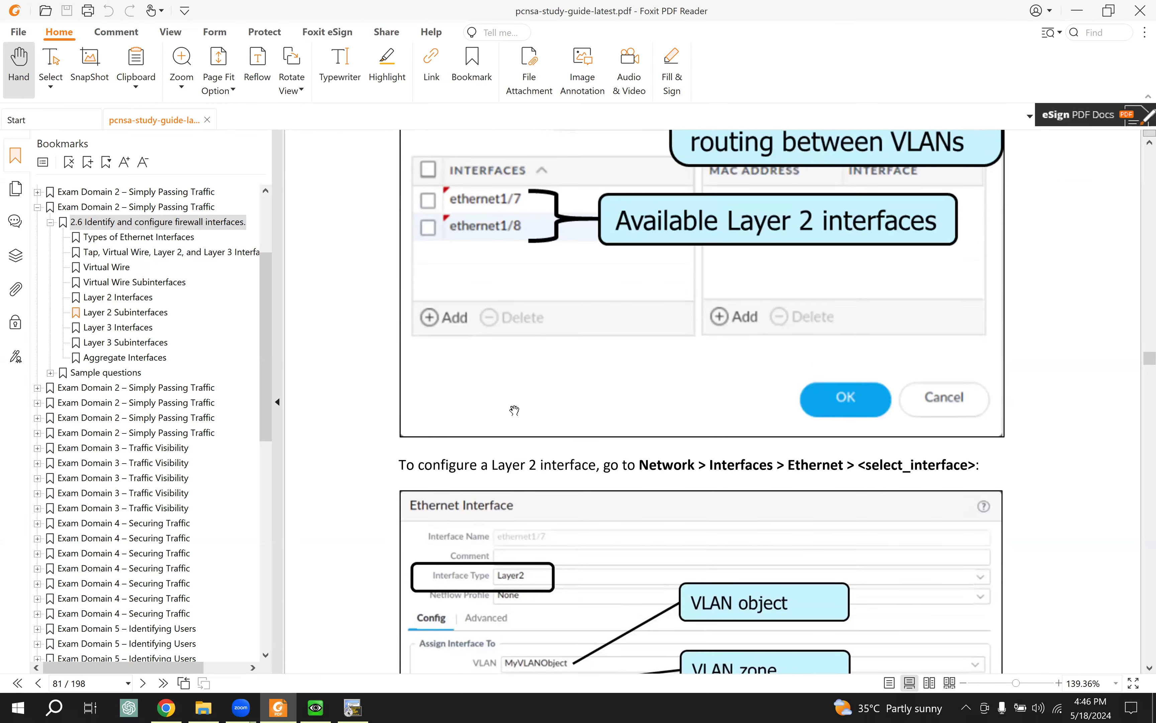
pyautogui.scroll(3, 514, 410)
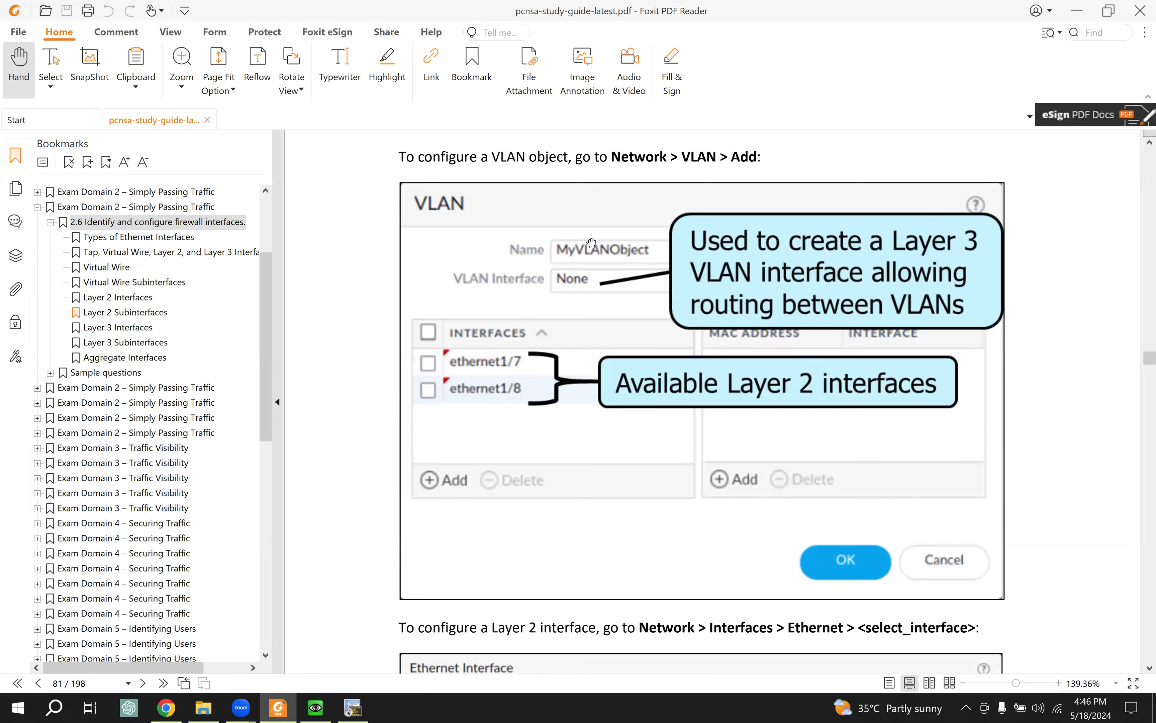
pyautogui.click(166, 707)
pyautogui.click(316, 707)
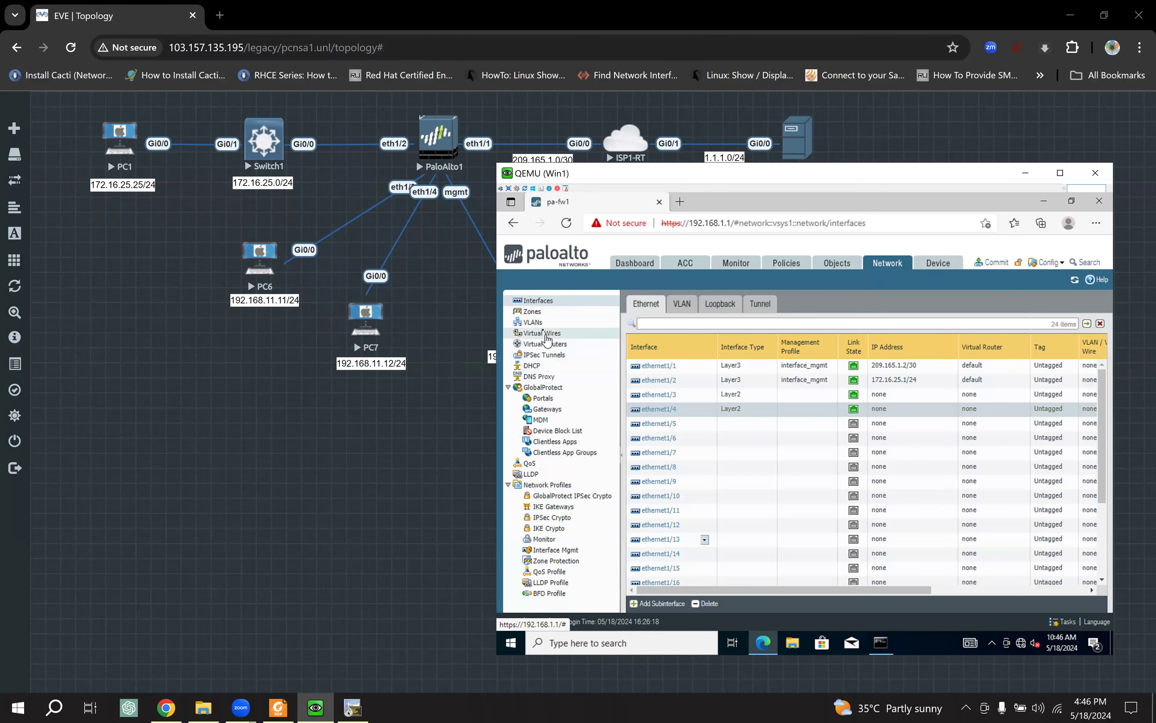
# Step: Add a new VLAN object and name it vlan-object_one
pyautogui.click(535, 323)
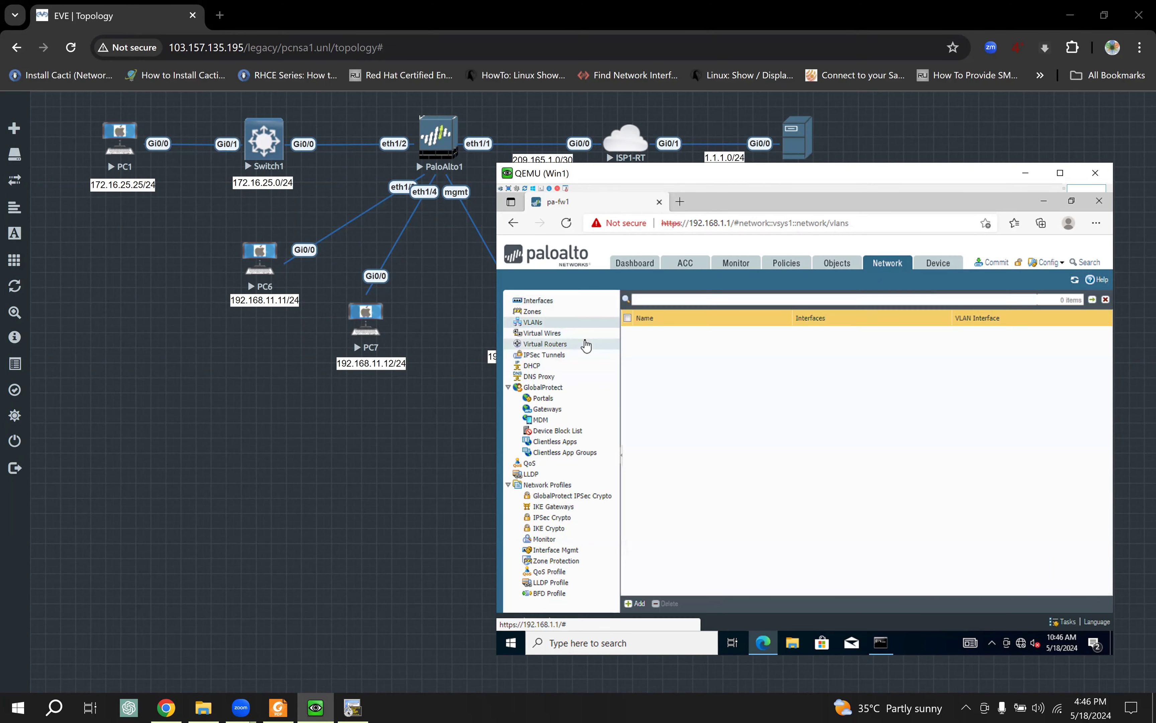
pyautogui.click(636, 603)
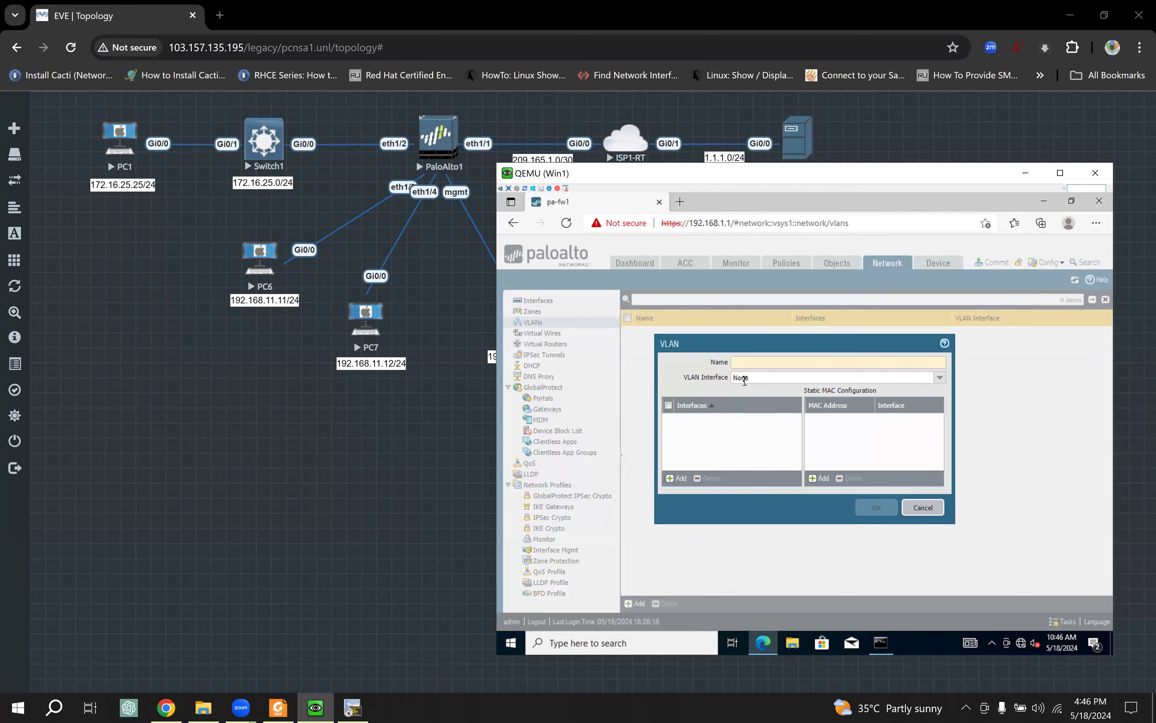
pyautogui.click(743, 363)
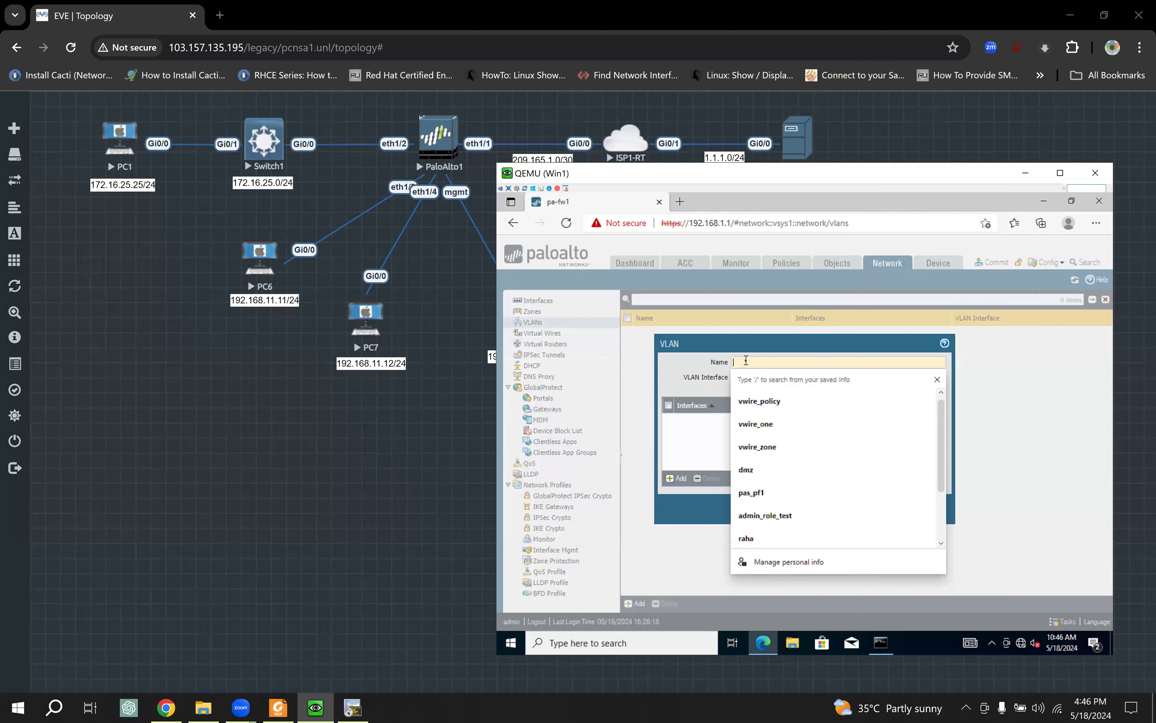
pyautogui.write('vlan-object_one')
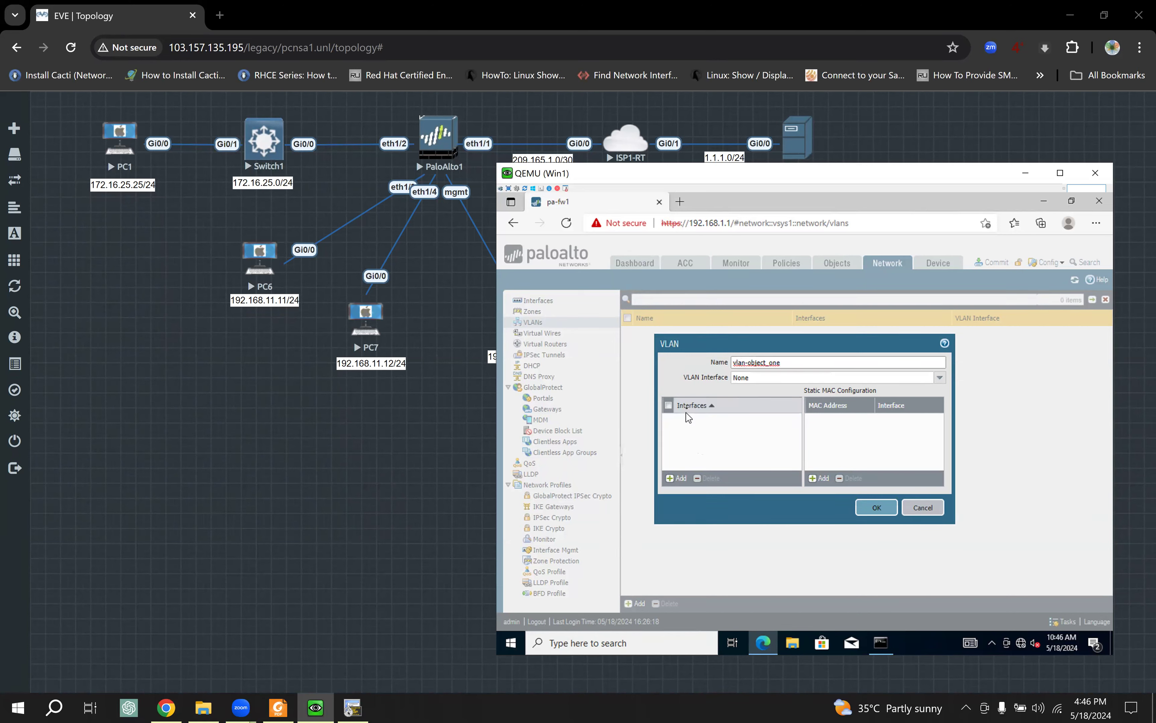
# Step: Add ethernet1/3 and ethernet1/4 as VLAN members, save, and return to the study guide
pyautogui.click(677, 478)
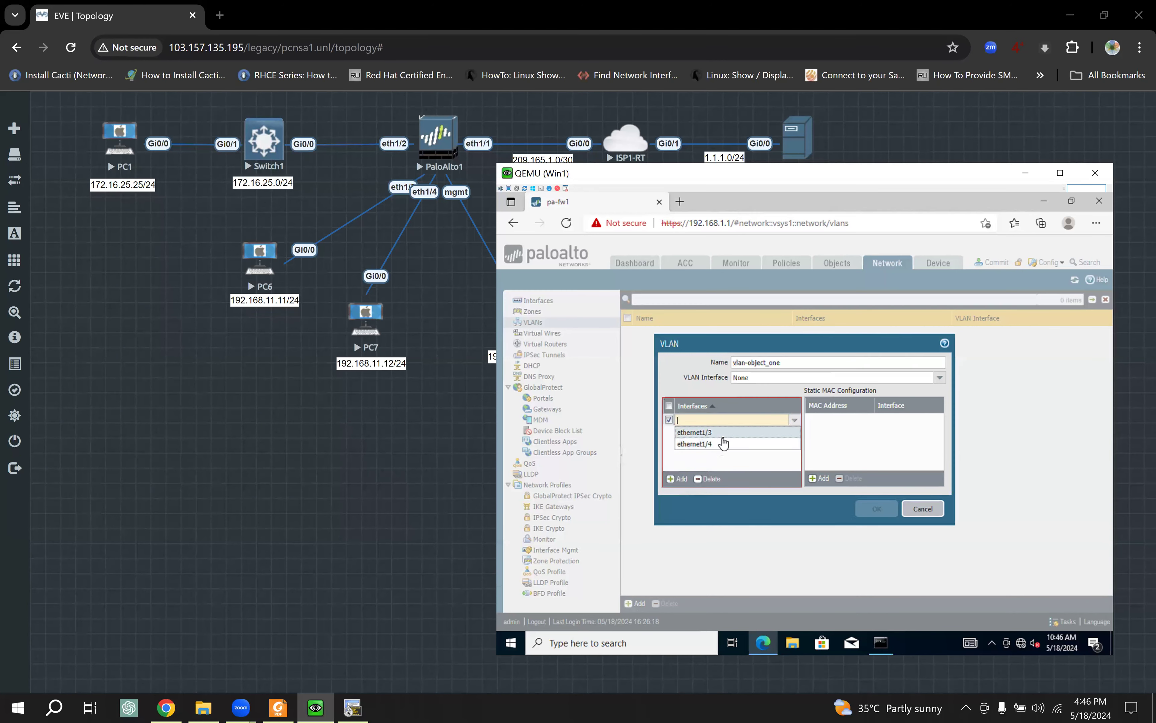
pyautogui.click(729, 437)
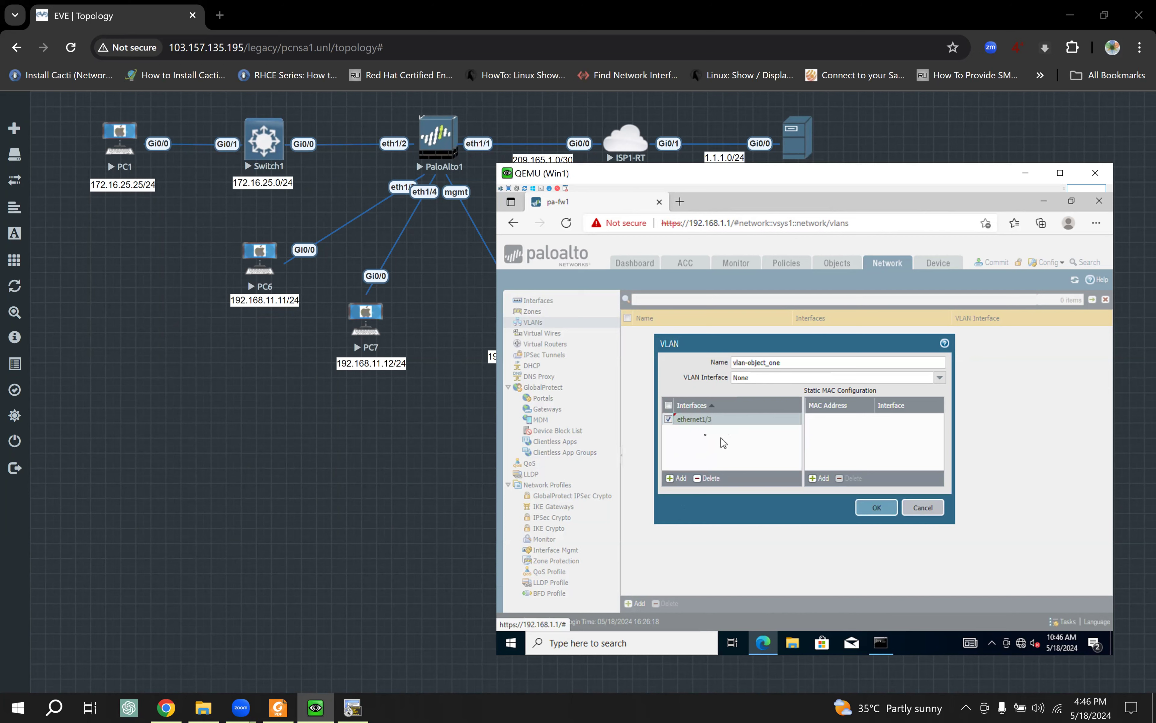
pyautogui.click(679, 480)
pyautogui.click(720, 456)
pyautogui.click(747, 457)
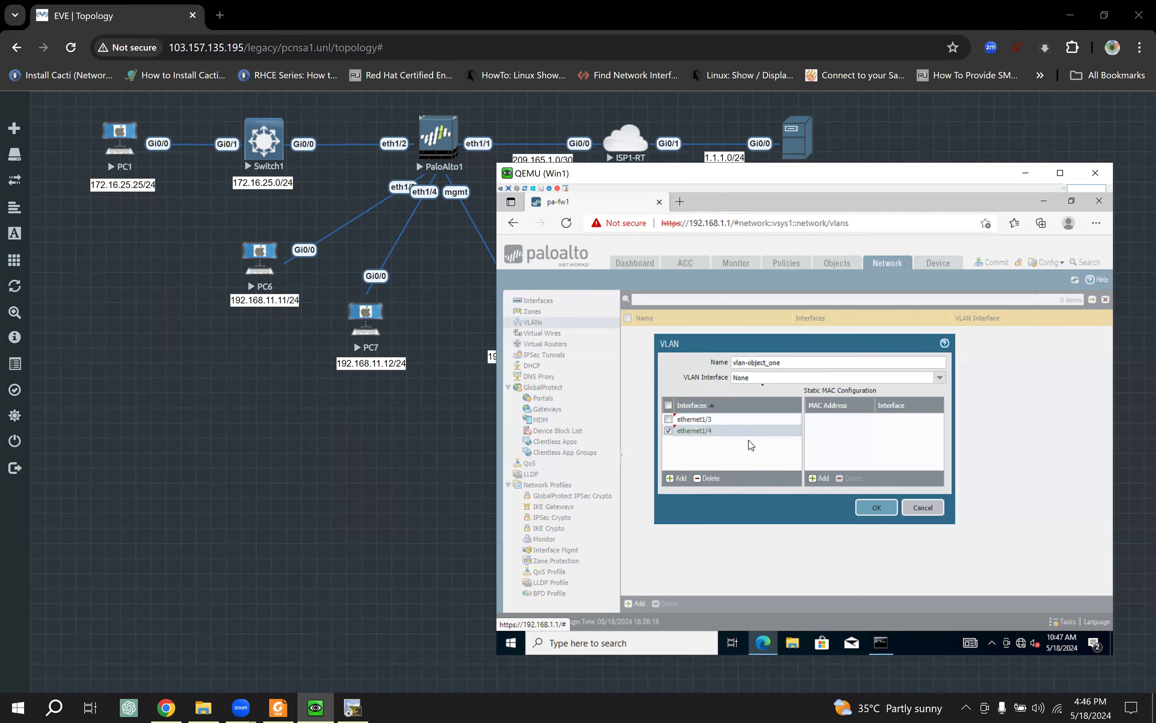
pyautogui.moveTo(785, 363); pyautogui.dragTo(736, 365)
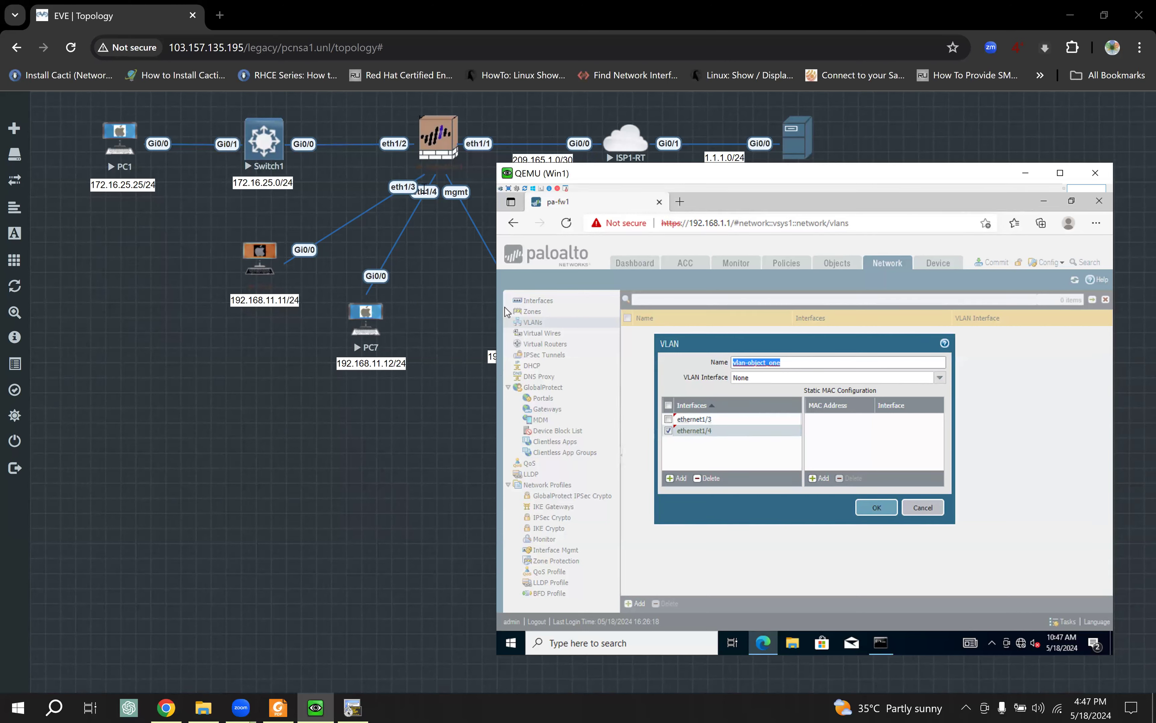
pyautogui.click(872, 508)
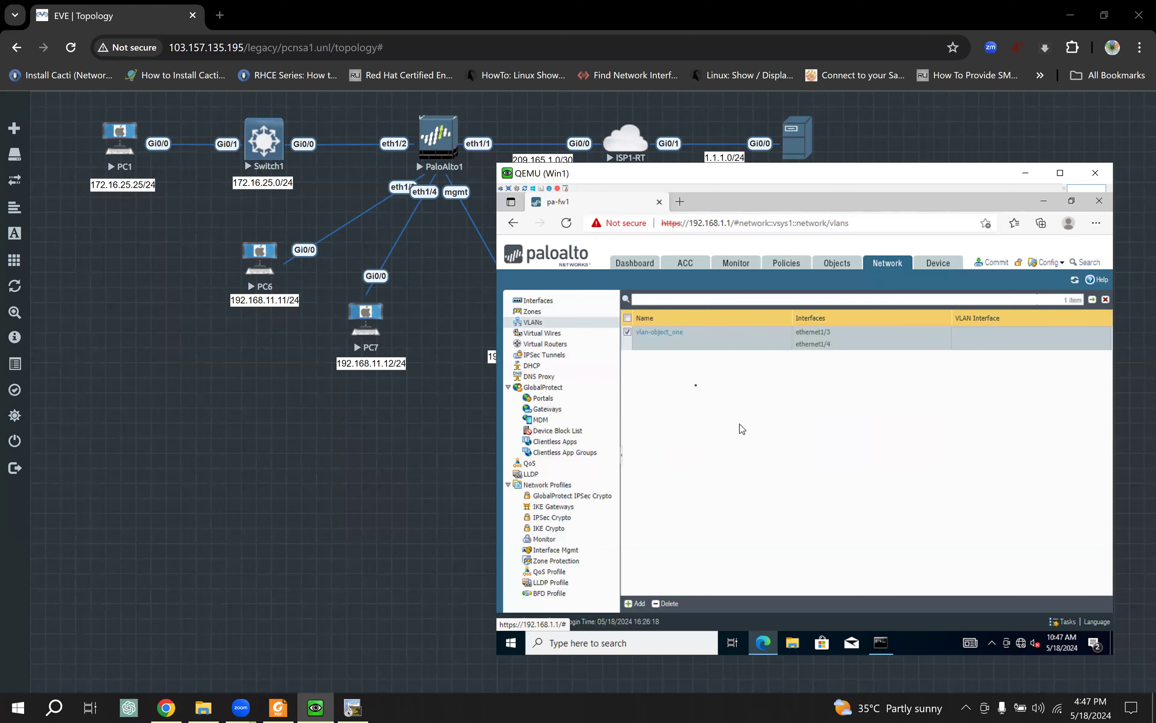
pyautogui.click(278, 707)
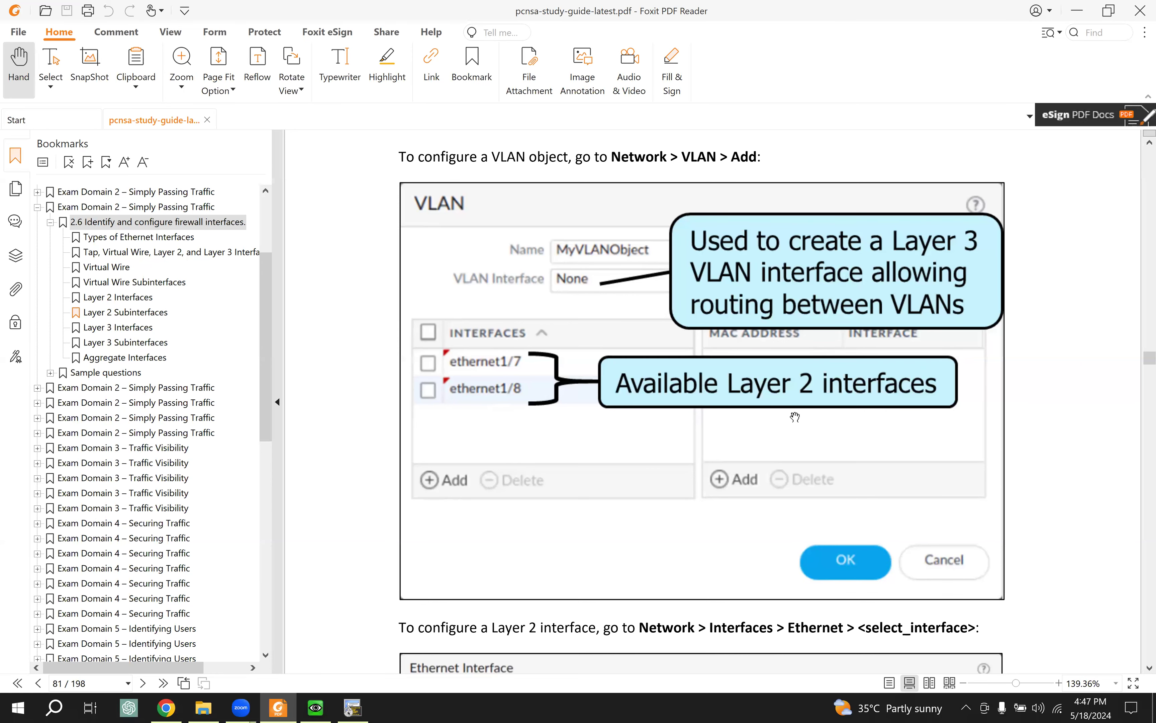
# Step: Scroll down the study guide, then bring the firewall's VLANs page back up
pyautogui.scroll(-1, 618, 429)
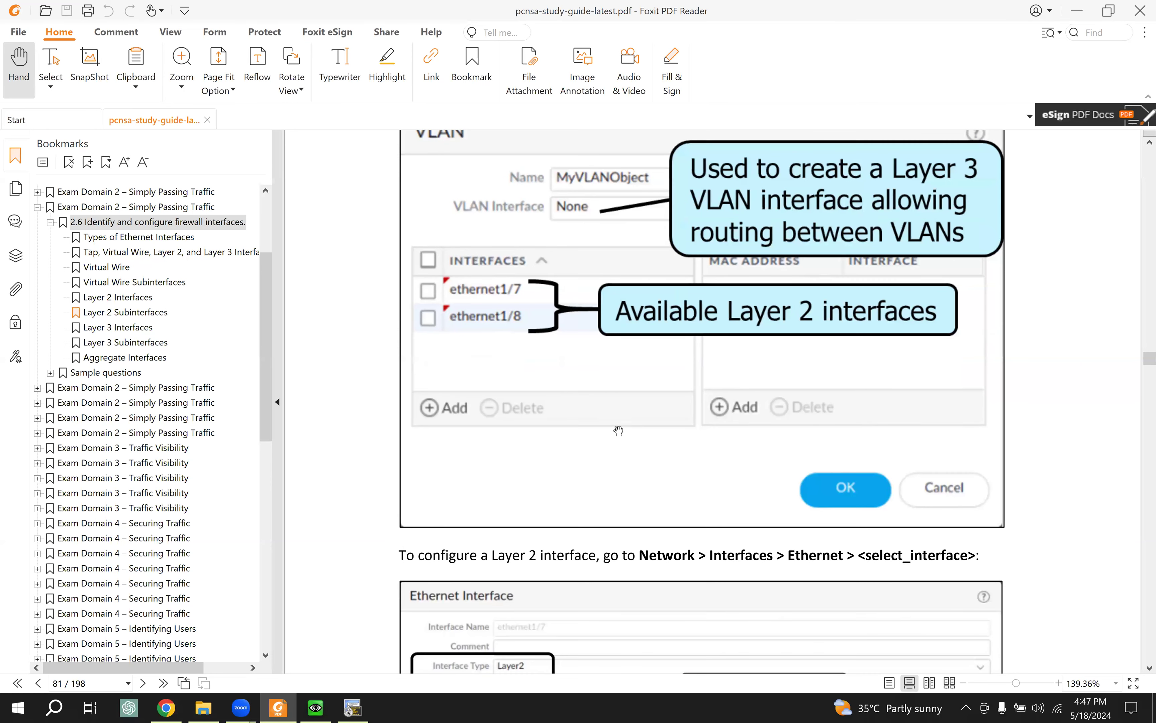
pyautogui.scroll(-4, 618, 429)
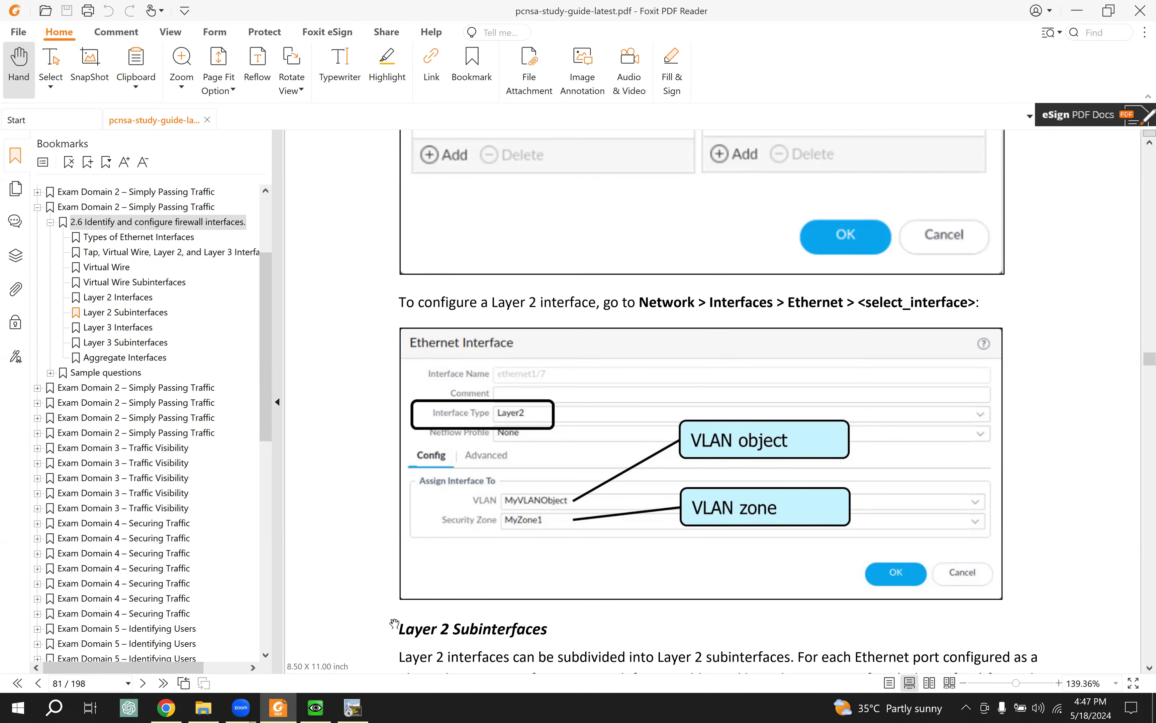
pyautogui.click(166, 707)
pyautogui.click(316, 708)
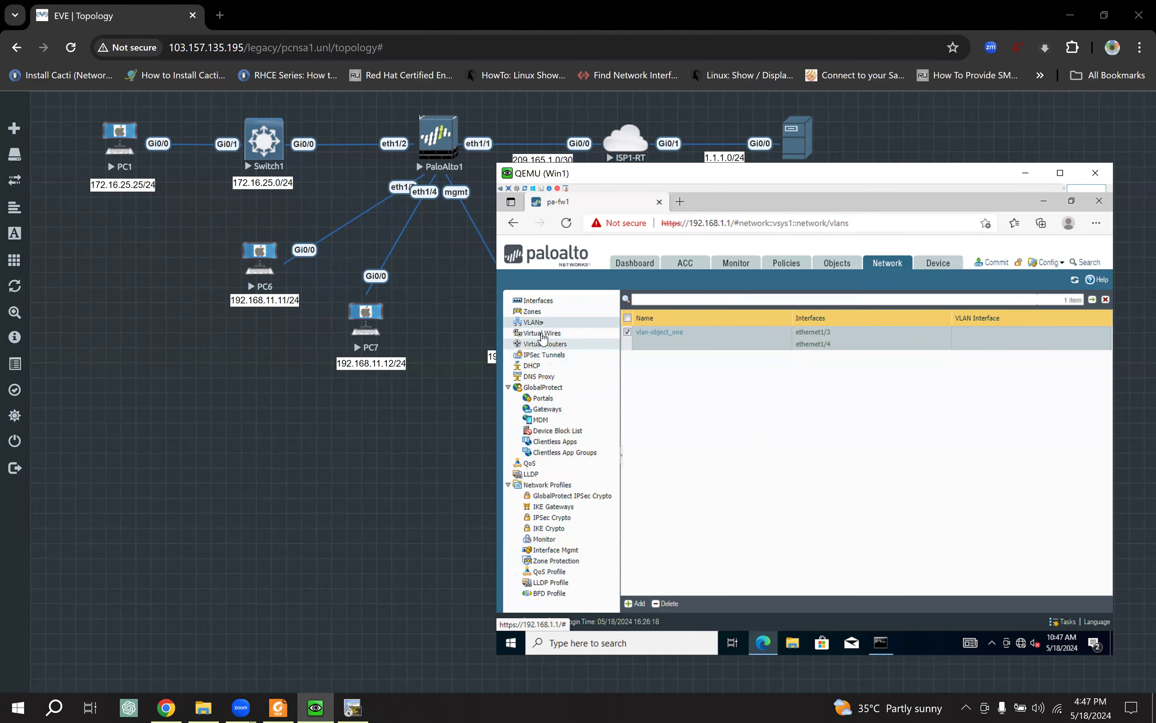
# Step: Create zone layer2_zone of type Layer2, removing the empty interface row before saving
pyautogui.click(543, 313)
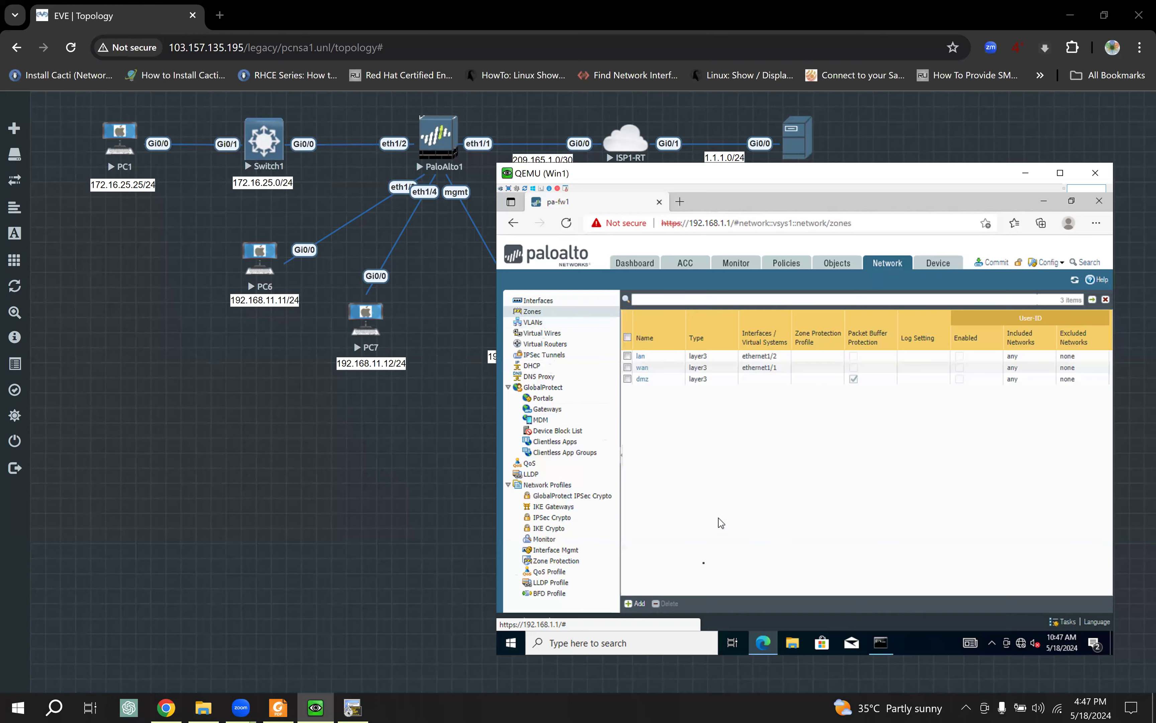
pyautogui.click(636, 603)
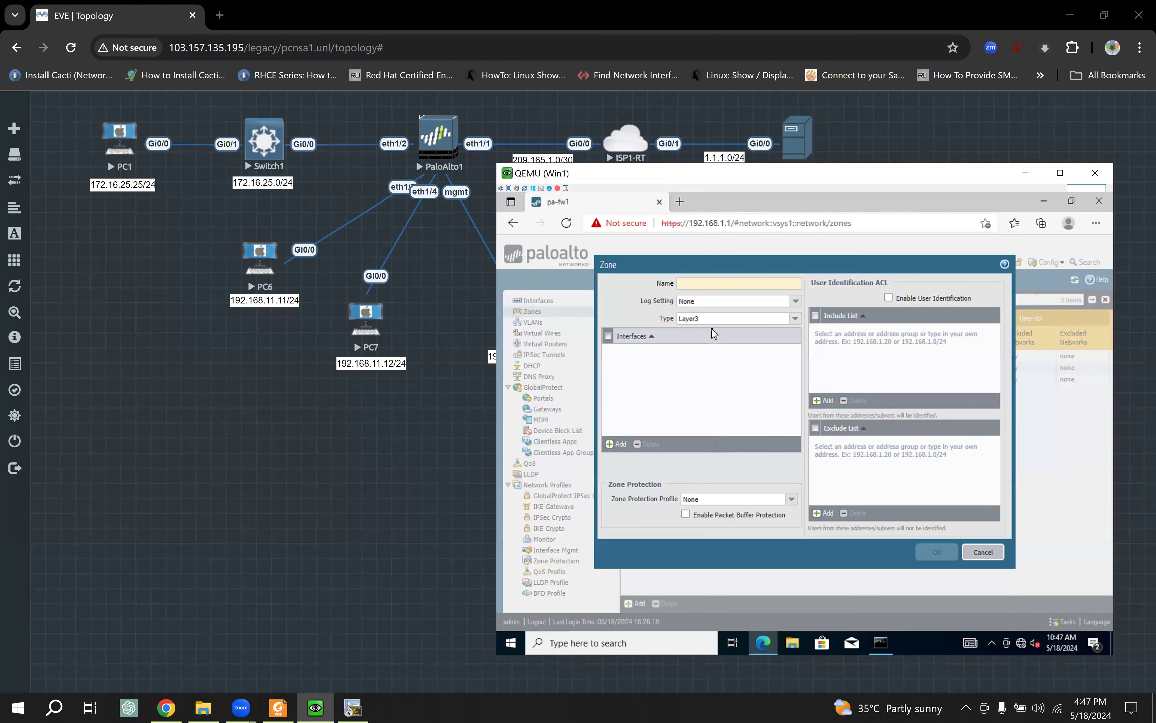
pyautogui.write('lay')
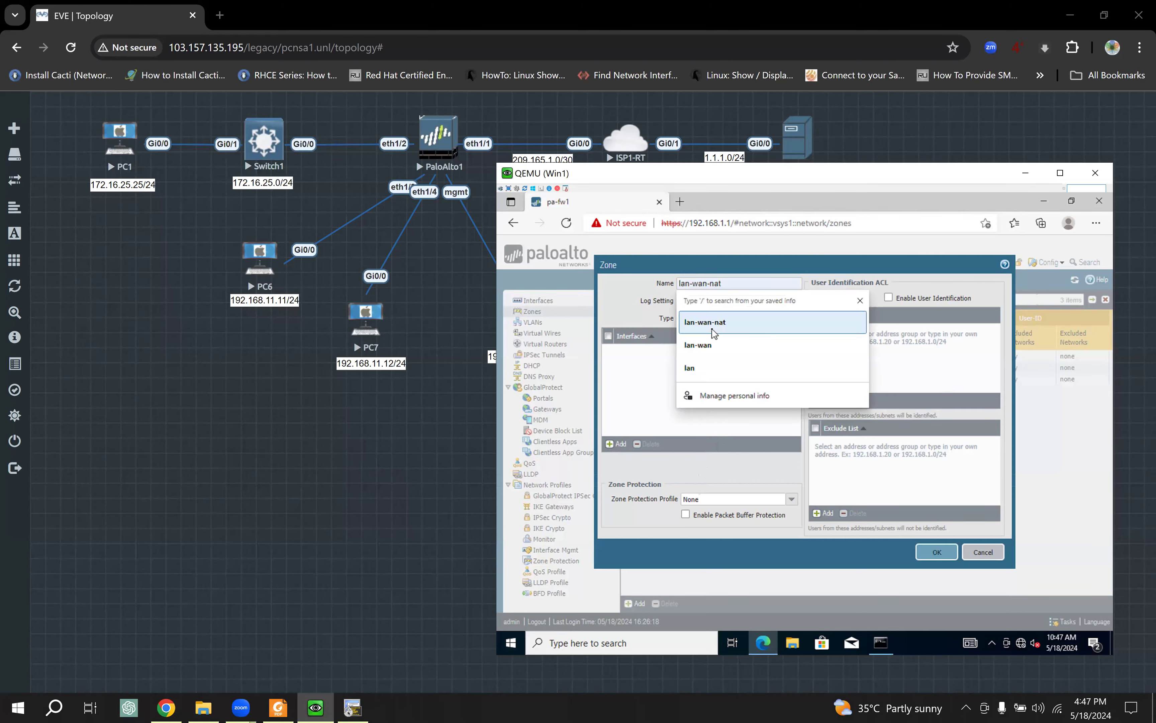
pyautogui.write('er2')
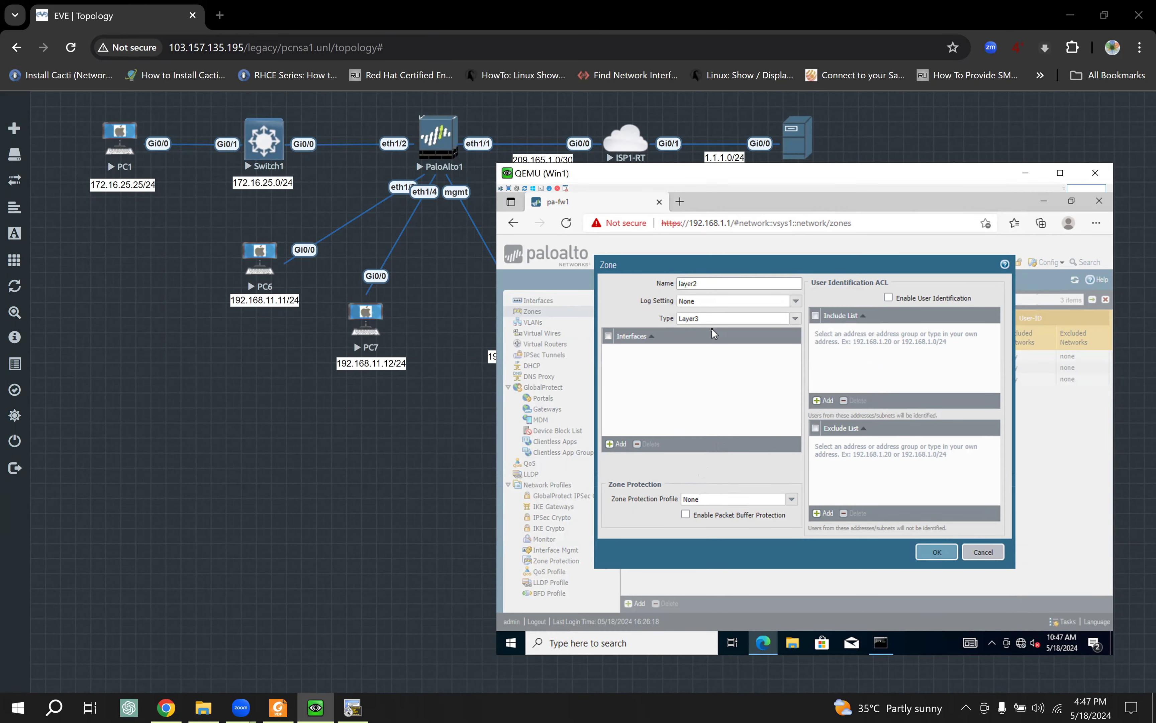
pyautogui.write('_zone')
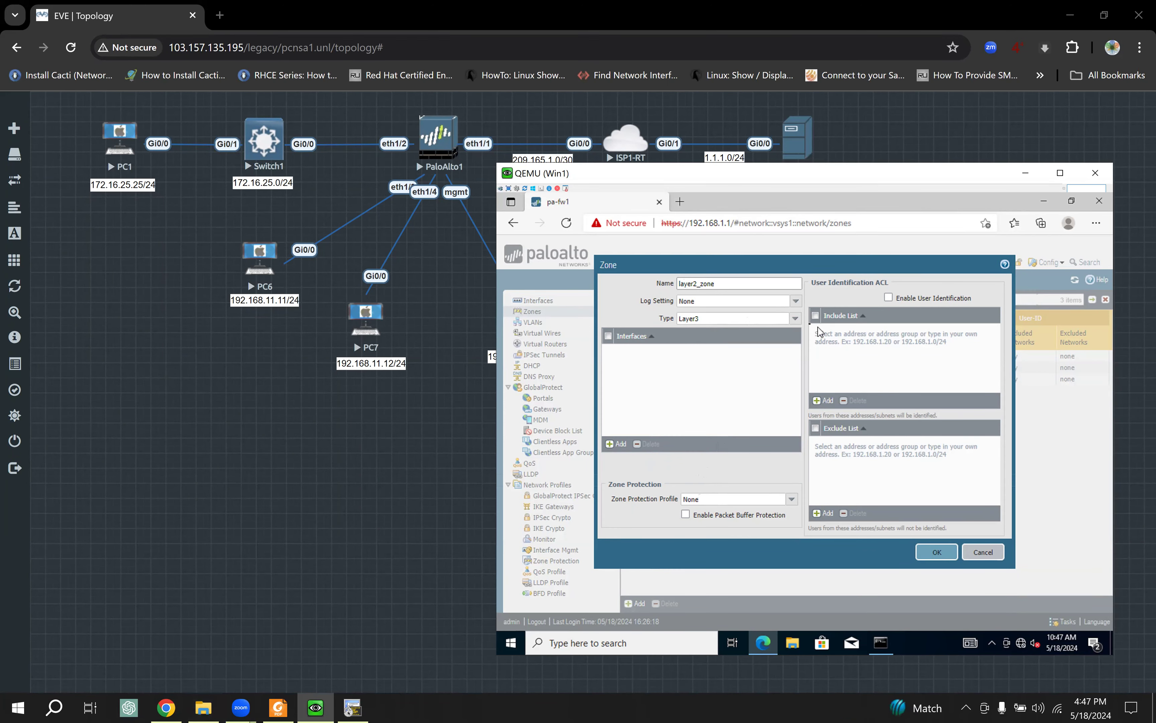
pyautogui.click(798, 323)
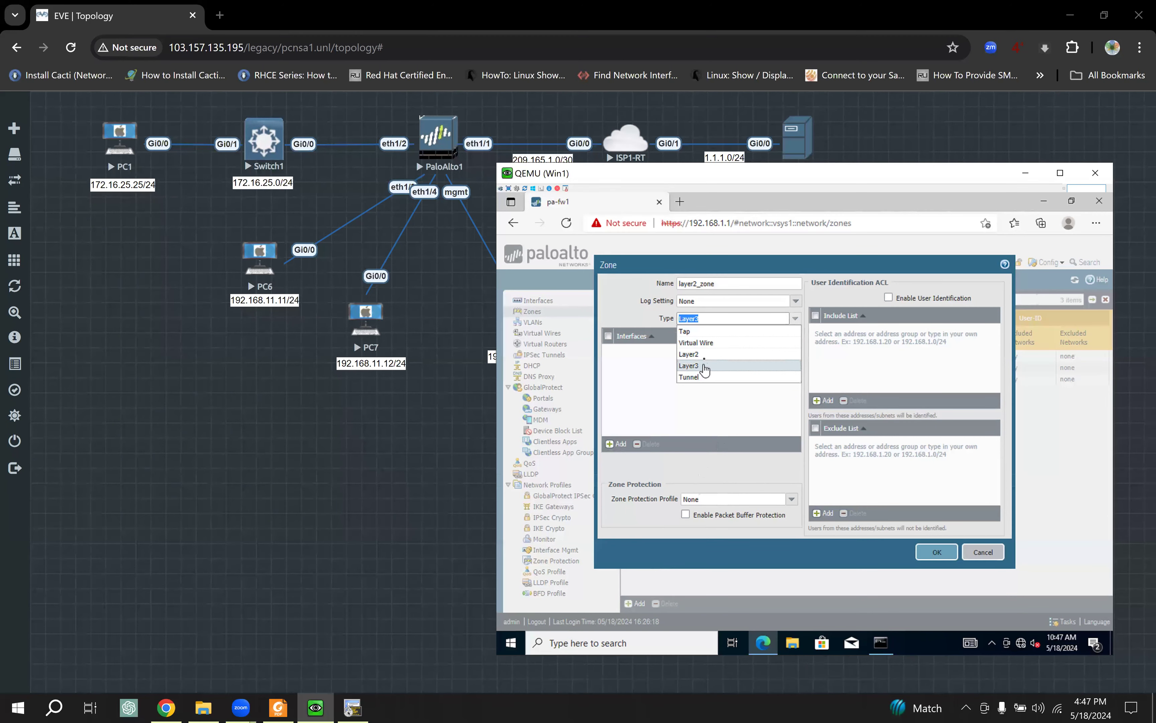
pyautogui.click(716, 361)
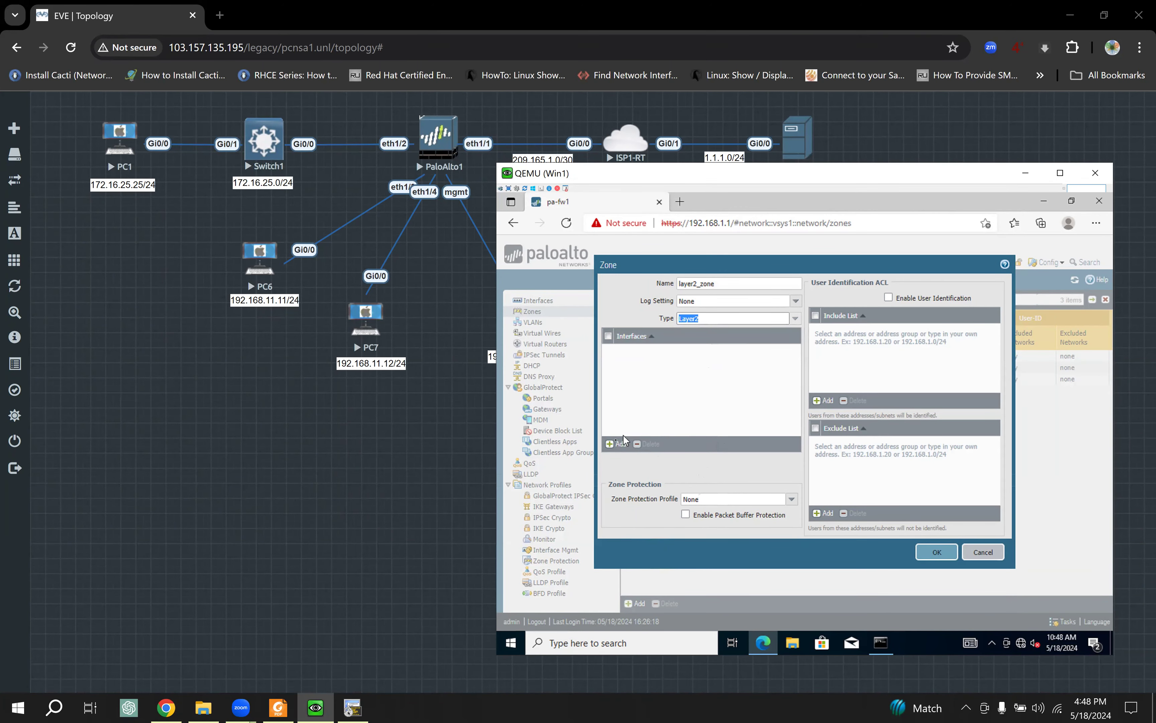
pyautogui.click(615, 445)
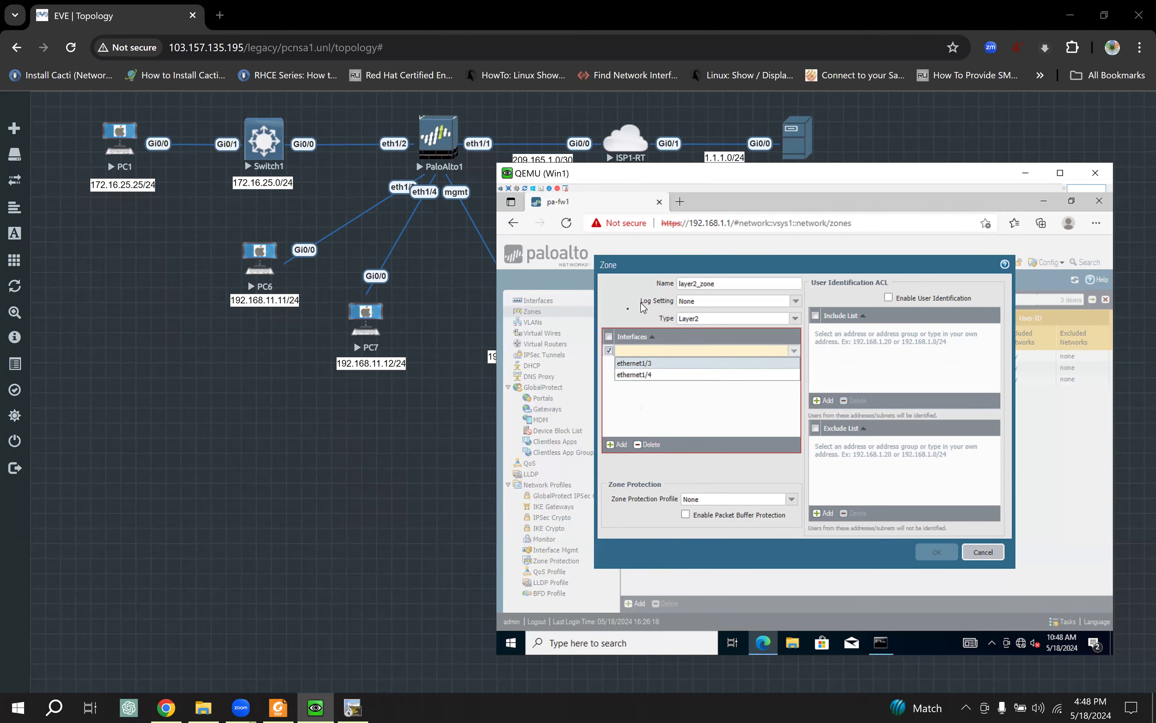
pyautogui.click(615, 324)
pyautogui.click(608, 350)
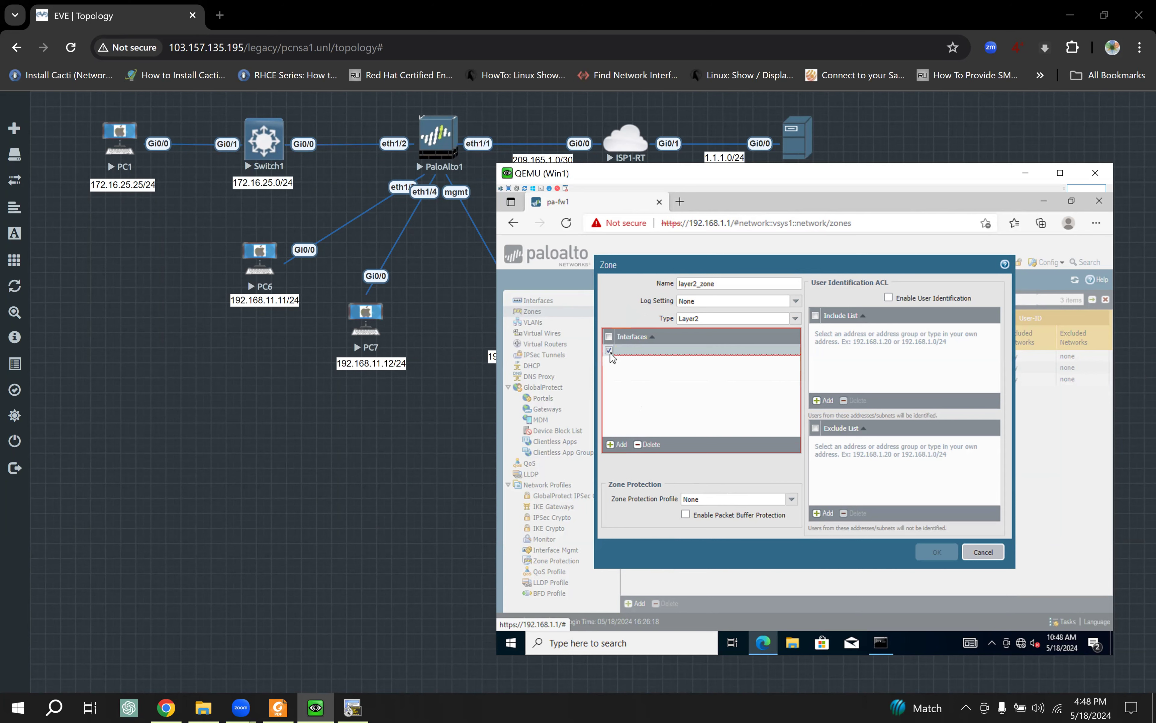
pyautogui.click(703, 354)
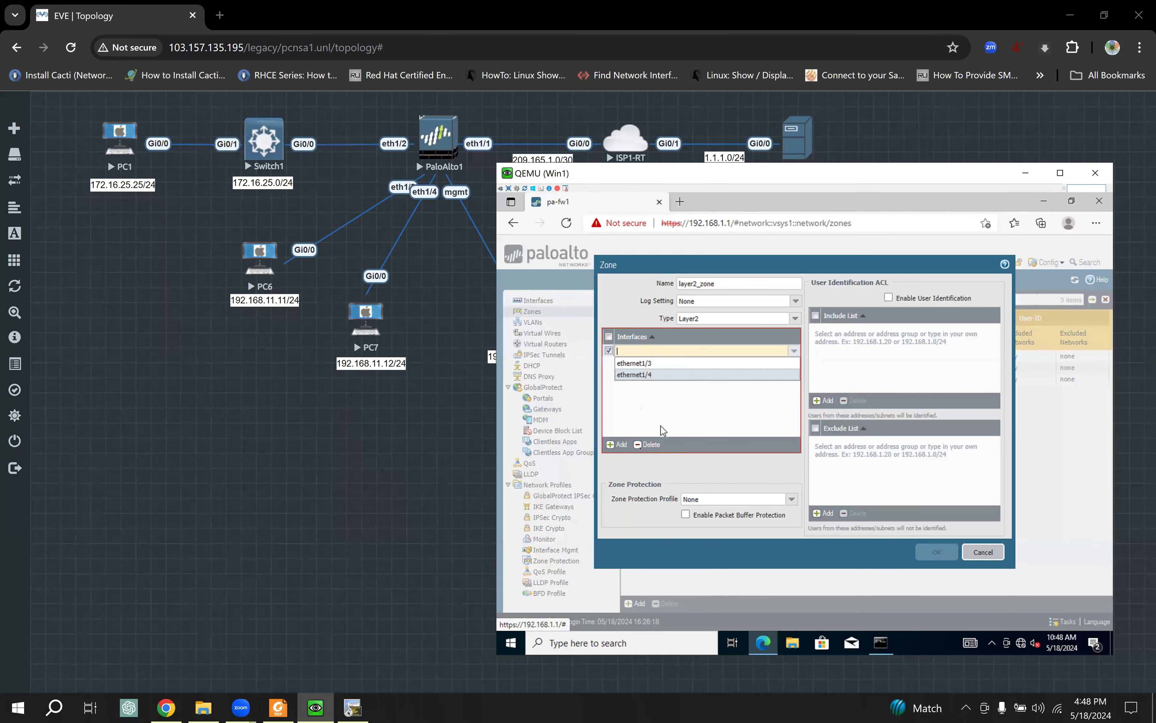
pyautogui.click(648, 445)
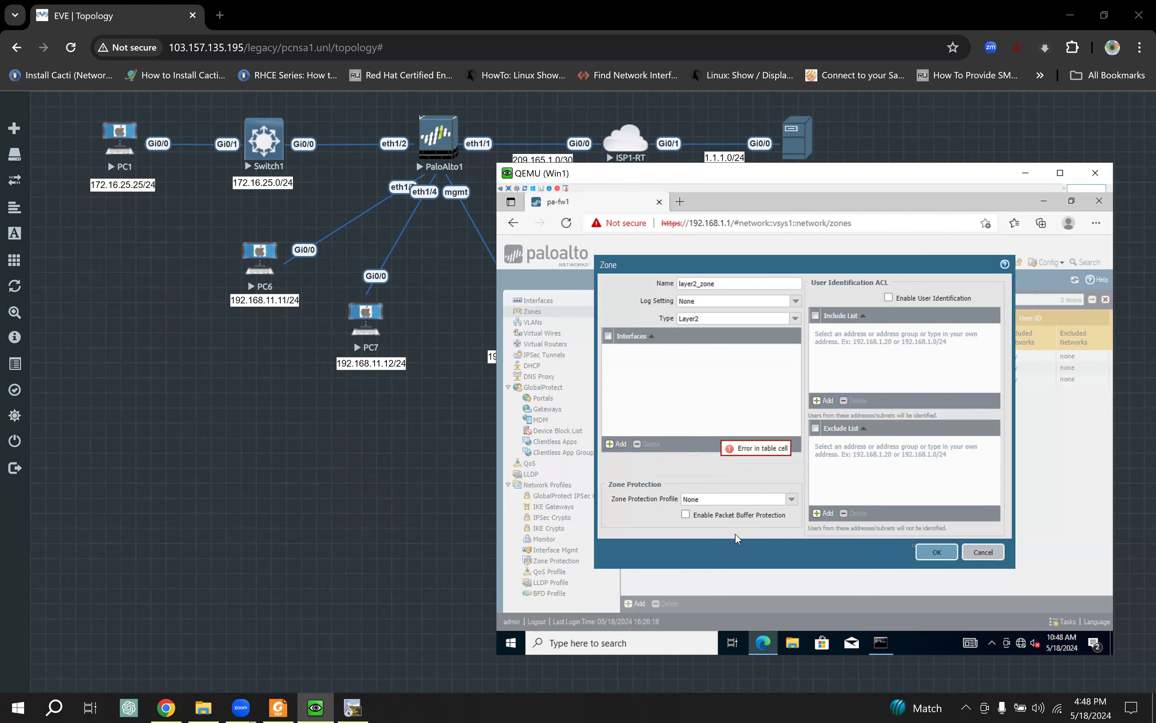
pyautogui.click(938, 553)
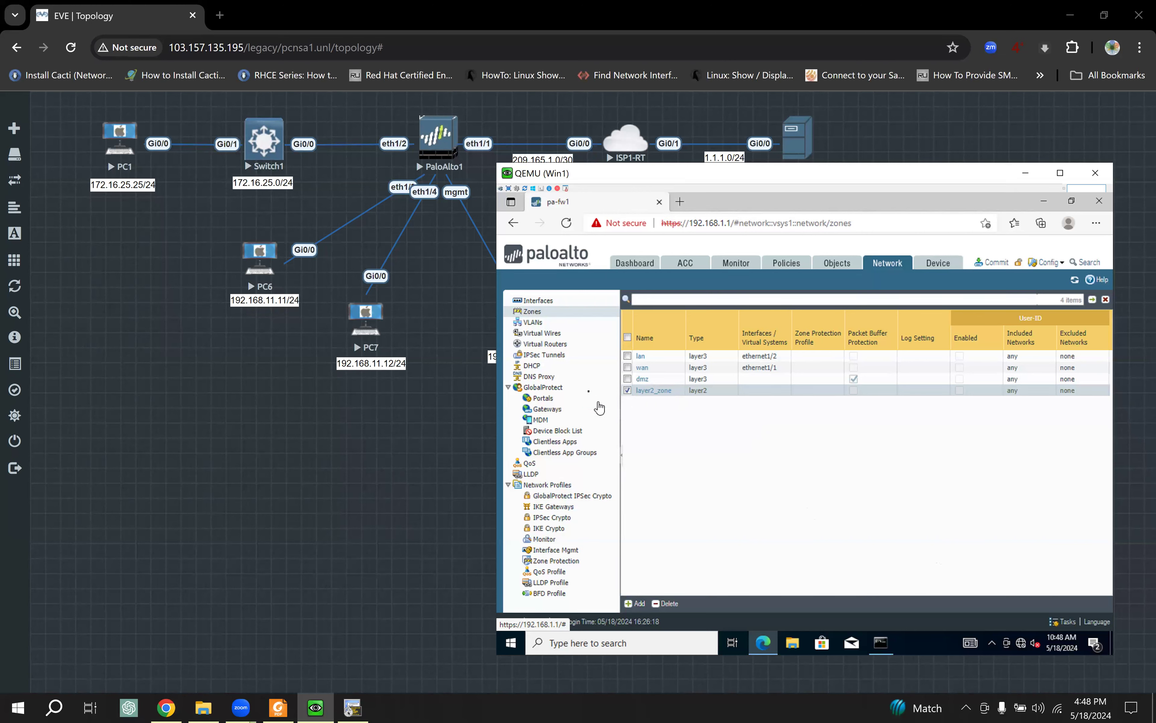
# Step: Assign ethernet1/3 to the layer2_zone security zone
pyautogui.click(537, 301)
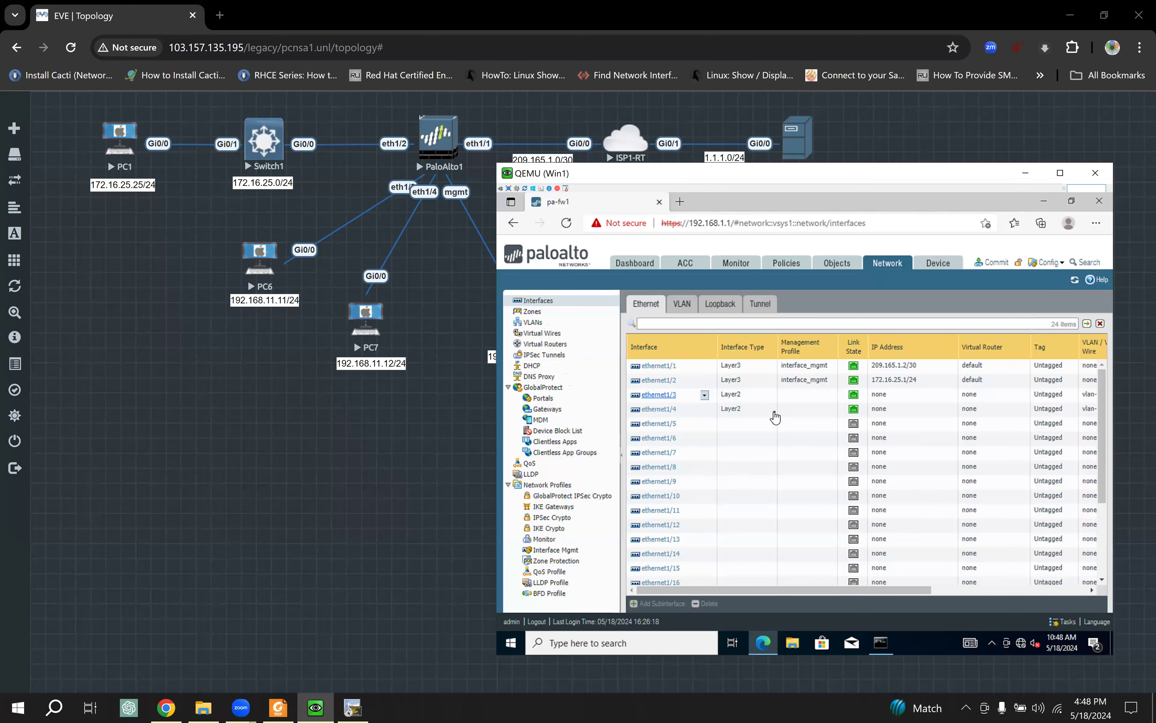
pyautogui.click(660, 395)
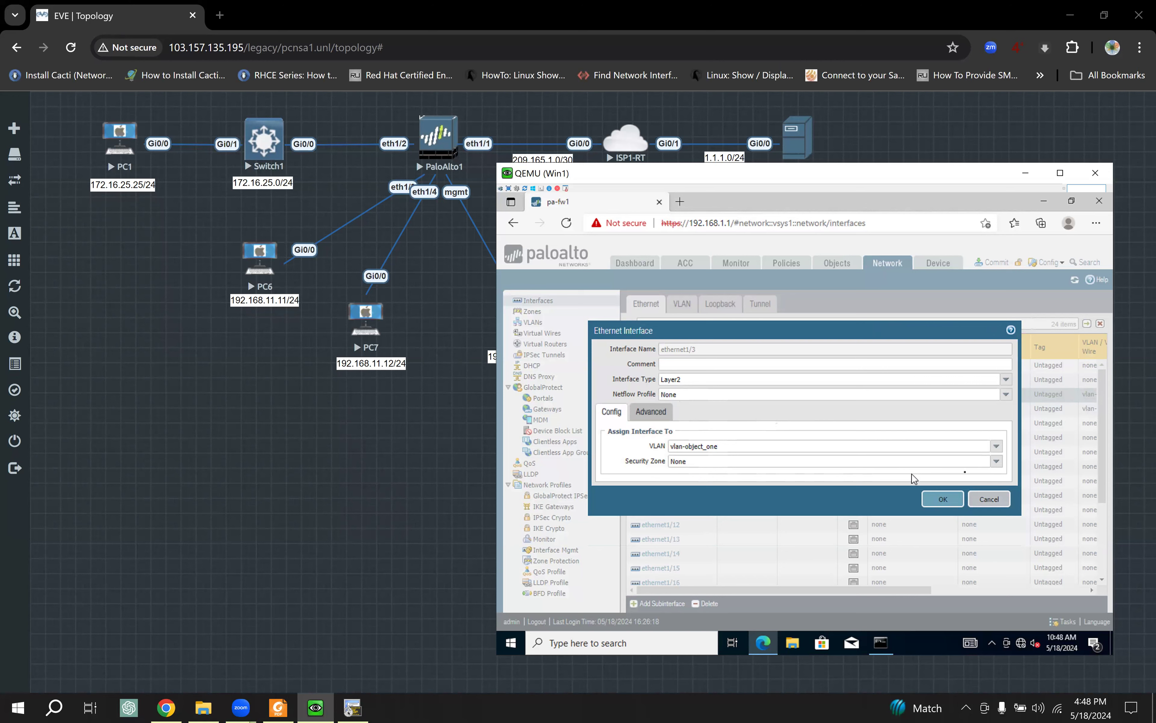
pyautogui.click(1000, 472)
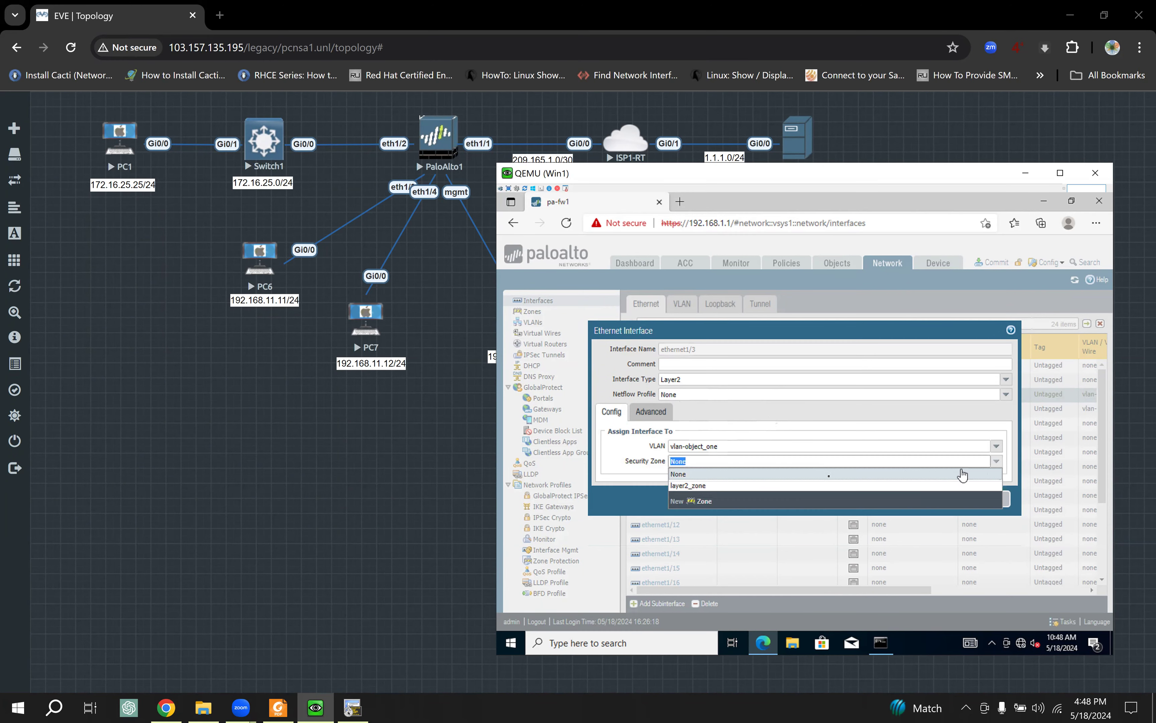
pyautogui.click(702, 489)
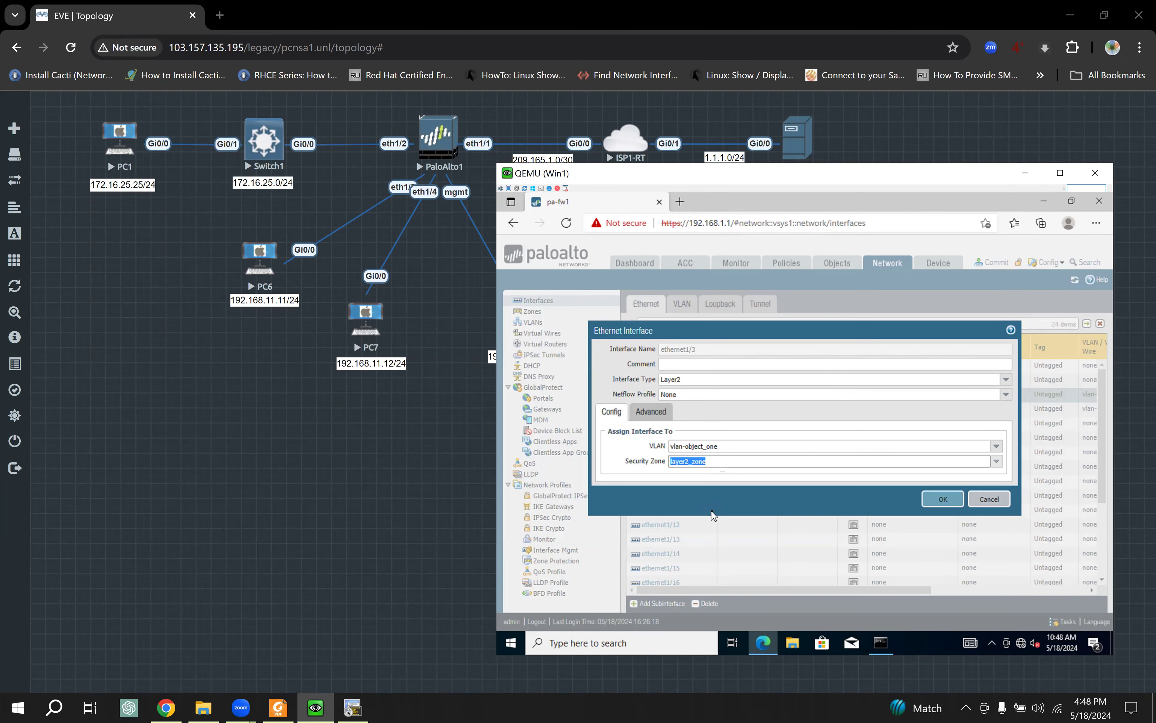
pyautogui.click(943, 499)
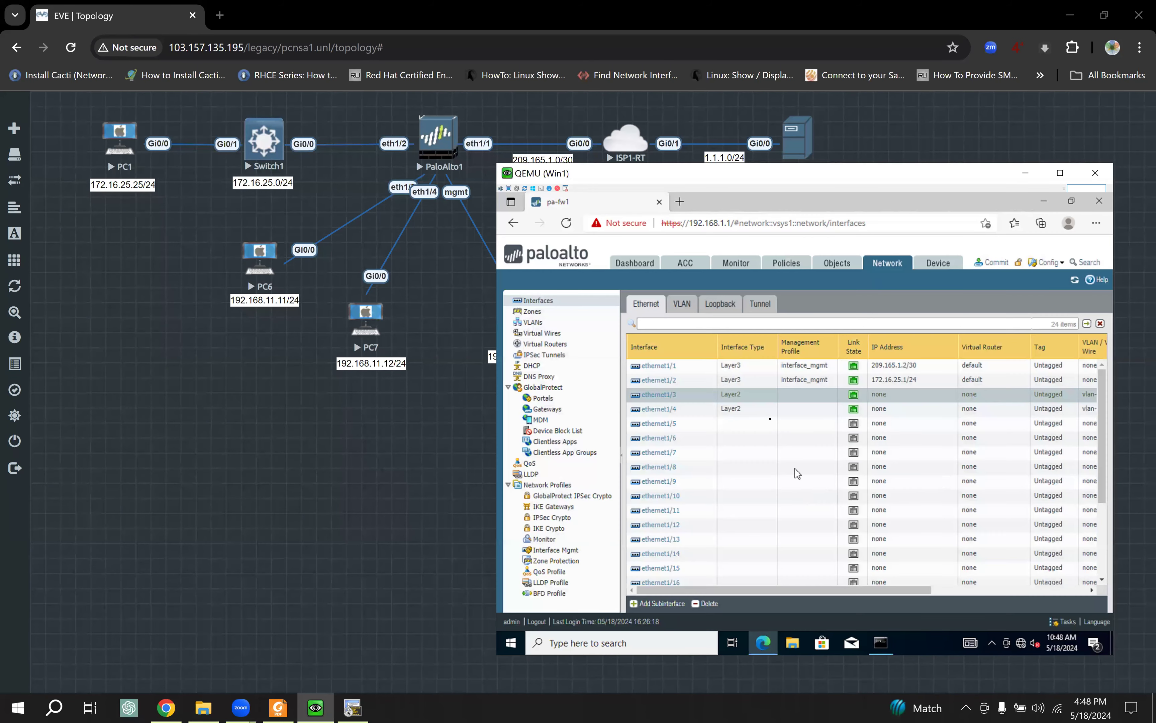
# Step: Assign ethernet1/4 to the layer2_zone security zone
pyautogui.click(662, 416)
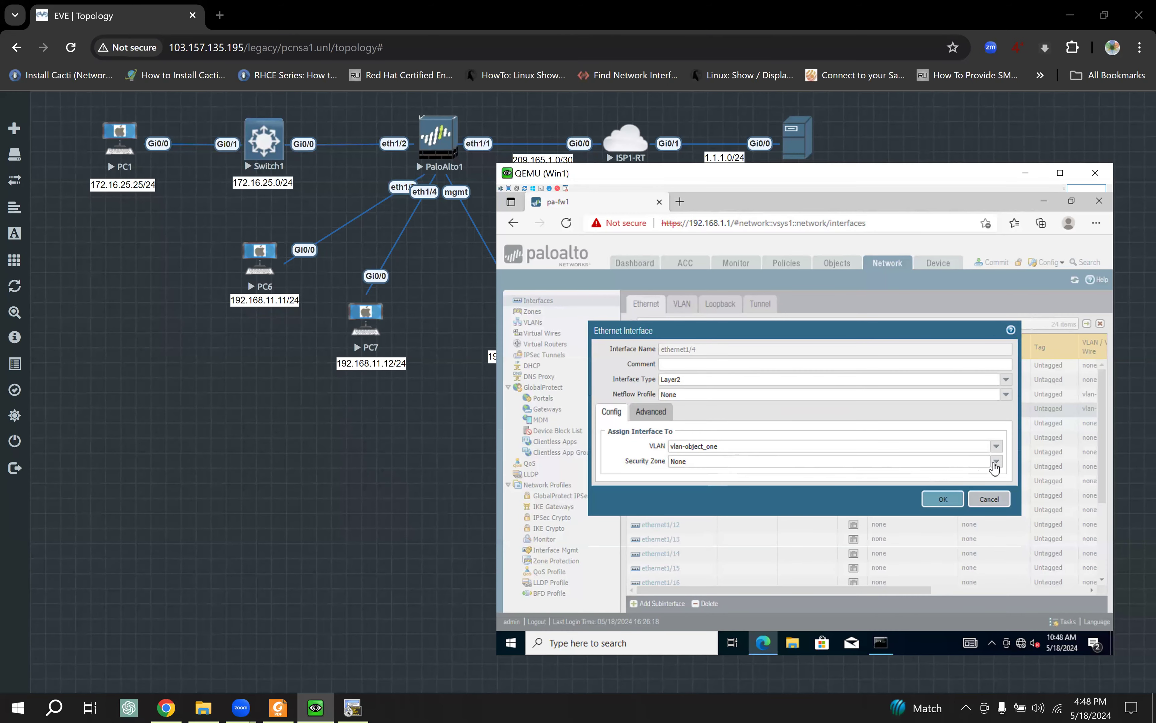
pyautogui.click(997, 461)
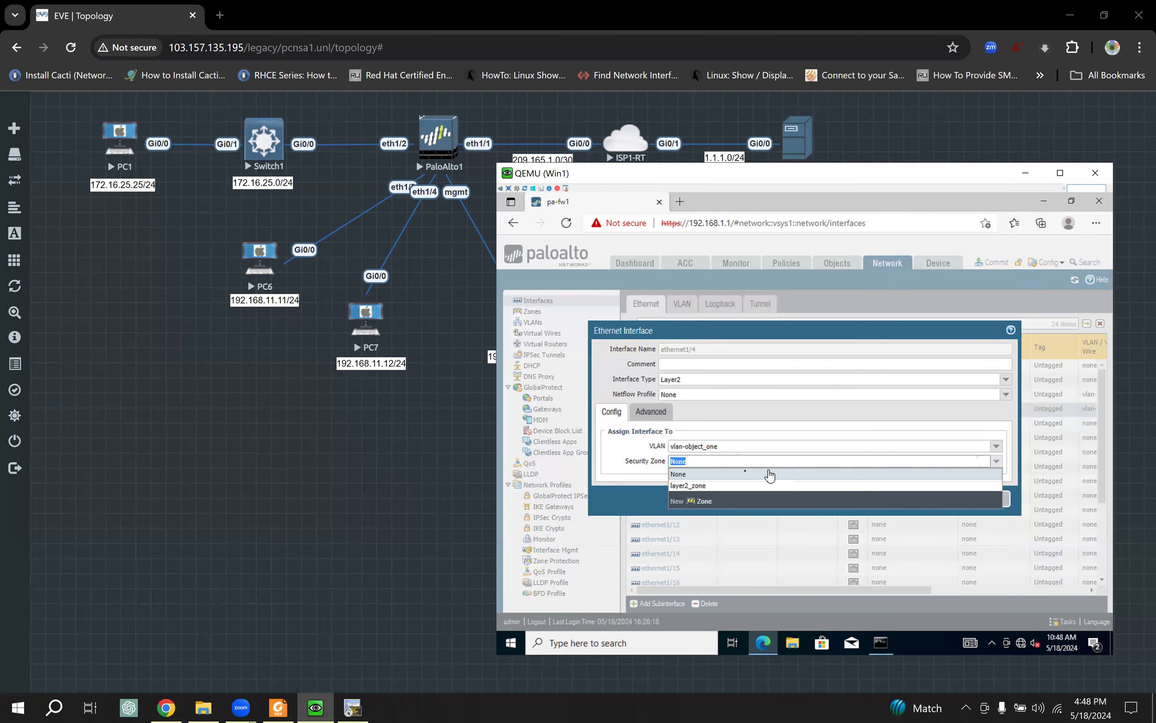
pyautogui.click(721, 486)
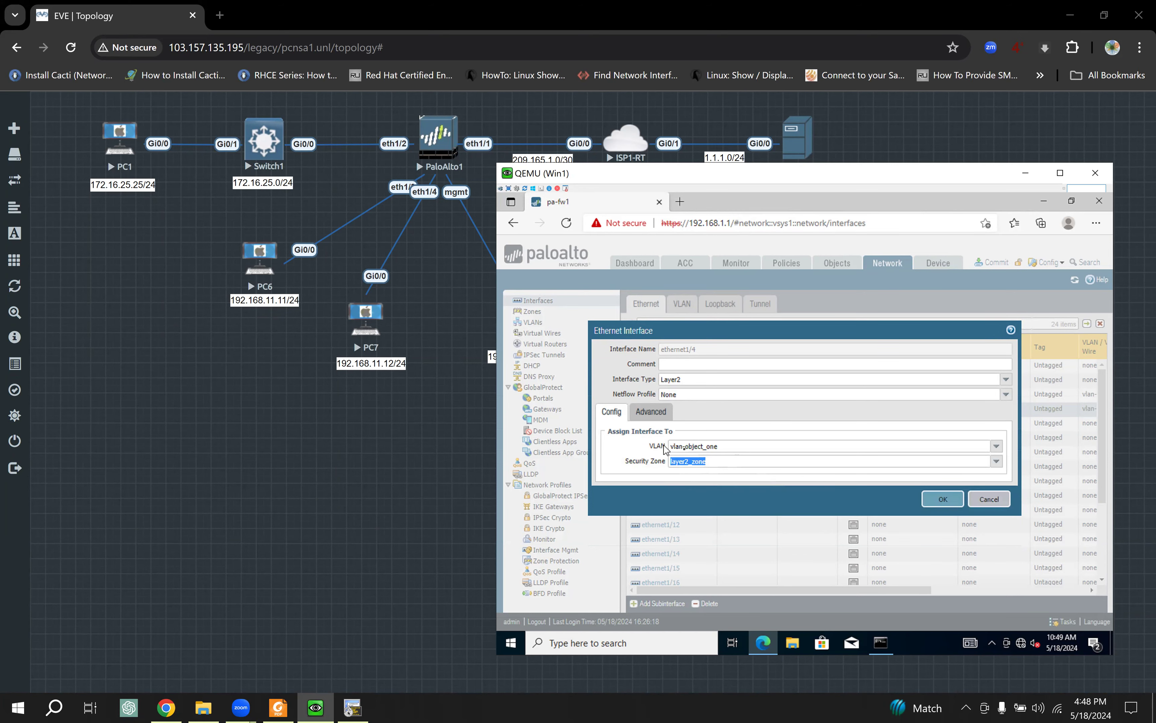
pyautogui.click(932, 502)
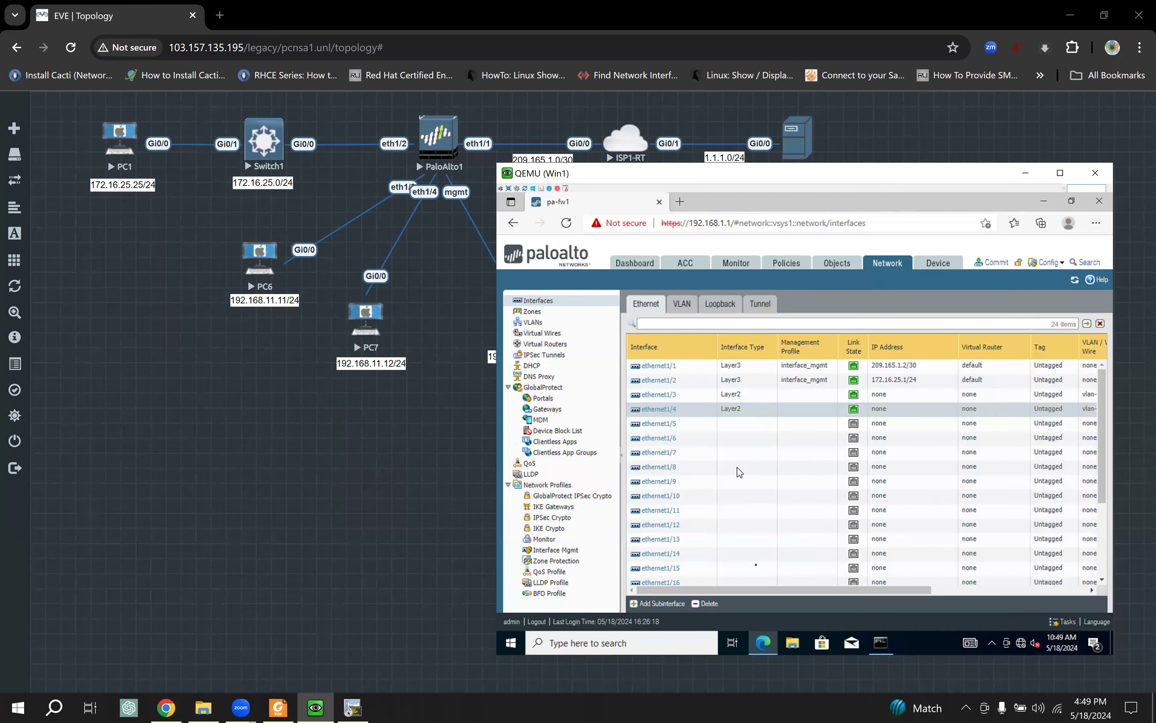
pyautogui.moveTo(807, 591)
pyautogui.mouseDown()
pyautogui.moveTo(967, 594)
pyautogui.moveTo(789, 592)
pyautogui.mouseUp()
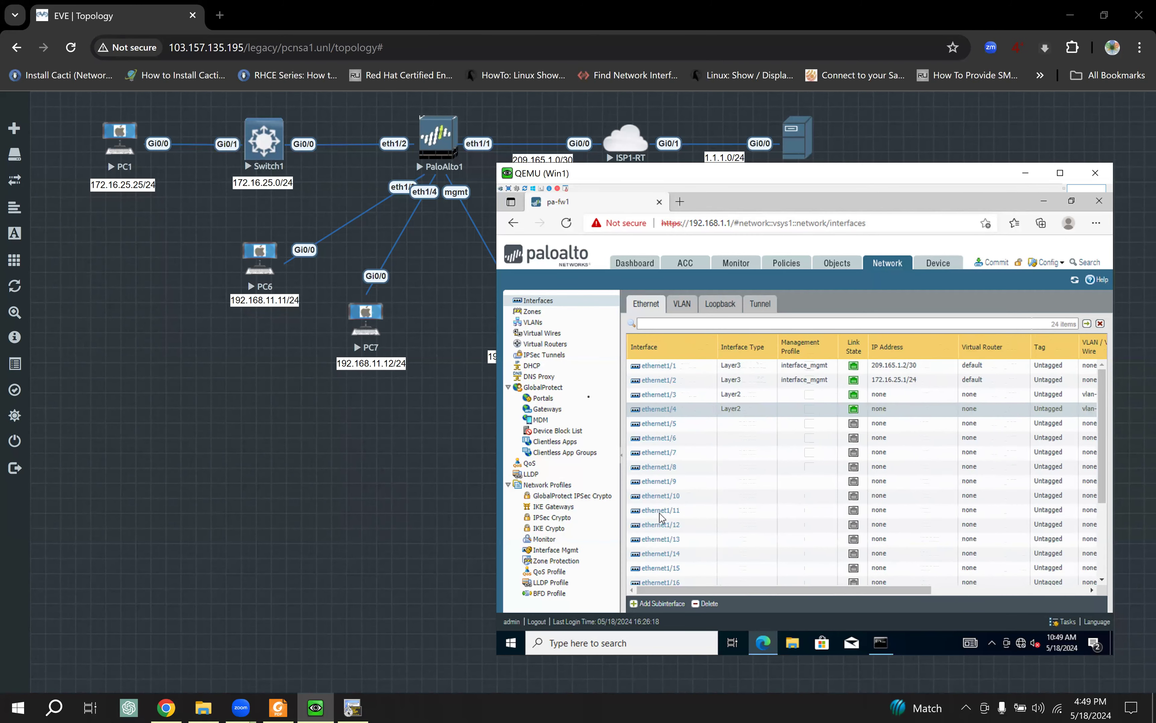
# Step: Validate and commit the pending configuration, then close the successful commit report
pyautogui.click(532, 312)
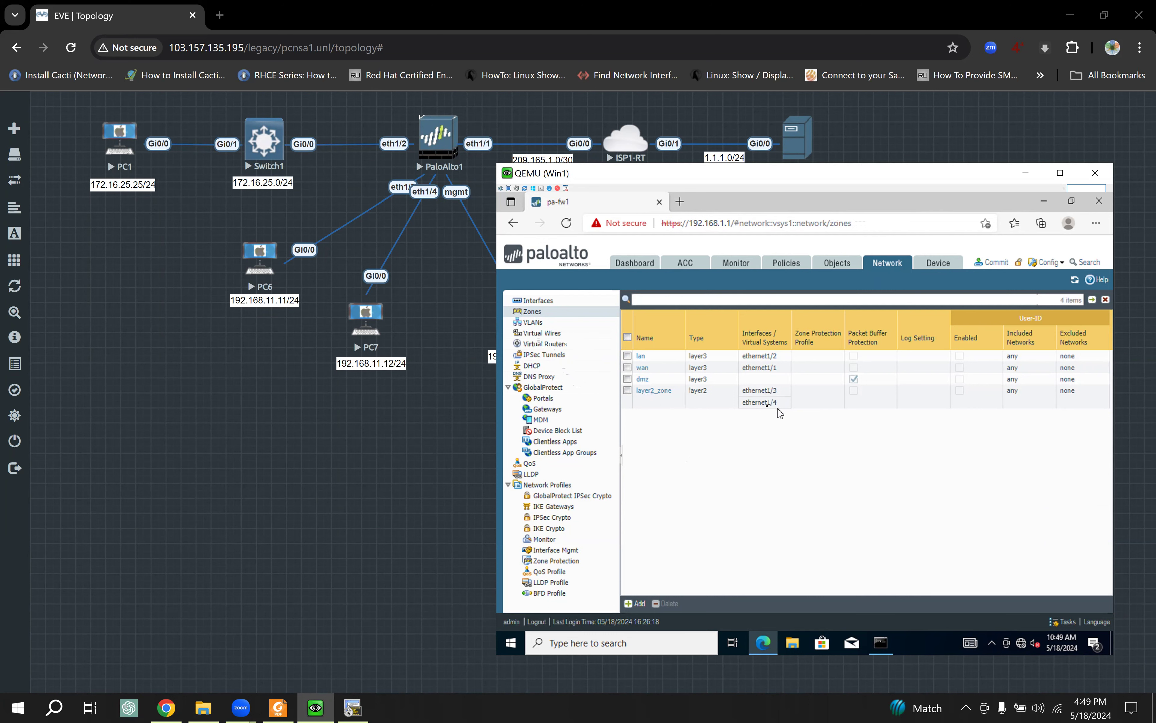
pyautogui.click(993, 268)
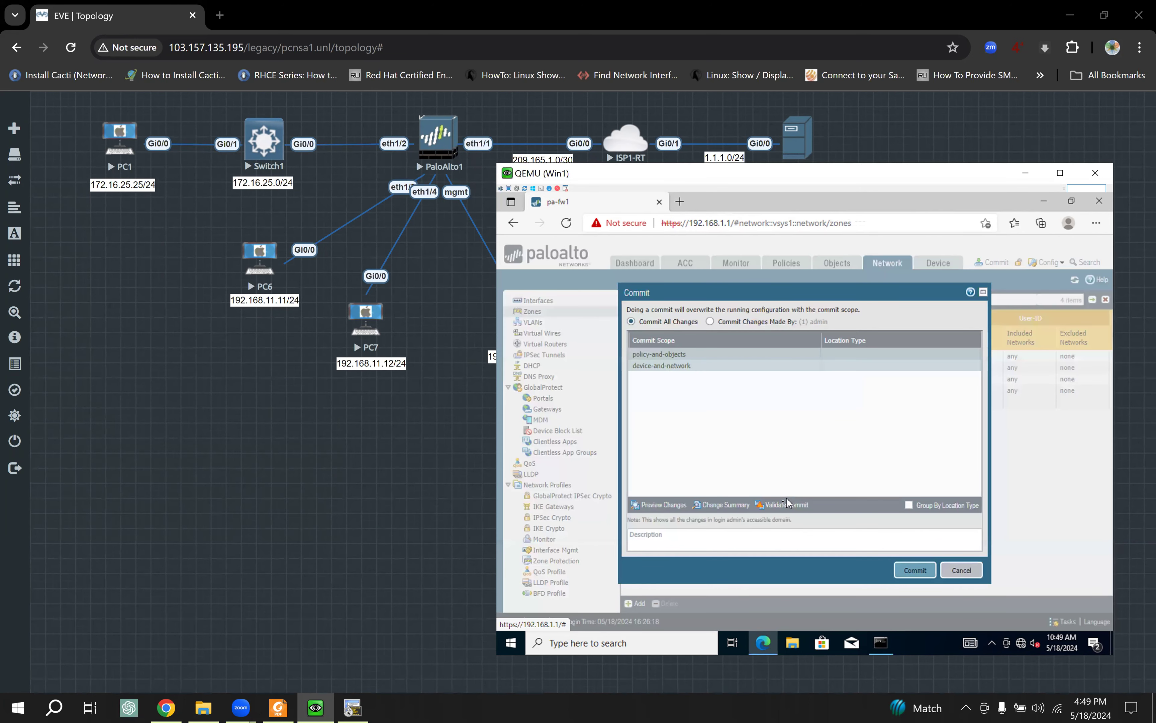
pyautogui.click(787, 504)
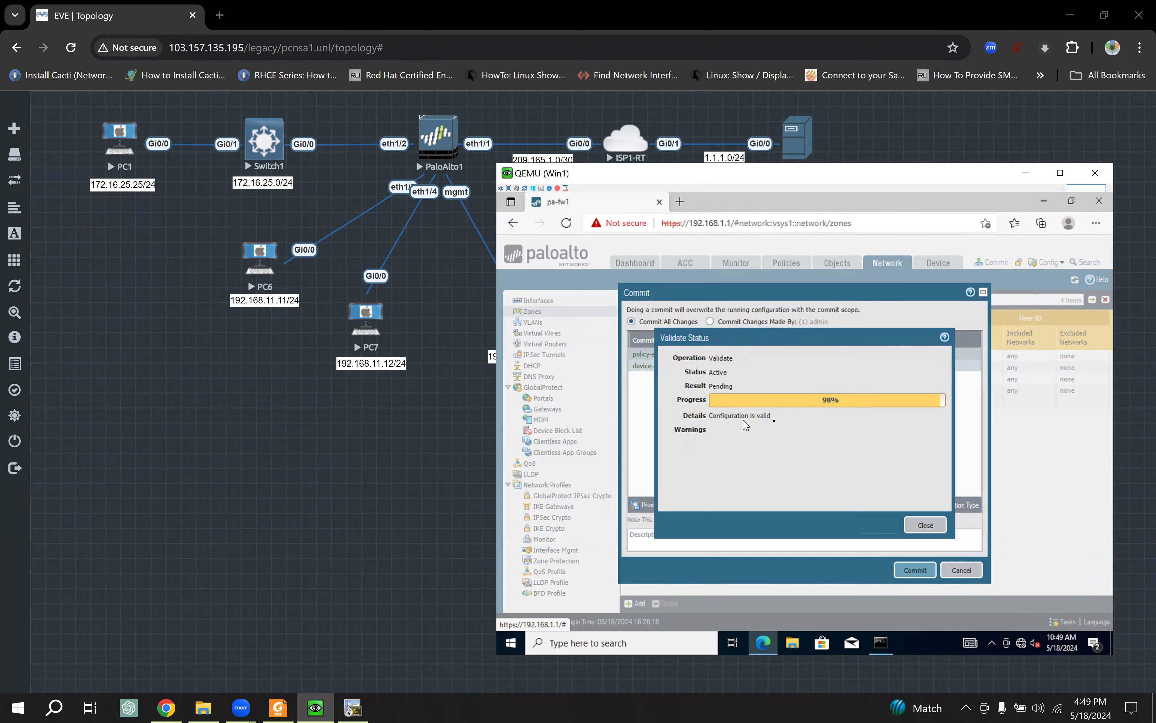
pyautogui.click(922, 526)
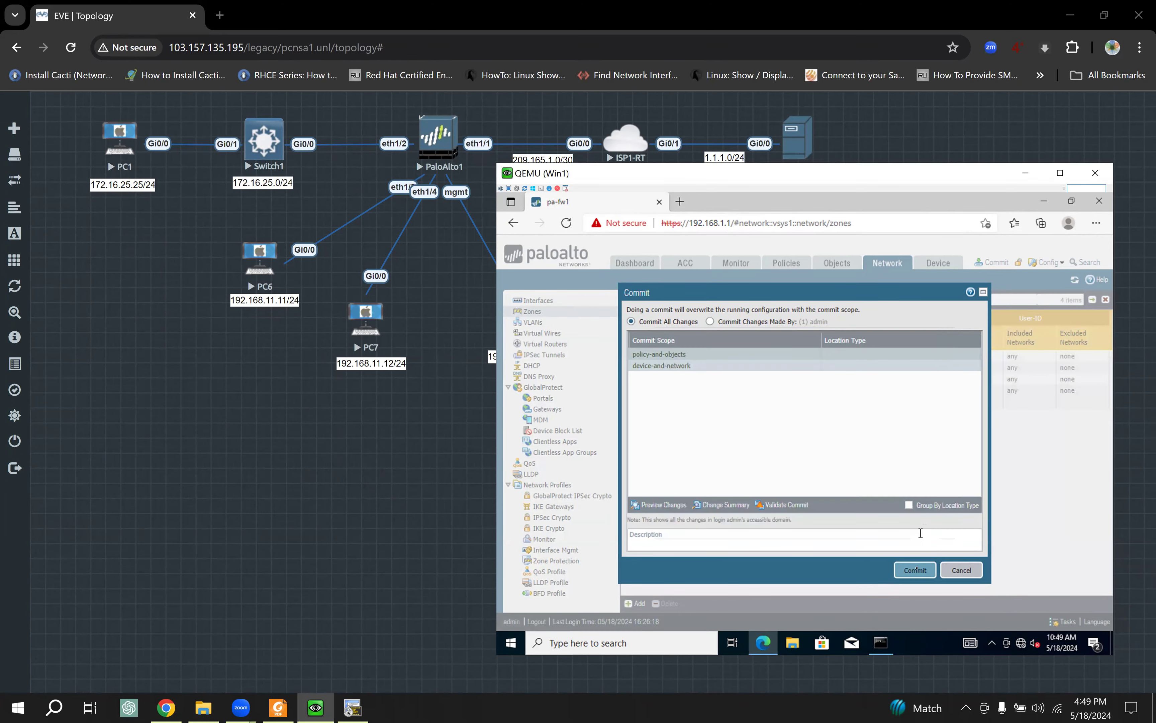
pyautogui.click(916, 570)
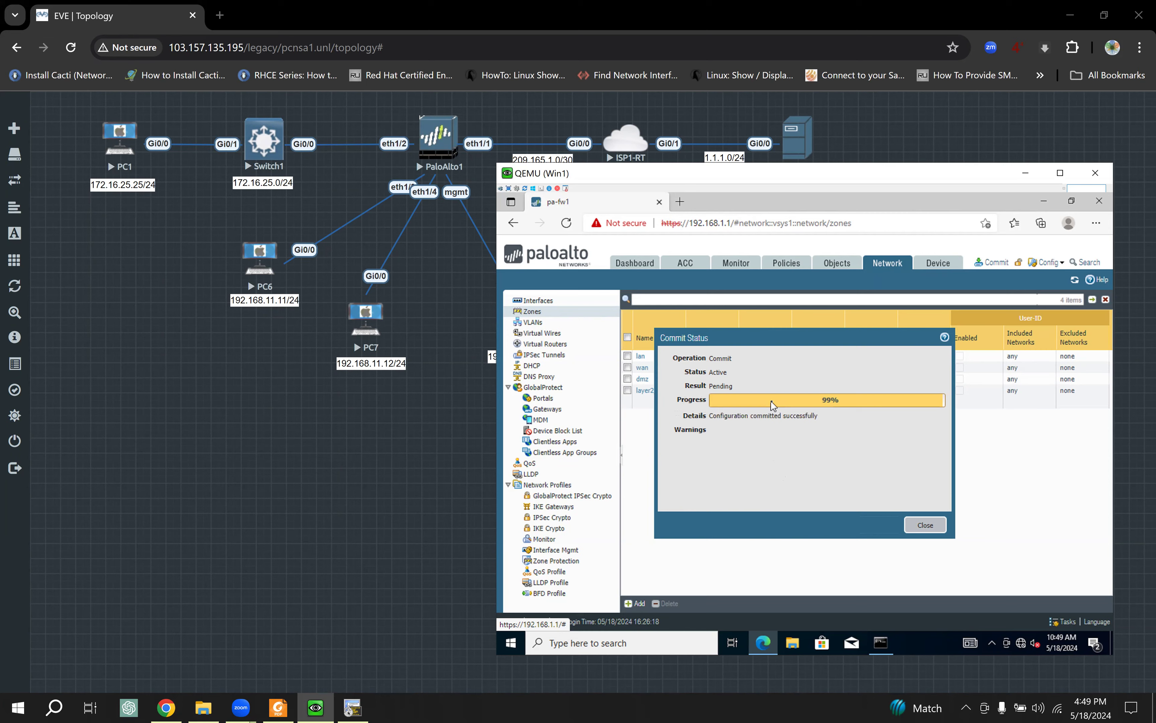
pyautogui.click(933, 527)
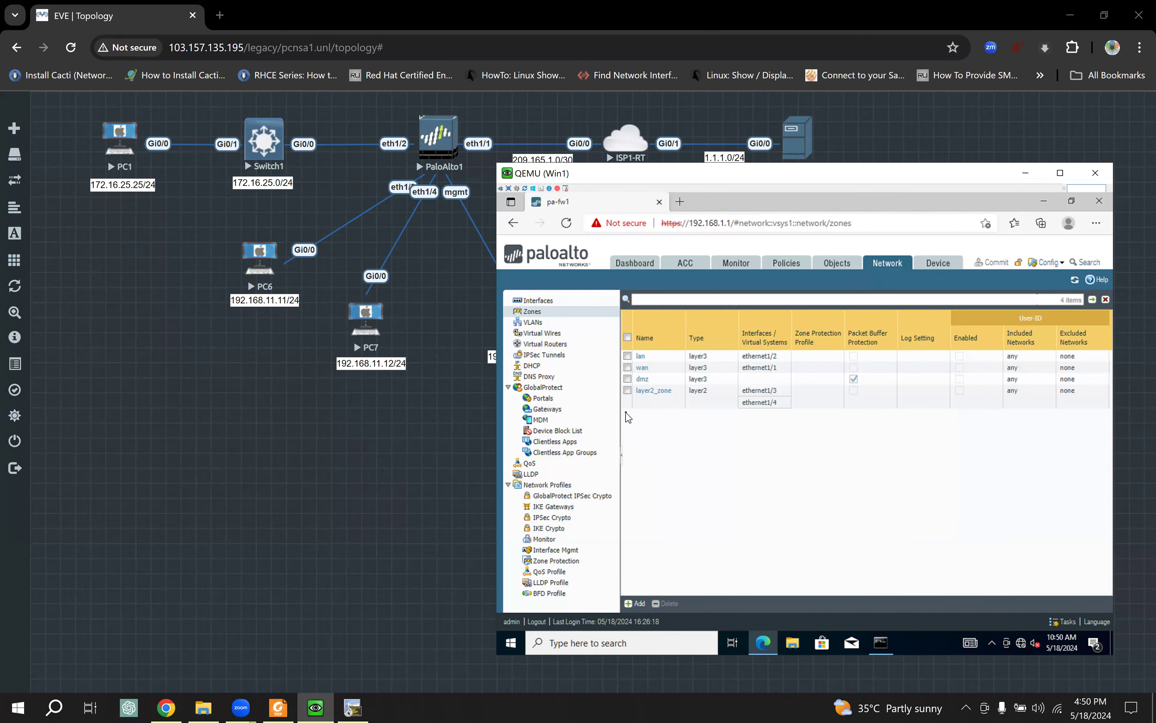
# Step: Enter privileged mode on PC6's console with enable
pyautogui.click(264, 262)
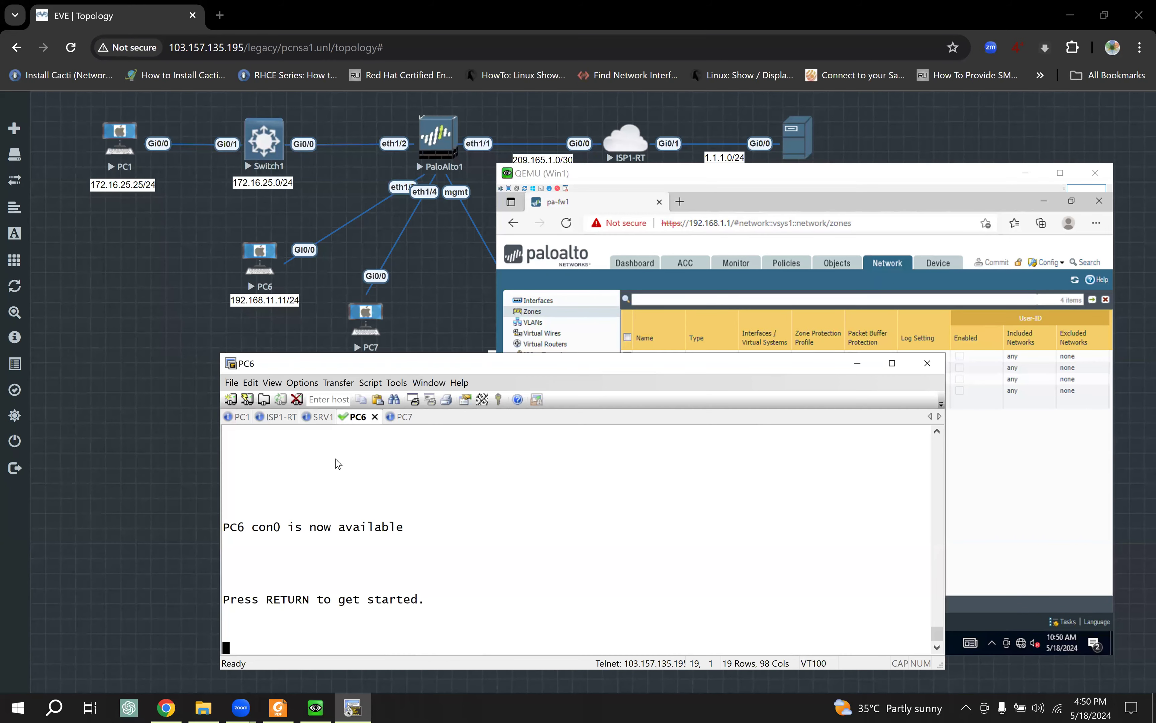
pyautogui.press('Return')
pyautogui.press('Return')
pyautogui.press('Return')
pyautogui.press('Return')
pyautogui.write('ena')
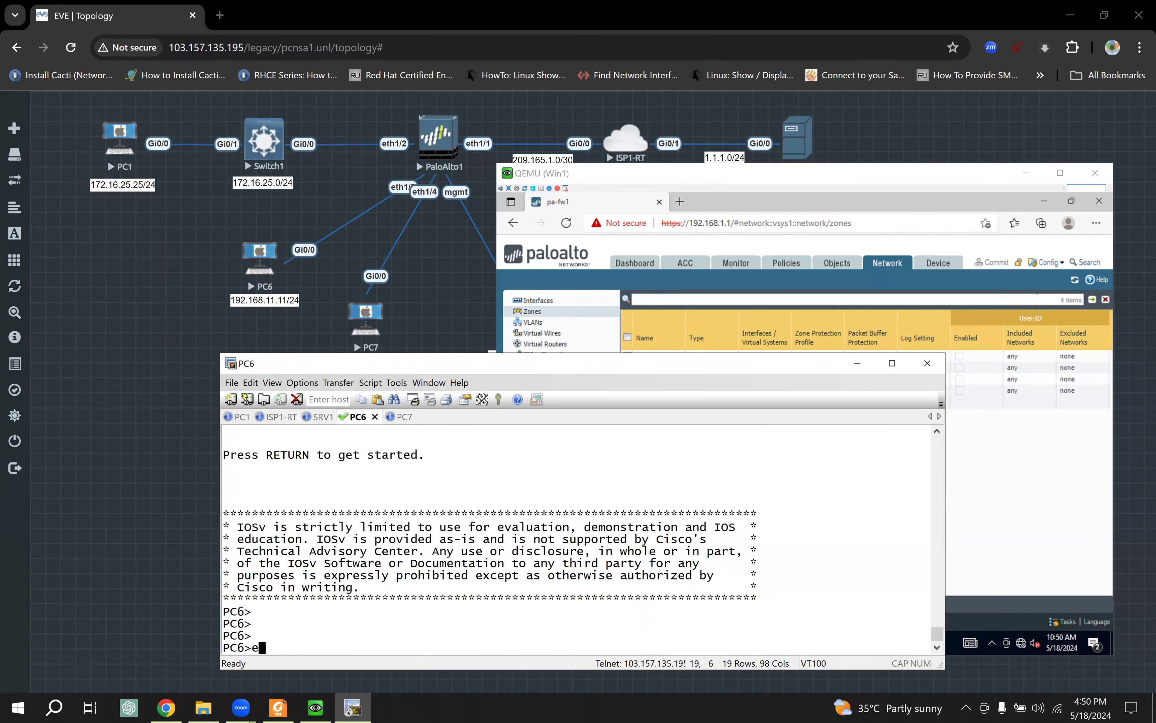
pyautogui.press('Tab')
pyautogui.press('Return')
pyautogui.press('Return')
pyautogui.press('Return')
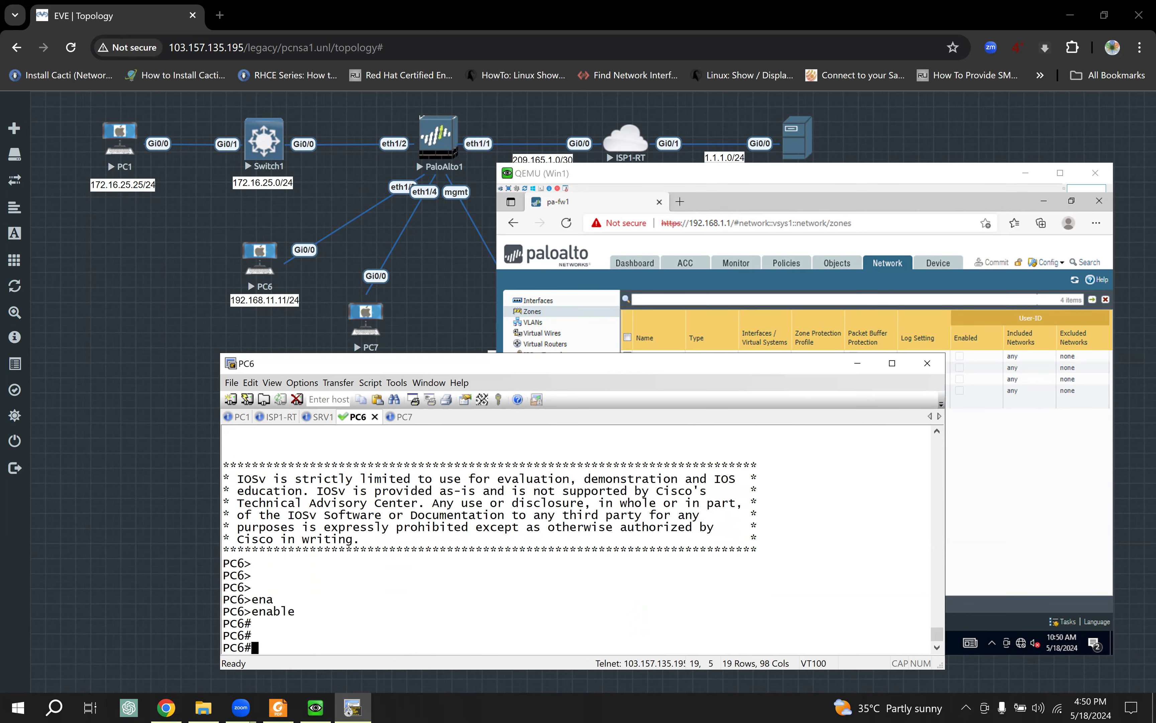
# Step: On PC7, enable and run show ip interface brief, copying its address 192.168.11.12
pyautogui.click(400, 417)
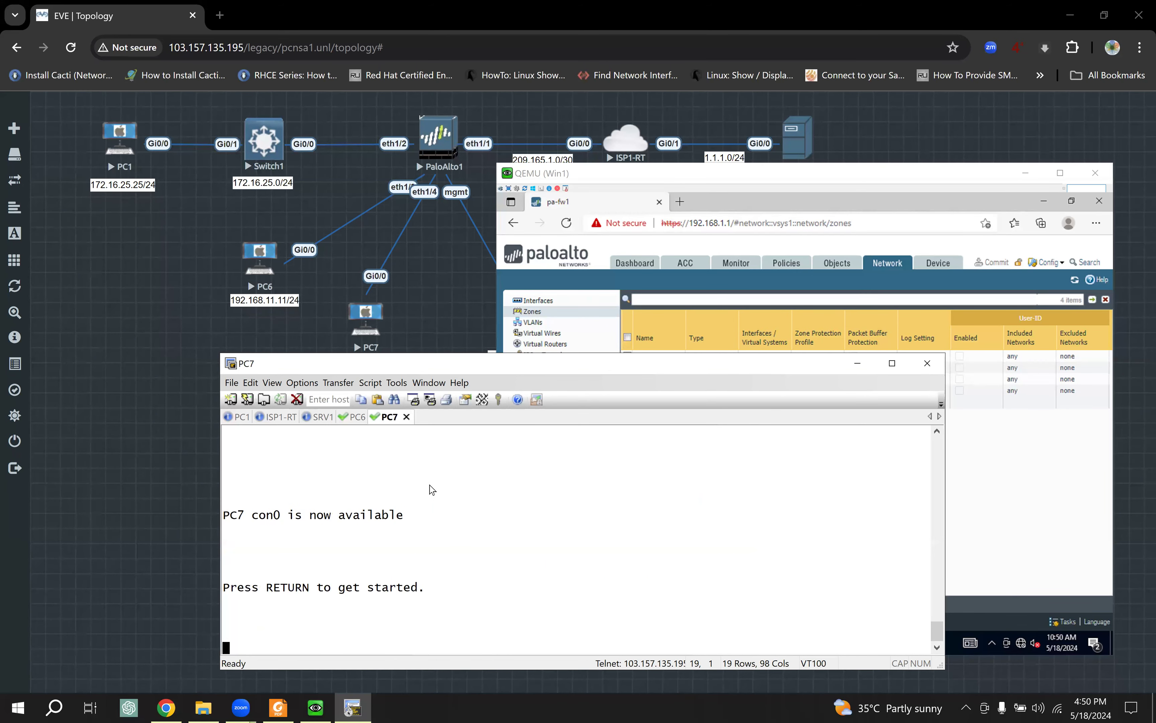
pyautogui.press('Return')
pyautogui.press('Return')
pyautogui.press('Return')
pyautogui.write('ena')
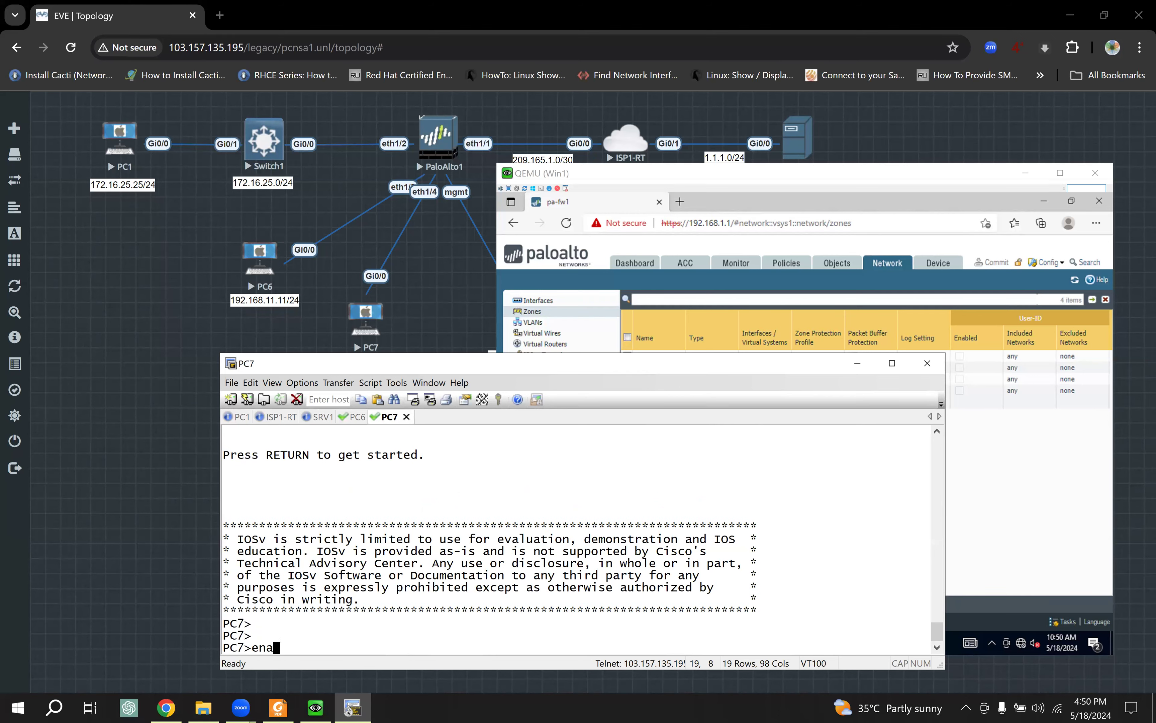
pyautogui.press('Tab')
pyautogui.press('Return')
pyautogui.press('Return')
pyautogui.write('sho')
pyautogui.press('Tab')
pyautogui.write('ip ')
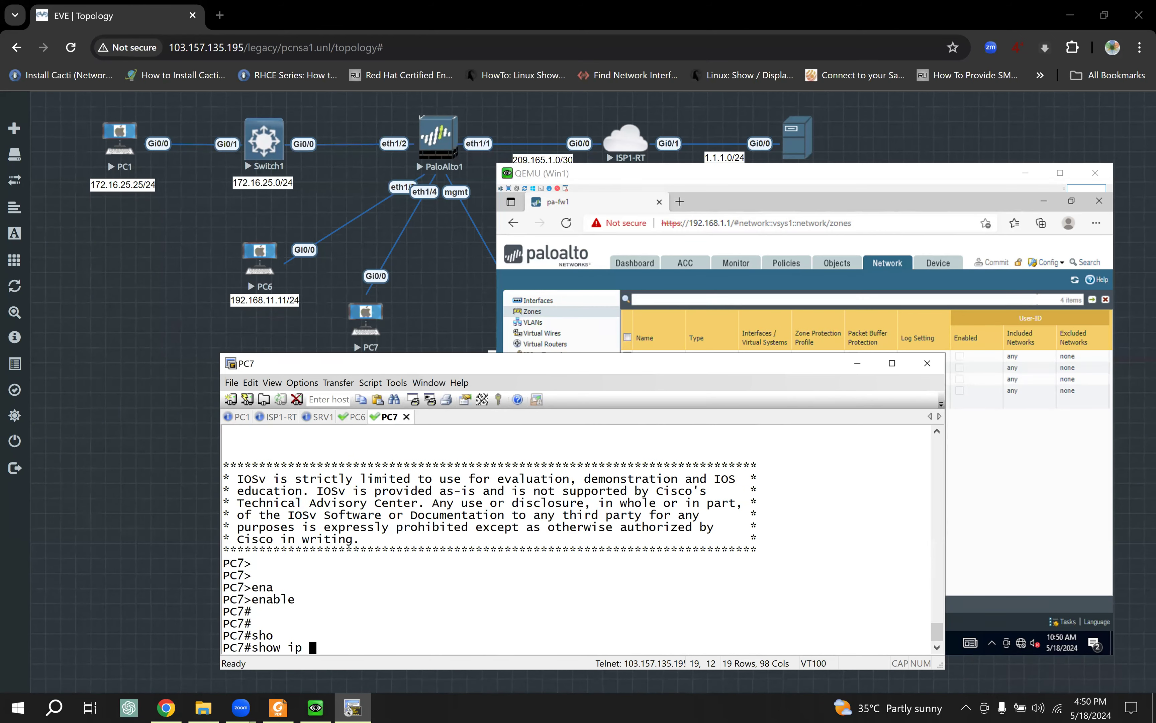
pyautogui.write('int')
pyautogui.press('Tab')
pyautogui.write('br')
pyautogui.press('Tab')
pyautogui.press('Return')
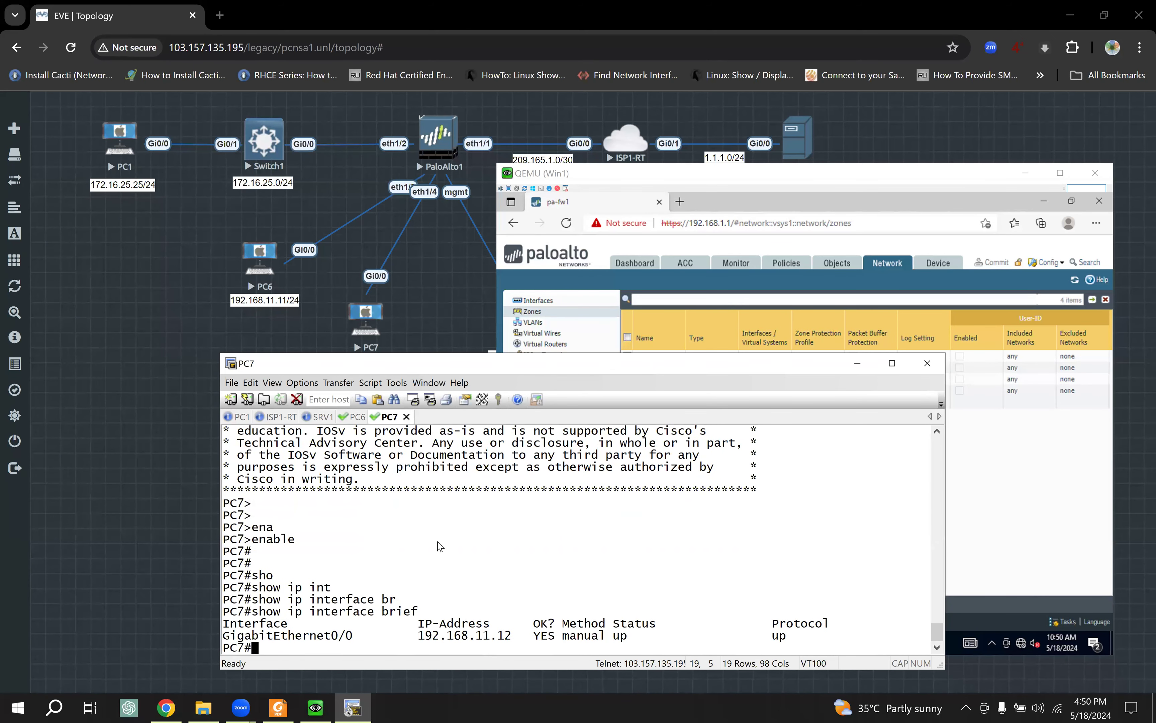
pyautogui.moveTo(419, 635); pyautogui.dragTo(511, 636)
# Step: Ping 192.168.11.12 from PC6 repeatedly, getting 100 percent success
pyautogui.click(358, 416)
pyautogui.write('ping')
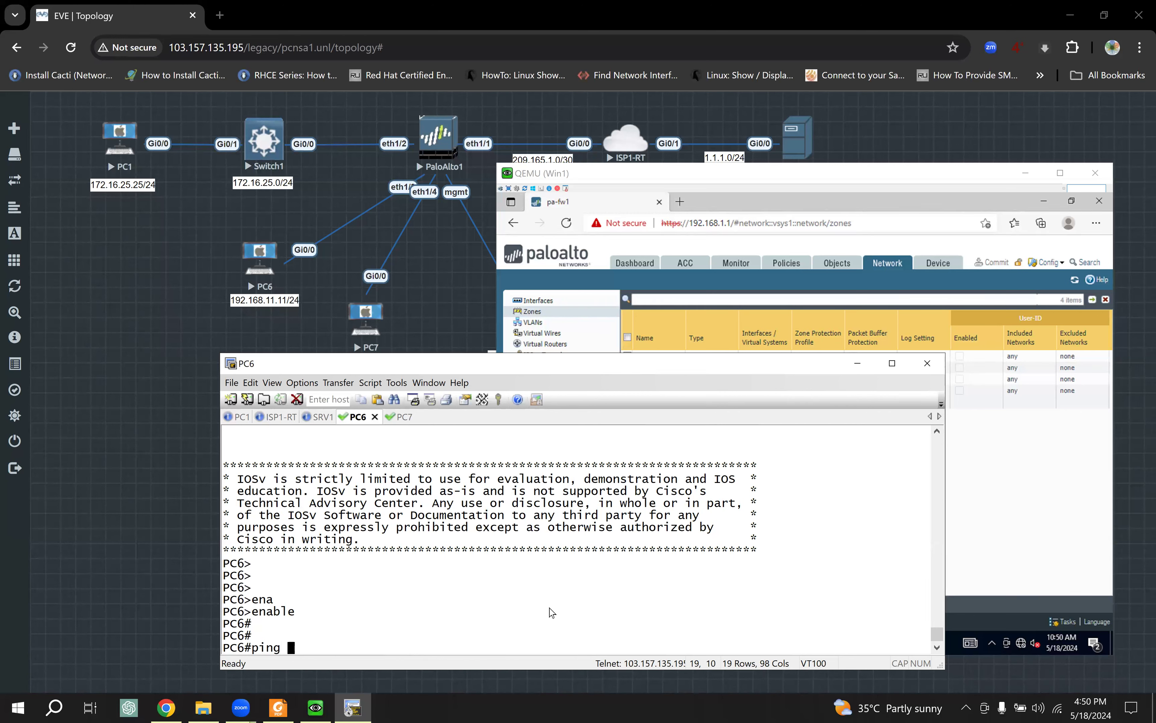
pyautogui.rightClick(552, 612)
pyautogui.press('Return')
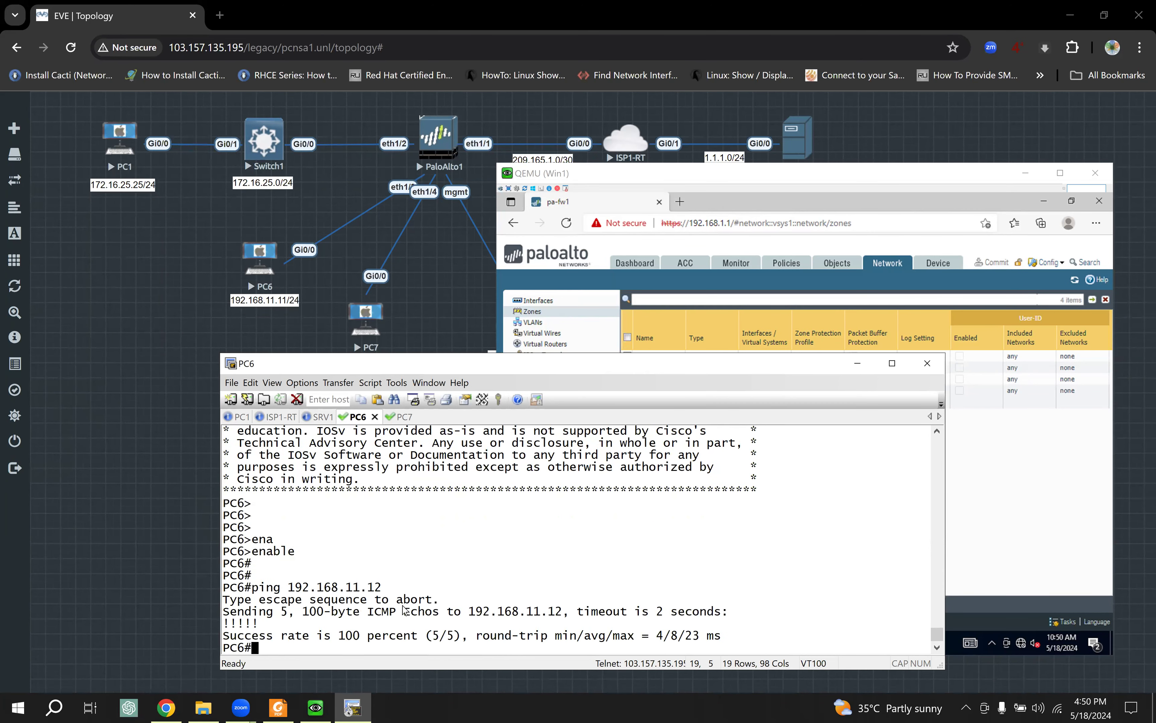
pyautogui.moveTo(266, 587); pyautogui.dragTo(412, 591)
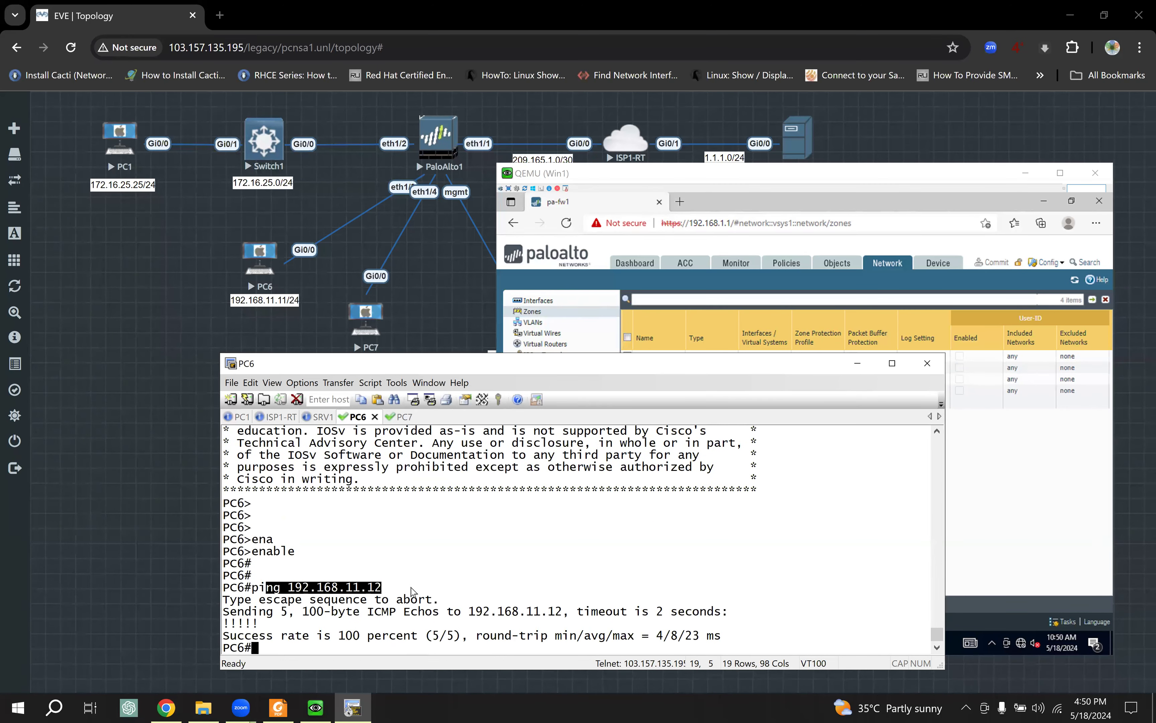
pyautogui.press('Return')
pyautogui.press('Return')
pyautogui.press('Up')
pyautogui.press('Return')
pyautogui.press('Return')
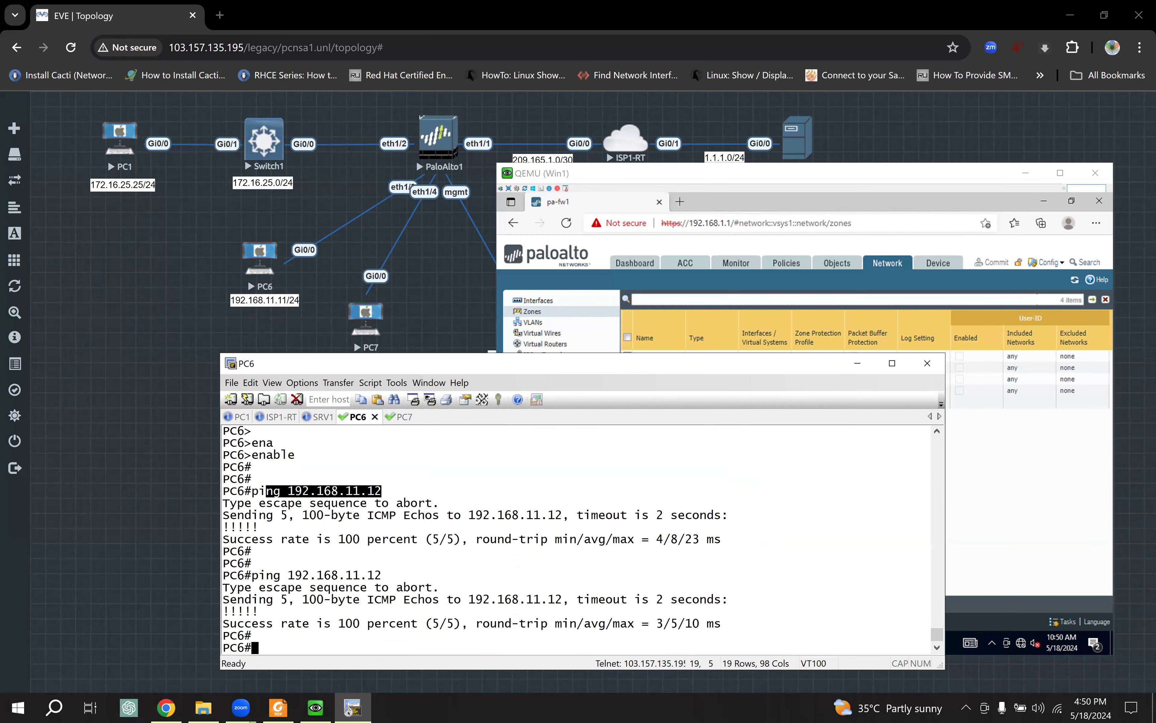
pyautogui.press('Return')
pyautogui.press('Up')
pyautogui.press('Return')
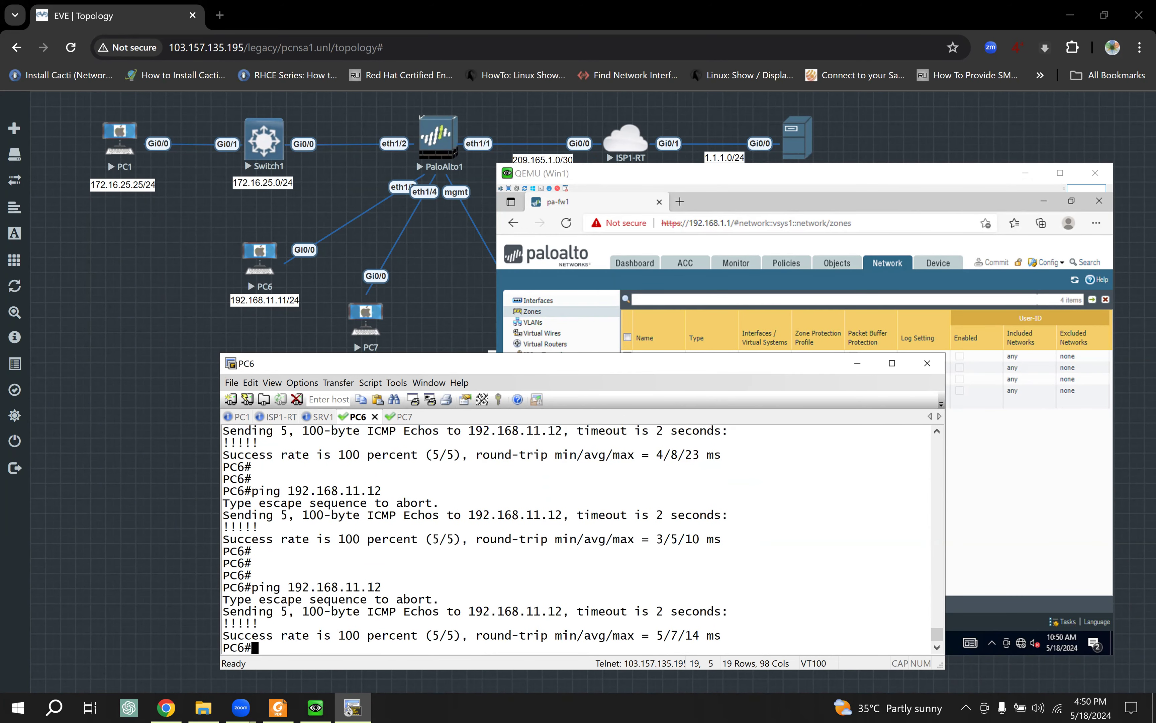
pyautogui.press('Return')
pyautogui.press('Return')
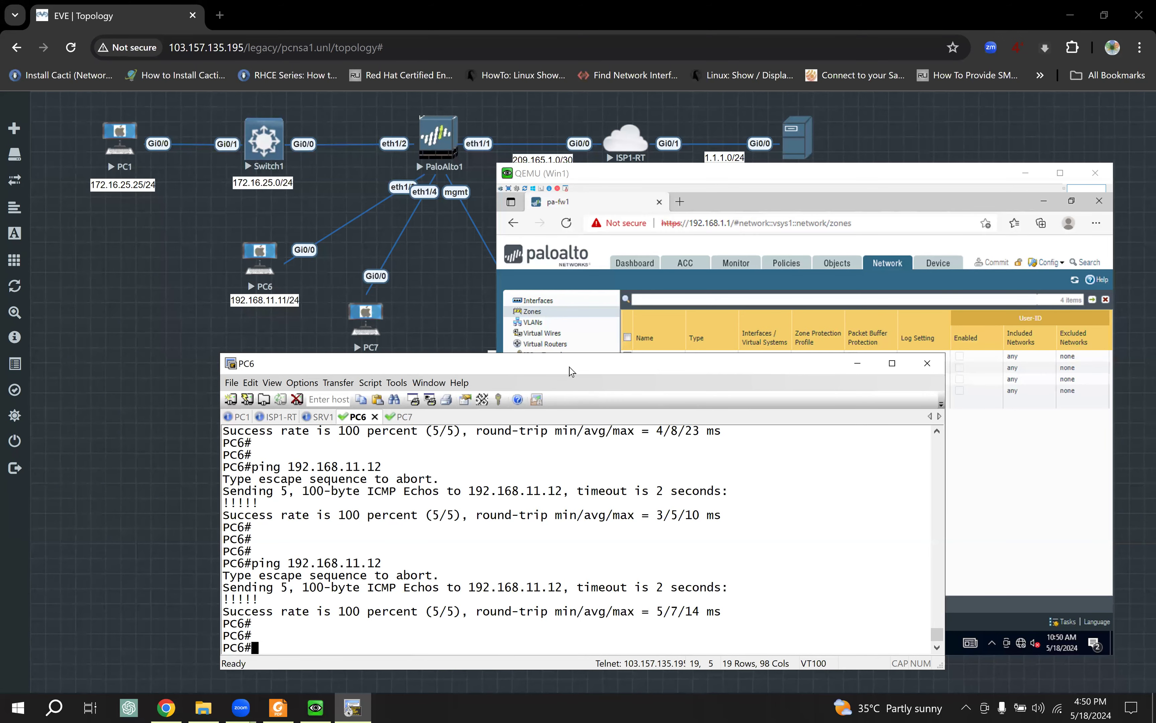
pyautogui.moveTo(564, 391); pyautogui.dragTo(556, 424)
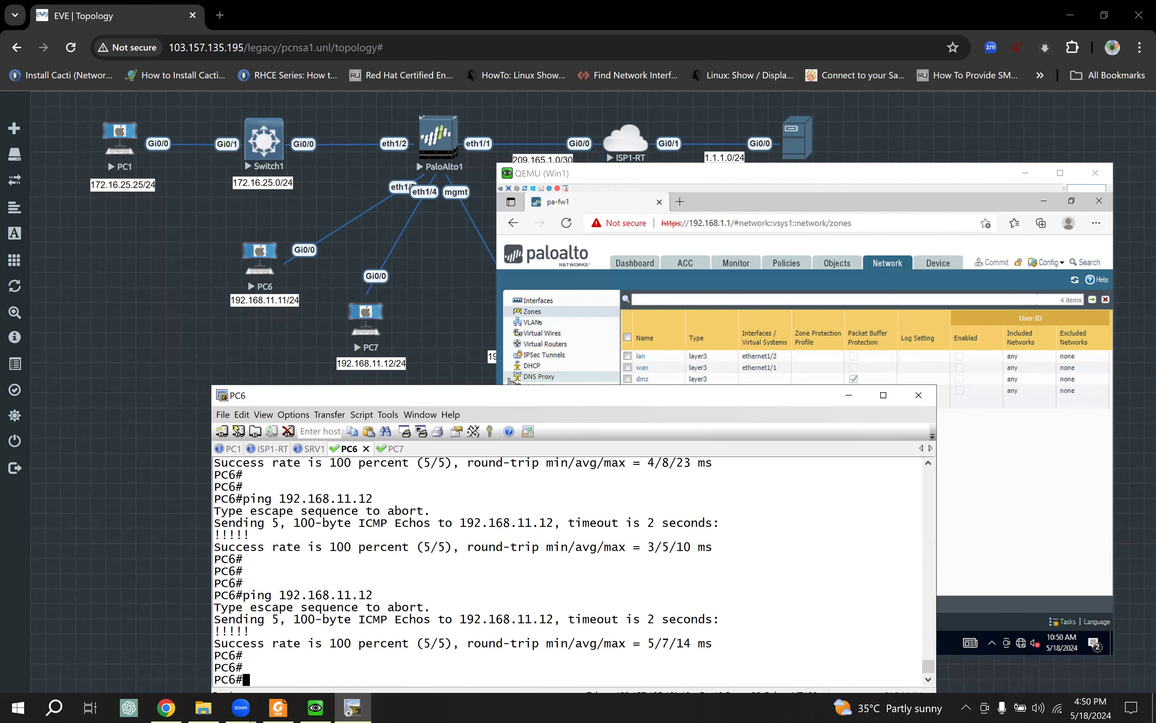
# Step: Open vlan-object_one to review its member interfaces, then cancel without changes
pyautogui.click(541, 326)
pyautogui.click(540, 326)
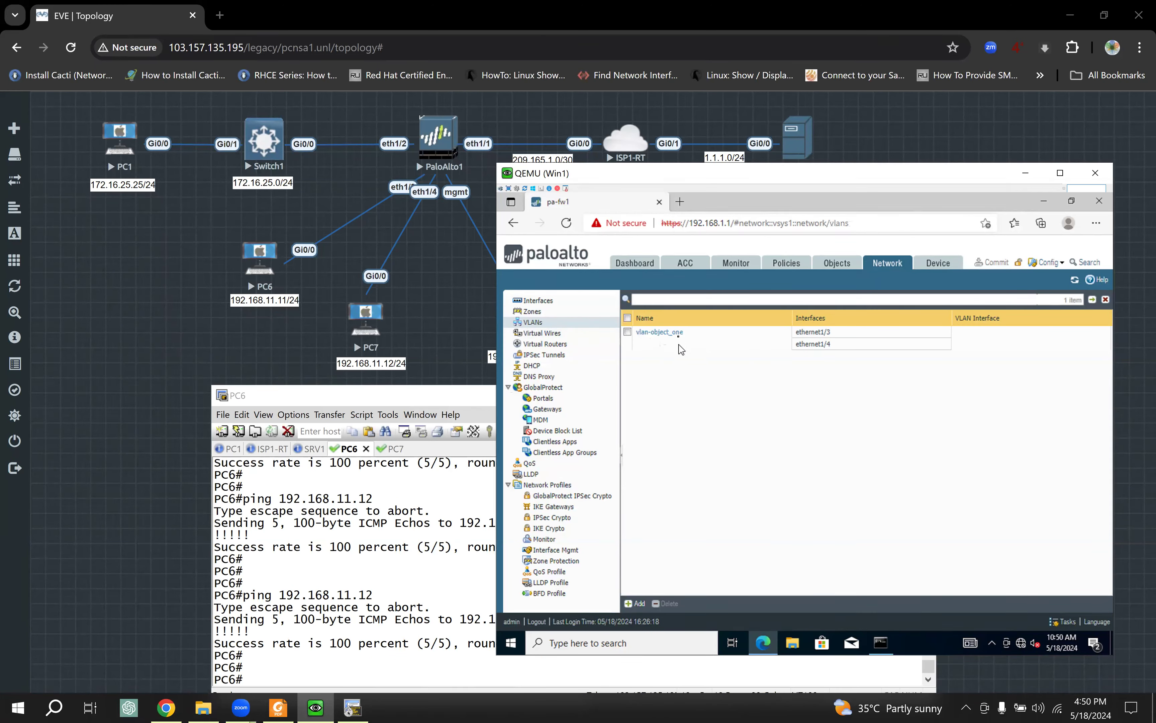
pyautogui.click(665, 334)
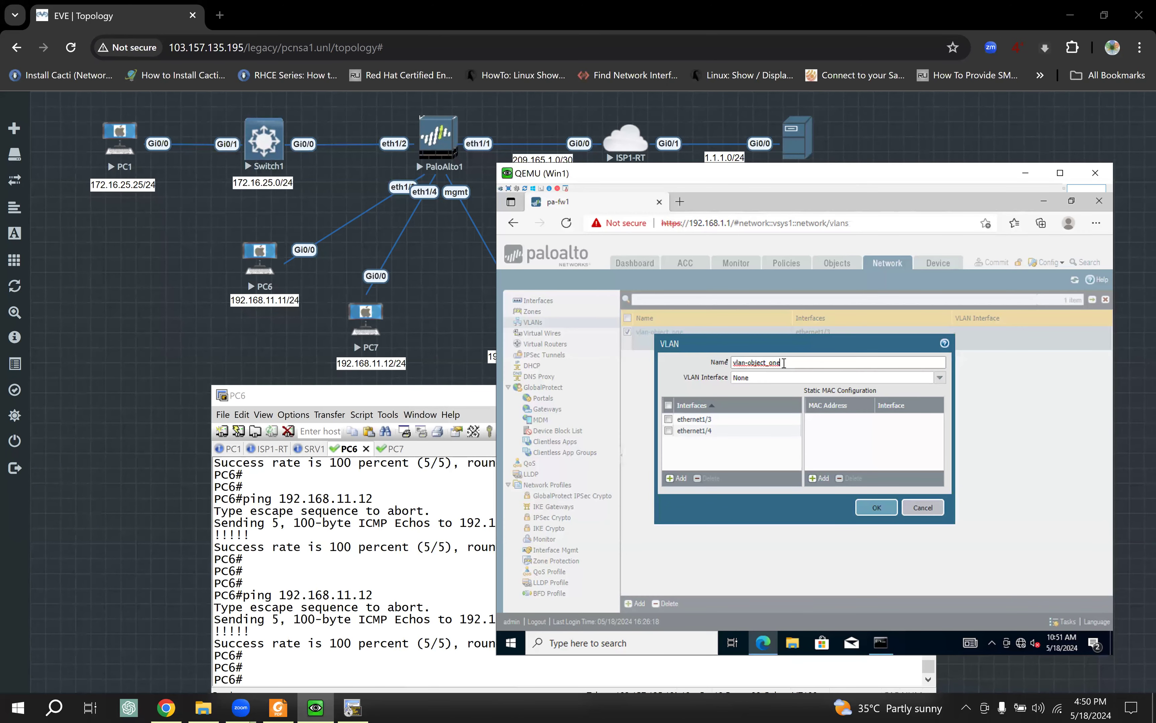
pyautogui.moveTo(784, 363); pyautogui.dragTo(721, 364)
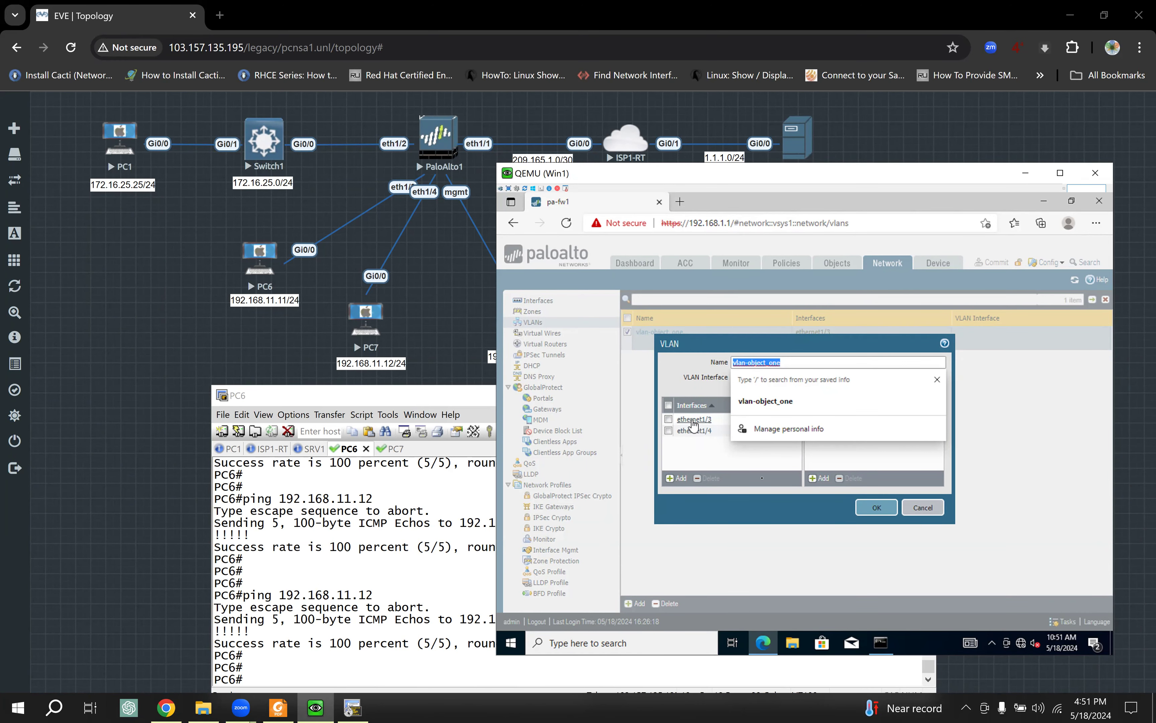
pyautogui.click(931, 508)
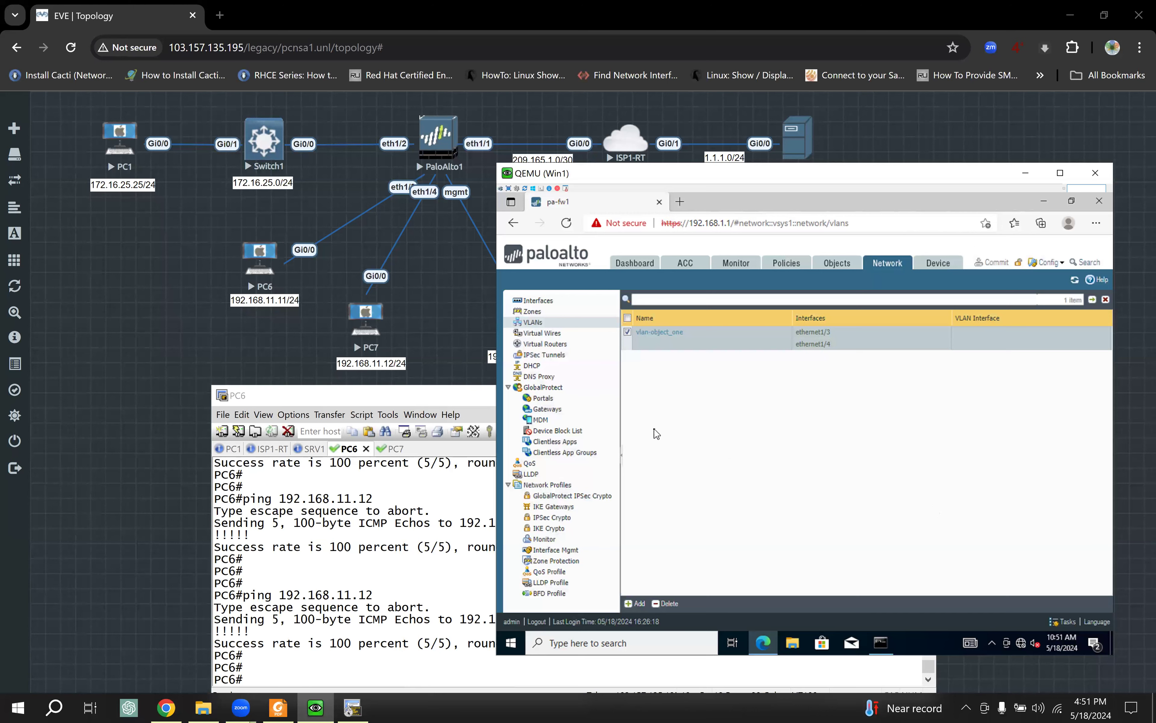
# Step: Open layer2_zone to review its settings, then cancel without changes
pyautogui.click(548, 303)
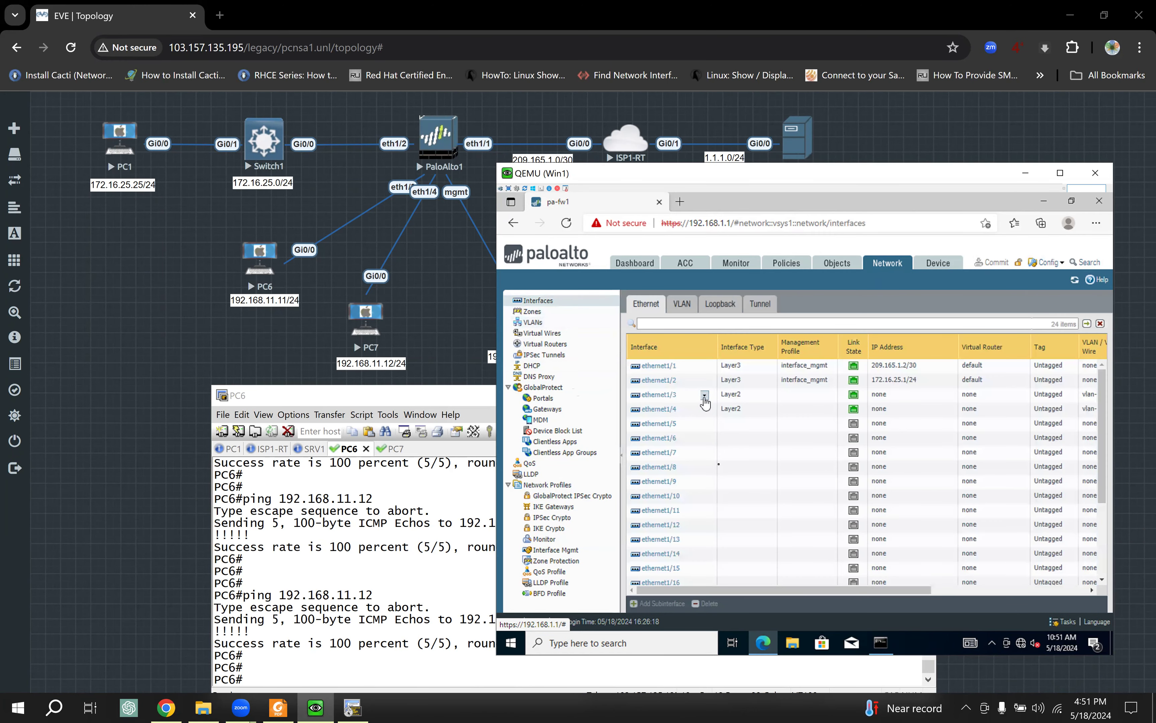
pyautogui.click(532, 311)
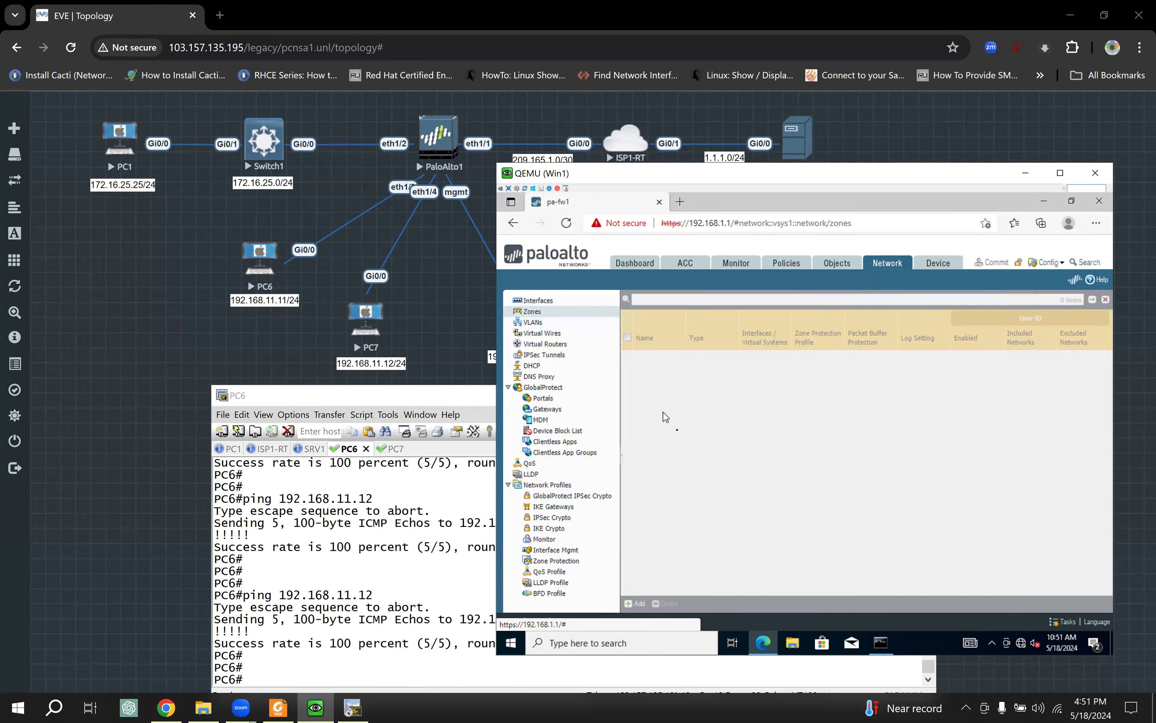
pyautogui.click(664, 400)
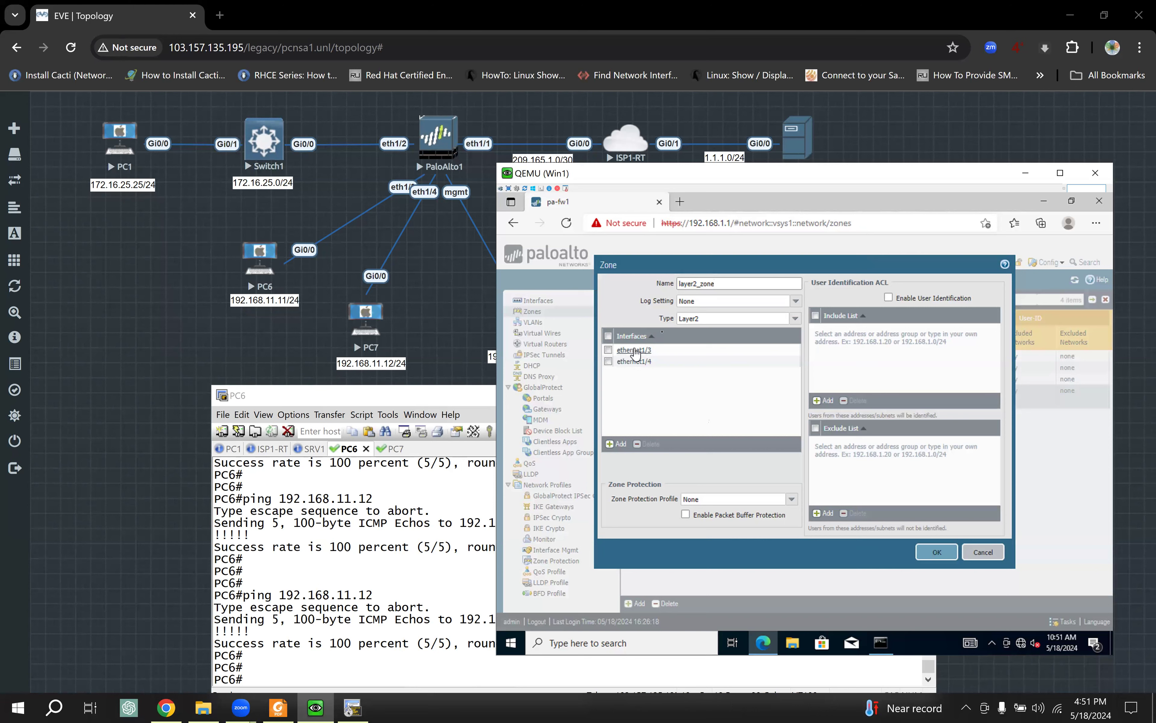
pyautogui.moveTo(722, 283); pyautogui.dragTo(659, 283)
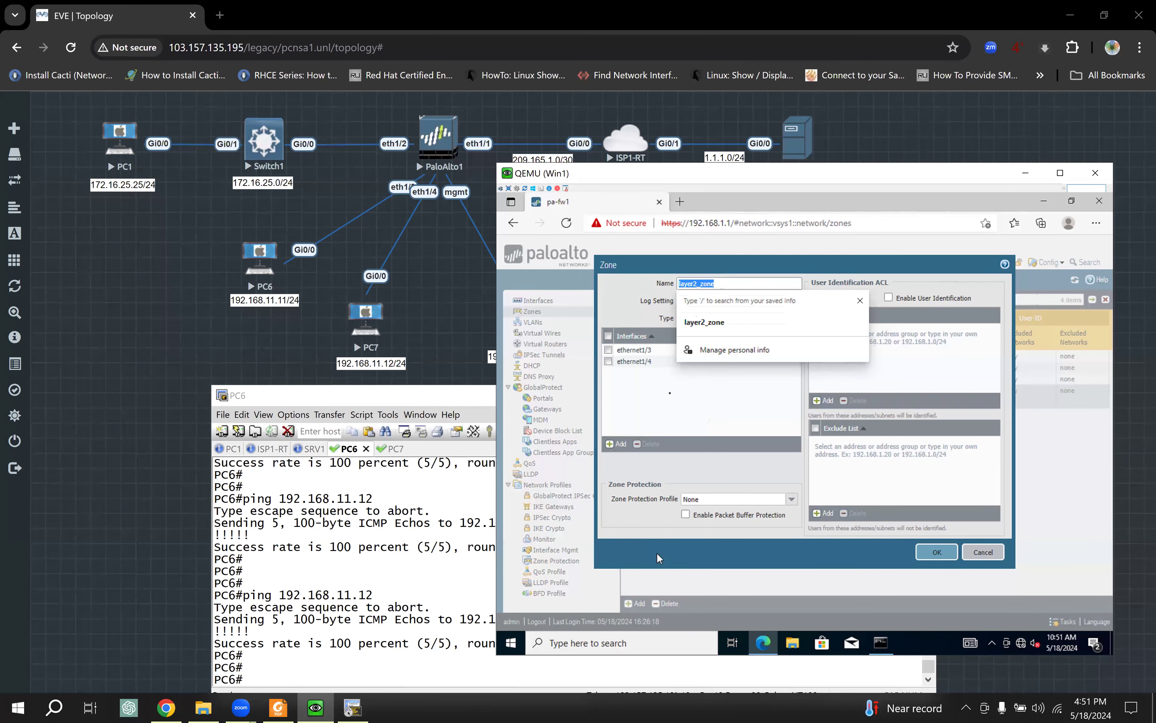
pyautogui.click(687, 317)
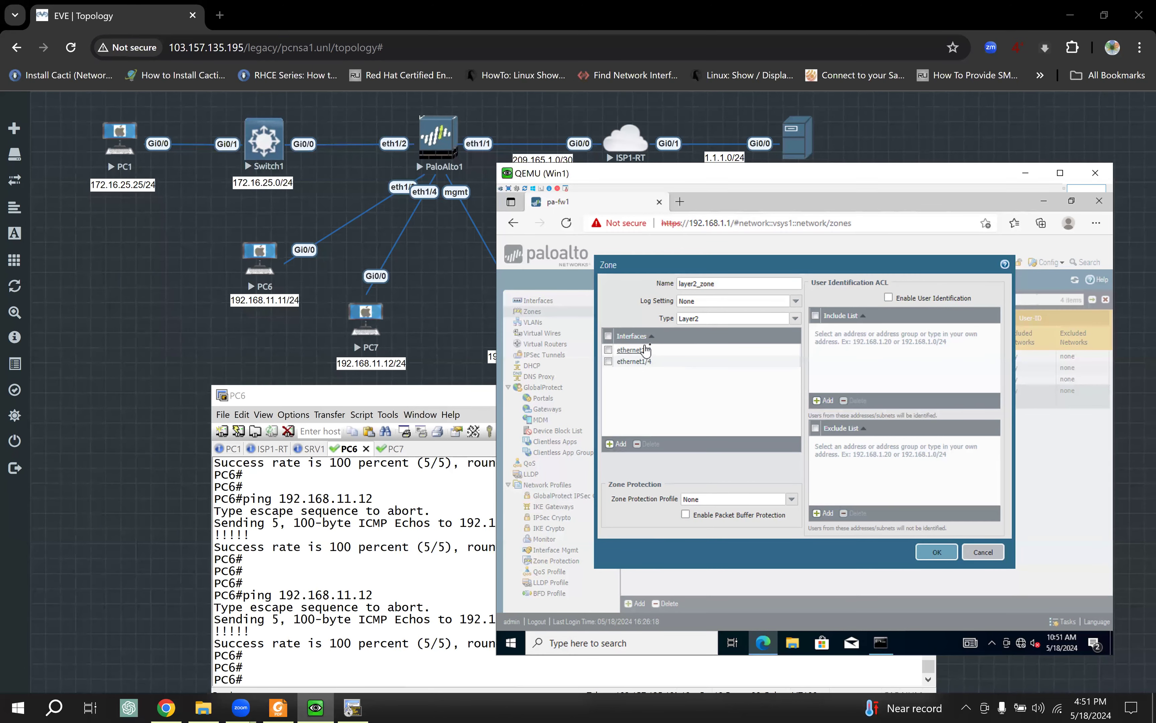
pyautogui.click(982, 552)
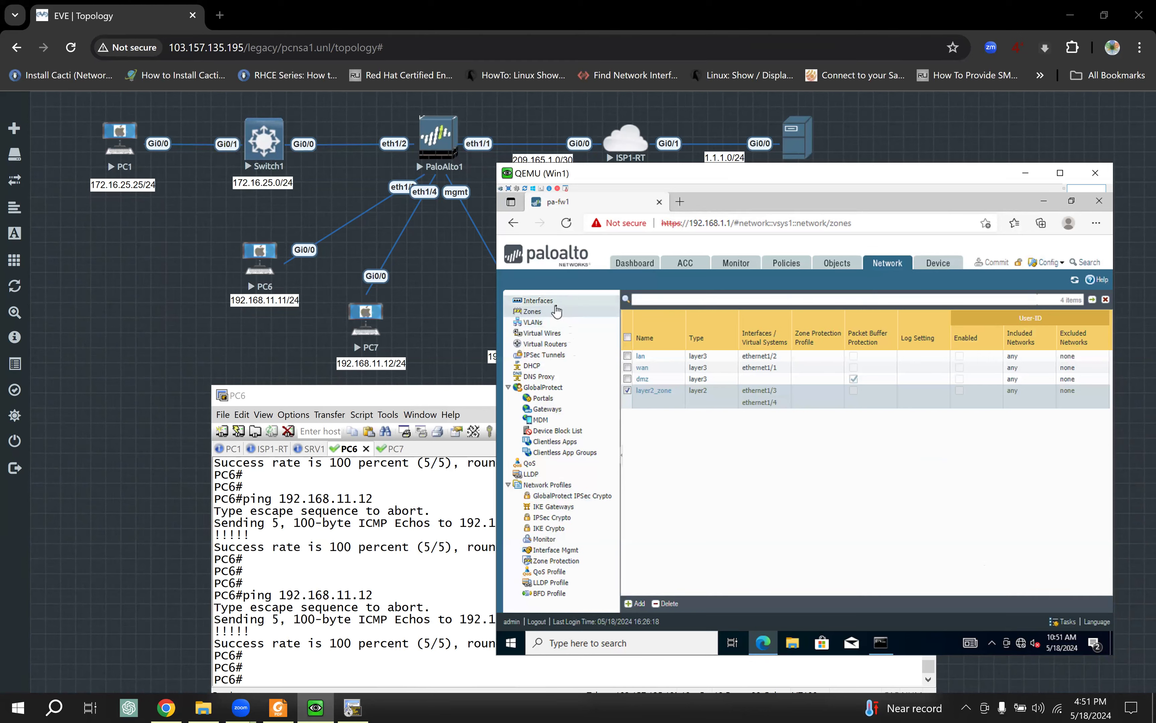
# Step: Open ethernet1/3's settings and move the PC6 console window aside
pyautogui.click(549, 301)
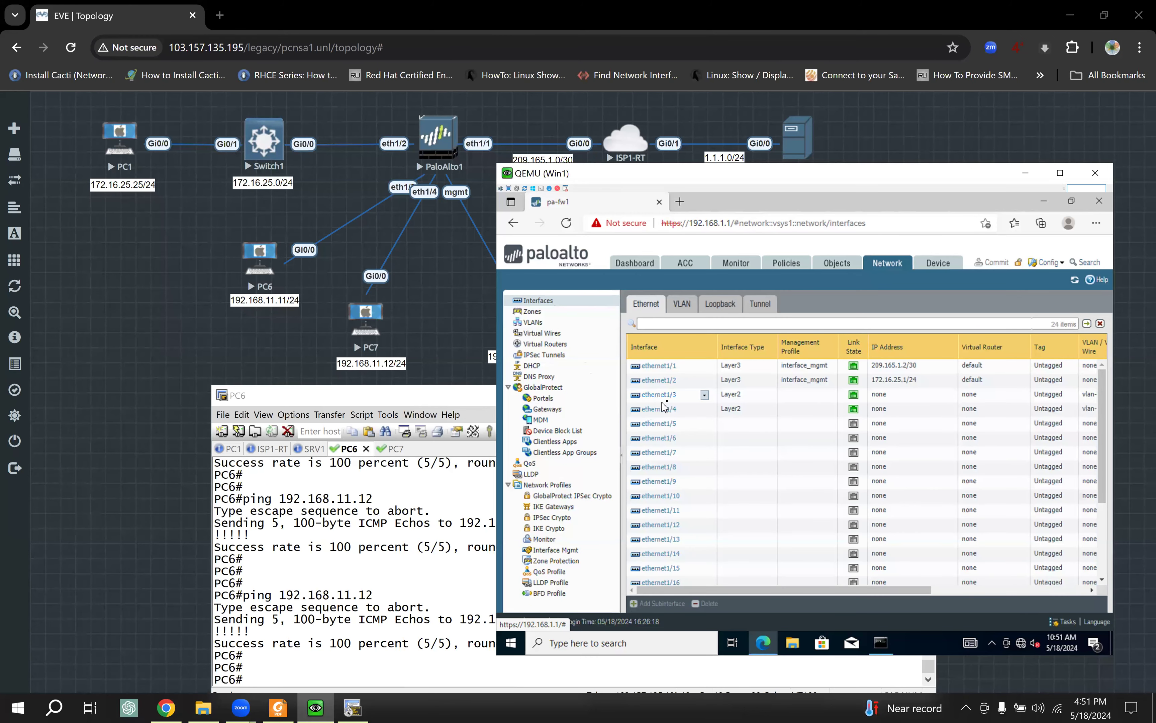
pyautogui.click(668, 398)
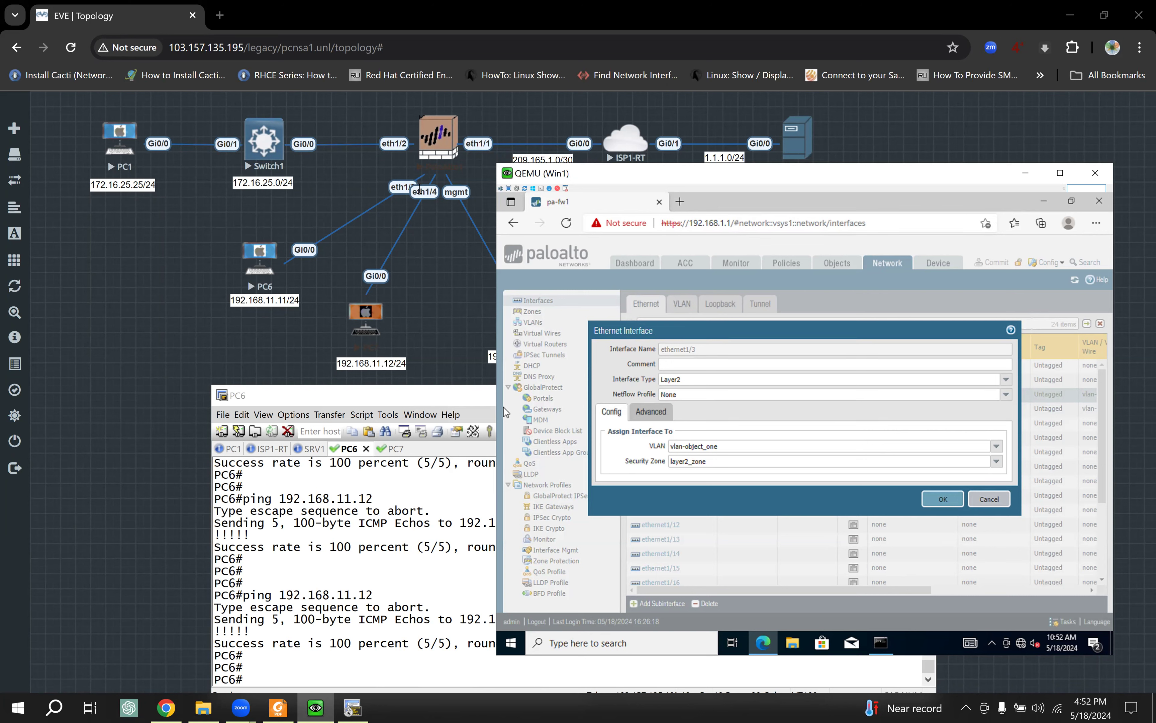
pyautogui.click(434, 395)
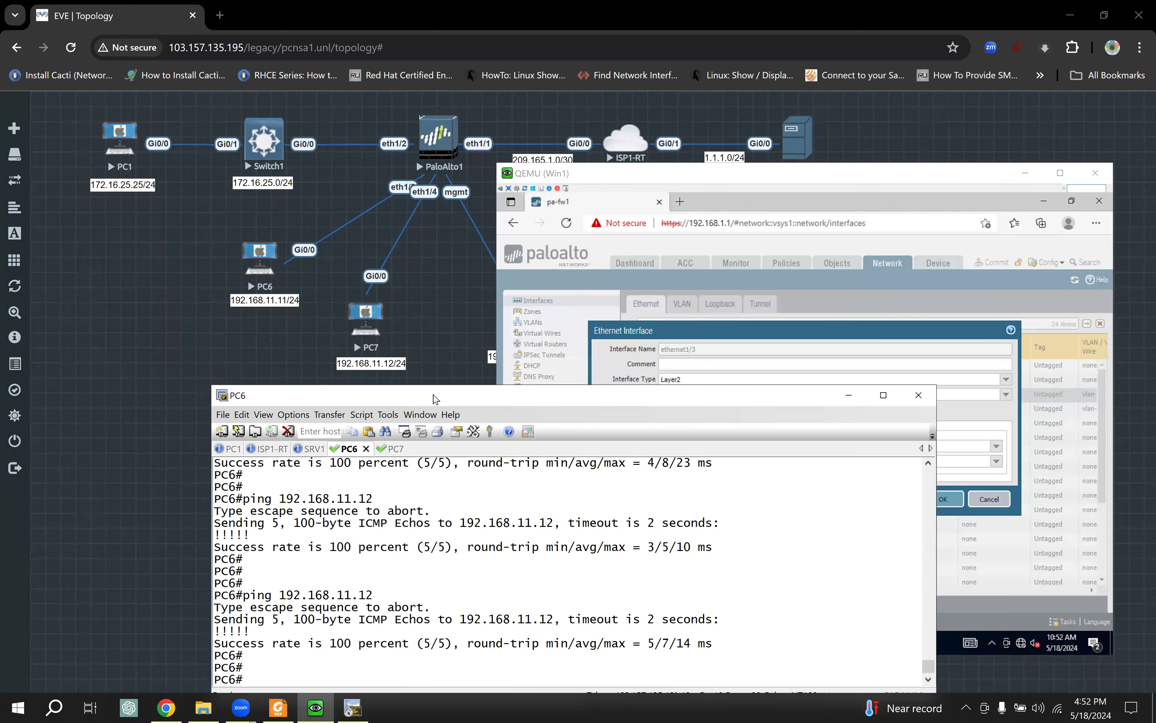
pyautogui.moveTo(434, 394); pyautogui.dragTo(392, 310)
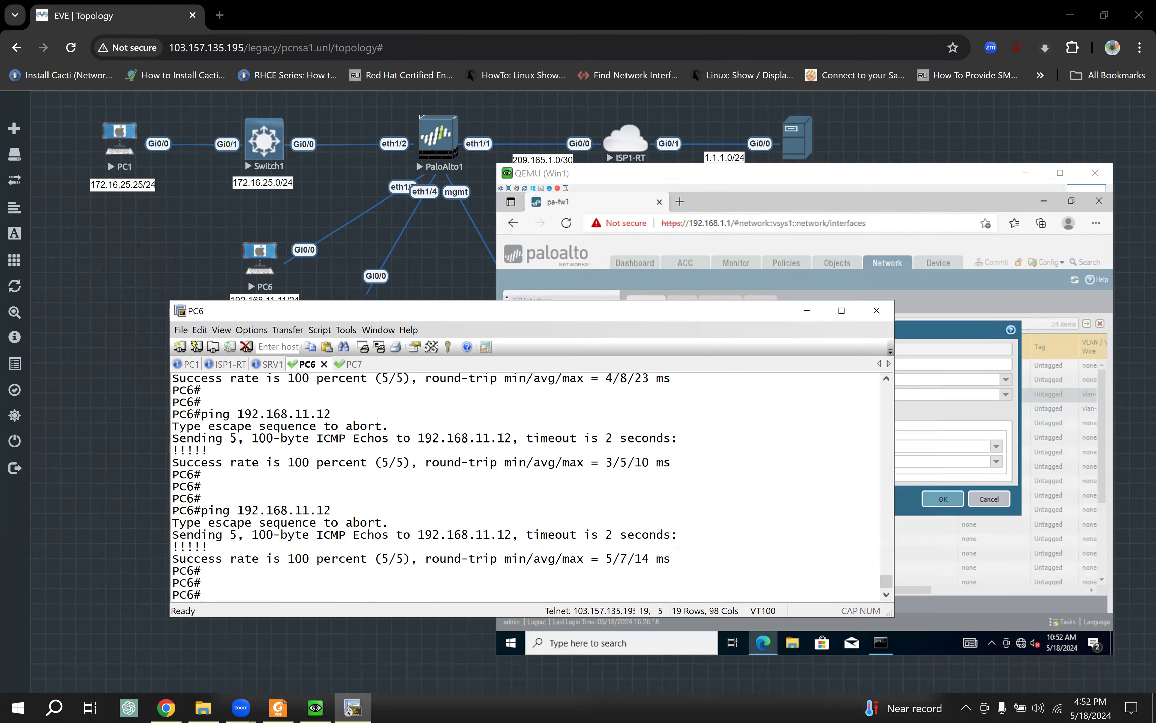
pyautogui.moveTo(485, 315); pyautogui.dragTo(485, 358)
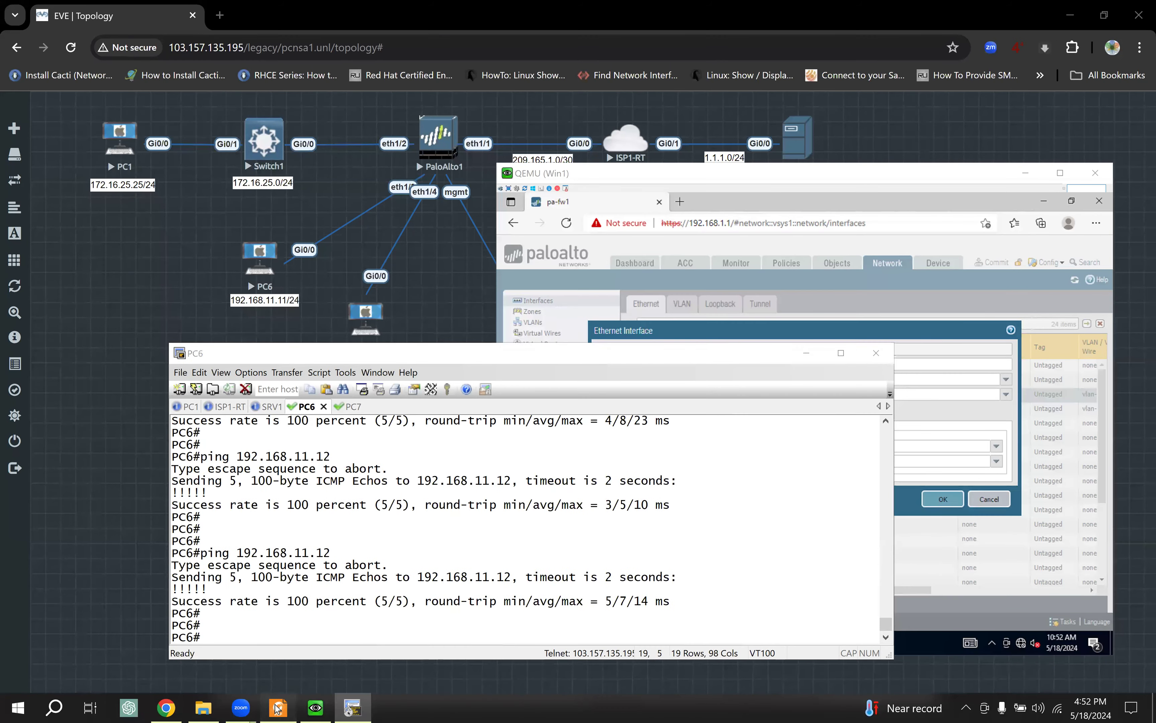
# Step: Scroll the PCNSA study guide to page 83 and highlight the Layer 3 Interfaces heading
pyautogui.click(279, 706)
pyautogui.scroll(-3, 524, 400)
pyautogui.scroll(-5, 524, 400)
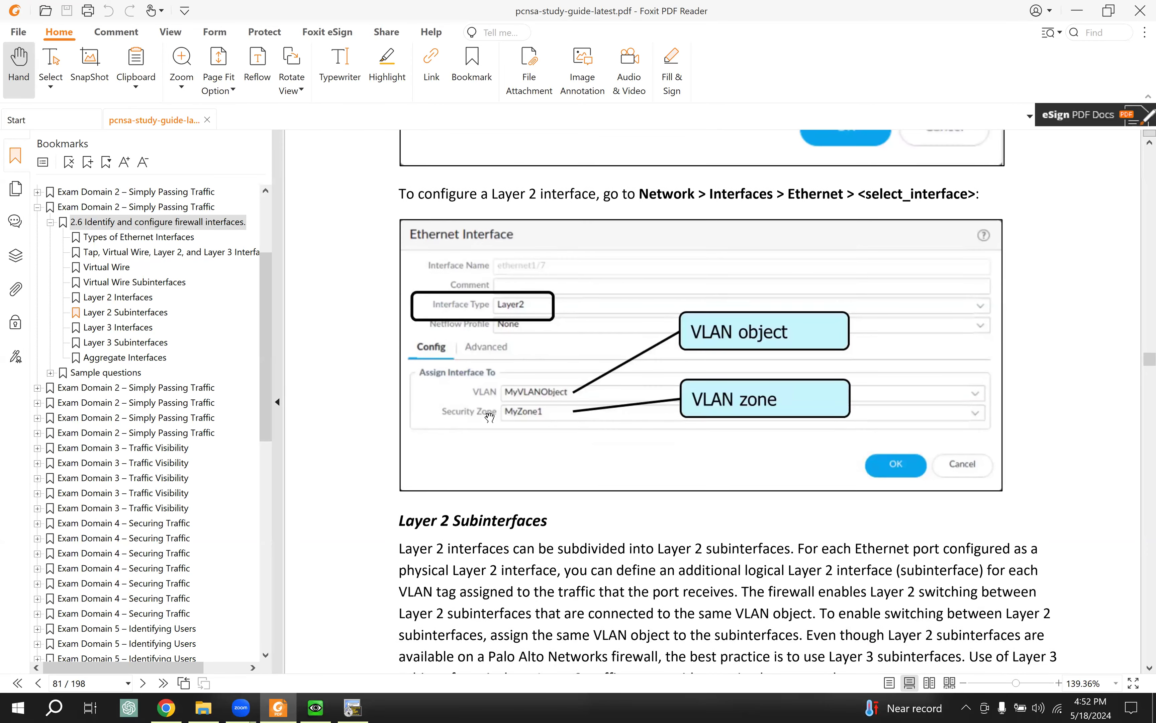
pyautogui.scroll(-10, 541, 460)
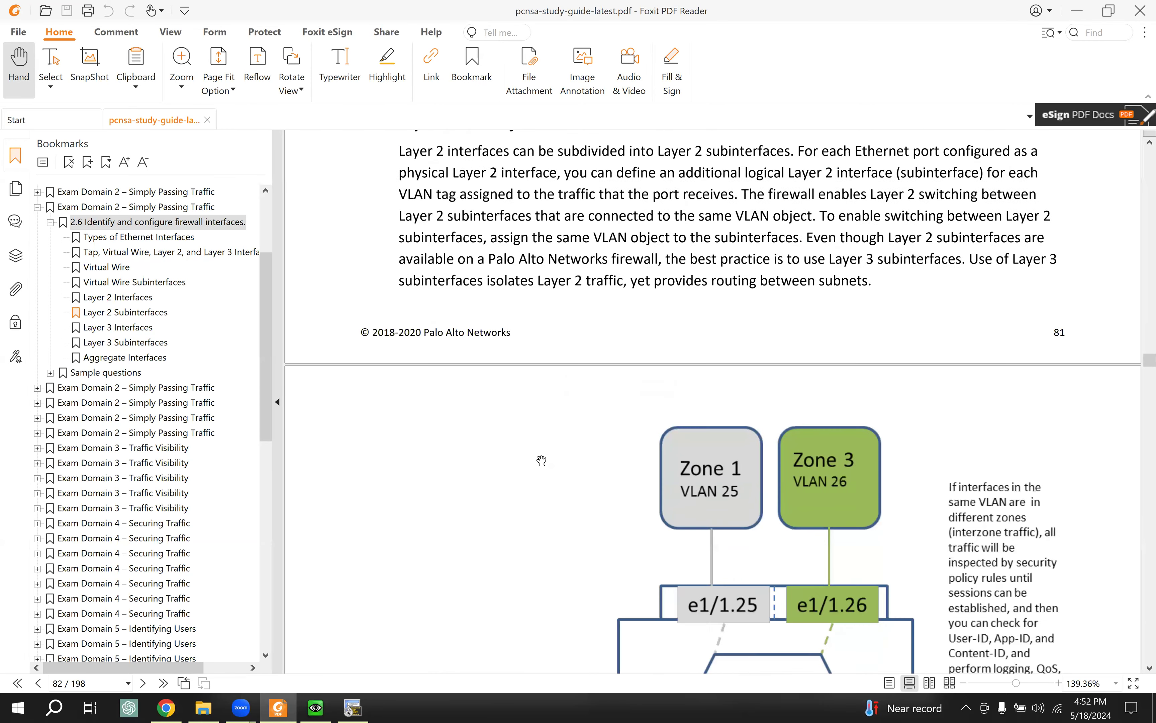
pyautogui.scroll(-10, 541, 460)
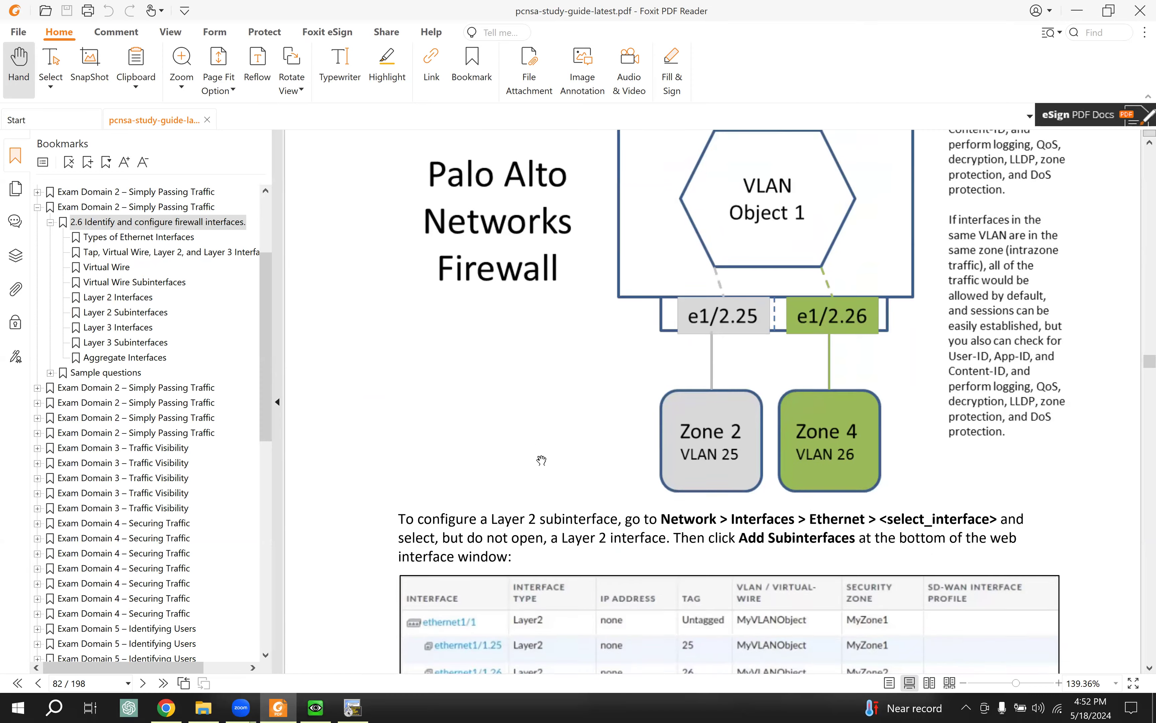
pyautogui.scroll(-10, 541, 460)
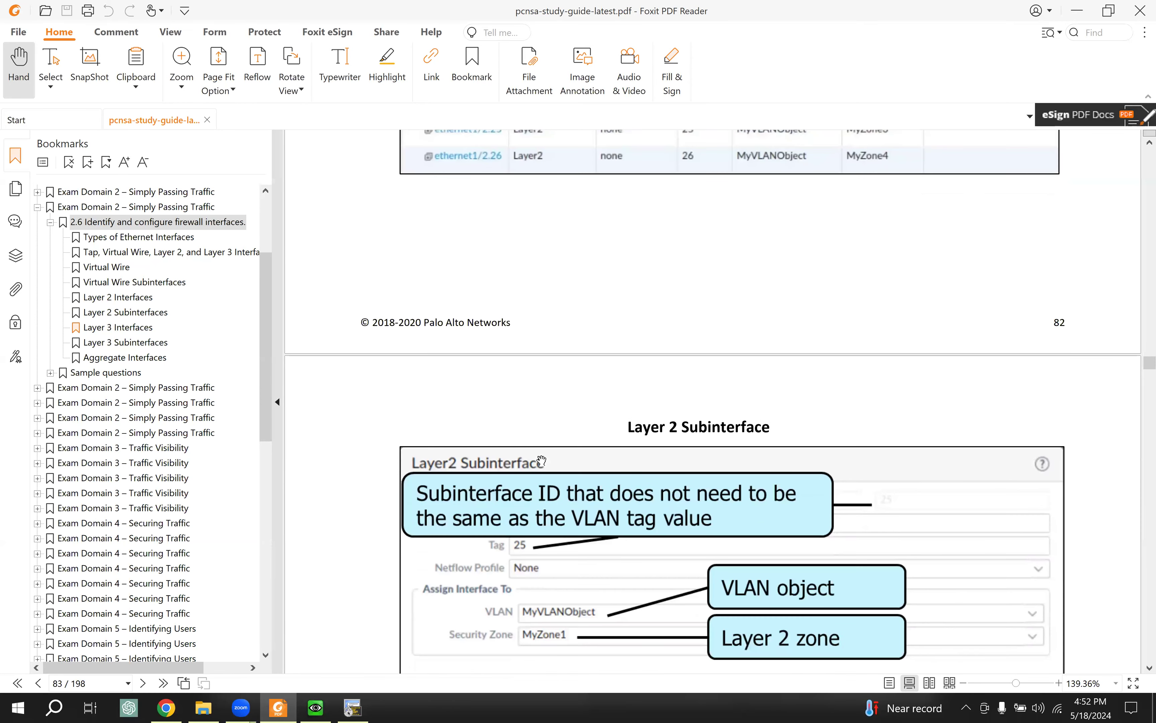
pyautogui.scroll(-2, 541, 460)
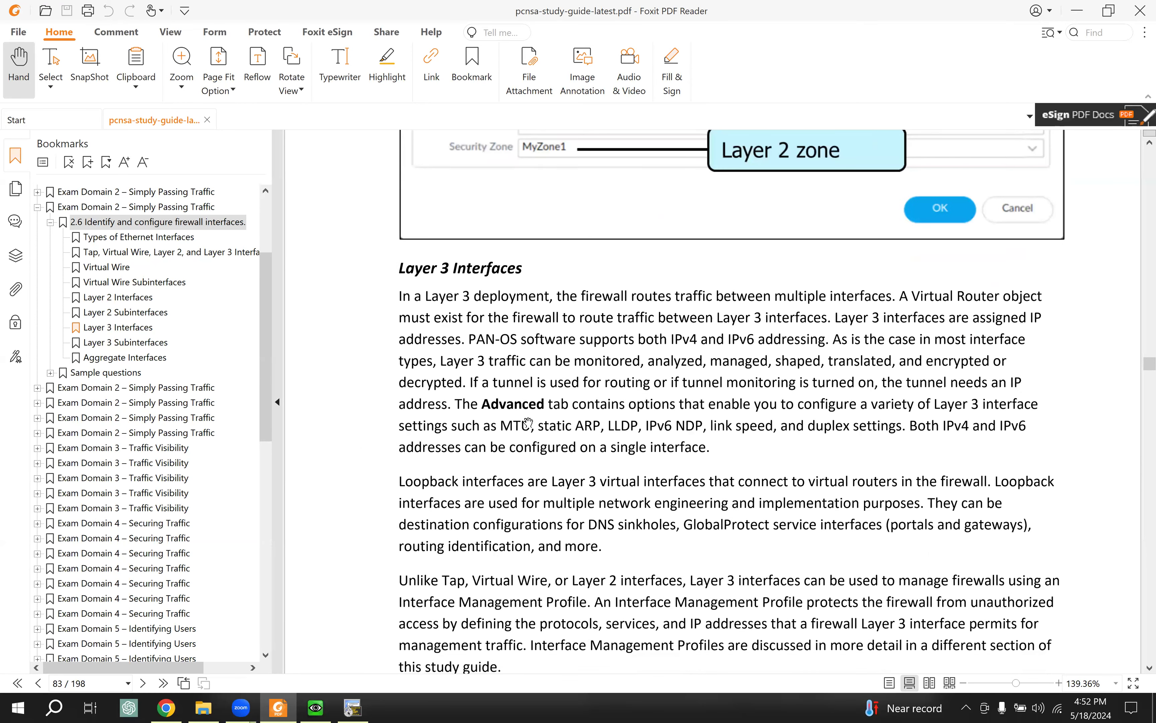
pyautogui.moveTo(399, 249); pyautogui.dragTo(526, 251)
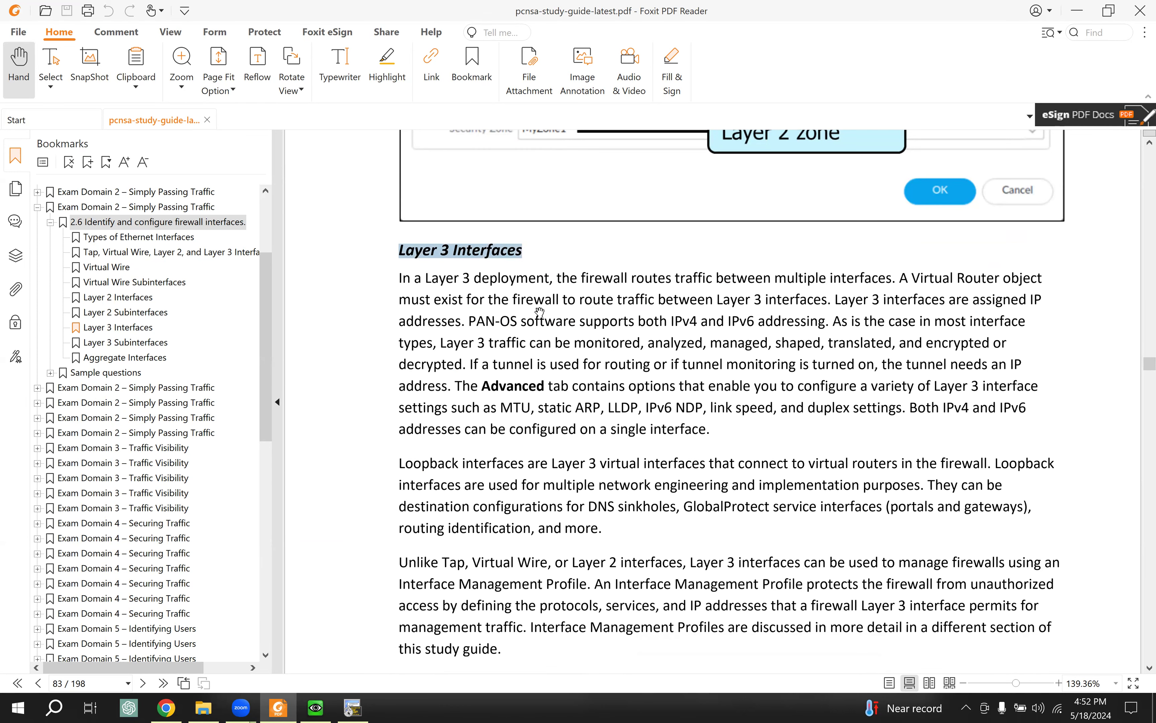
pyautogui.scroll(-1, 555, 398)
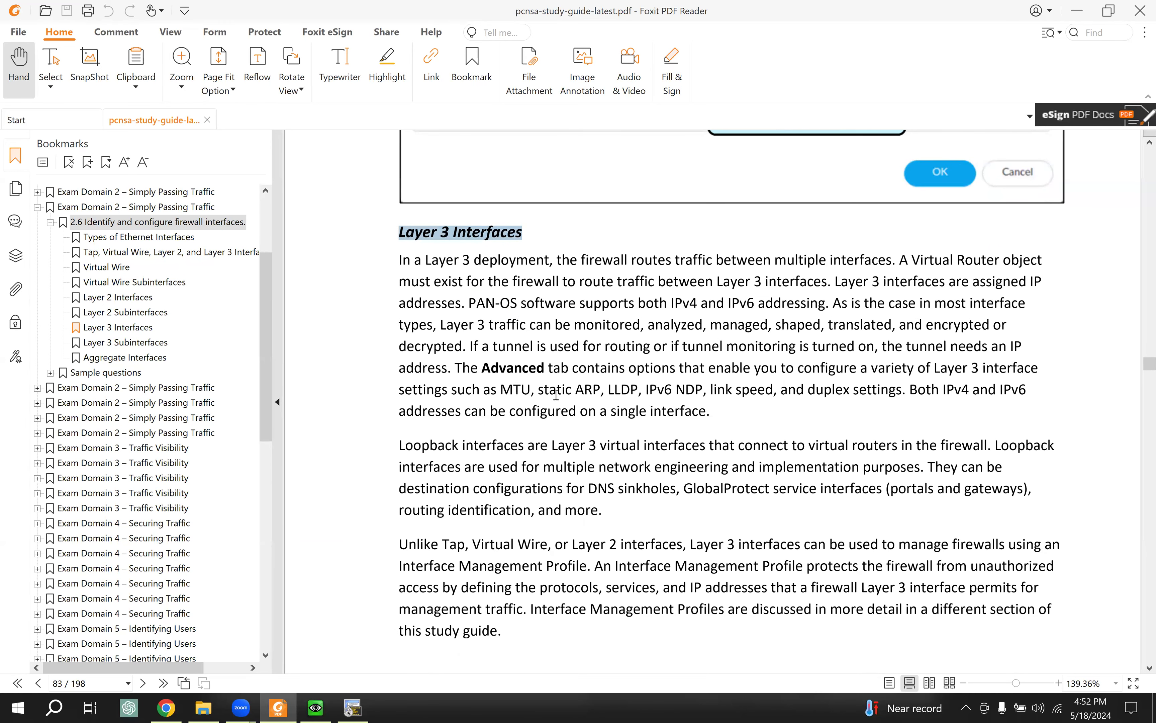
pyautogui.scroll(-2, 555, 395)
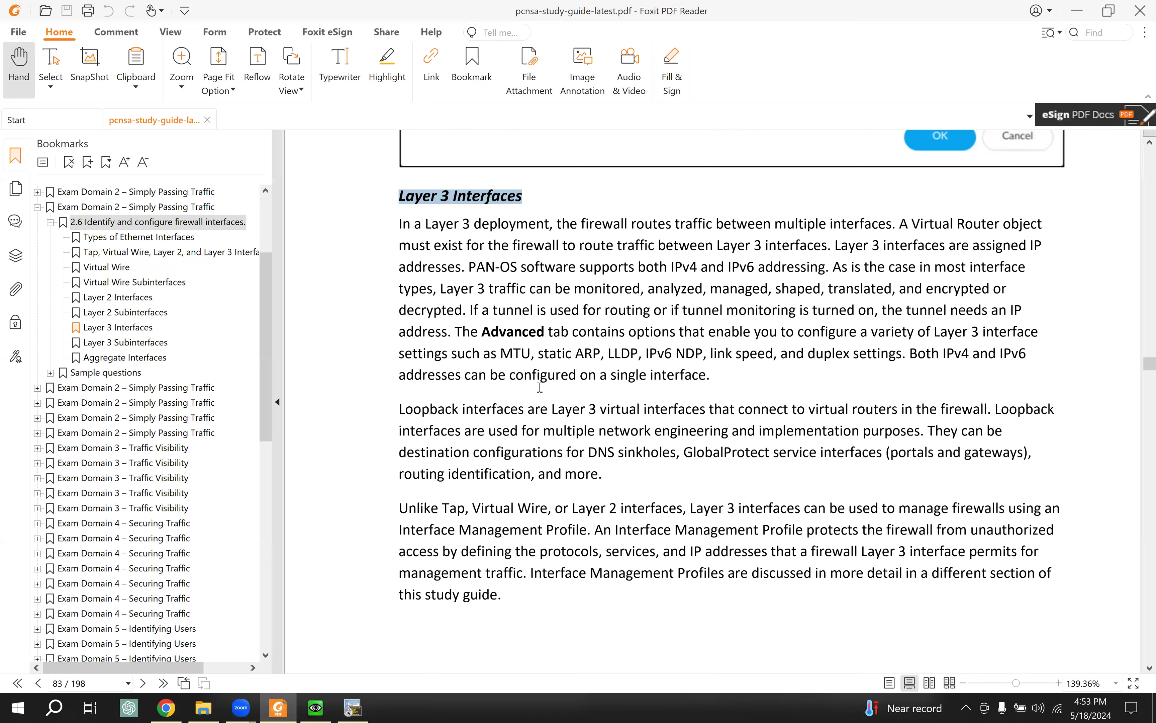
# Step: Scroll past the Layer 3 configuration figure and select the page 86 Layer 3 Subinterfaces text
pyautogui.scroll(-5, 539, 387)
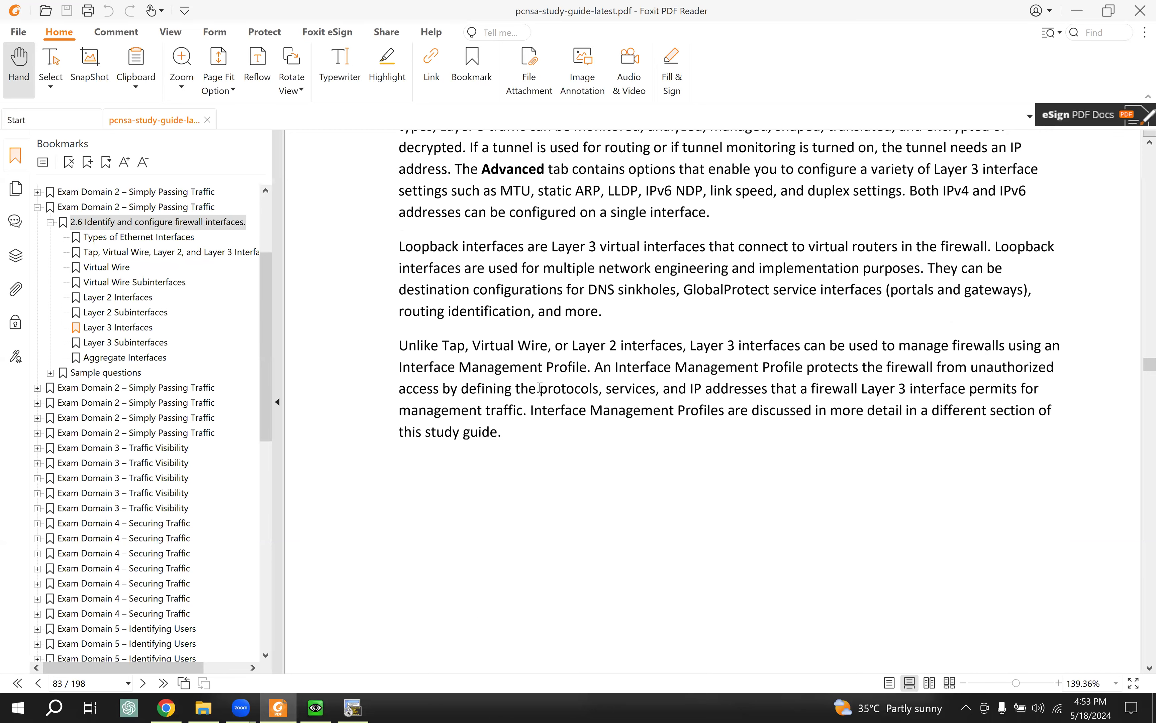
pyautogui.scroll(-9, 539, 387)
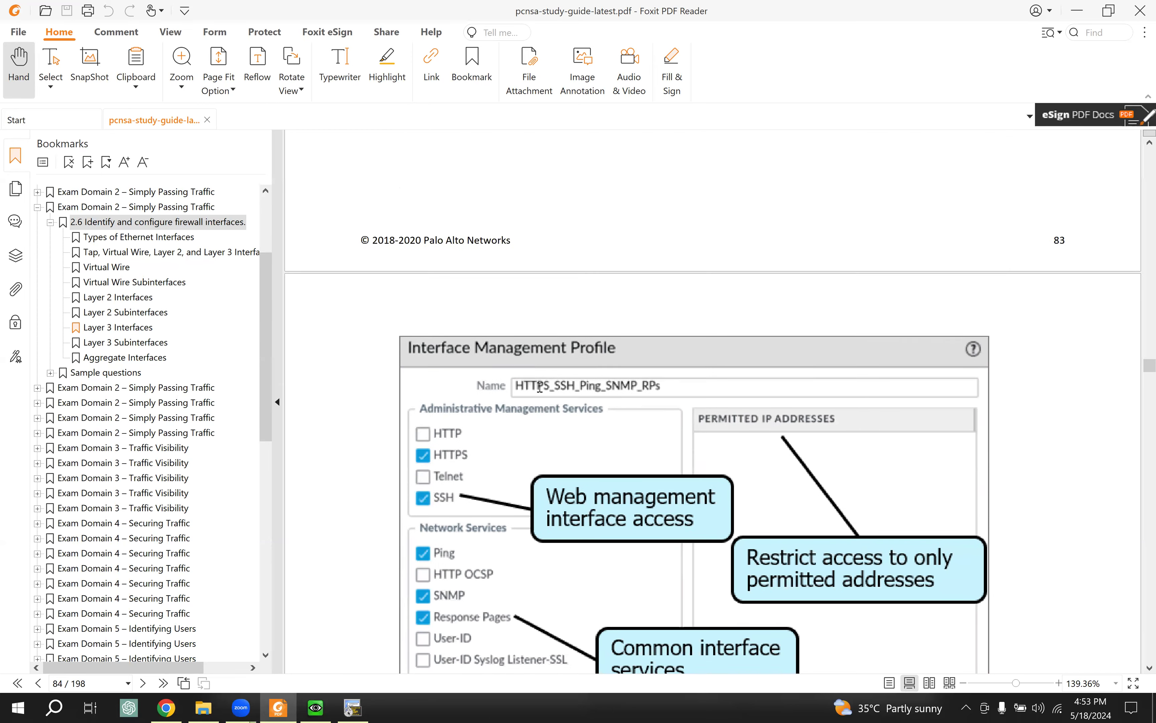
pyautogui.scroll(-1, 539, 390)
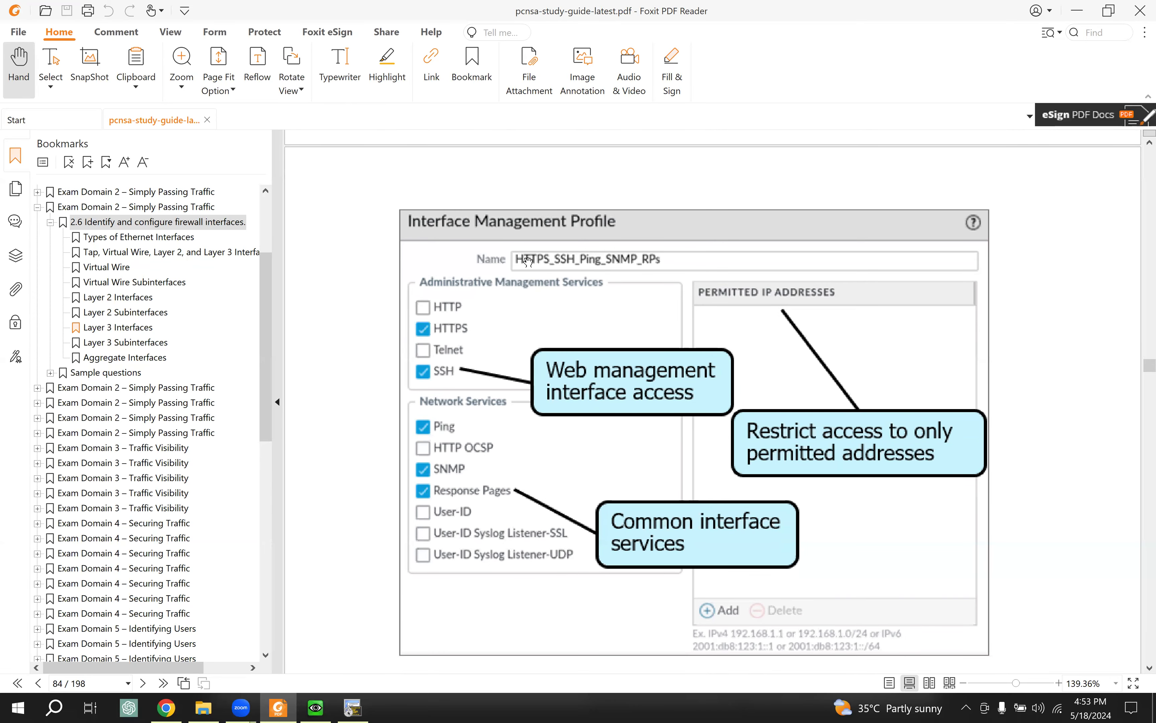
pyautogui.scroll(-4, 504, 406)
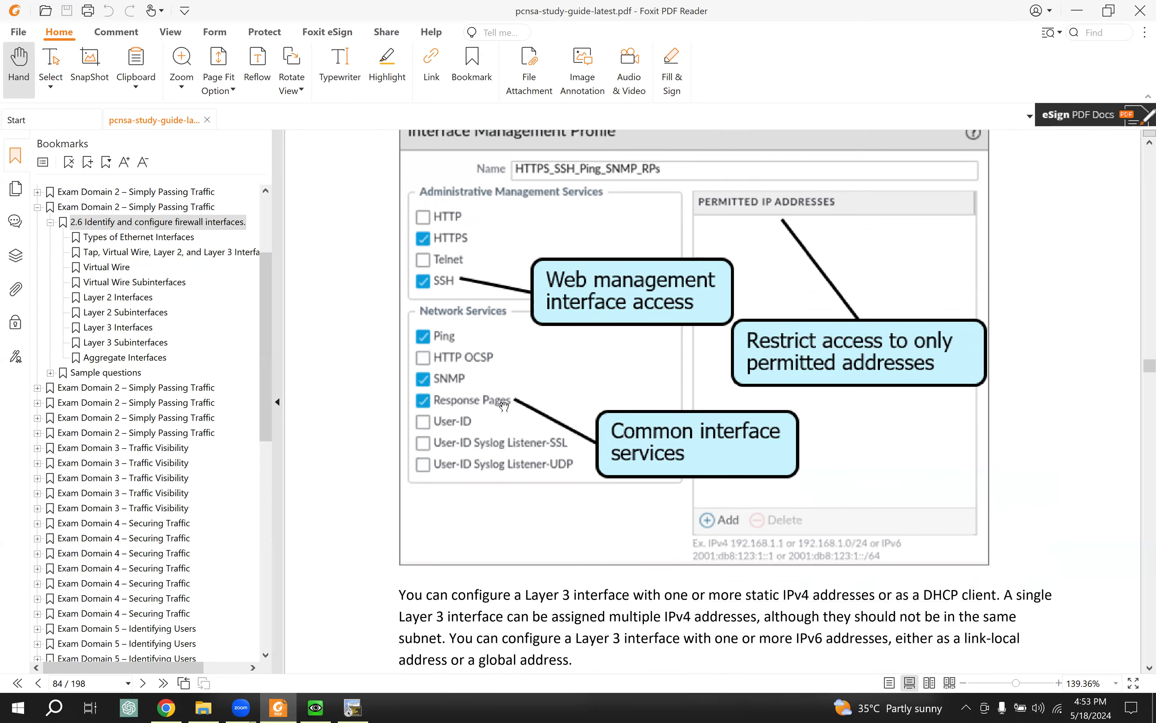
pyautogui.scroll(-11, 504, 406)
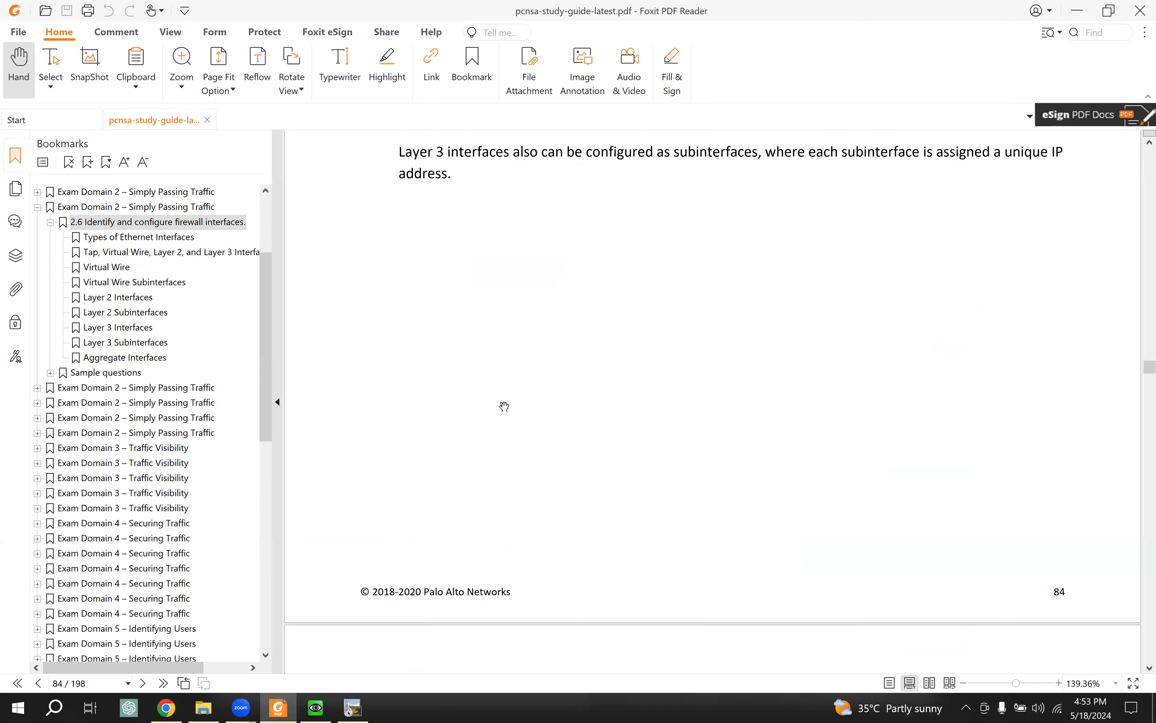
pyautogui.scroll(-11, 504, 406)
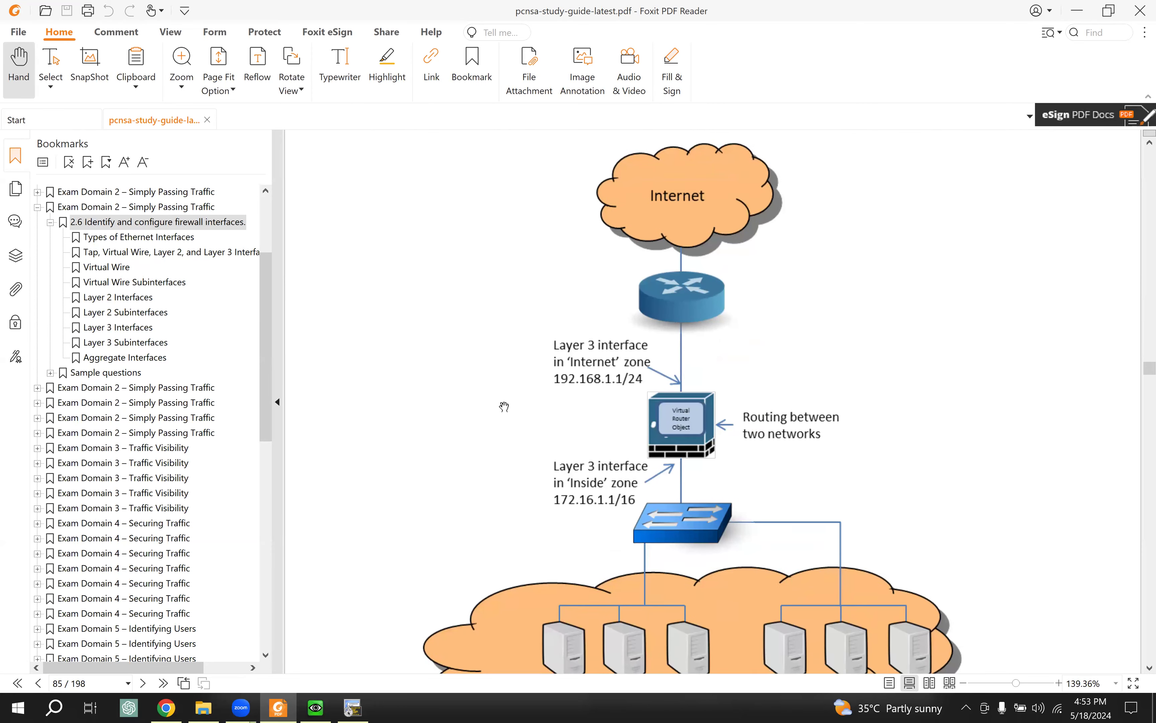
pyautogui.scroll(-11, 618, 435)
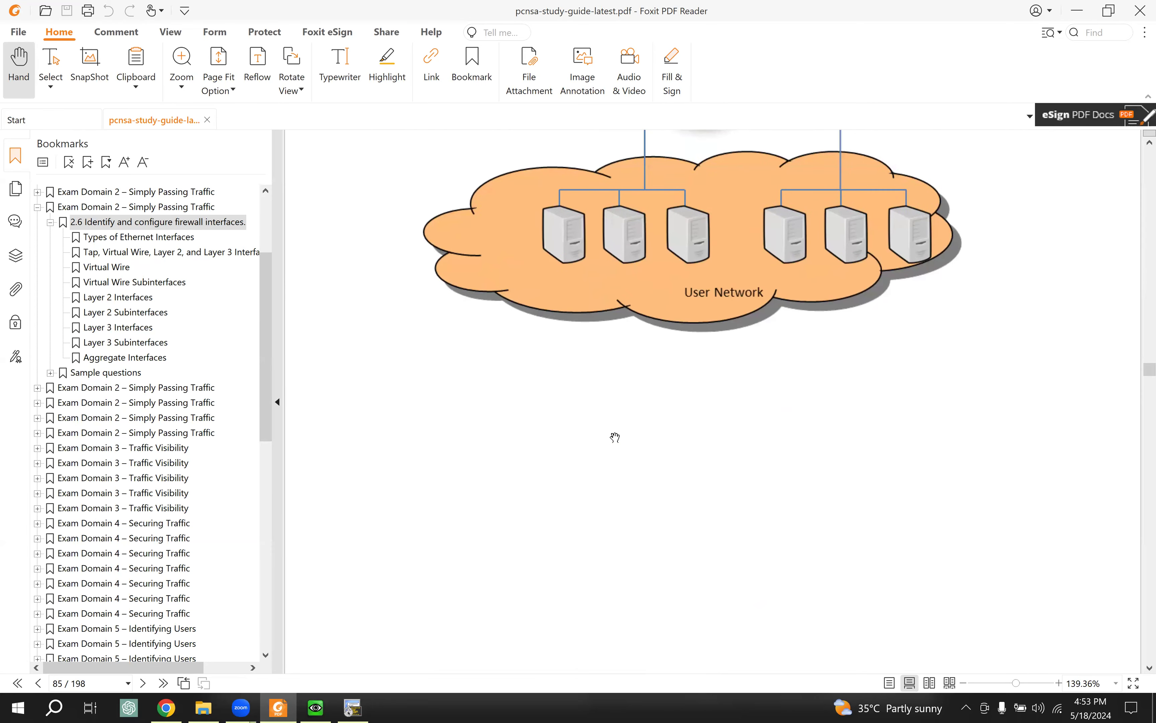
pyautogui.scroll(-8, 615, 437)
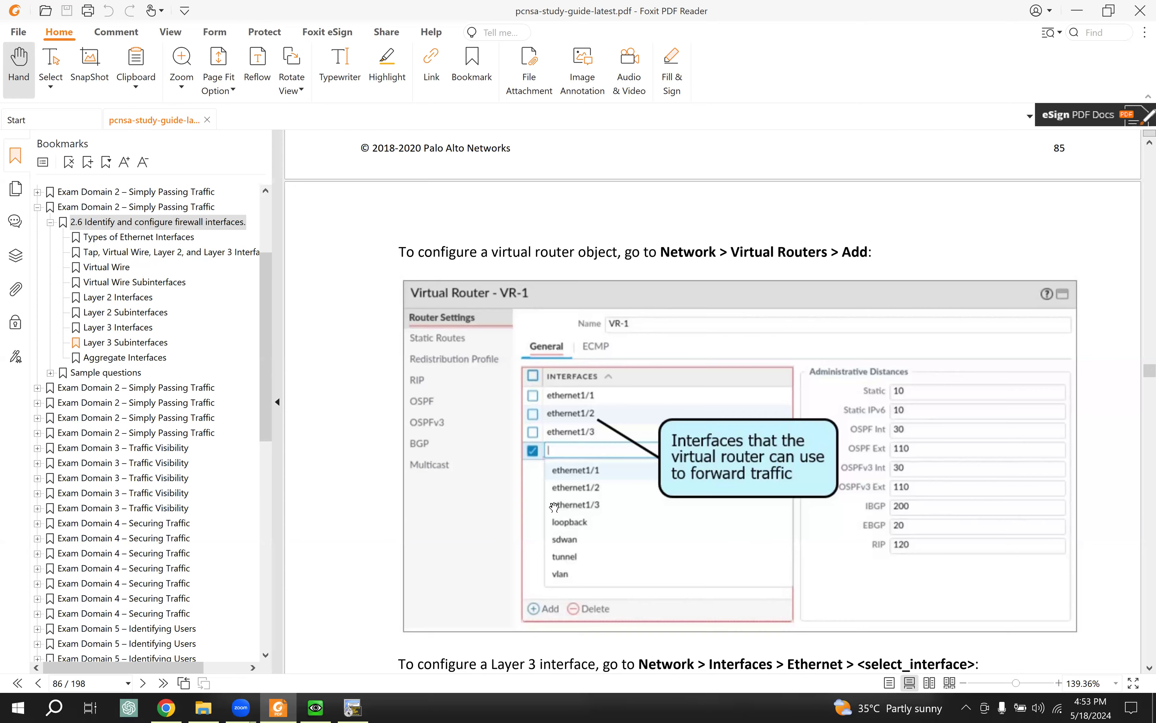
pyautogui.scroll(-5, 556, 522)
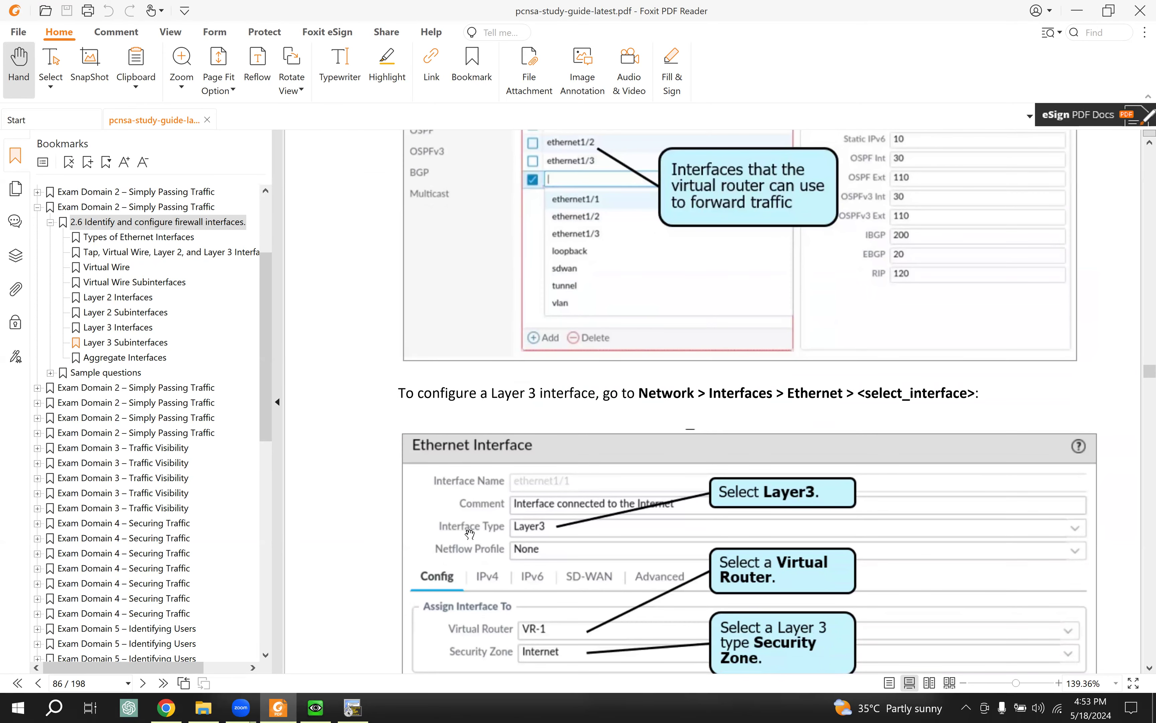
pyautogui.scroll(-1, 470, 533)
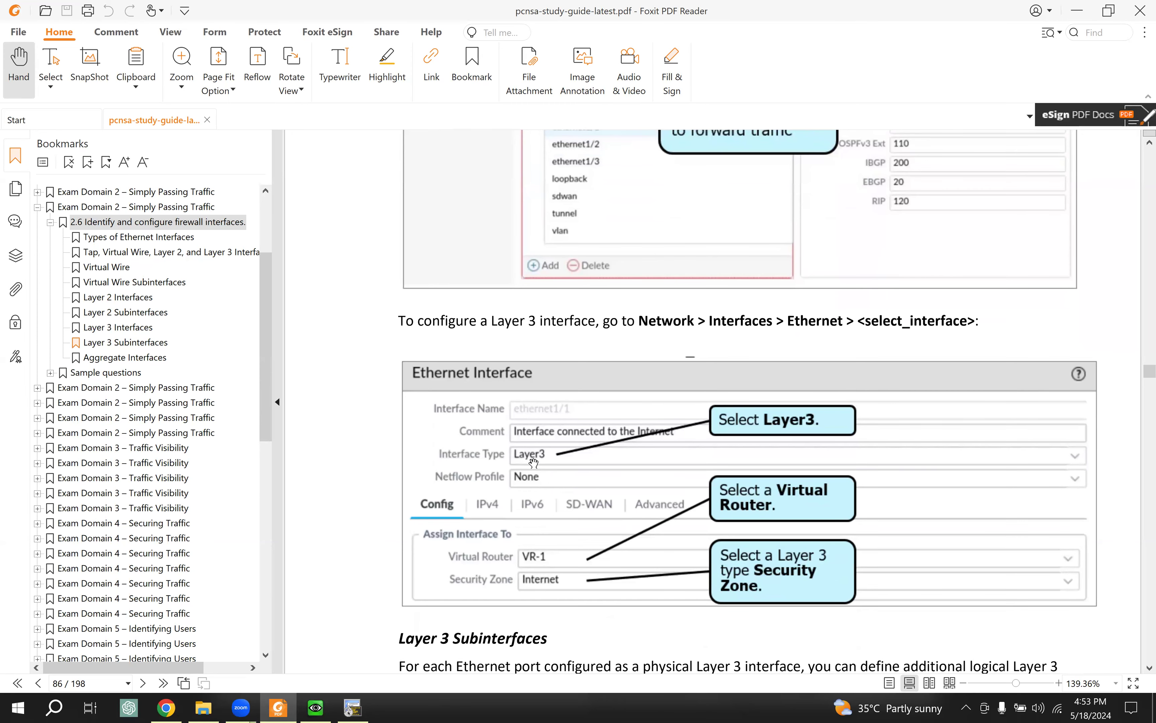
pyautogui.scroll(-3, 518, 487)
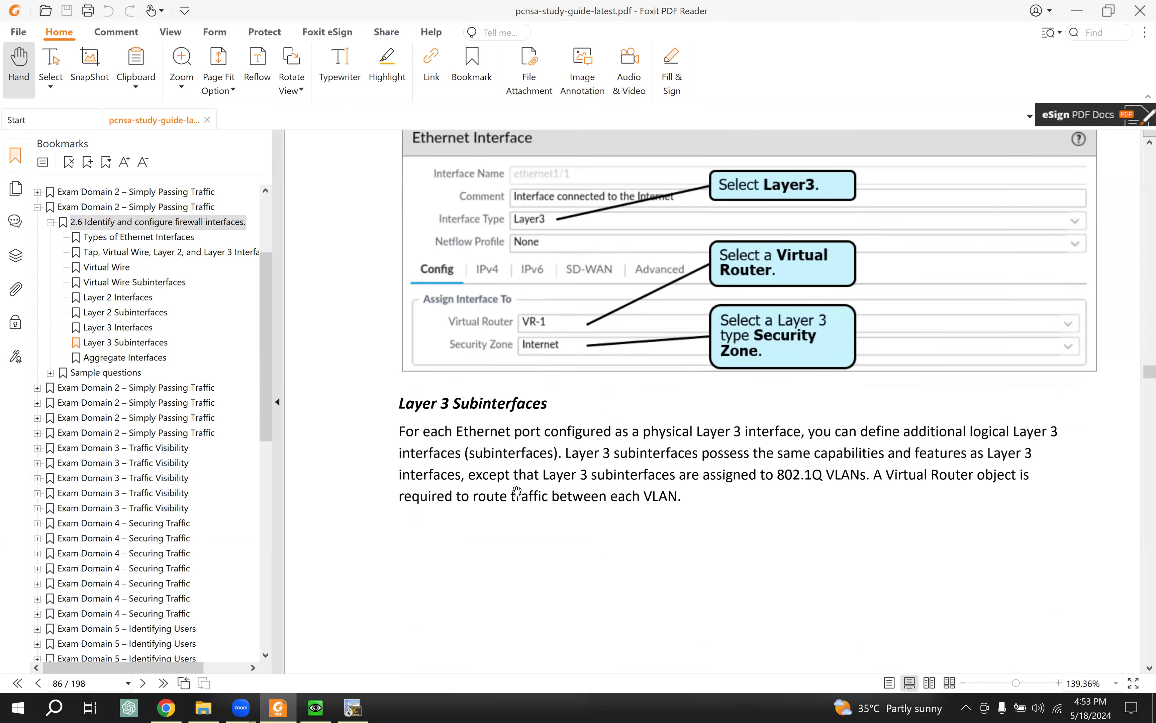
pyautogui.scroll(-1, 518, 489)
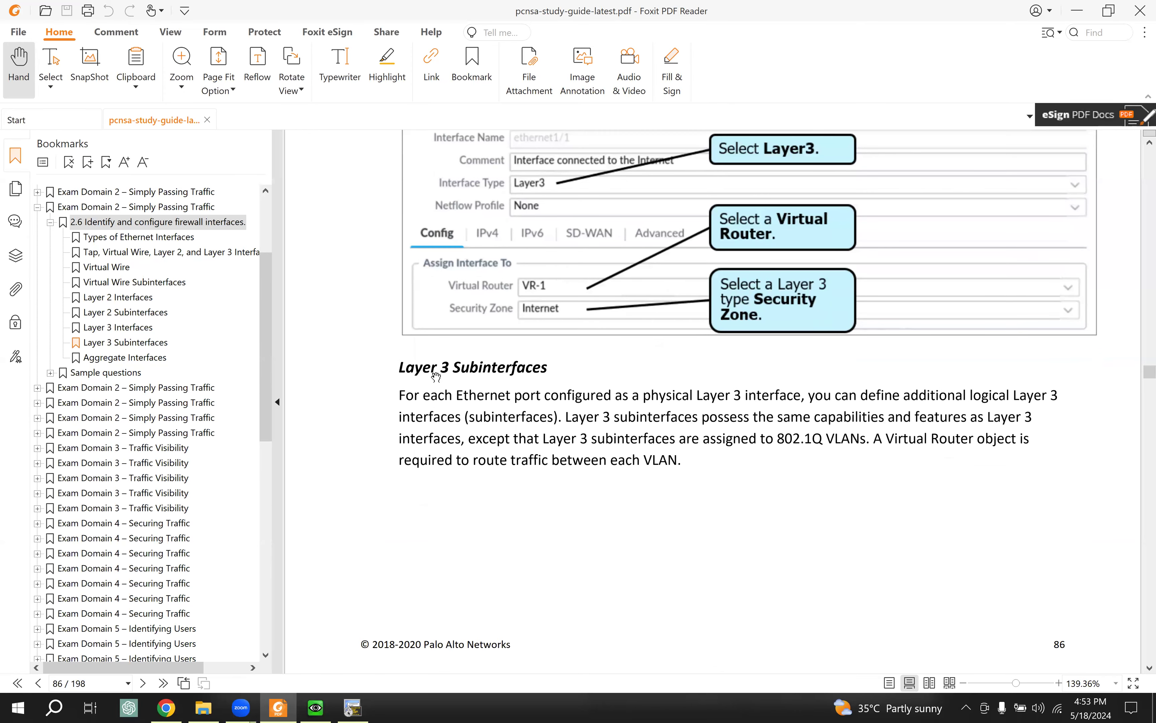
pyautogui.moveTo(400, 368); pyautogui.dragTo(691, 459)
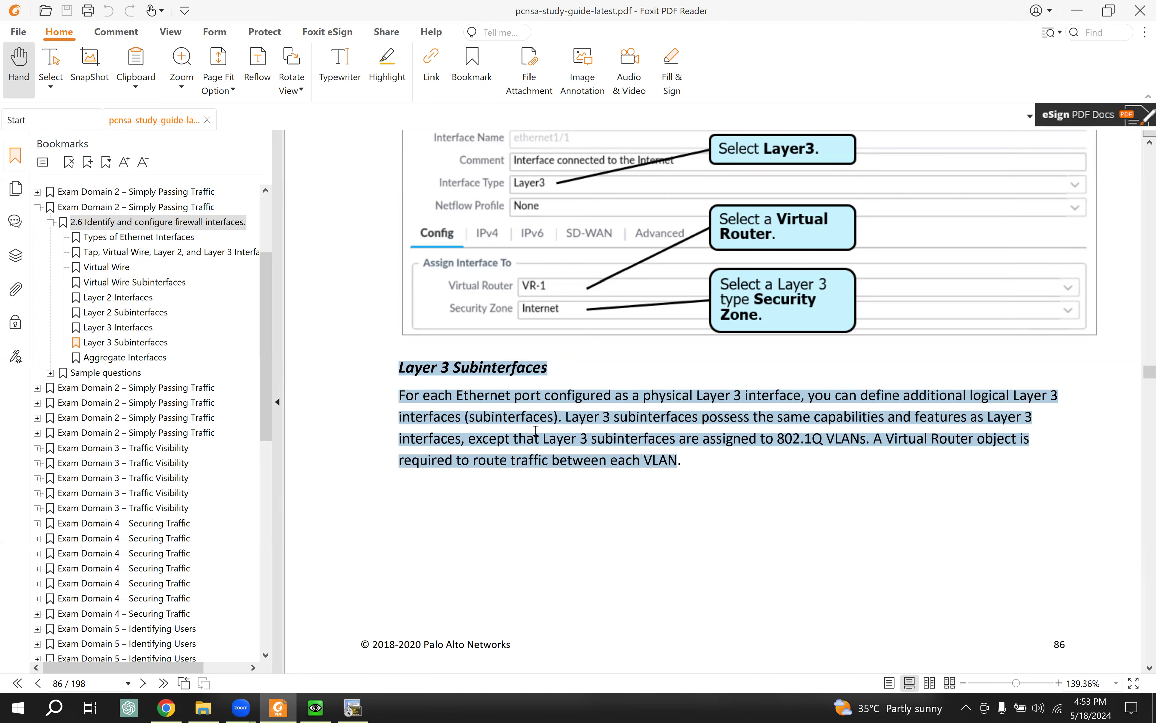
pyautogui.click(166, 708)
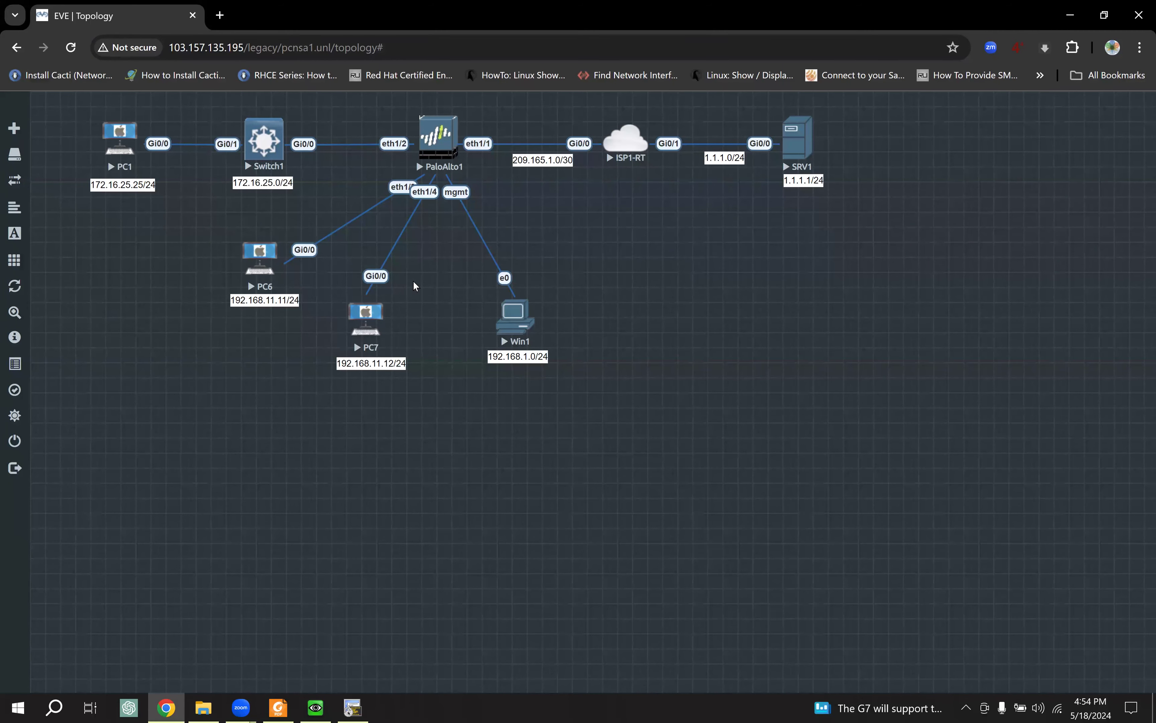
pyautogui.click(271, 705)
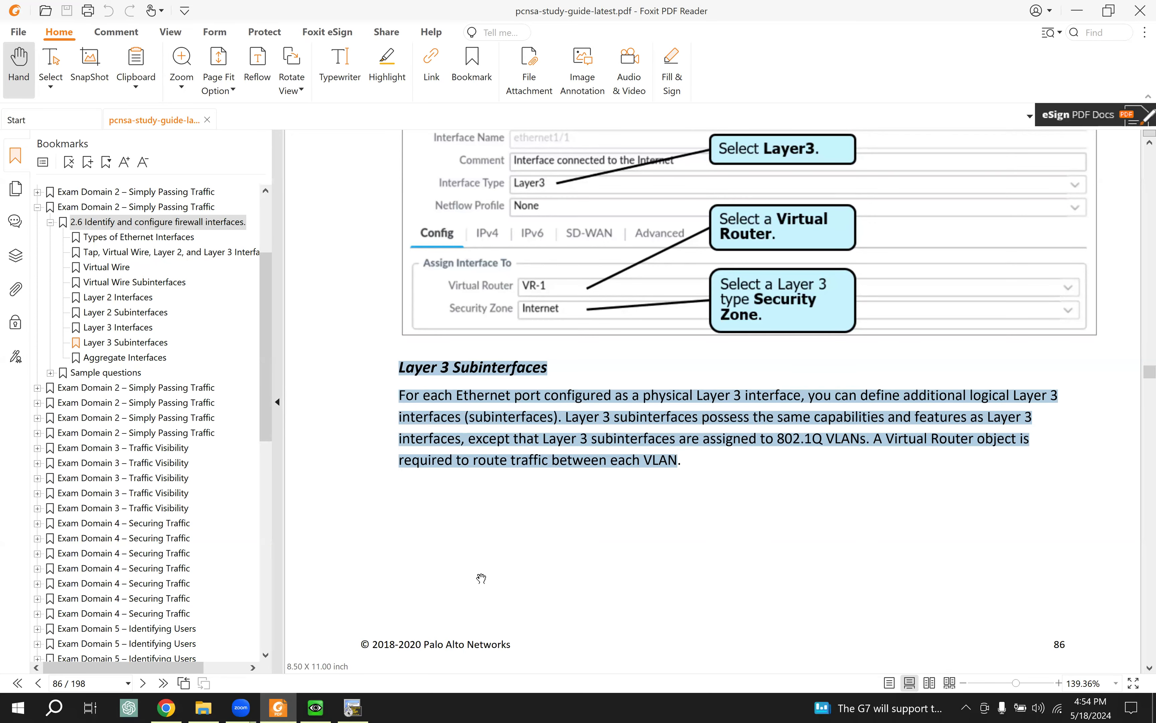
# Step: Clear the selection on the Layer 3 Subinterfaces paragraph
pyautogui.scroll(2, 481, 577)
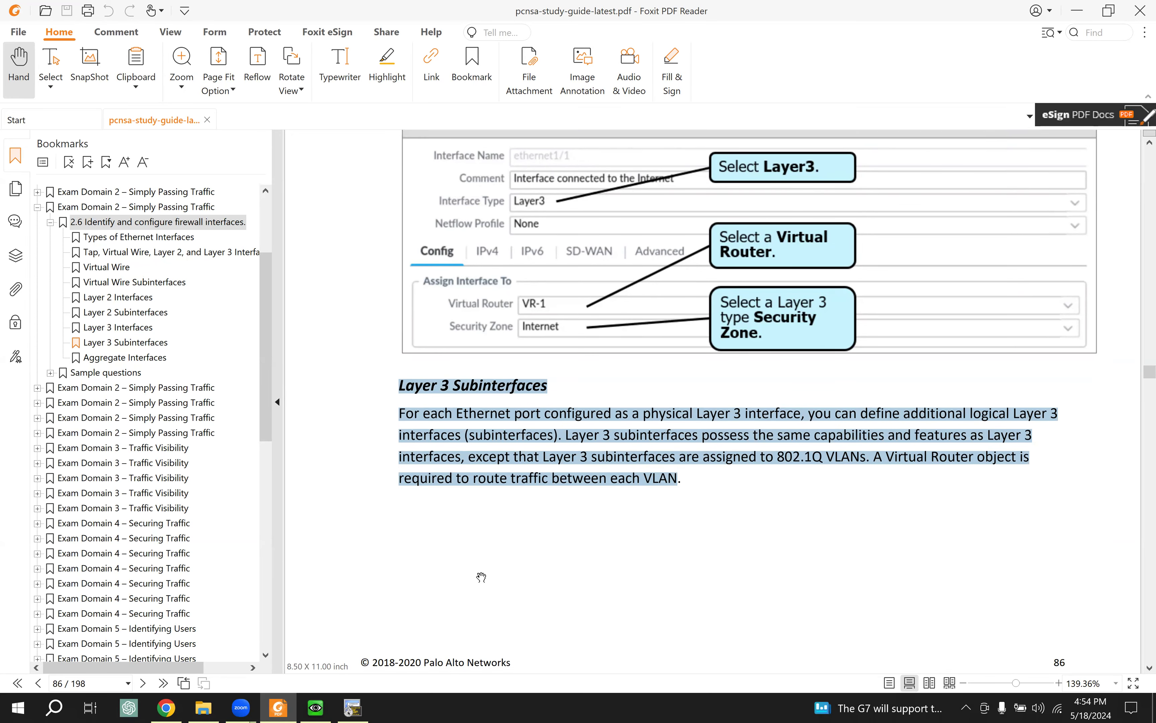
pyautogui.scroll(1, 481, 577)
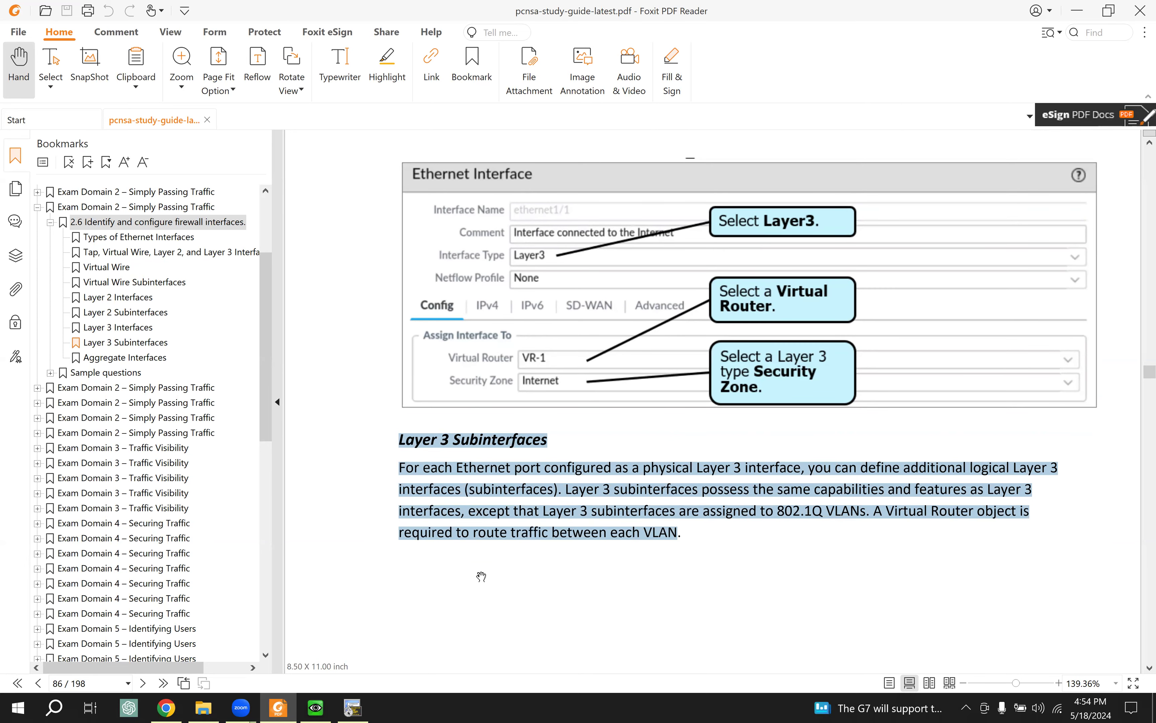
pyautogui.click(486, 492)
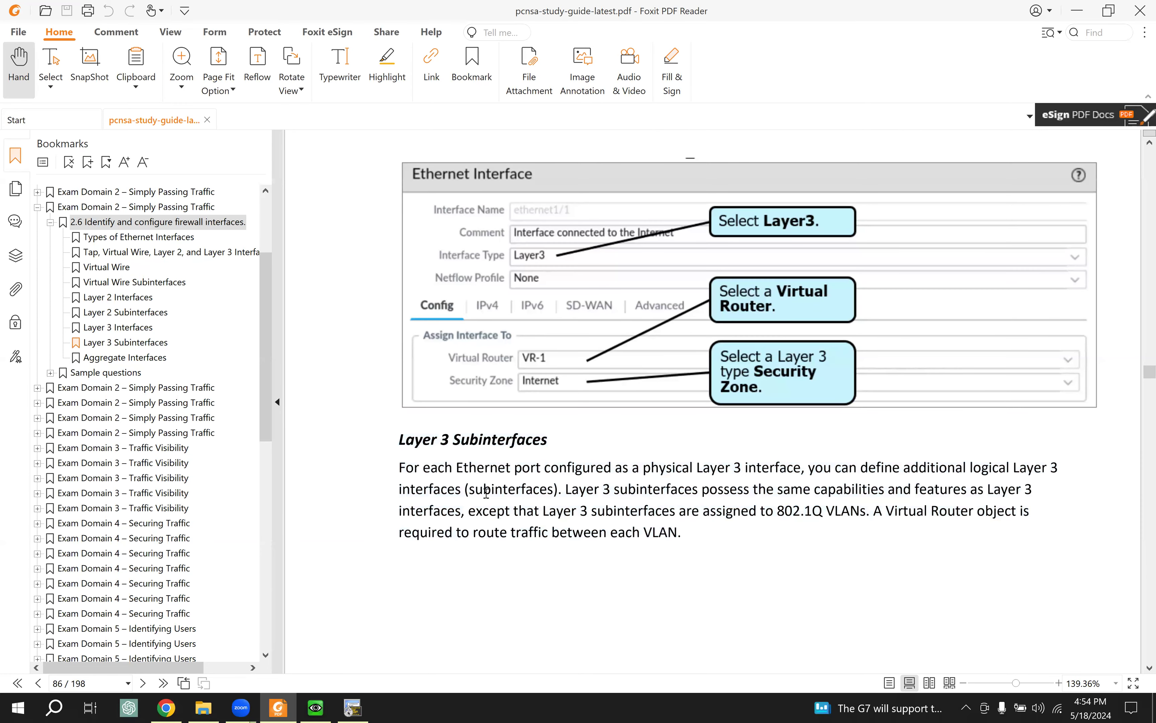
# Step: Review the page 87 subinterface figures, then return to the EVE-NG lab in Chrome
pyautogui.scroll(-10, 486, 492)
pyautogui.scroll(-15, 483, 493)
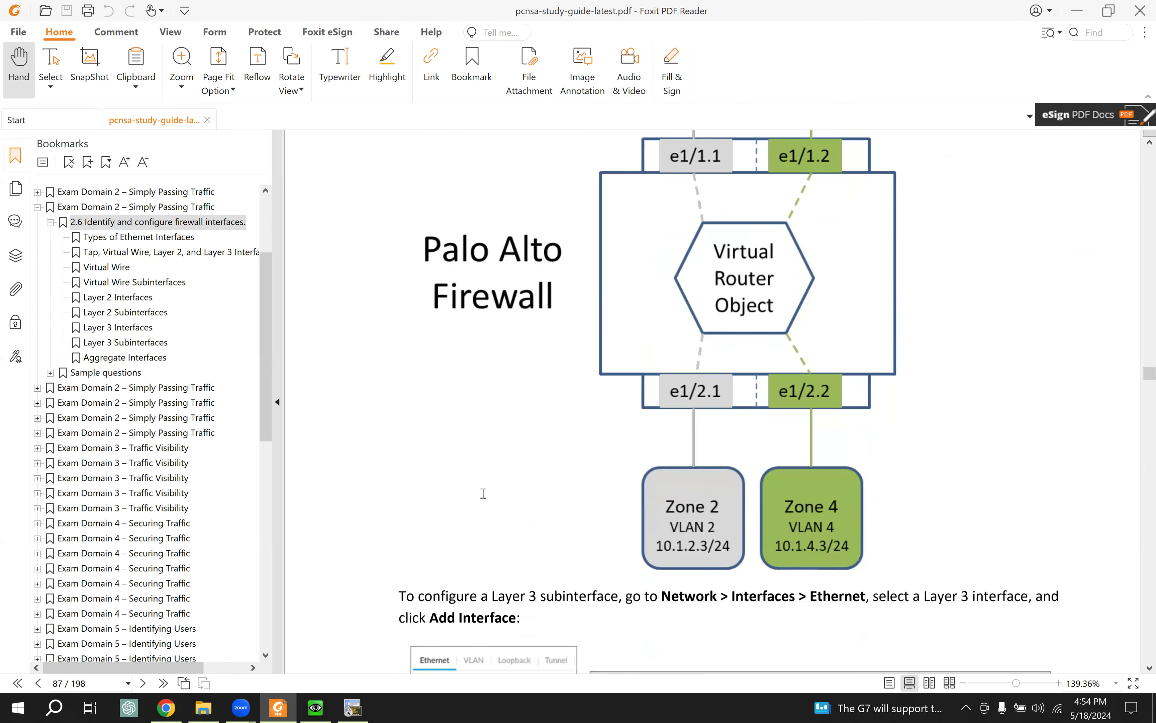
pyautogui.scroll(-10, 483, 493)
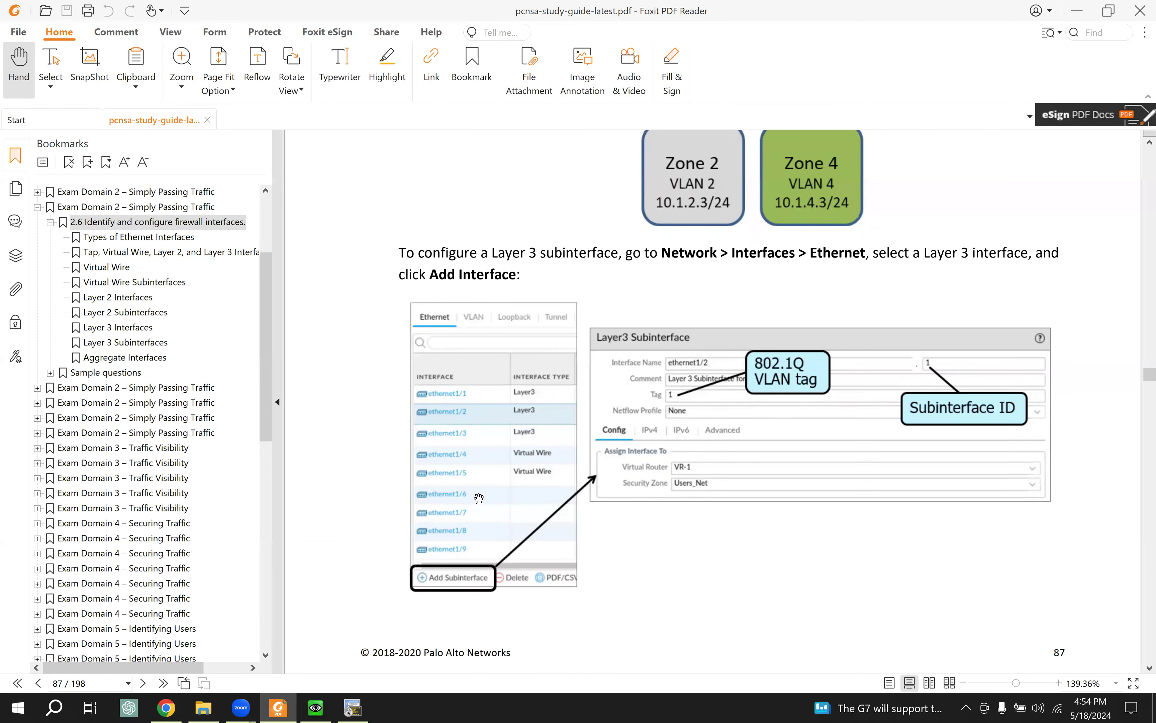
pyautogui.scroll(13, 479, 498)
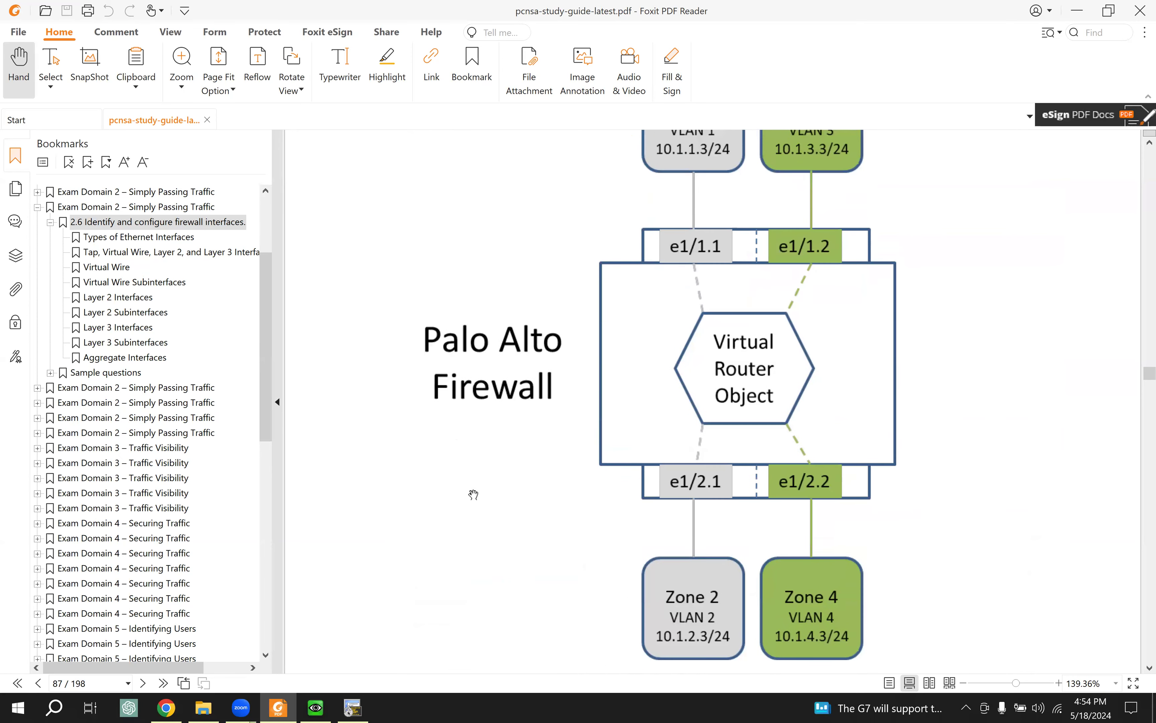
pyautogui.scroll(7, 474, 494)
pyautogui.scroll(7, 472, 494)
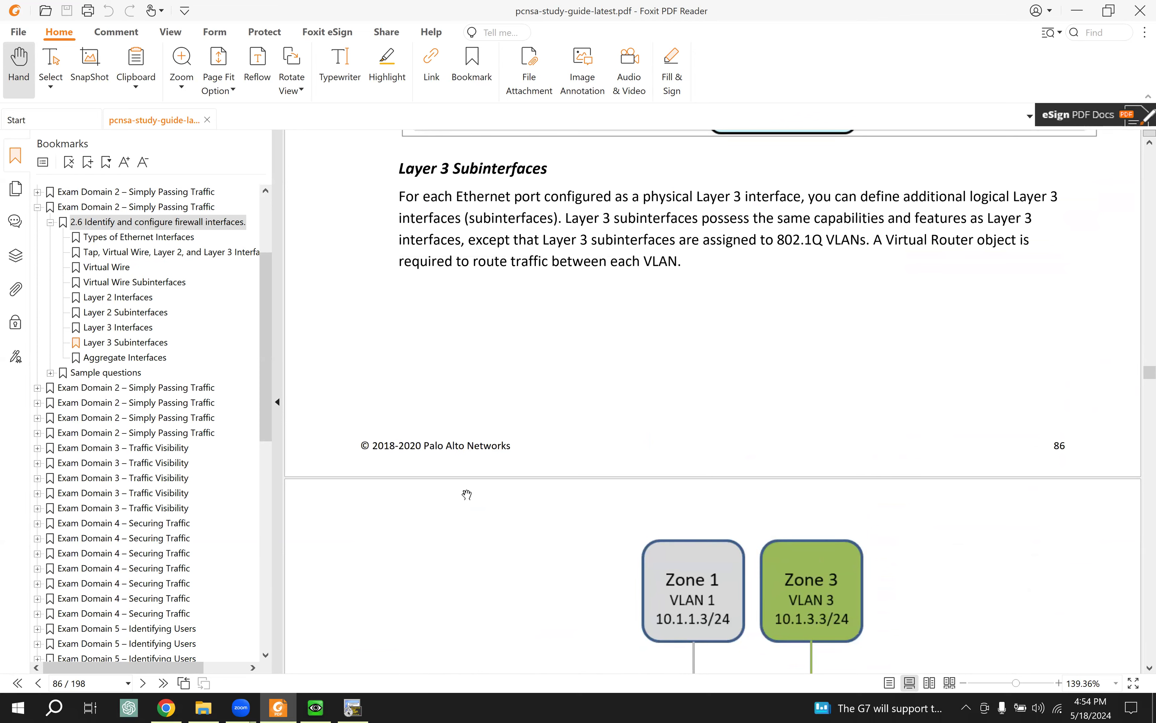
pyautogui.click(166, 707)
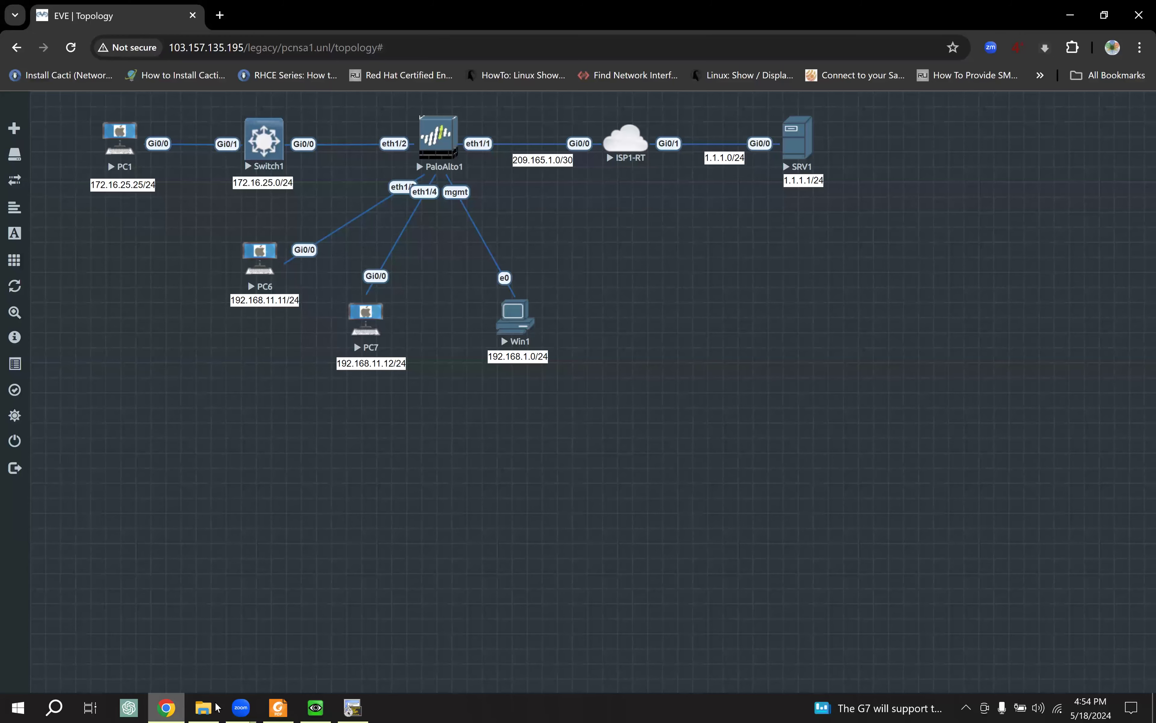
# Step: In the Win1 console, cancel the ethernet1/3 dialog to show the firewall's Ethernet interfaces list
pyautogui.click(316, 707)
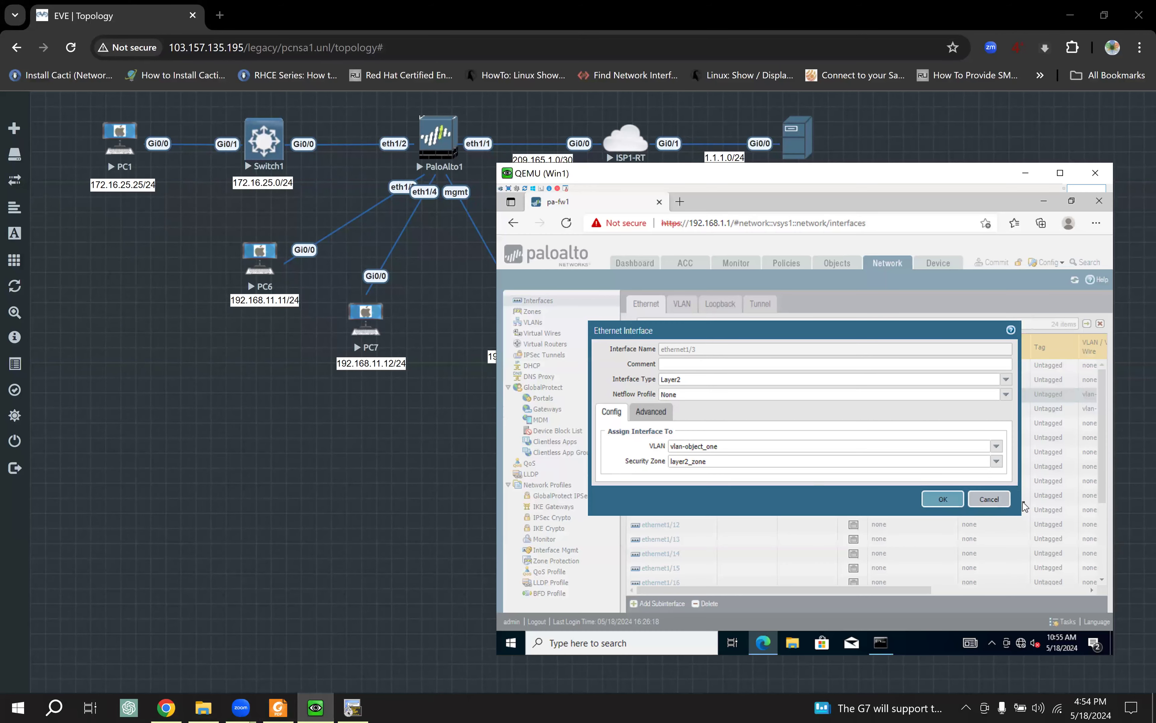
pyautogui.click(1005, 505)
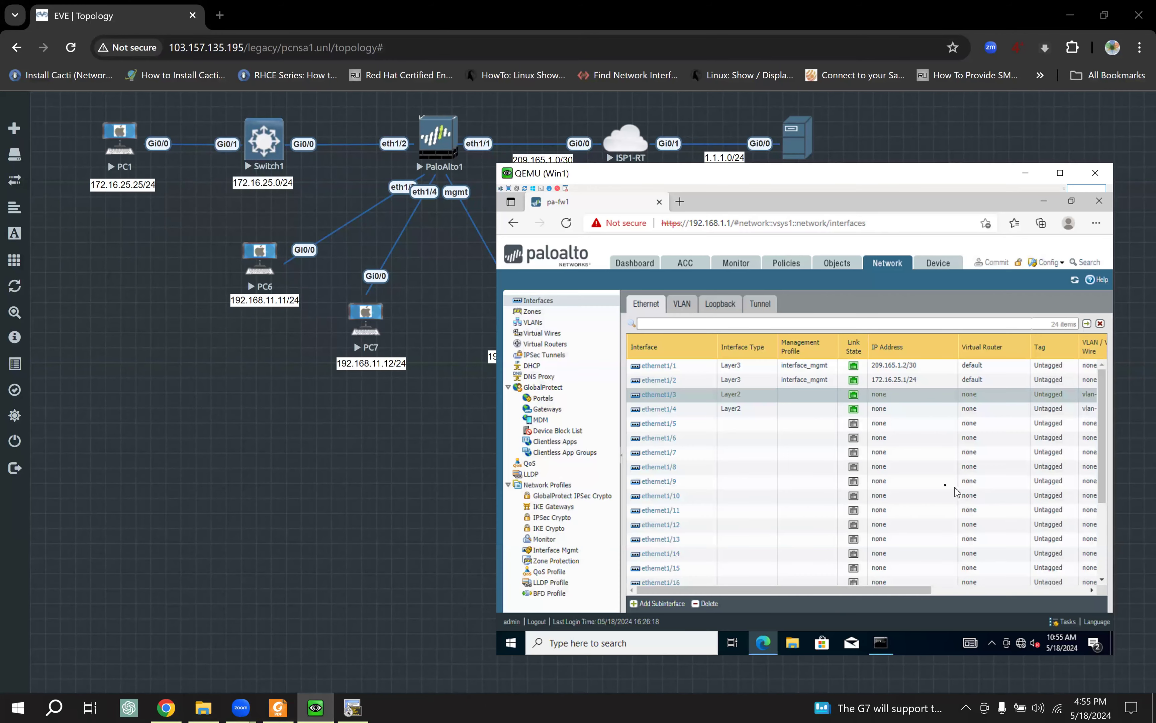
pyautogui.click(947, 29)
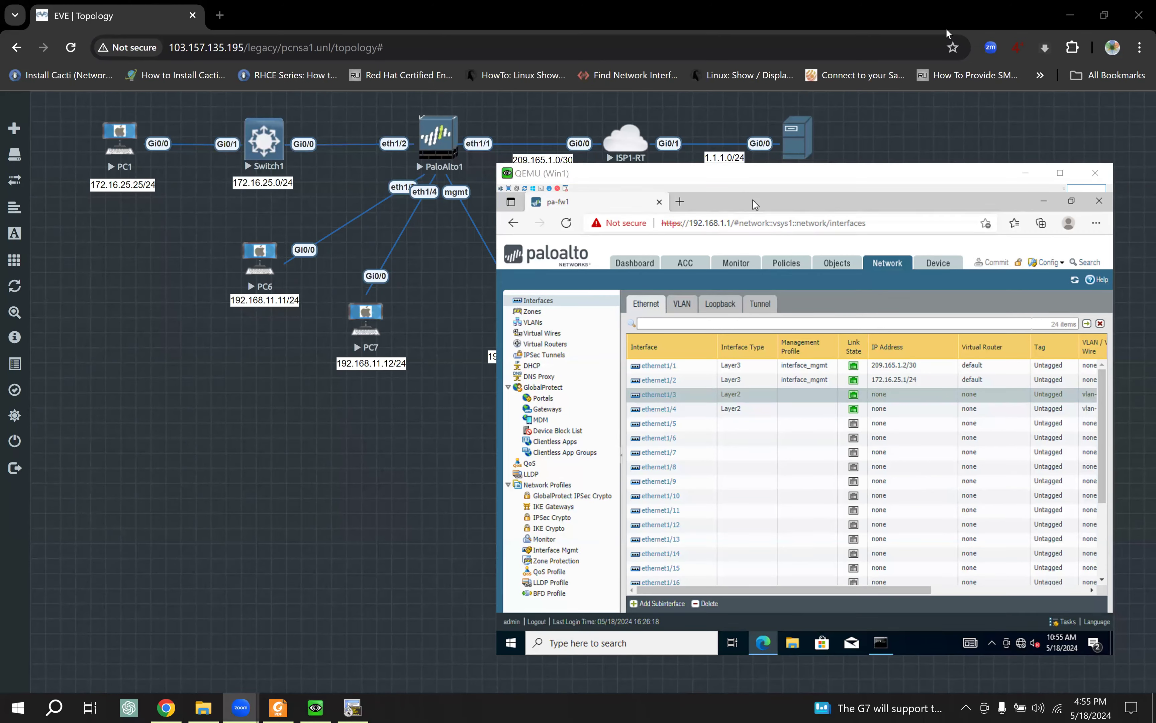